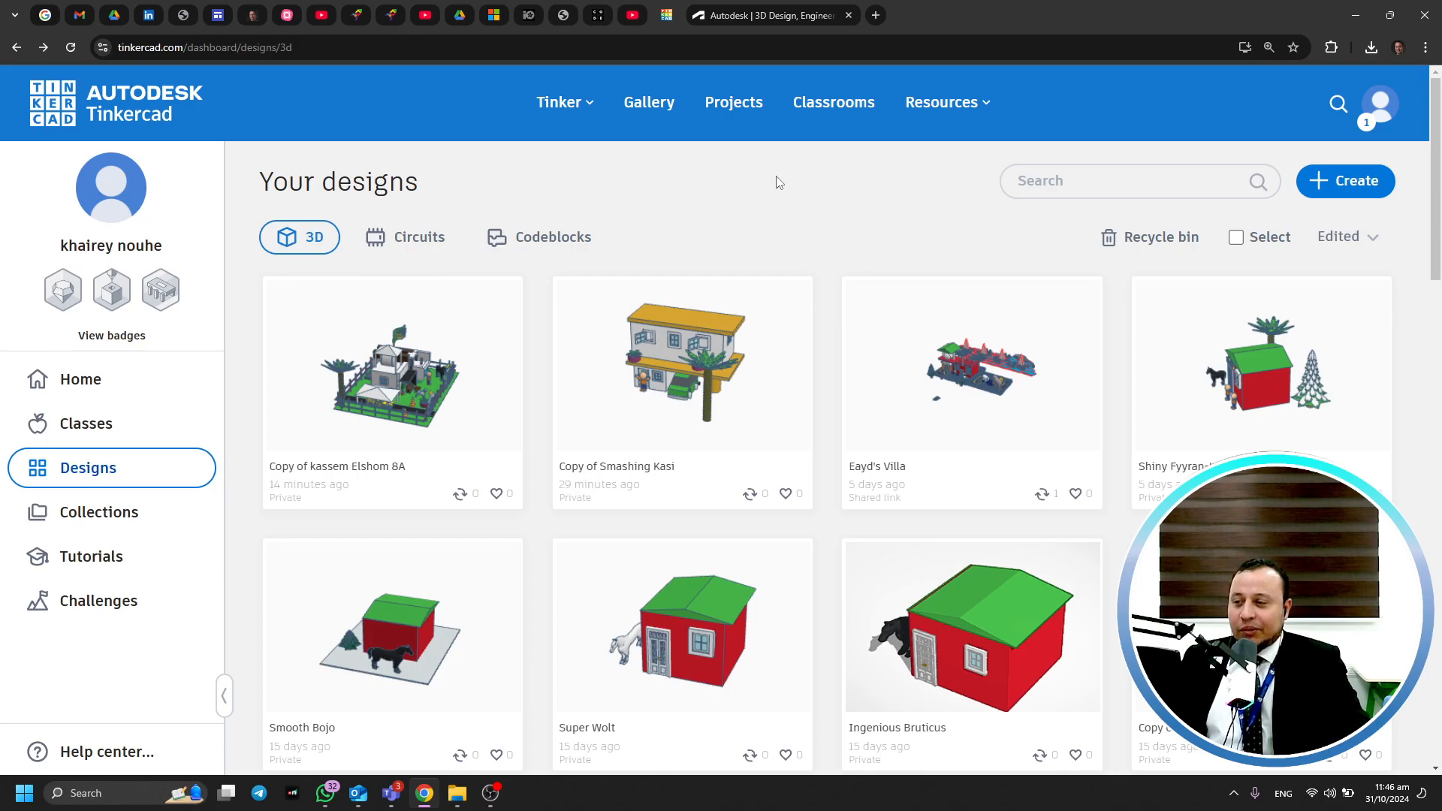
Look through the existing 3D designs on the dashboard, from the newest down to the year-old ones
mouse_move(512, 415)
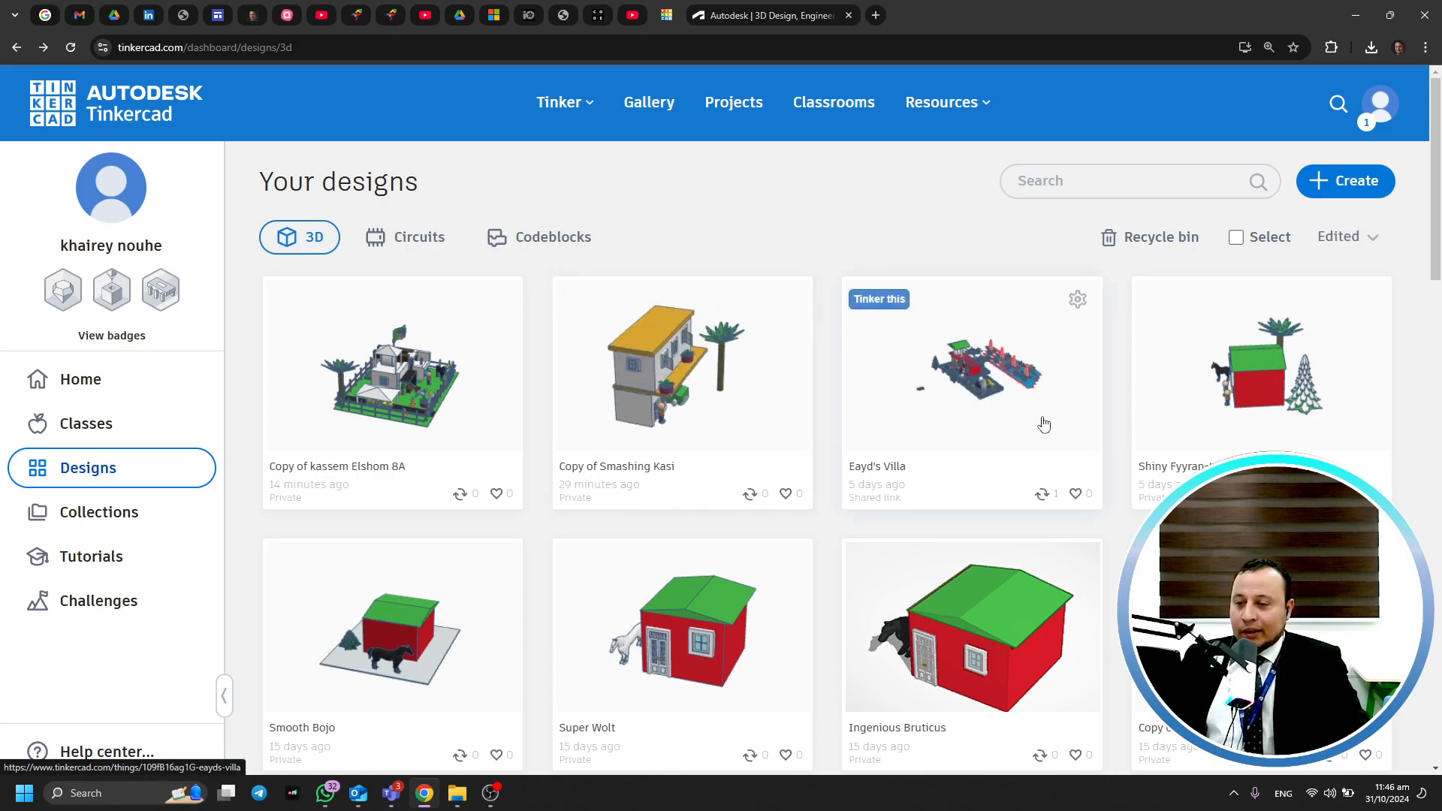
mouse_move(392, 381)
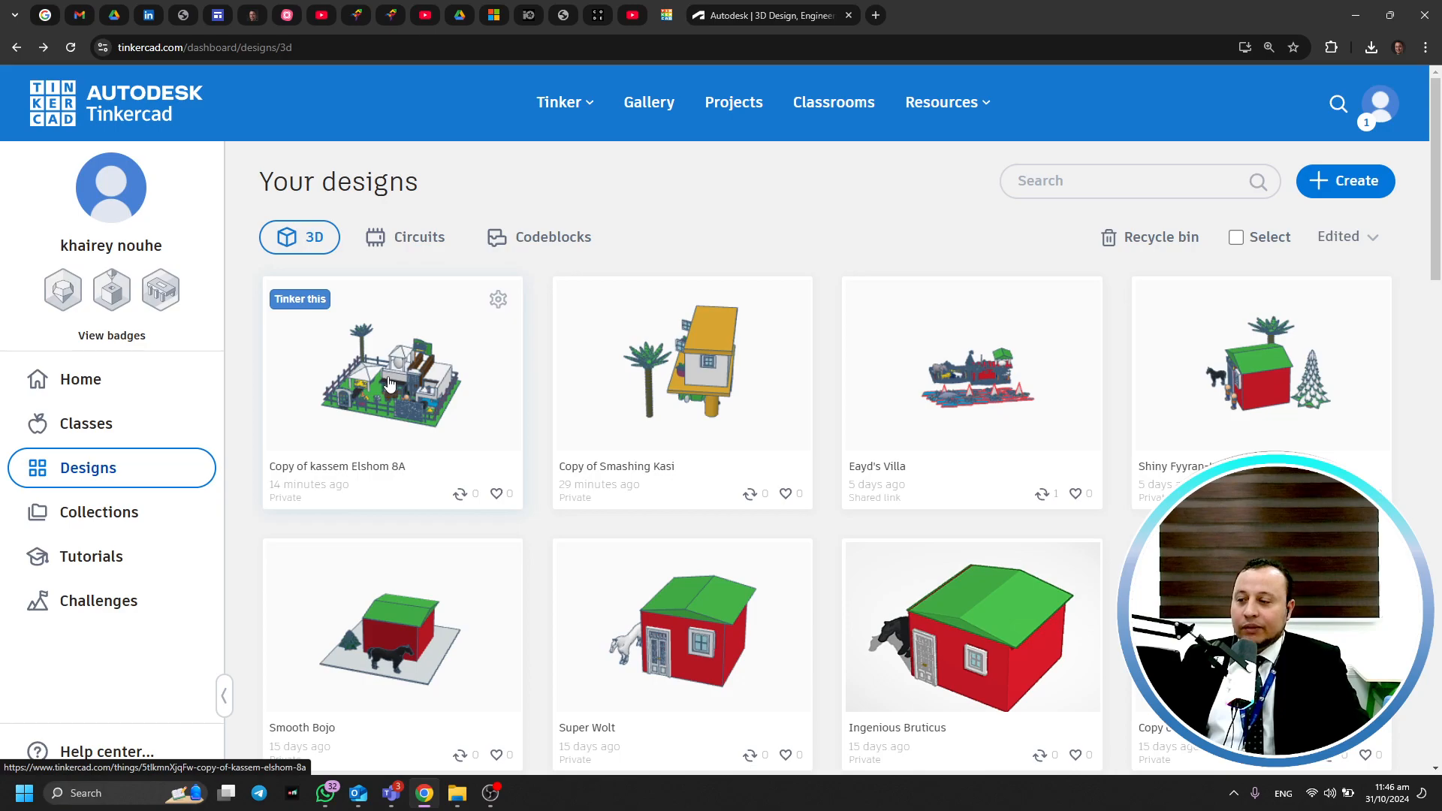
left_click(1338, 193)
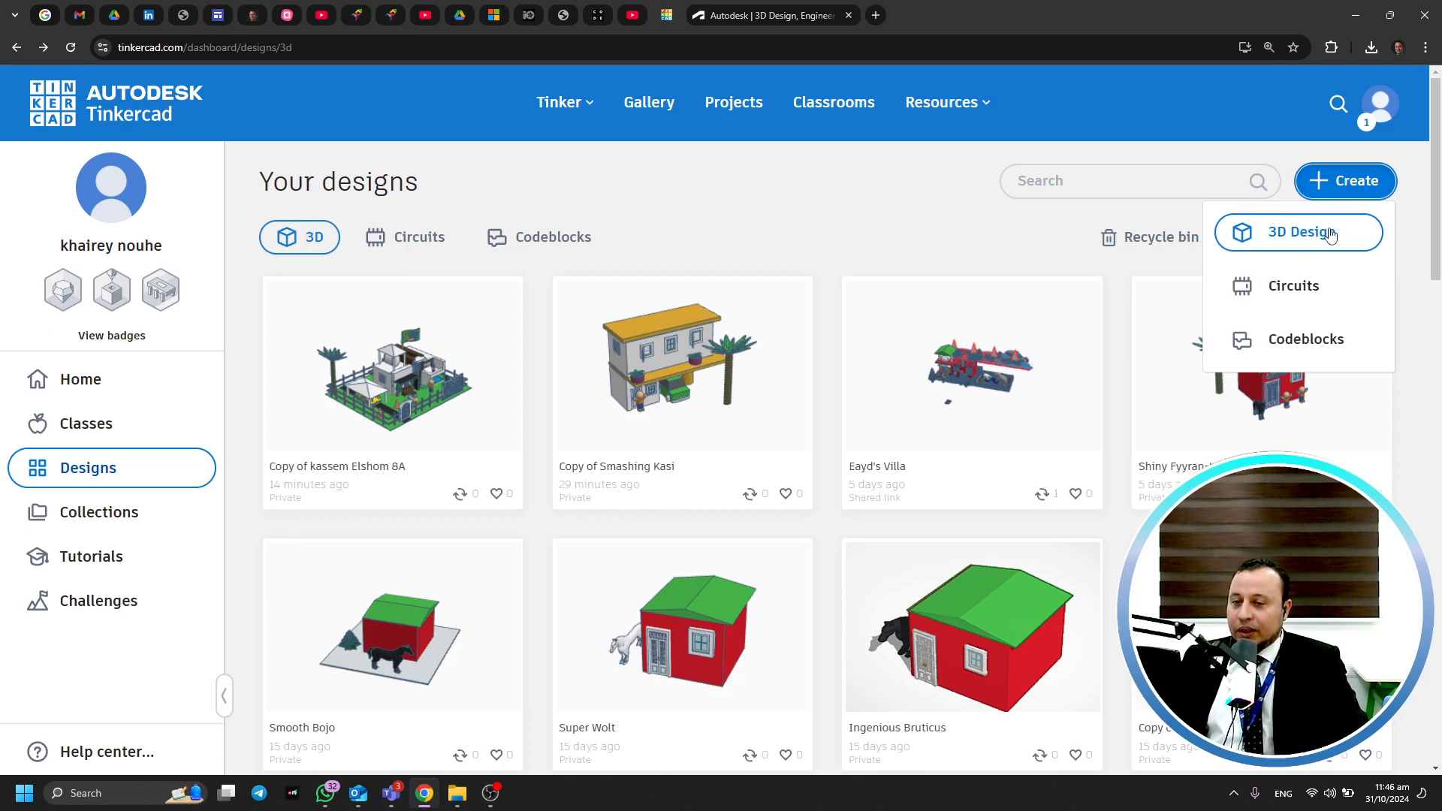
left_click(876, 209)
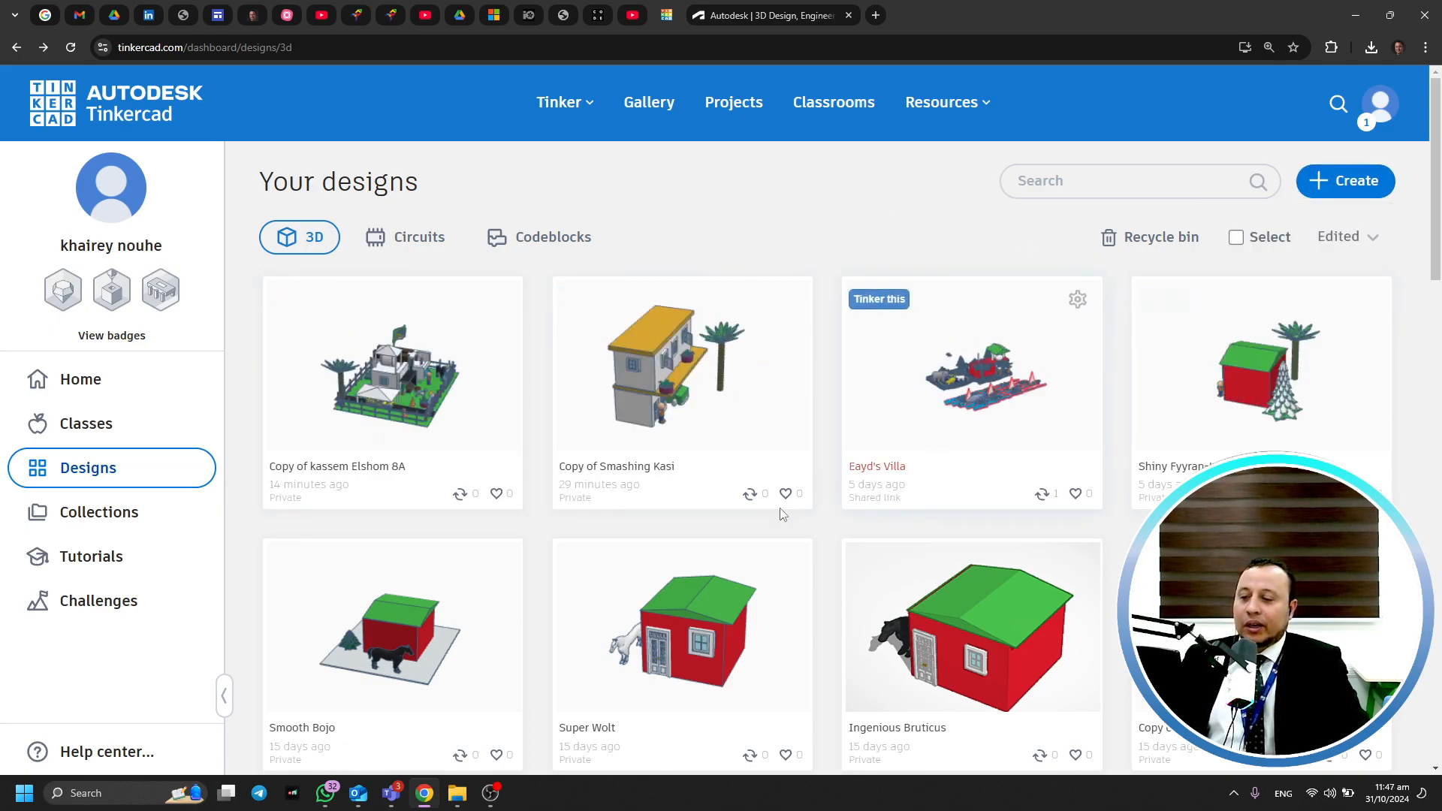
scroll(916, 532, "down", 4)
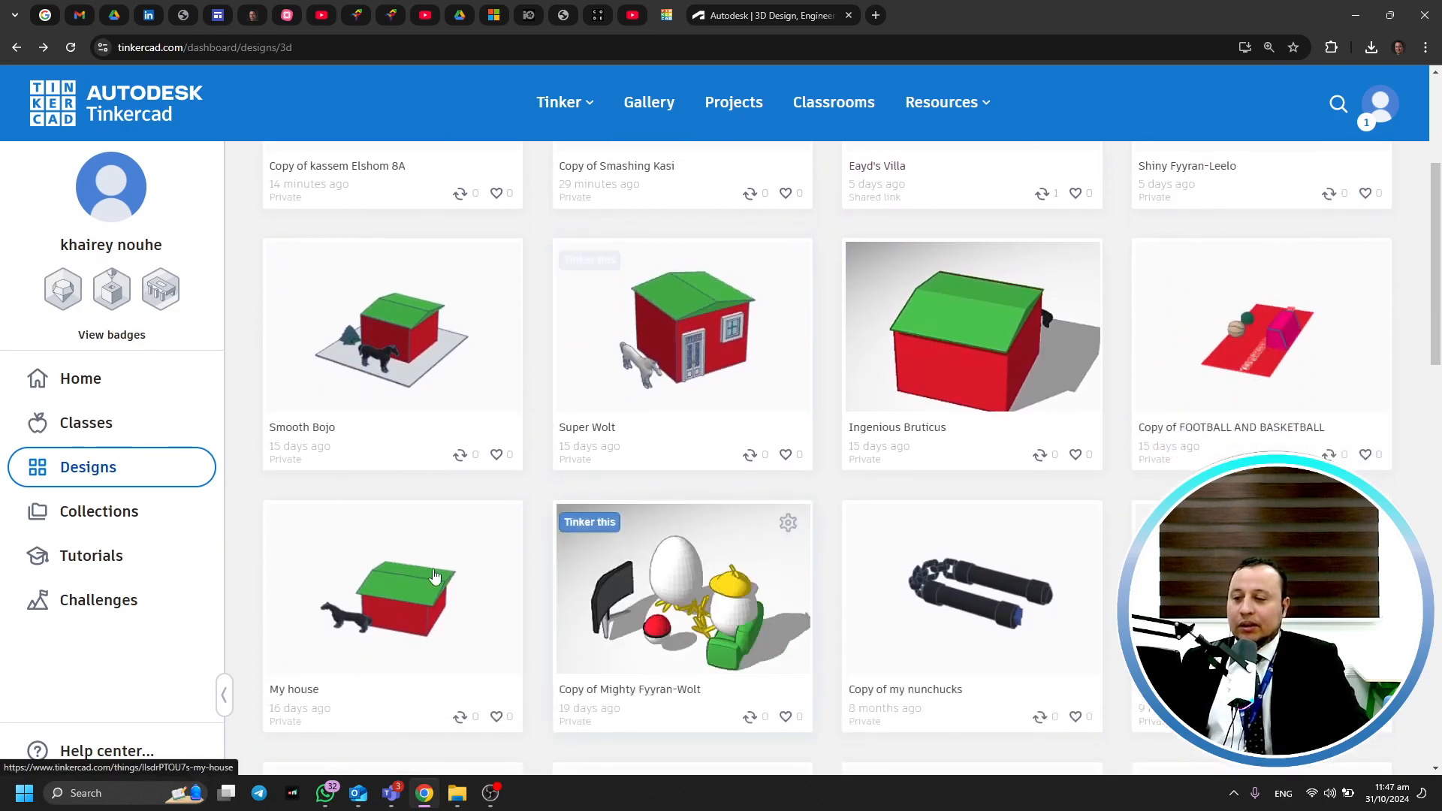
scroll(915, 532, "down", 3)
scroll(939, 451, "down", 5)
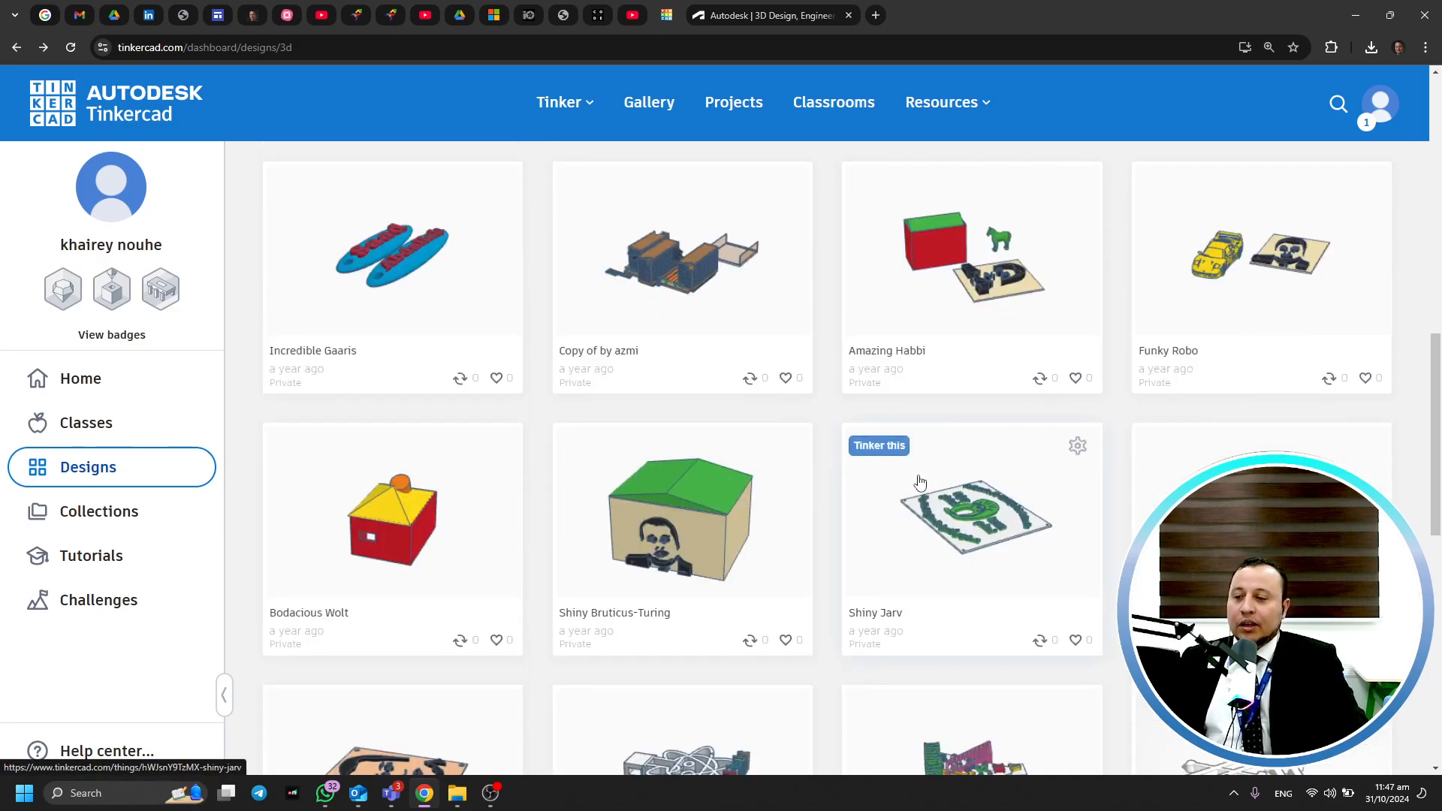
scroll(964, 465, "up", 12)
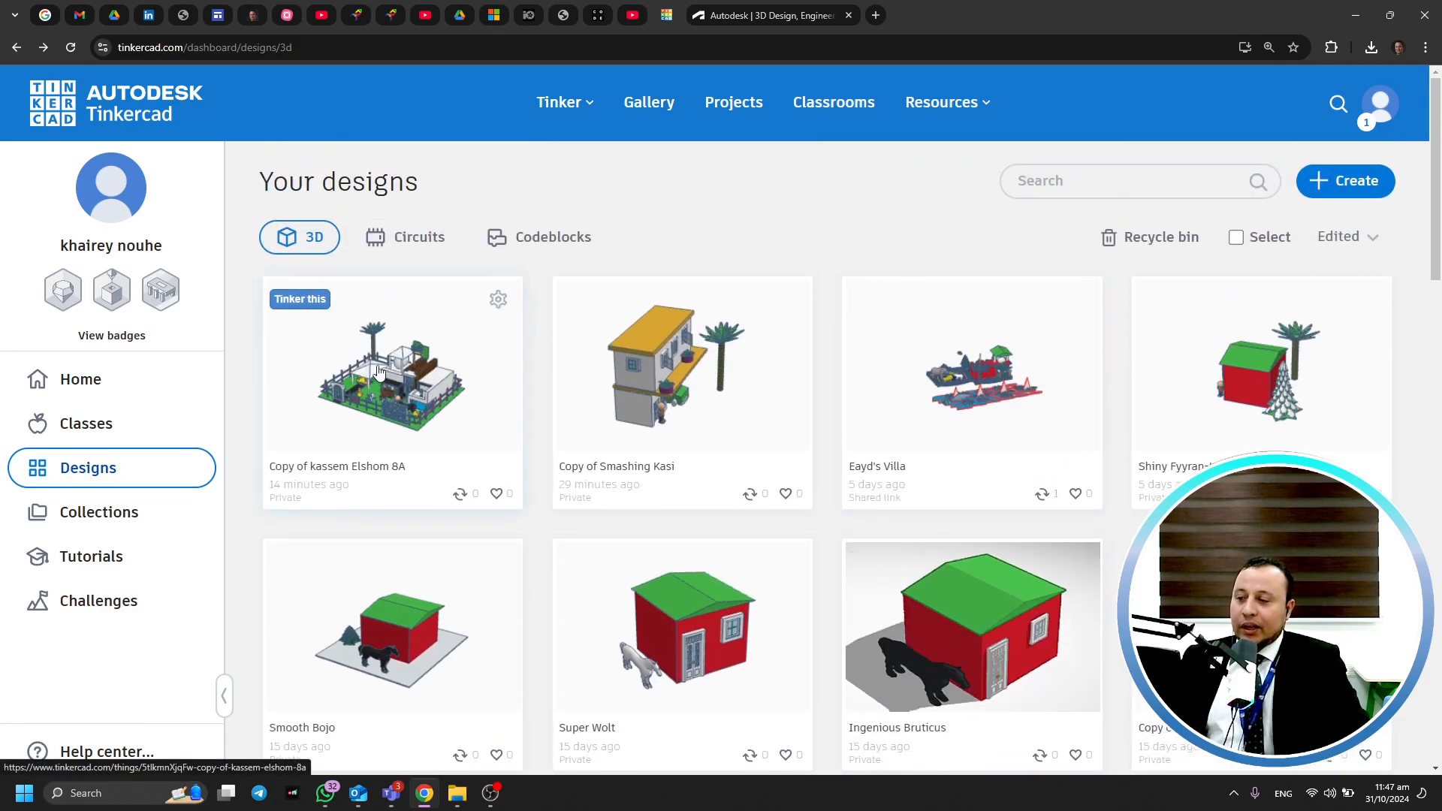
View the 3D Design introduction page and its starting options, then return to the designs dashboard
left_click(1362, 190)
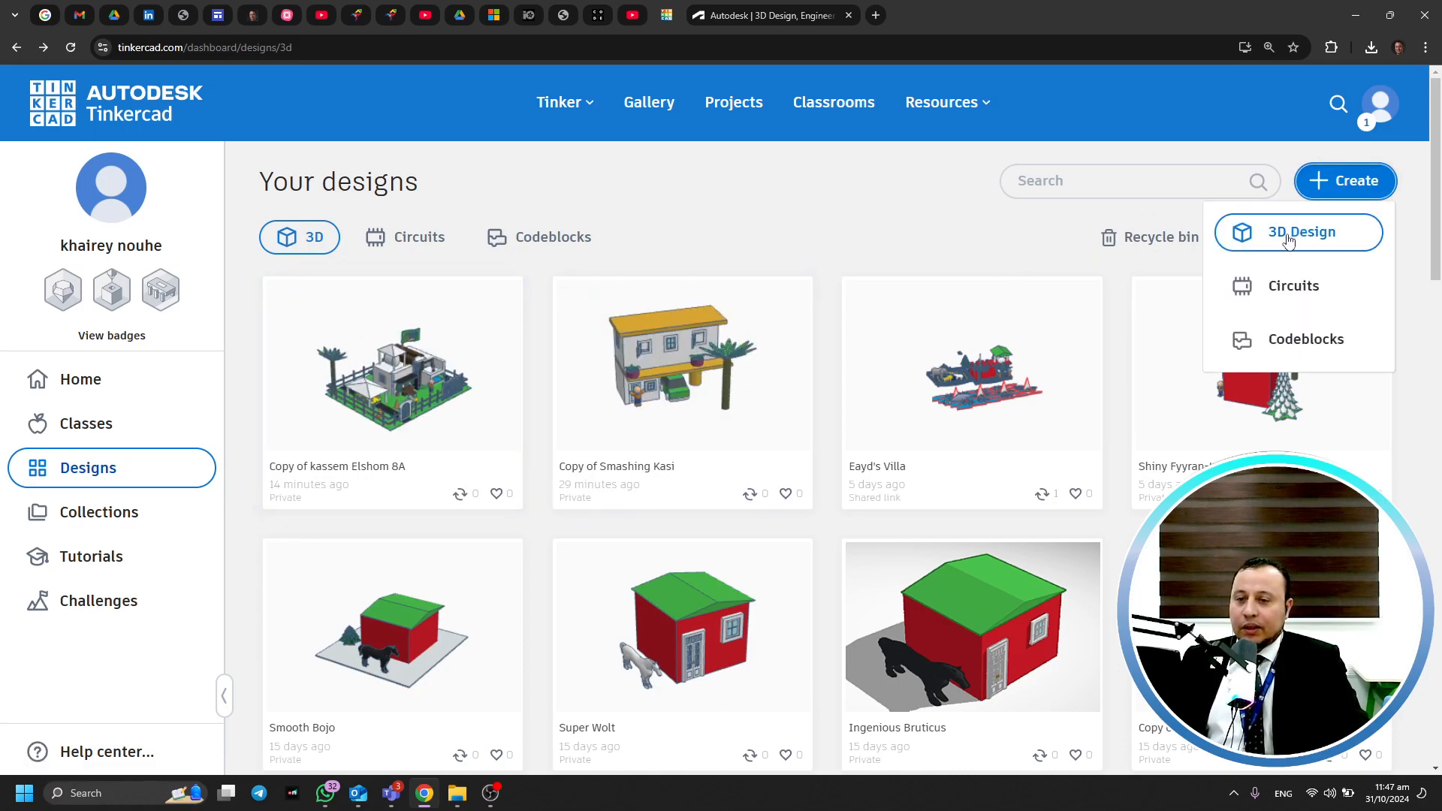
left_click(568, 103)
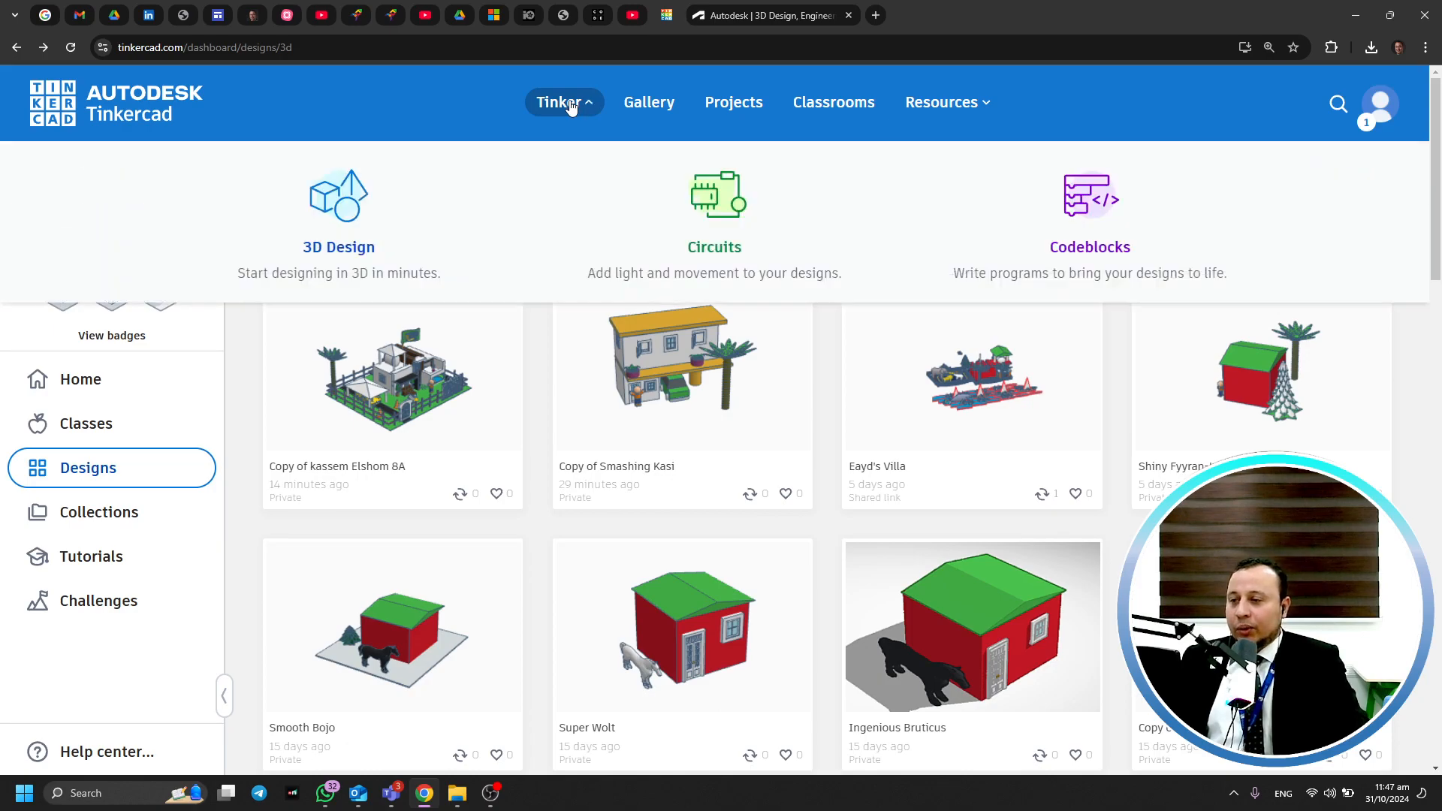
left_click(319, 233)
scroll(914, 583, "down", 4)
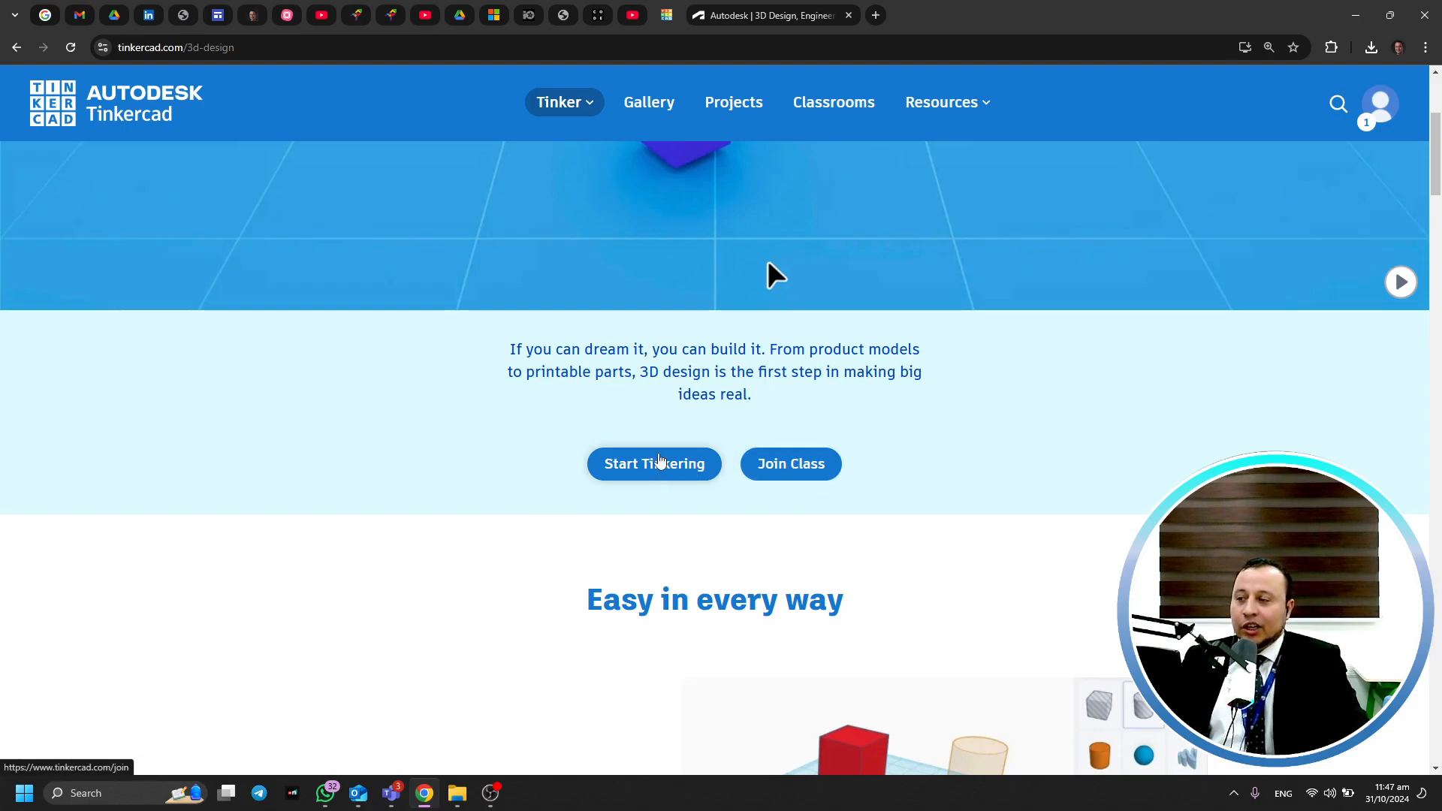
left_click(757, 466)
left_click(655, 303)
left_click(16, 47)
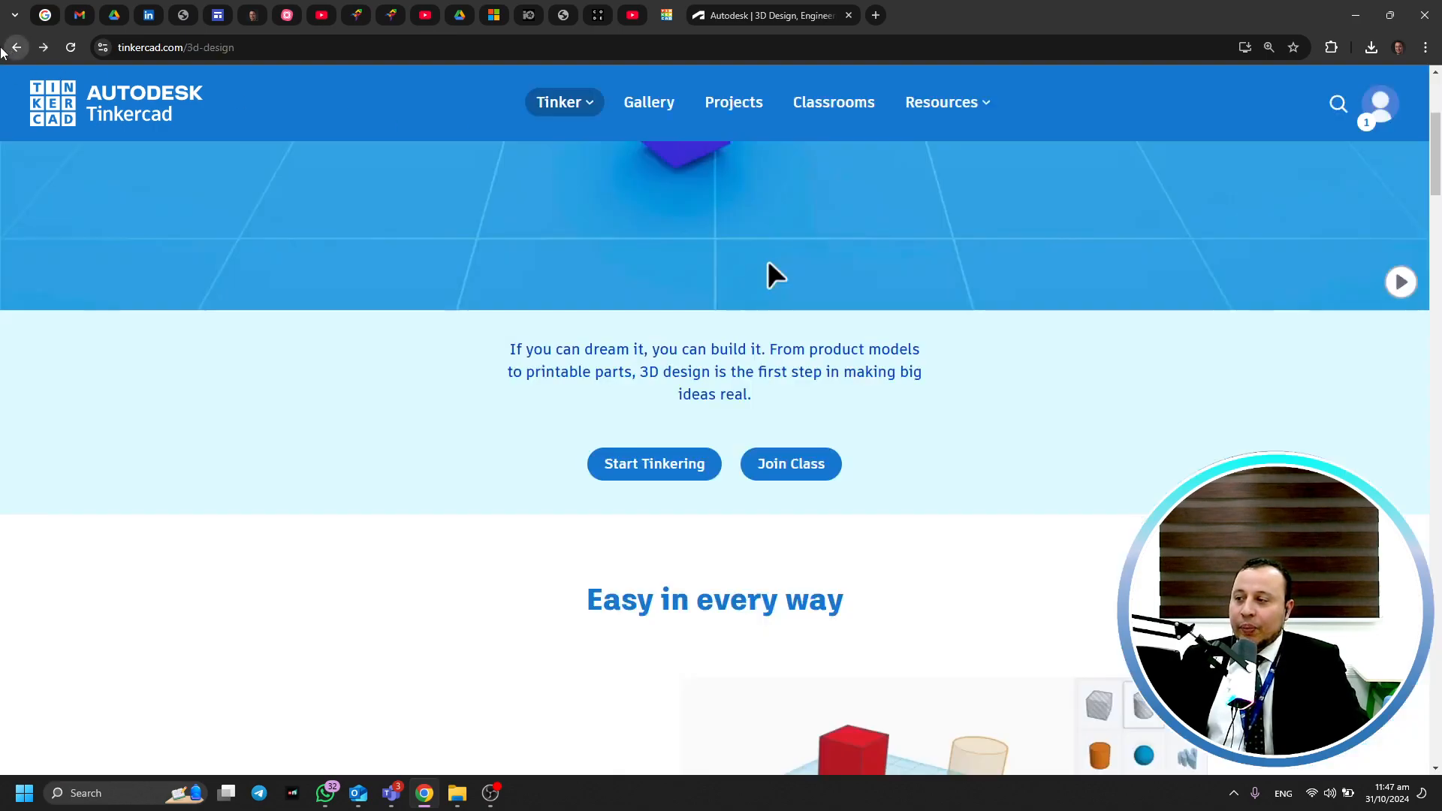
left_click(16, 47)
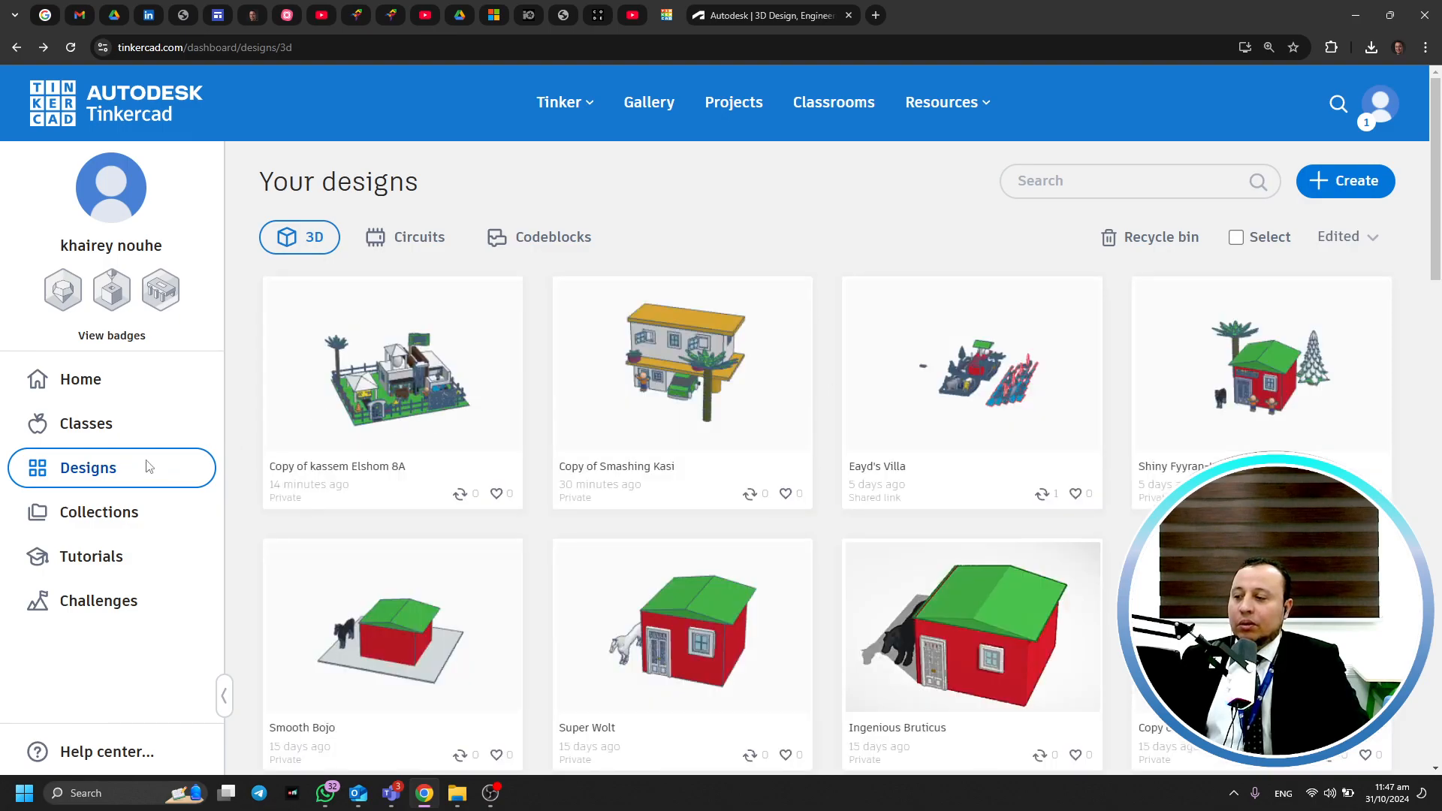
Create a new 3D design from the dashboard
left_click(1349, 181)
left_click(1294, 249)
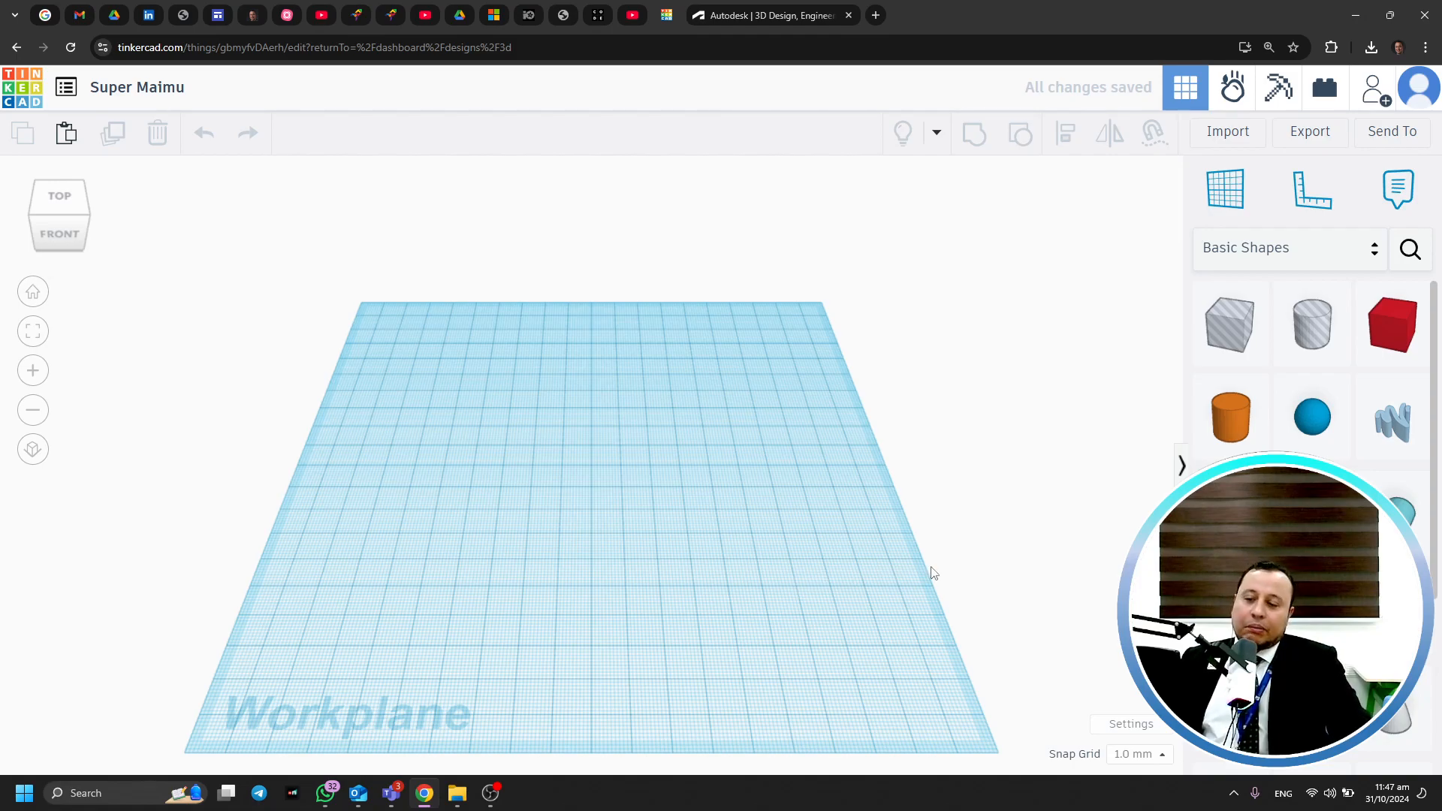
Examine the empty workplane and its grid from close up, from a distance and from several angles
right_click_drag(839, 576, 936, 578)
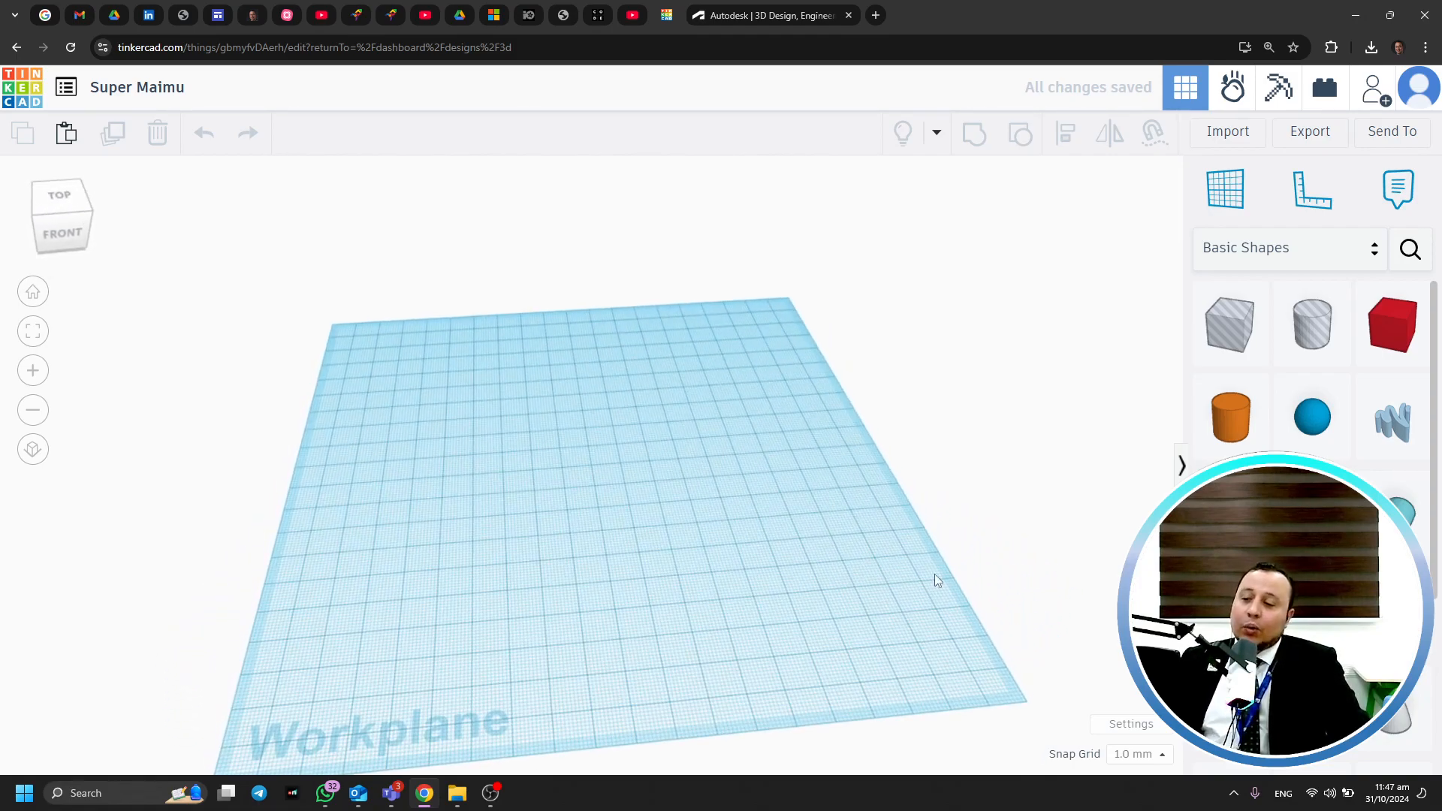
scroll(763, 538, "up", 3)
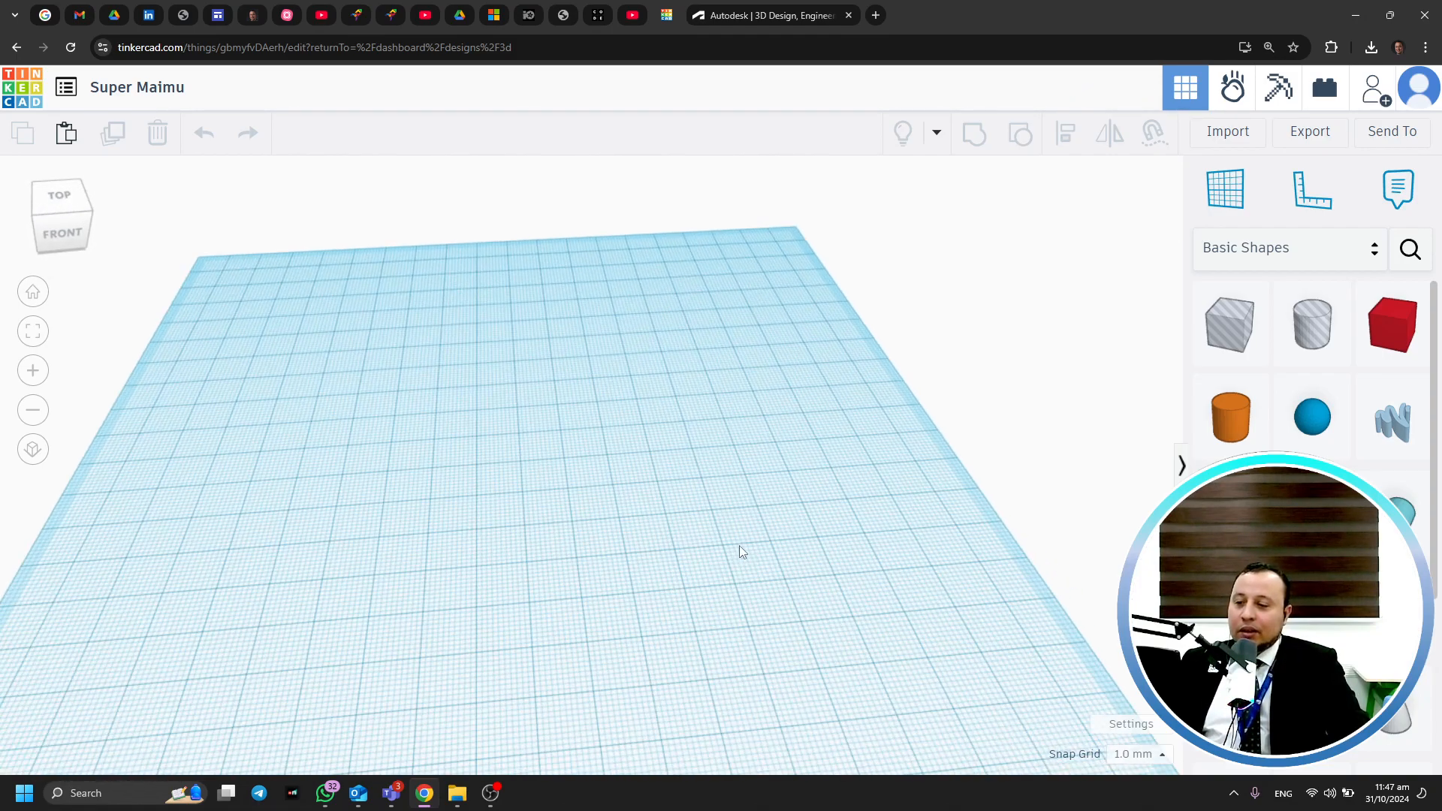
scroll(619, 532, "up", 1)
scroll(631, 510, "up", 5)
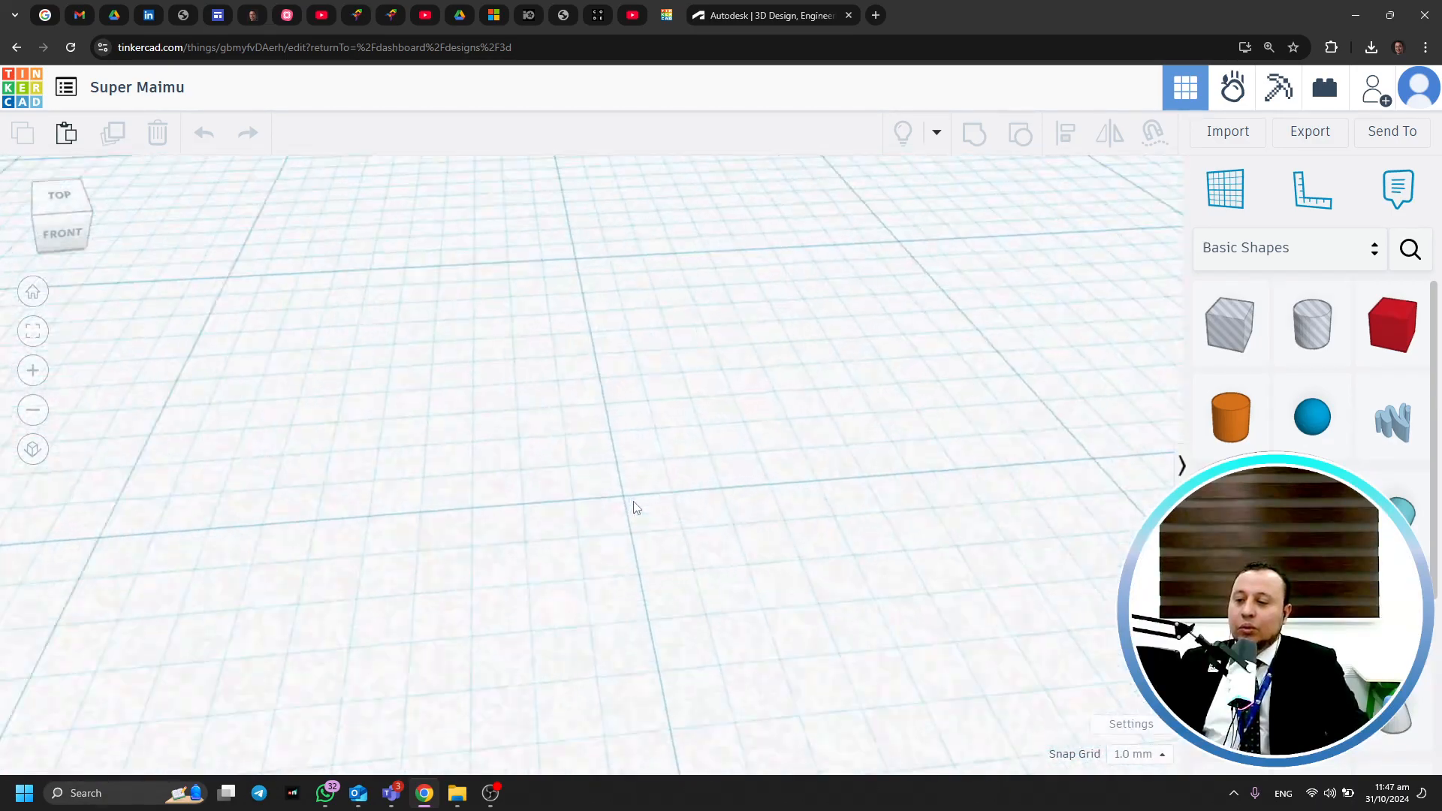
scroll(633, 508, "up", 4)
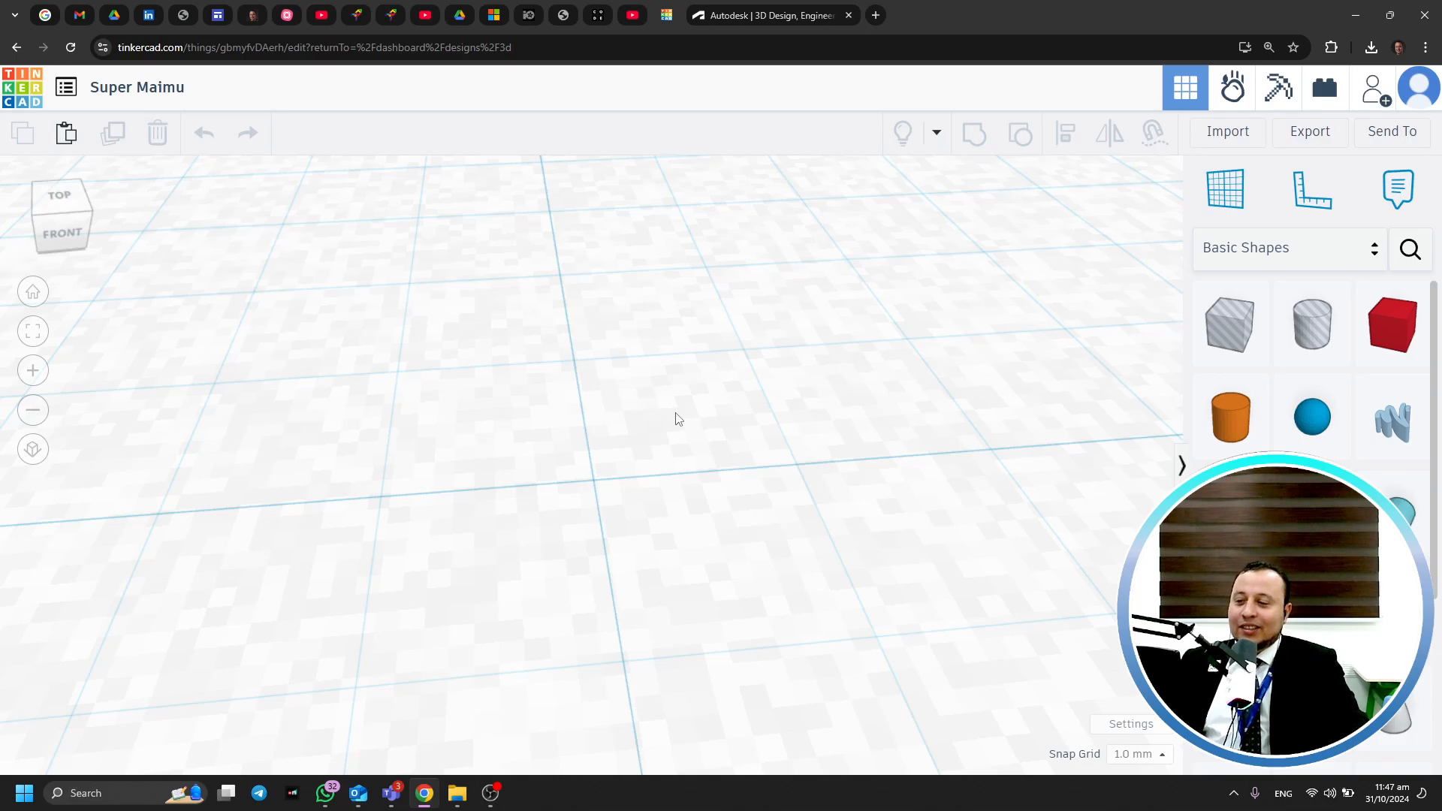
scroll(674, 415, "down", 10)
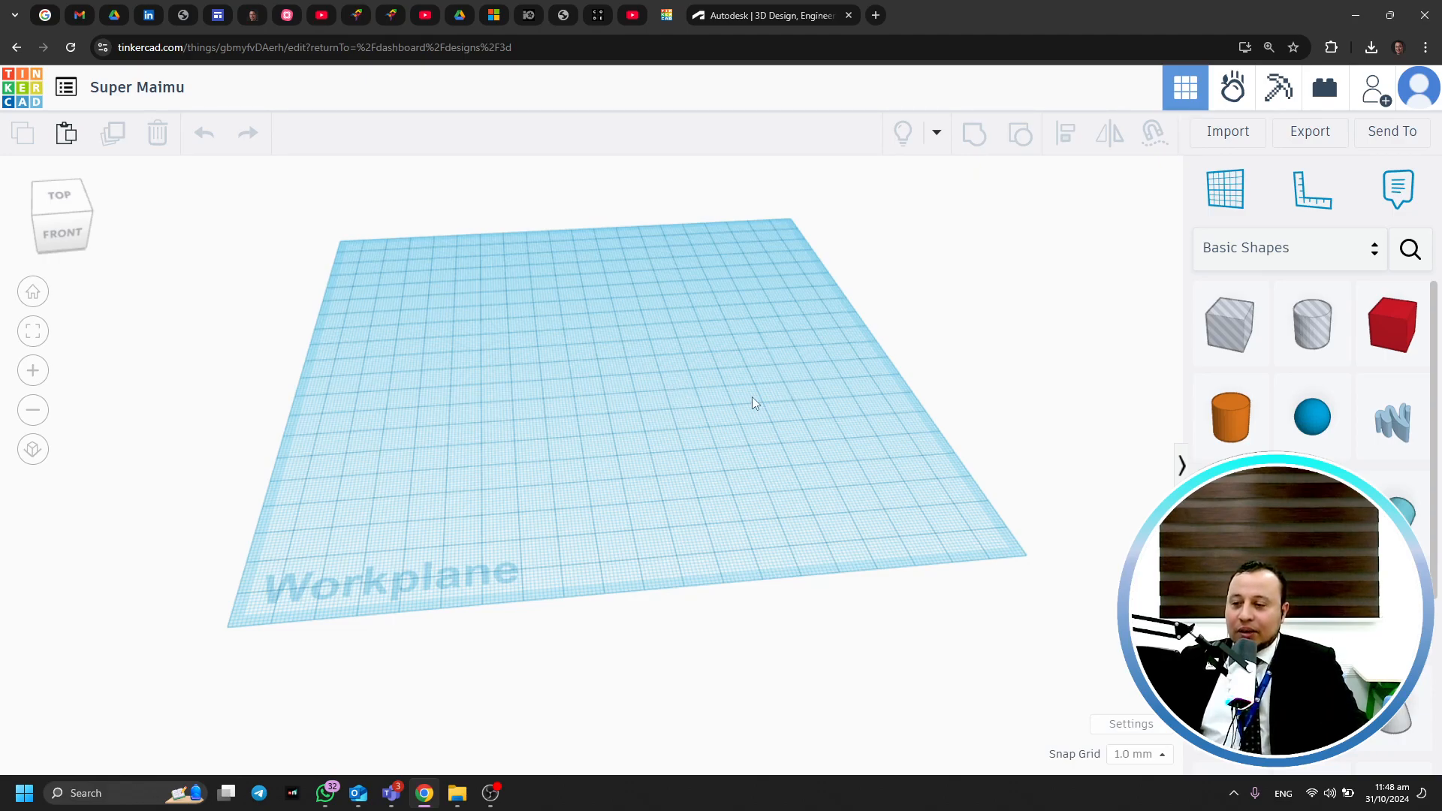
scroll(752, 399, "up", 3)
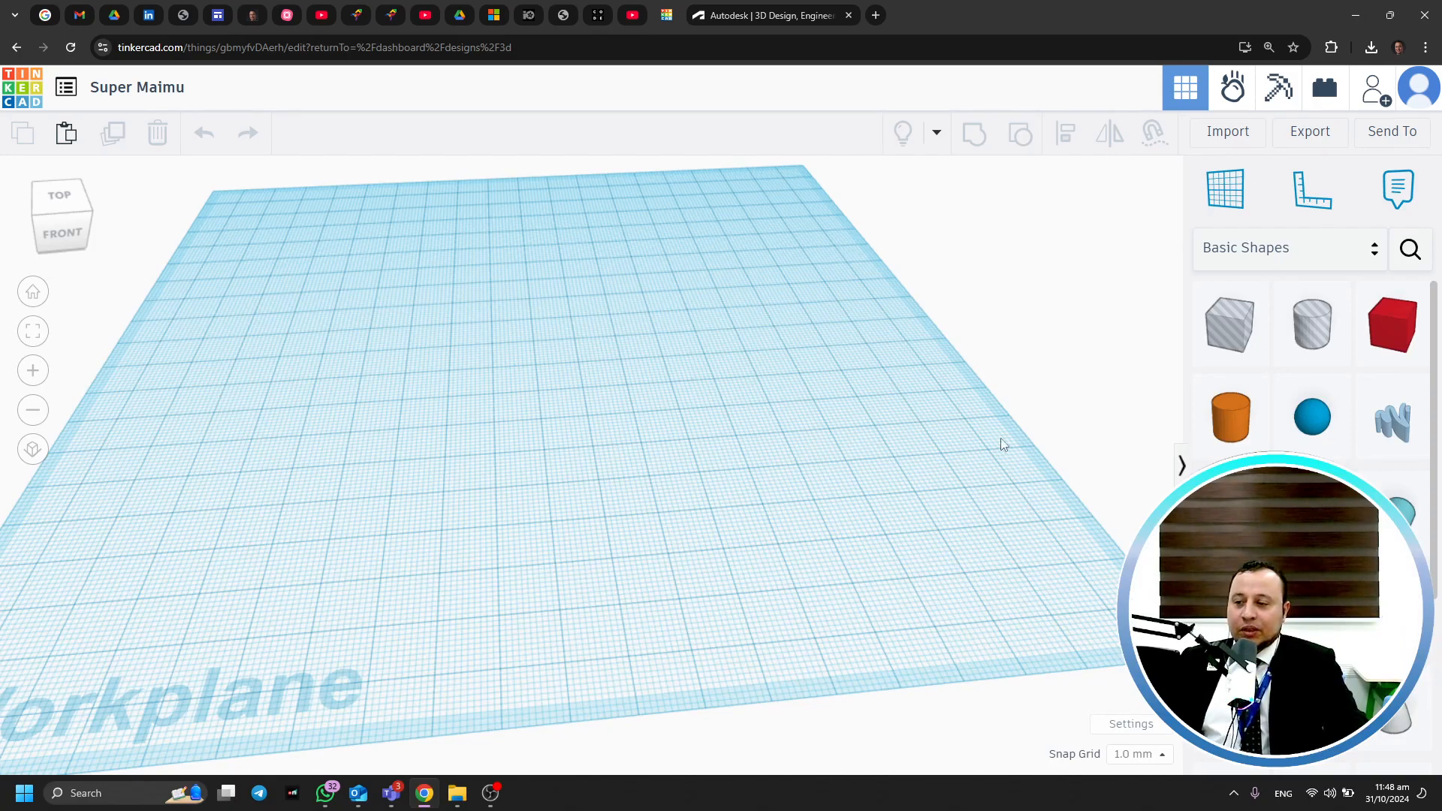
scroll(675, 420, "down", 5)
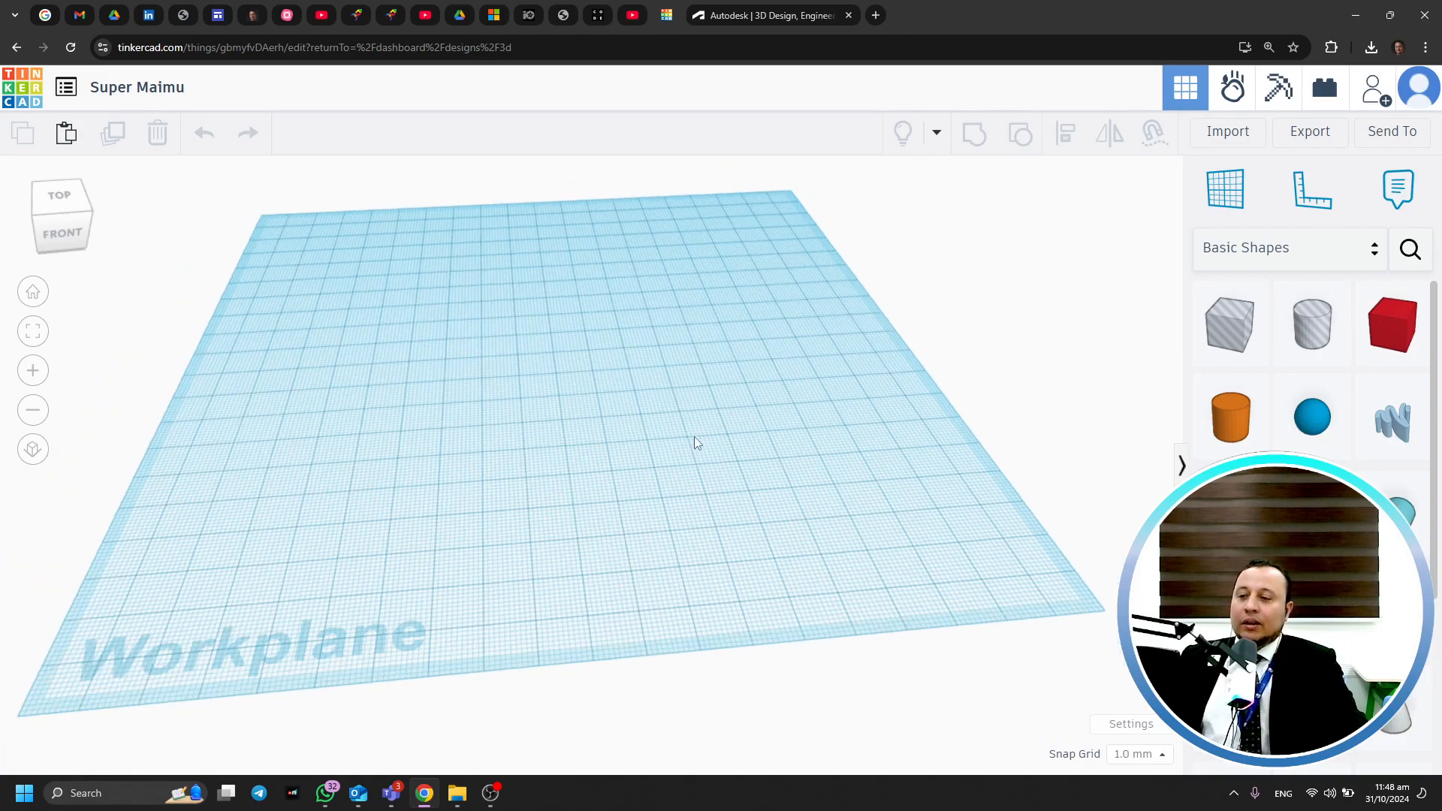
scroll(705, 444, "down", 2)
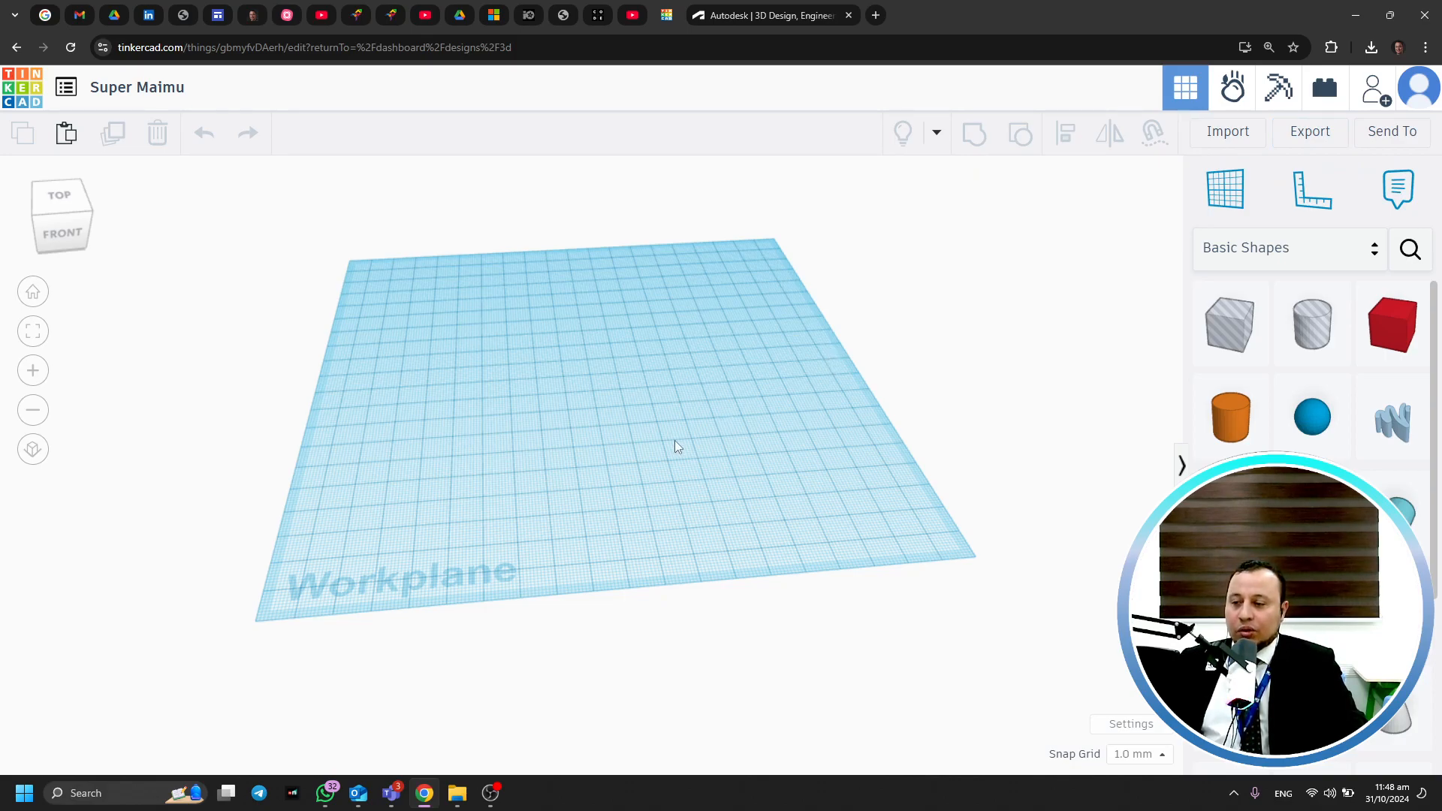
right_click_drag(740, 394, 852, 323)
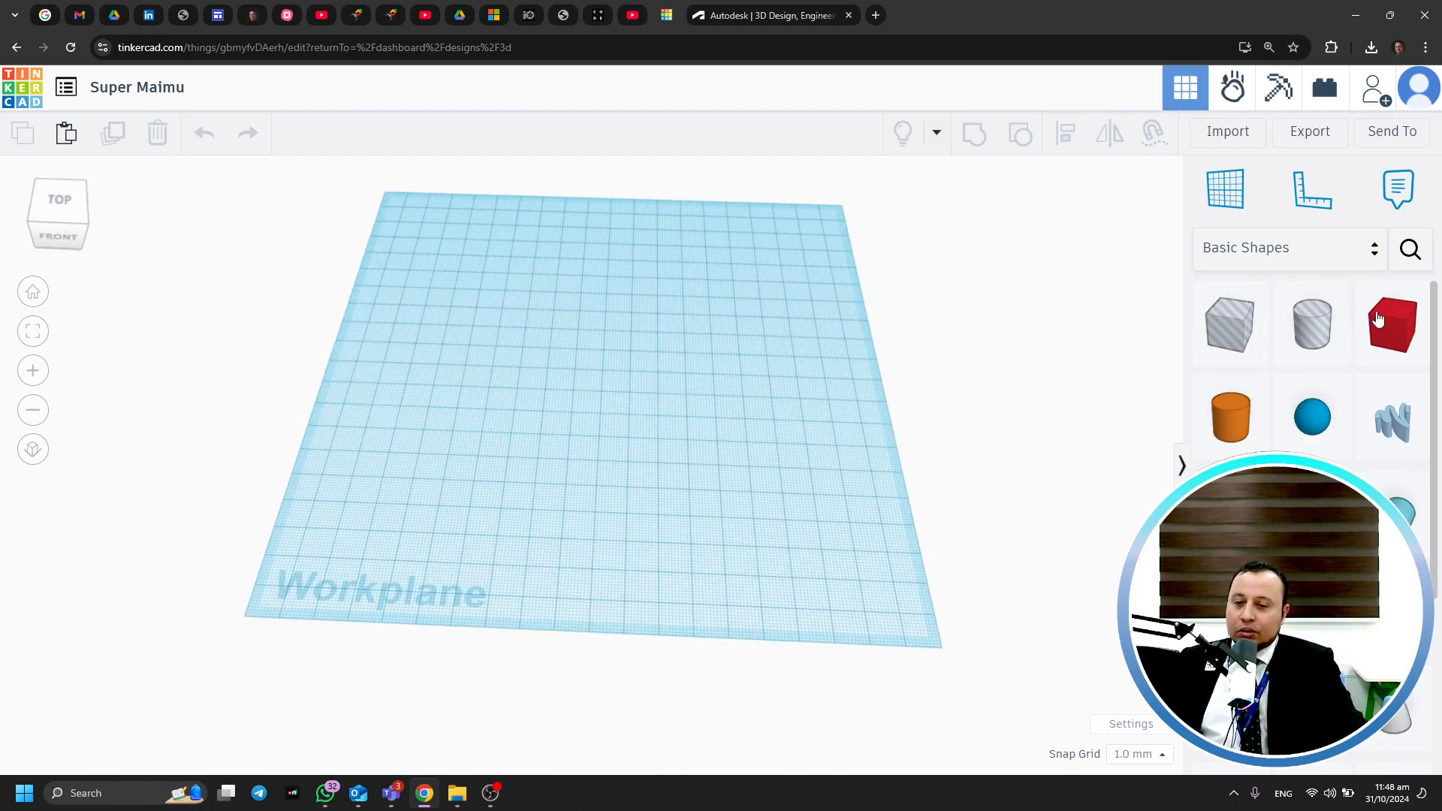
right_click_drag(462, 449, 720, 343)
right_click_drag(683, 479, 524, 419)
right_click_drag(588, 461, 666, 466)
Place a solid 20 mm red box near the middle of the workplane and shrink it slightly from its front corner
scroll(593, 422, "up", 5)
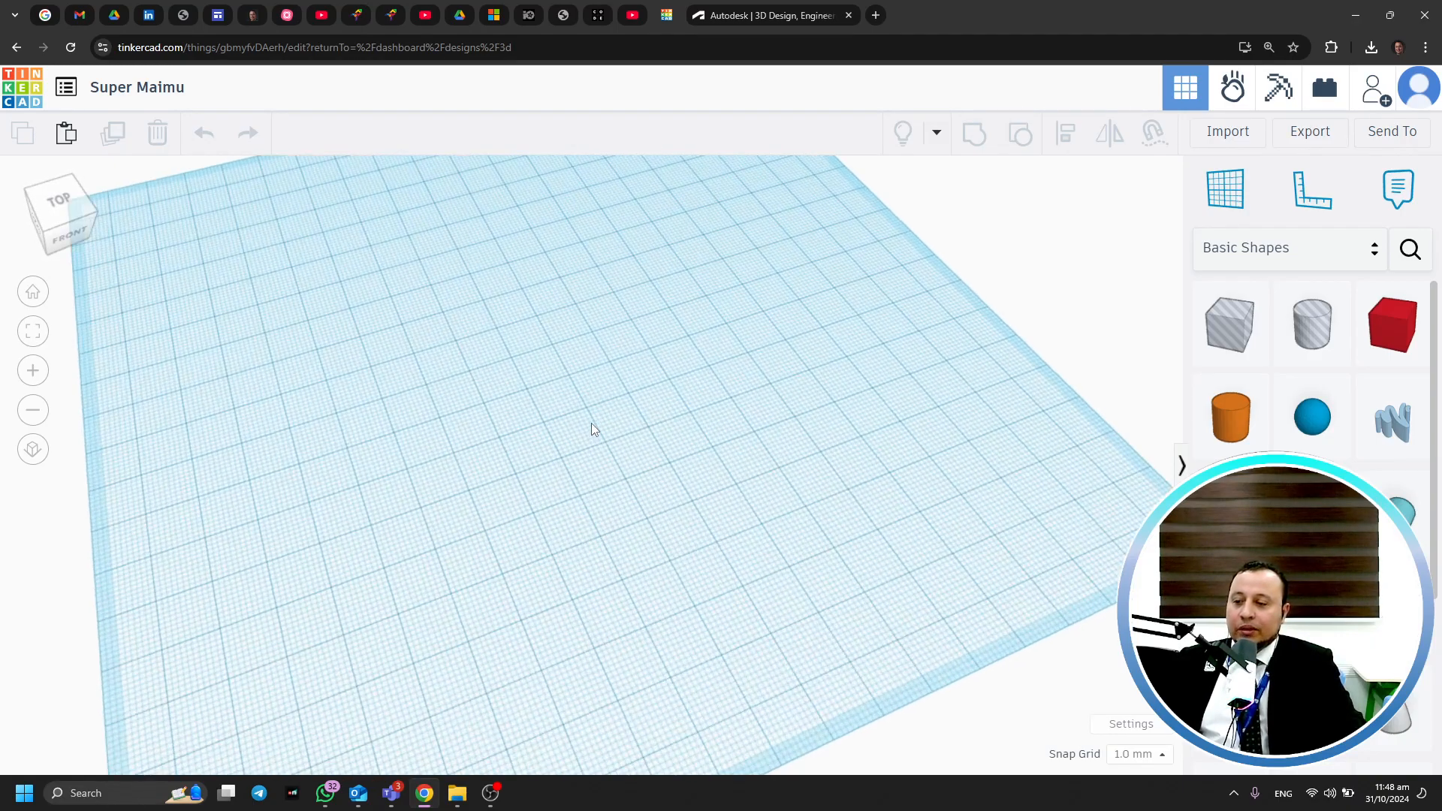
scroll(594, 425, "up", 5)
left_click_drag(1392, 323, 633, 339)
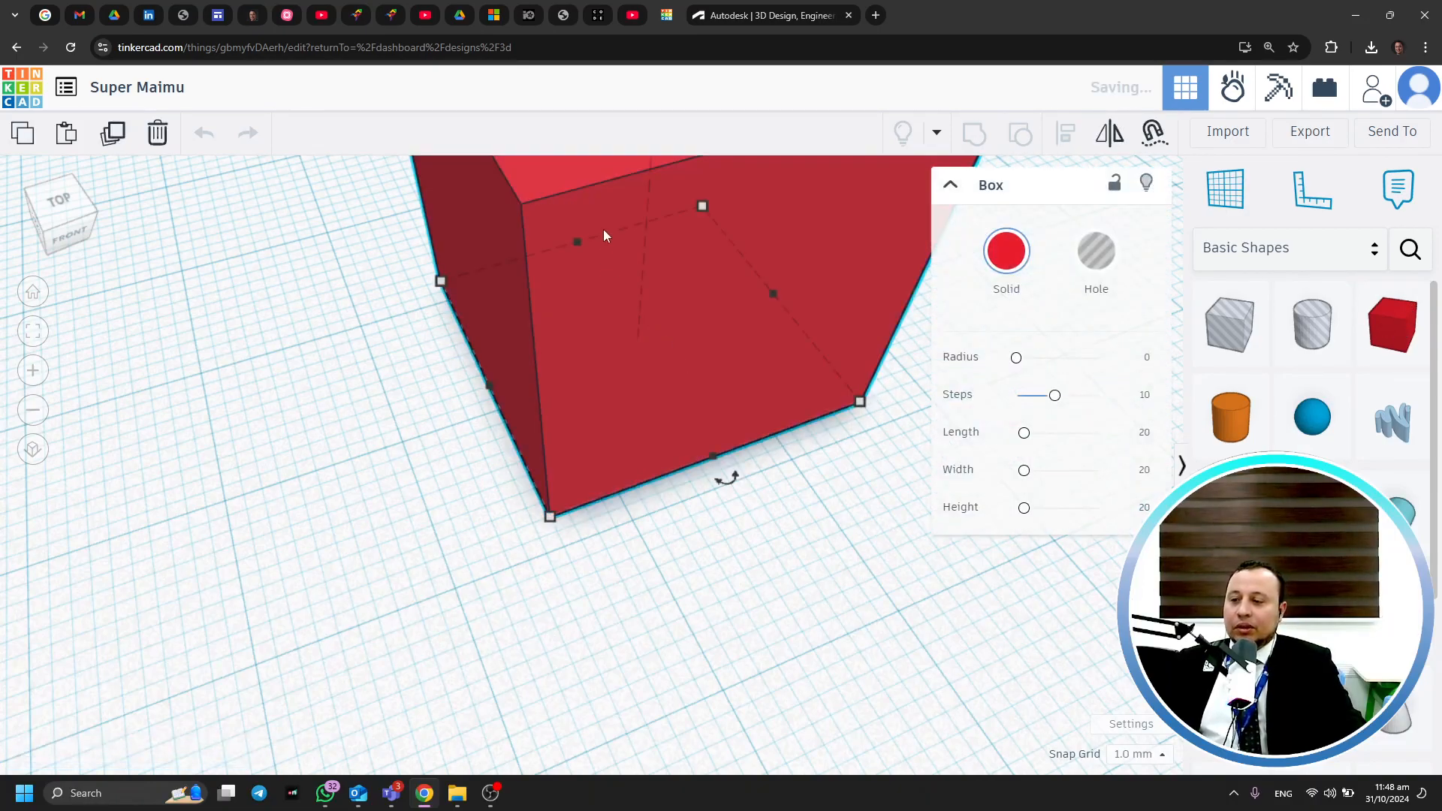
left_click_drag(551, 517, 579, 489)
left_click(651, 607)
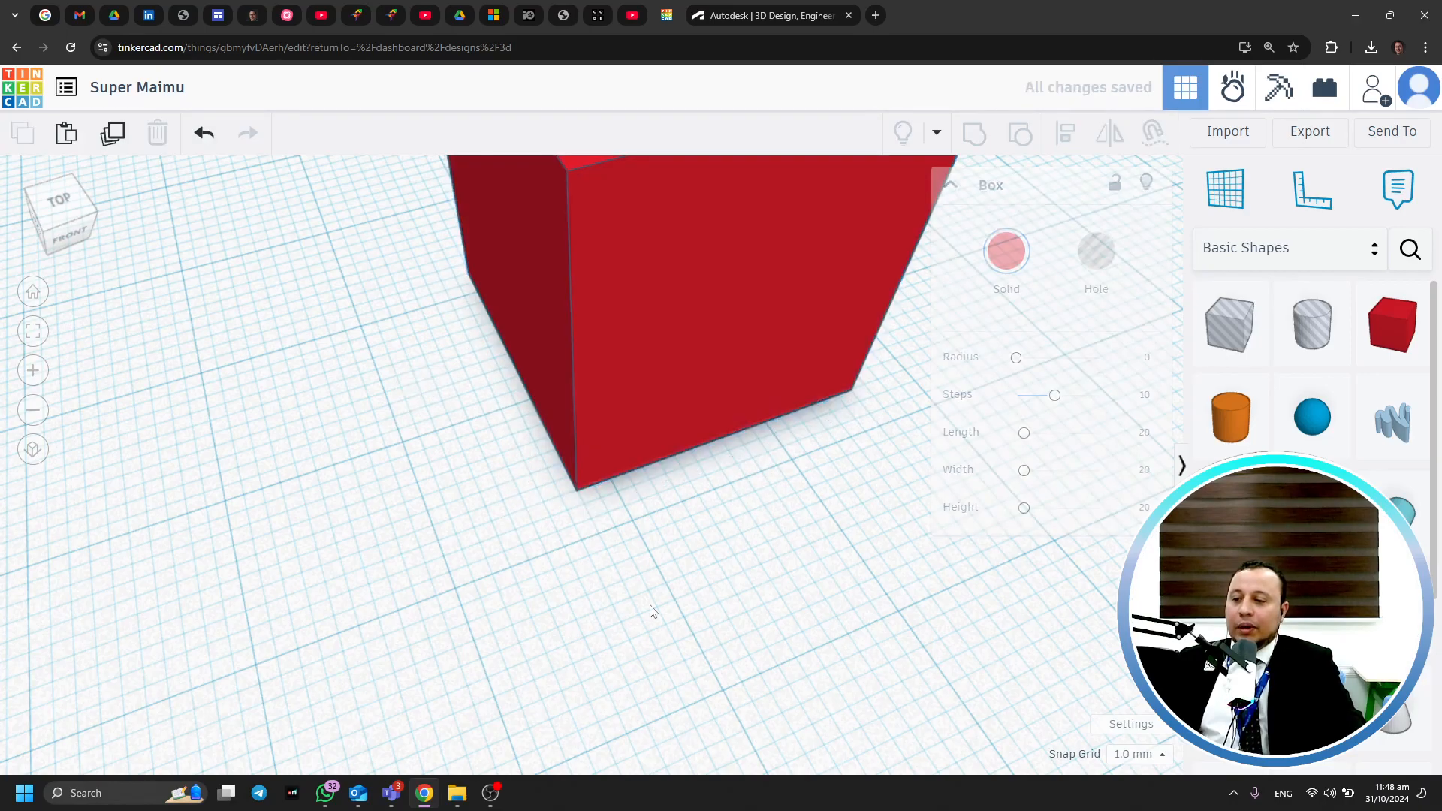
Enlarge the red box's footprint from two opposite corners so it covers most of the workplane
scroll(733, 607, "down", 6)
scroll(832, 570, "down", 3)
right_click_drag(861, 539, 795, 576)
right_click_drag(882, 635, 804, 160)
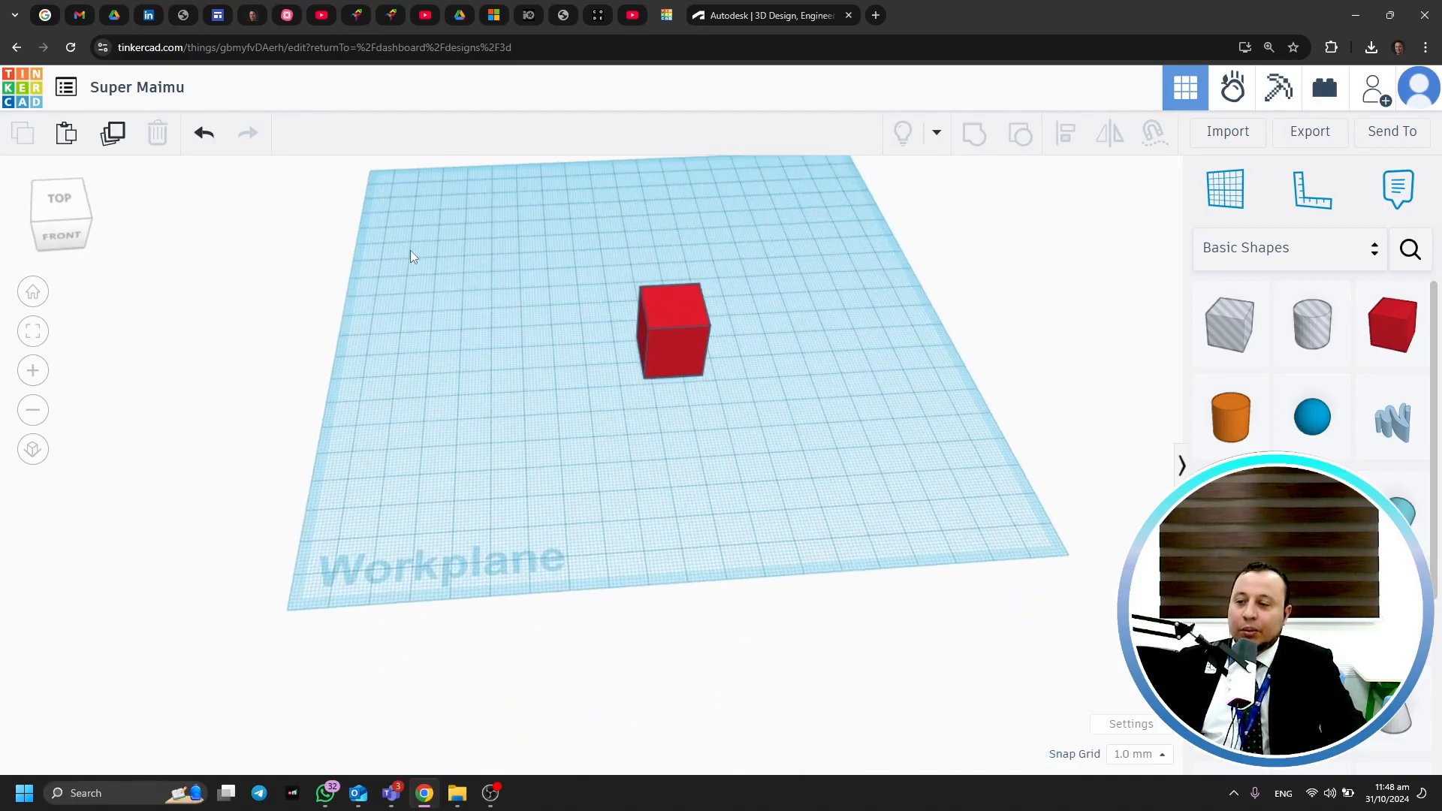
right_click_drag(780, 431, 856, 445)
middle_click_drag(699, 358, 677, 460)
left_click(677, 459)
left_click_drag(652, 500, 469, 749)
left_click_drag(697, 435, 838, 259)
left_click(566, 186)
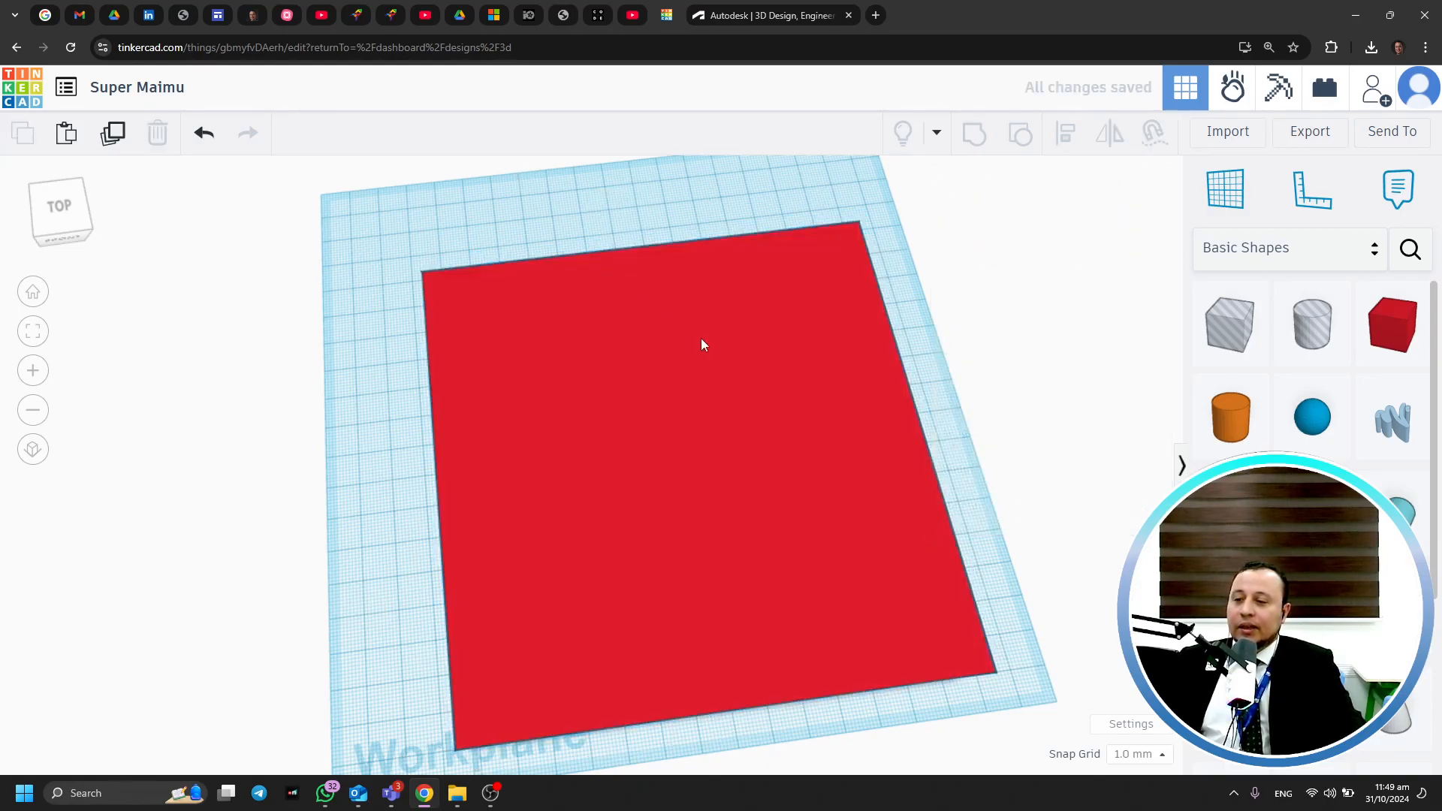
Move the enlarged red box backwards, far beyond the rear edge of the workplane
scroll(698, 353, "down", 2)
right_click_drag(737, 689, 700, 571)
left_click(699, 473)
left_click_drag(691, 434, 702, 326)
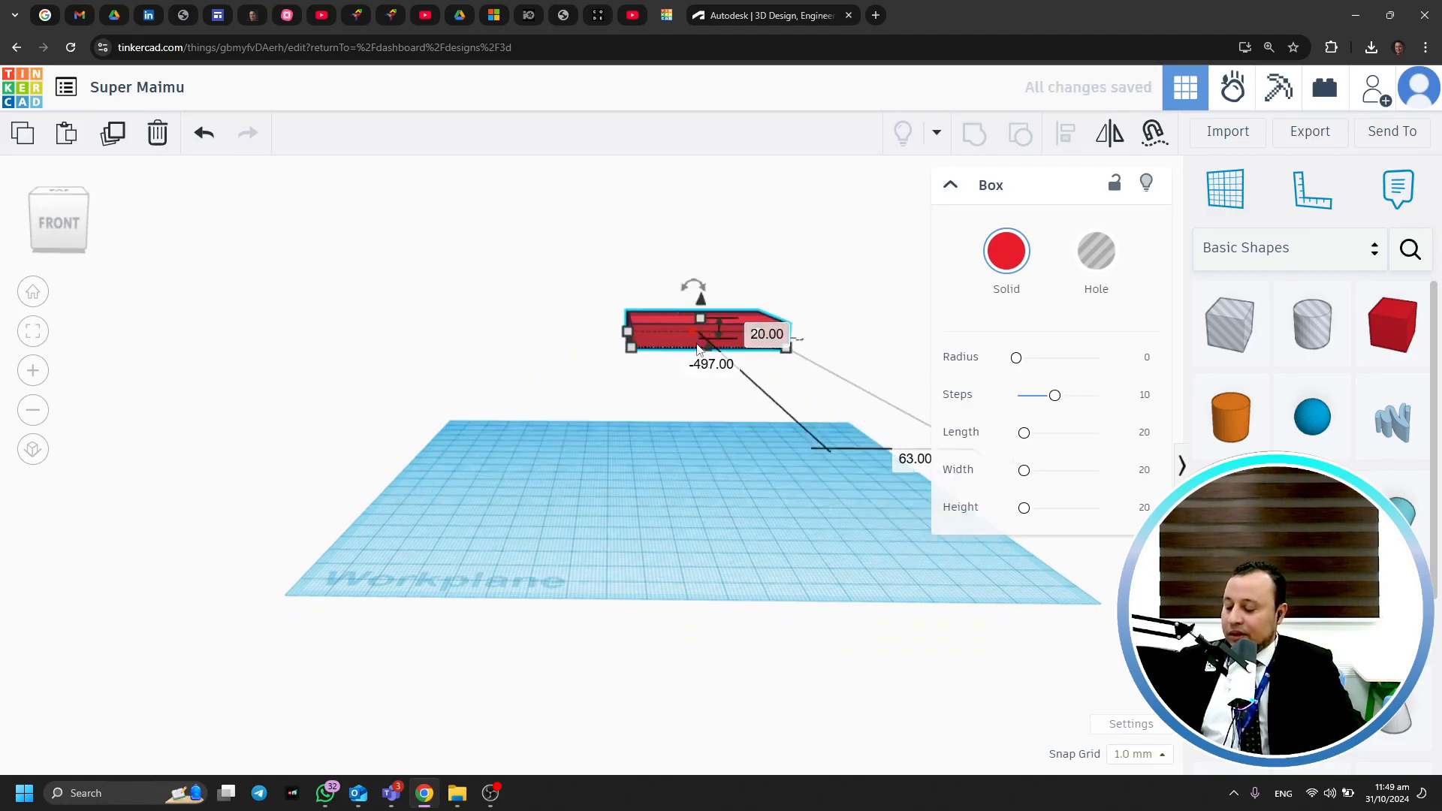
Undo the red box's move, its resizing and its placement to clear the workplane
key("ctrl+z")
left_click(357, 355)
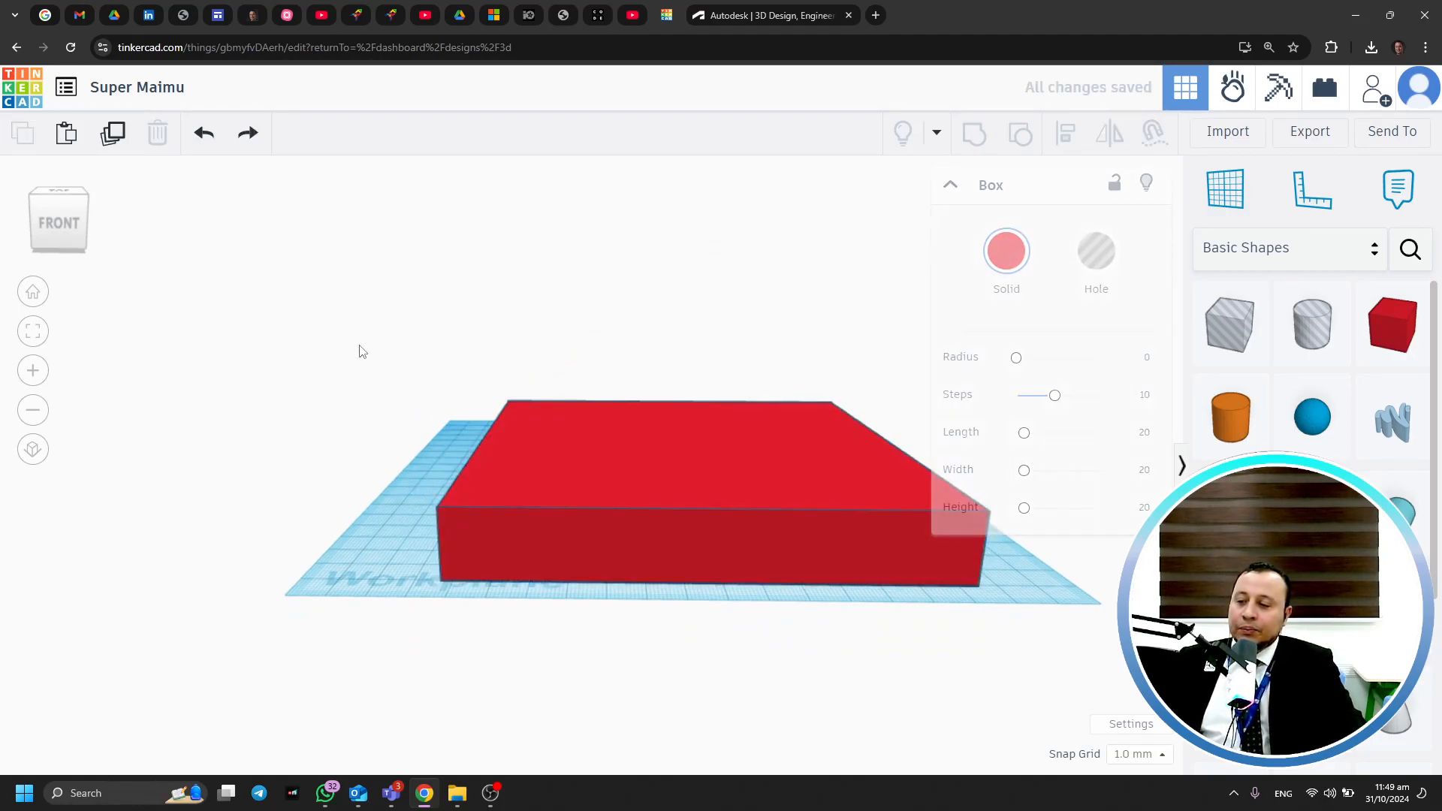
key("ctrl+z")
key("ctrl+z")
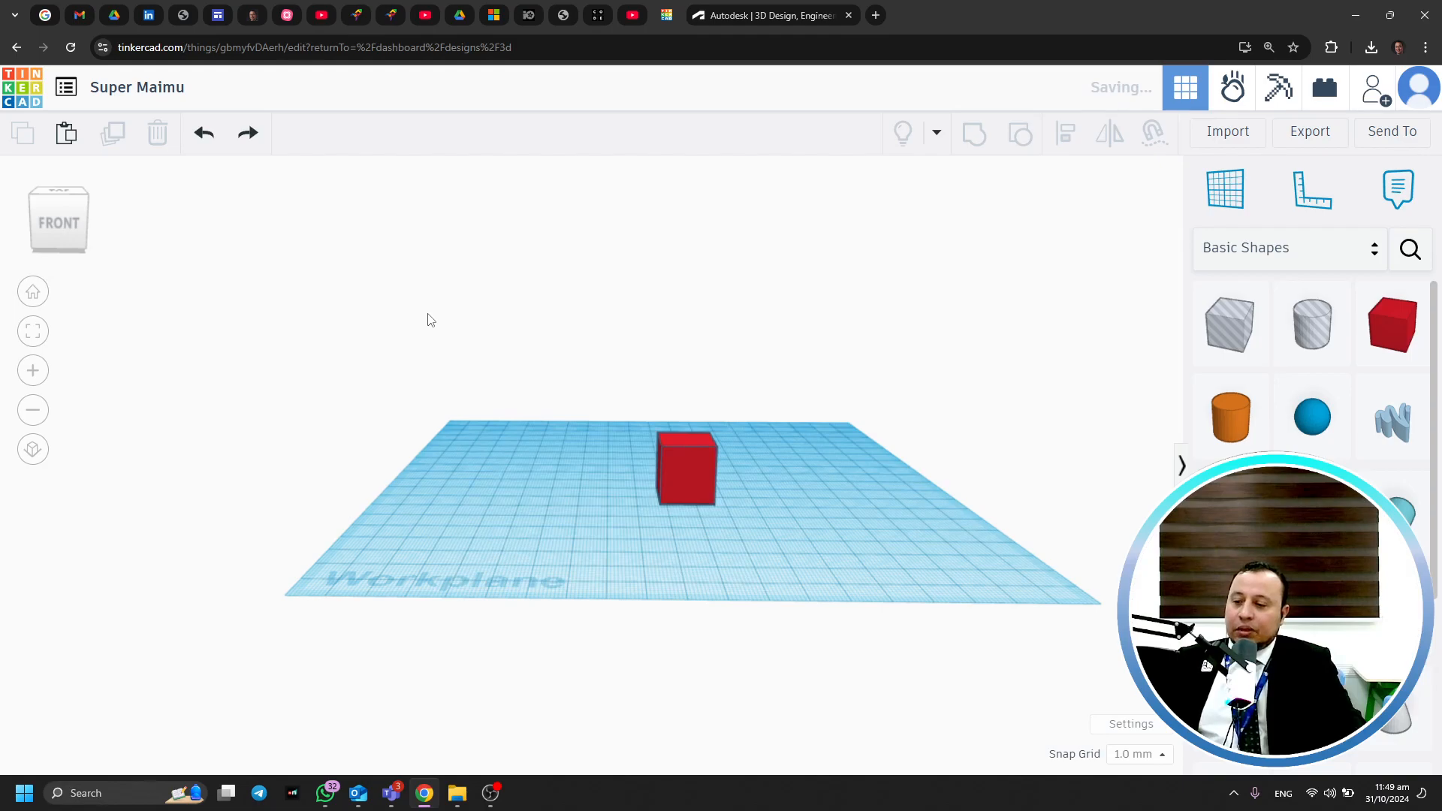
key("ctrl+z")
Inspect the cleared workplane from oblique, front and near-top viewing angles
right_click_drag(429, 320, 789, 449)
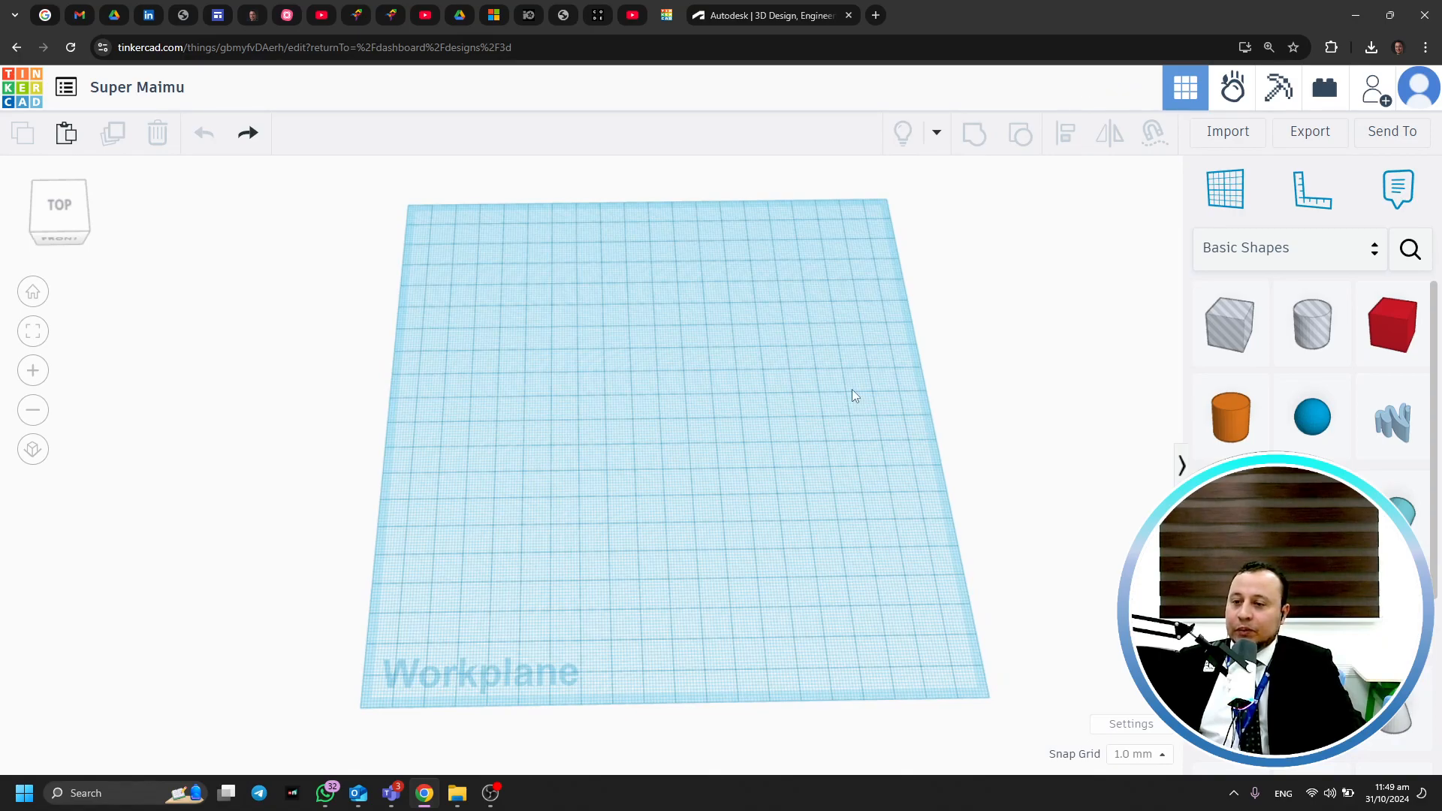
right_click_drag(572, 515, 682, 452)
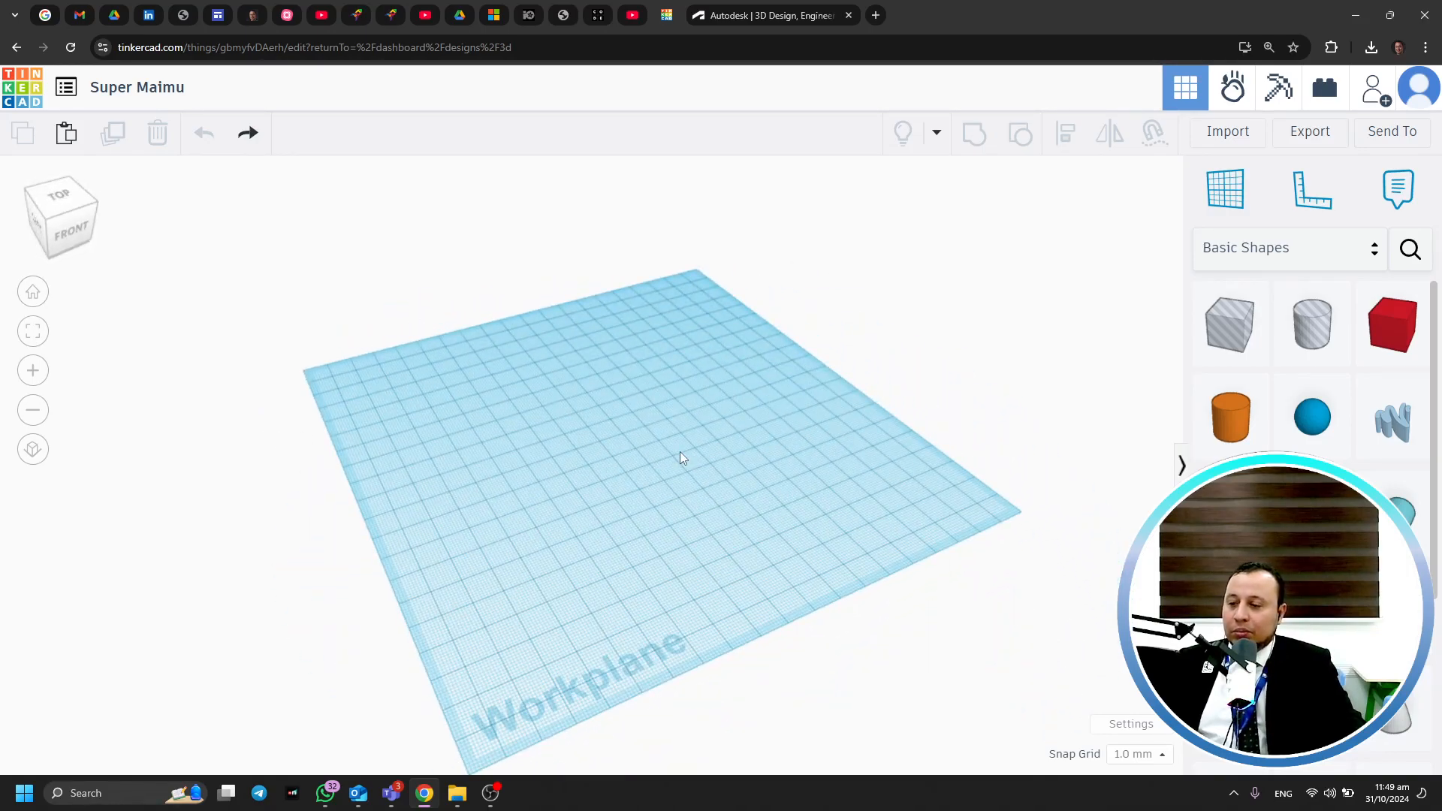
right_click_drag(682, 460, 554, 520)
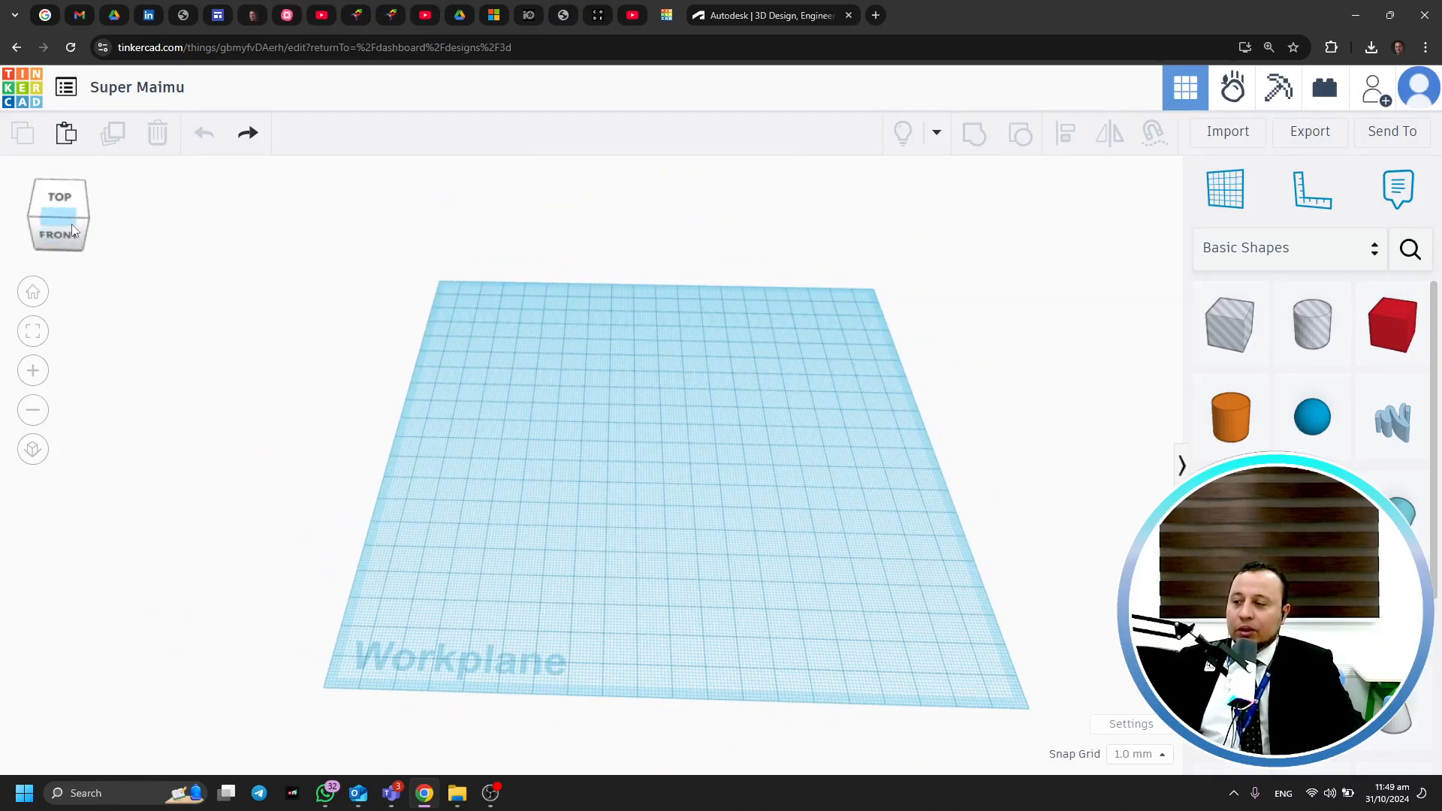
mouse_move(67, 221)
left_mouse_down()
mouse_move(84, 221)
mouse_move(57, 225)
mouse_move(76, 197)
mouse_move(74, 228)
mouse_move(94, 233)
mouse_move(66, 239)
mouse_move(75, 227)
left_mouse_up()
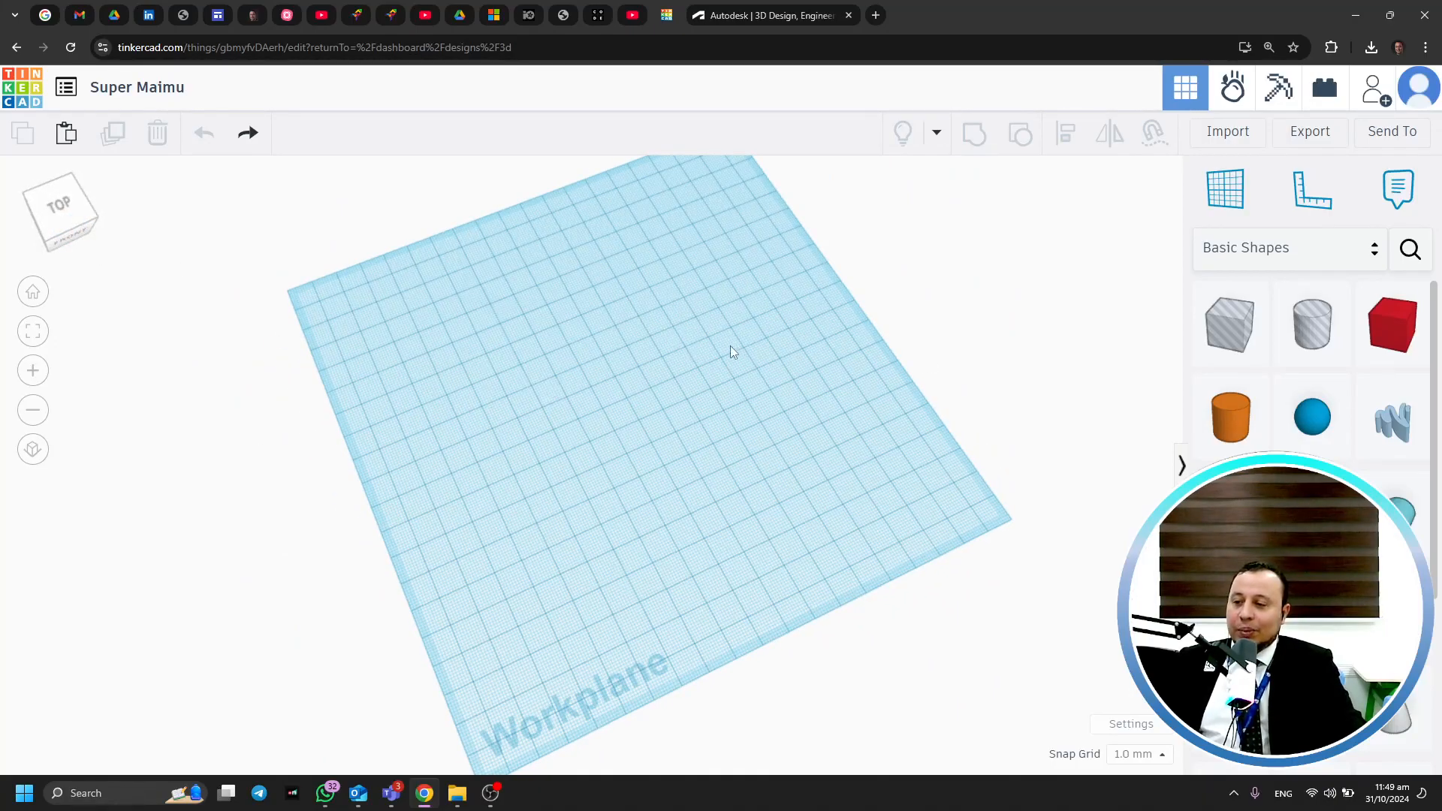
left_click_drag(66, 226, 85, 229)
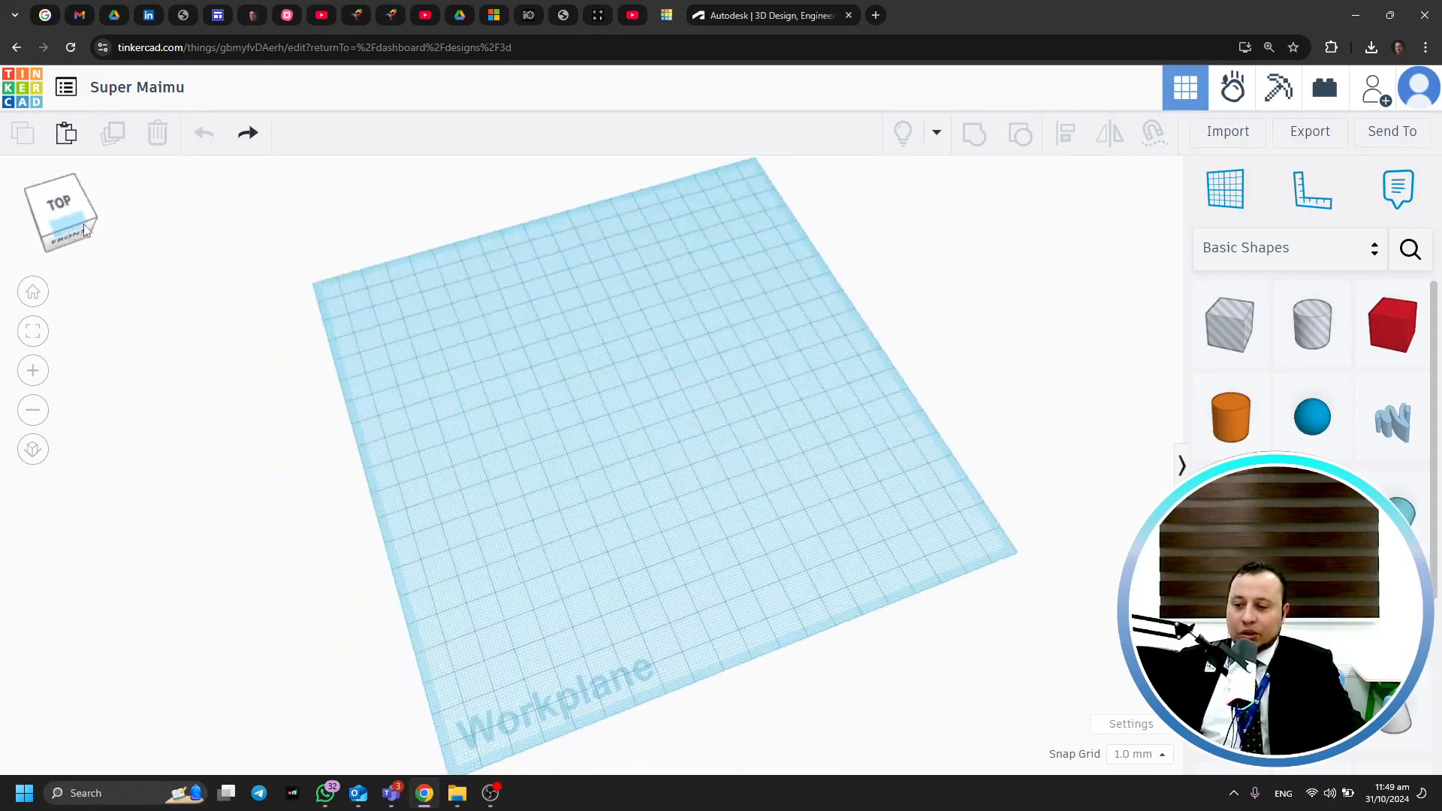
Place a red box near the middle of the workplane and enlarge it to about 68 by 76 mm and 69 mm tall
right_click_drag(835, 404, 946, 496)
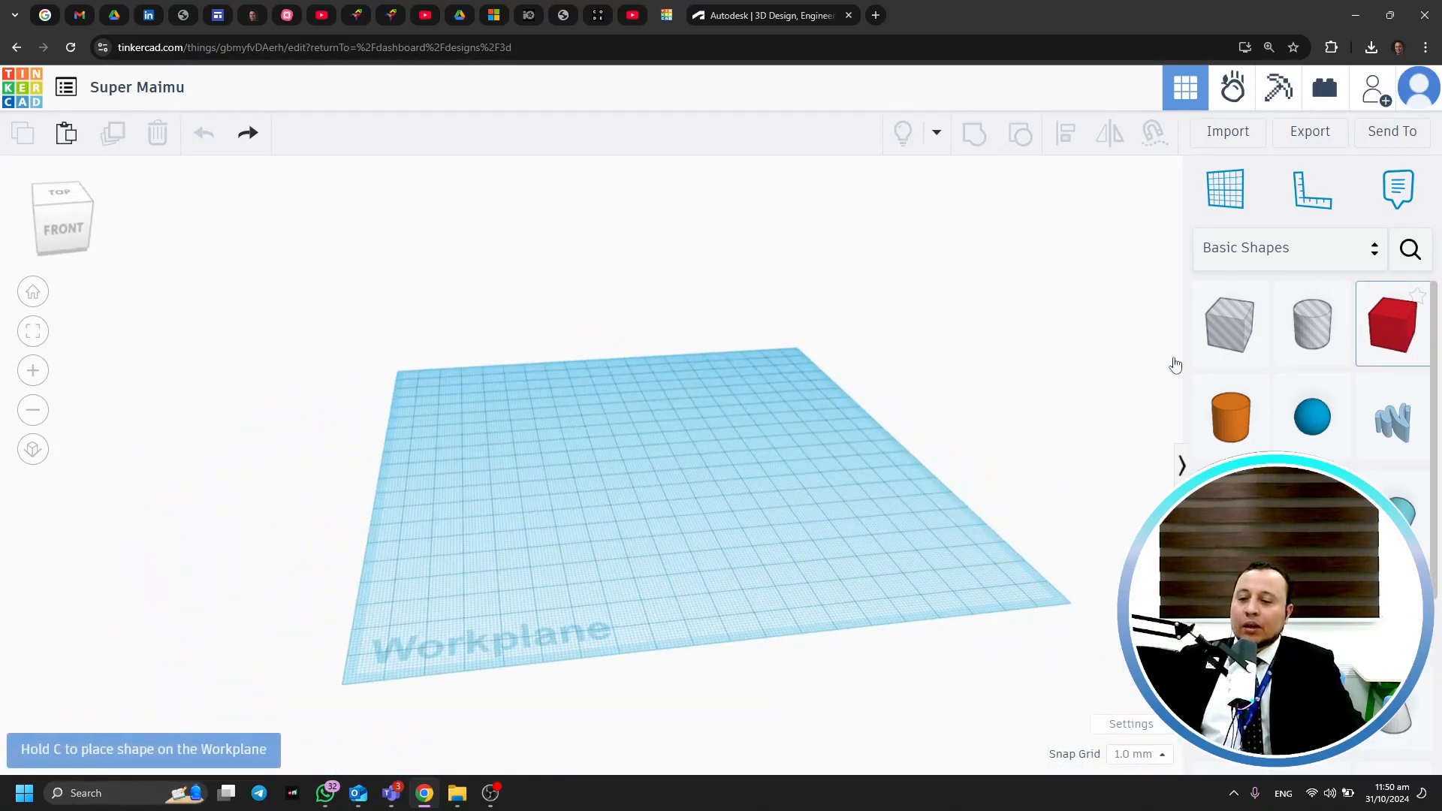
left_click(618, 492)
left_click_drag(612, 441, 615, 301)
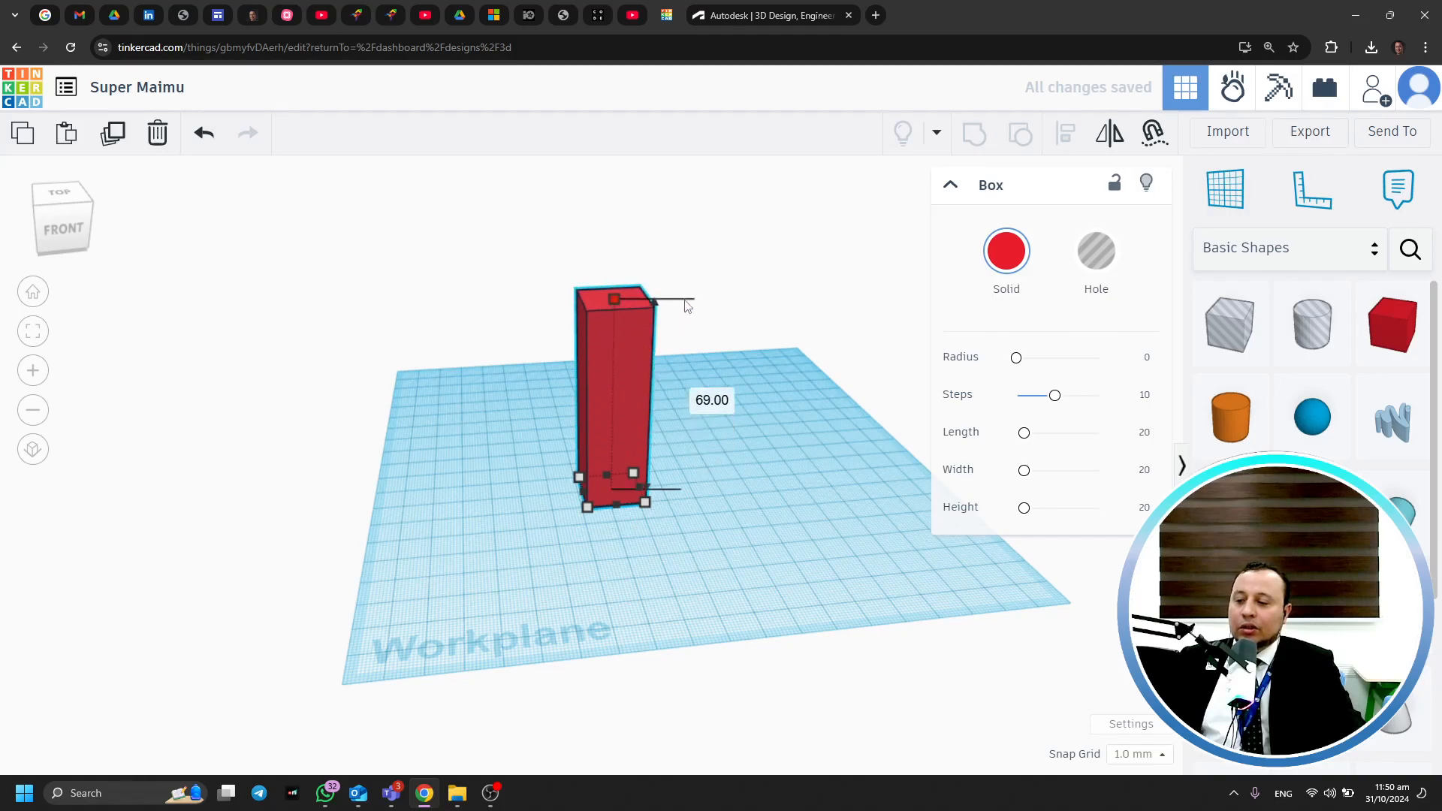
left_click_drag(589, 505, 446, 633)
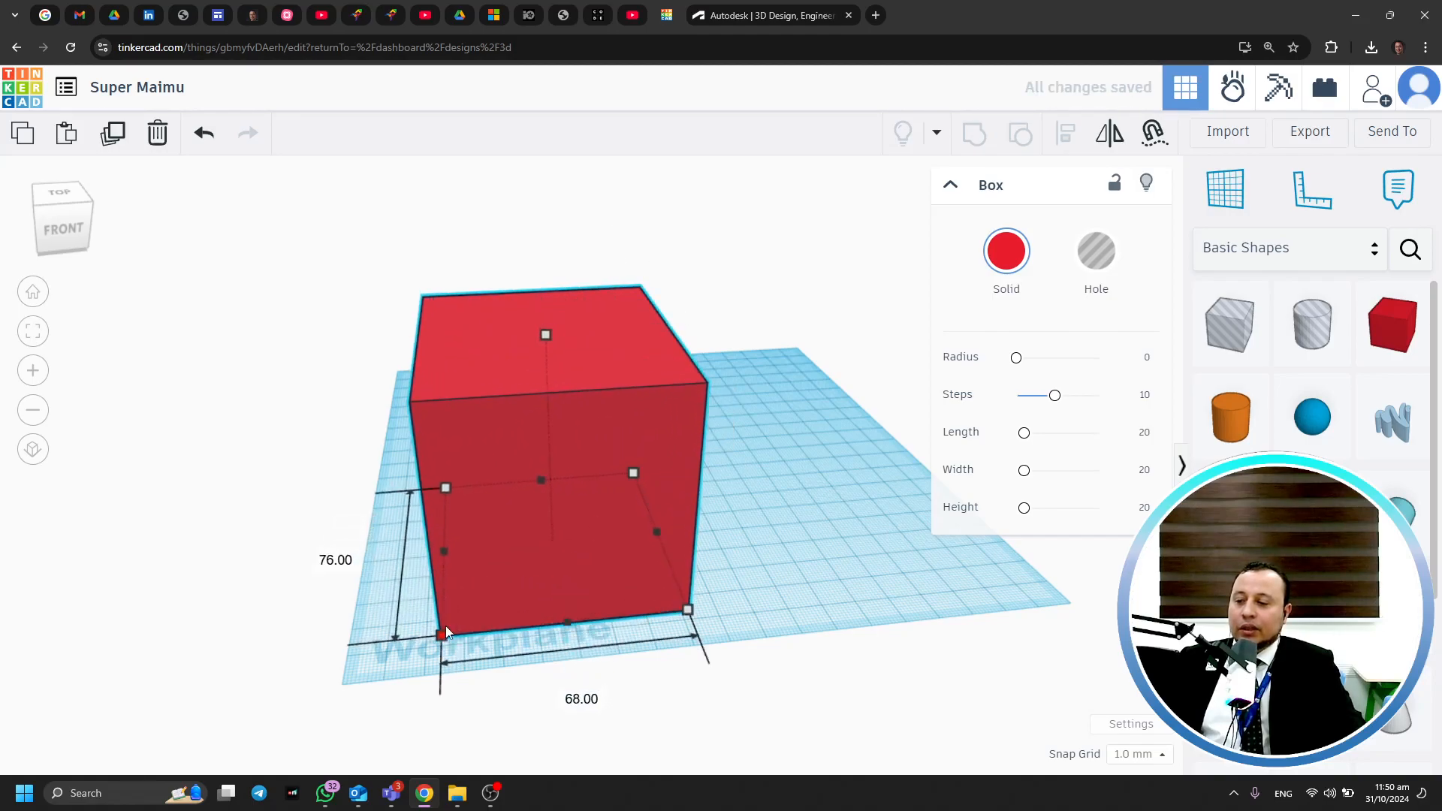
Examine the enlarged red box from several sides, both close up and far away, ending in the home view
right_click_drag(571, 757, 868, 487)
scroll(742, 603, "down", 5)
left_click(805, 610)
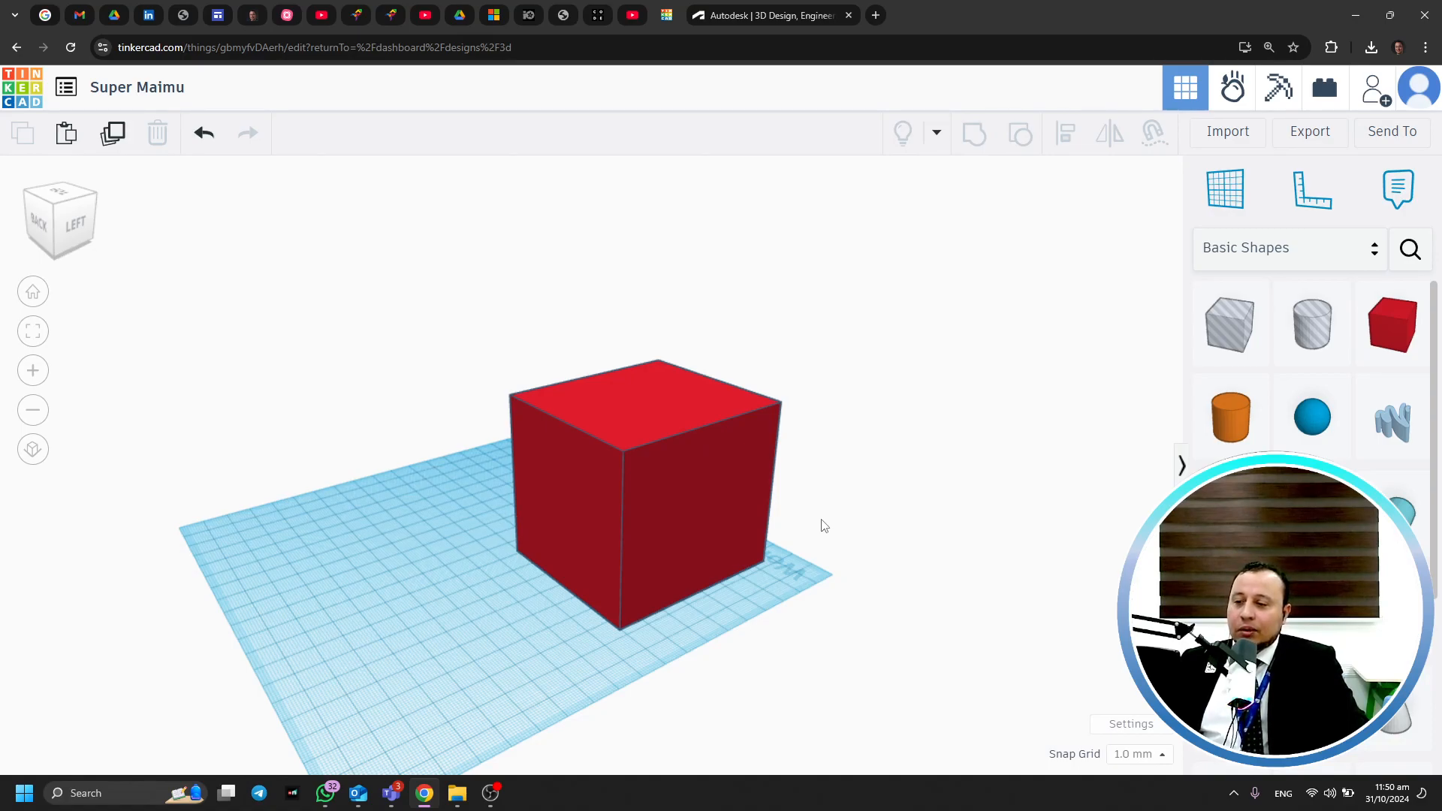
right_click_drag(774, 535, 528, 574)
right_click_drag(364, 548, 987, 524)
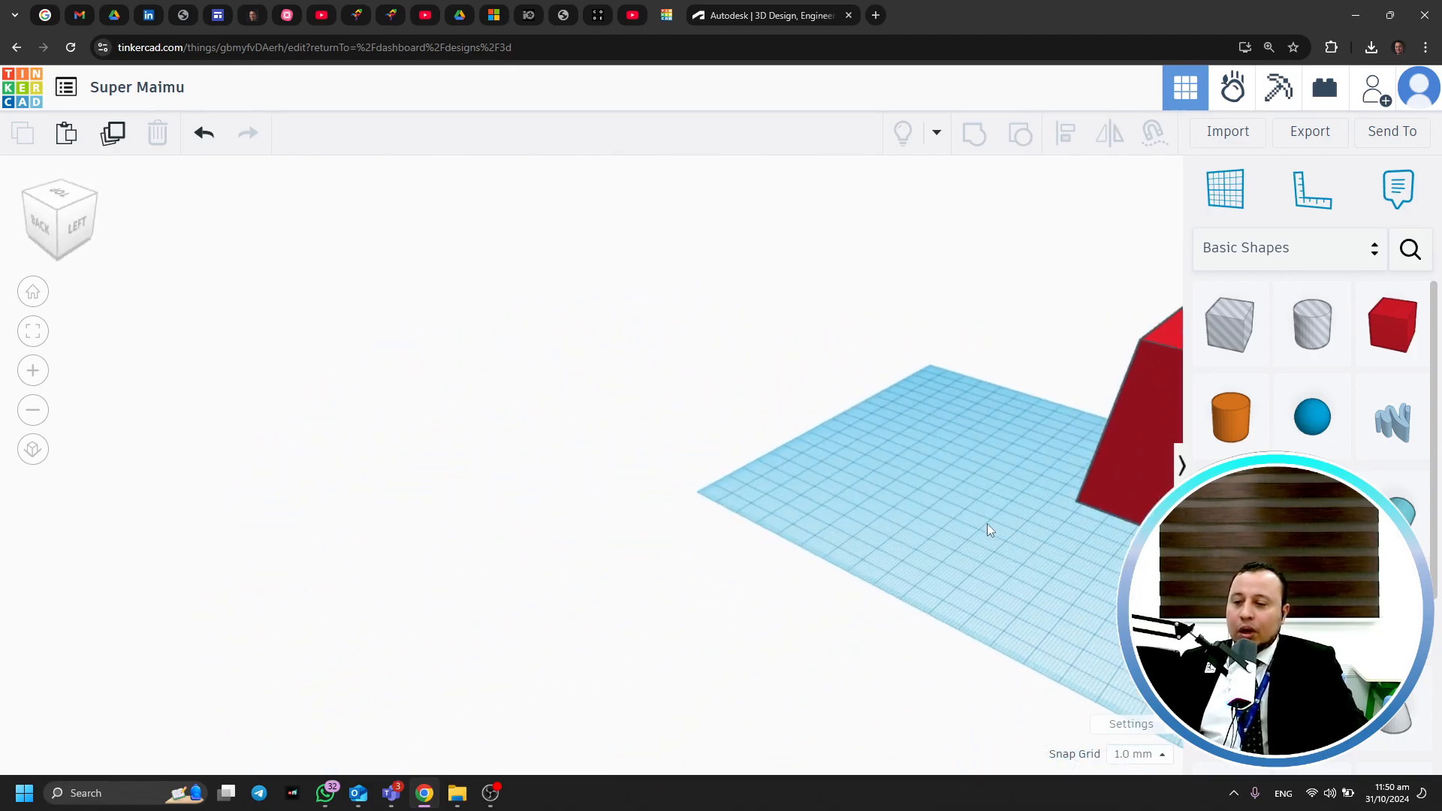
right_click_drag(1112, 513, 652, 565)
scroll(650, 561, "up", 5)
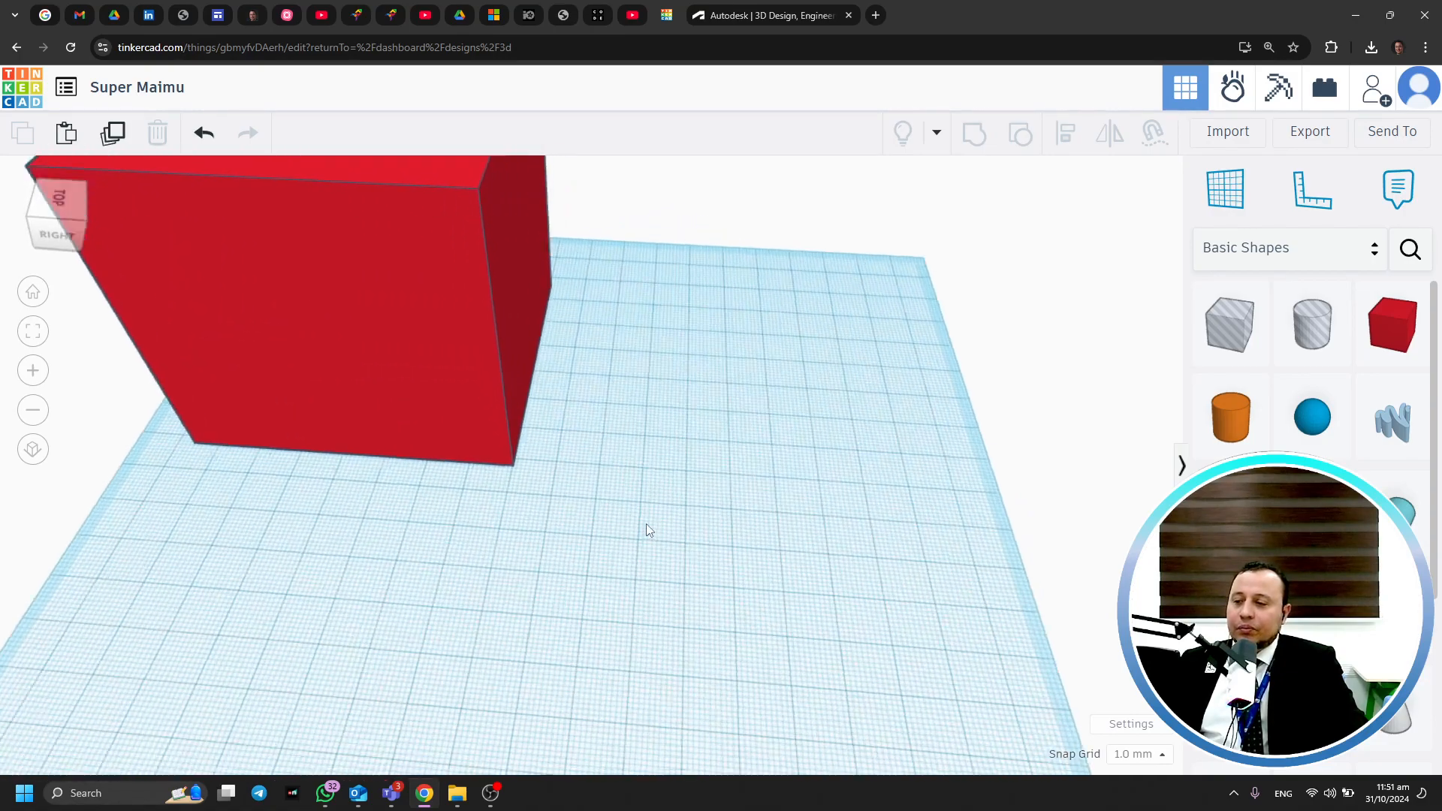
middle_click_drag(623, 452, 775, 560)
scroll(778, 529, "down", 3)
scroll(784, 519, "down", 2)
right_click_drag(788, 531, 129, 390)
left_click(31, 294)
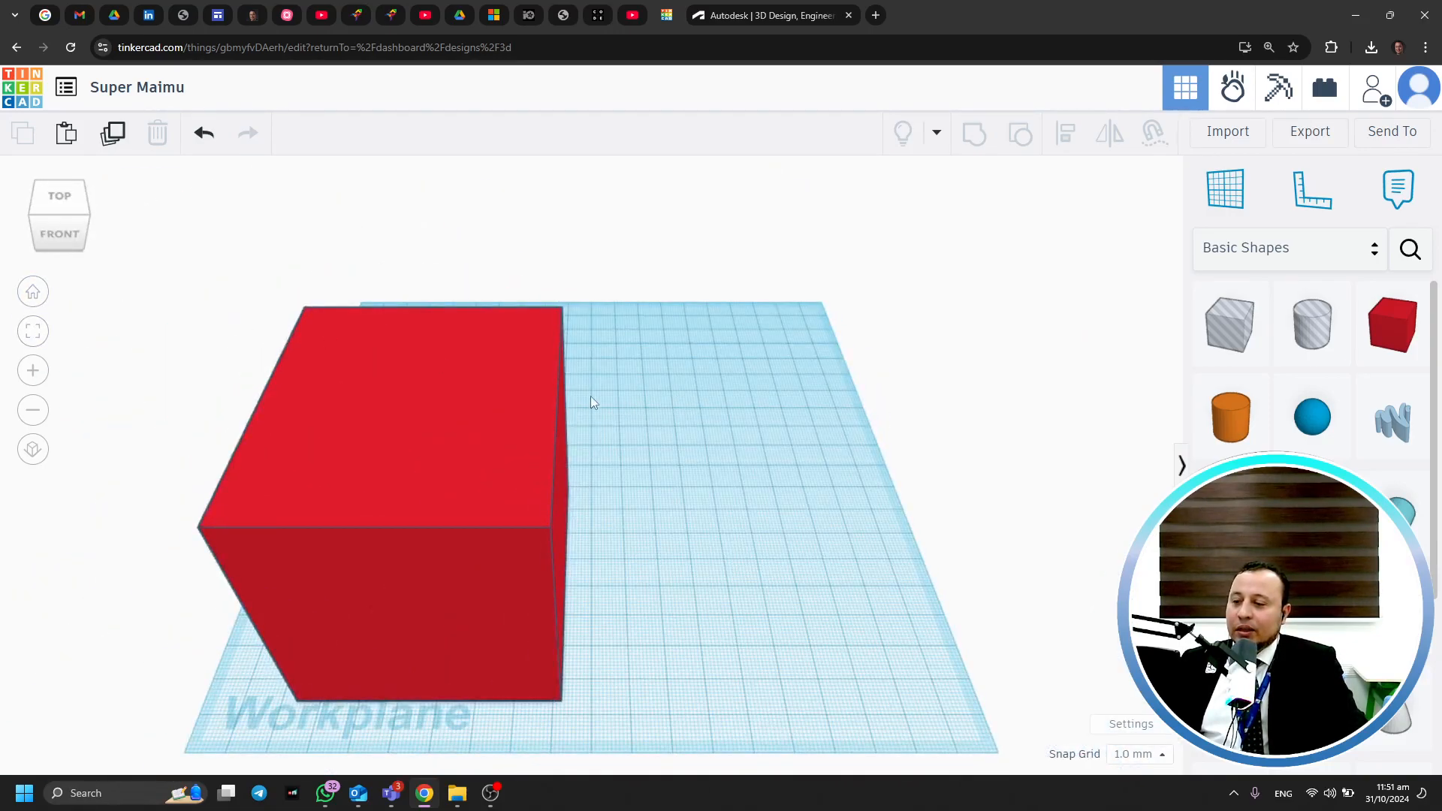
Move the red box to the middle of the workplane, and try fitting the view and zooming in and out
left_click_drag(520, 412, 621, 383)
left_click(358, 391)
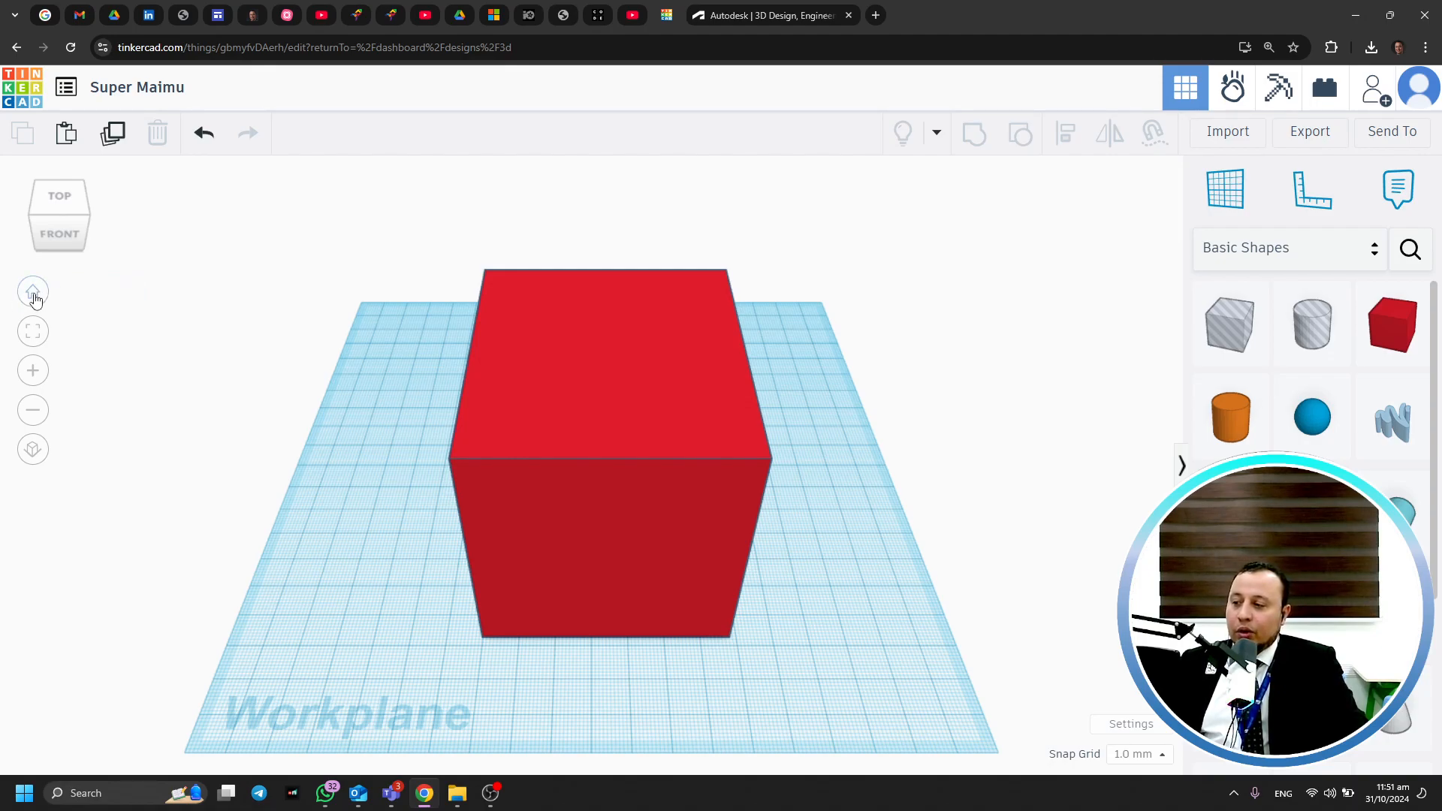
left_click(37, 335)
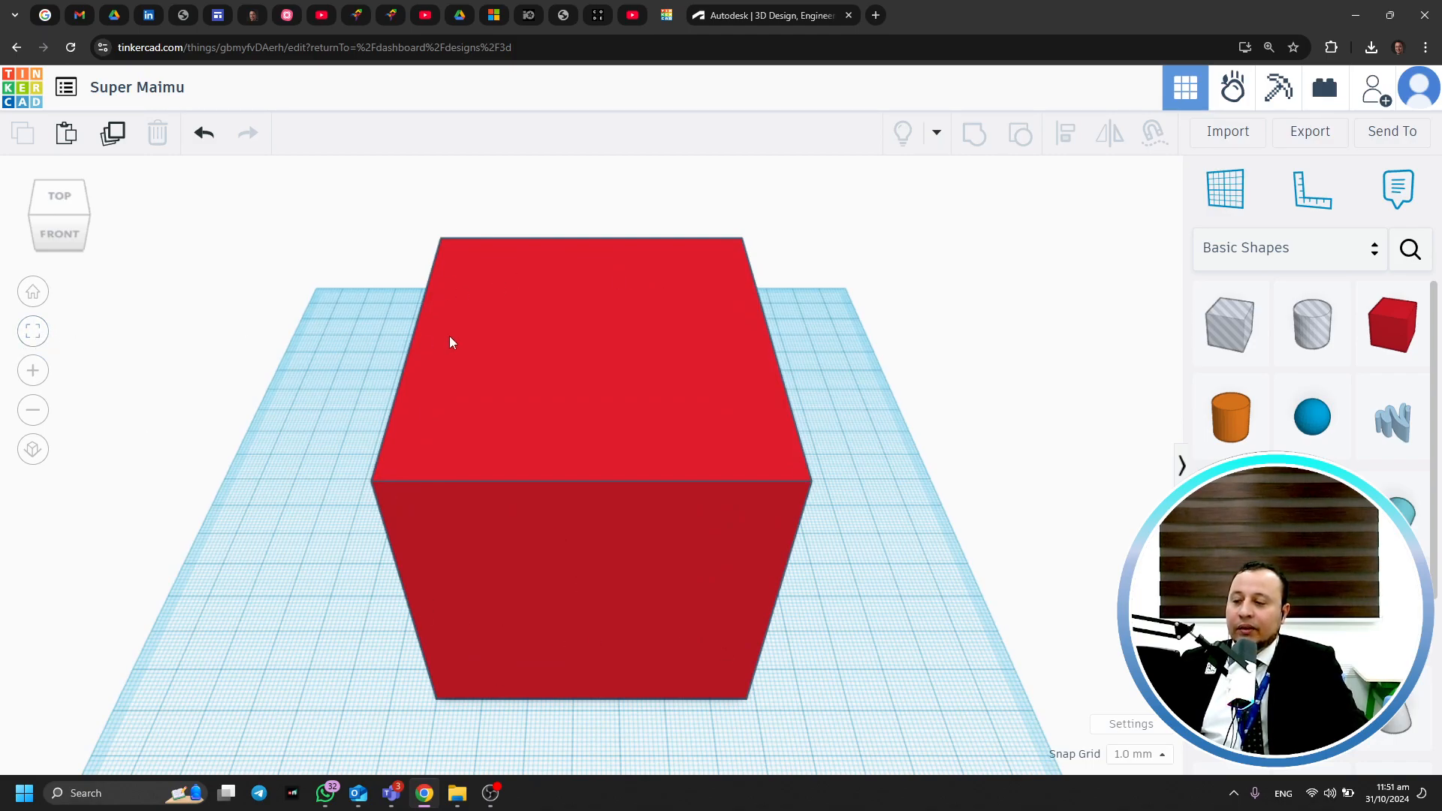
left_click(34, 380)
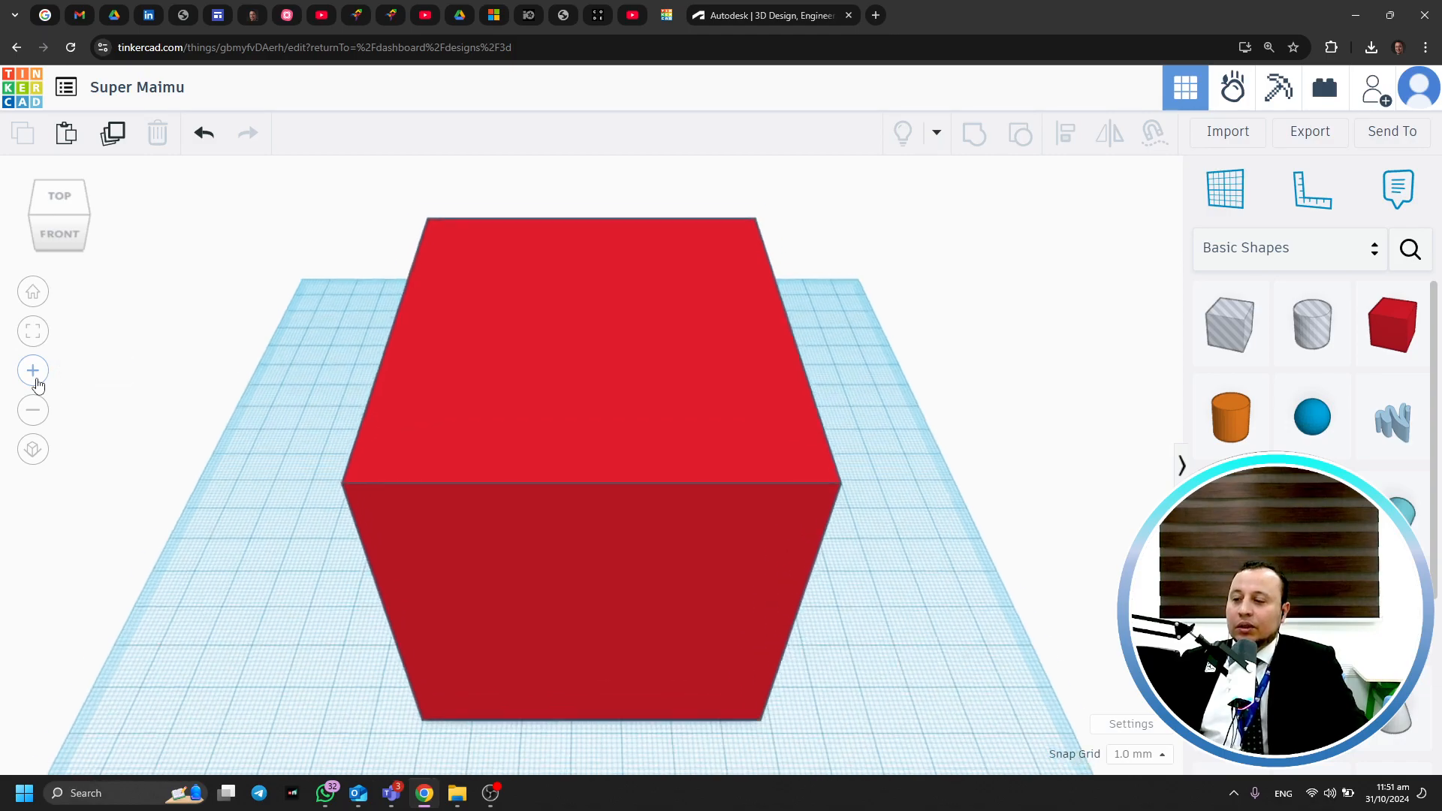
left_click(34, 412)
left_click(33, 413)
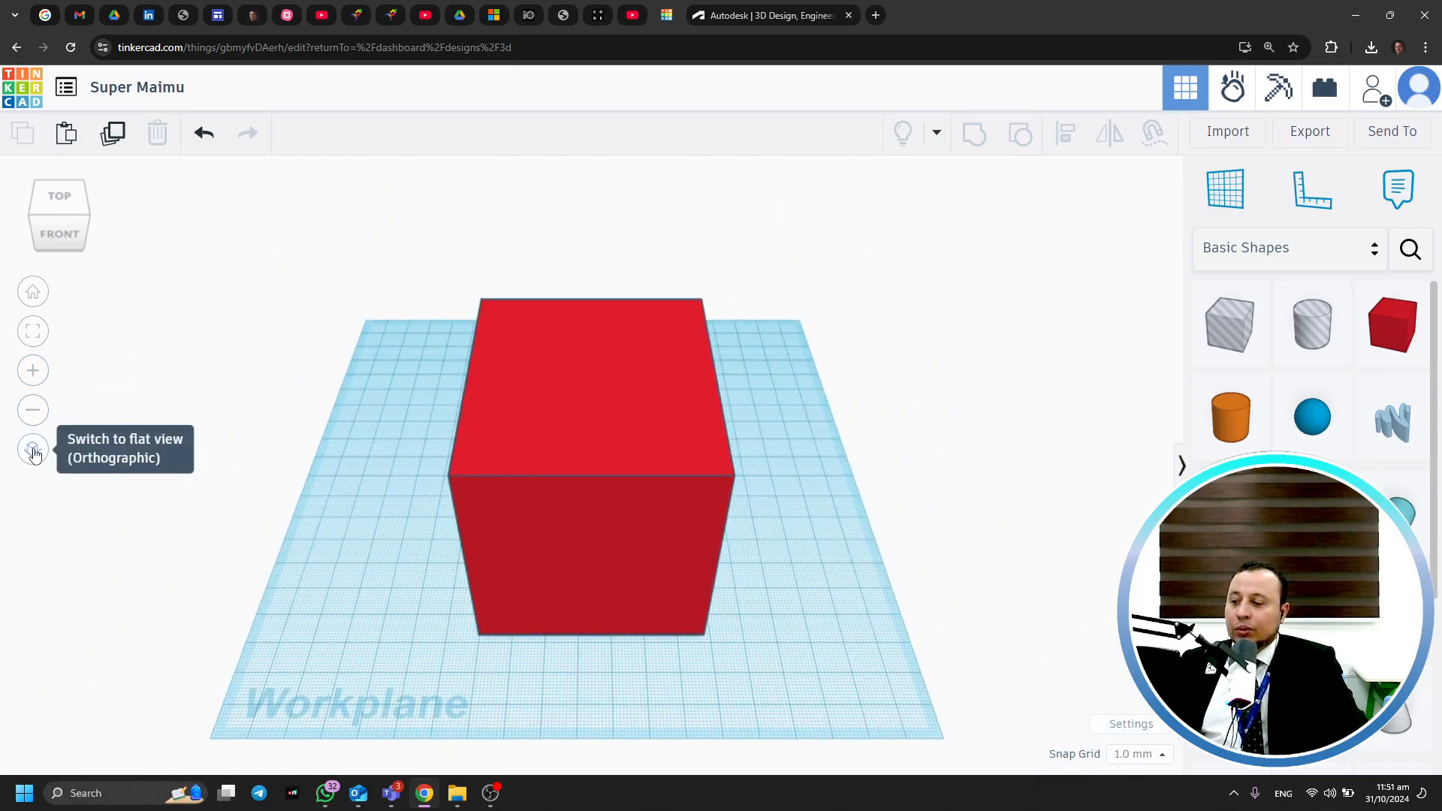
Inspect the red box from several sides in the flat orthographic view and switch back to perspective
left_click(33, 450)
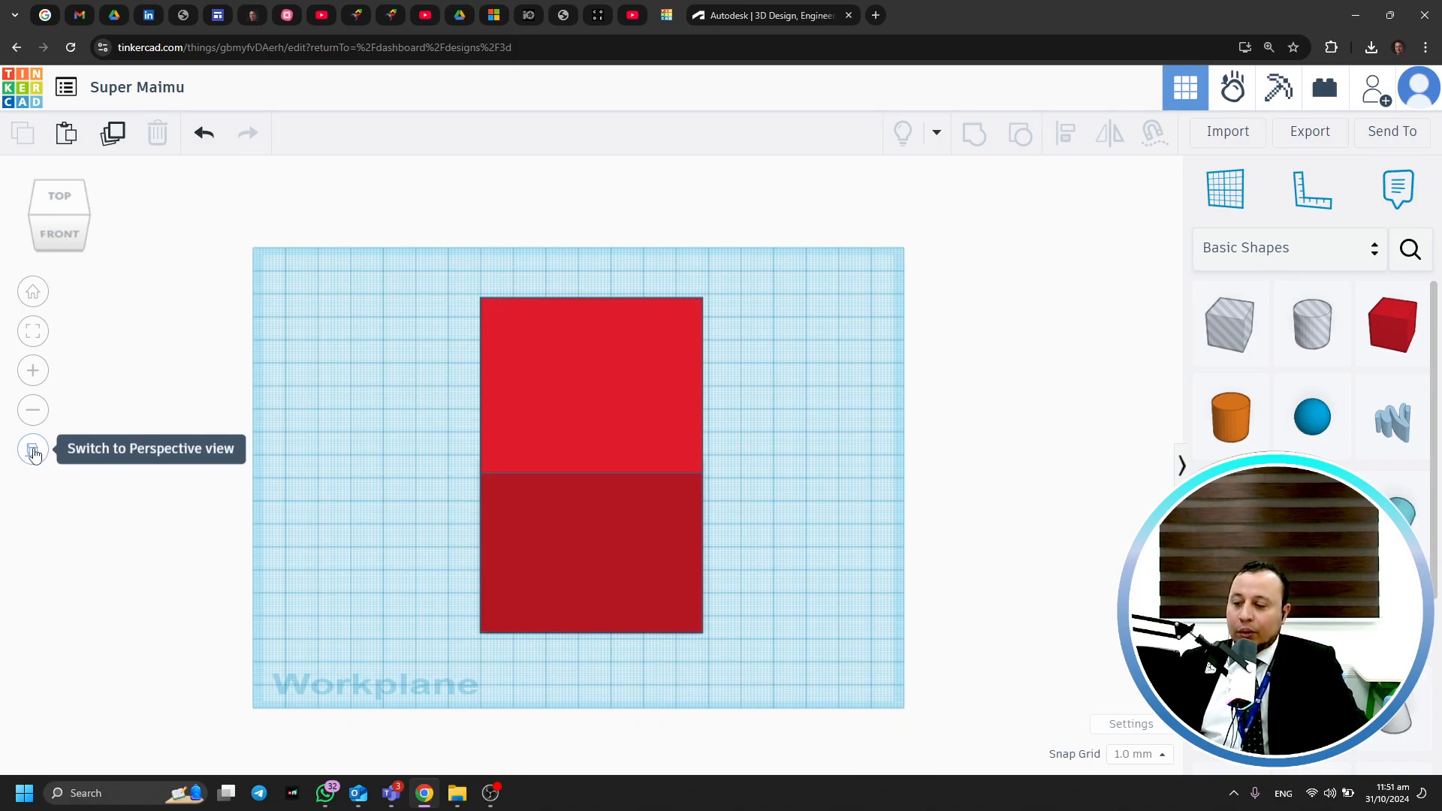
right_click_drag(780, 509, 6, 486)
right_click_drag(101, 468, 644, 454)
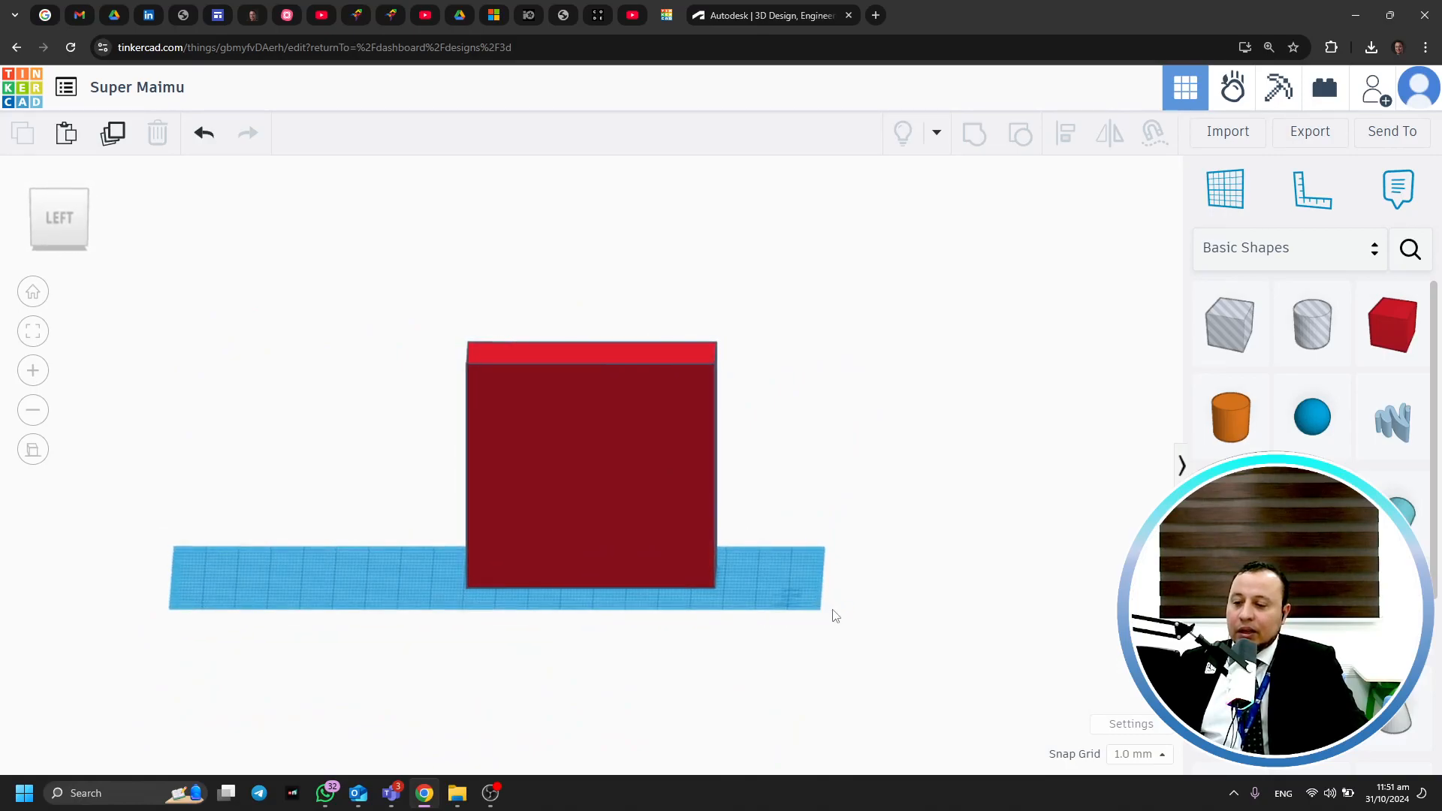
right_click_drag(398, 510, 722, 489)
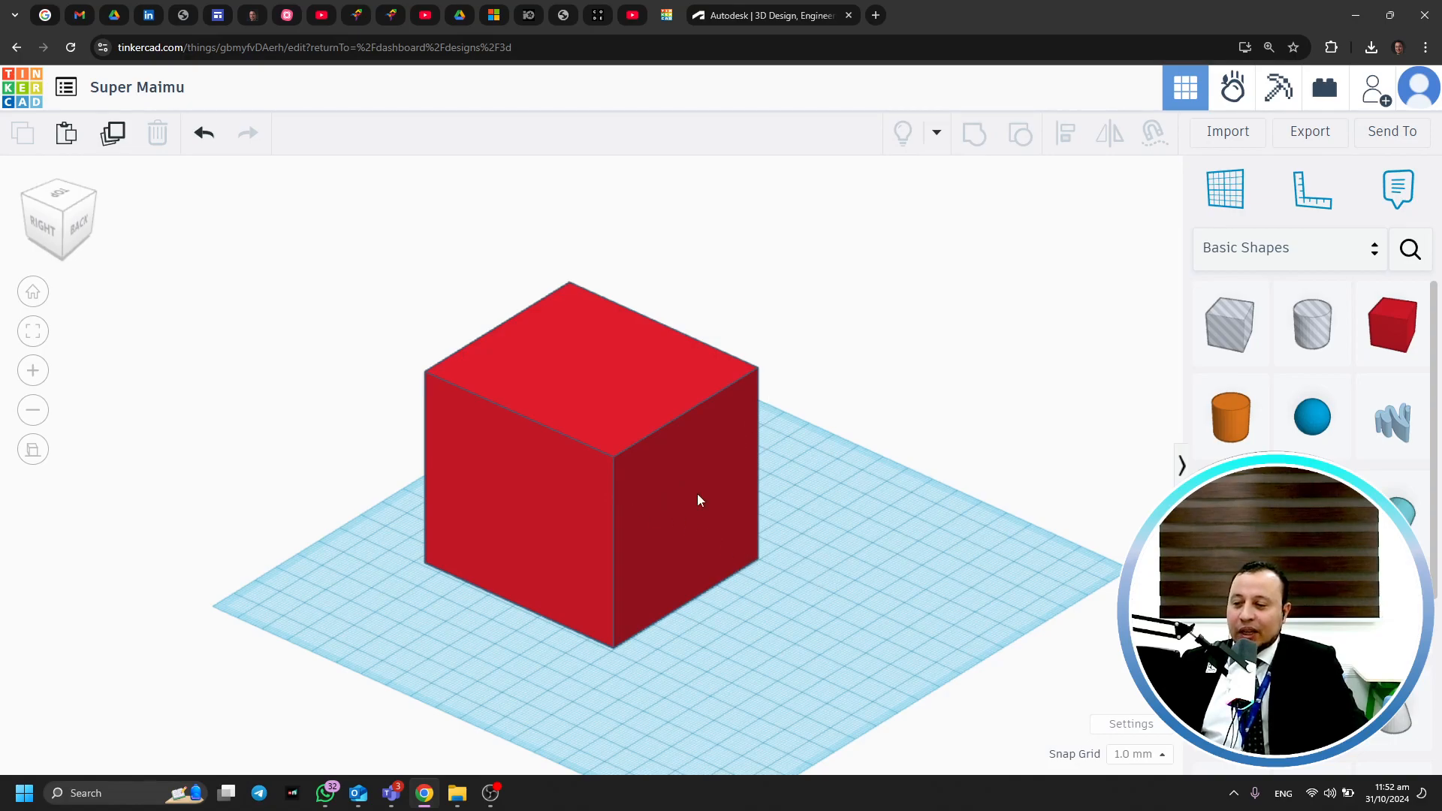
right_click_drag(526, 605, 57, 465)
left_click(38, 451)
right_click_drag(487, 589, 746, 516)
Open the existing fenced house-and-garden design, second among the saved 3D designs, for viewing
left_click(636, 382)
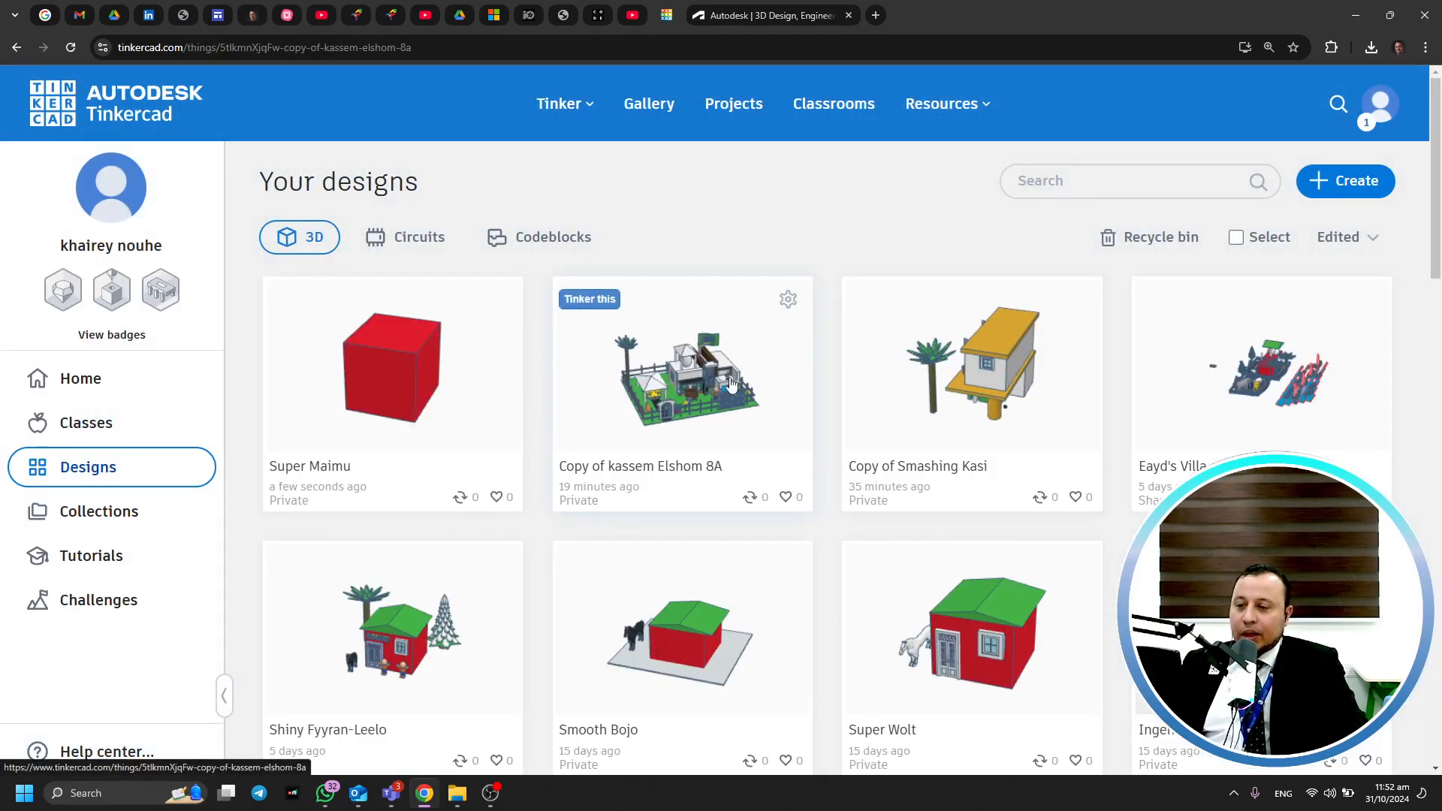
left_click(733, 384)
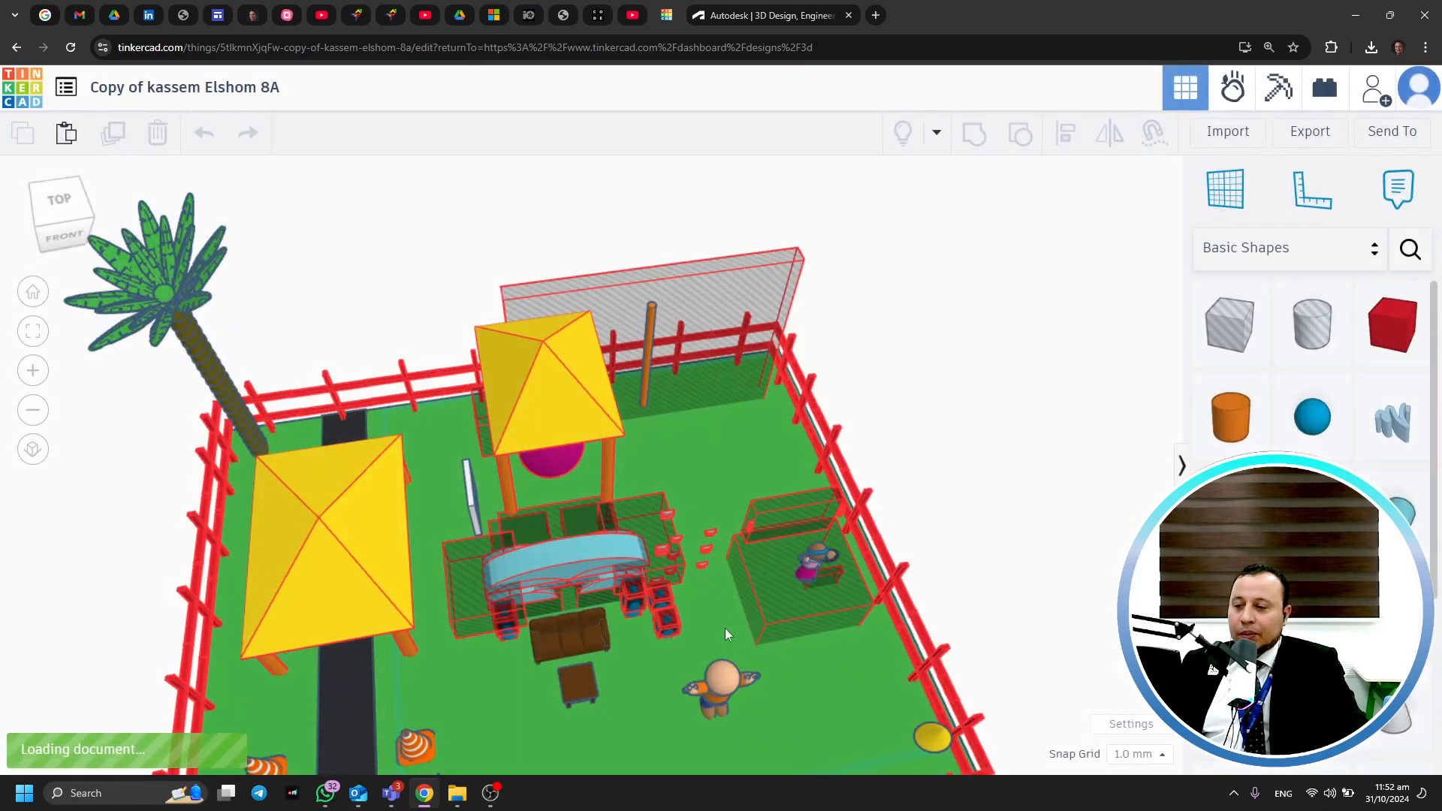
right_click_drag(656, 567, 687, 615)
scroll(687, 615, "up", 2)
right_click_drag(547, 639, 842, 666)
scroll(903, 646, "down", 2)
mouse_move(631, 723)
right_mouse_down()
mouse_move(622, 571)
mouse_move(561, 562)
right_mouse_up()
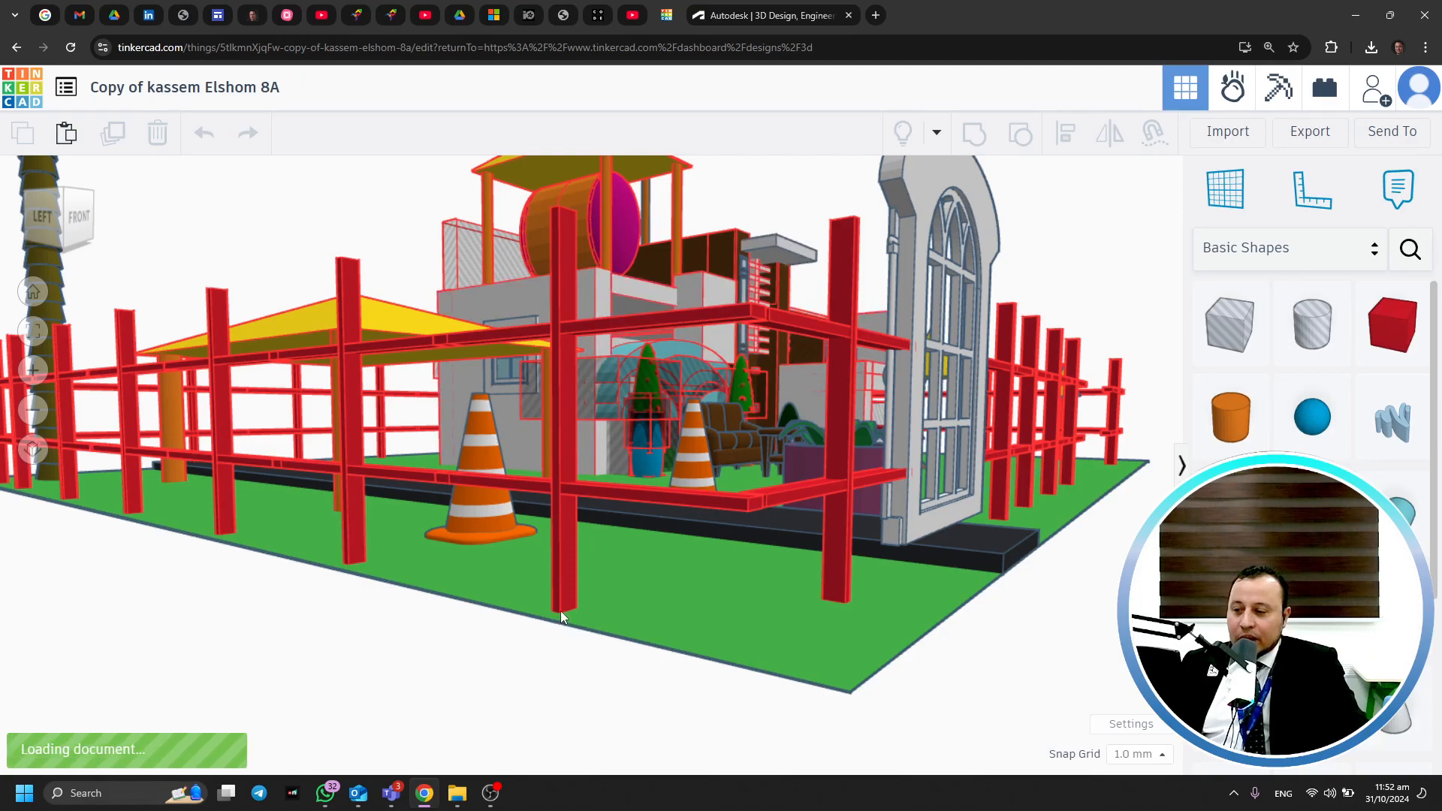
Examine the fence, traffic cones and garden objects at ground level and the edge of the green base
scroll(561, 610, "up", 5)
scroll(621, 639, "down", 5)
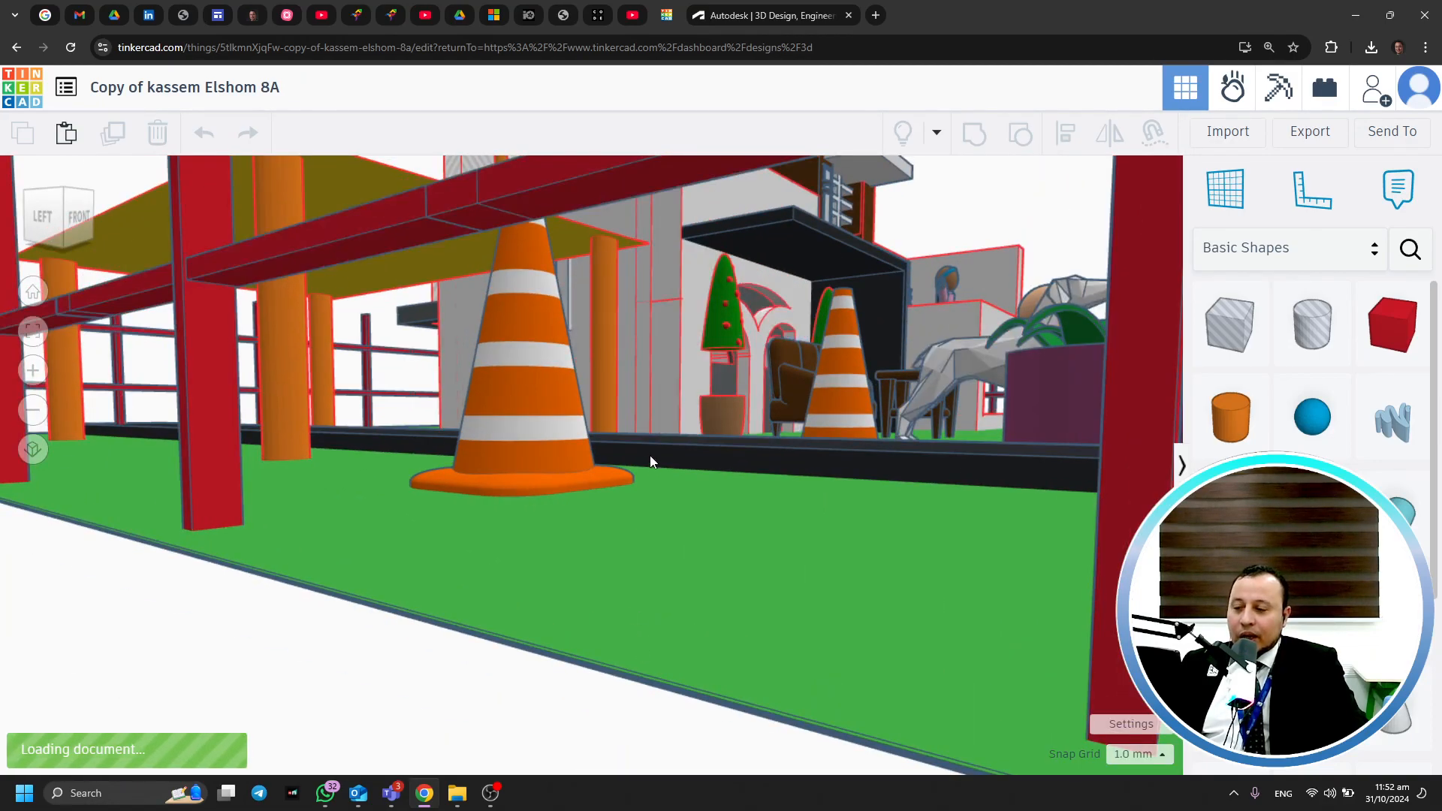
mouse_move(650, 455)
right_mouse_down()
mouse_move(652, 511)
mouse_move(641, 474)
right_mouse_up()
right_click_drag(667, 529, 627, 595)
right_click_drag(755, 639, 496, 336)
right_click_drag(542, 611, 493, 652)
right_click_drag(561, 624, 599, 657)
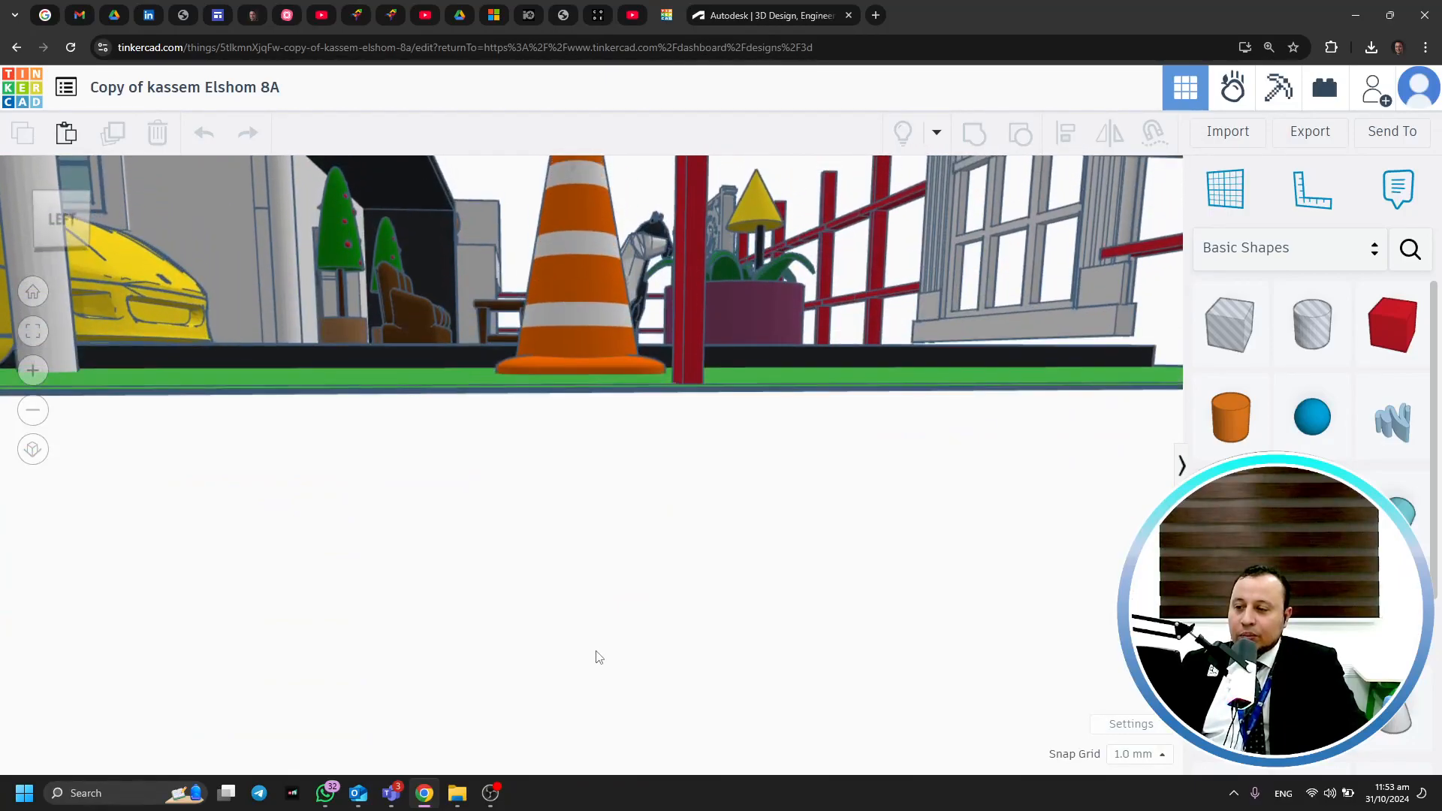
right_click_drag(607, 514, 632, 358)
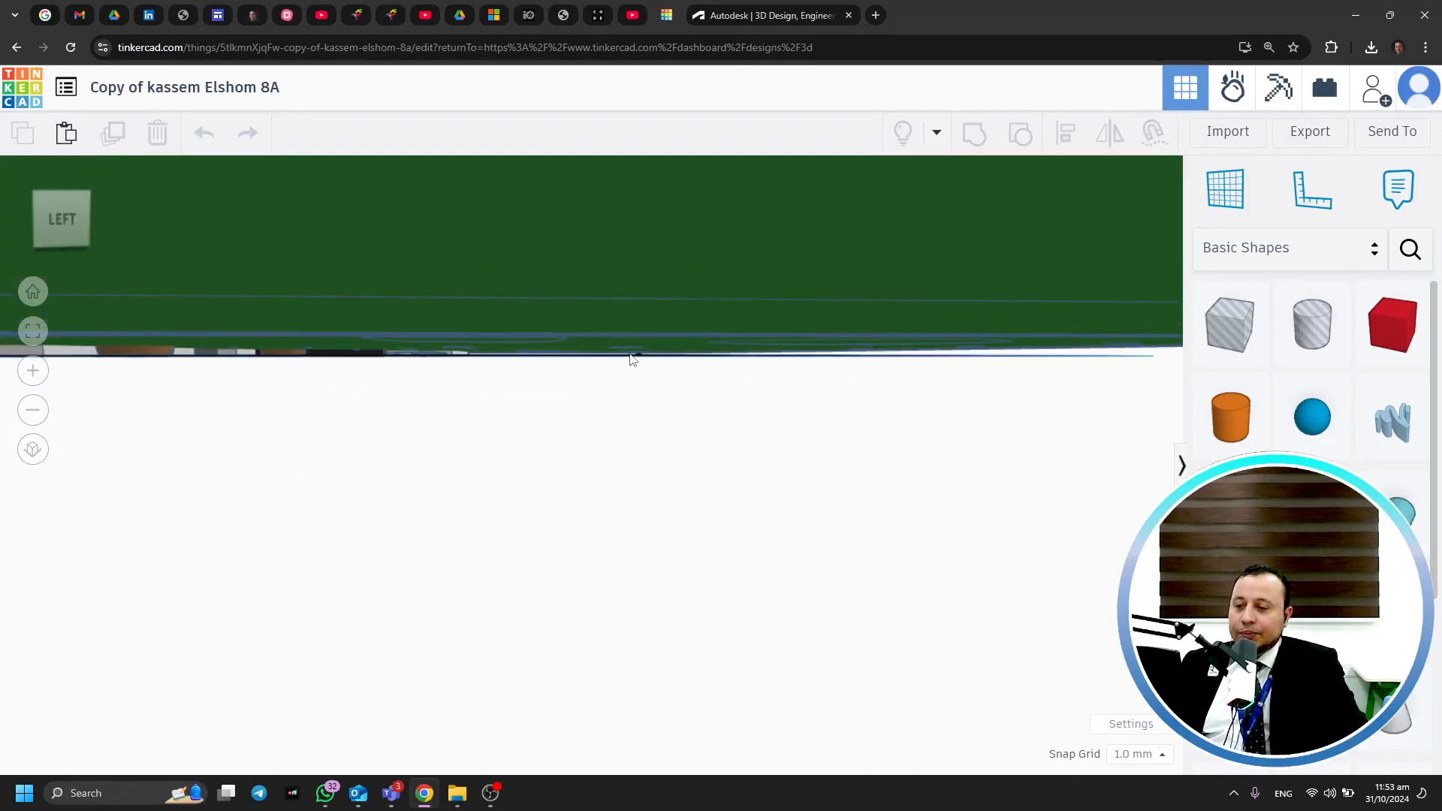
right_click_drag(594, 258, 631, 326)
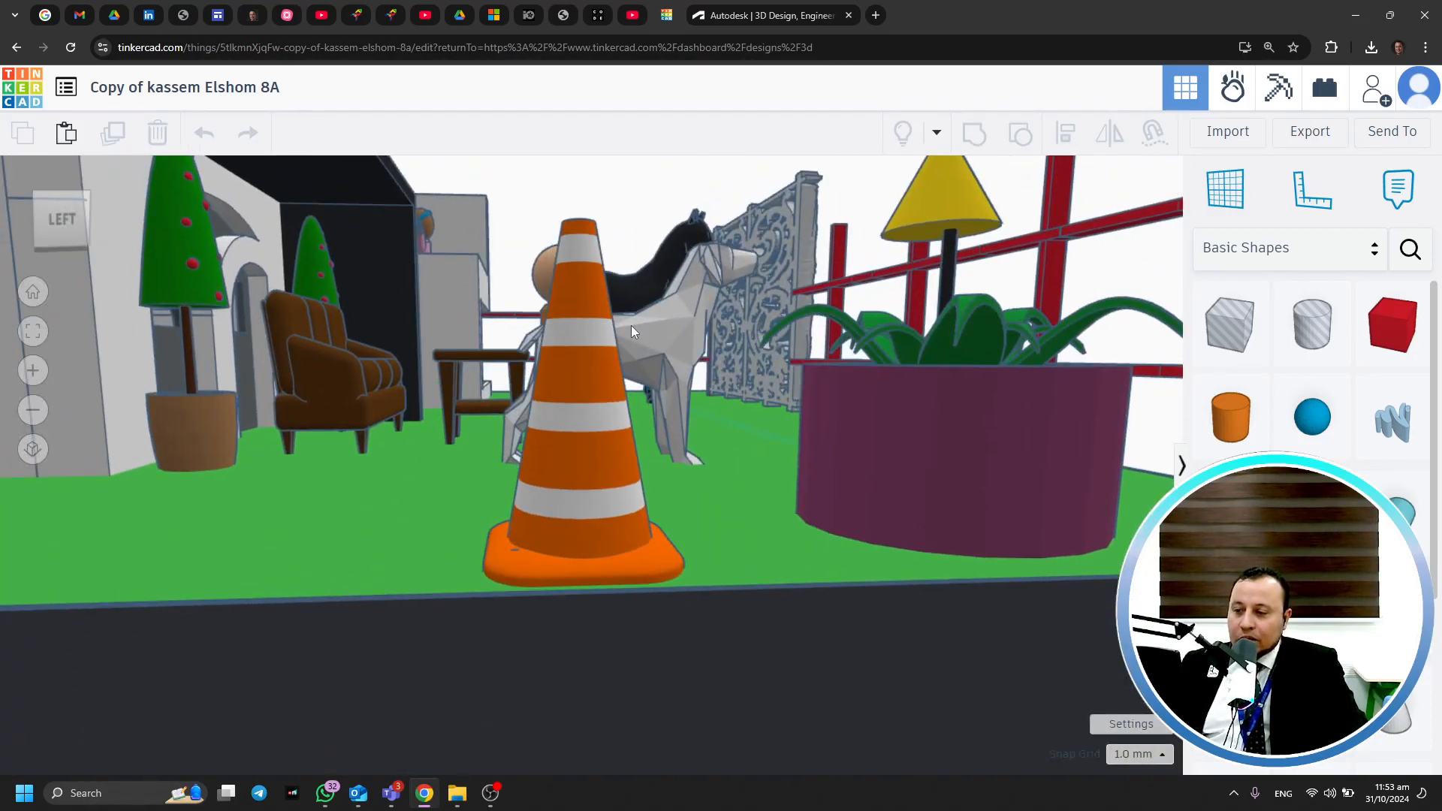
Raise the grey dog behind the traffic cone slightly and deselect it
left_click(641, 331)
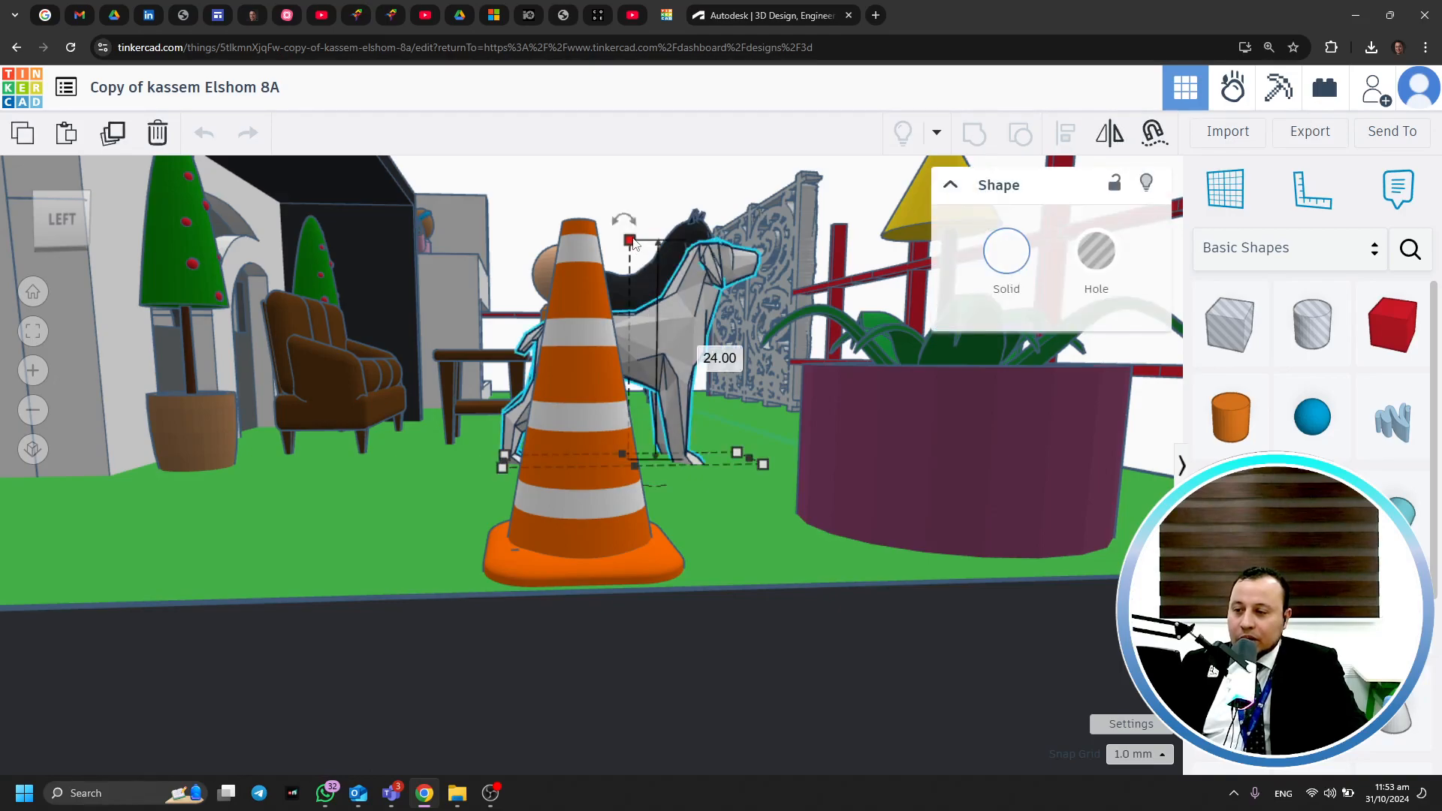
scroll(673, 219, "down", 3)
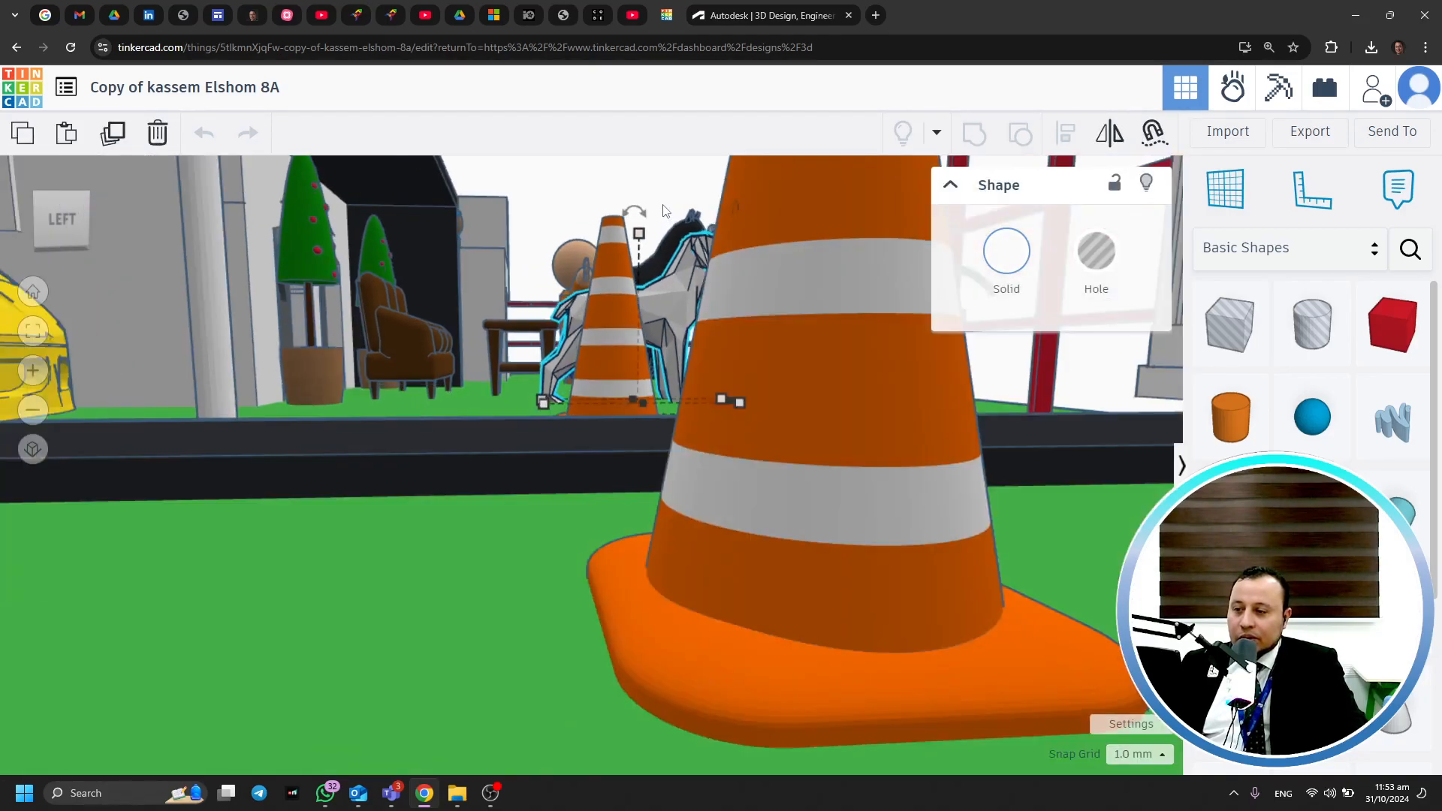
scroll(663, 211, "down", 4)
mouse_move(651, 280)
left_mouse_down()
mouse_move(659, 292)
mouse_move(665, 265)
left_mouse_up()
left_click(572, 275)
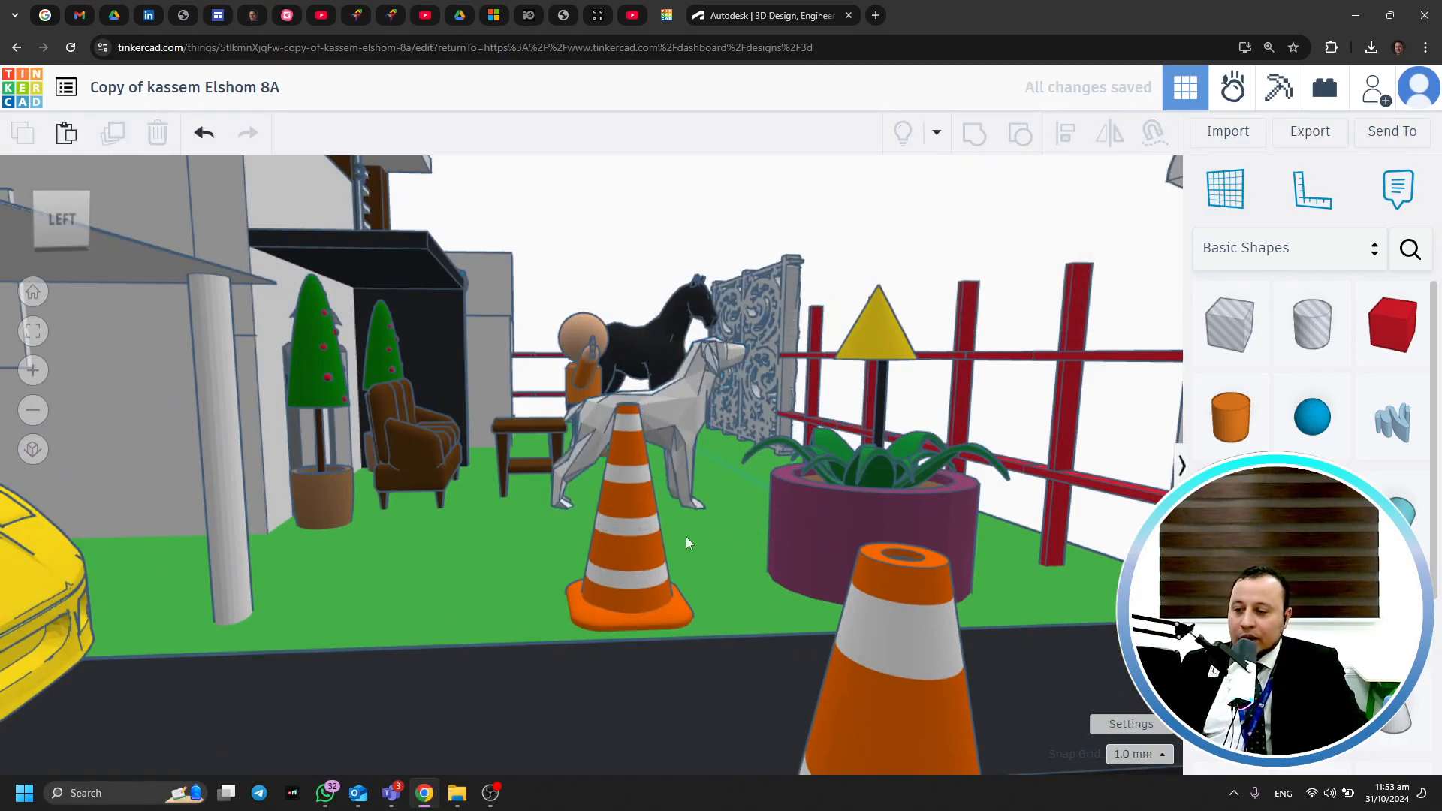
Check how the grey dog stands on the grass and try a small vertical adjustment of it
scroll(710, 538, "up", 8)
middle_click_drag(737, 521, 699, 479)
scroll(720, 464, "up", 3)
scroll(711, 471, "down", 2)
scroll(697, 480, "down", 1)
scroll(558, 422, "down", 5)
scroll(563, 419, "down", 4)
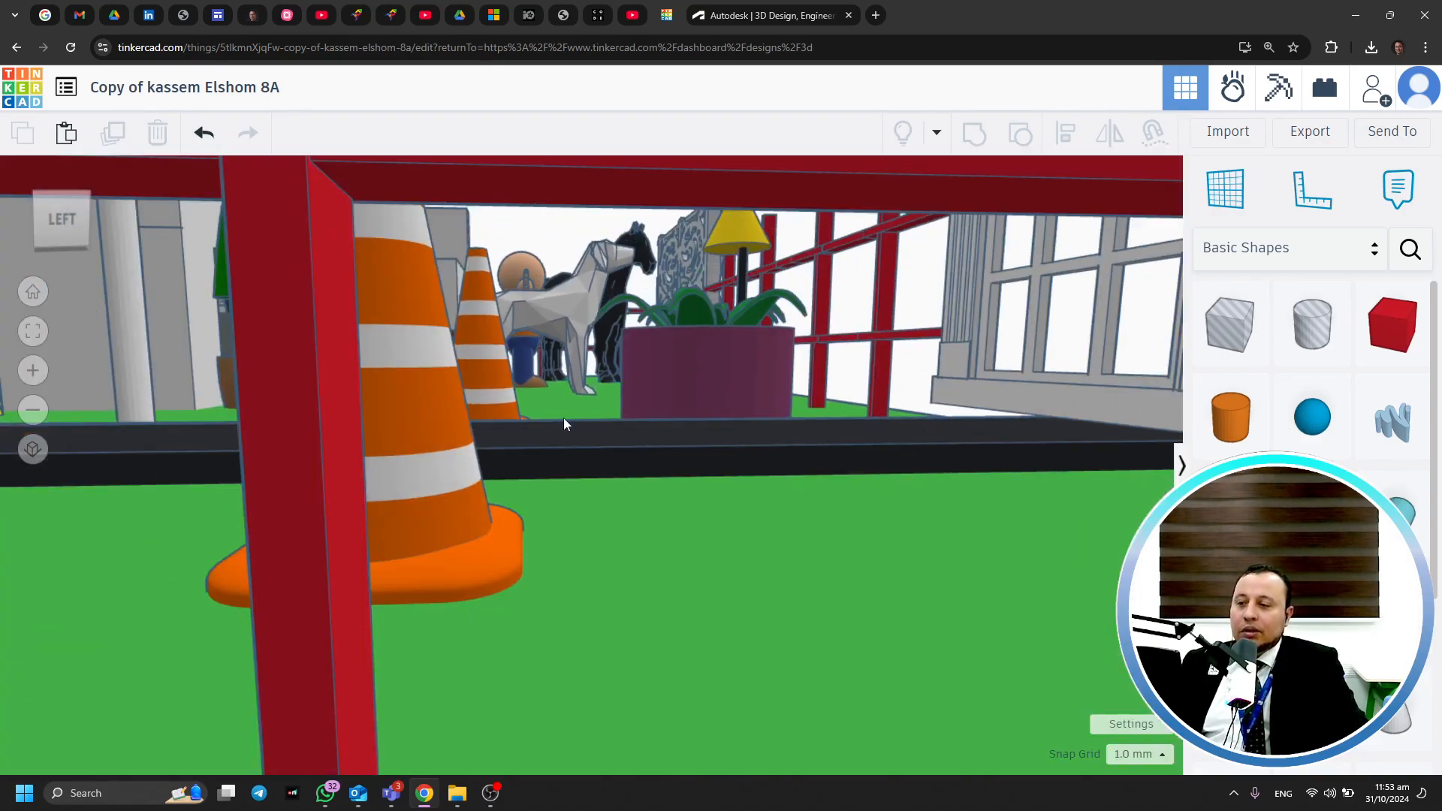
middle_click_drag(563, 419, 632, 453)
left_click(607, 442)
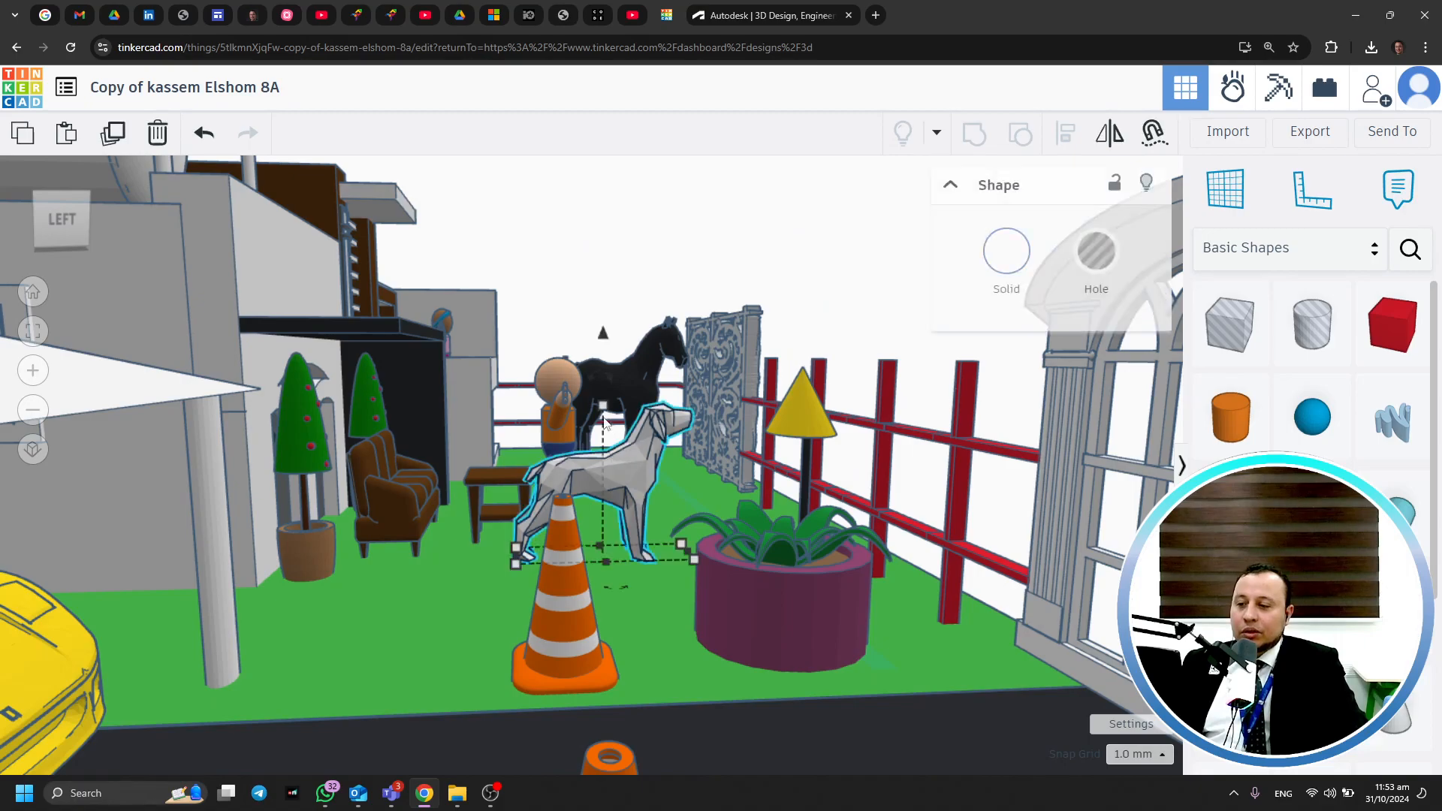
left_click_drag(603, 346, 603, 351)
left_click(636, 275)
right_click_drag(685, 545, 671, 497)
right_click_drag(608, 421, 618, 467)
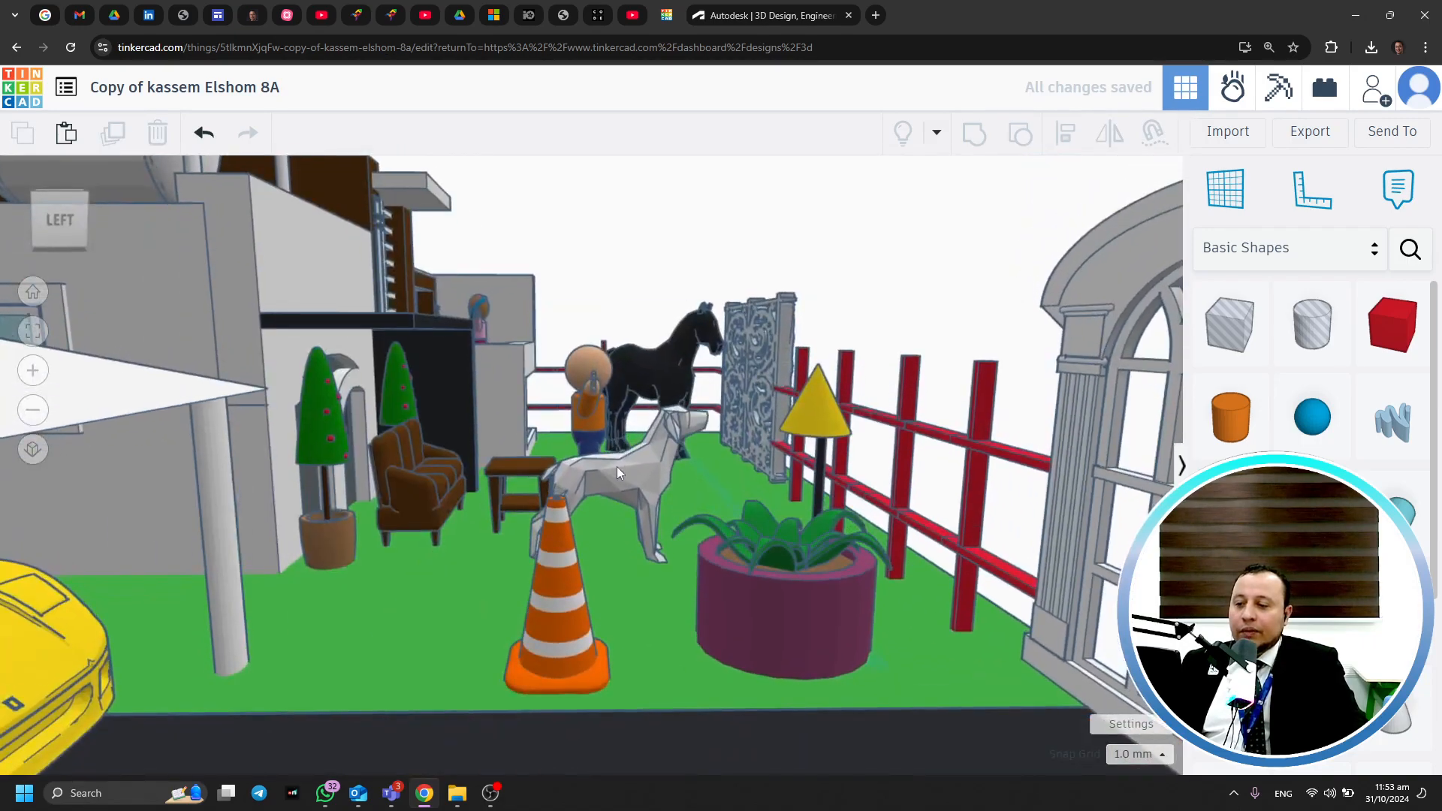
Lift the grey dog by 7 mm and drop it down onto the workplane
left_click(618, 467)
left_click_drag(617, 466, 642, 419)
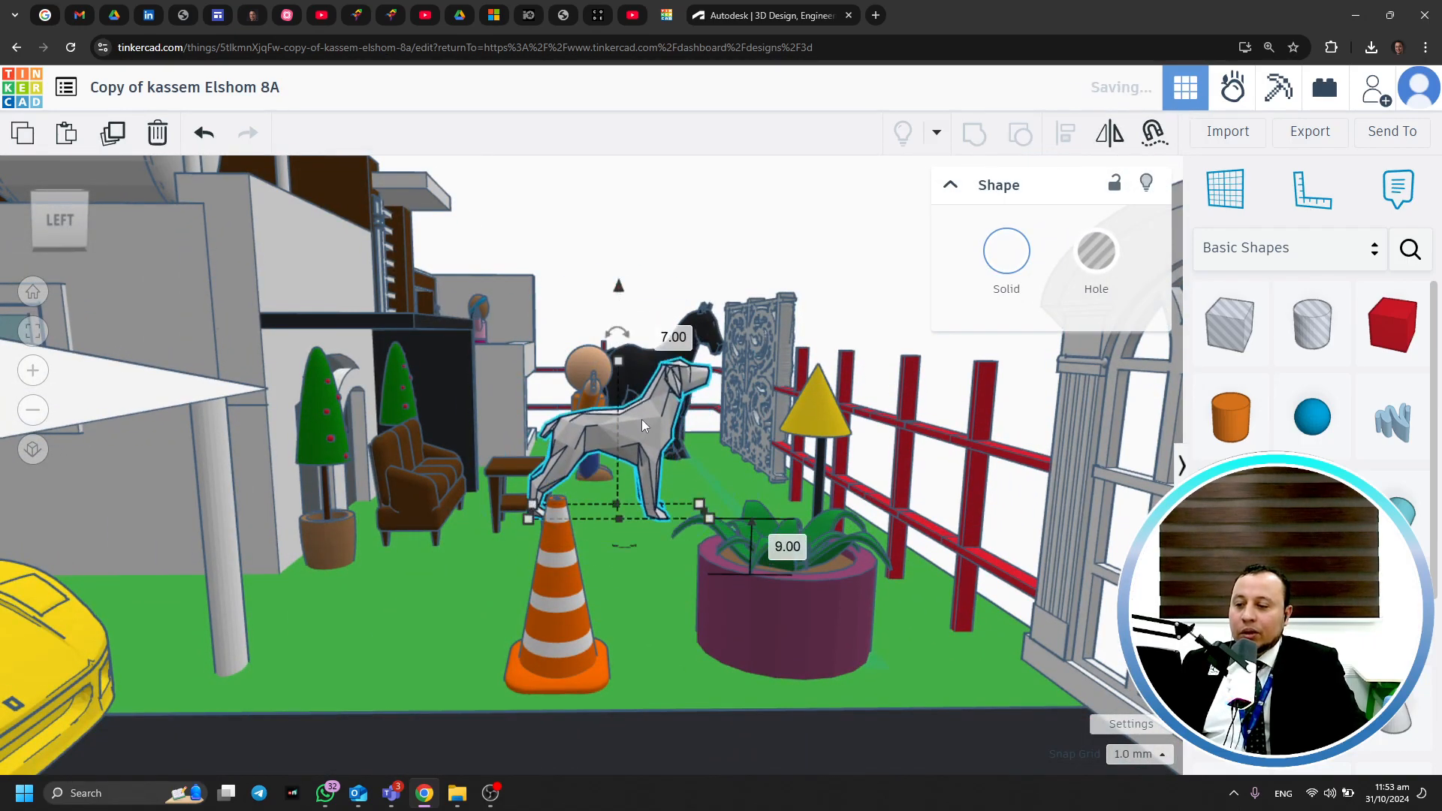
key("d")
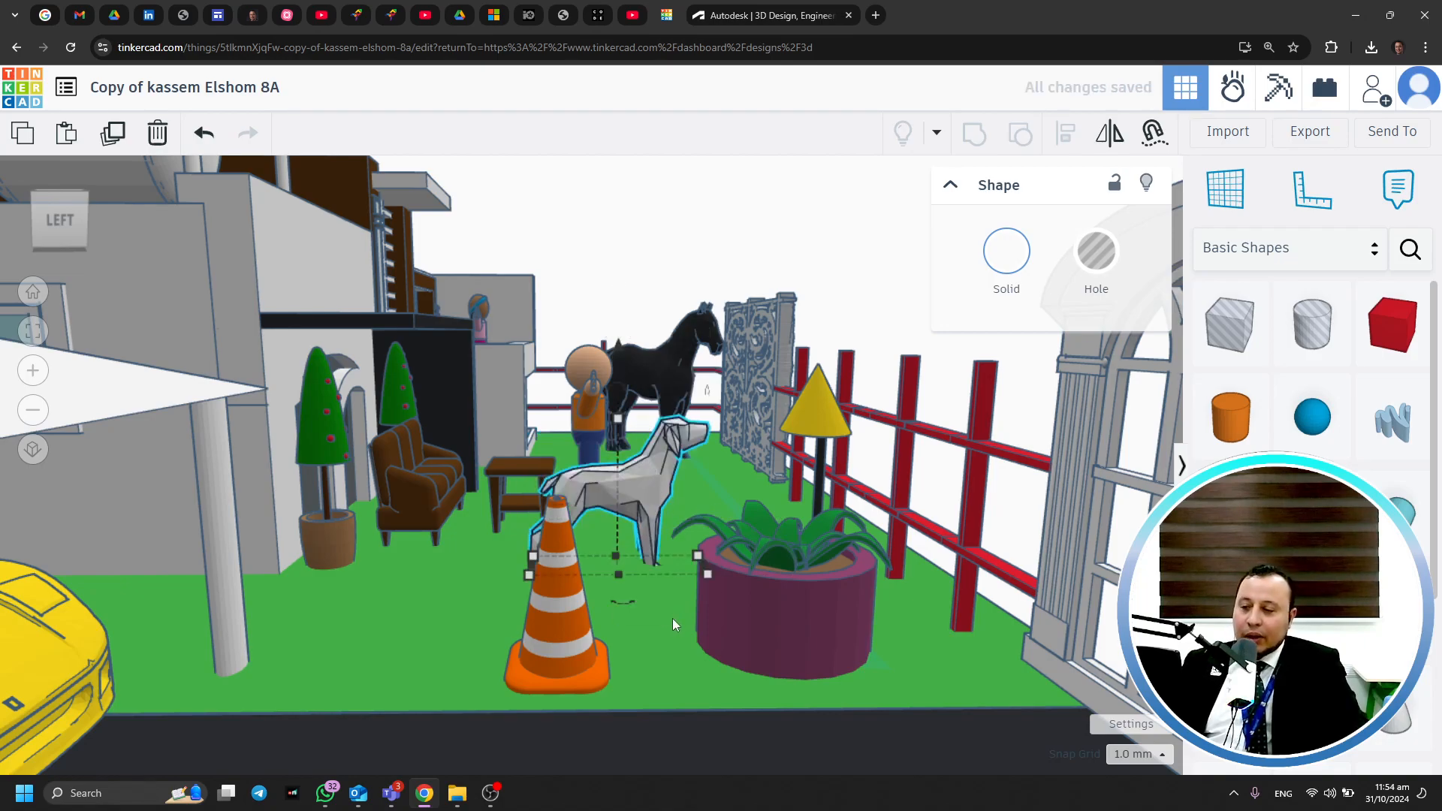
Raise the grey dog slightly so its paws stand on the grass, deselect it and review the whole scene
right_click_drag(673, 619, 616, 594)
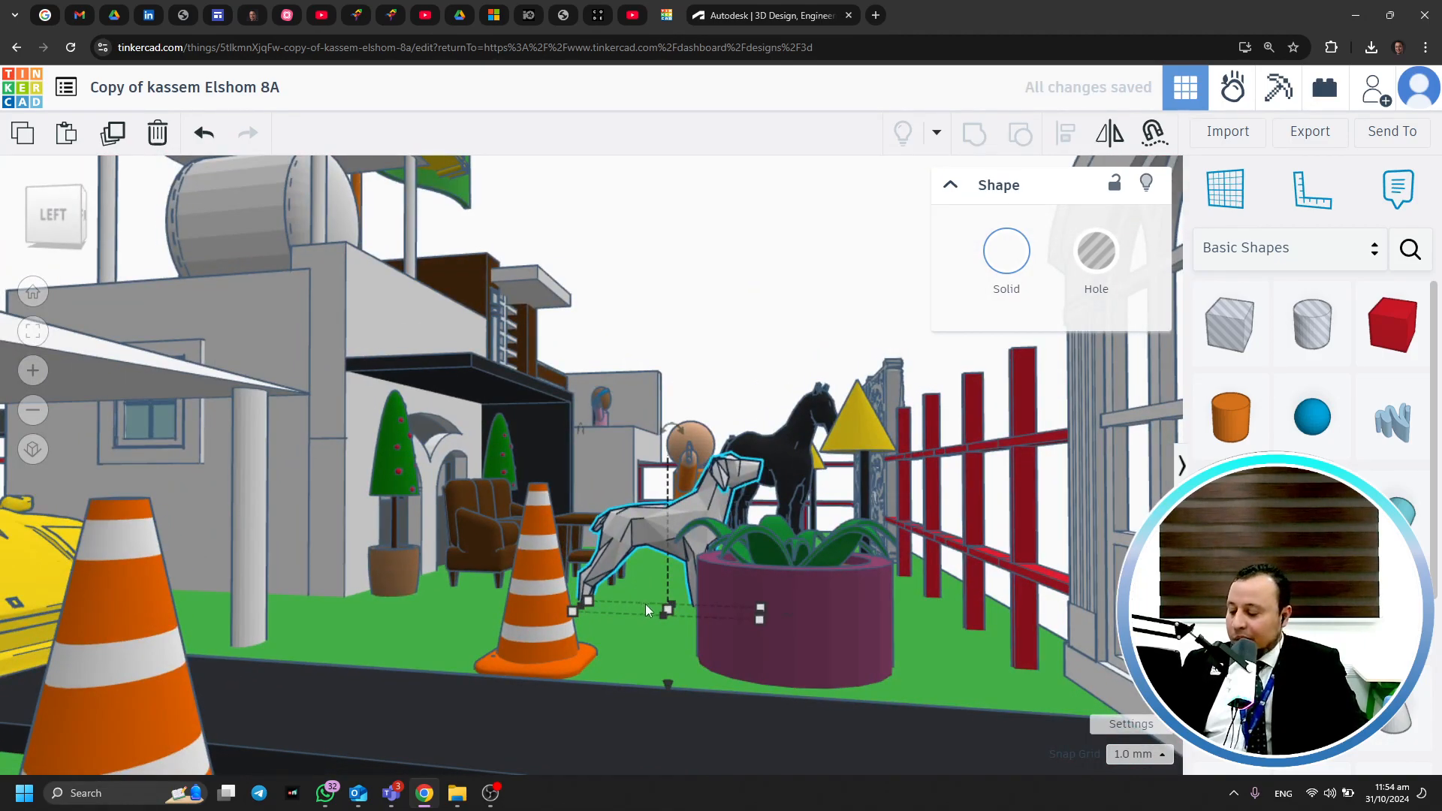
scroll(646, 604, "up", 8)
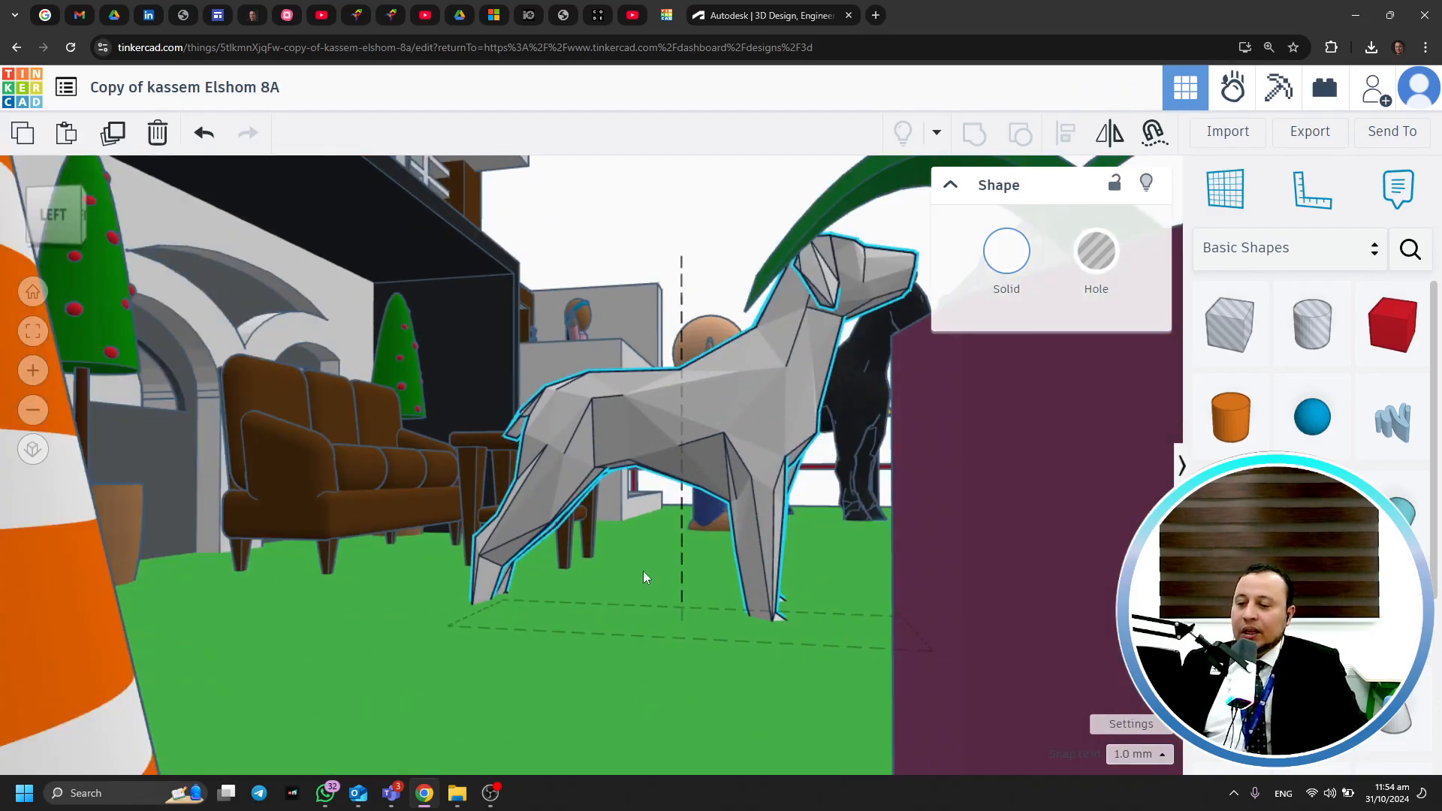
left_click(644, 574)
left_click(714, 430)
scroll(670, 391, "down", 3)
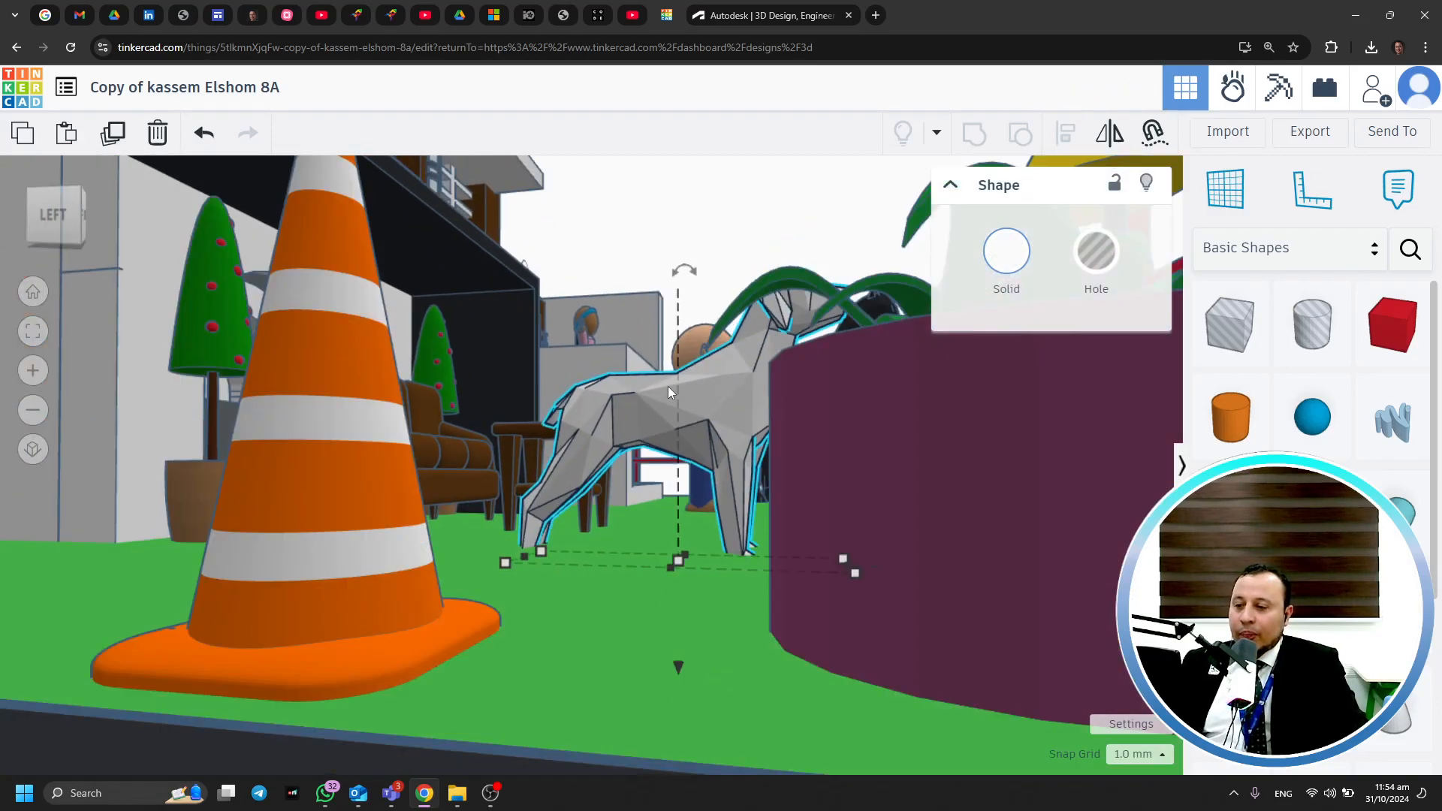
scroll(669, 386, "down", 1)
middle_click_drag(718, 222, 754, 350)
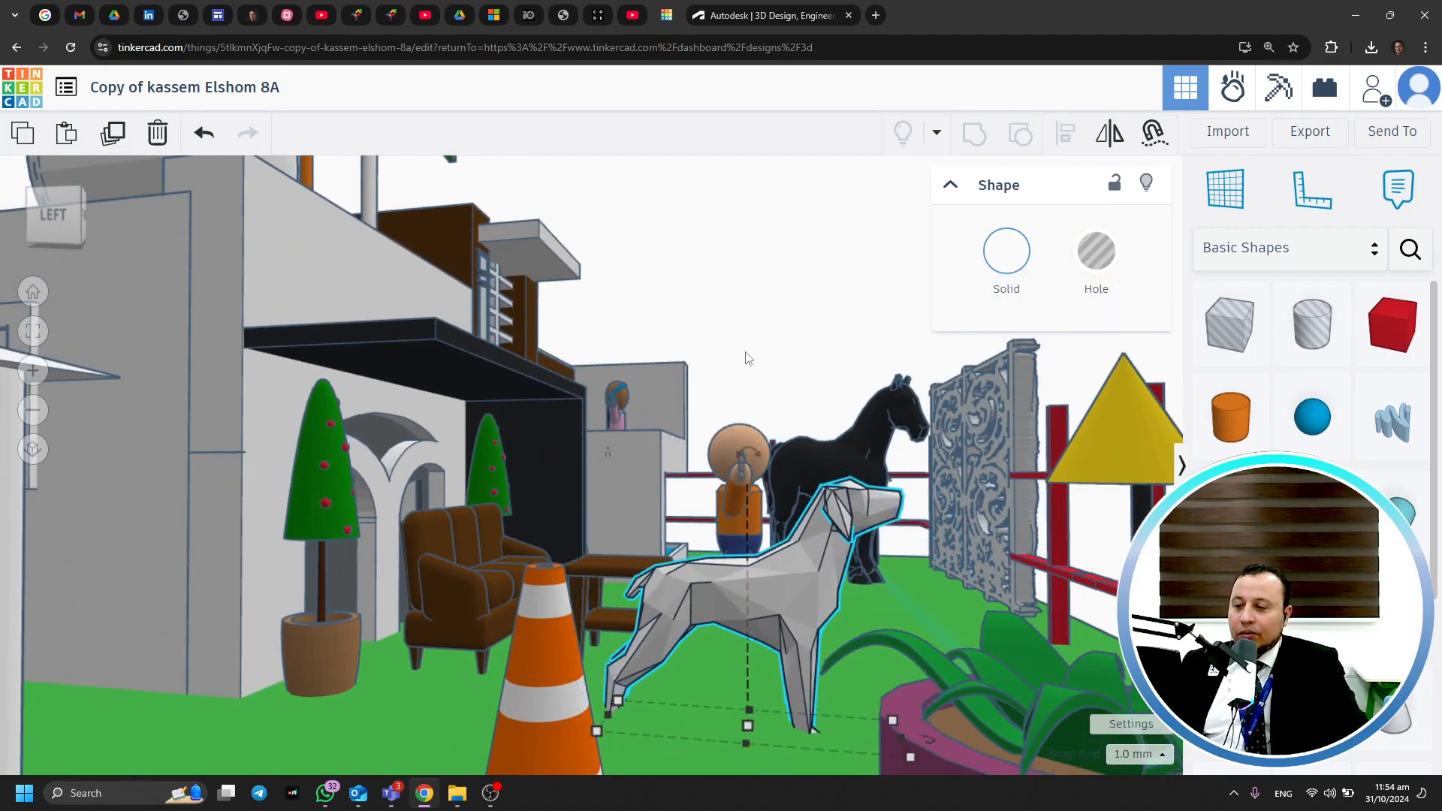
right_click_drag(748, 351, 725, 523)
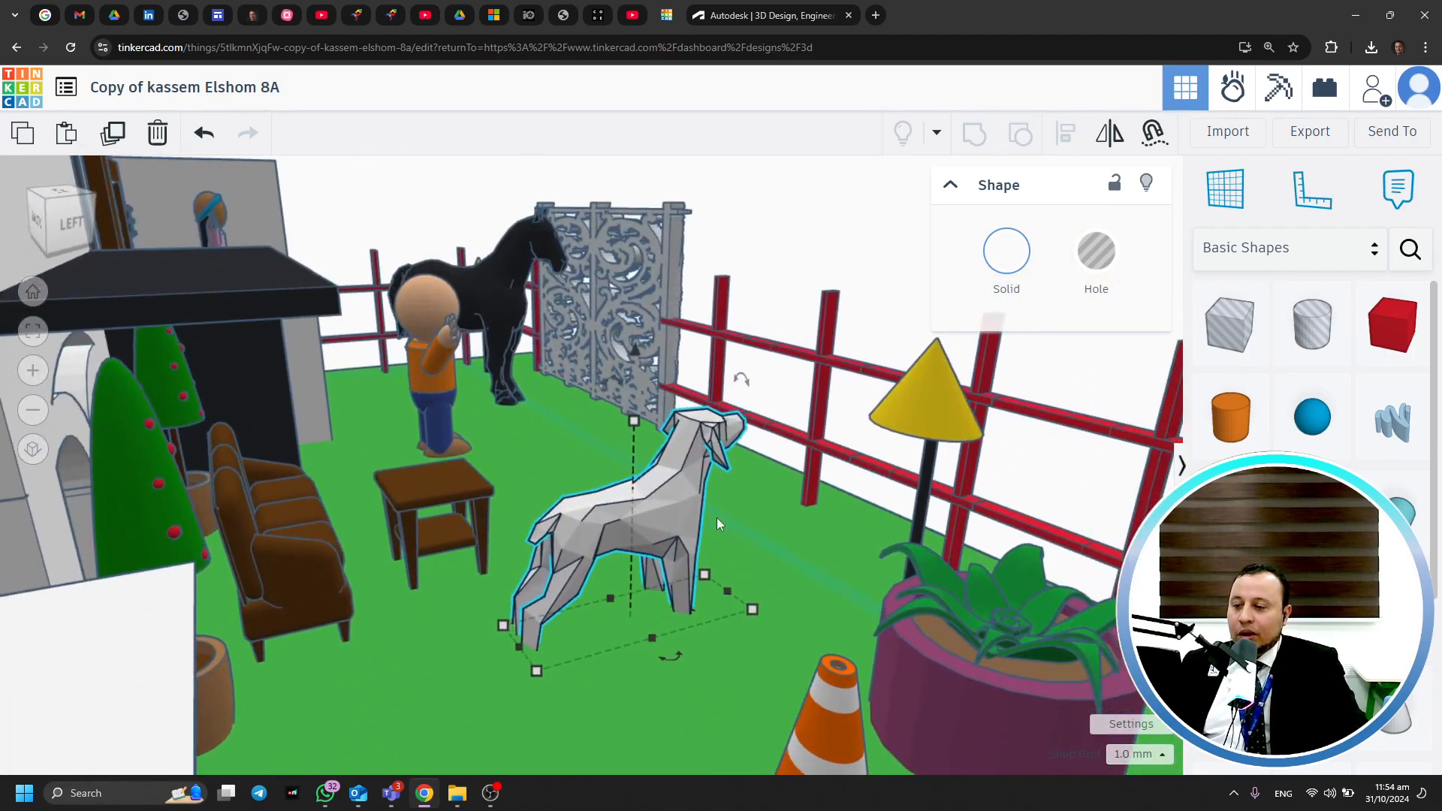
left_click_drag(637, 358, 643, 347)
left_click(811, 260)
right_click_drag(732, 526, 765, 638)
scroll(776, 572, "down", 5)
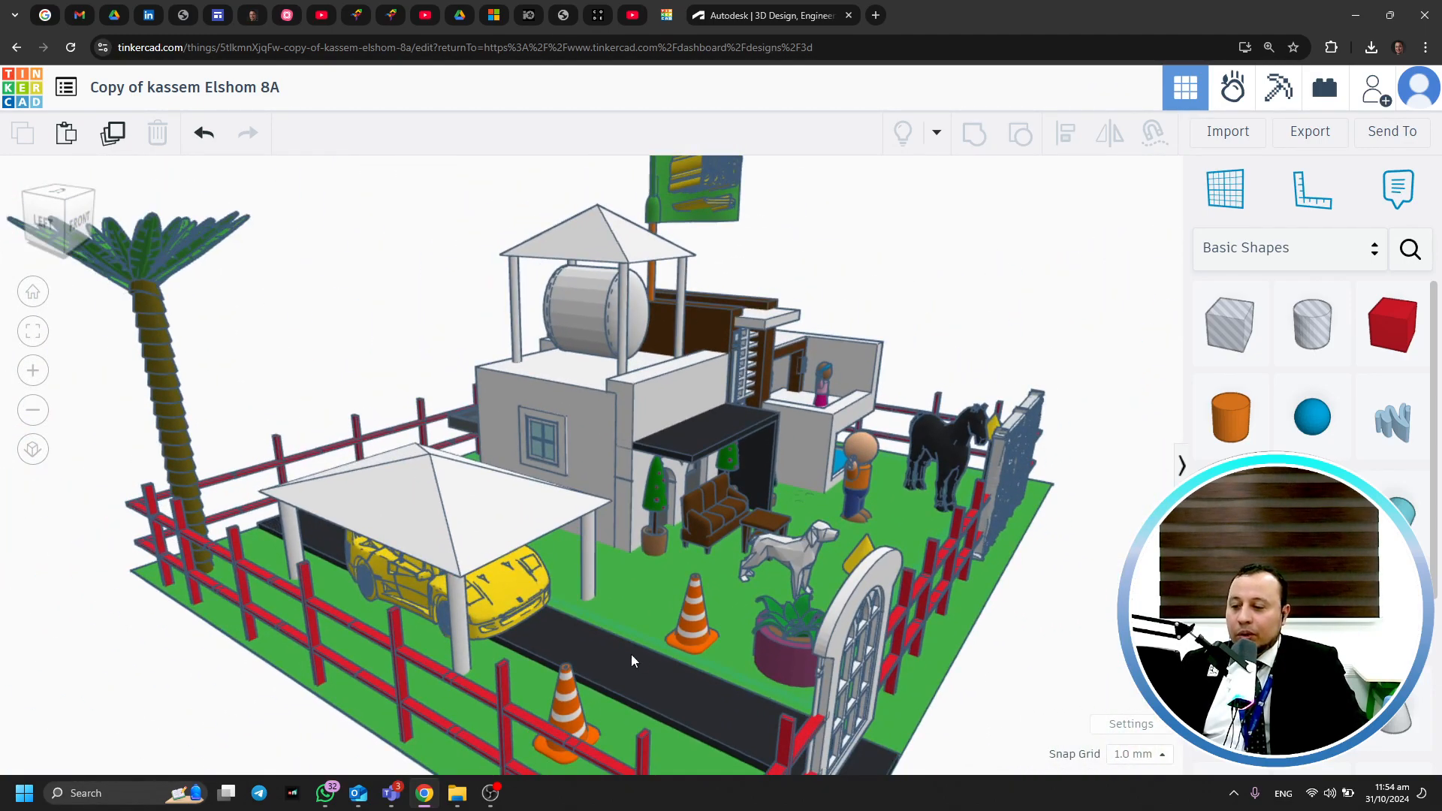
Examine the house design, its garden, fence and car shelter from several angles and distances
right_click_drag(631, 655, 856, 332)
right_click_drag(666, 330, 677, 640)
scroll(475, 524, "up", 5)
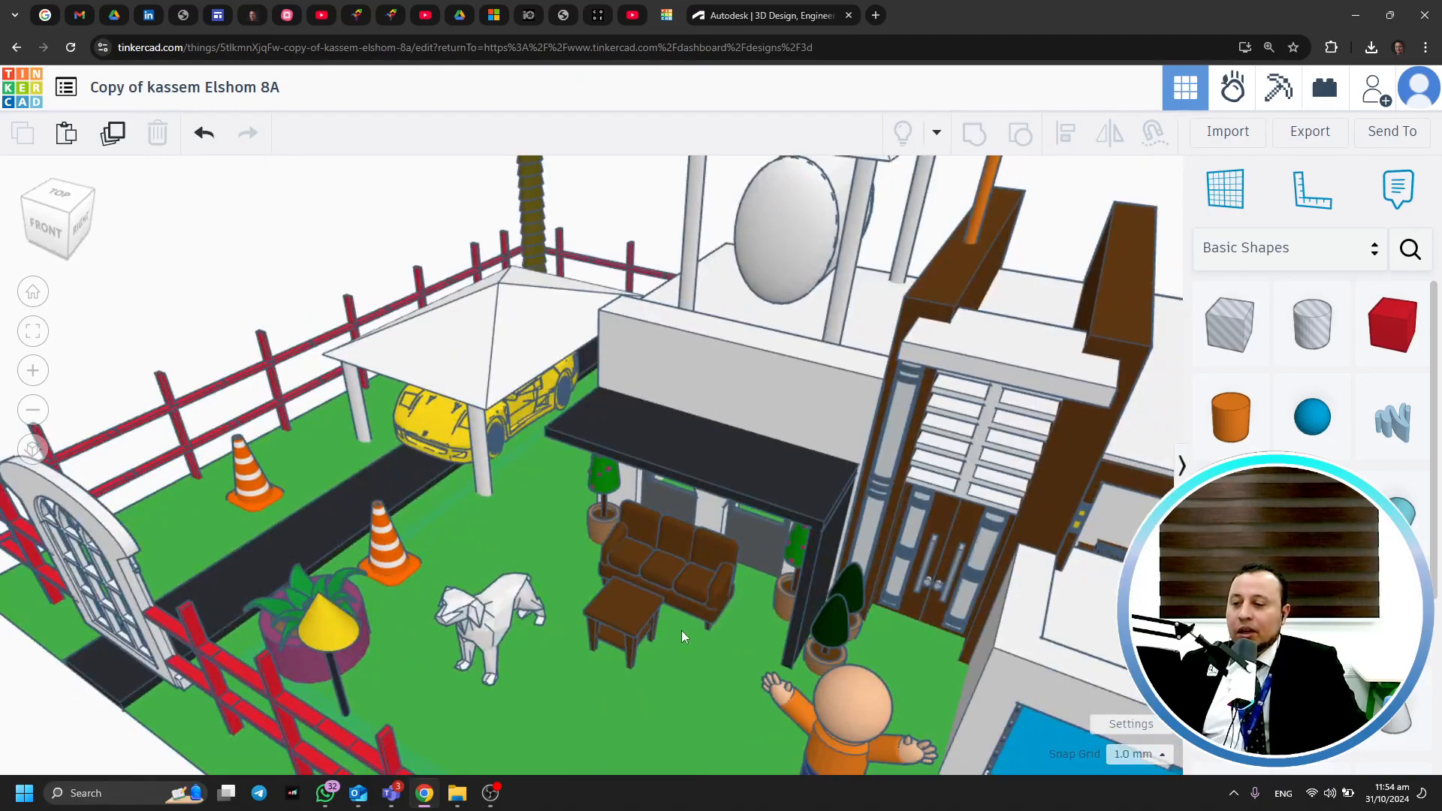
scroll(707, 616, "down", 3)
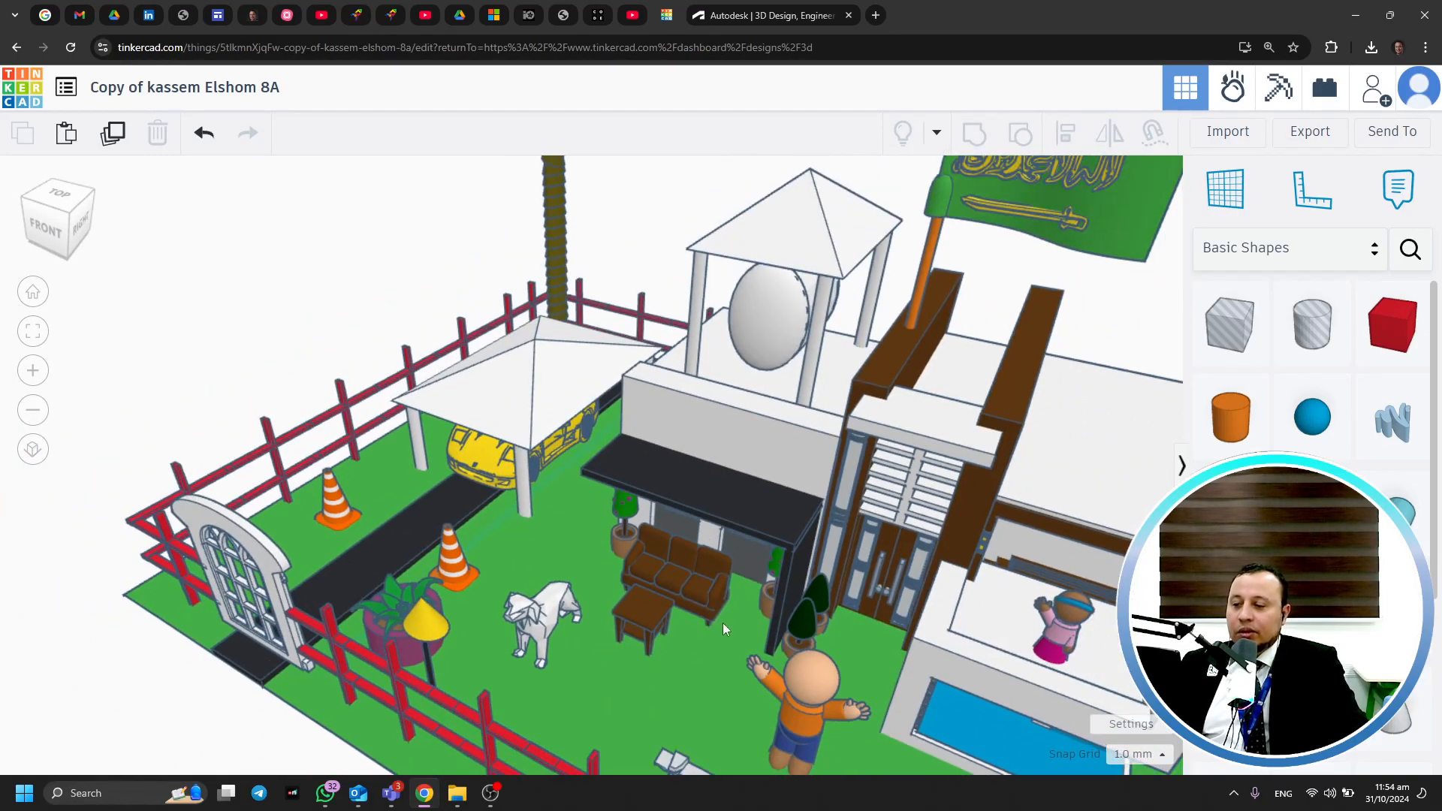
right_click_drag(742, 641, 744, 498)
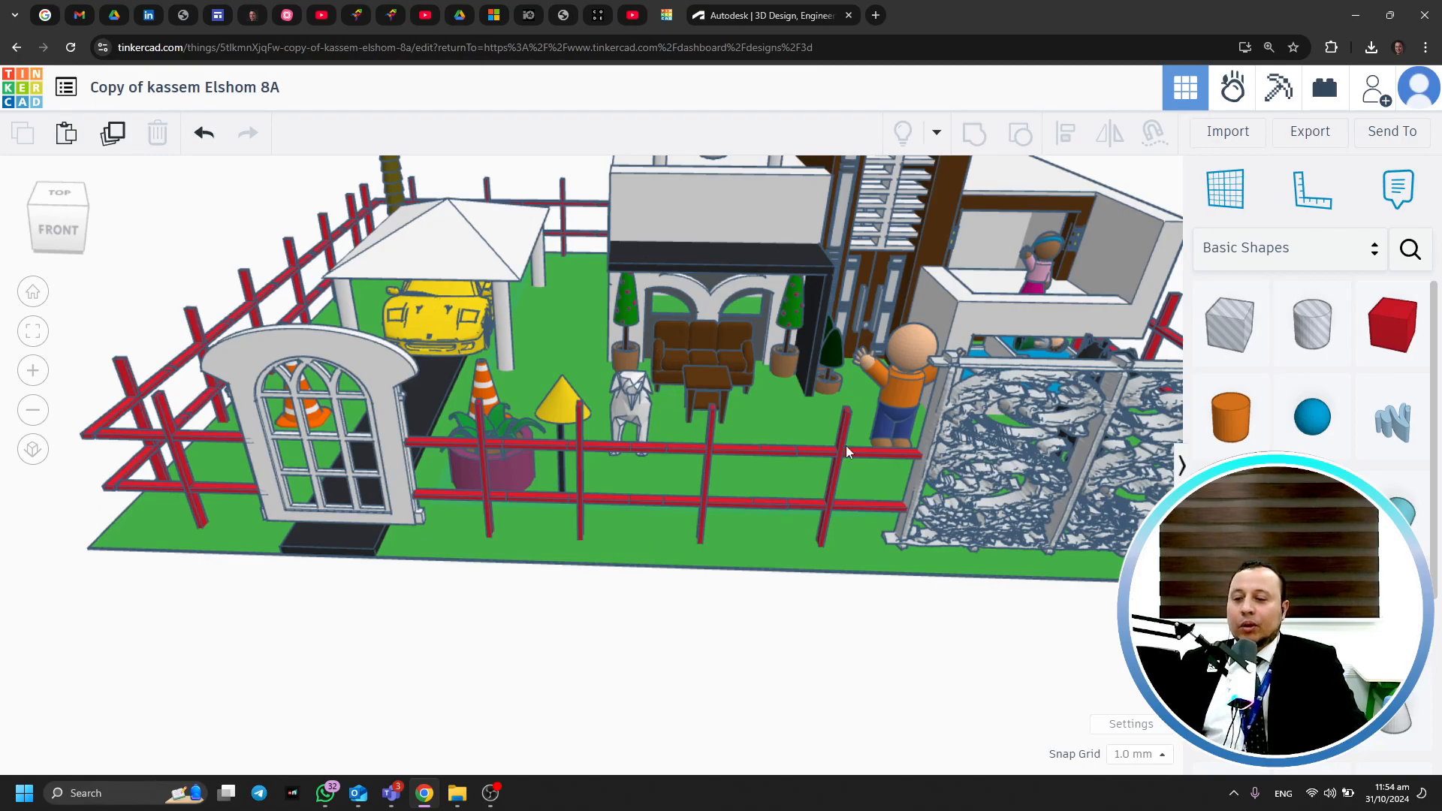
right_click_drag(855, 431, 629, 462)
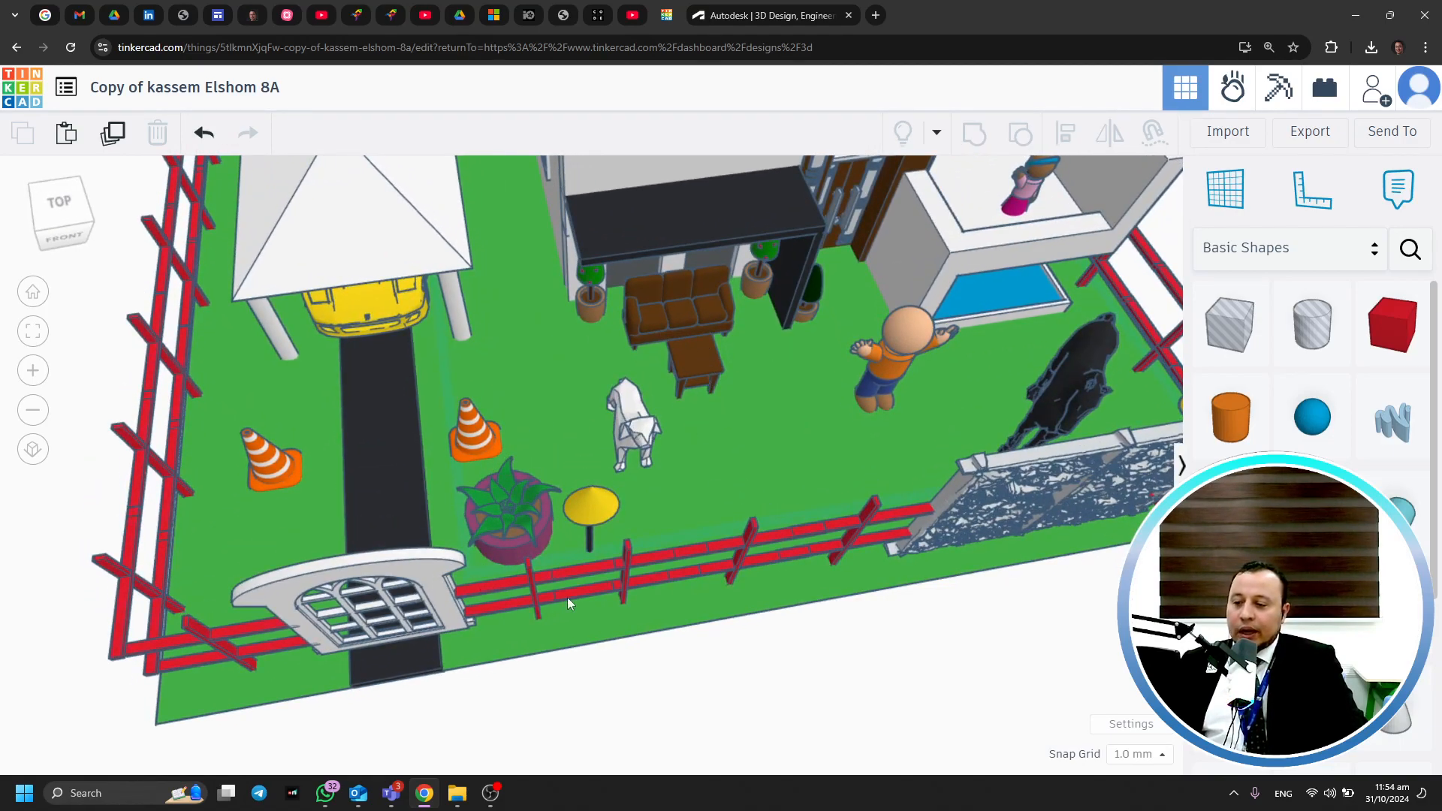
right_click_drag(749, 626, 885, 602)
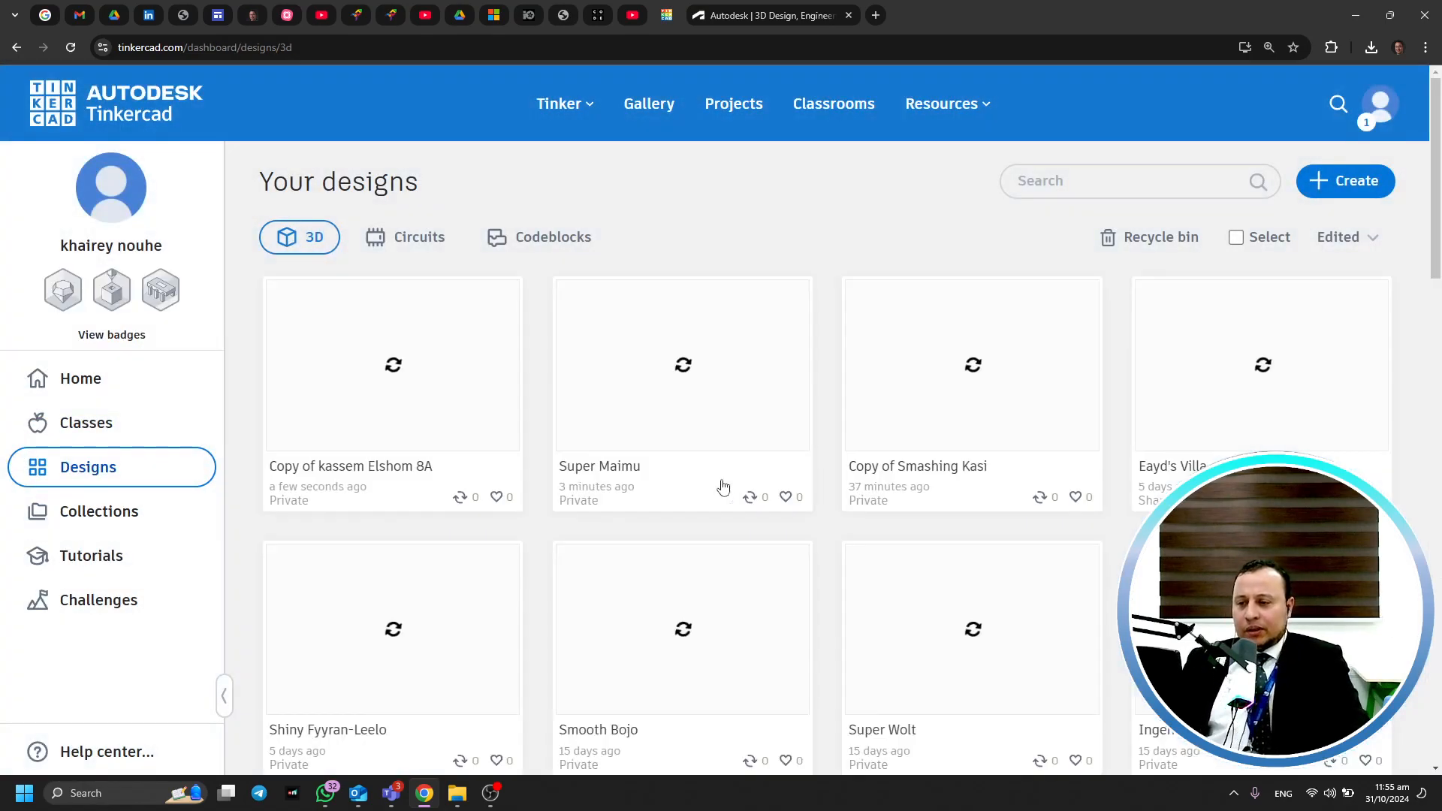
left_click(418, 379)
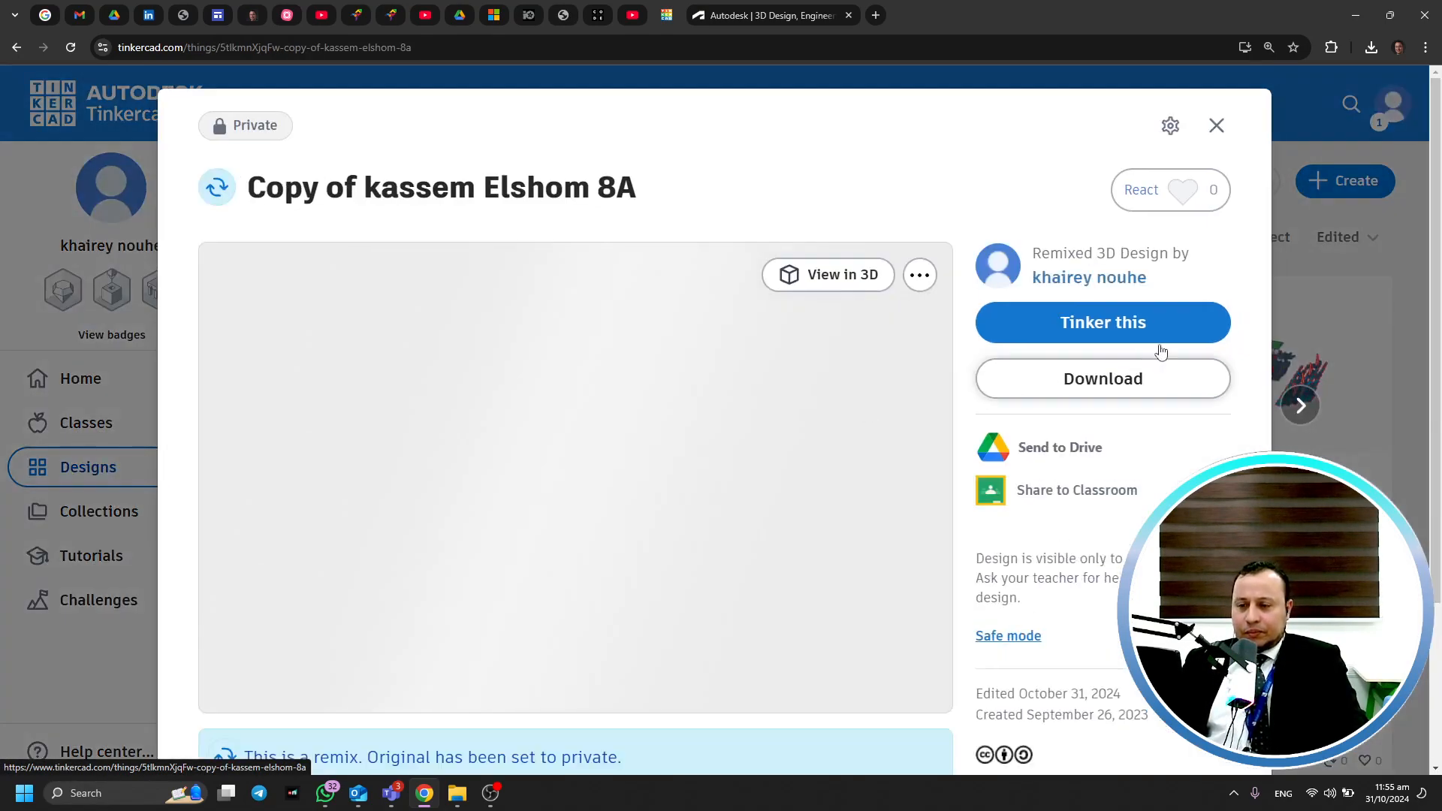
left_click(1102, 324)
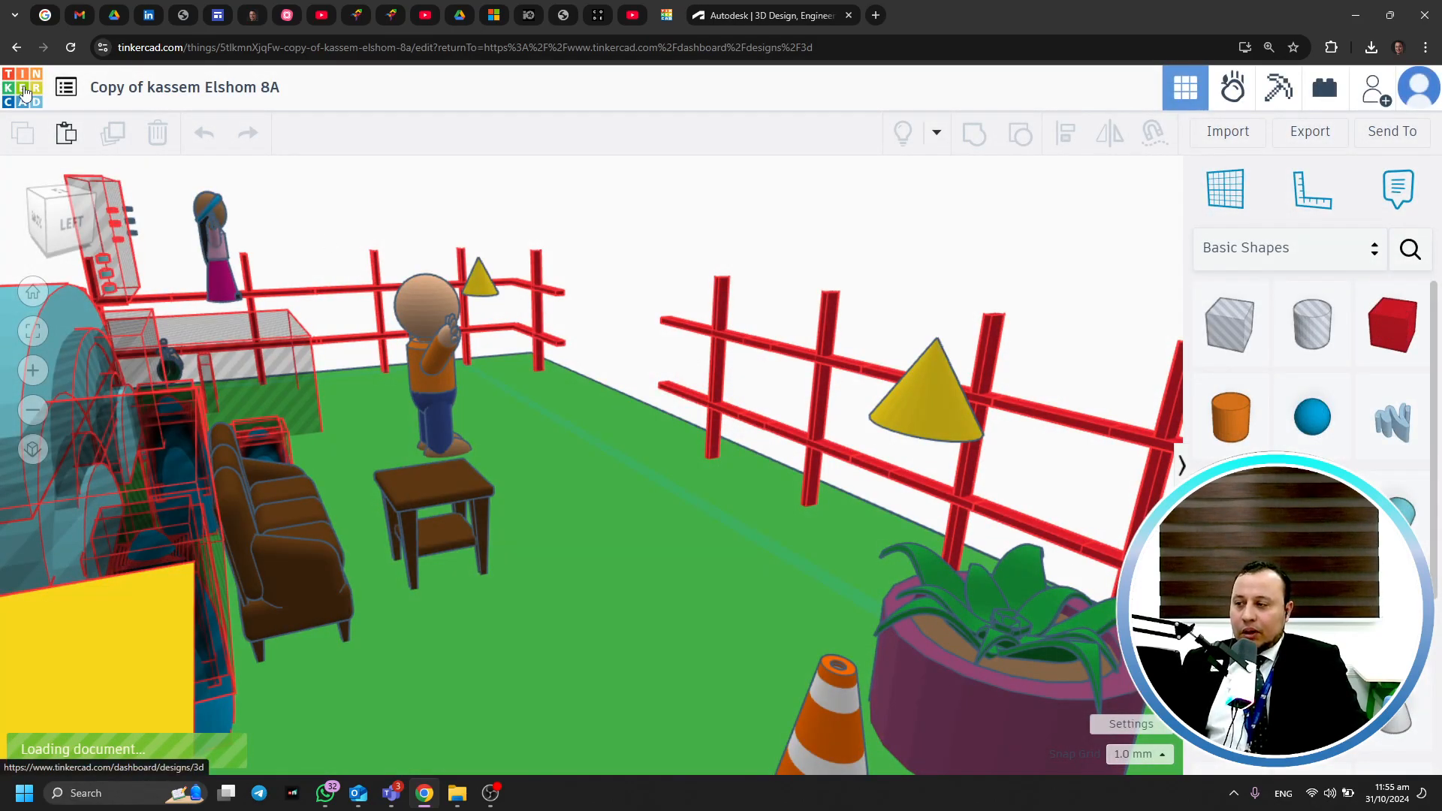
left_click(24, 91)
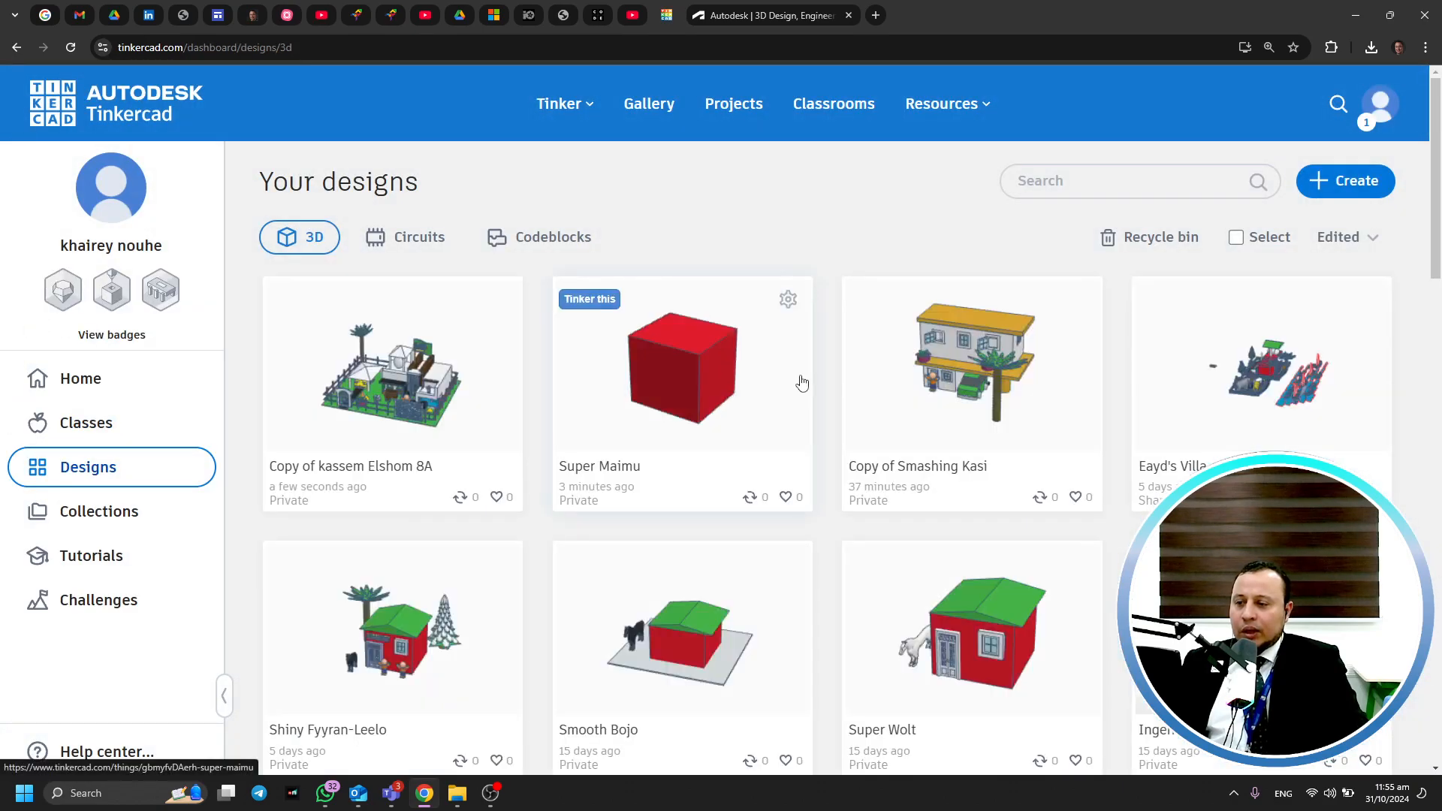
Open the Super Maimu design for editing
left_click(676, 396)
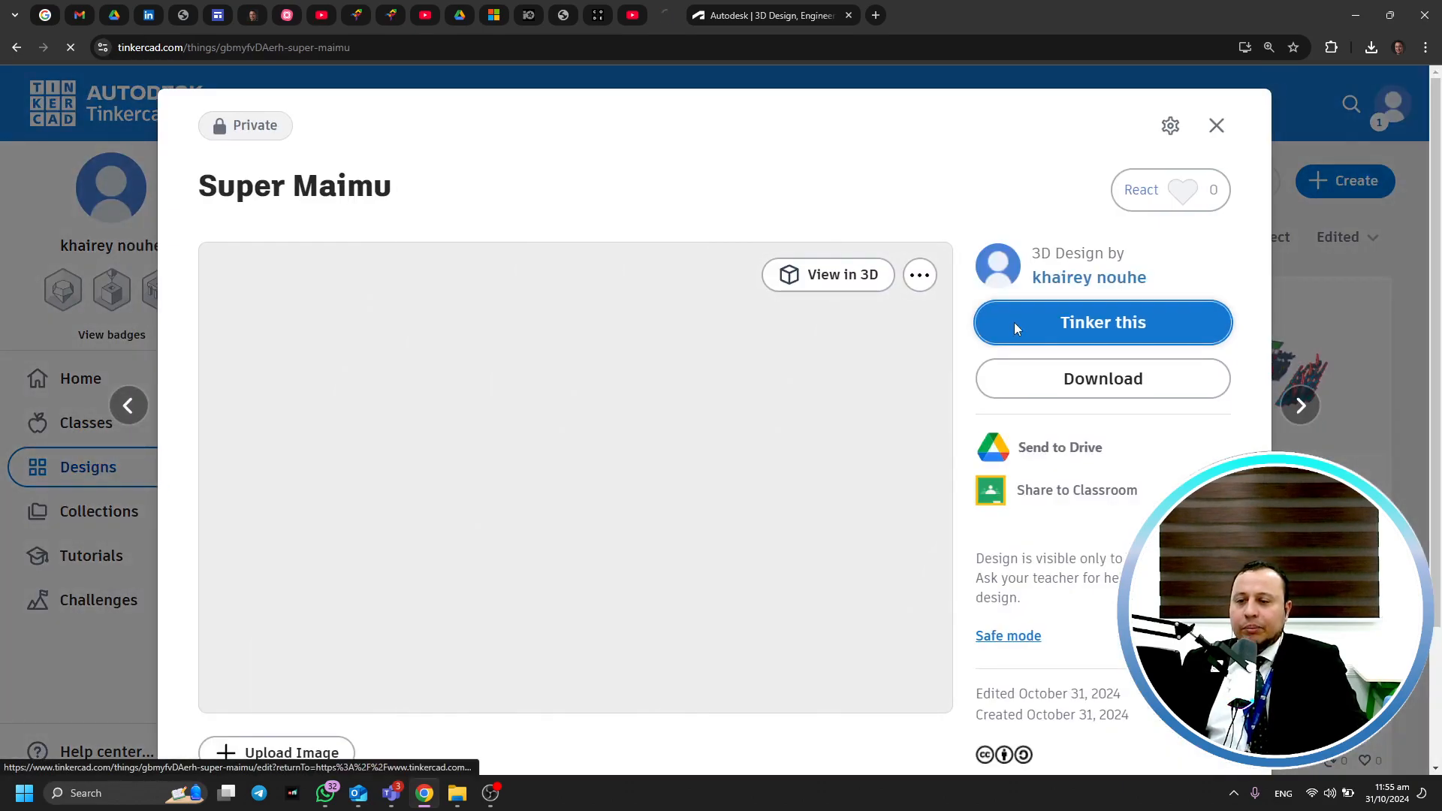
left_click(1009, 325)
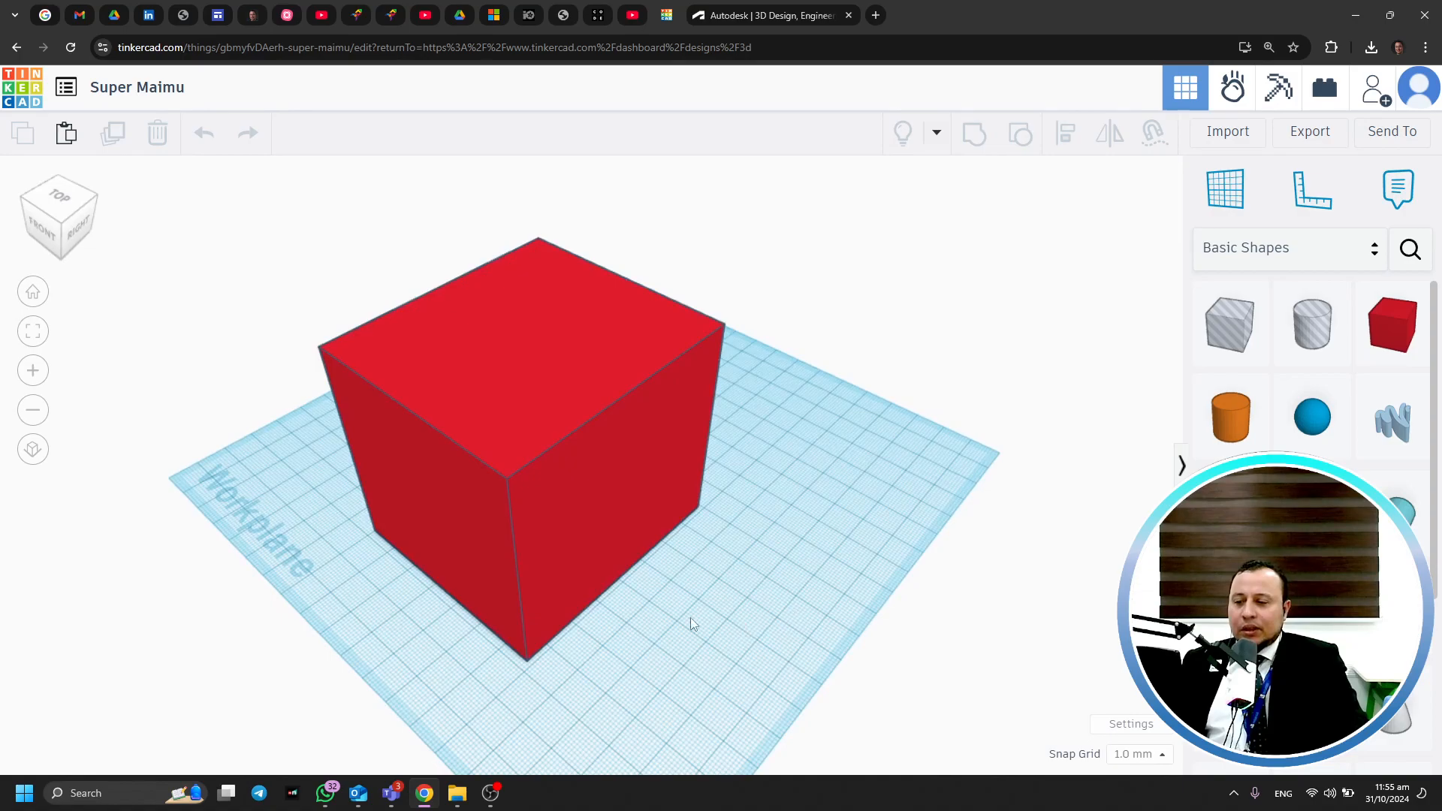
right_click_drag(831, 593, 602, 569)
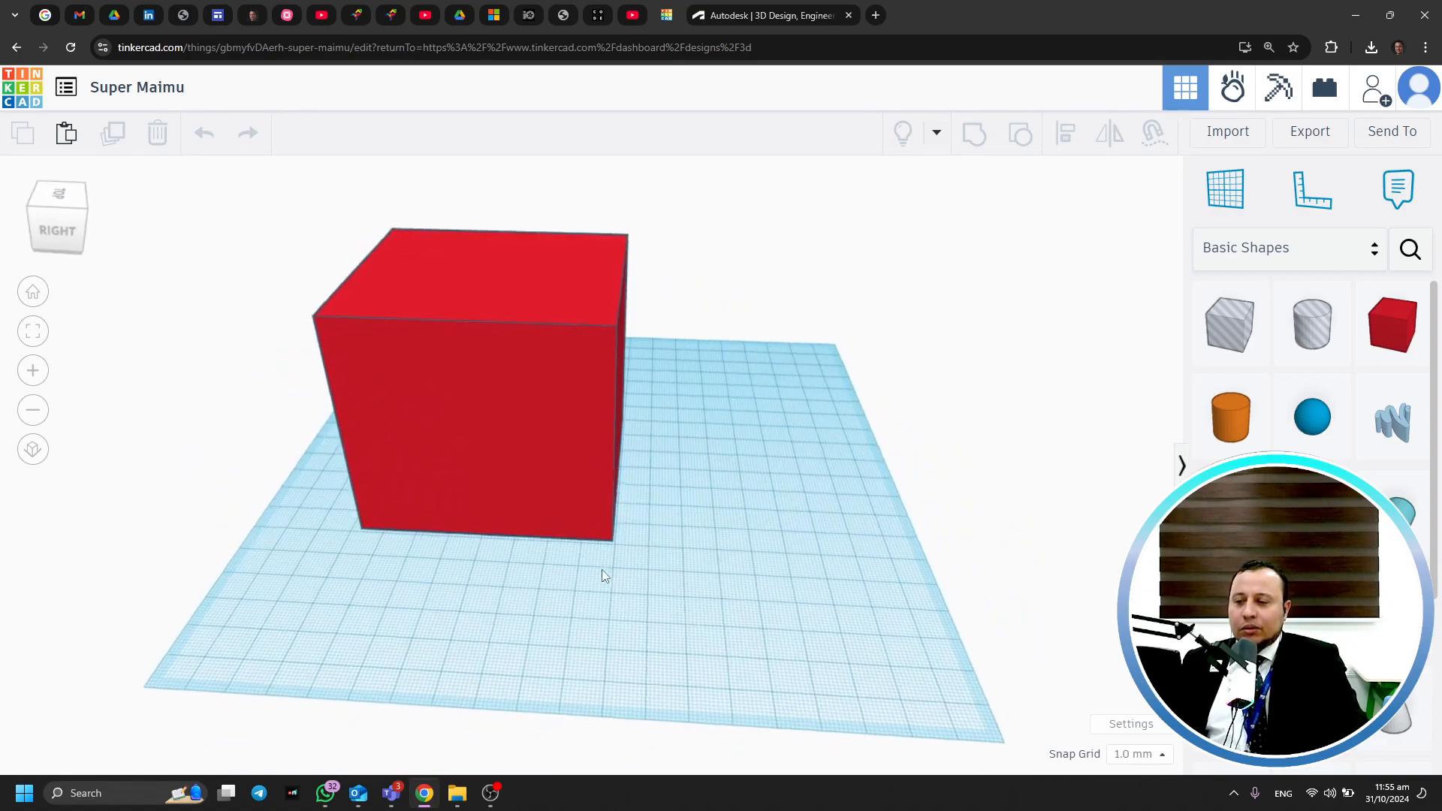
Shrink the large red box in height and footprint and deselect it
left_click(506, 367)
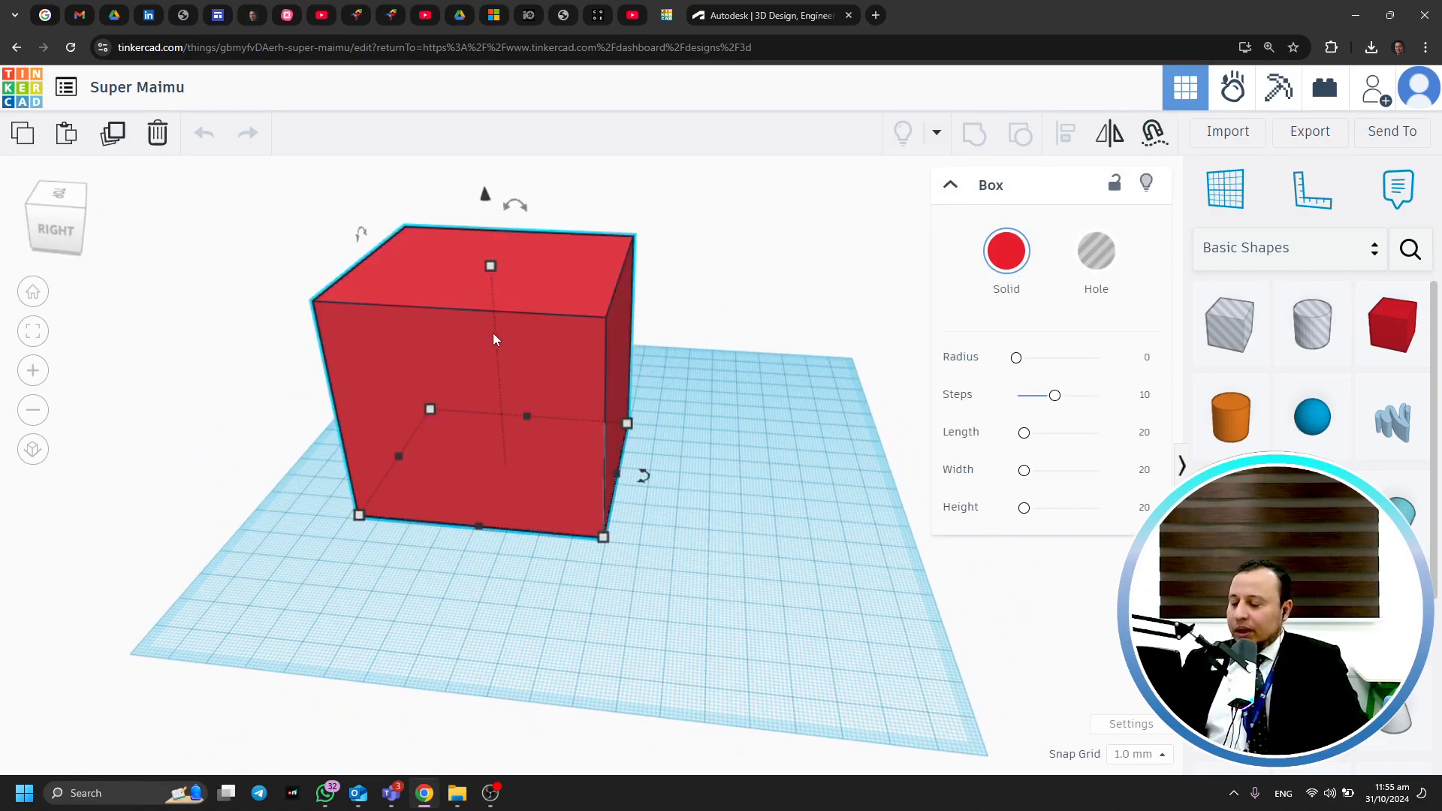
left_click_drag(491, 267, 495, 317)
left_click_drag(360, 515, 491, 493)
left_click(661, 385)
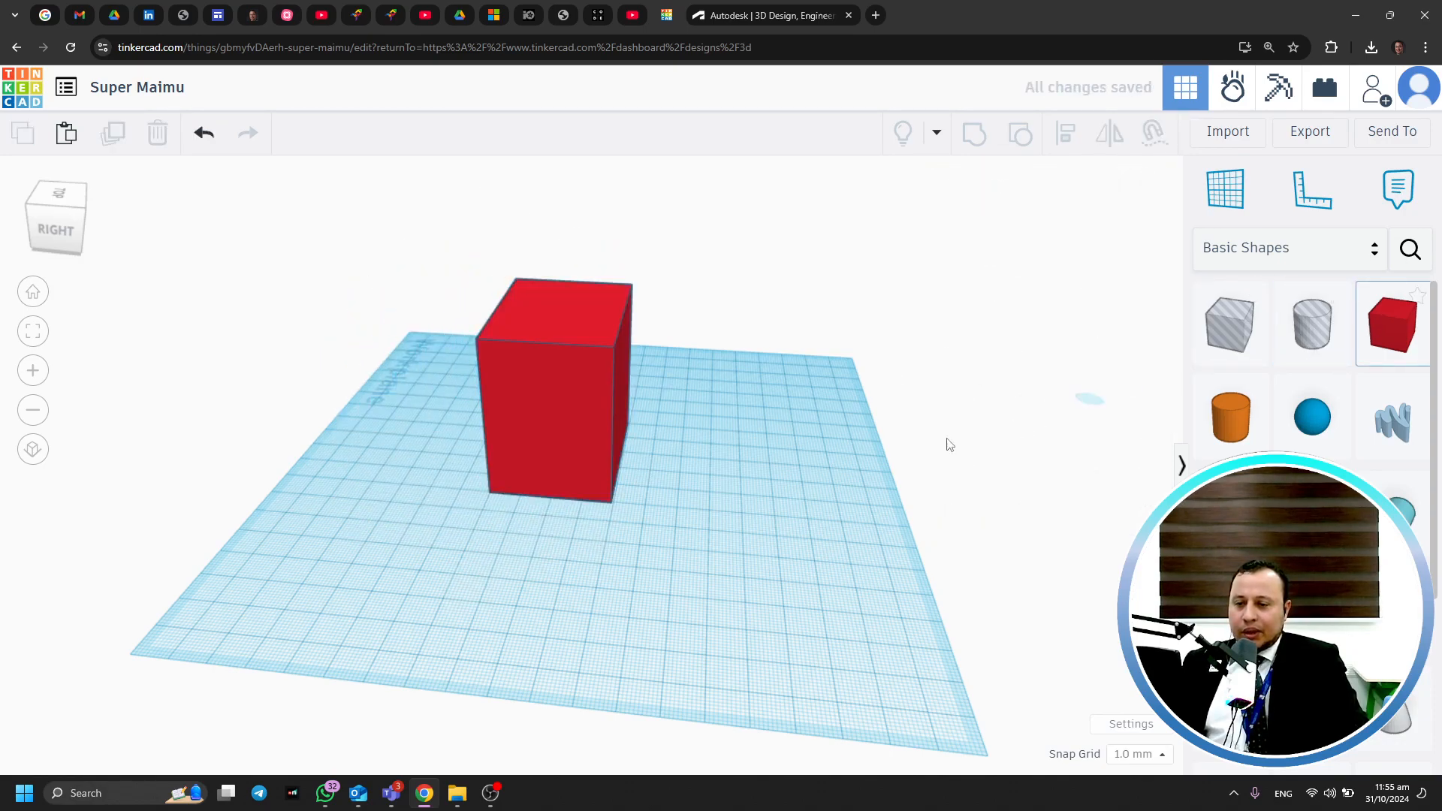
Place a second, smaller red box on the workplane beside the large one and deselect it
left_click(711, 522)
left_click(344, 392)
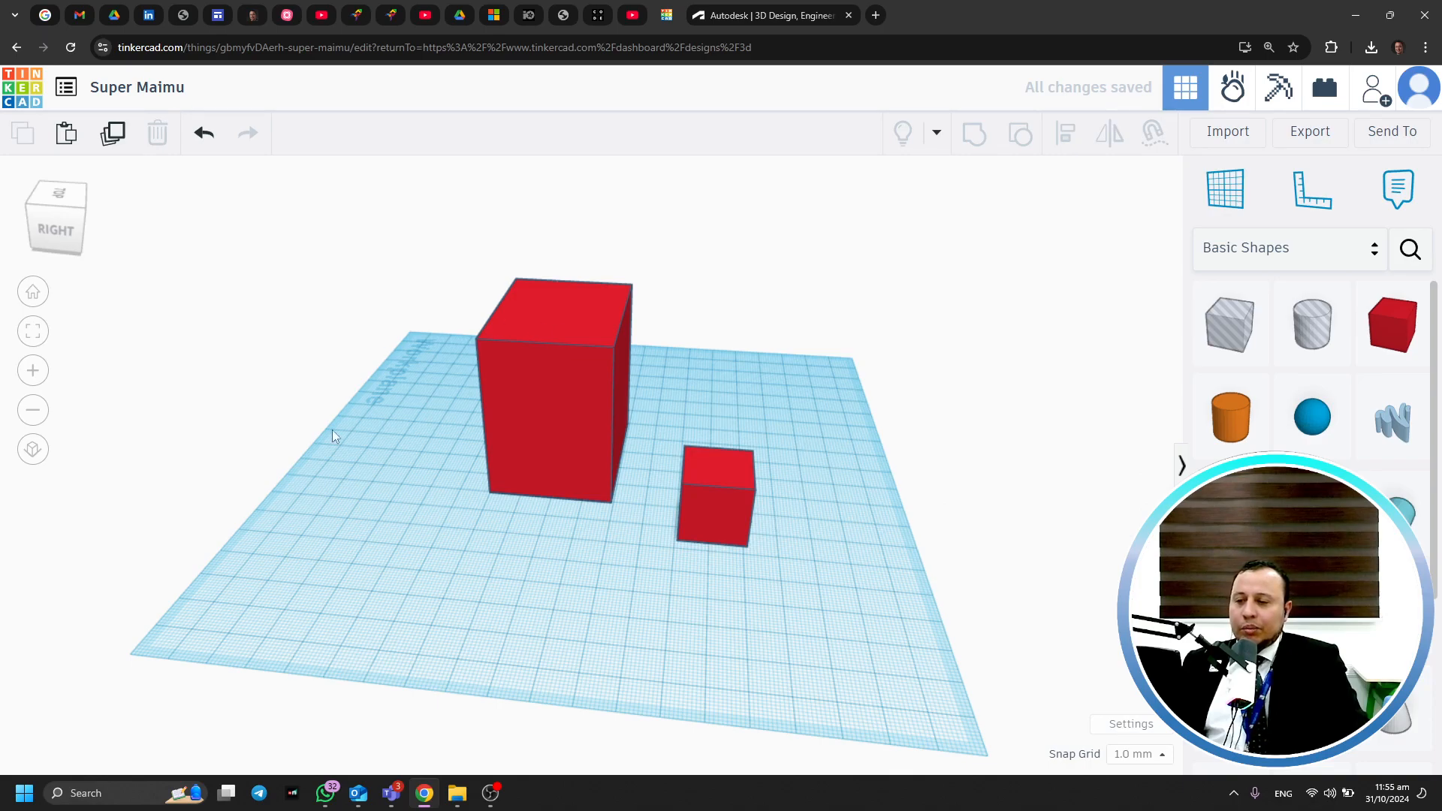
right_click_drag(853, 605, 438, 376)
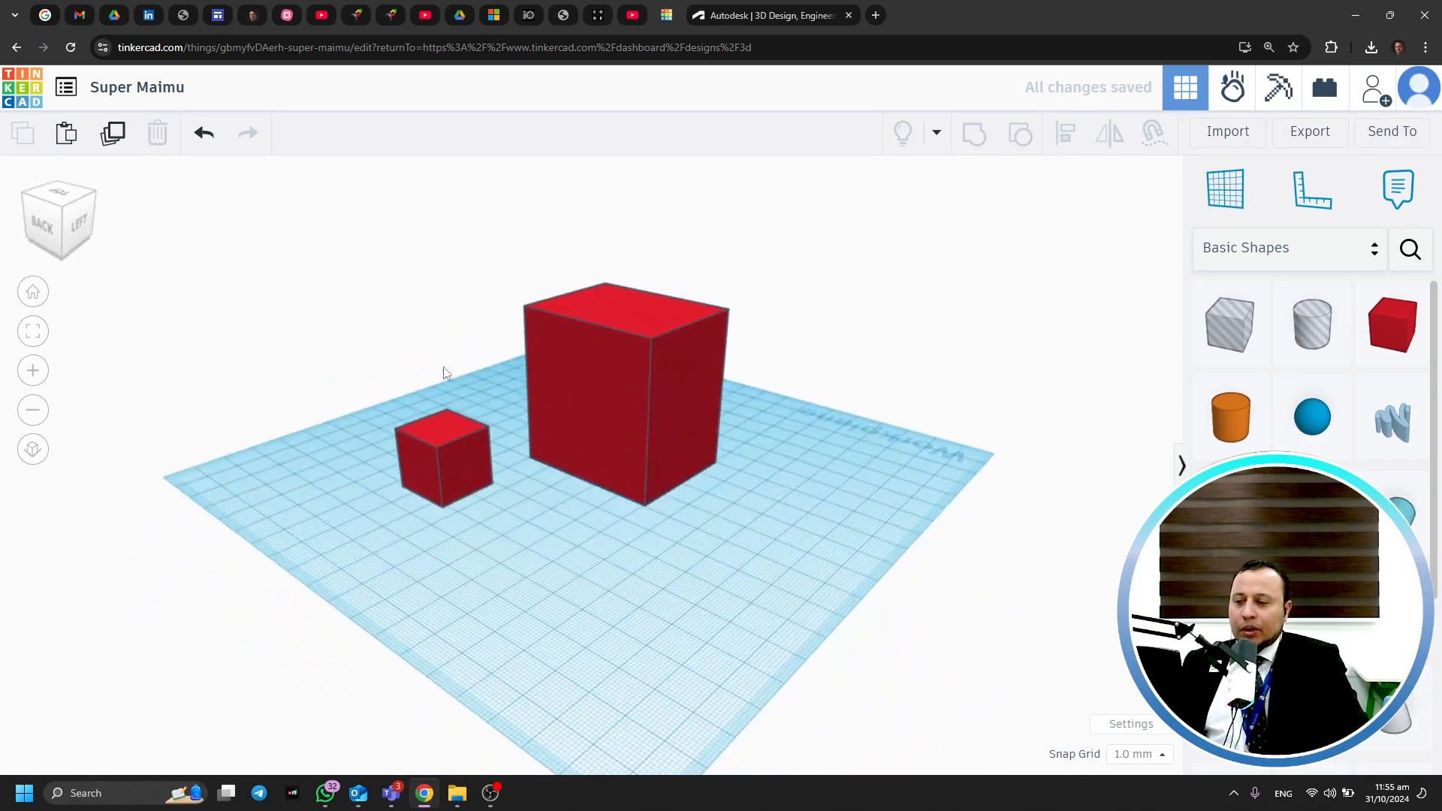
right_click_drag(575, 608, 755, 587)
right_click_drag(894, 541, 1439, 385)
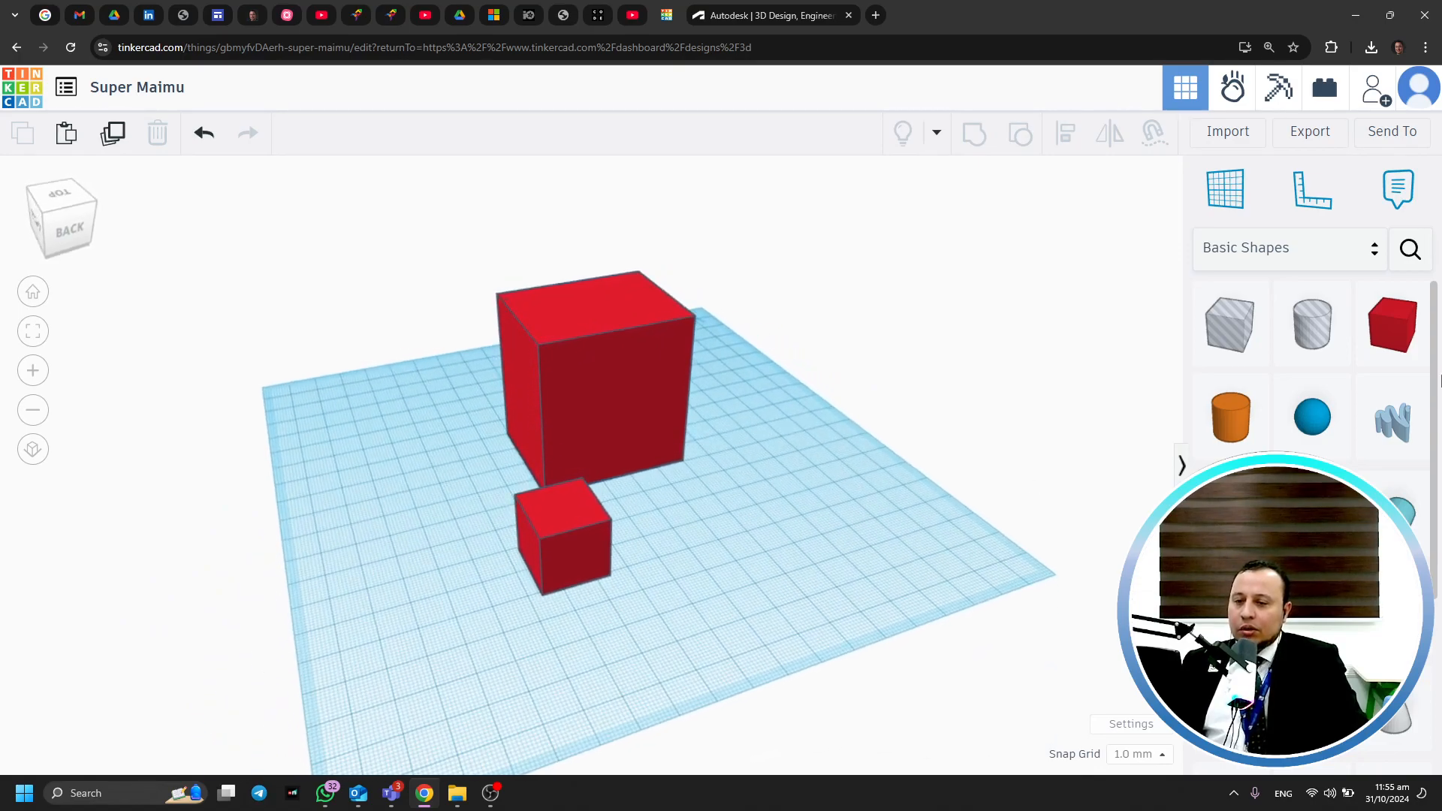
Add a third red box on the empty side of the workplane and flatten it into a thin slab
left_click_drag(1356, 364, 896, 570)
left_click(815, 678)
right_click_drag(815, 678, 834, 541)
left_click(799, 418)
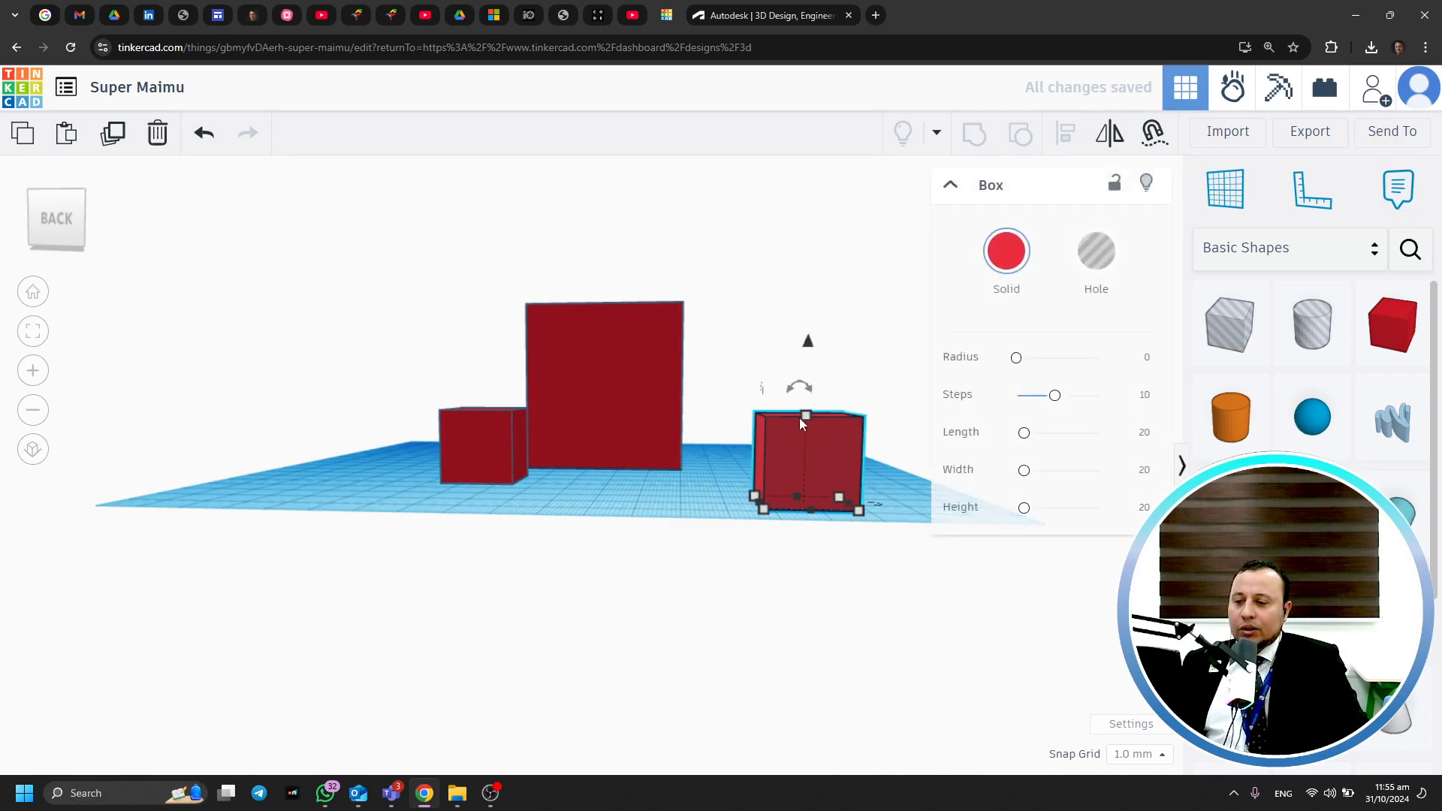
left_click_drag(811, 418, 99, 519)
left_click_drag(489, 499, 547, 580)
left_click(552, 640)
key("ctrl+z")
Stretch the thin red slab under both boxes to about 205 mm across and extend its other two edges outward
right_click_drag(548, 641, 810, 665)
left_click(809, 663)
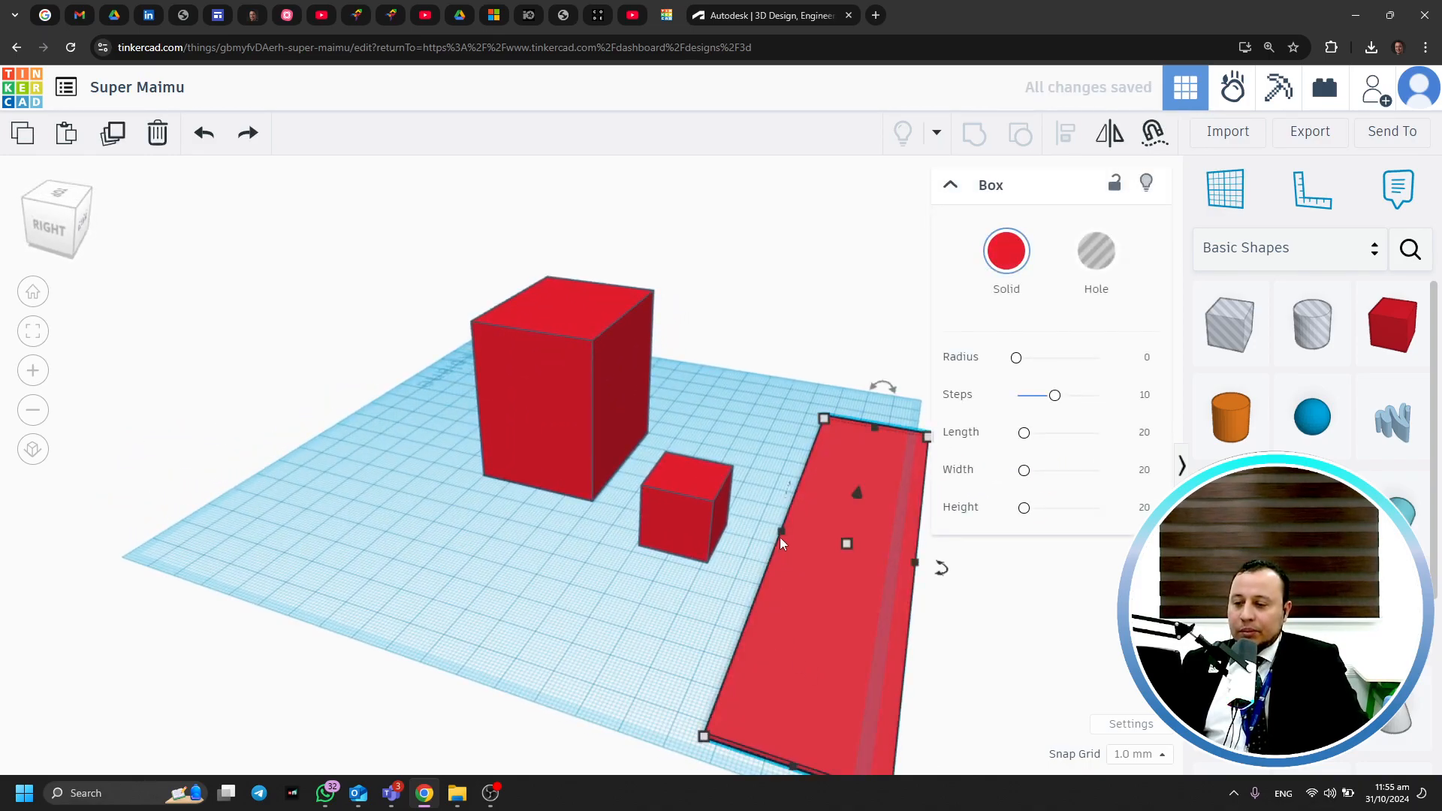
left_click_drag(777, 529, 361, 412)
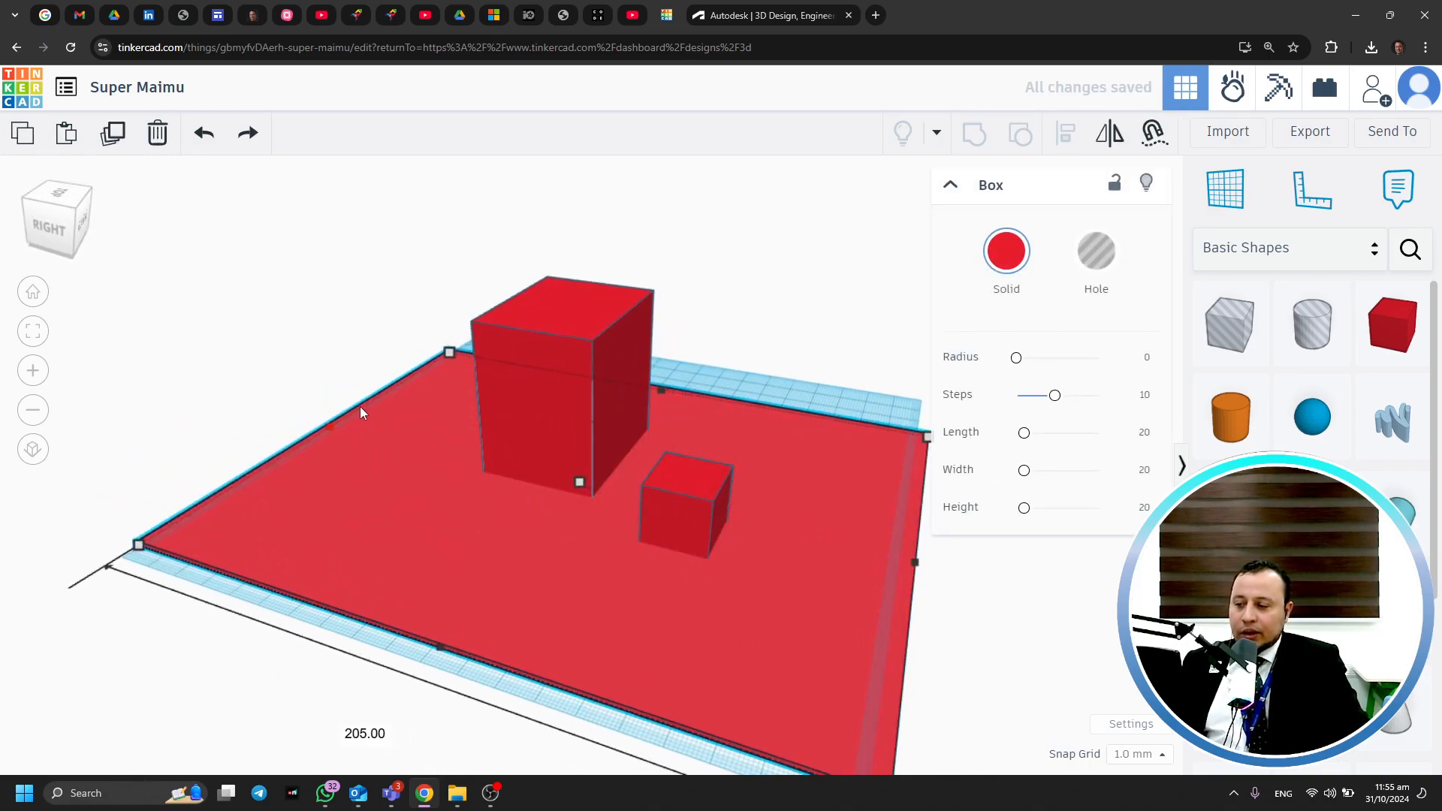
left_click_drag(434, 643, 432, 662)
left_click_drag(662, 386, 678, 364)
left_click(750, 307)
Extend the slab's remaining short edge to the workplane border, making it about 199 mm in that direction
right_click_drag(740, 406, 420, 387)
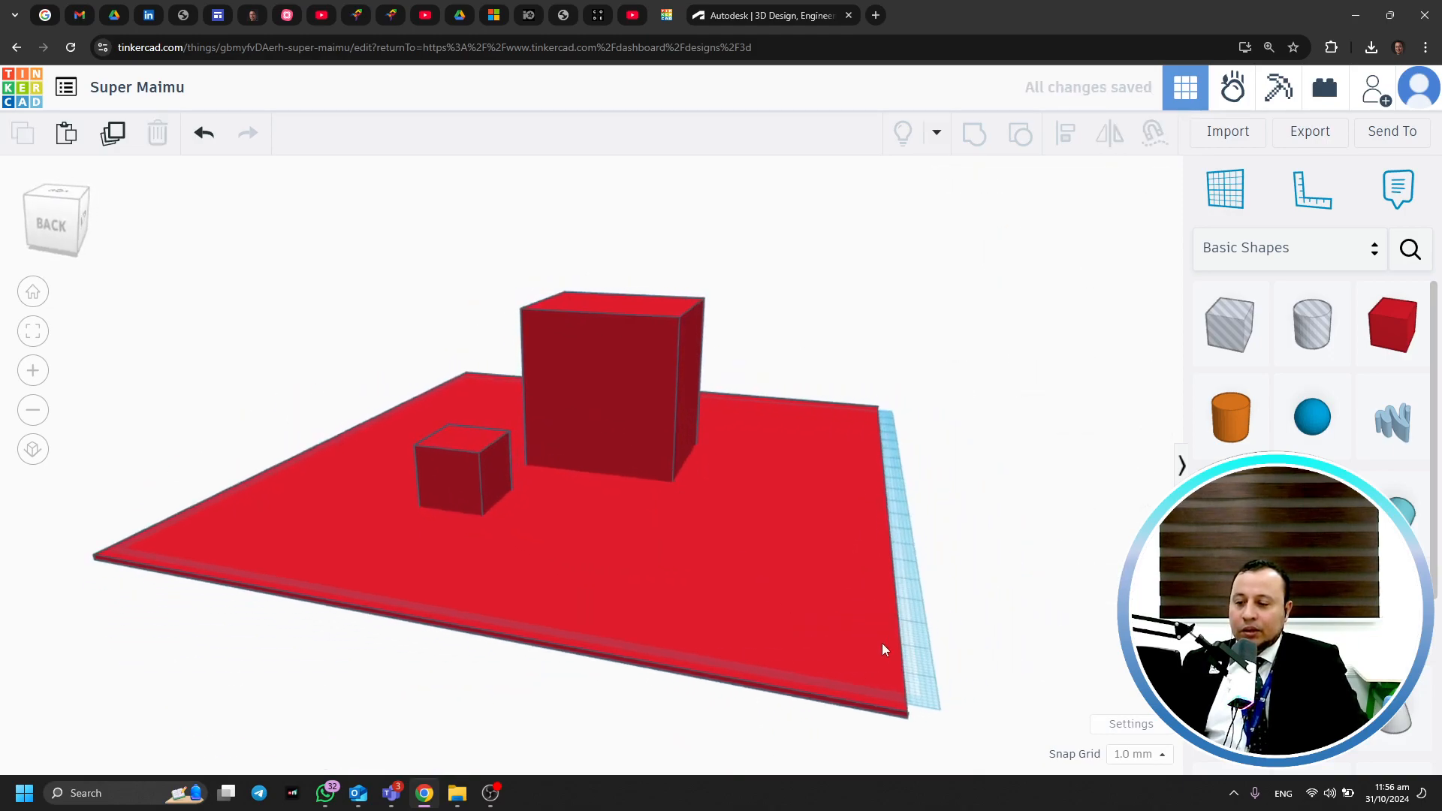
left_click(867, 610)
left_click_drag(889, 503, 909, 504)
Turn the ground slab into a hole shape and check how deep the boxes sit in it
left_click(1087, 268)
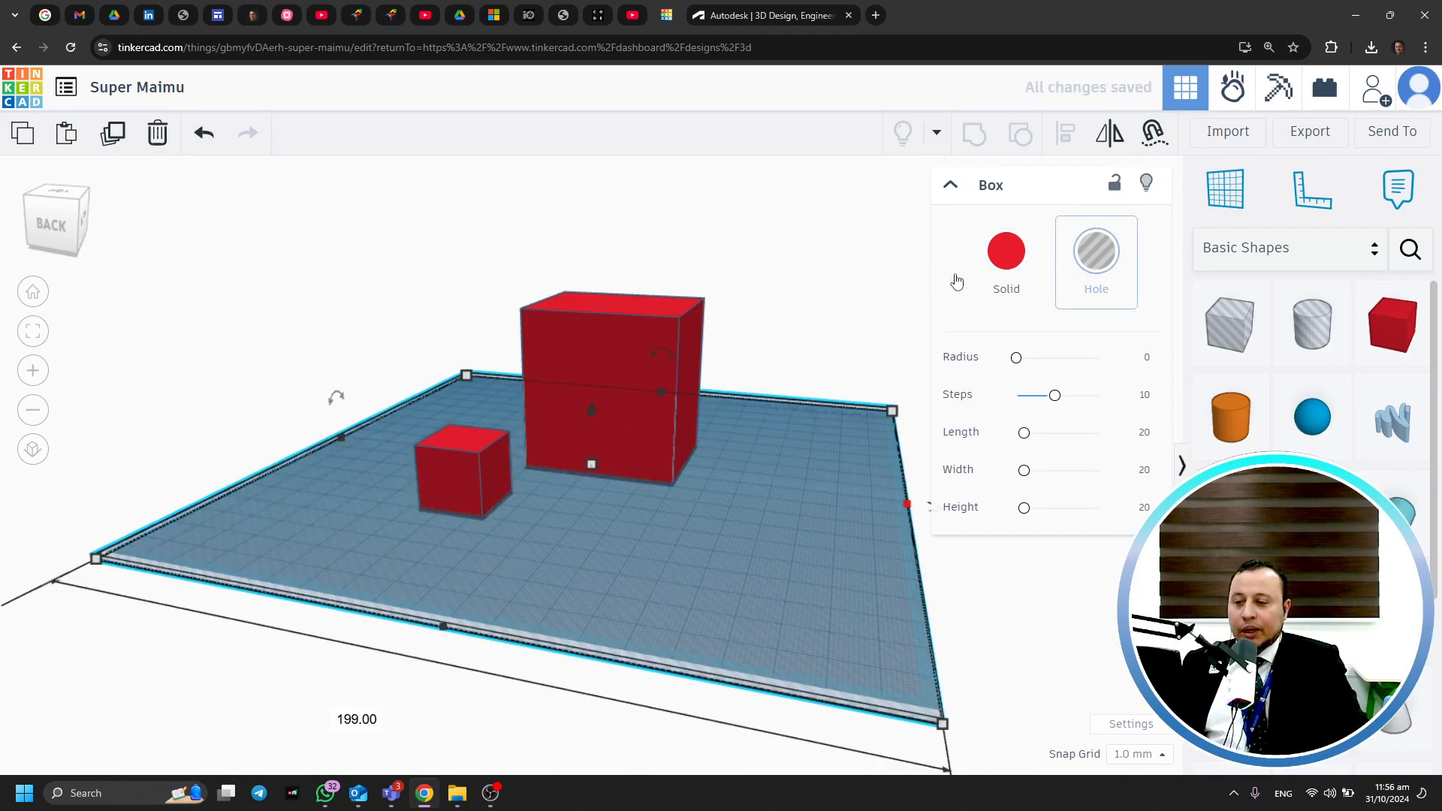
left_click(940, 380)
right_click_drag(940, 380, 574, 462)
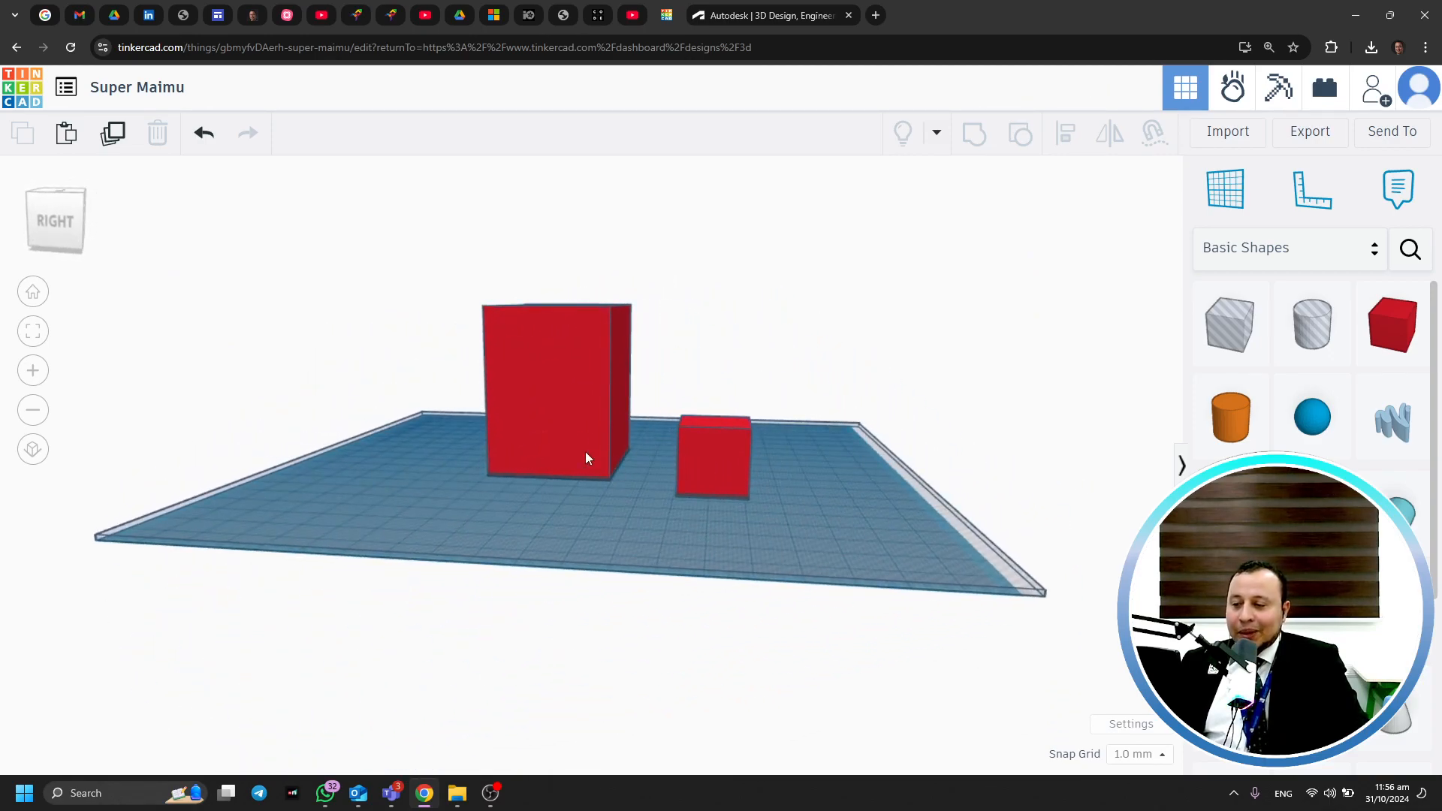
scroll(585, 452, "up", 5)
scroll(546, 471, "down", 2)
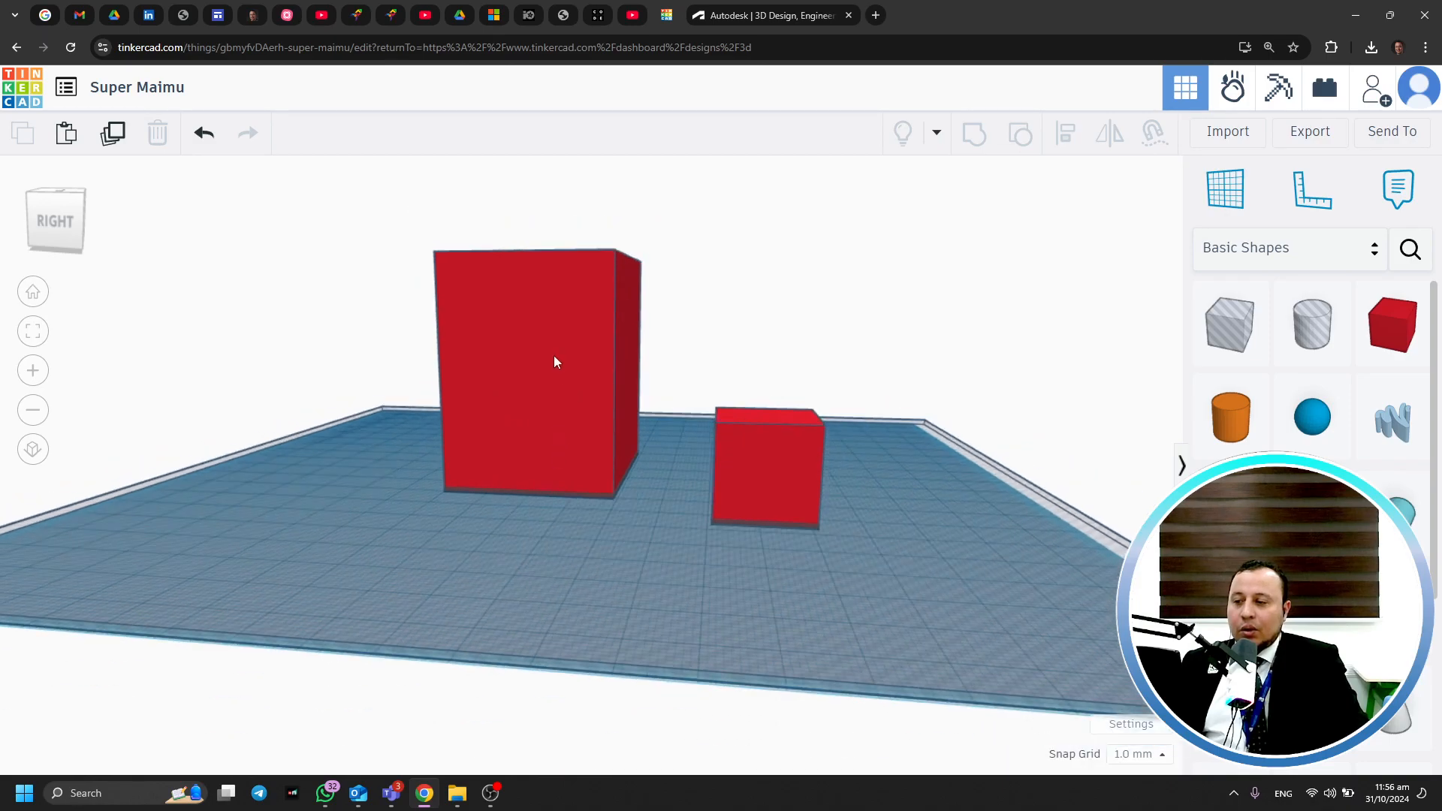
Raise the large red box by 1 mm and deselect it
left_click(557, 366)
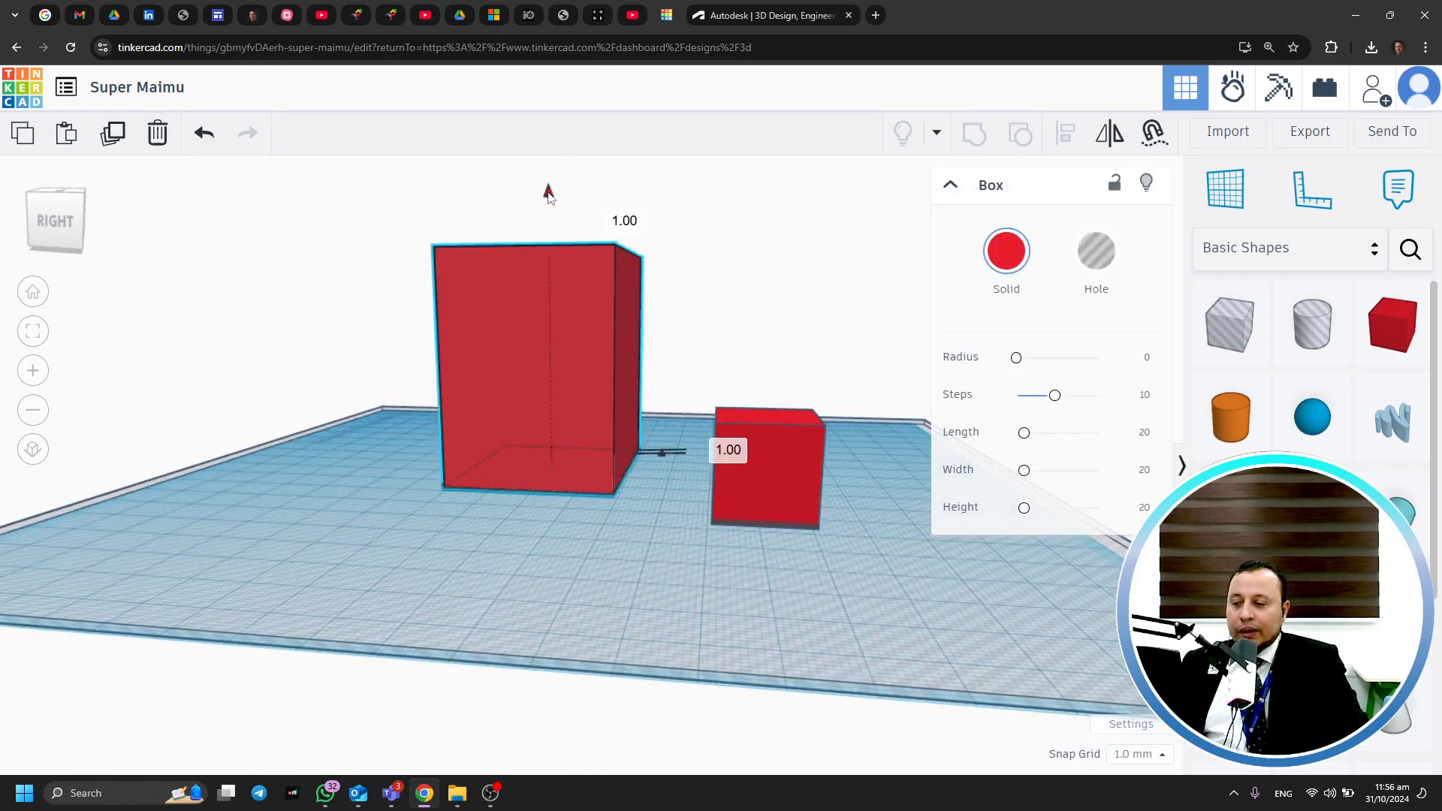
left_click_drag(549, 193, 548, 193)
left_click(753, 285)
Check from several angles how the small red box sits in the see-through slab
right_click_drag(755, 293, 845, 324)
left_click(774, 463)
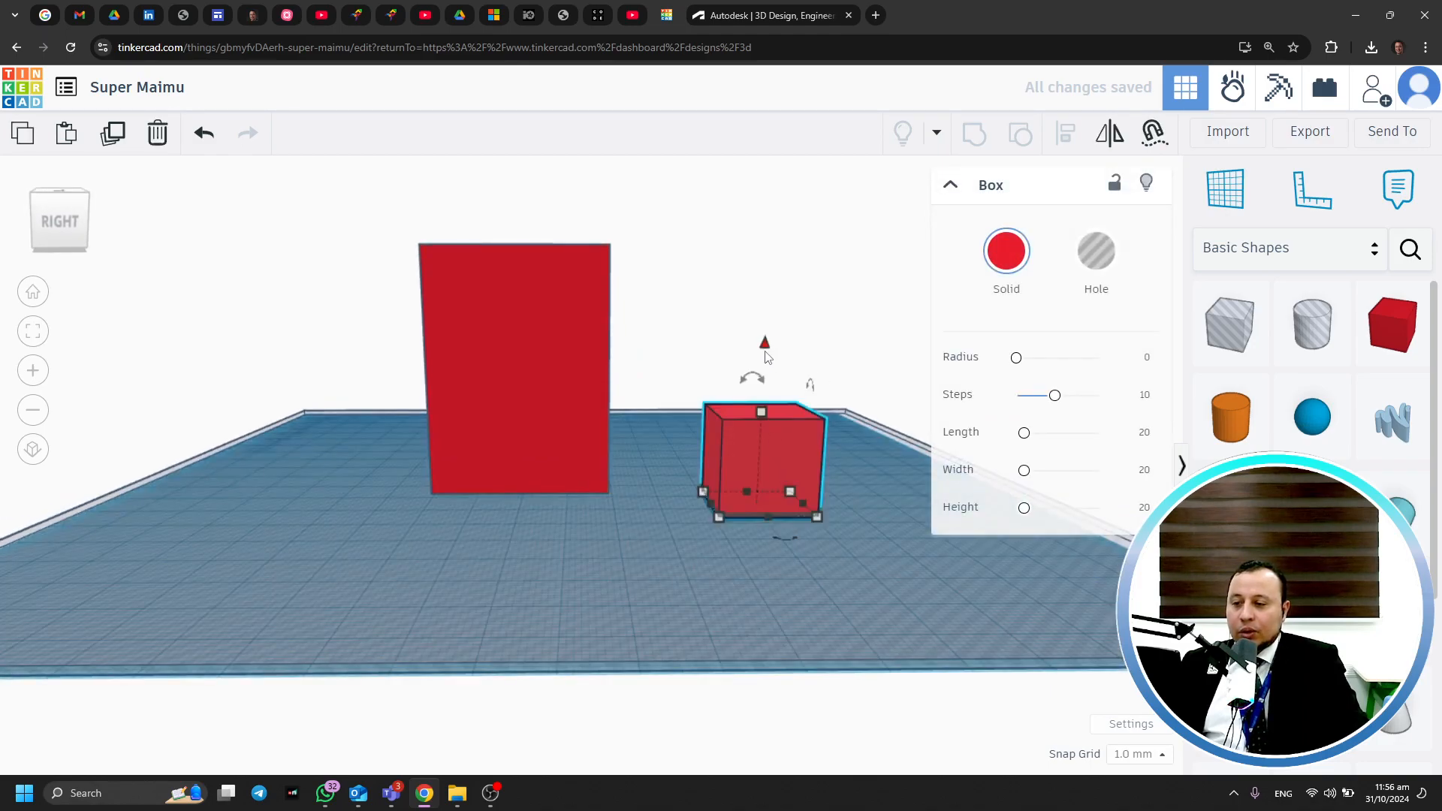
left_click(734, 360)
right_click_drag(734, 361, 583, 553)
scroll(777, 574, "up", 8)
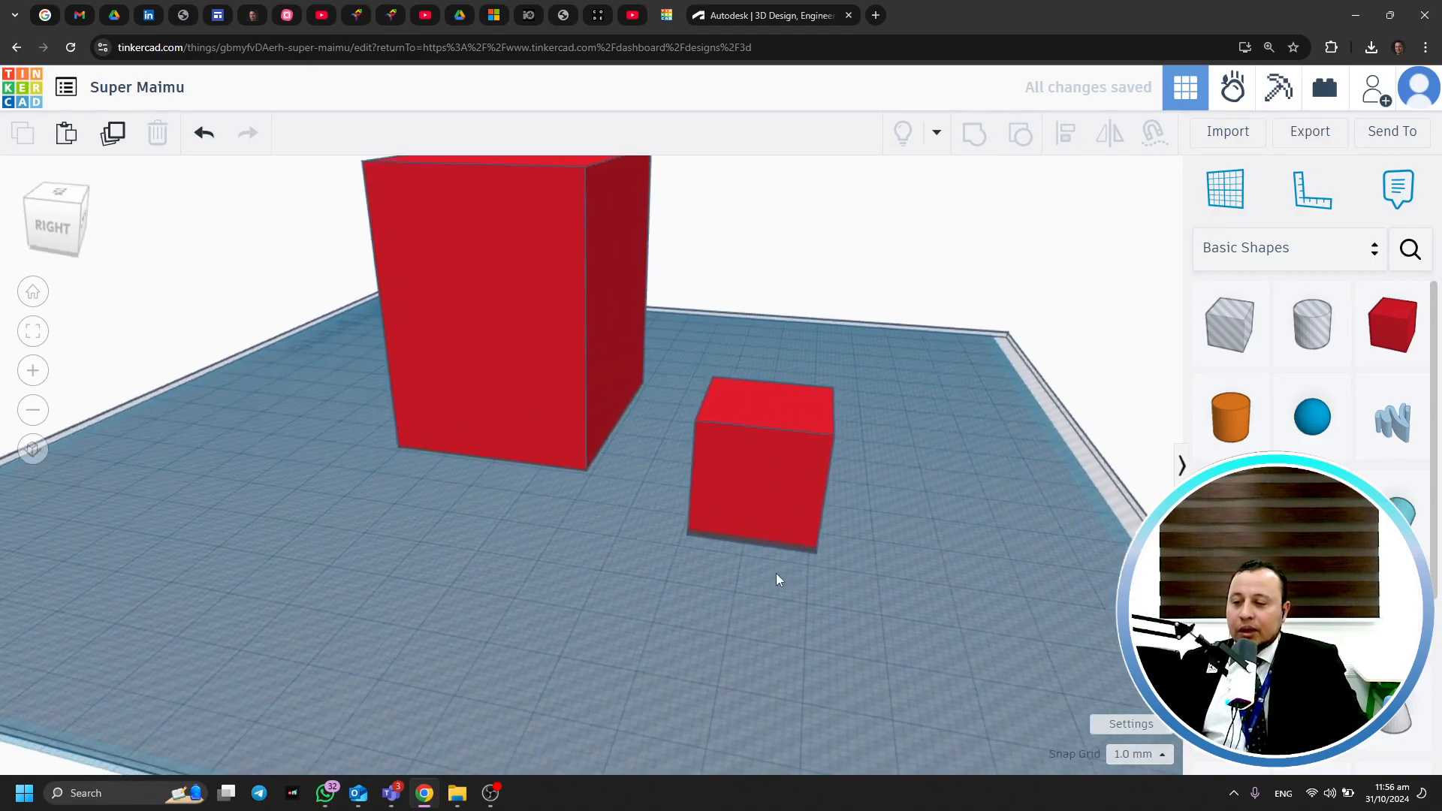
right_click_drag(823, 574, 886, 586)
scroll(774, 566, "down", 6)
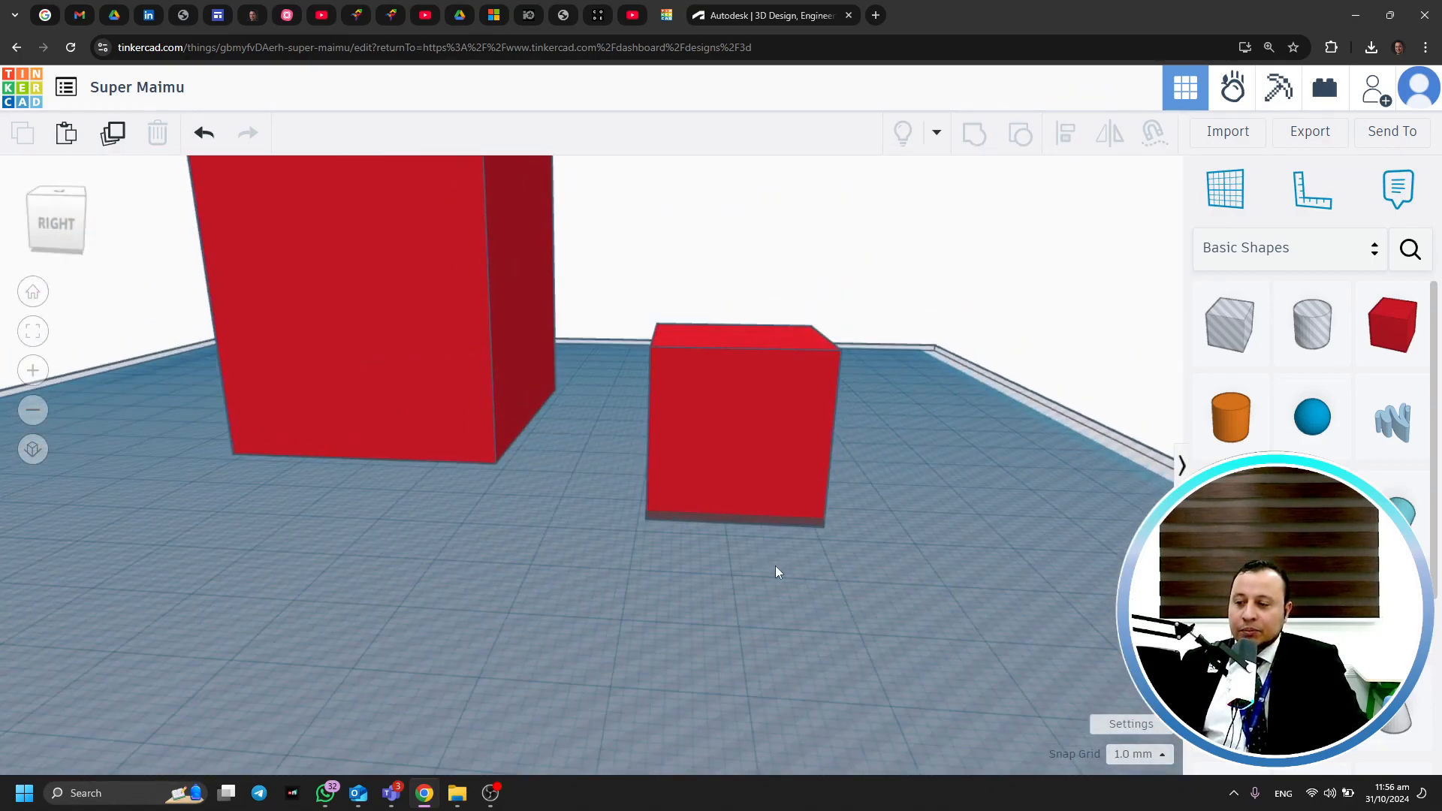
left_click(940, 449)
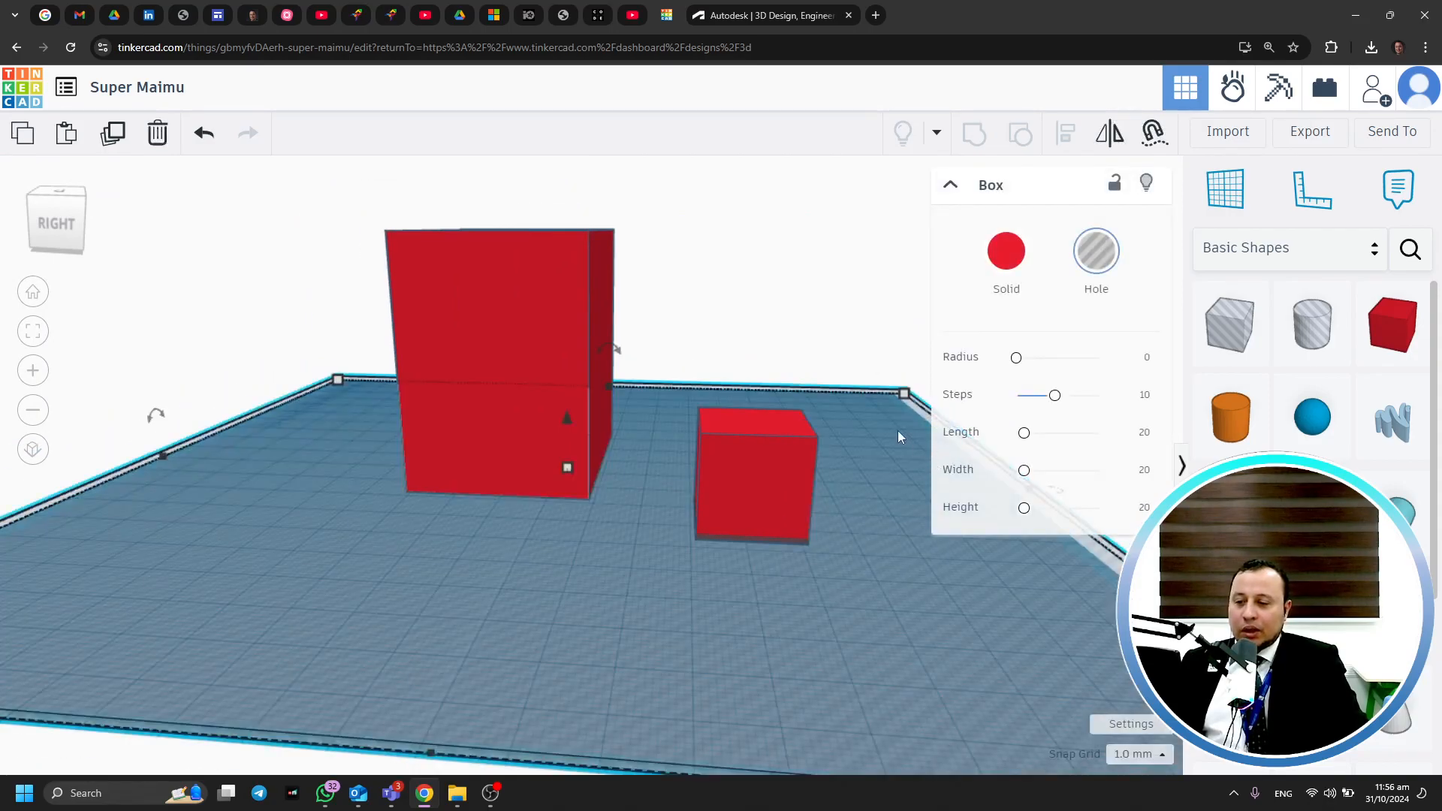
left_click(812, 290)
Raise the small red box slightly so its base rests on top of the slab
right_click_drag(979, 529, 919, 589)
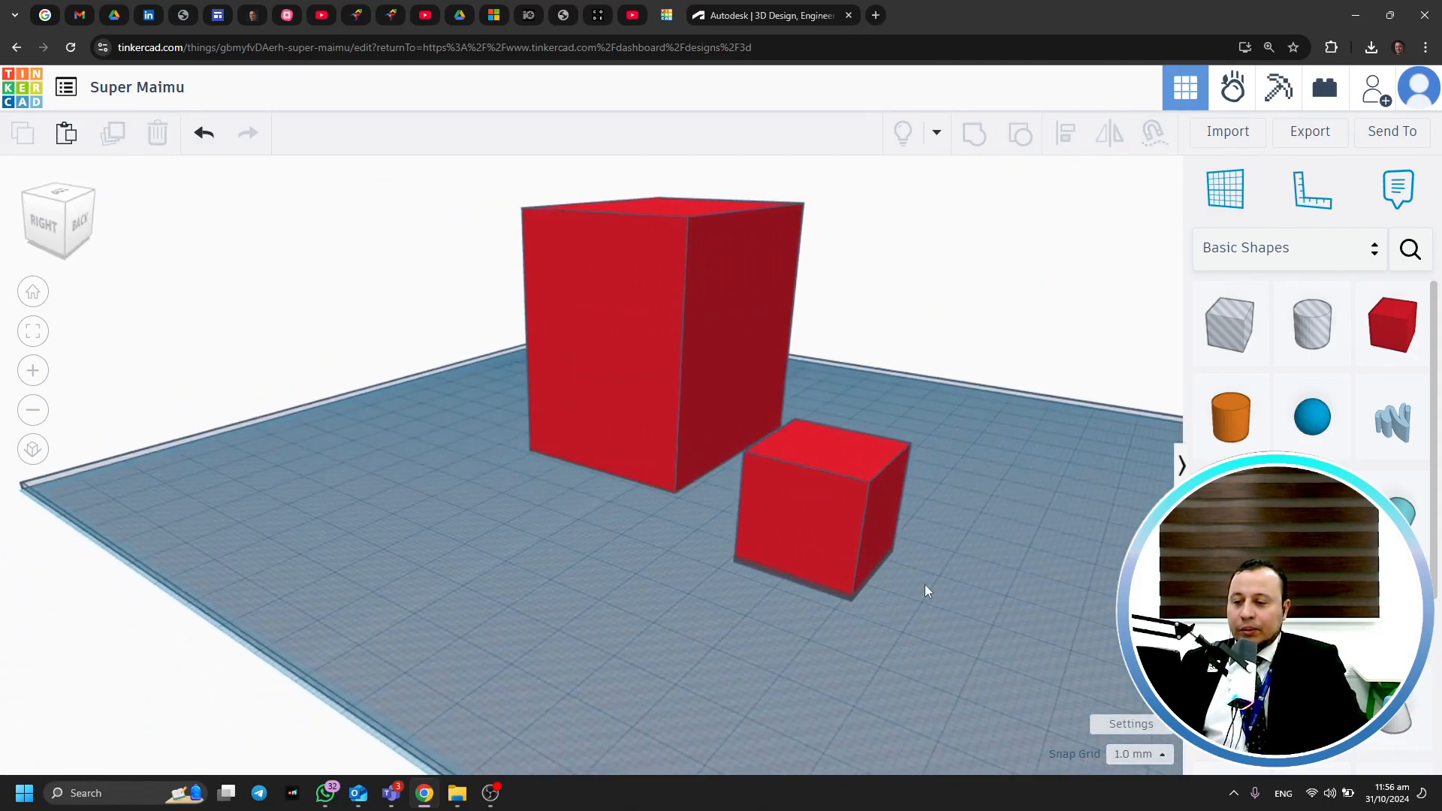
left_click(857, 535)
left_click_drag(842, 380, 843, 368)
left_click(278, 338)
Make the ground slab solid again, colour it green and review the finished scene
right_click_drag(277, 338, 814, 506)
left_click(814, 500)
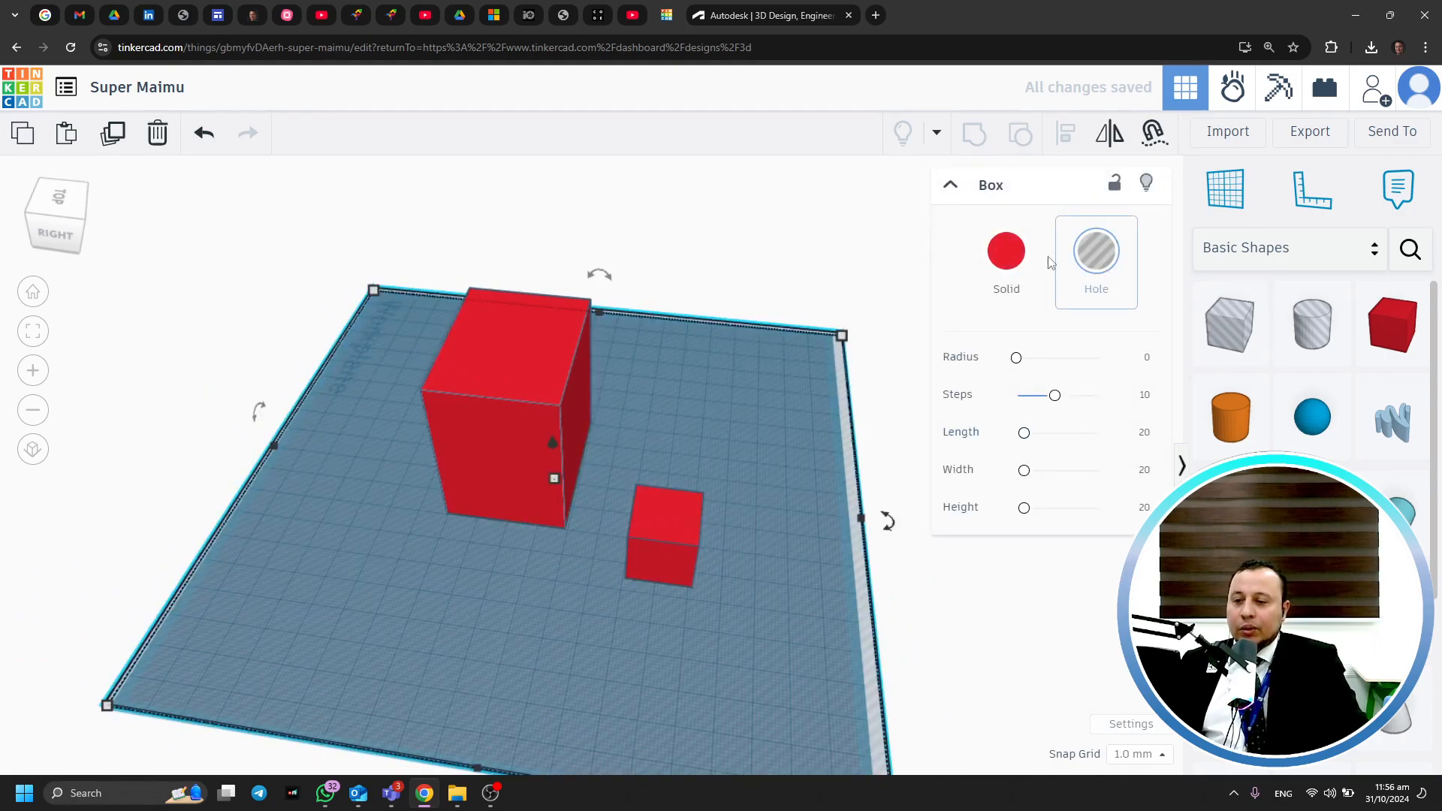
left_click(1005, 255)
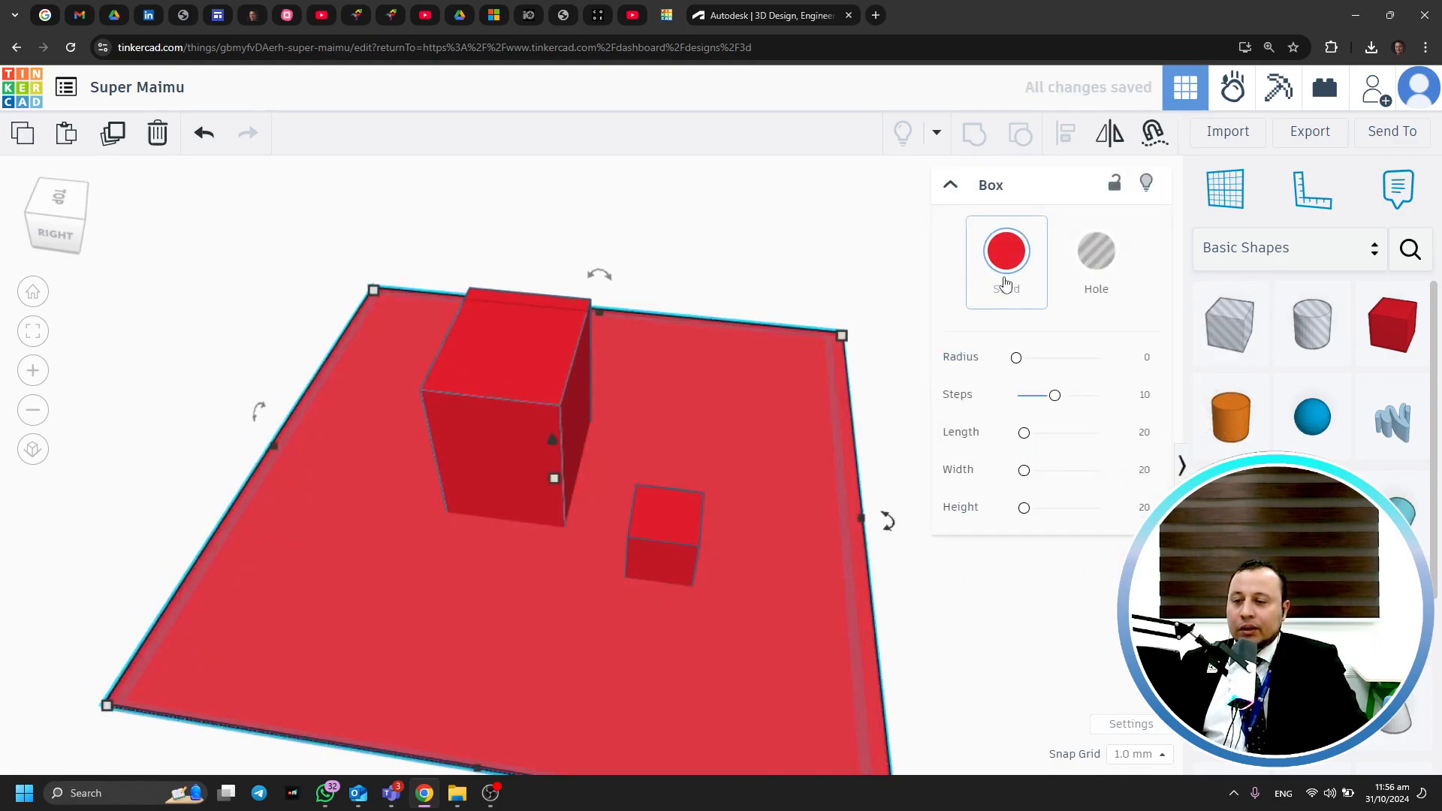
left_click(1005, 283)
left_click(913, 448)
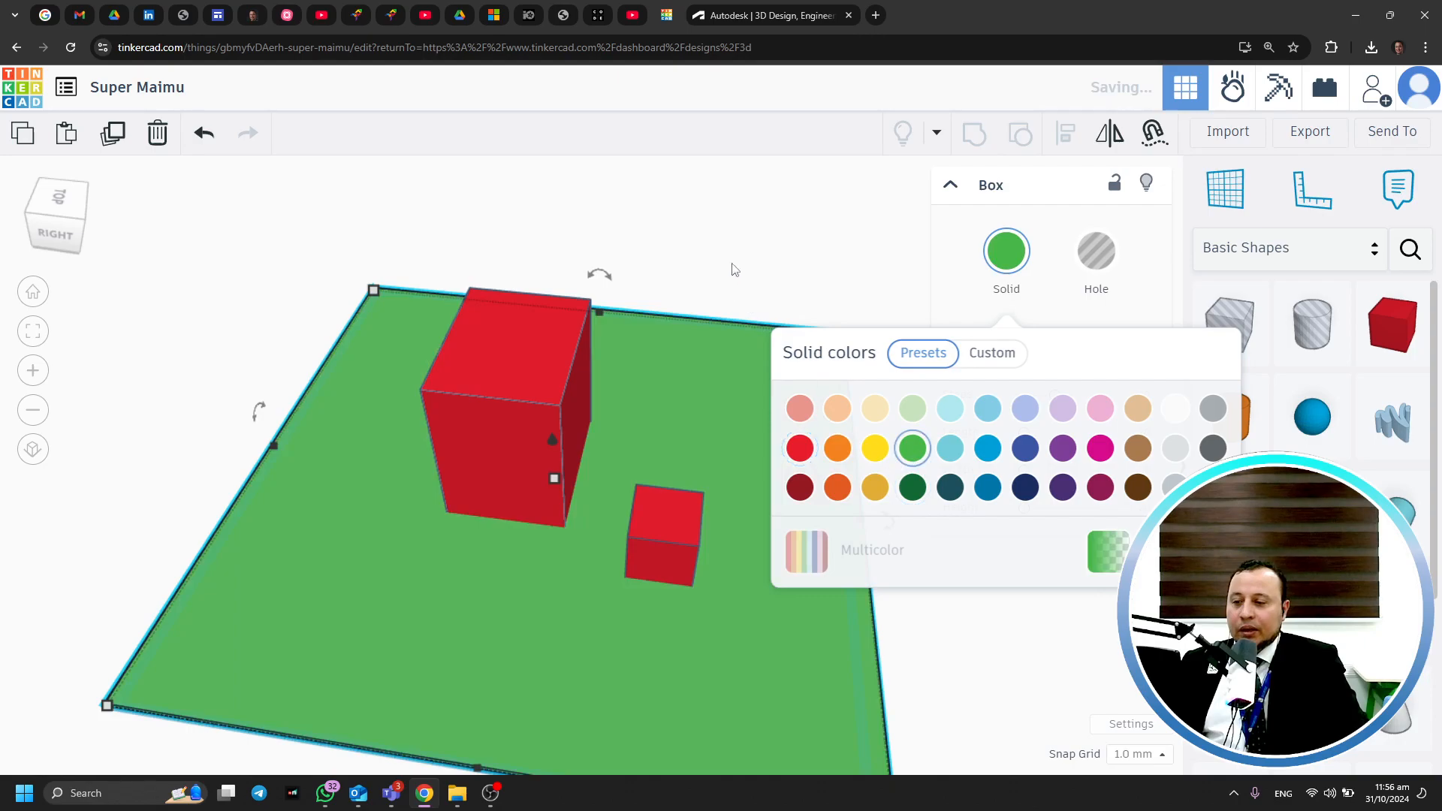
right_click_drag(718, 558, 891, 601)
right_click_drag(842, 504, 814, 539)
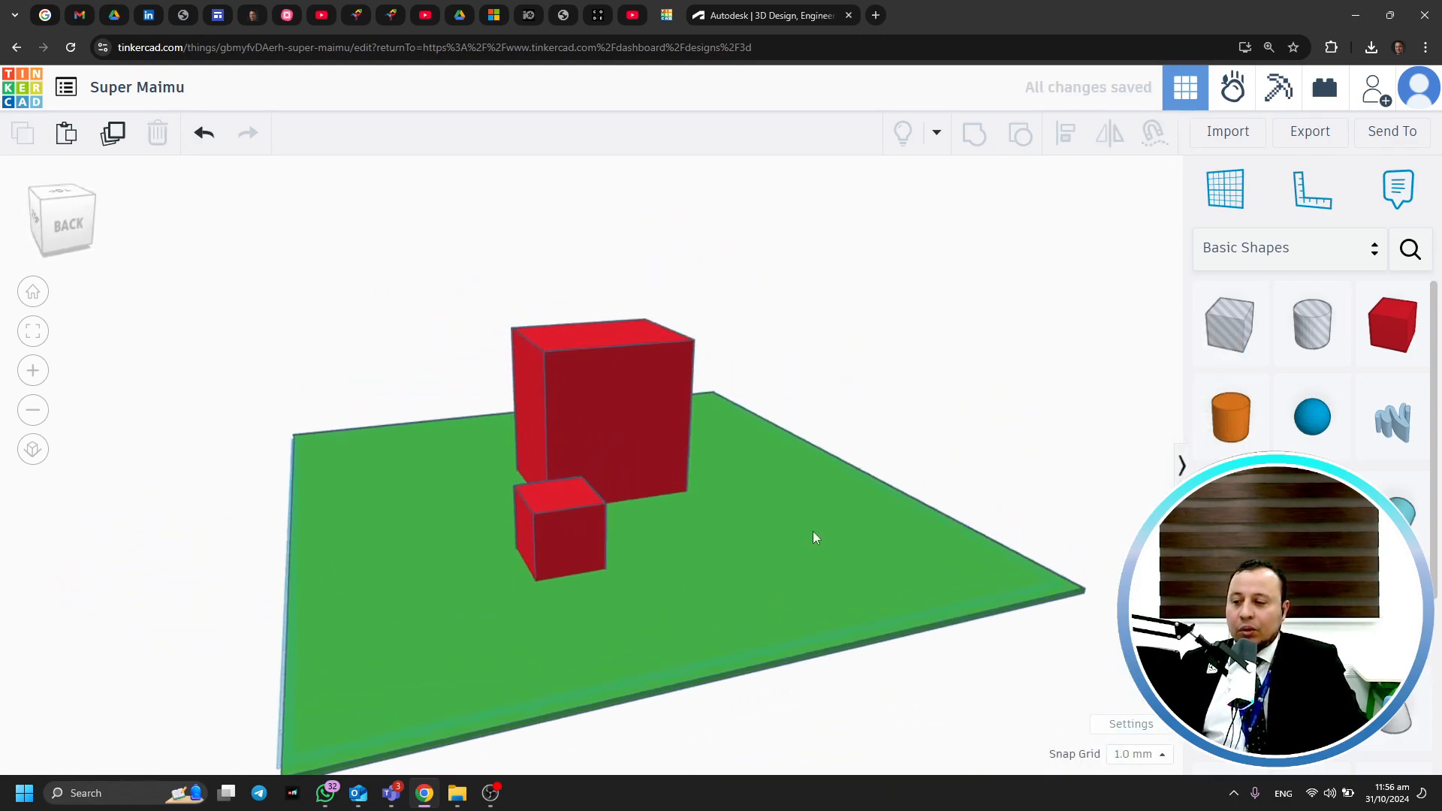
right_click_drag(935, 396, 926, 464)
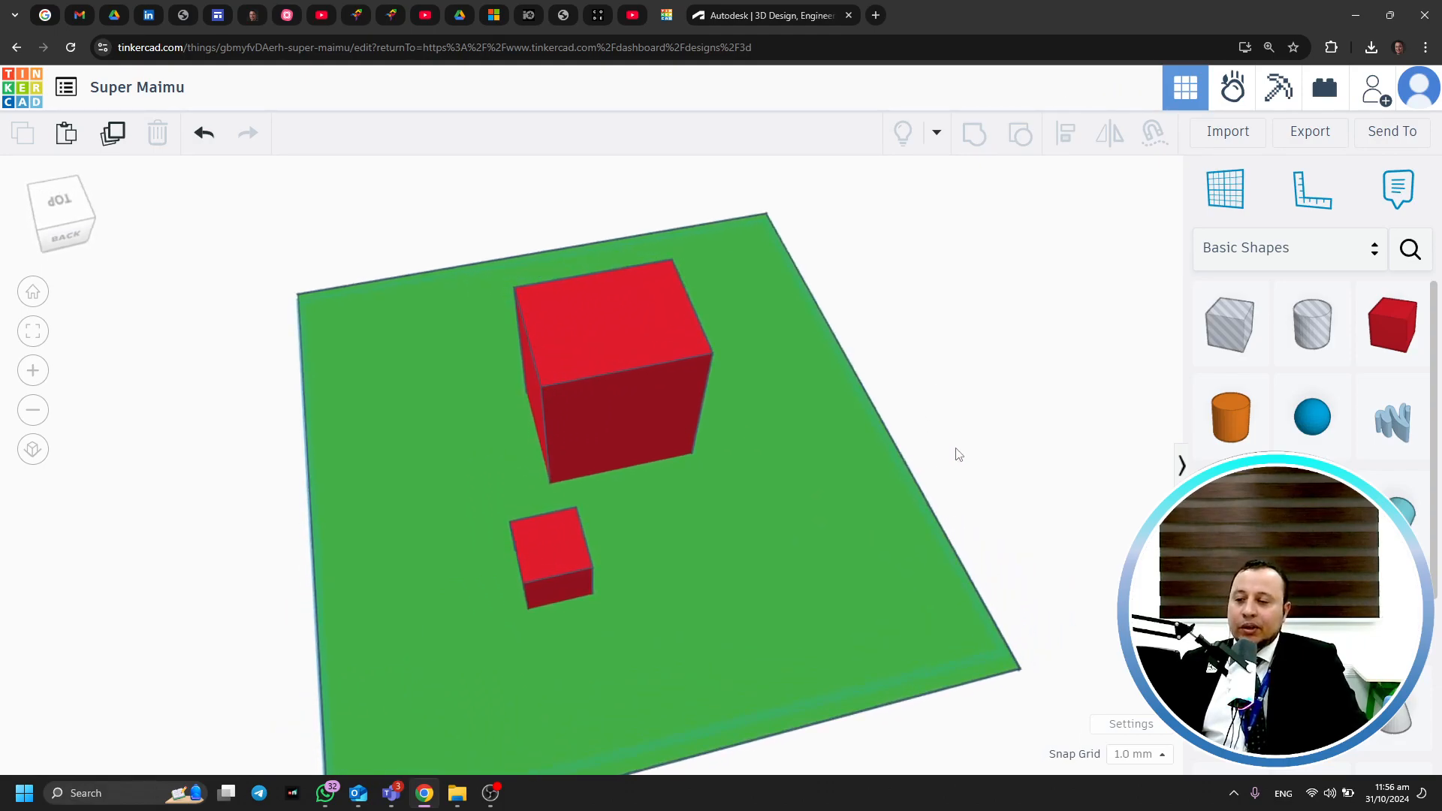
scroll(958, 454, "down", 1)
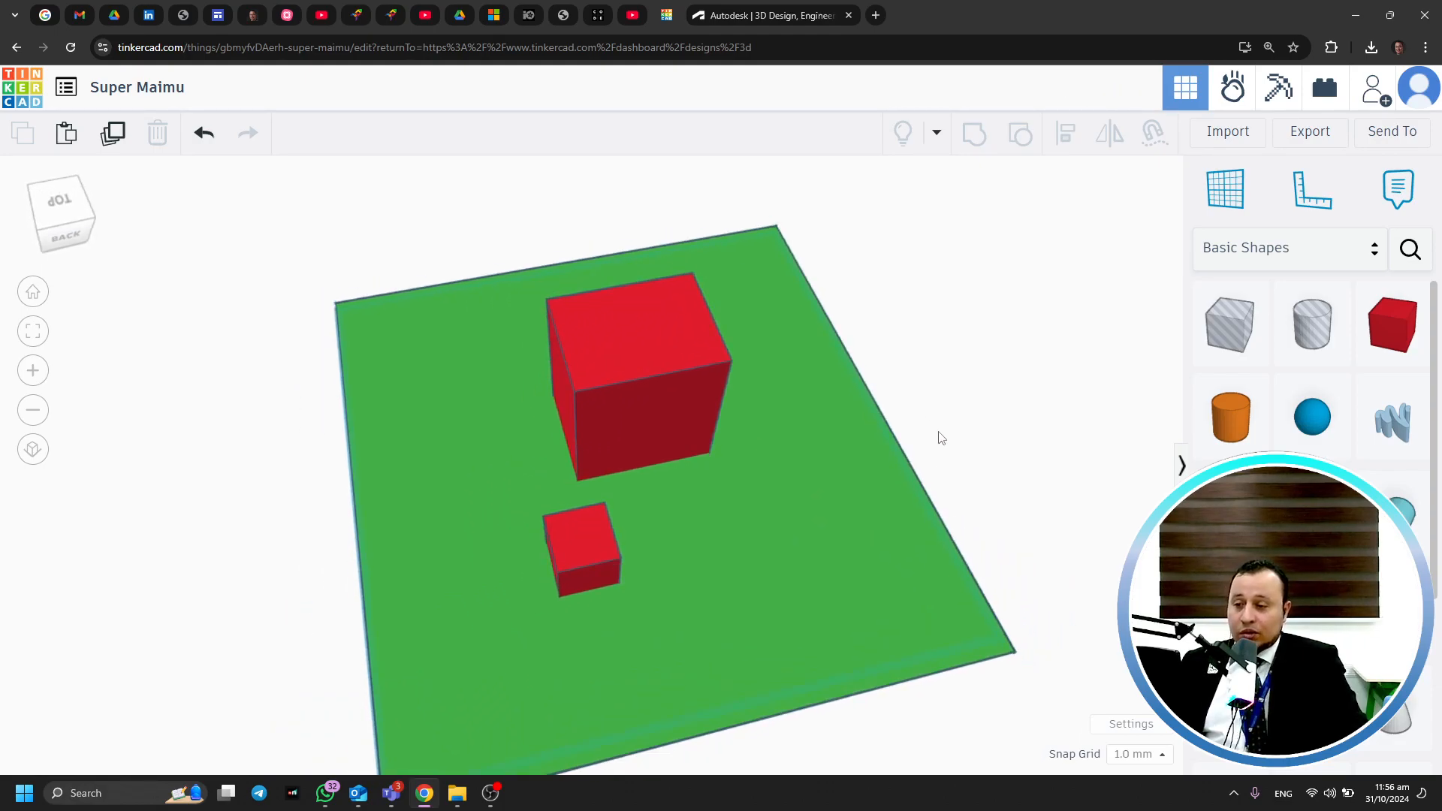
Return to the designs overview and open the copied house design with the green yard and red fence for editing
right_click_drag(1067, 440, 931, 517)
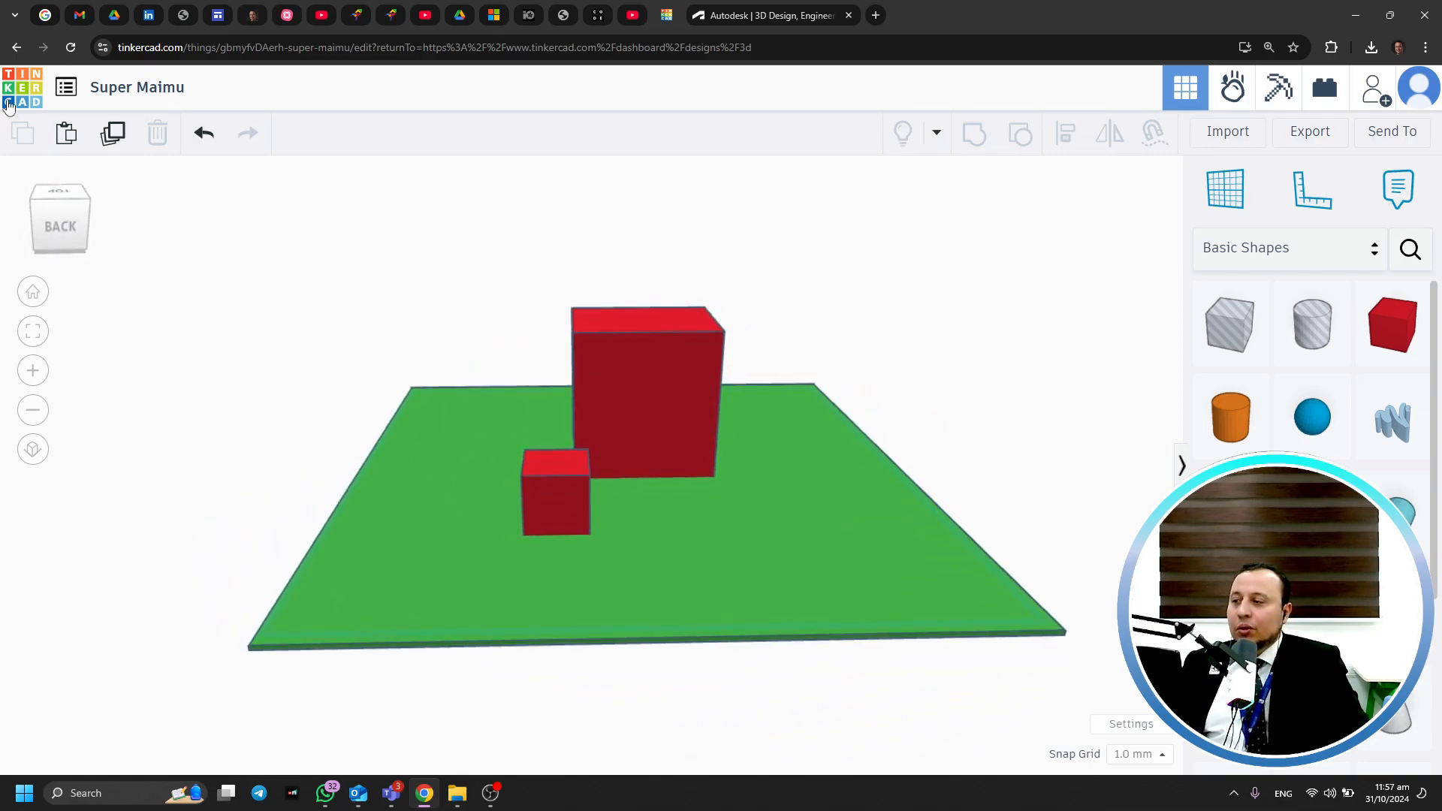
left_click(8, 105)
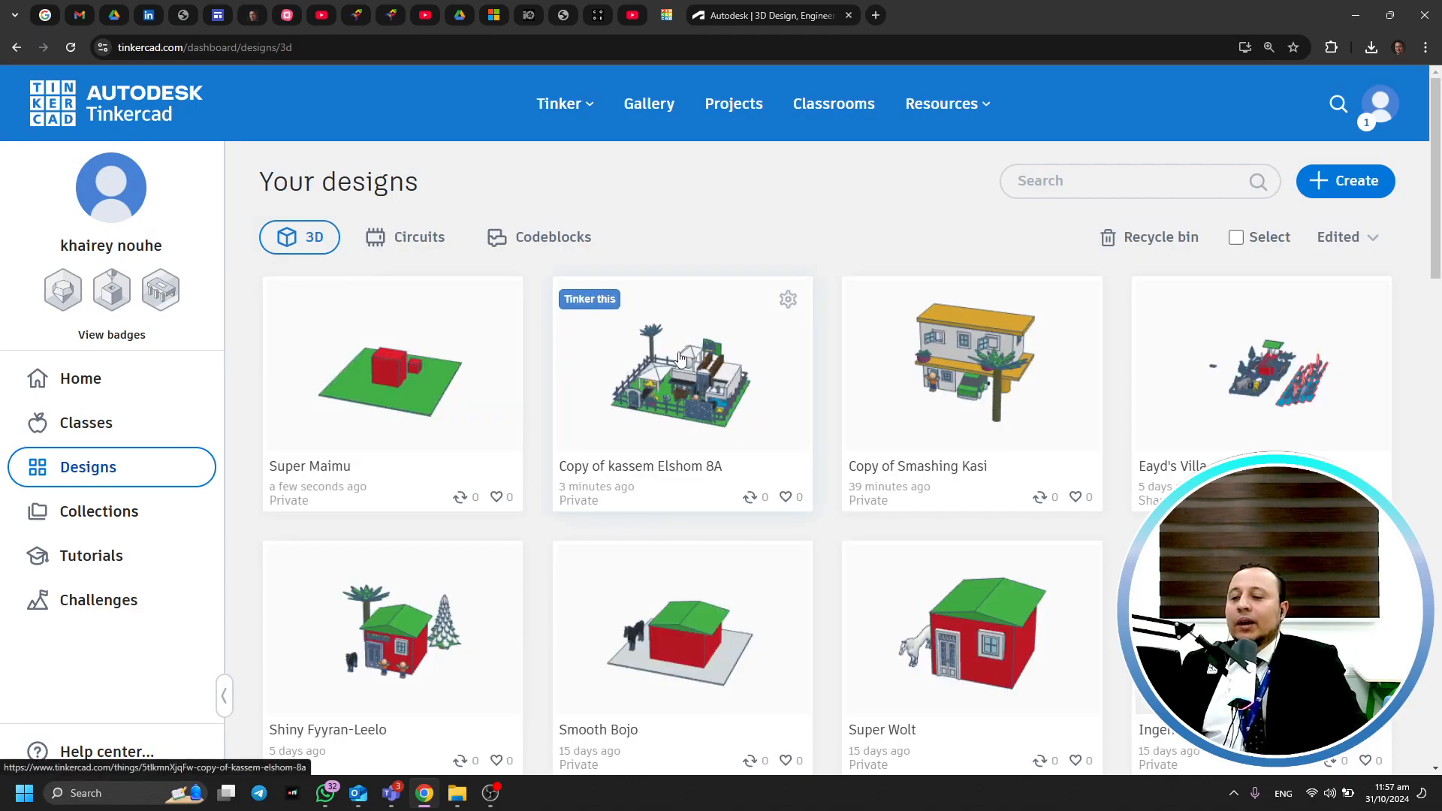
left_click(680, 358)
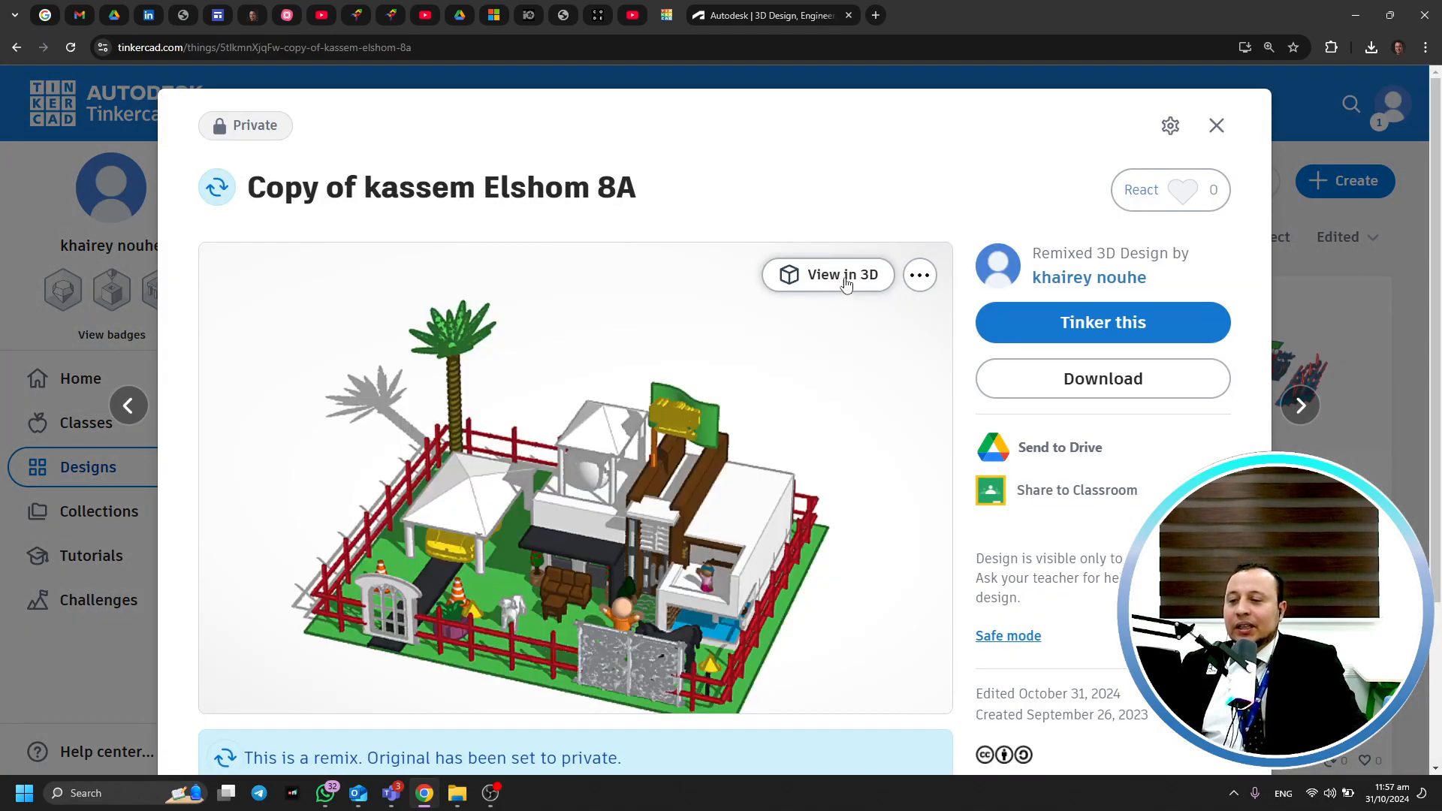
left_click(1114, 321)
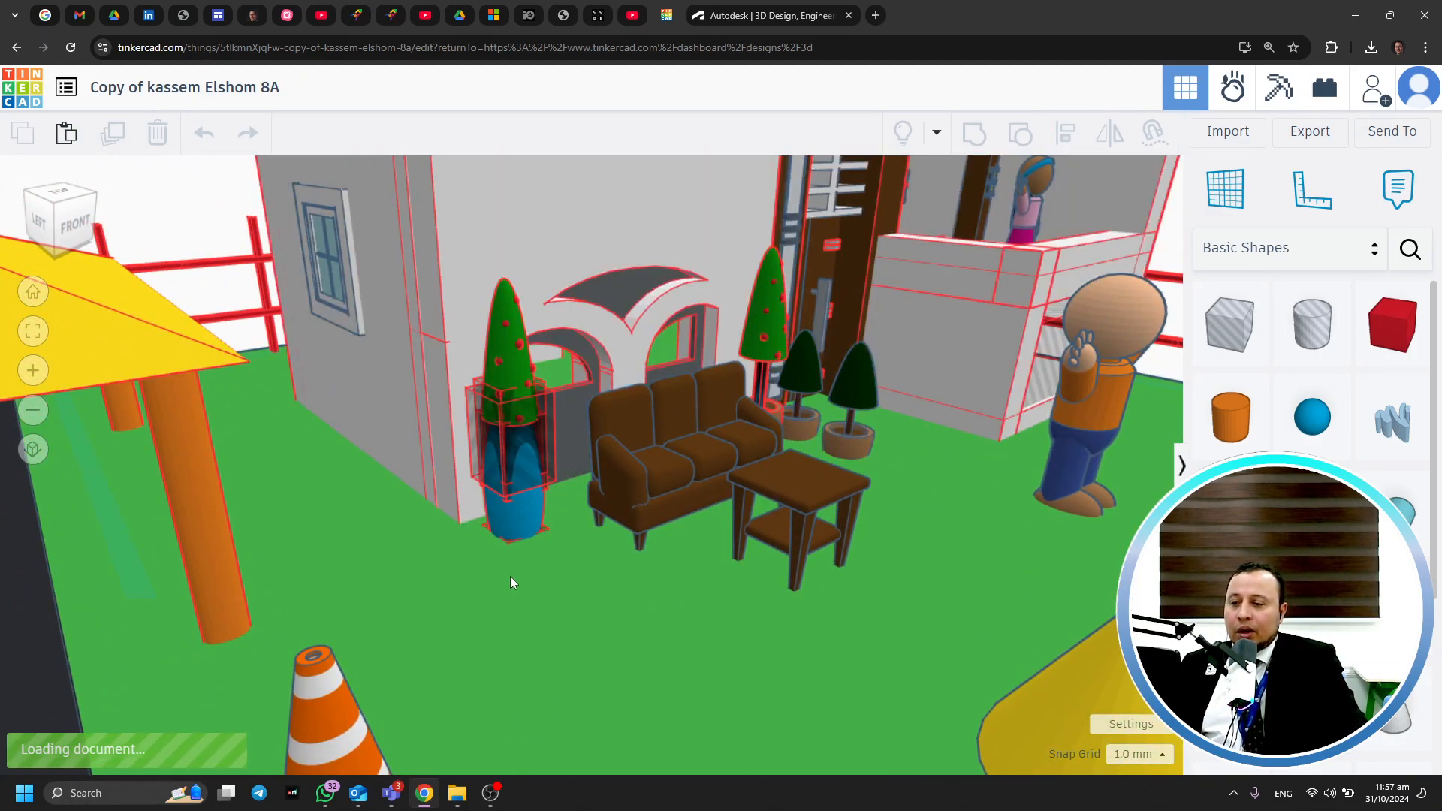
Examine the house's interior, going in through the front wall opening to the staircases
scroll(511, 578, "up", 2)
scroll(511, 575, "up", 2)
right_click_drag(511, 576, 583, 516)
scroll(639, 308, "up", 6)
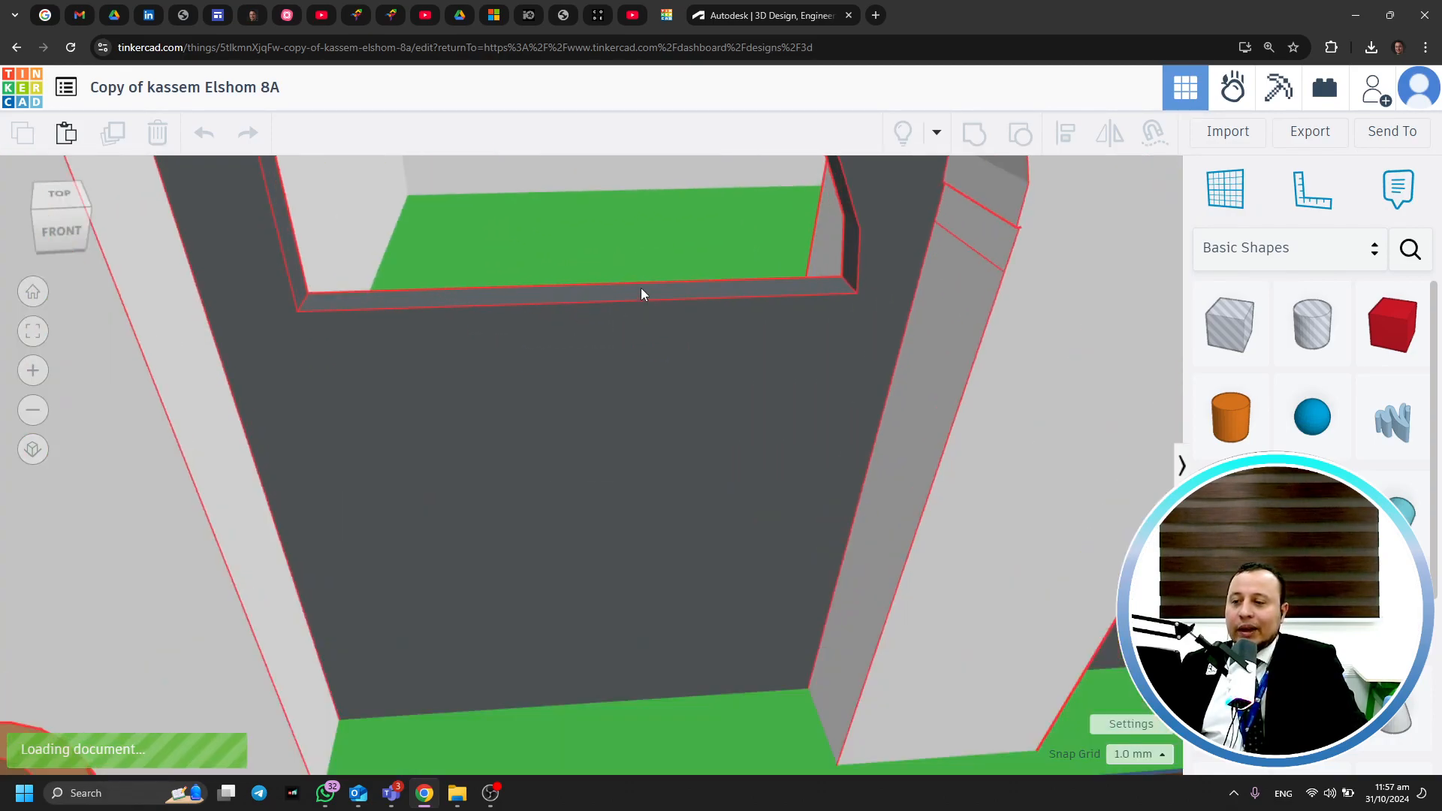
right_click_drag(646, 214, 1097, 449)
scroll(708, 546, "up", 3)
scroll(1010, 353, "up", 5)
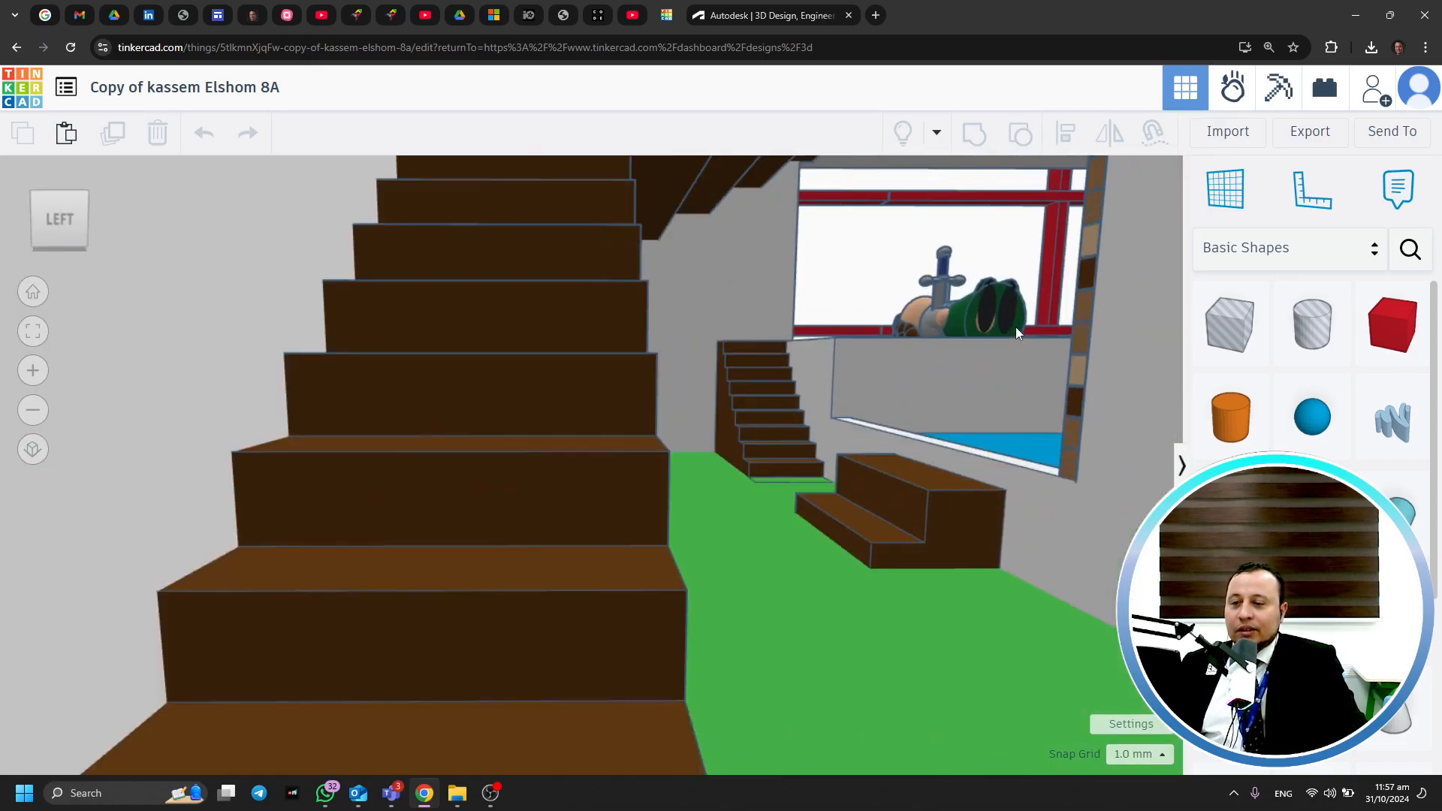
Examine the house from outside, including its side window, roof tank and front facade
right_click_drag(988, 322, 750, 554)
middle_click_drag(749, 554, 884, 511)
scroll(771, 508, "down", 5)
scroll(769, 508, "down", 8)
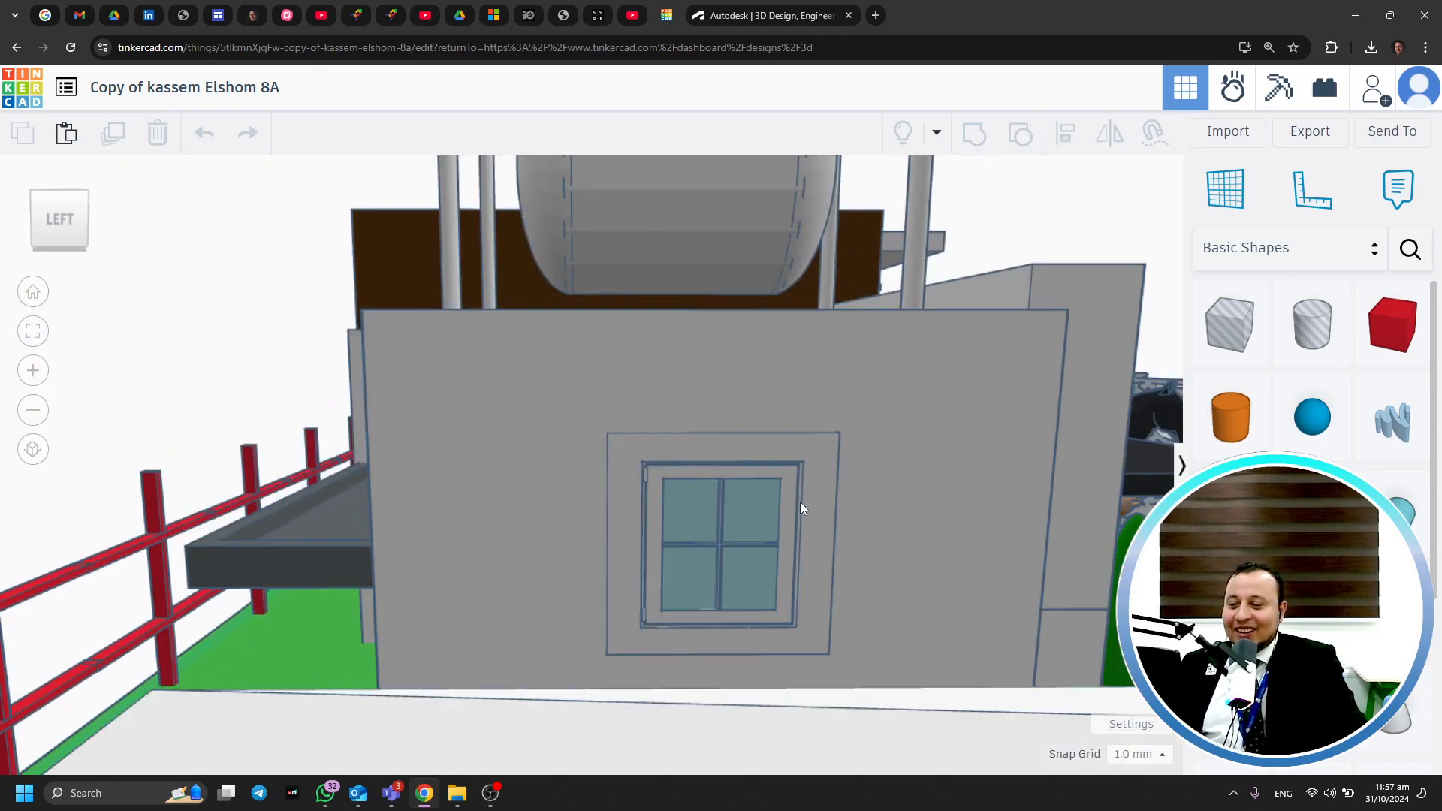
scroll(802, 489, "down", 3)
right_click_drag(864, 550, 729, 566)
scroll(753, 545, "down", 6)
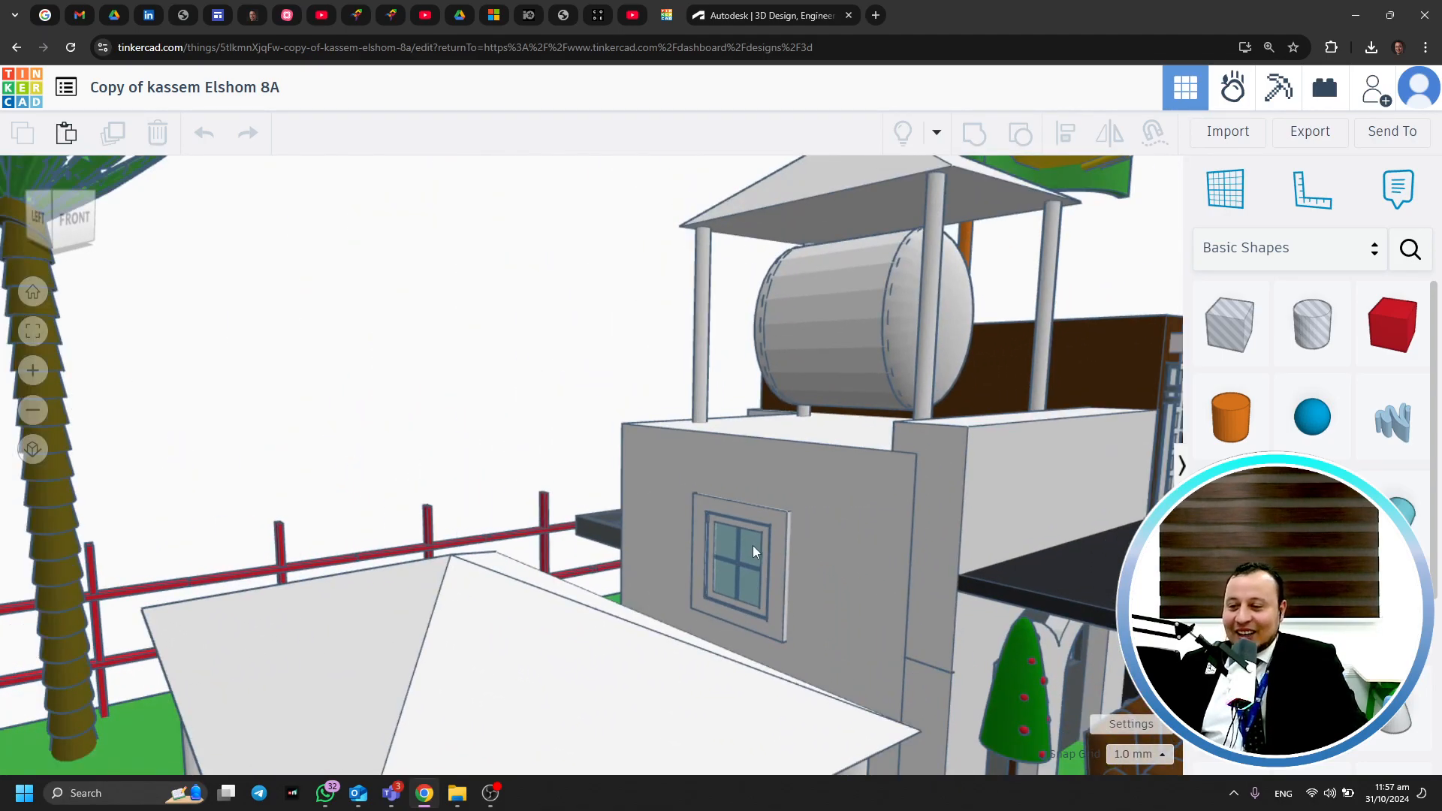
right_click_drag(841, 557, 978, 654)
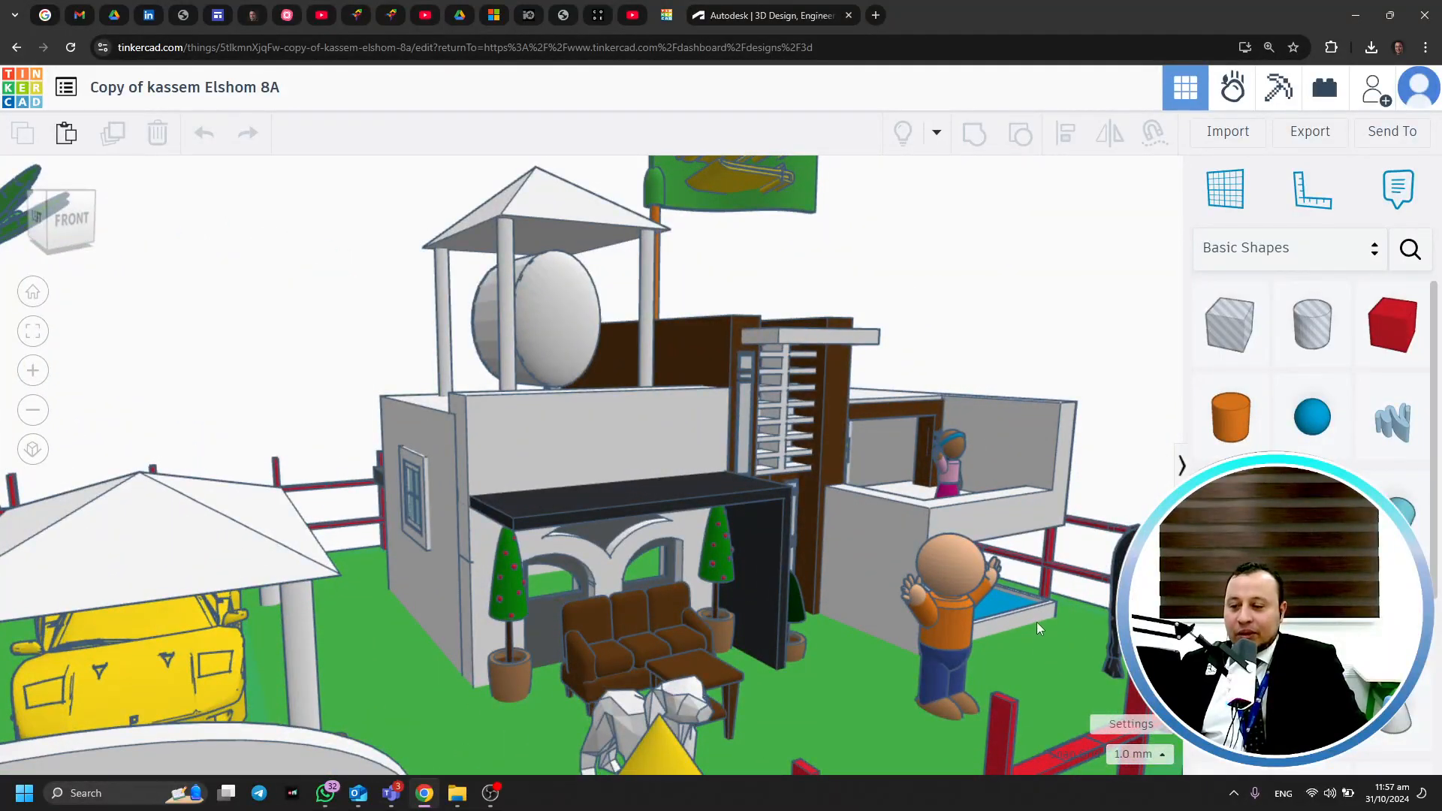
Examine the pool area beside the house up close and review the whole house with its yard
middle_click_drag(1037, 621, 709, 585)
right_click_drag(917, 553, 813, 583)
scroll(804, 563, "up", 6)
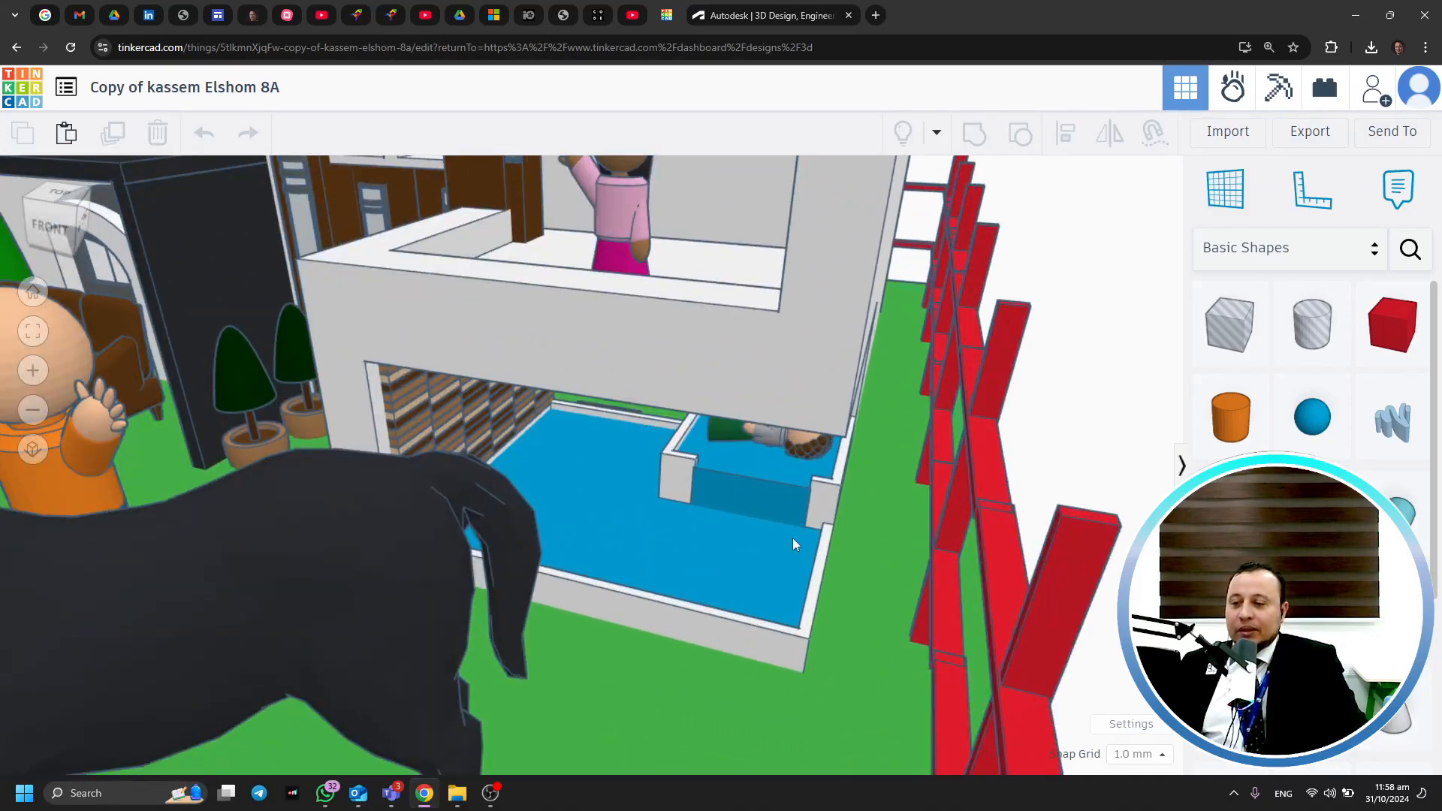
scroll(789, 533, "up", 8)
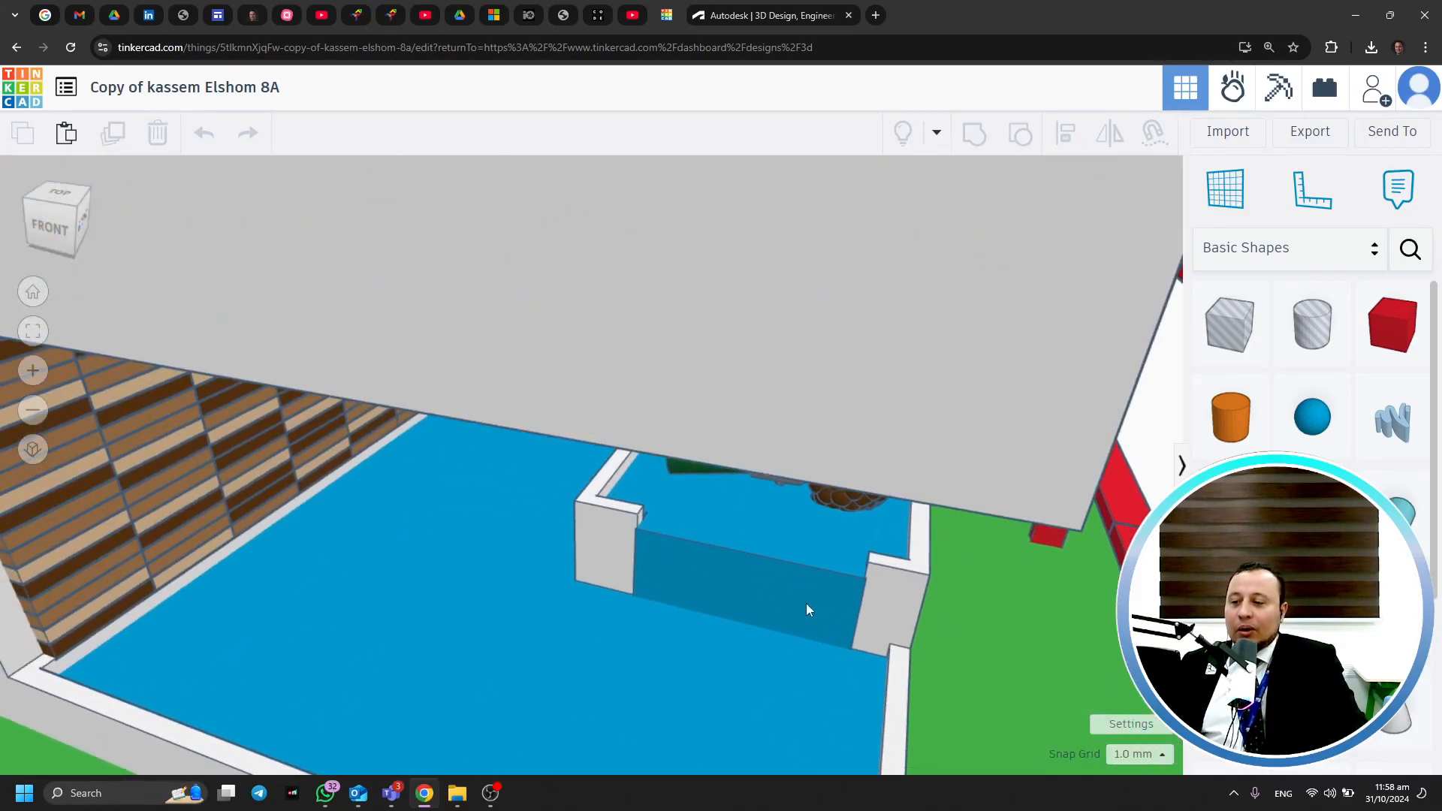
right_click_drag(807, 605, 1105, 577)
scroll(905, 524, "down", 10)
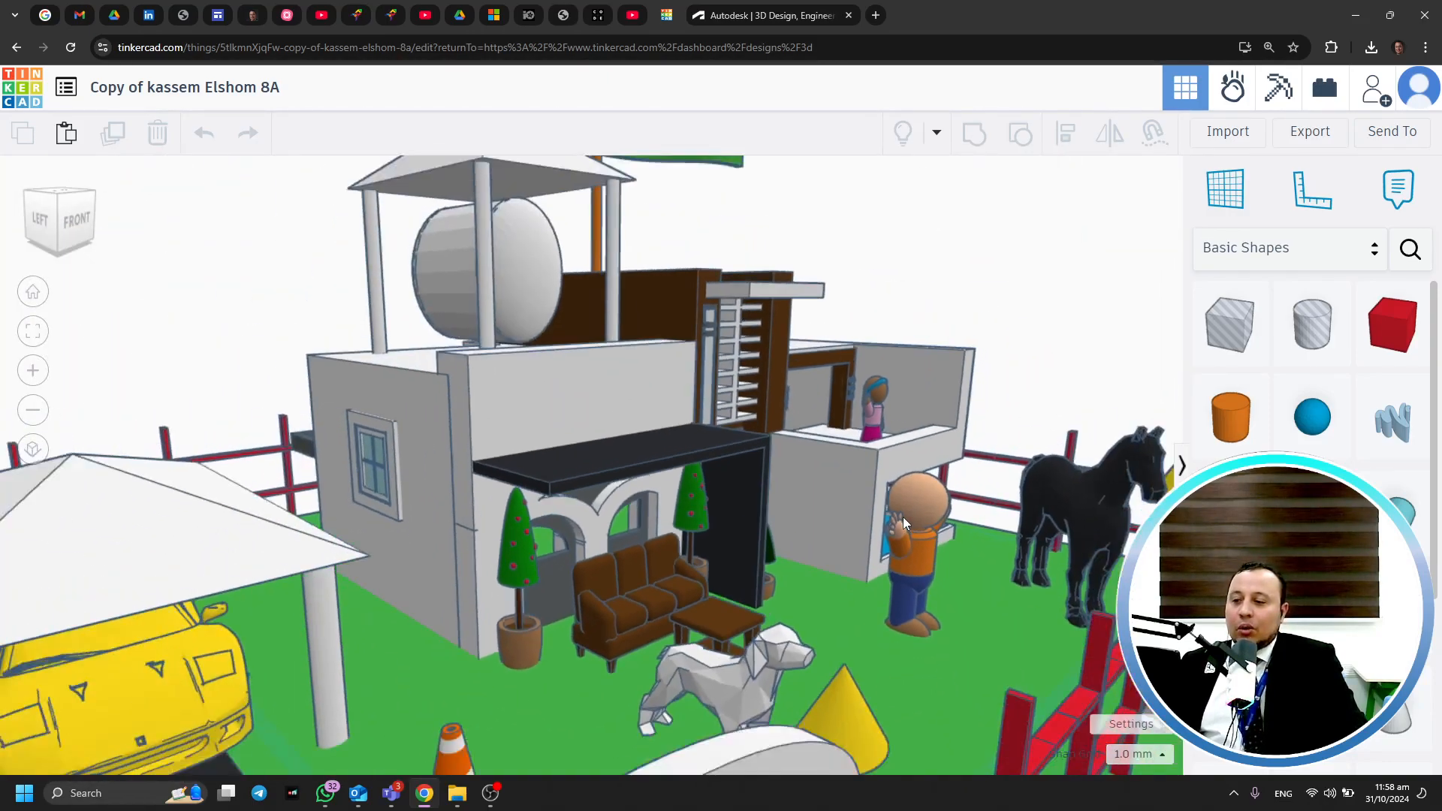
scroll(903, 517, "down", 10)
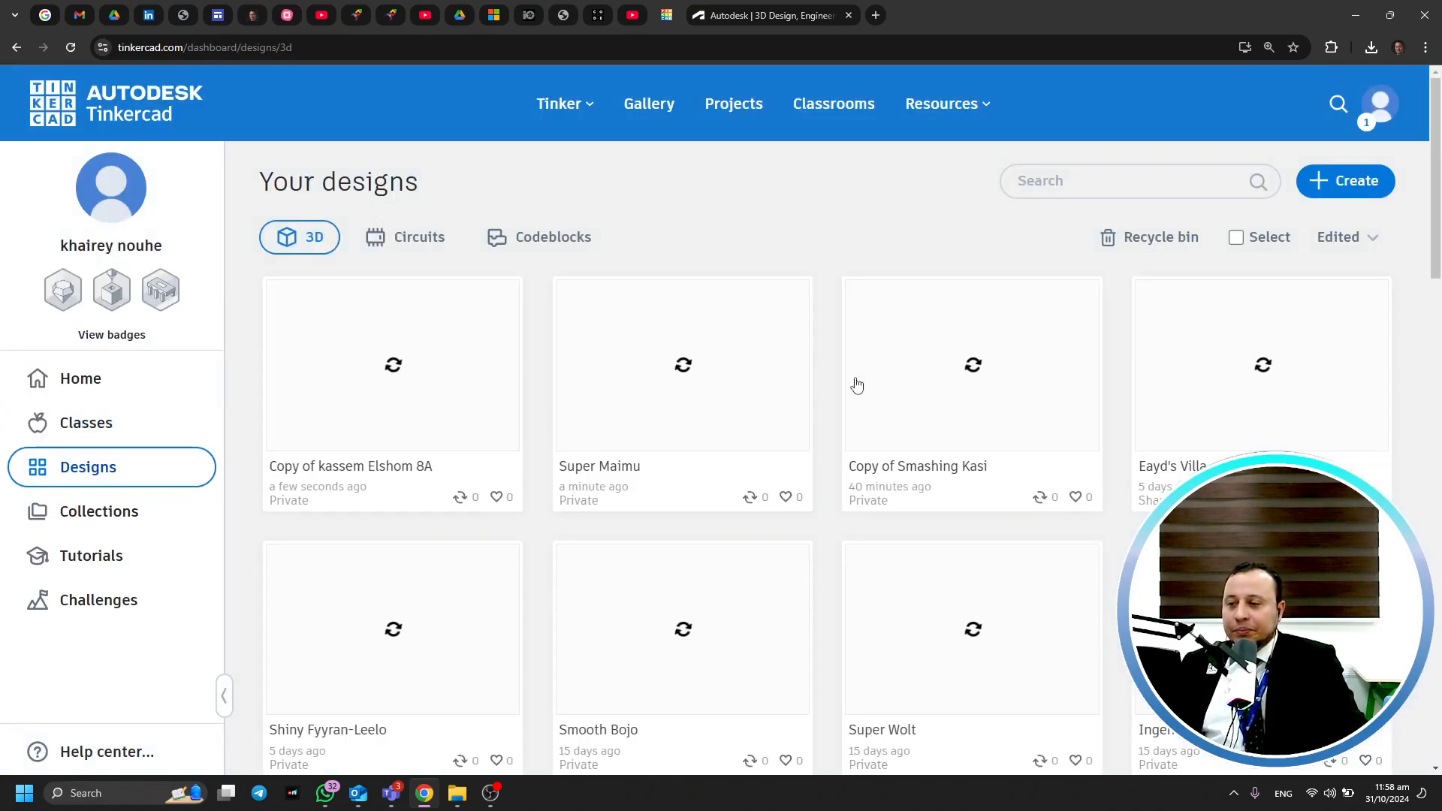
Reopen the Super Maimu design for editing and delete its green ground slab
left_click(661, 379)
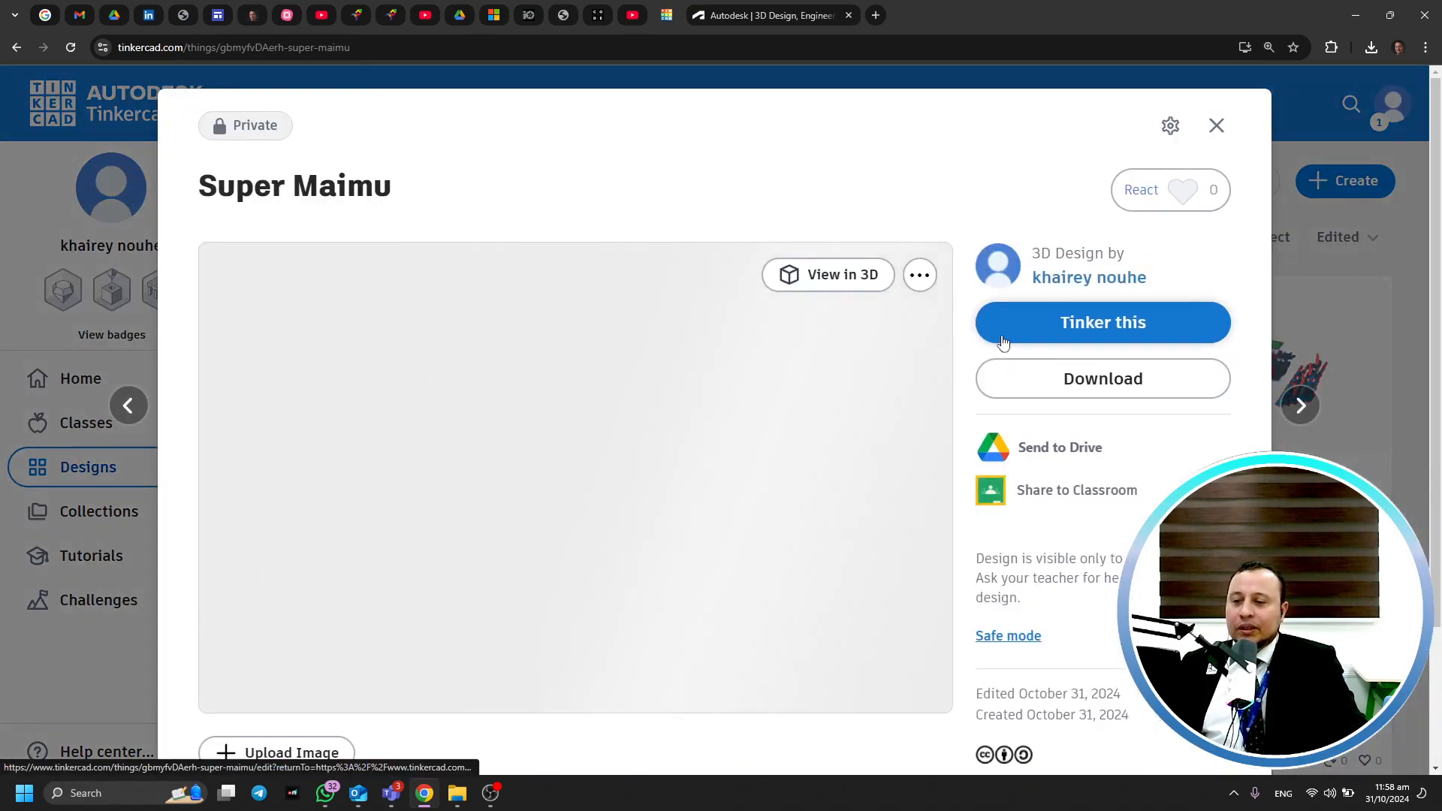
left_click(1023, 323)
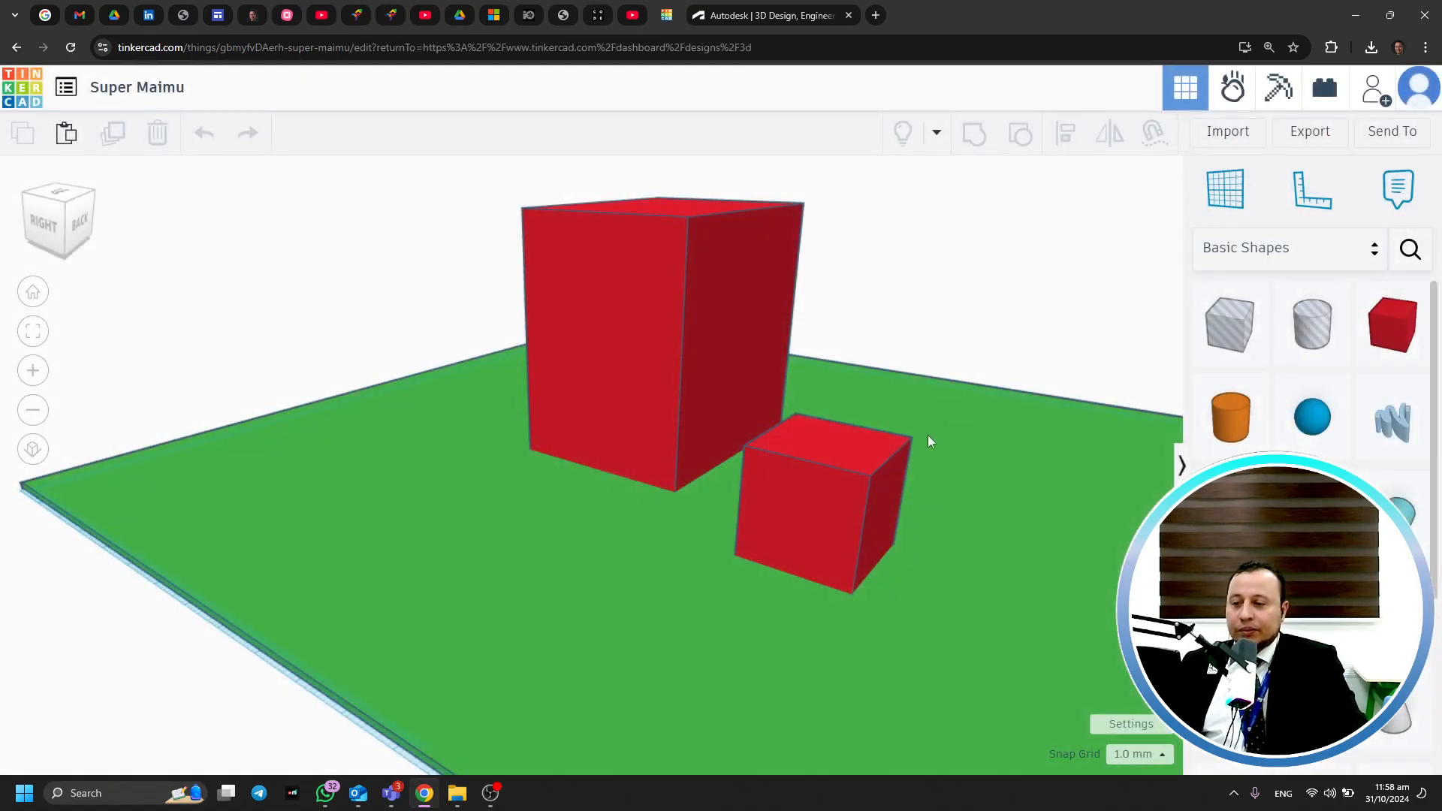
left_click(930, 437)
key("Delete")
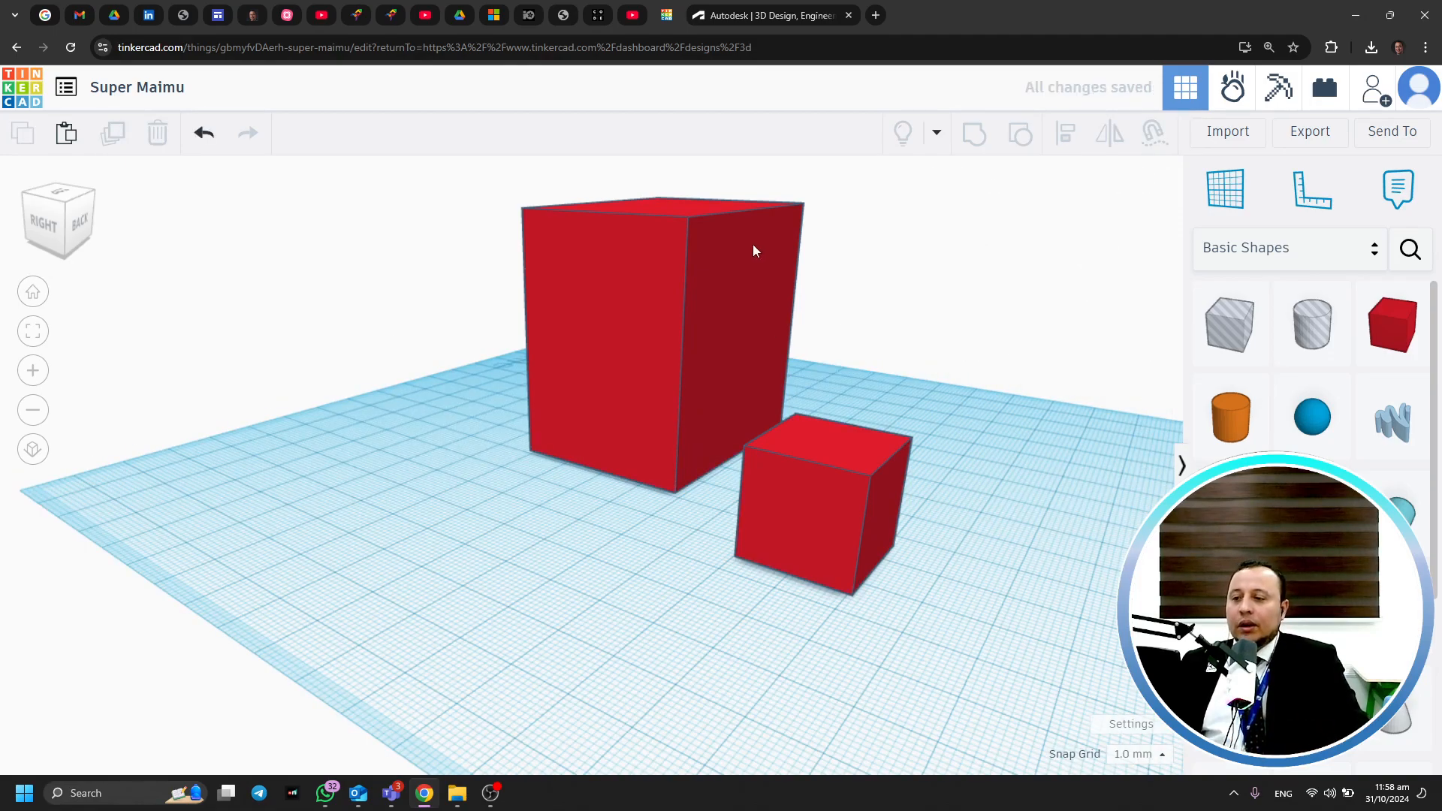
Delete the large and the small red box to empty the workplane
left_click(753, 248)
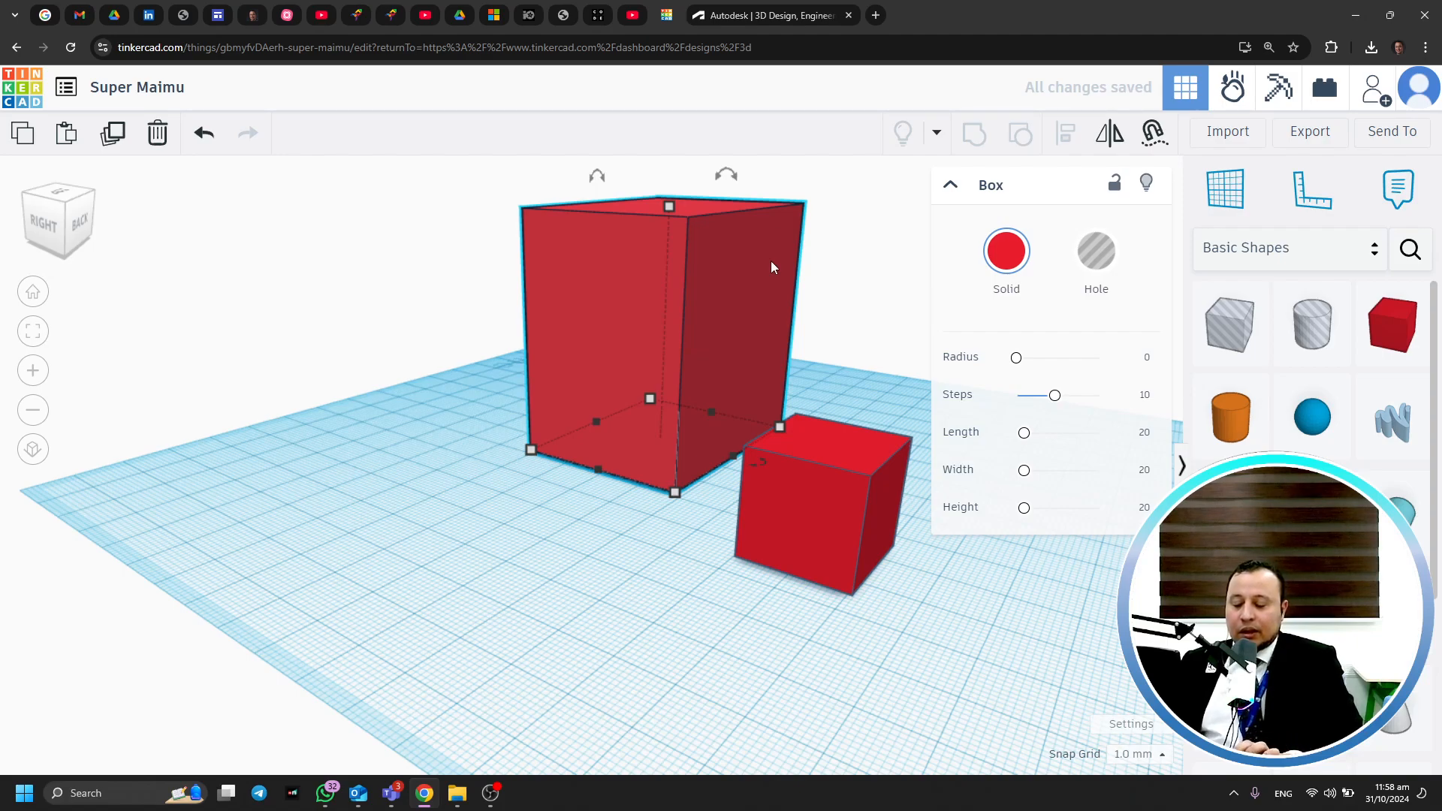
key("Delete")
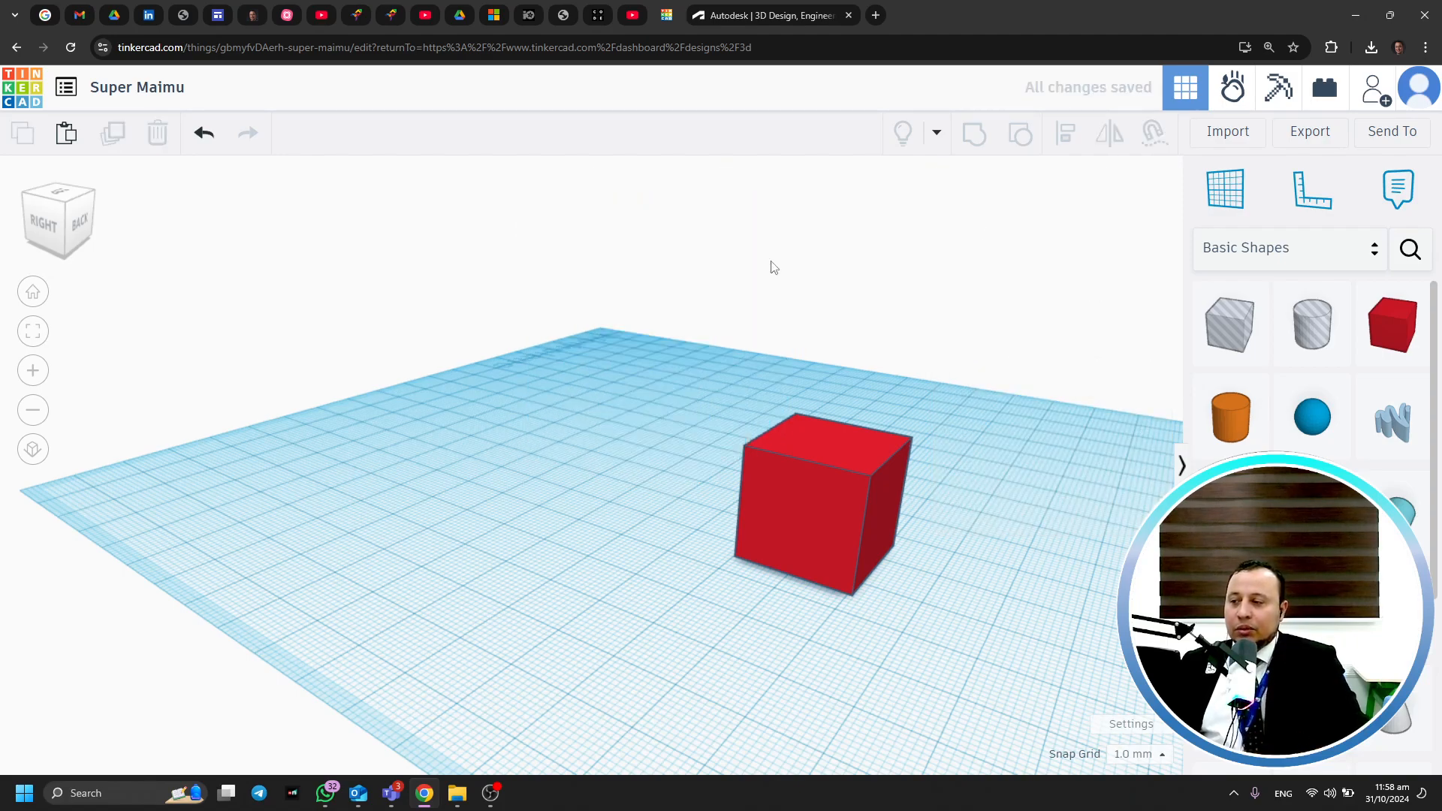
left_click(796, 496)
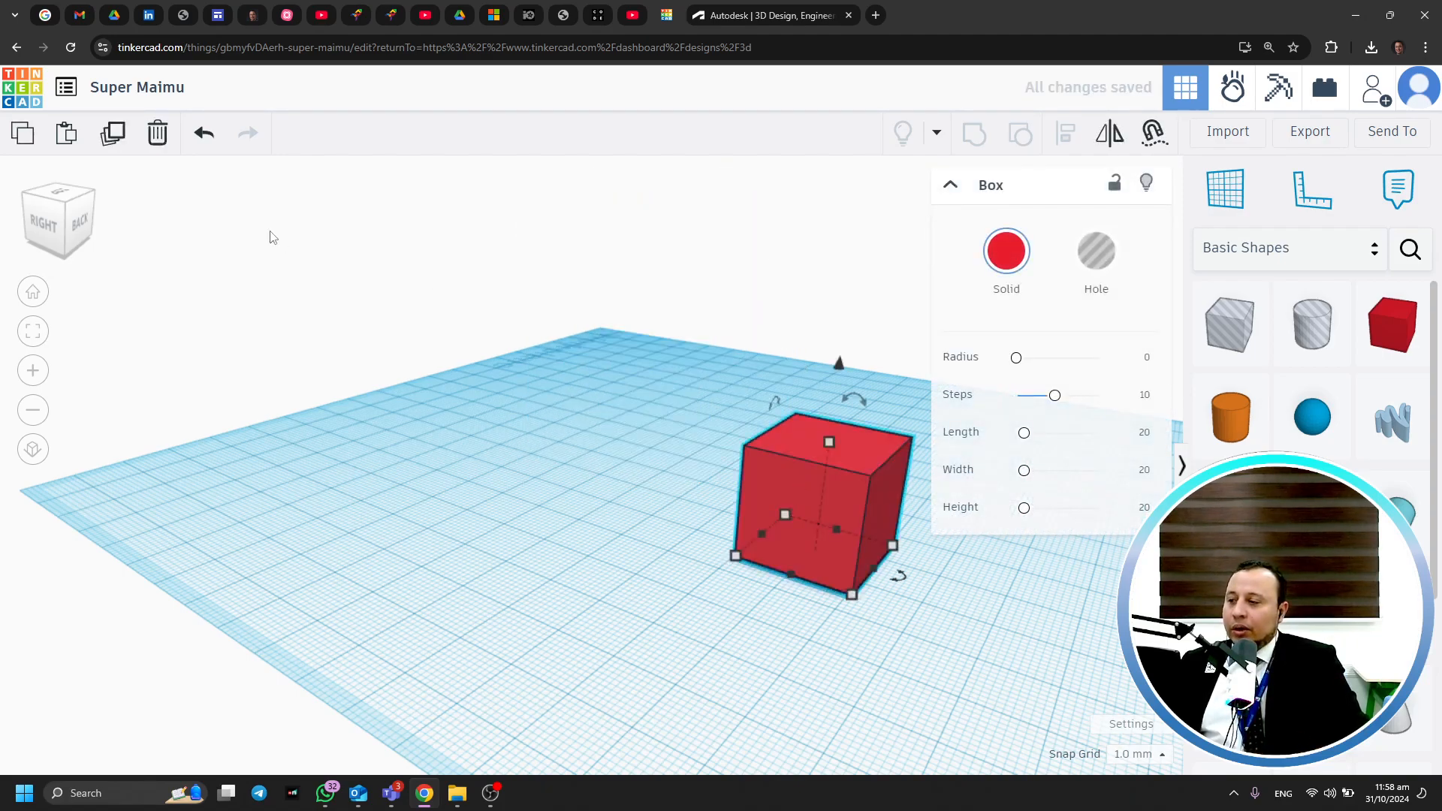
left_click(159, 135)
Place a new red box near the middle of the empty workplane and deselect it
right_click_drag(609, 290, 547, 453)
middle_click_drag(546, 452, 728, 452)
right_click_drag(729, 453, 724, 476)
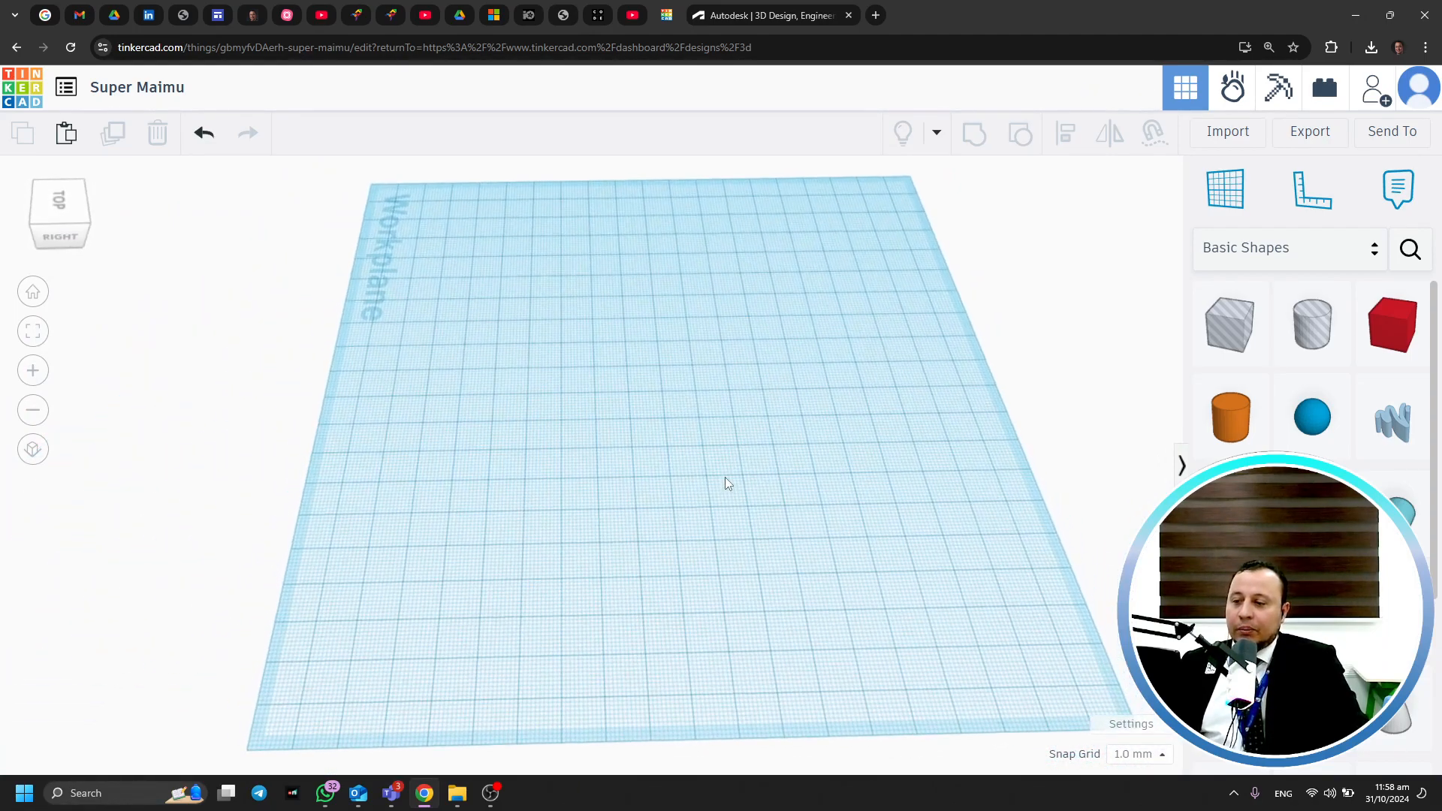
left_click(1397, 327)
left_click(683, 440)
left_click(854, 512)
right_click_drag(854, 511, 885, 609)
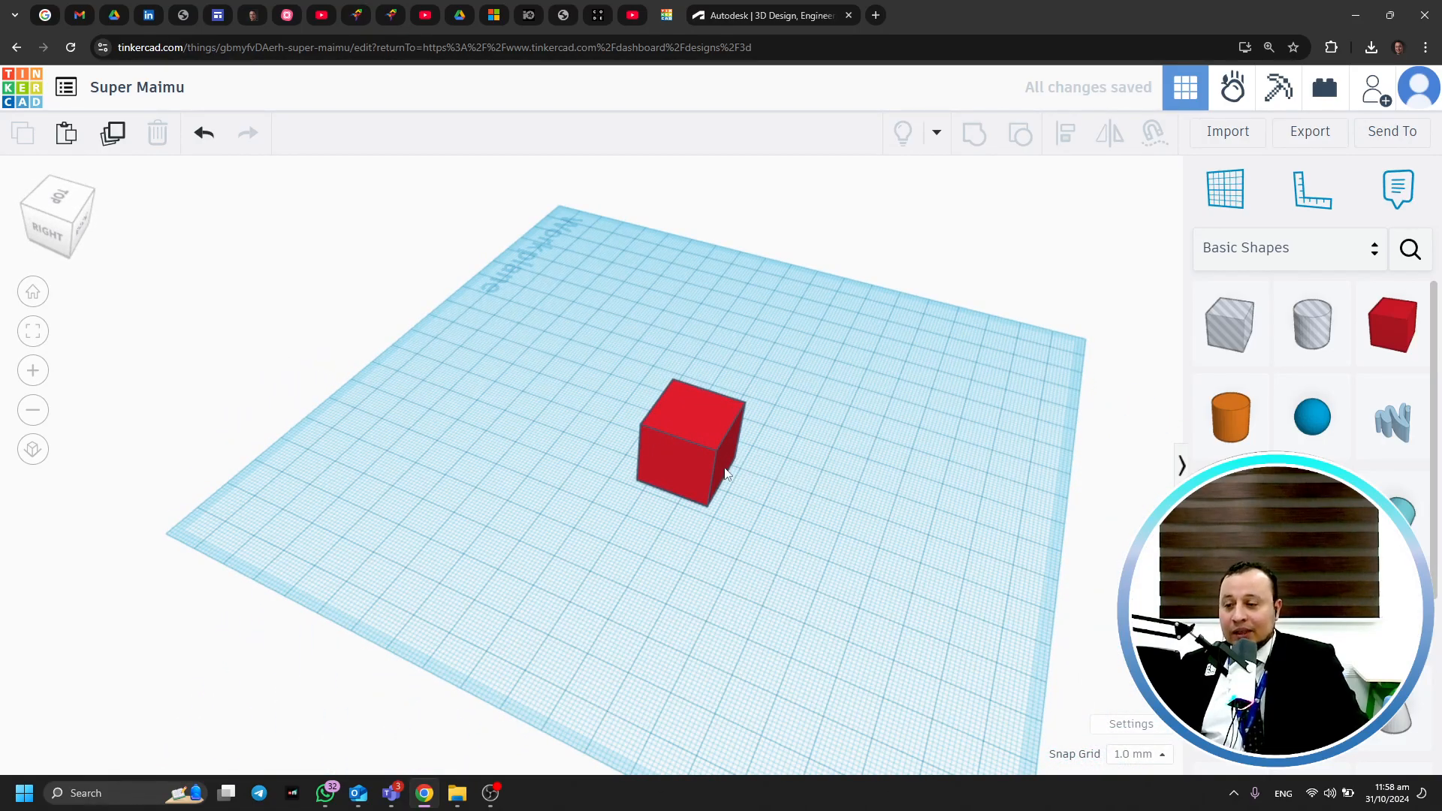
Enlarge the red box's base by its corners and increase its height to form a large block
left_click(685, 473)
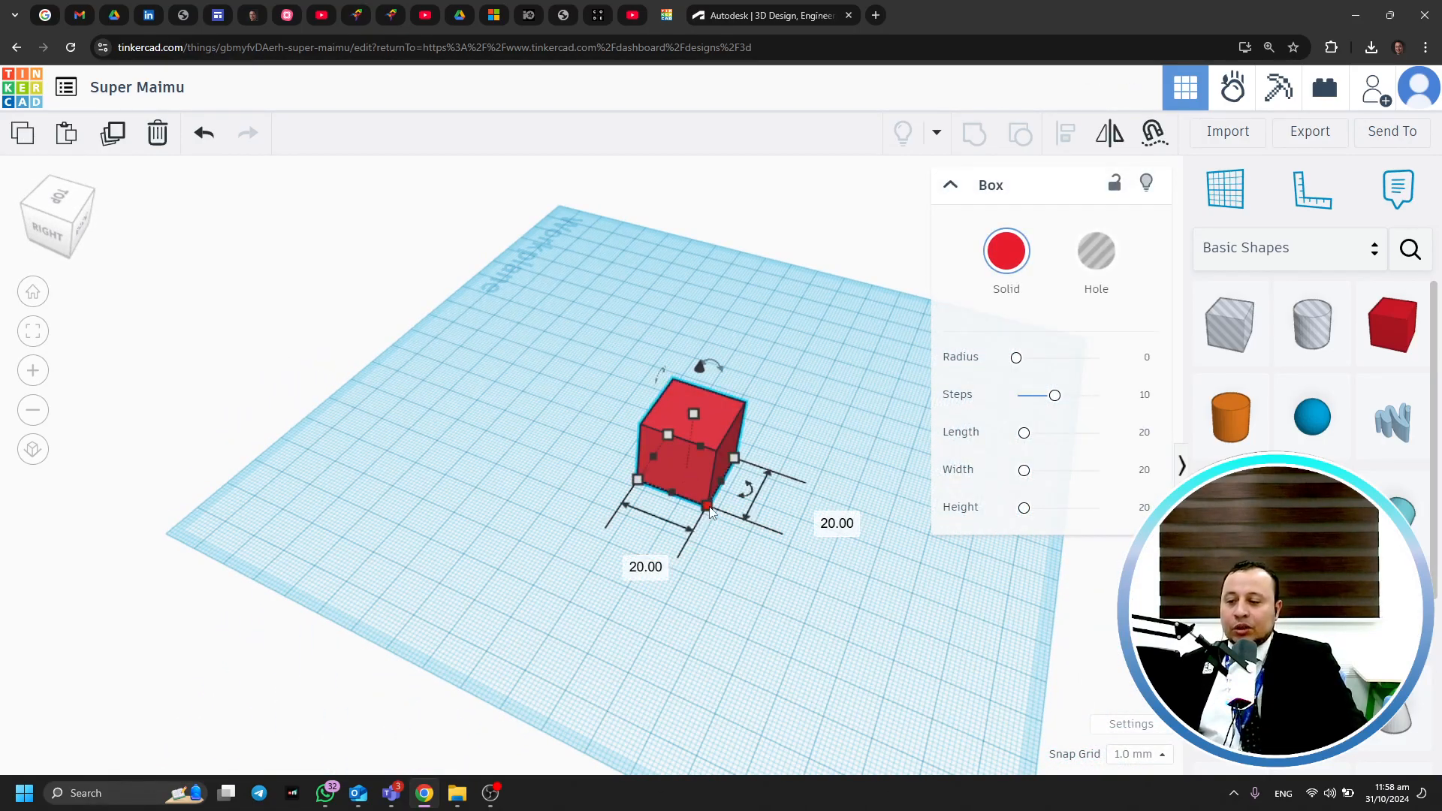
left_click_drag(711, 513, 766, 583)
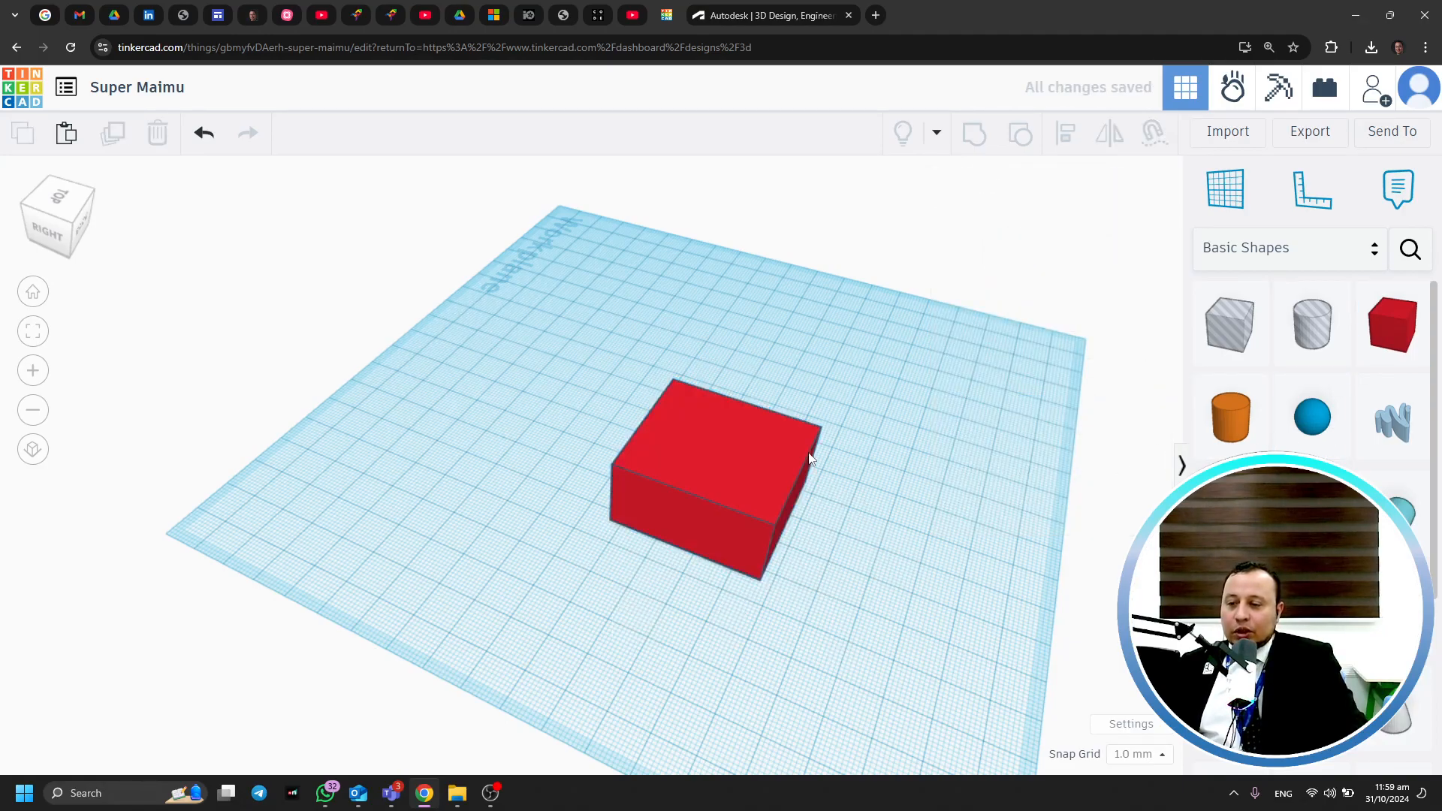
right_click_drag(868, 513, 702, 467)
left_click(755, 389)
left_click_drag(694, 486, 650, 586)
left_click_drag(702, 408, 717, 337)
Lift the large red box slightly above the workplane and deselect it
right_click_drag(758, 425, 744, 378)
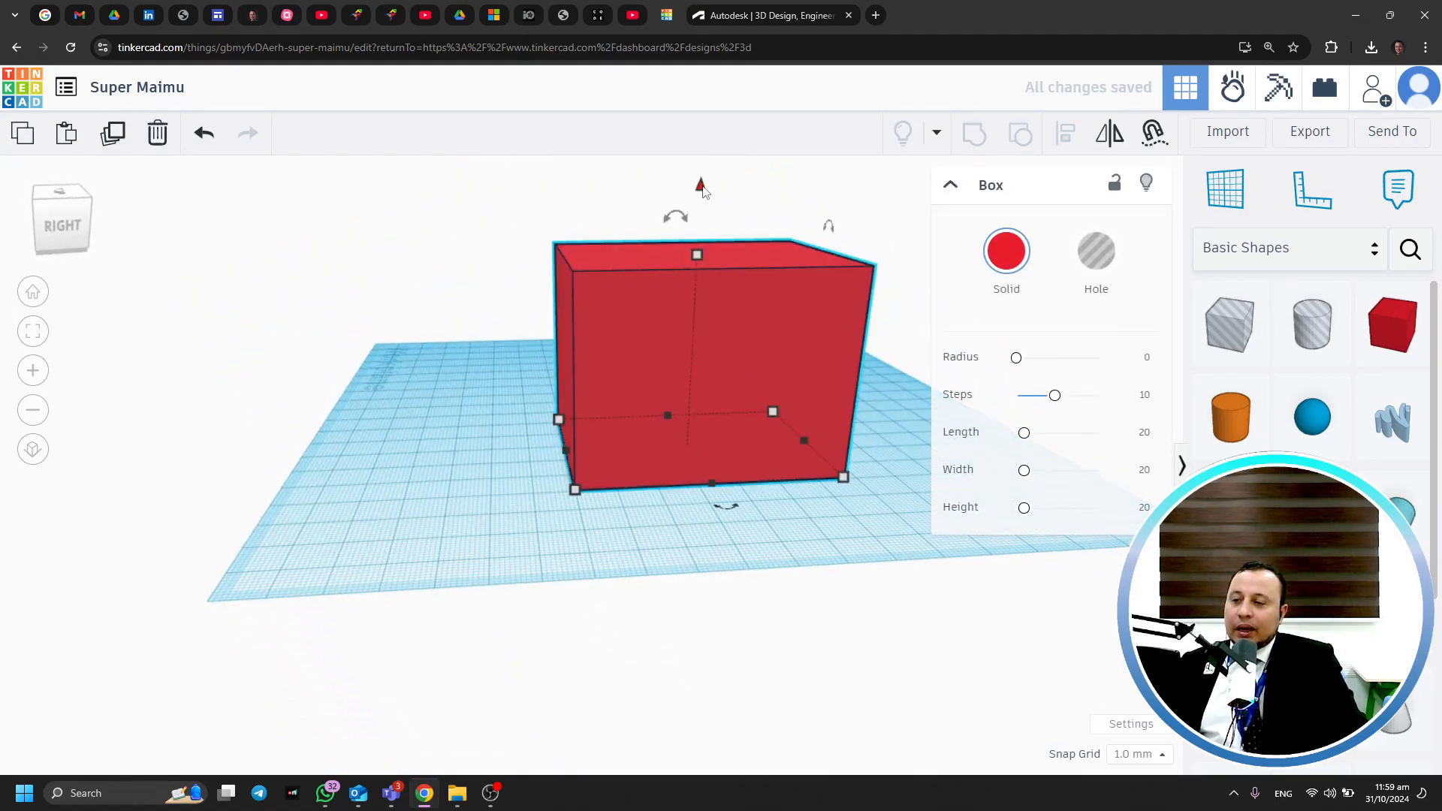
mouse_move(703, 188)
left_mouse_down()
mouse_move(706, 148)
mouse_move(723, 209)
mouse_move(713, 197)
left_mouse_up()
left_click(390, 340)
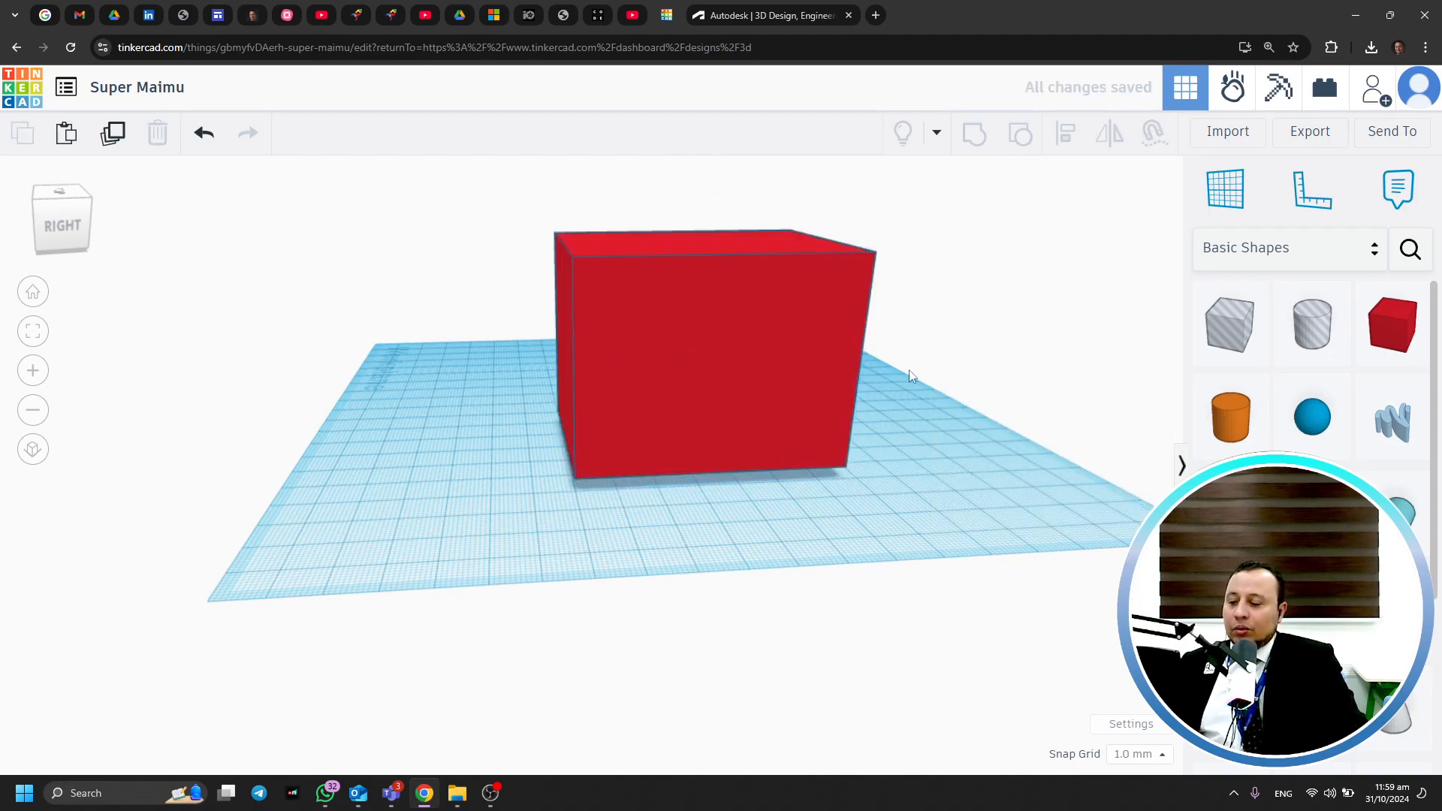
right_click_drag(875, 350, 637, 347)
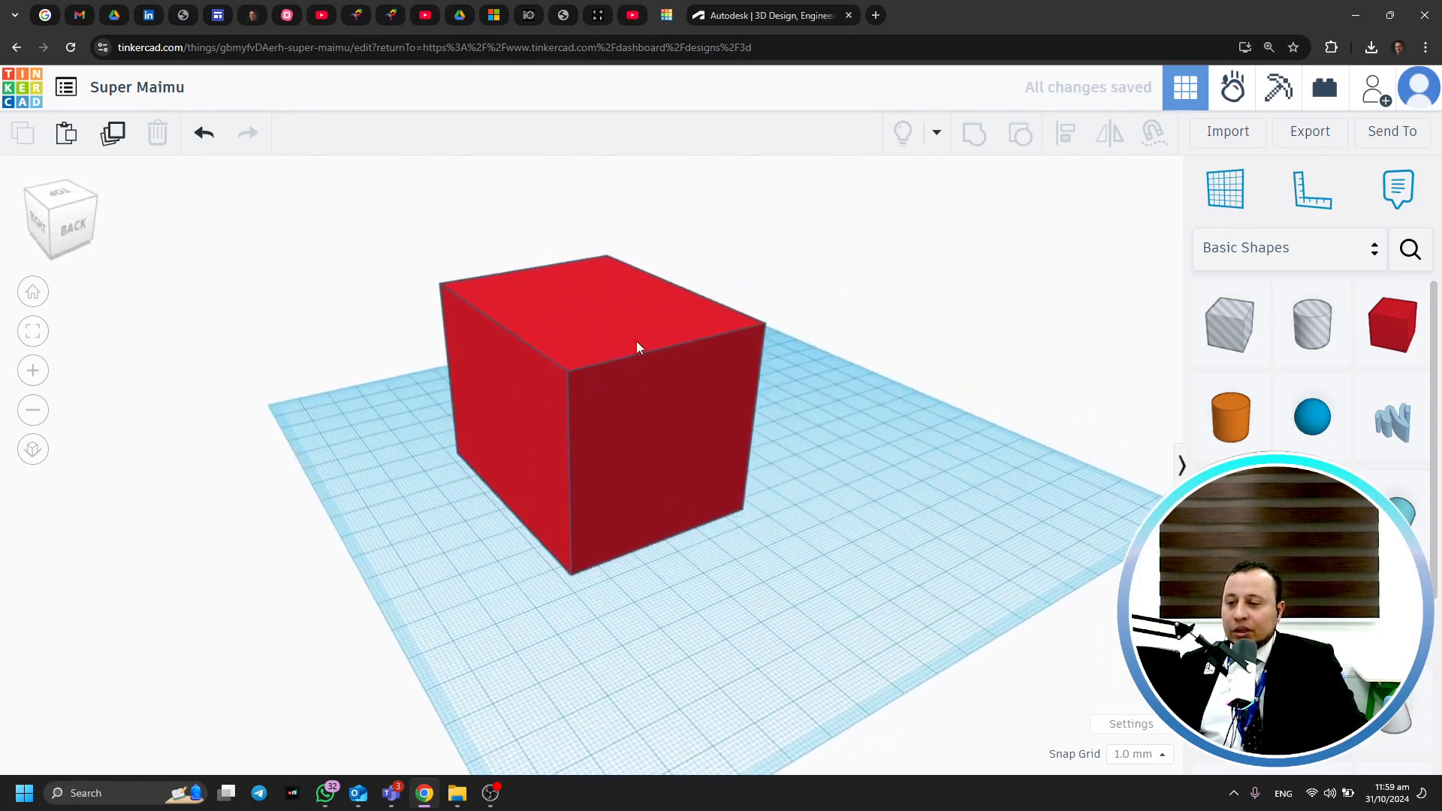
Try tilting the red box about its two horizontal axes and rotate it 91° about its vertical axis
left_click(637, 347)
mouse_move(686, 264)
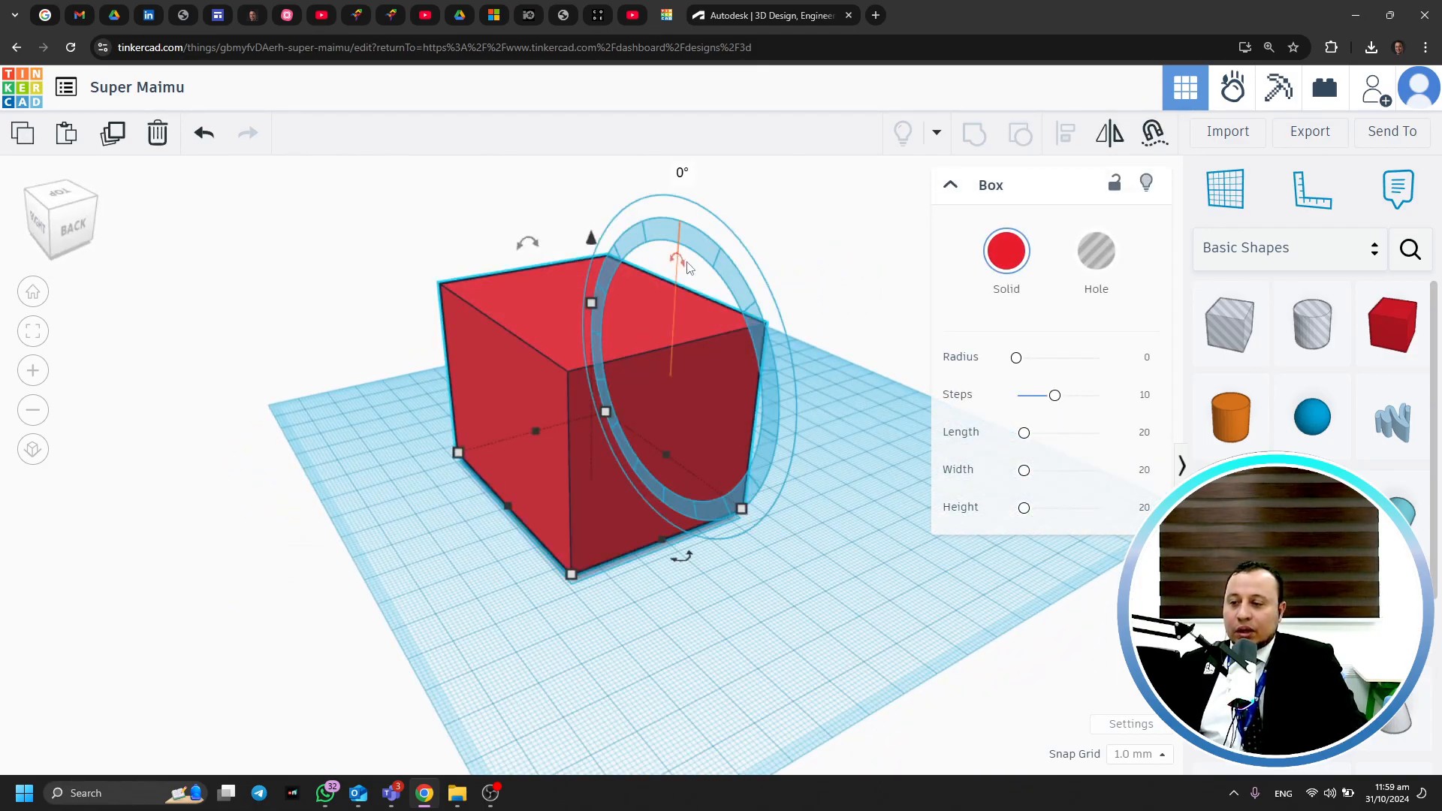
mouse_move(685, 263)
left_mouse_down()
mouse_move(658, 228)
mouse_move(696, 305)
mouse_move(687, 285)
left_mouse_up()
mouse_move(529, 243)
left_mouse_down()
mouse_move(593, 212)
mouse_move(557, 243)
left_mouse_up()
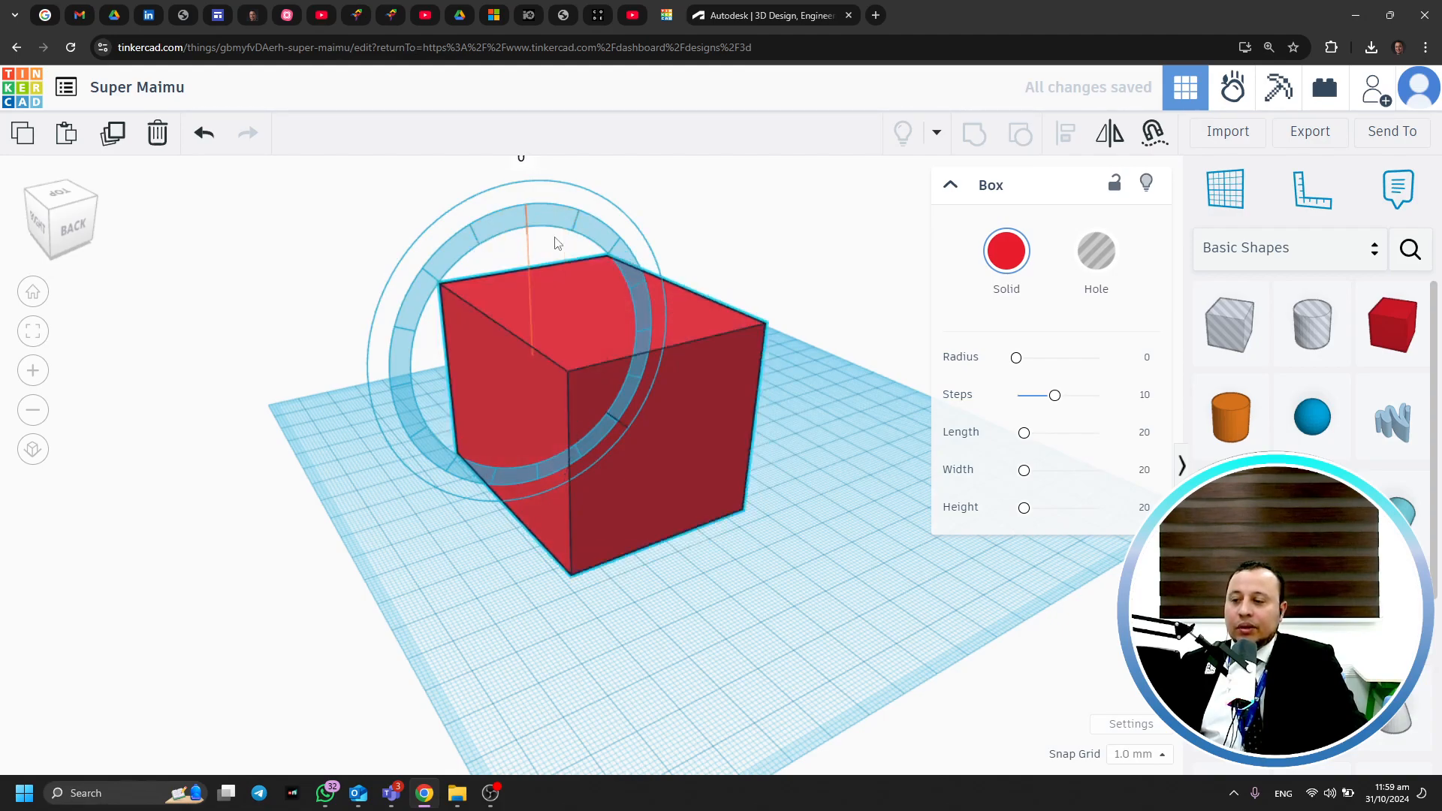
left_click_drag(678, 565, 399, 540)
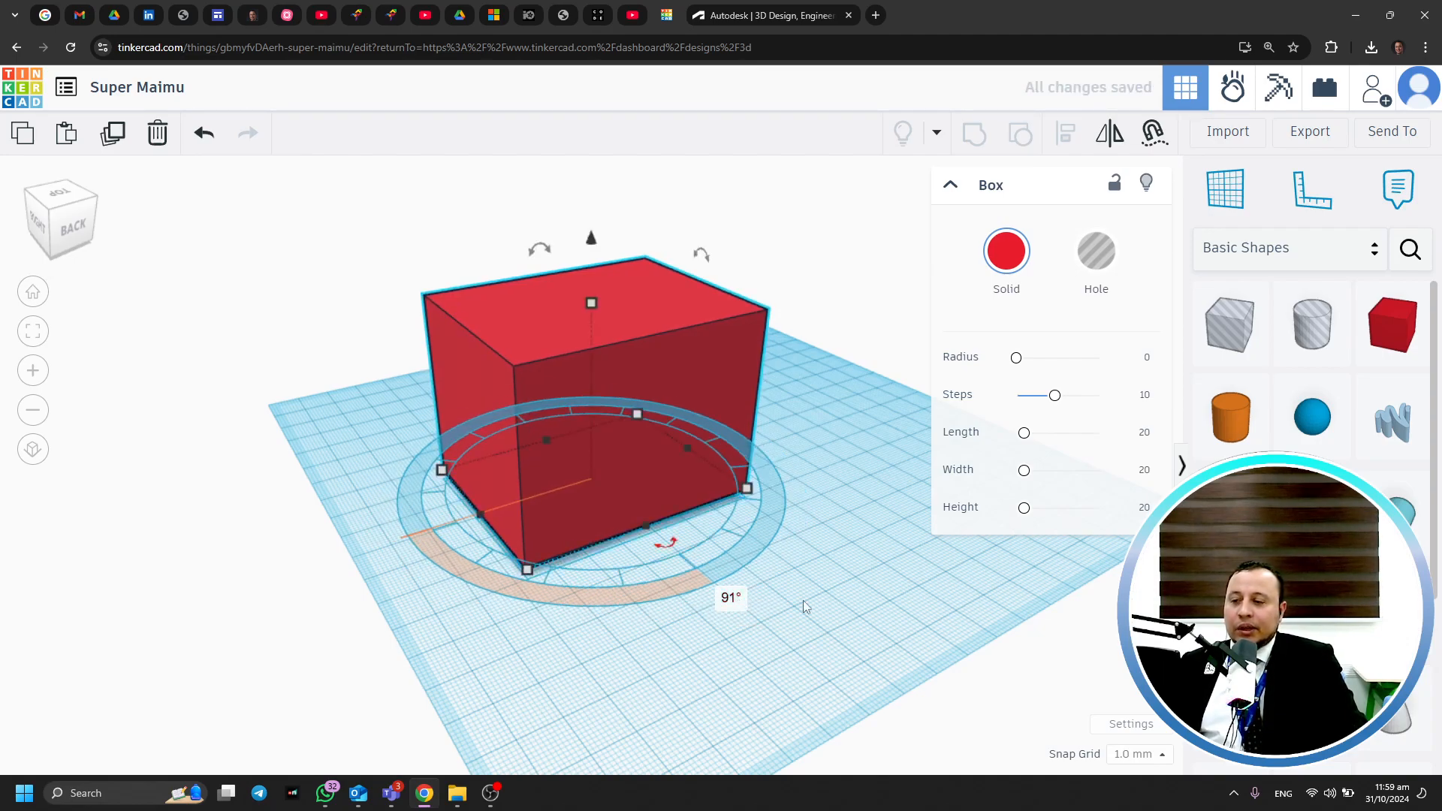
left_click(804, 602)
Resize the red box's base by a corner to about 70 by 62 mm and deselect it
right_click_drag(715, 628, 988, 663)
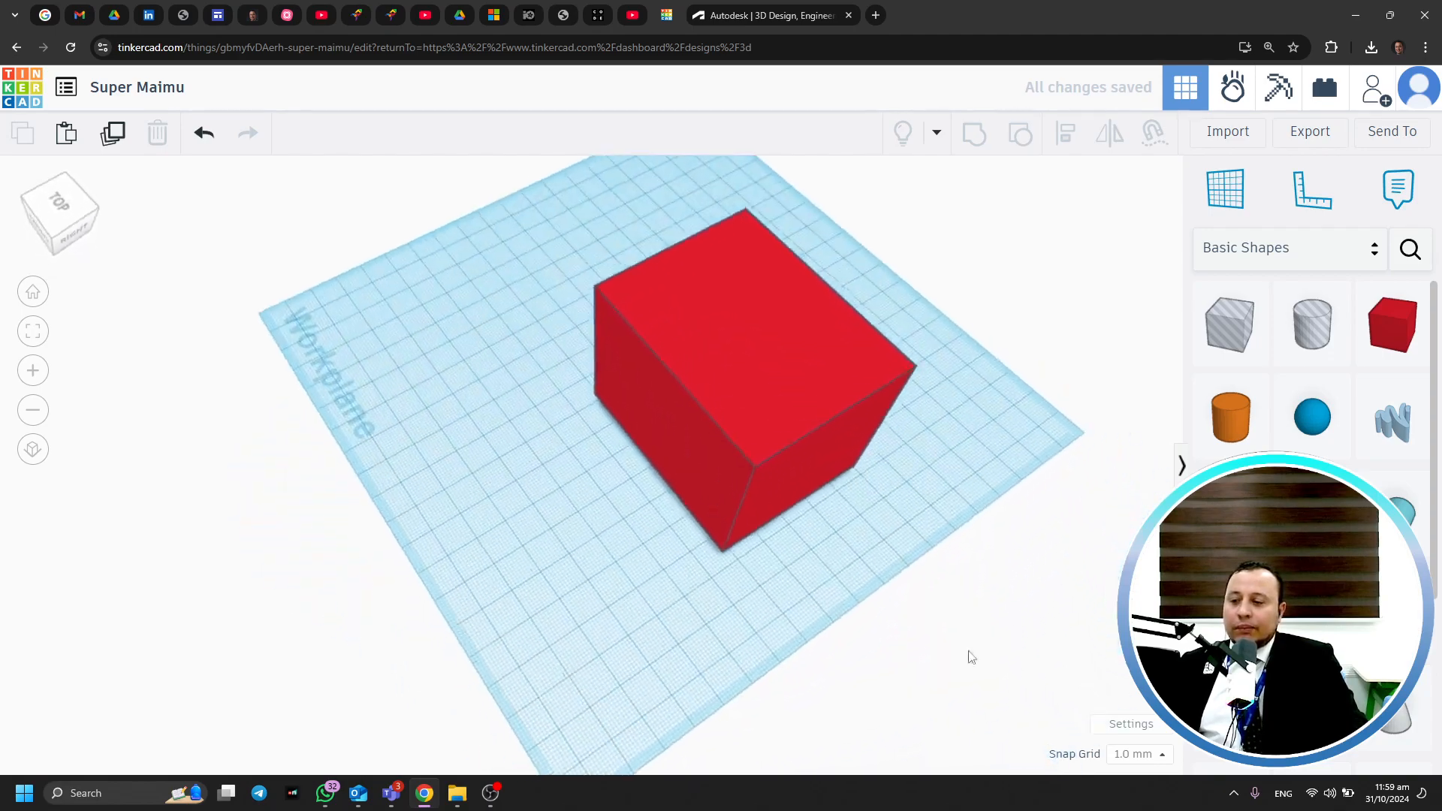
middle_click_drag(428, 440, 516, 469)
right_click_drag(516, 469, 380, 354)
right_click_drag(955, 636, 843, 650)
left_click(845, 536)
left_click_drag(813, 523, 822, 551)
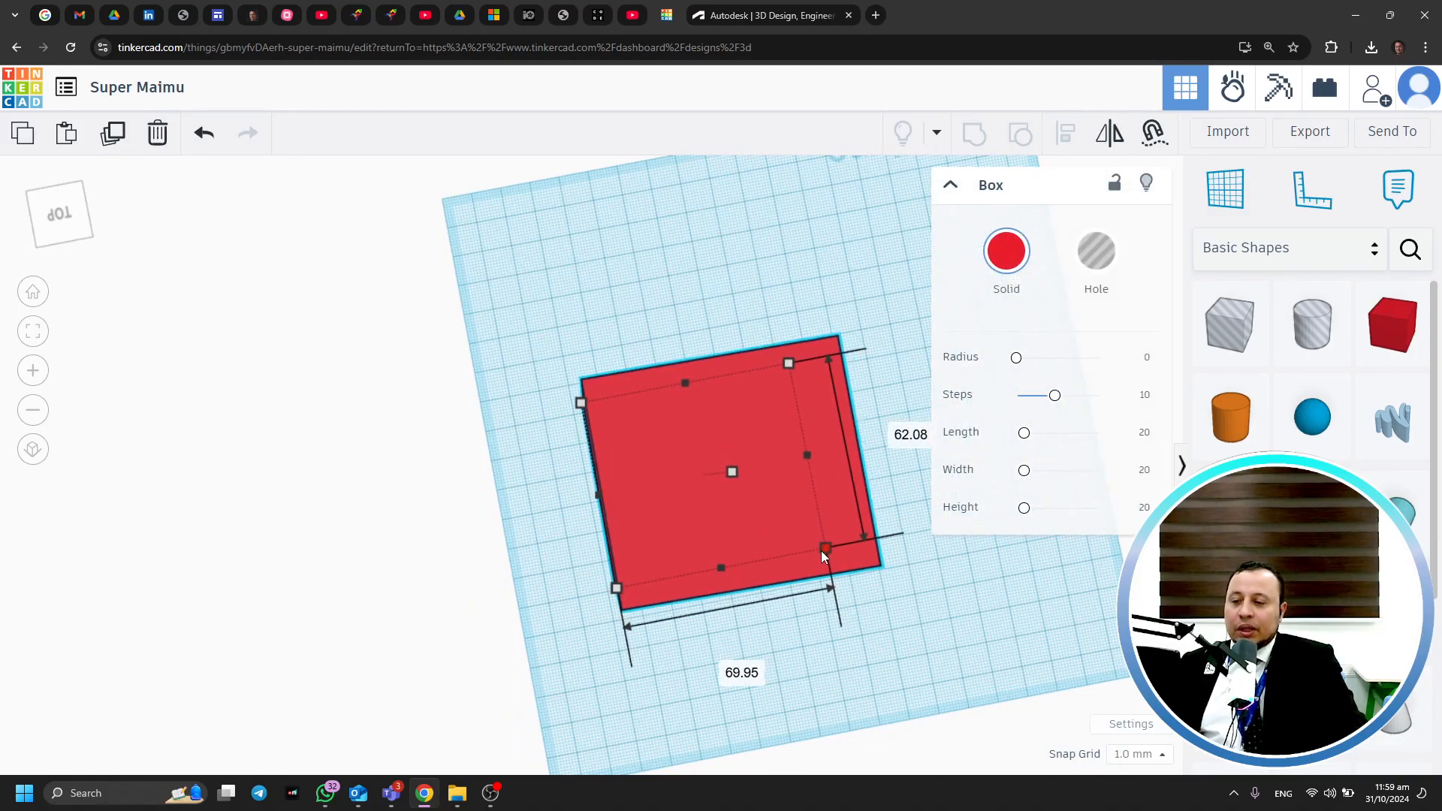
left_click(935, 648)
Resize the red box's base again by a corner, making one side 66 mm long
right_click_drag(935, 648, 616, 615)
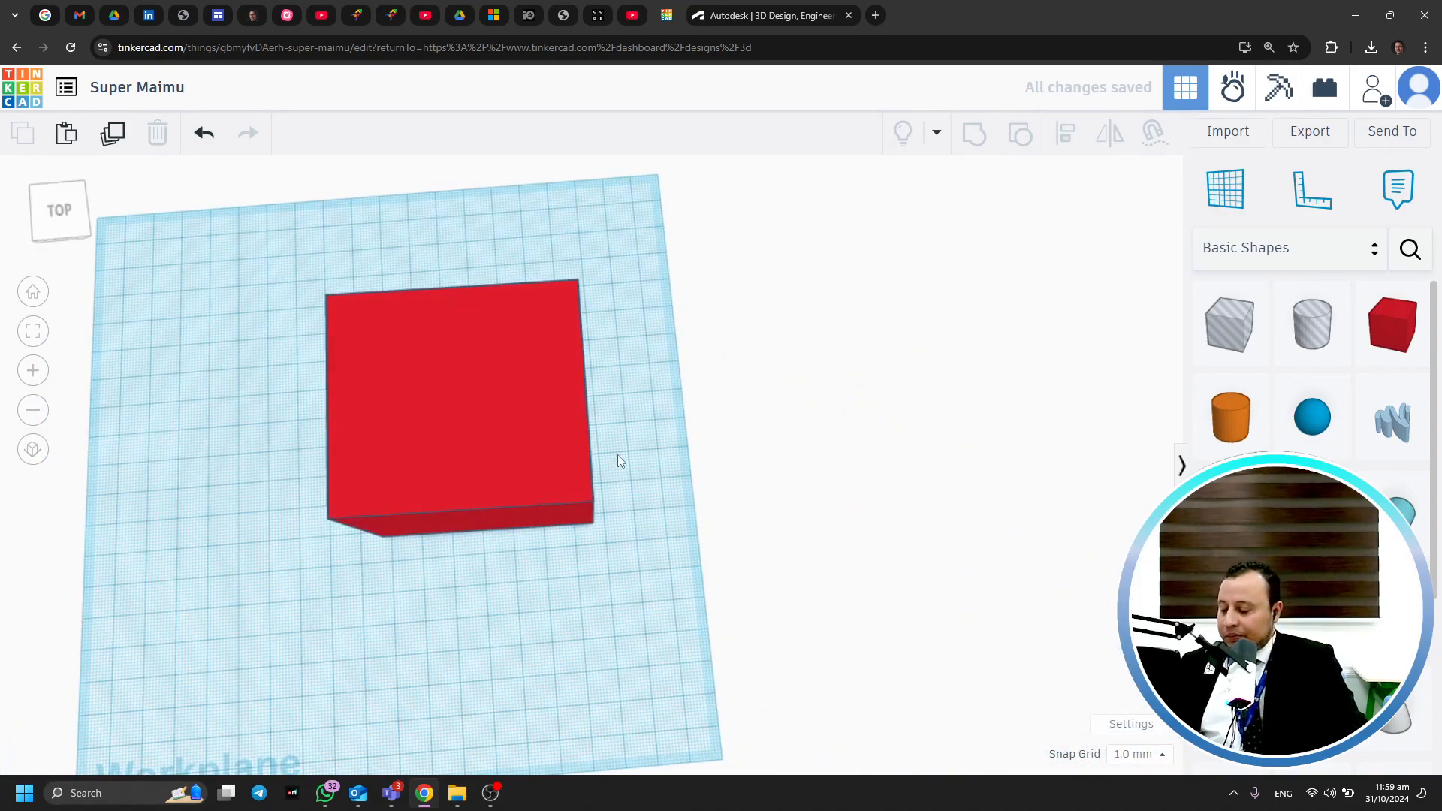
right_click_drag(657, 425, 845, 577)
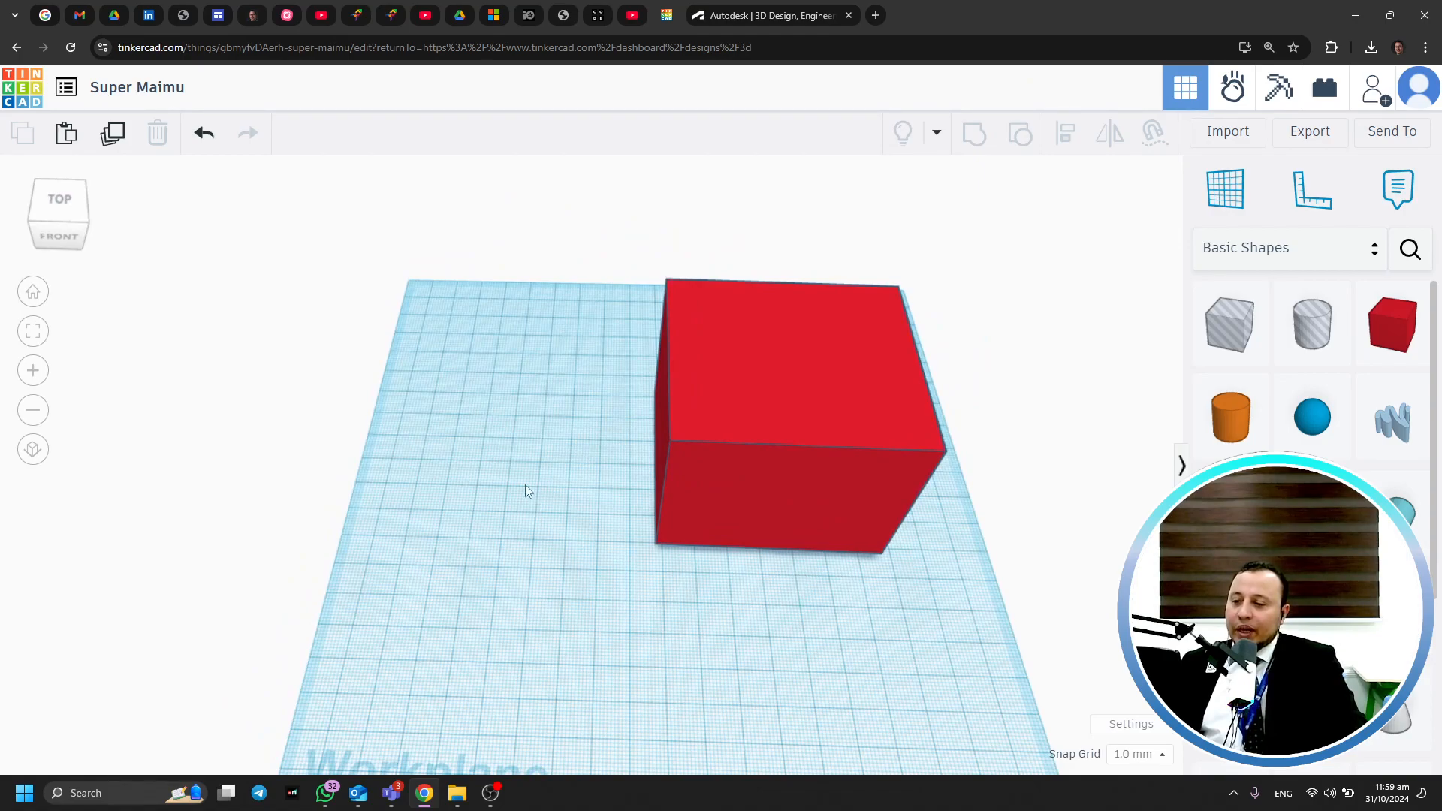
right_click_drag(556, 483, 579, 538)
left_click(831, 472)
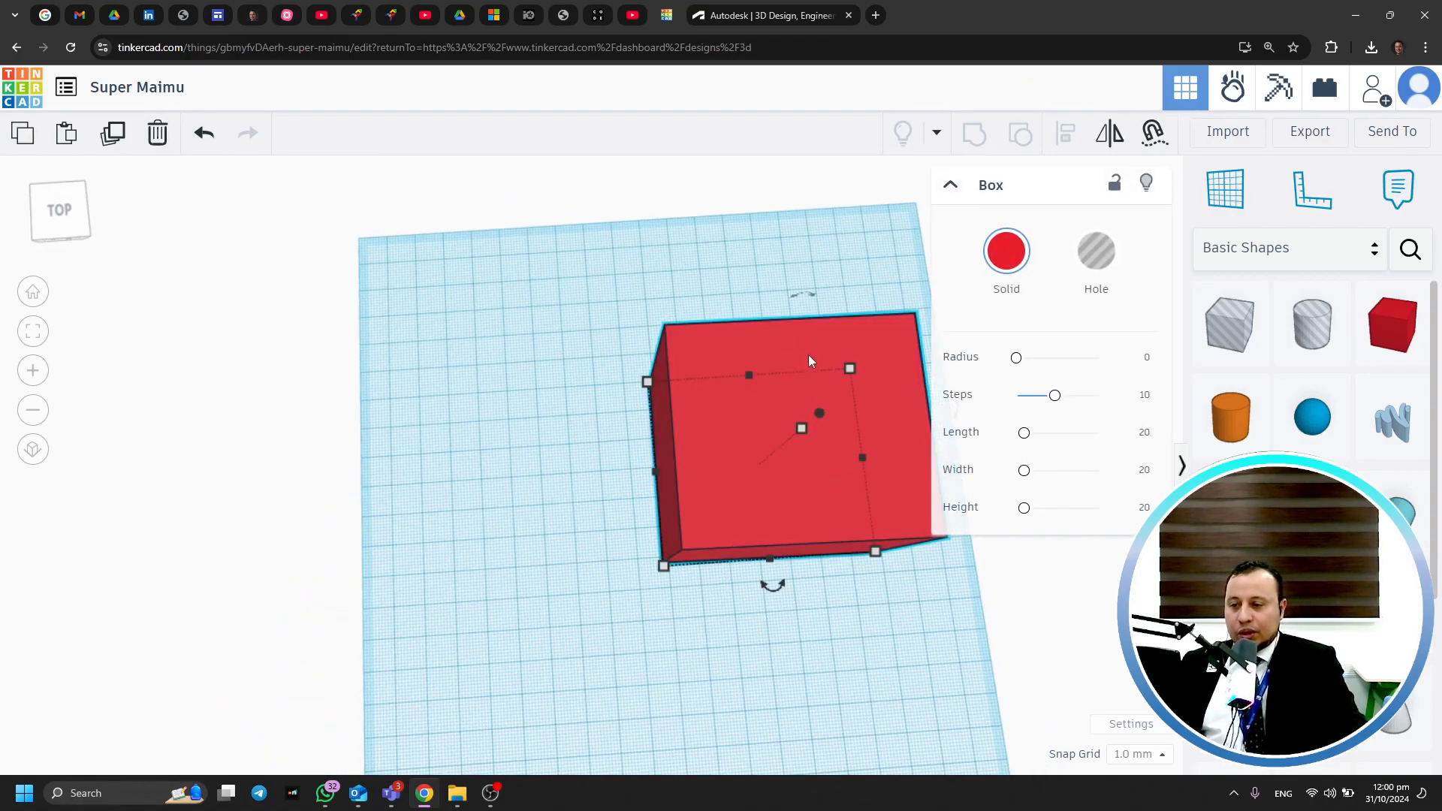
mouse_move(875, 558)
left_mouse_down()
mouse_move(914, 580)
mouse_move(870, 585)
left_mouse_up()
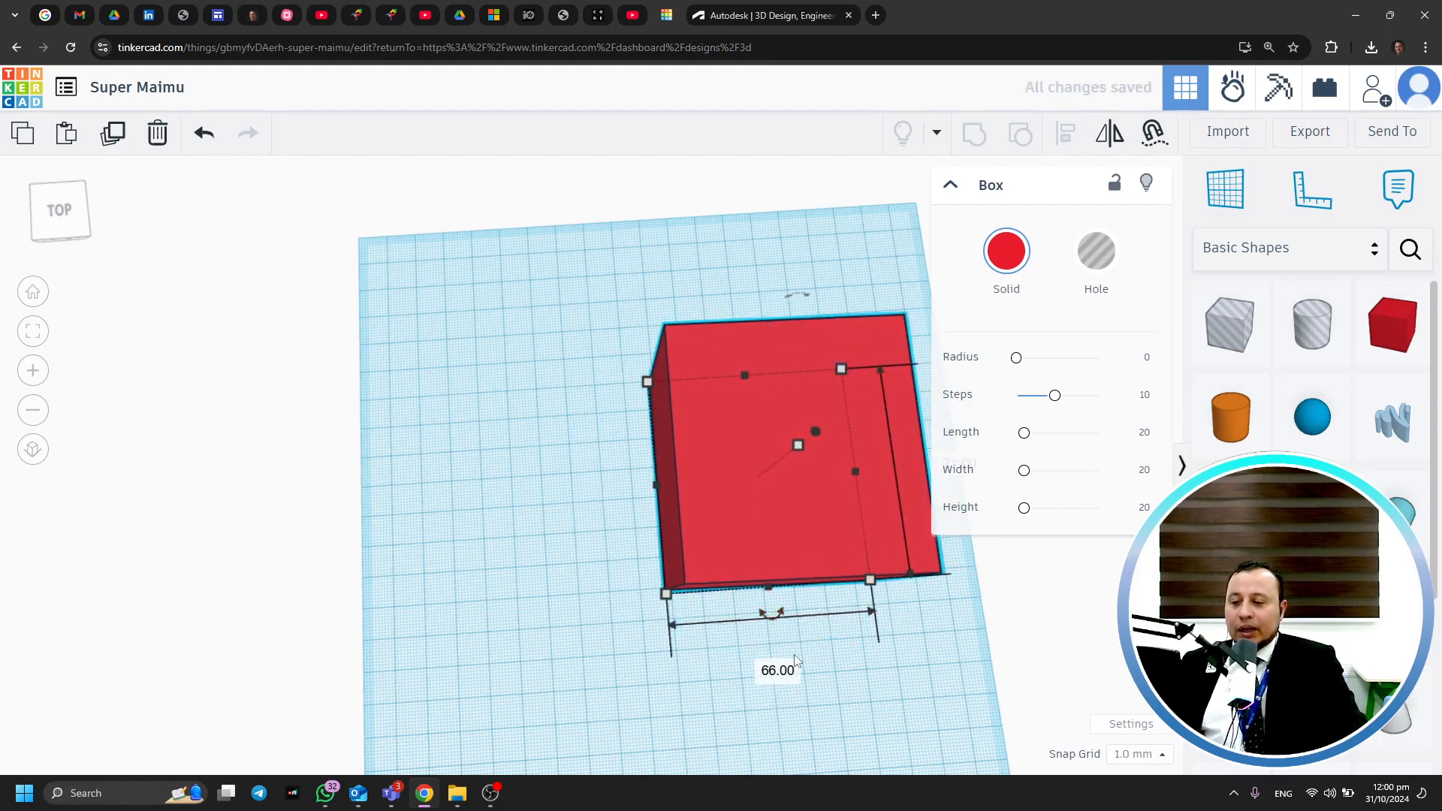
Set one side of the red box's base to 100 mm and move the box about 65 mm across the workplane
left_click(780, 670)
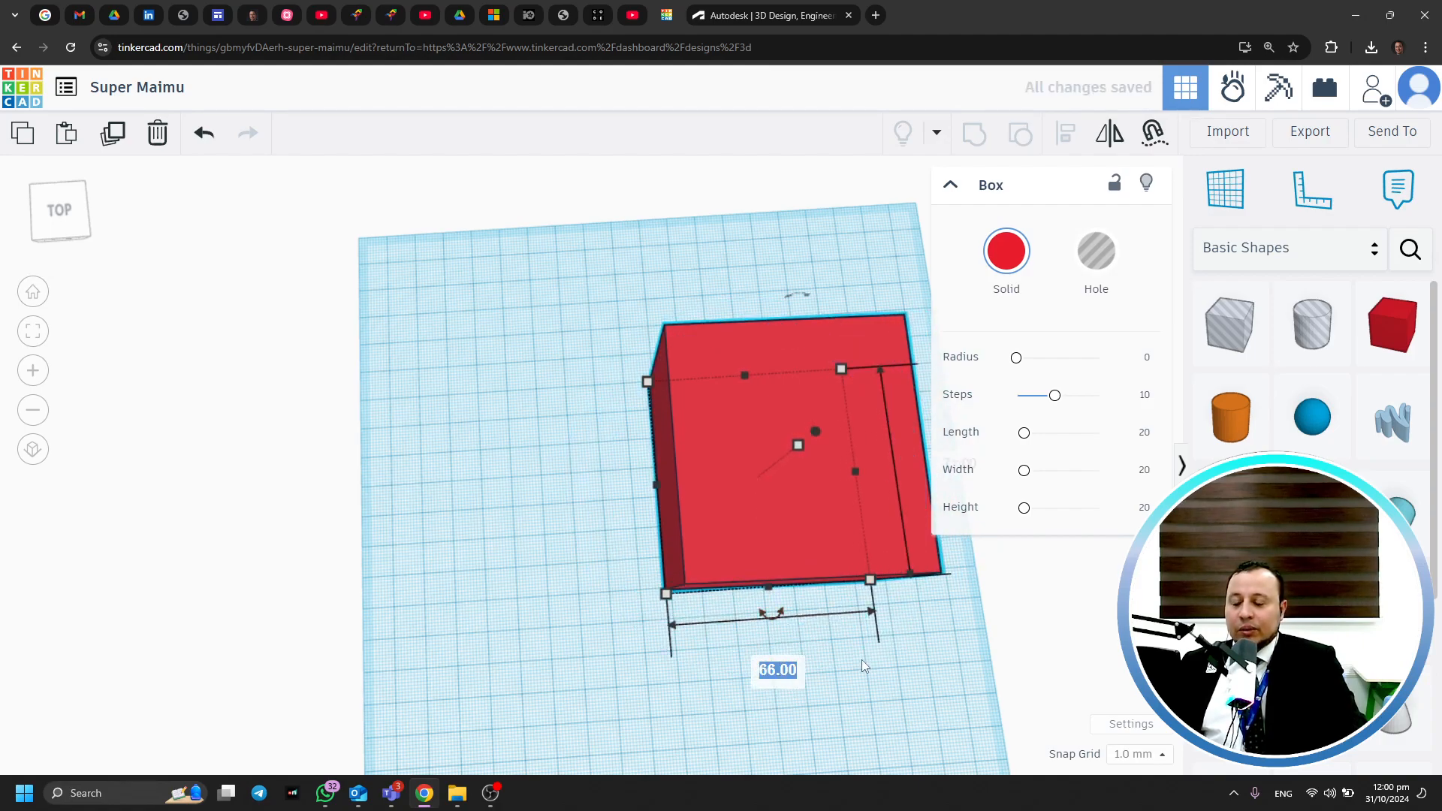
type("100")
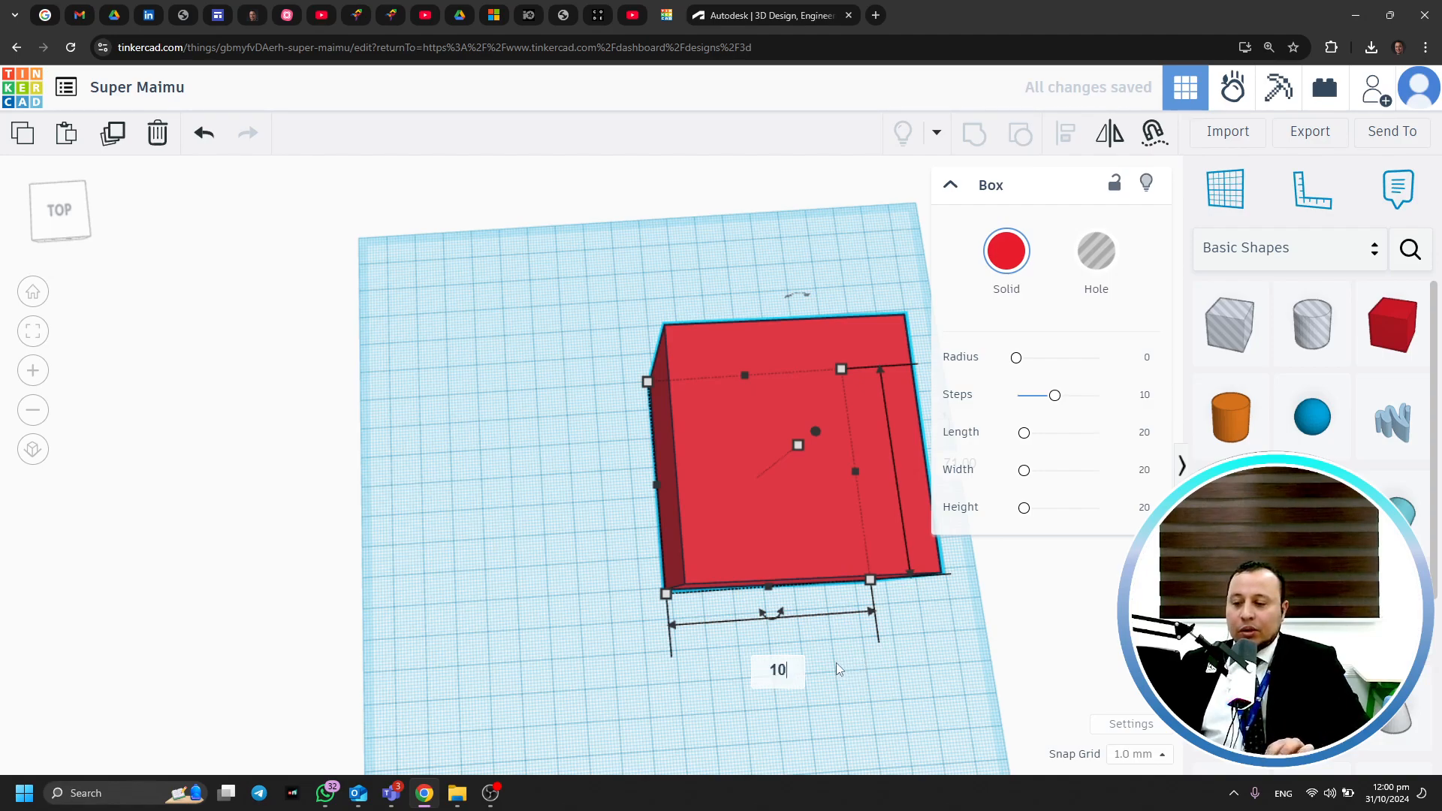
key("Return")
left_click_drag(710, 462, 520, 466)
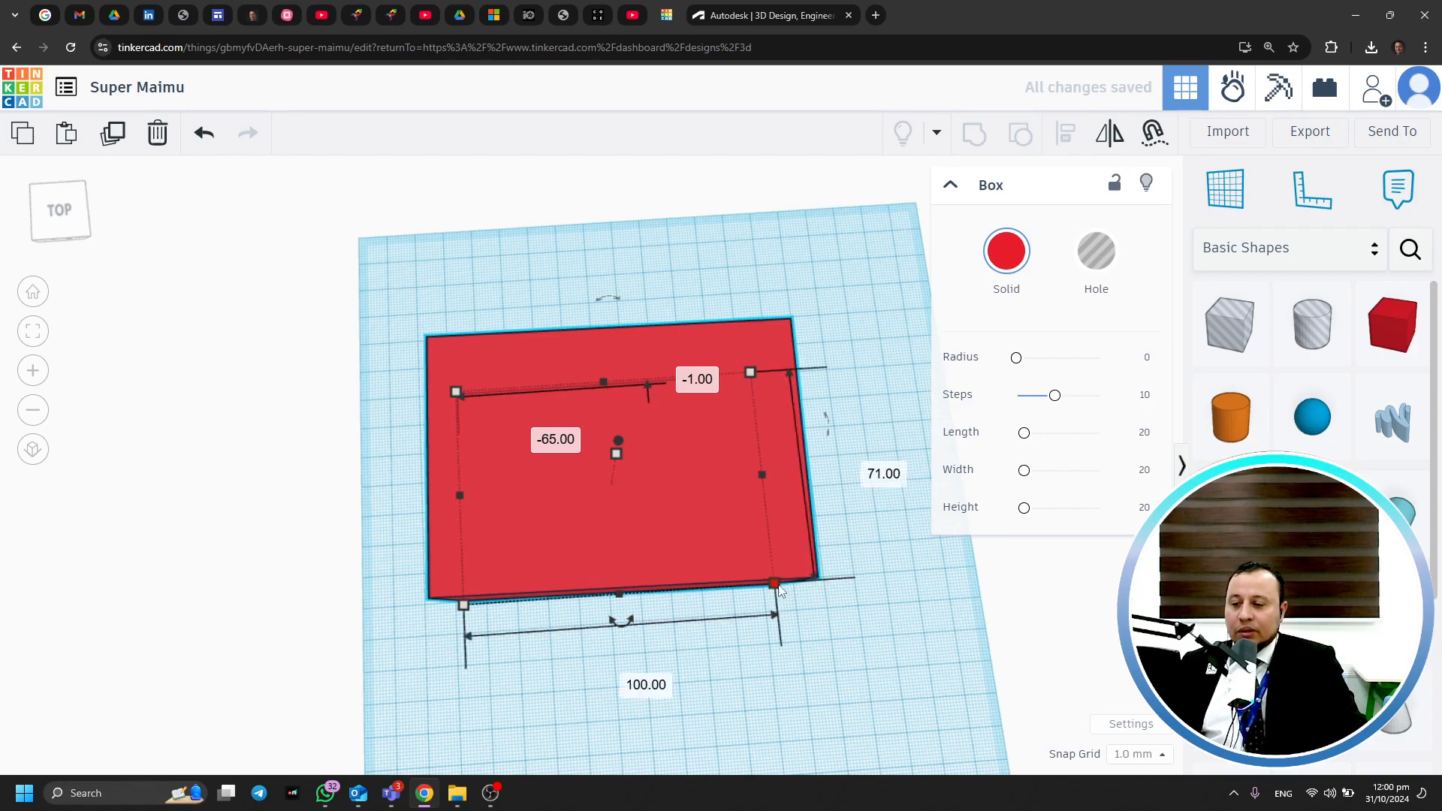
Set the other side of the red box's base to 100 mm and deselect the box
left_click(866, 471)
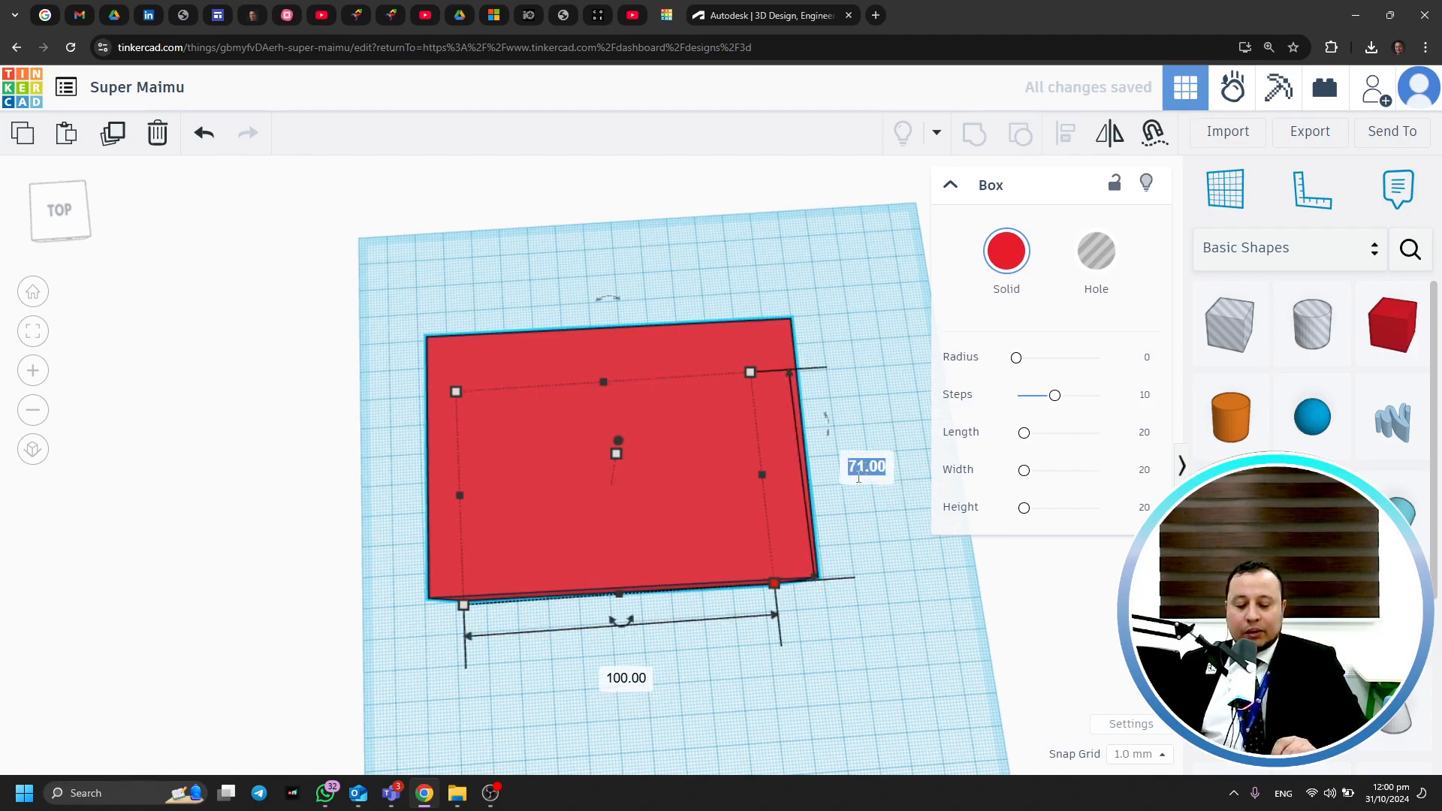
type("100")
key("Return")
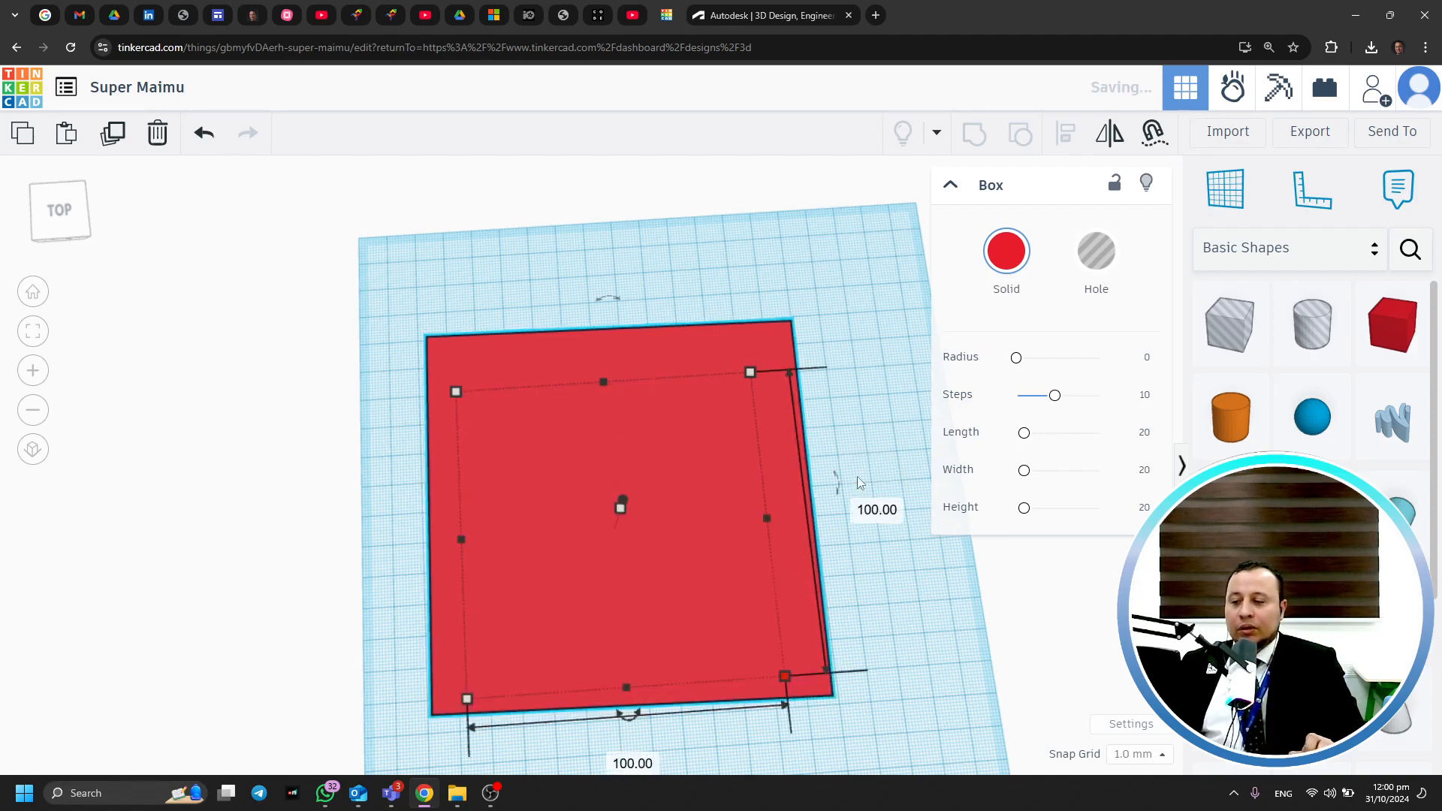
left_click(788, 269)
Lower the red box by 1 mm, drop it flat onto the workplane and deselect it
right_click_drag(837, 409, 965, 507)
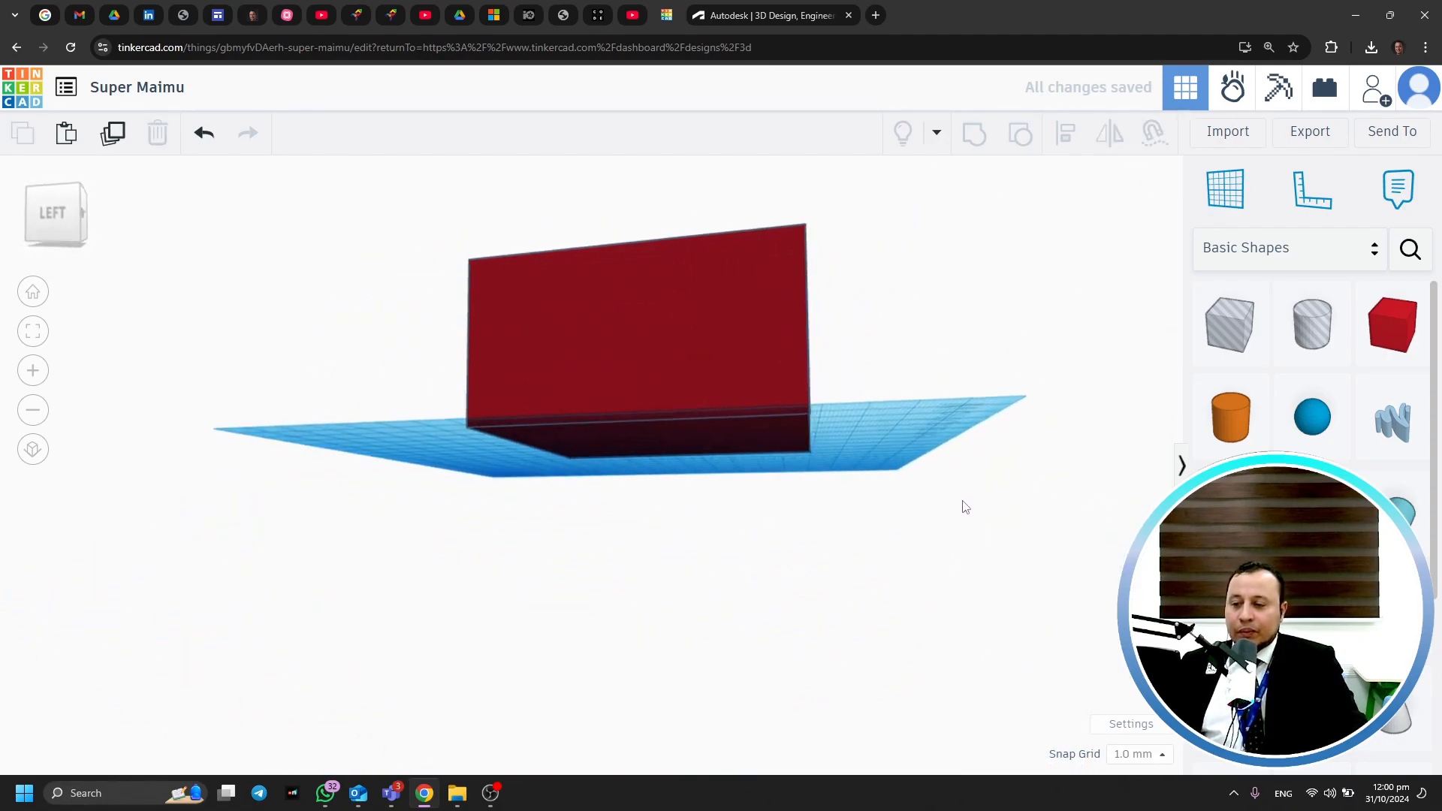
left_click(669, 347)
left_click_drag(663, 227, 662, 236)
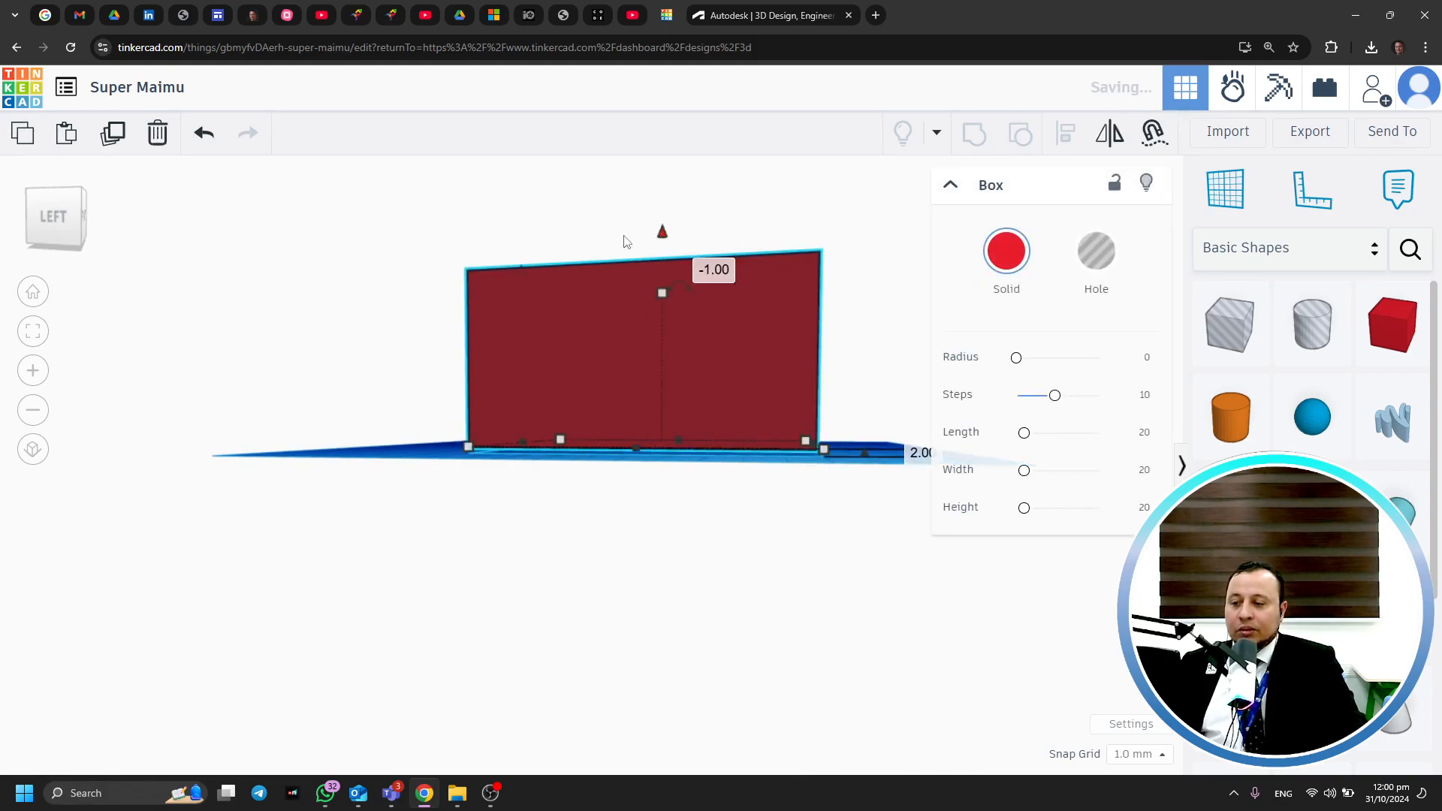
left_click(294, 356)
right_click_drag(294, 356, 563, 364)
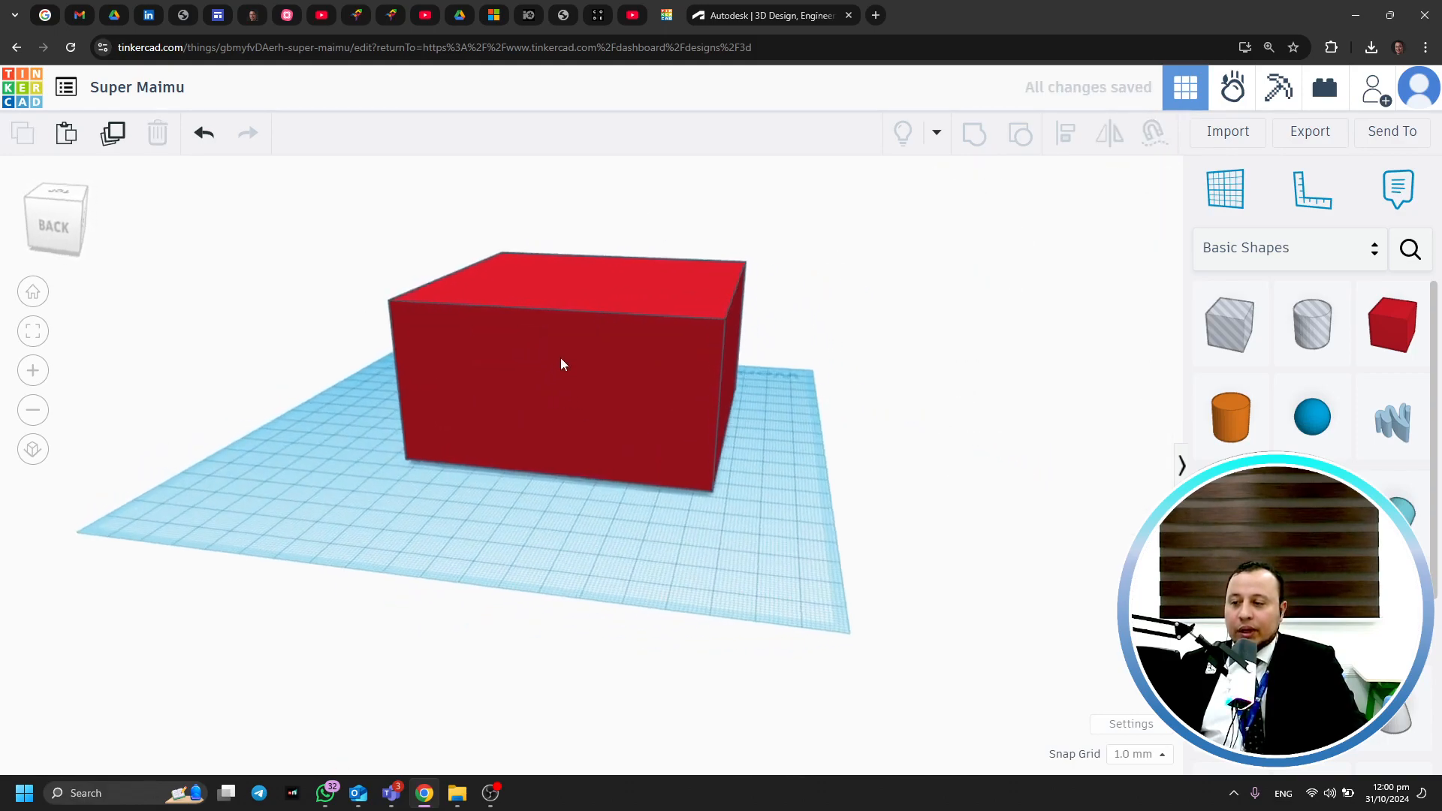
left_click(588, 360)
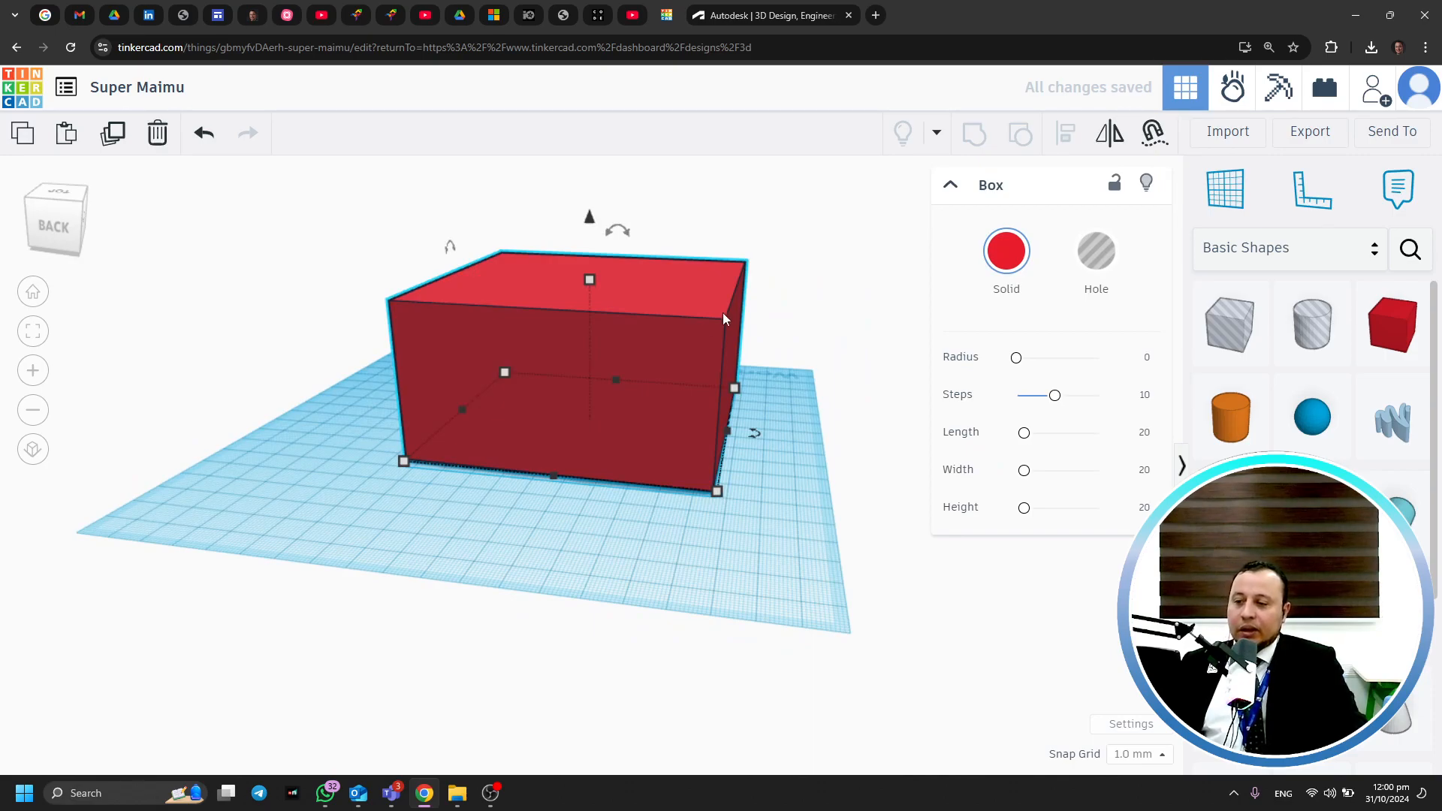
key("d")
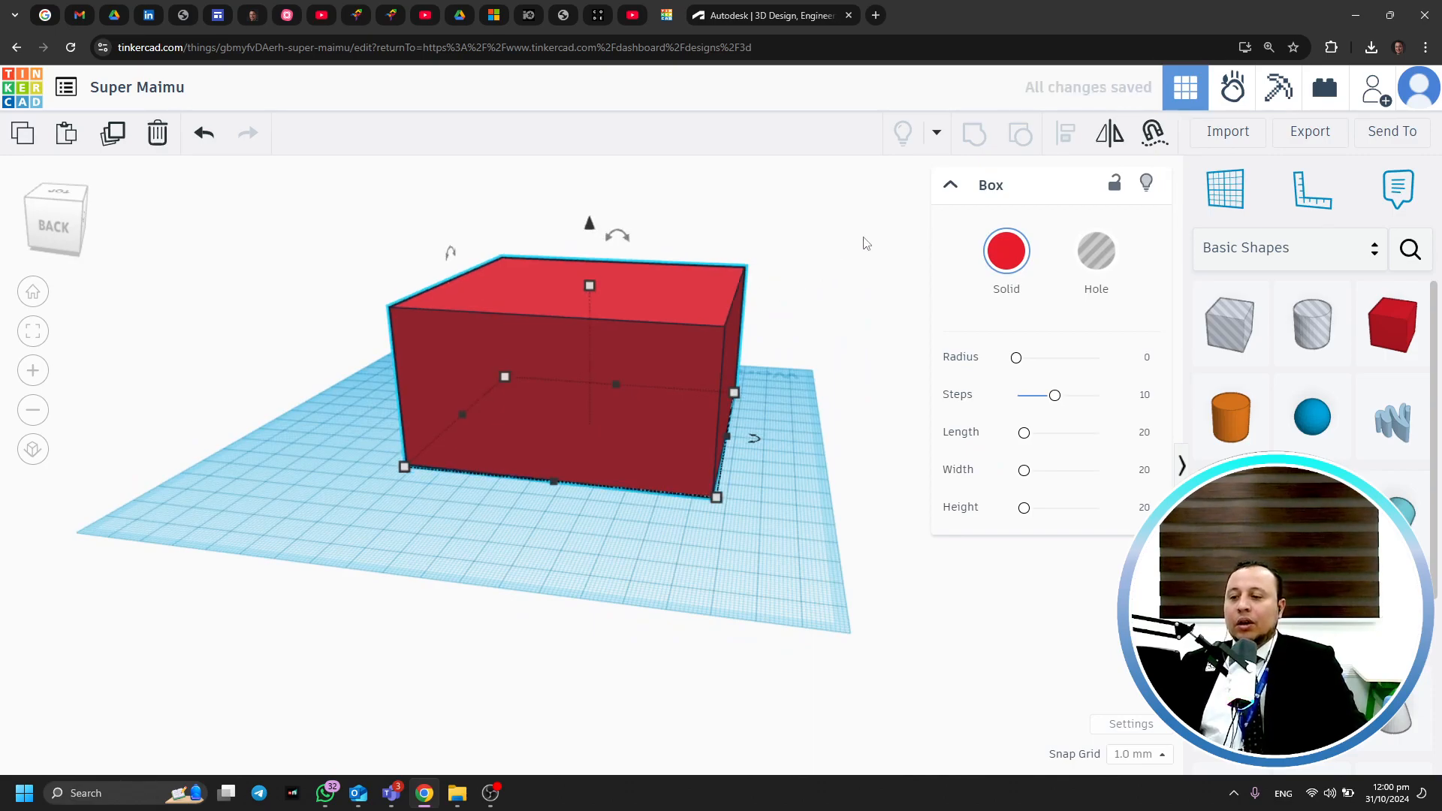
left_click(864, 243)
Raise the red box slightly above the workplane, drop it back onto the workplane and deselect it
right_click_drag(951, 415, 875, 398)
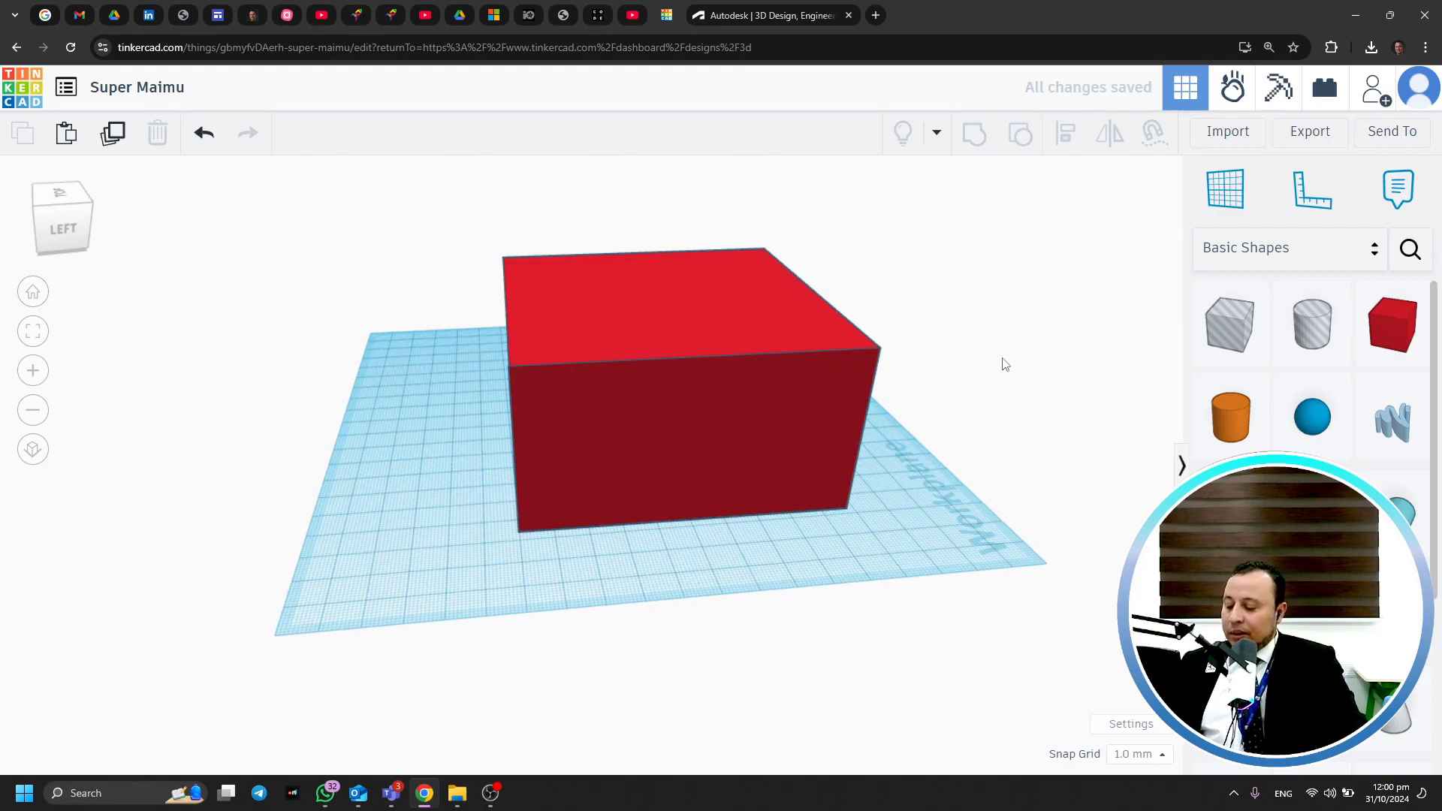
right_click_drag(990, 415, 547, 526)
right_click_drag(883, 556, 617, 575)
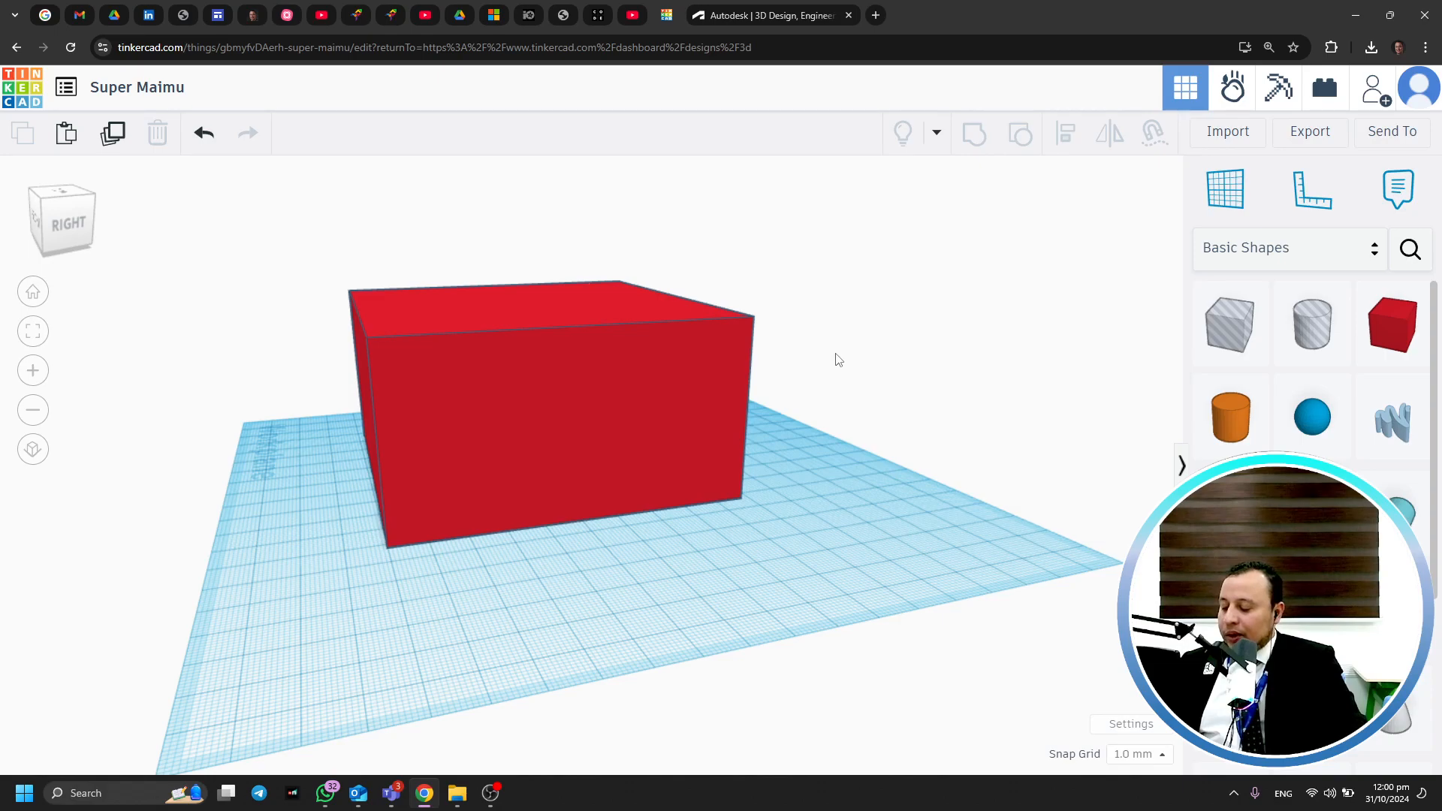
right_click_drag(872, 376, 766, 423)
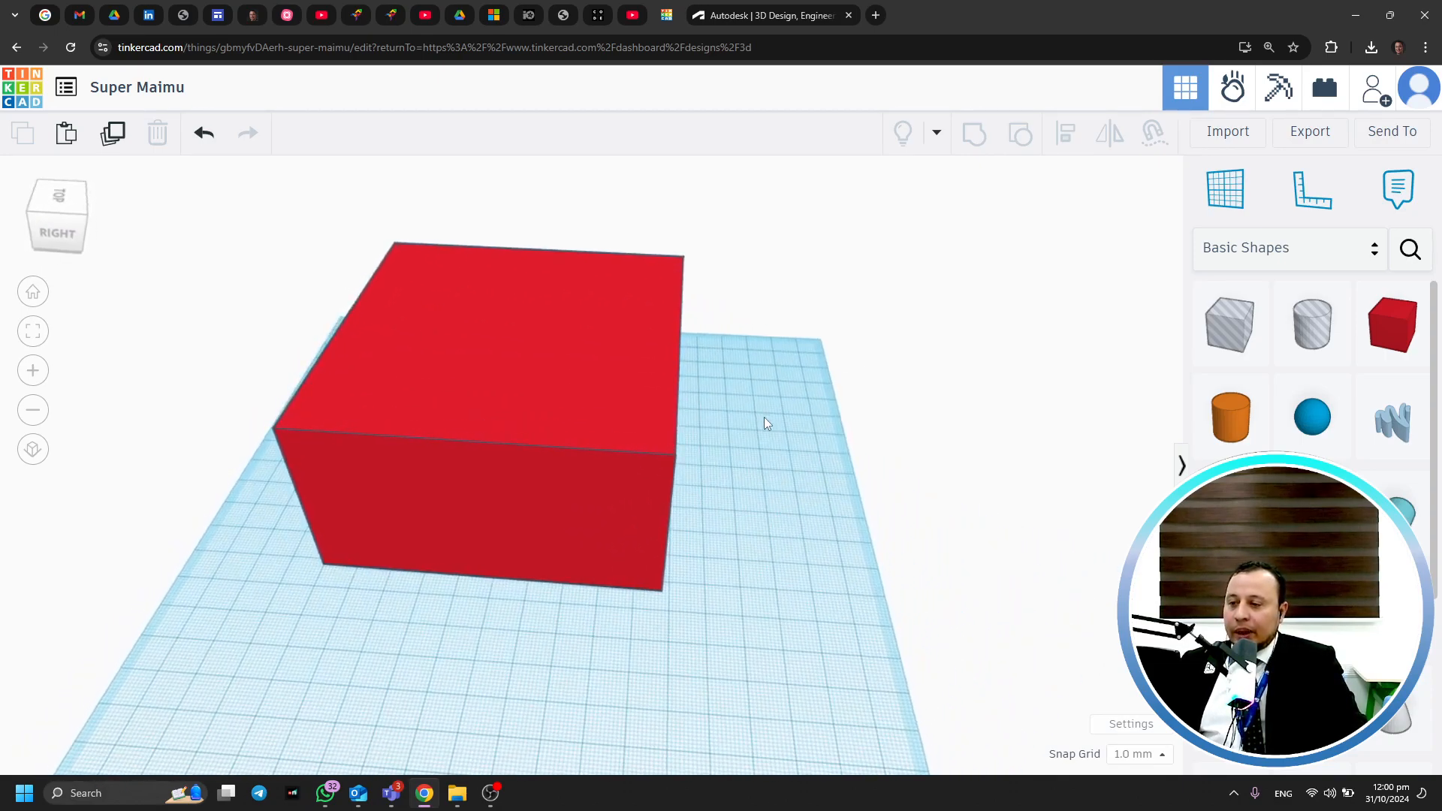
left_click(561, 367)
left_click_drag(502, 281, 501, 263)
left_click(860, 638)
right_click_drag(859, 637, 831, 569)
left_click(584, 309)
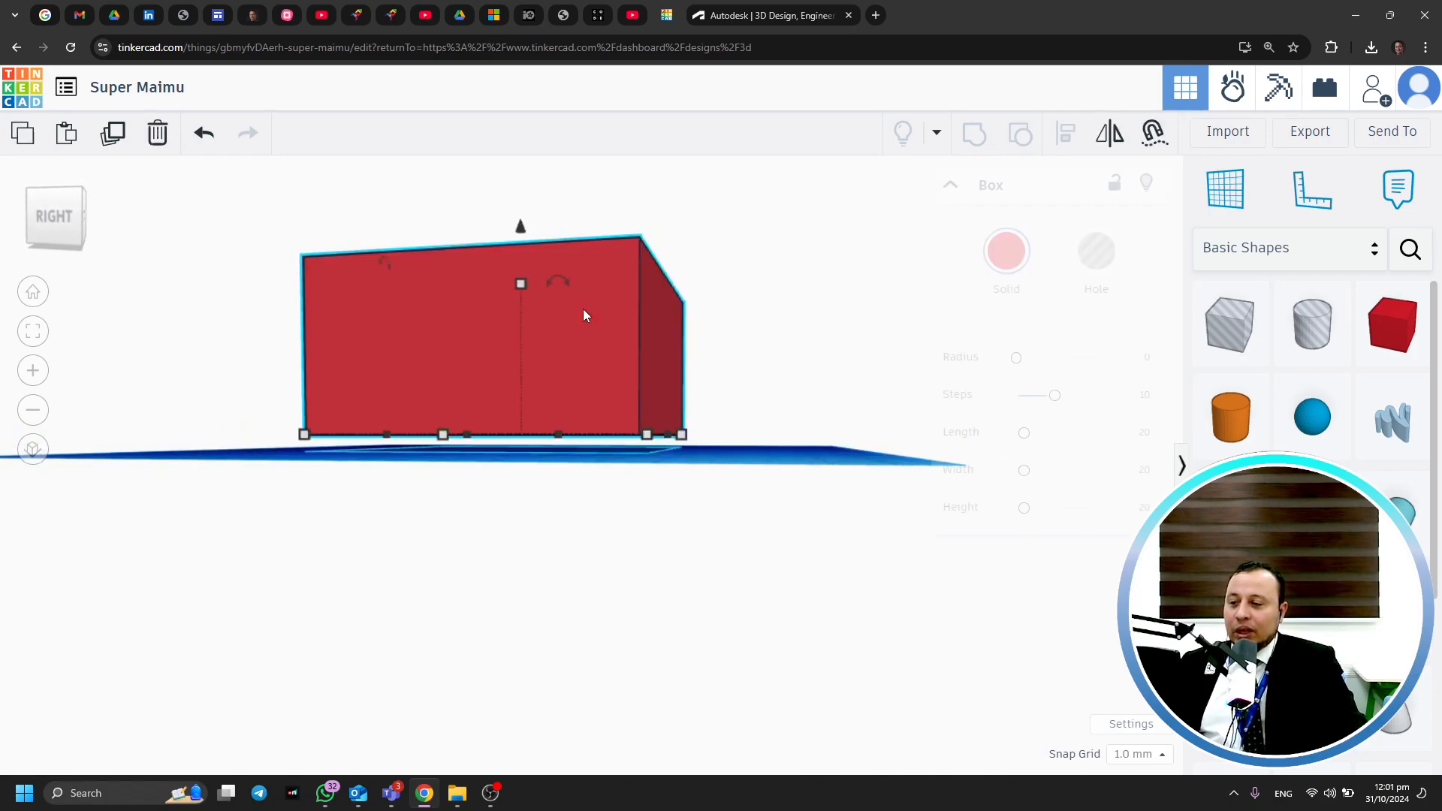
key("d")
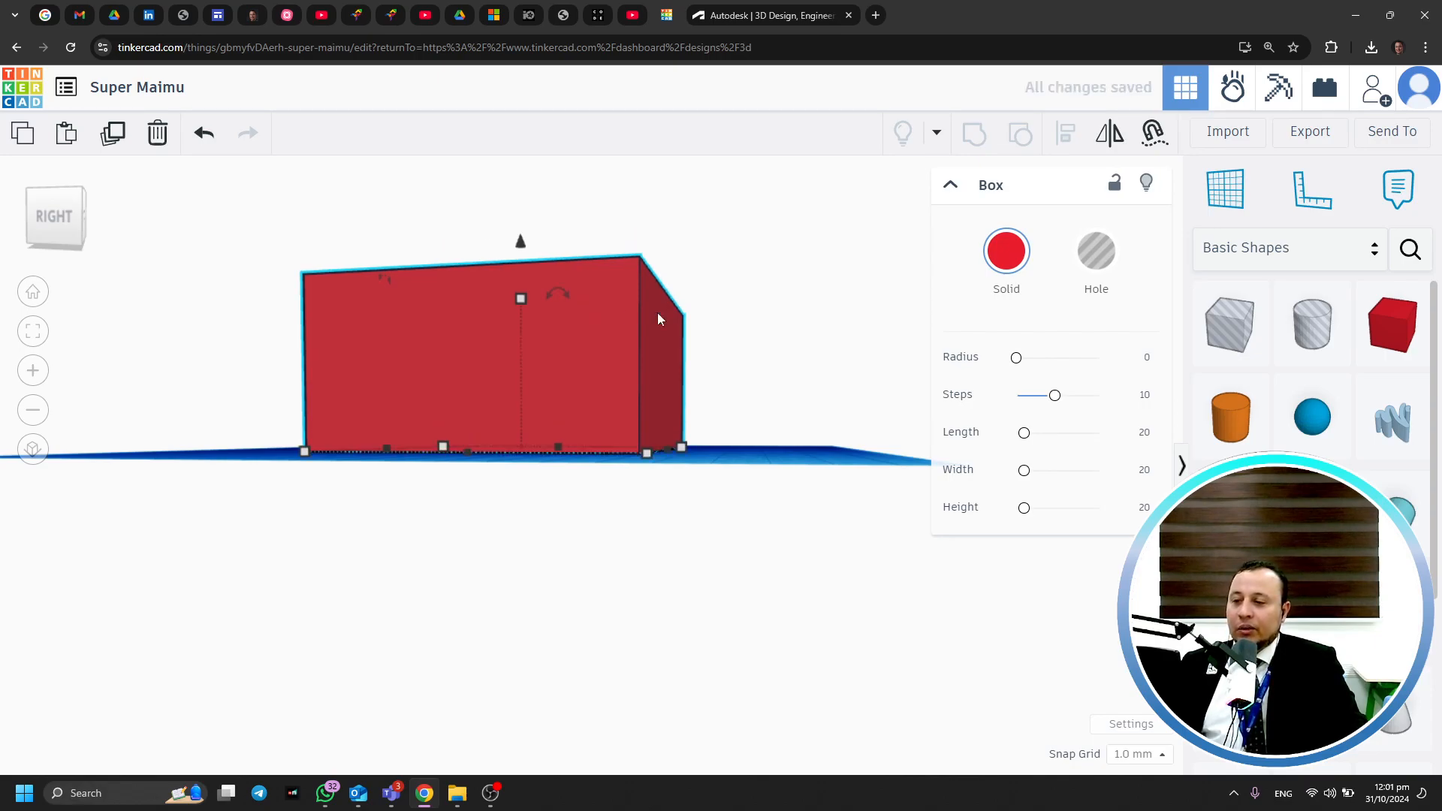
left_click(798, 272)
Stretch the red box's height to about 71 mm and deselect it
right_click_drag(861, 309, 589, 338)
left_click(606, 323)
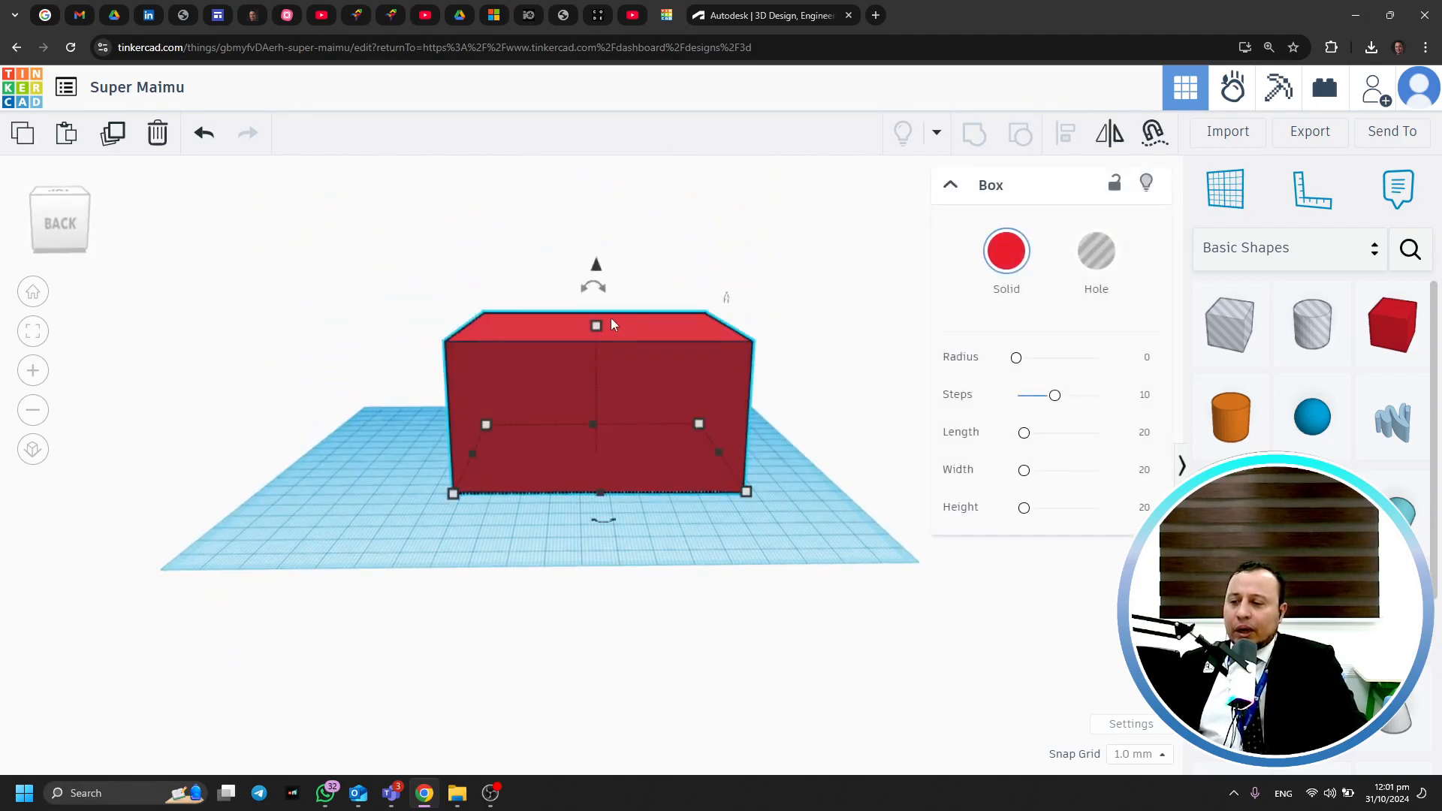
left_click_drag(602, 319, 606, 270)
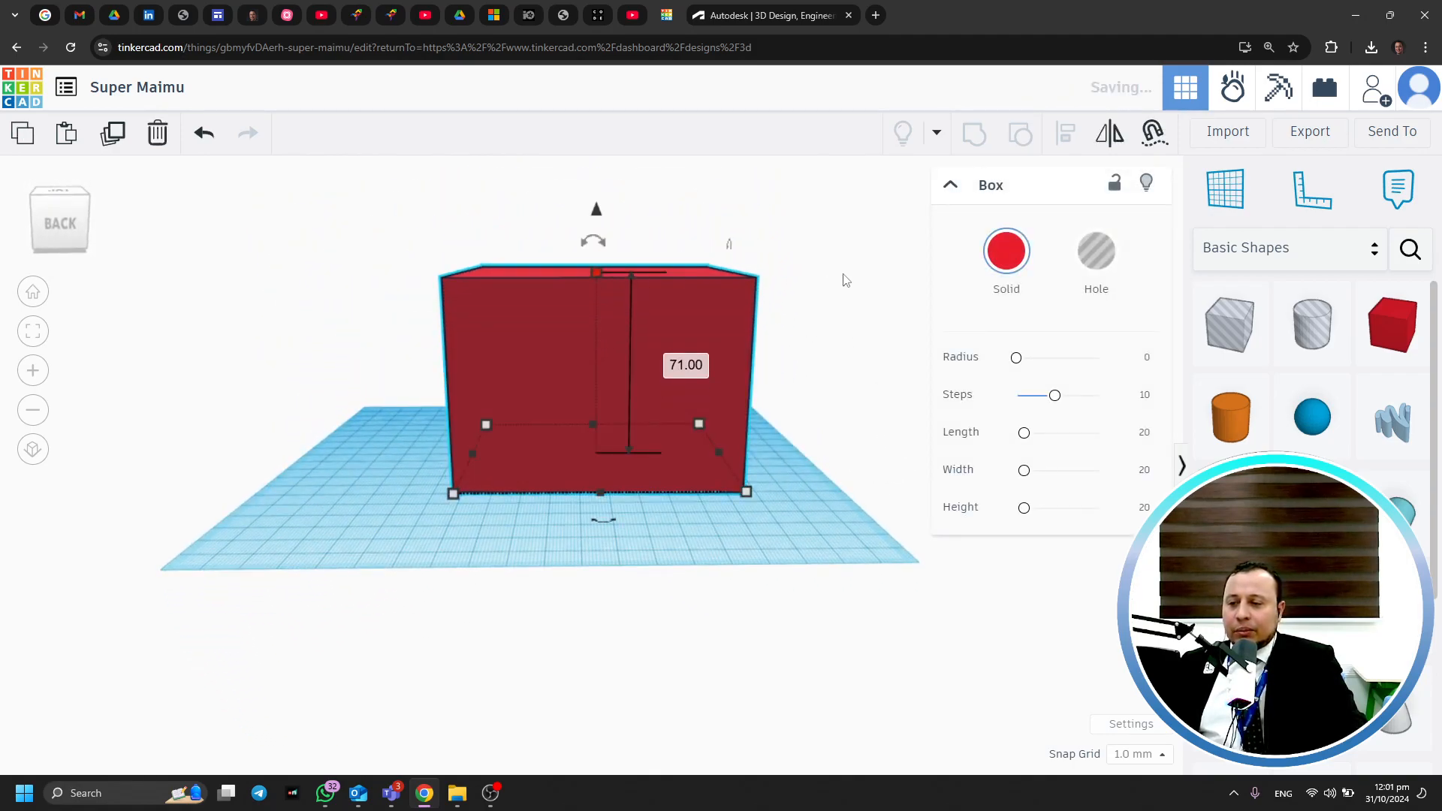
left_click(854, 383)
Move the red box about 37 mm across the workplane, nudge it once more and deselect it
right_click_drag(855, 383, 634, 446)
right_click_drag(703, 554, 592, 461)
left_click_drag(542, 402, 504, 454)
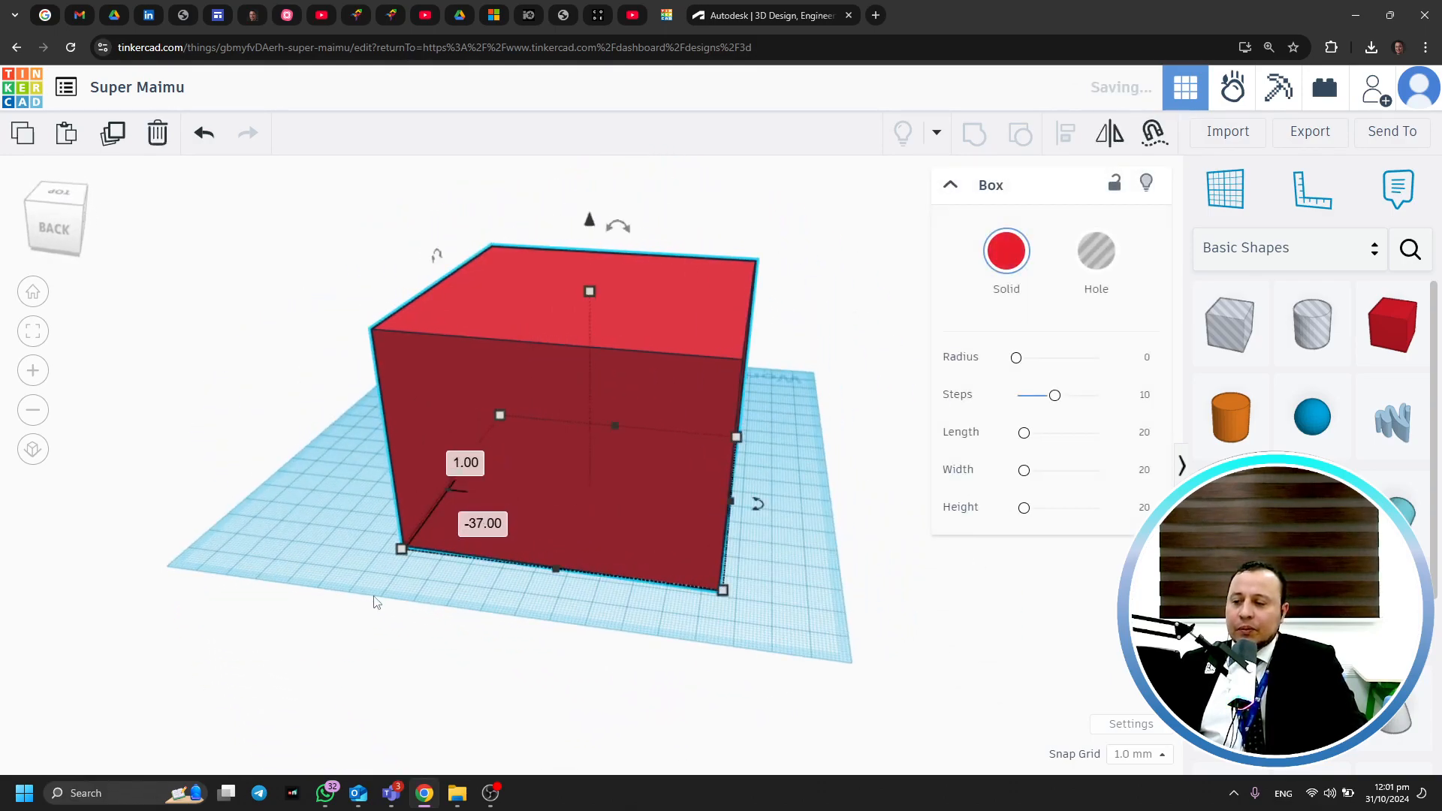
left_click(341, 516)
right_click_drag(341, 516, 453, 636)
left_click_drag(657, 484, 625, 457)
left_click(825, 446)
right_click_drag(827, 449, 861, 513)
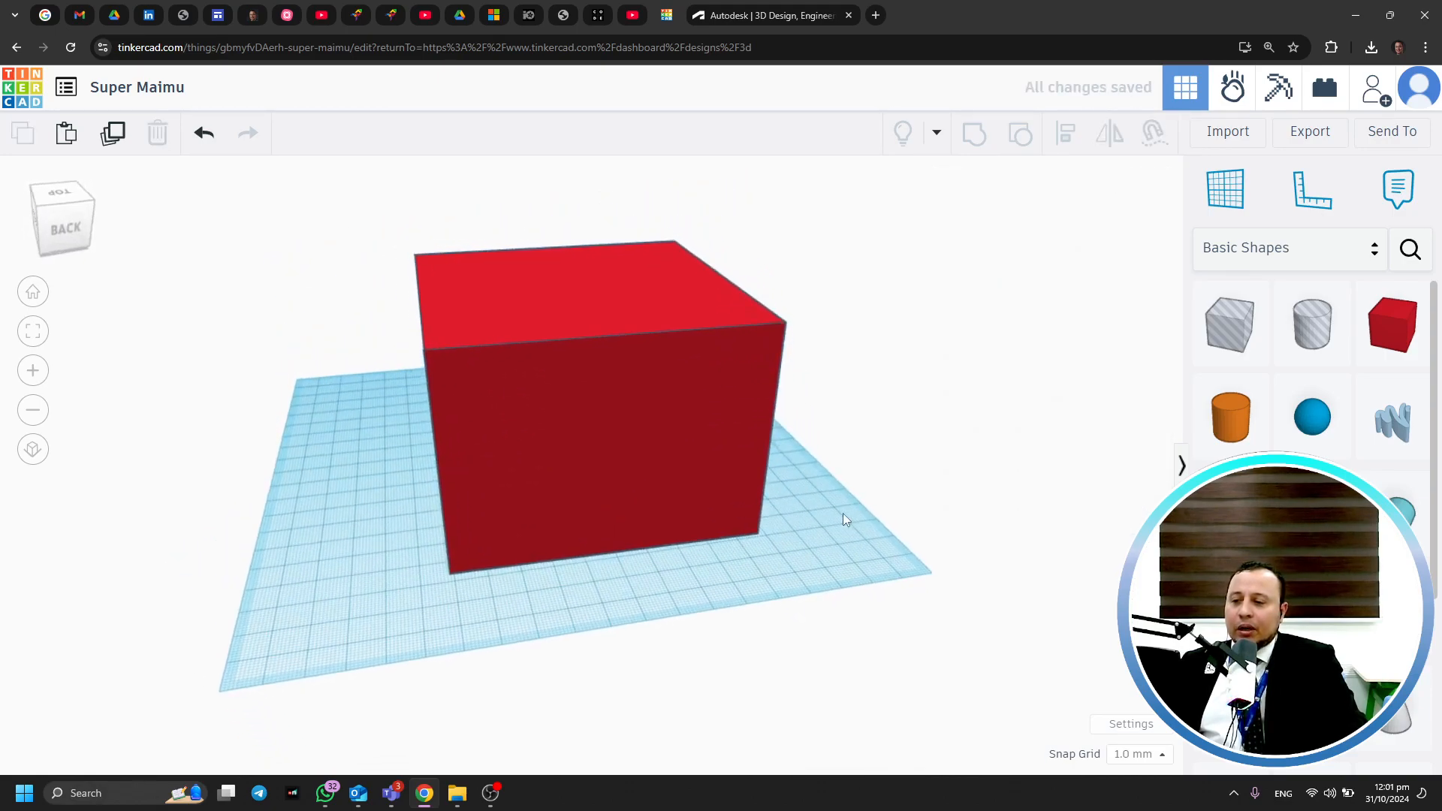
right_click_drag(674, 623, 707, 579)
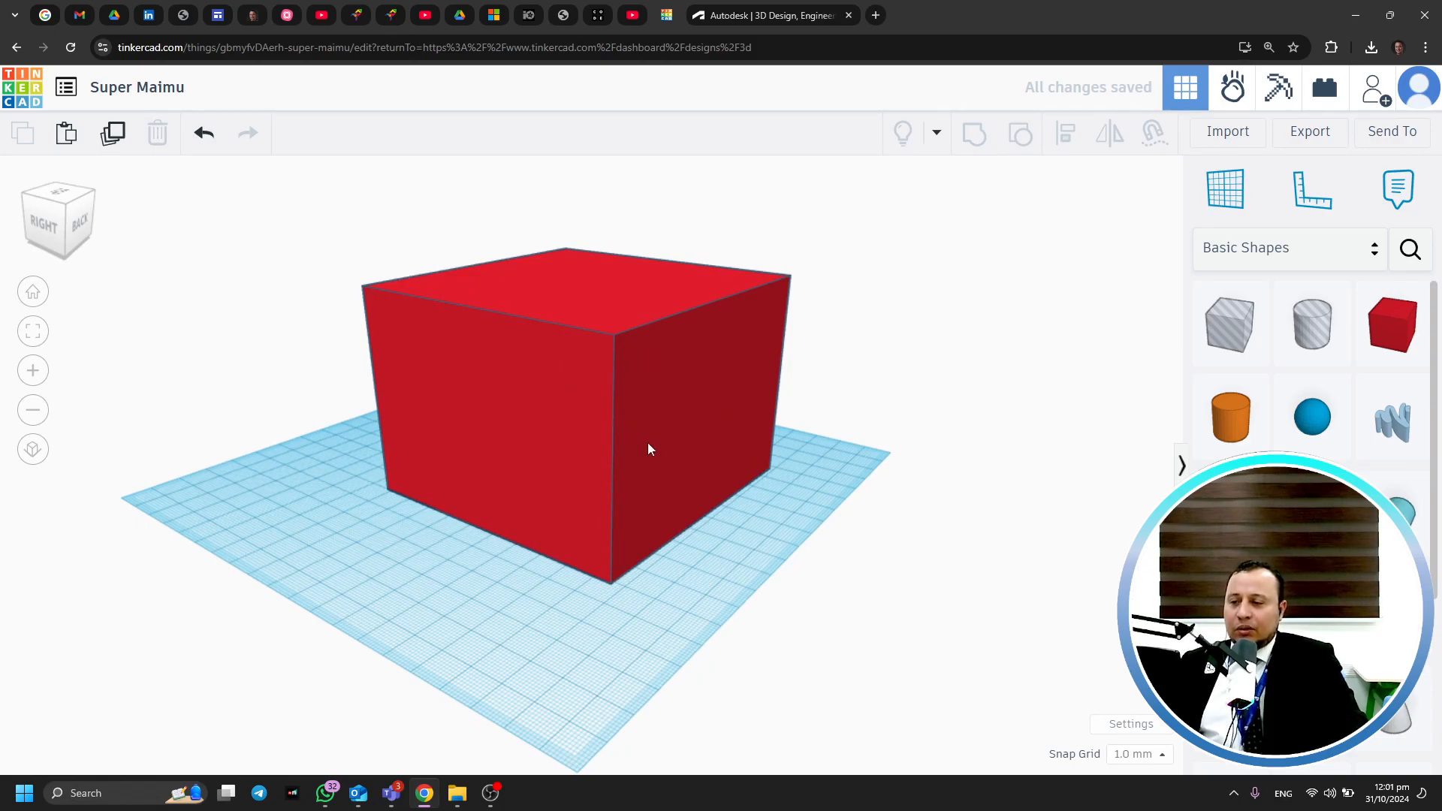
Place a box-shaped hole at the red box's near corner and stretch it taller than the red box
left_click_drag(1214, 371, 614, 552)
left_click_drag(614, 502, 616, 284)
left_click_drag(591, 462, 547, 479)
left_click(828, 515)
Move the box hole about 19 by 25 mm so it overlaps the red box's vertical corner, and deselect it
right_click_drag(862, 447, 786, 538)
left_click(548, 619)
left_click_drag(548, 619, 570, 544)
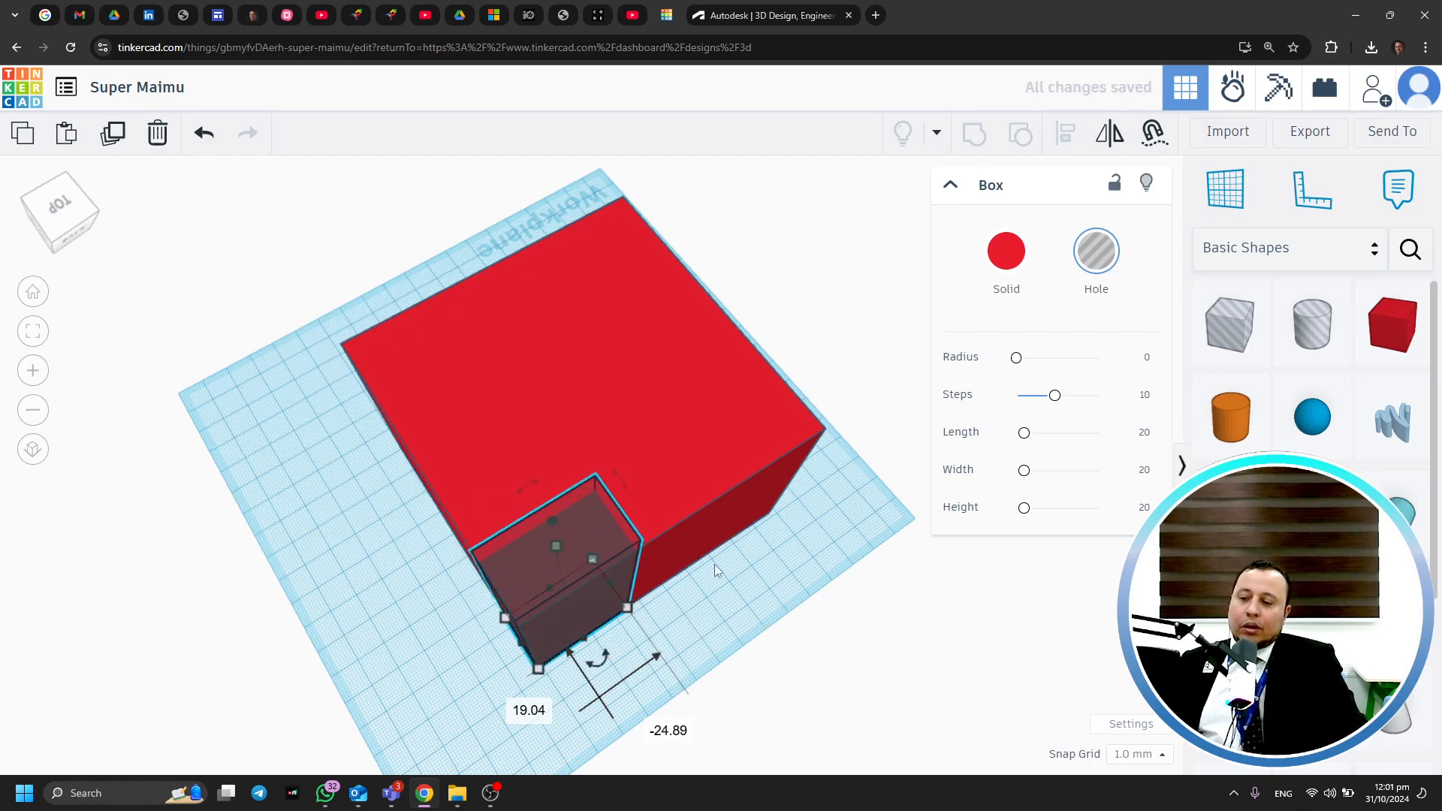
left_click(746, 613)
Try window-selecting the red box and hole, and place a green roof shape beside them, deleting it again
right_click_drag(747, 613, 812, 655)
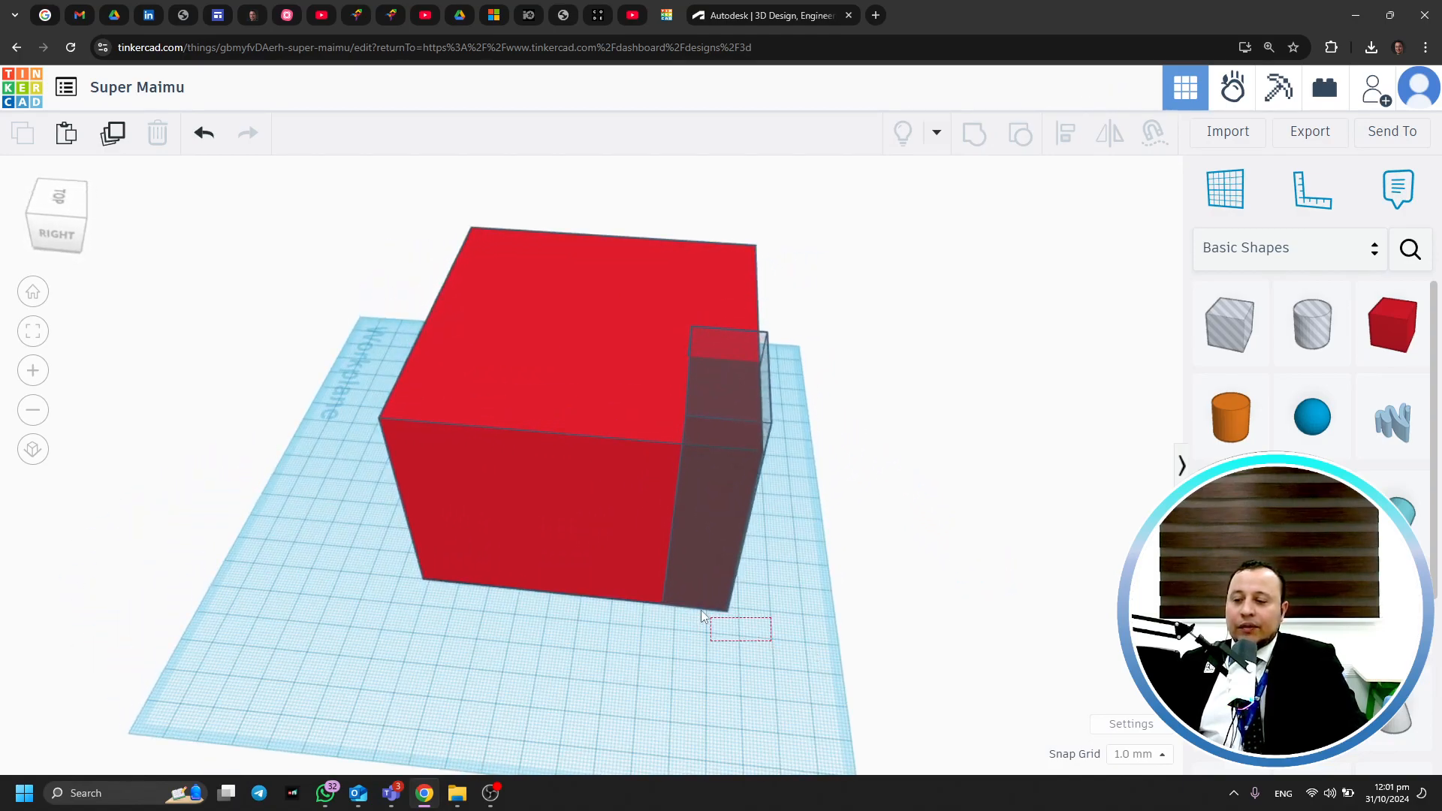
left_click_drag(645, 550, 647, 551)
left_click(950, 510)
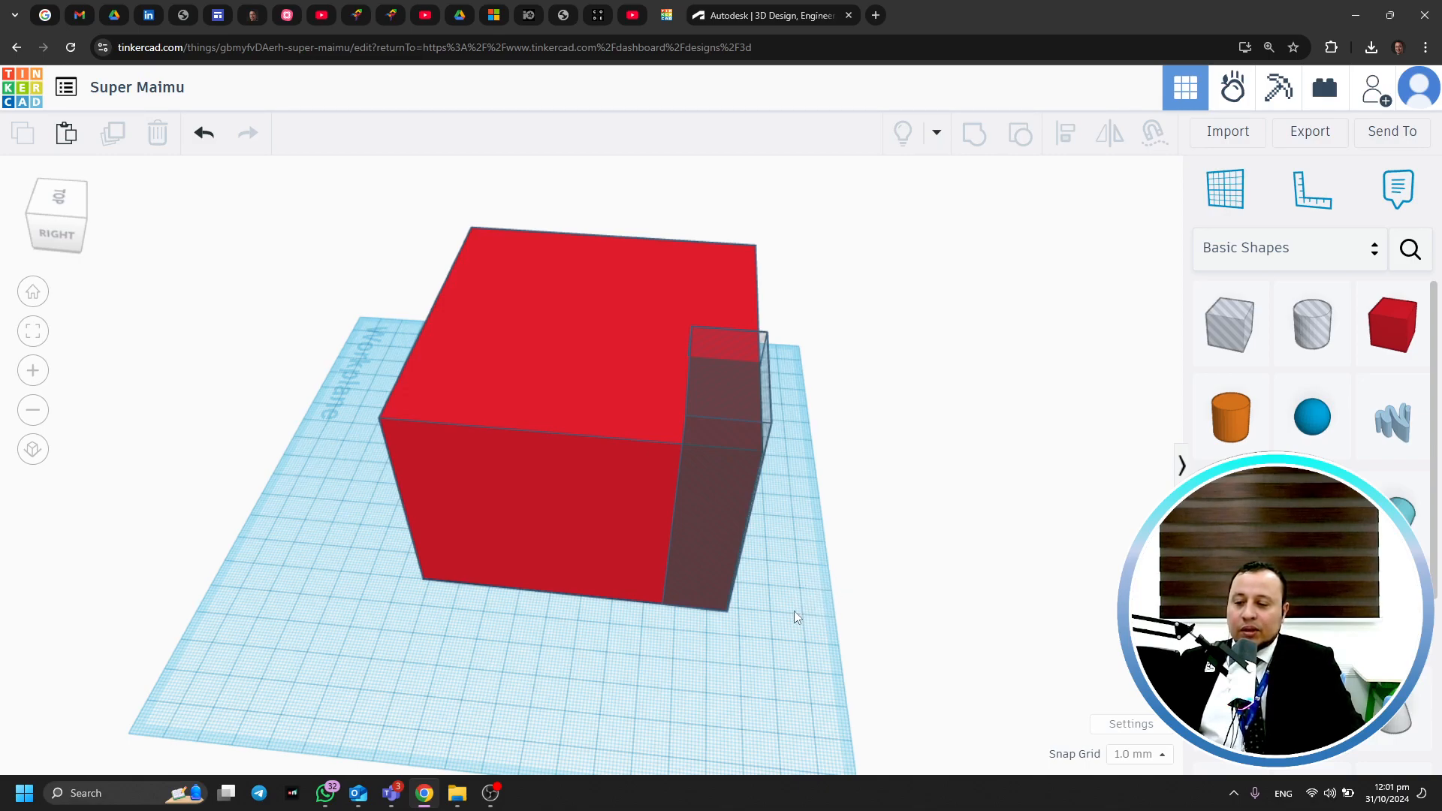
left_click_drag(1231, 511, 789, 642)
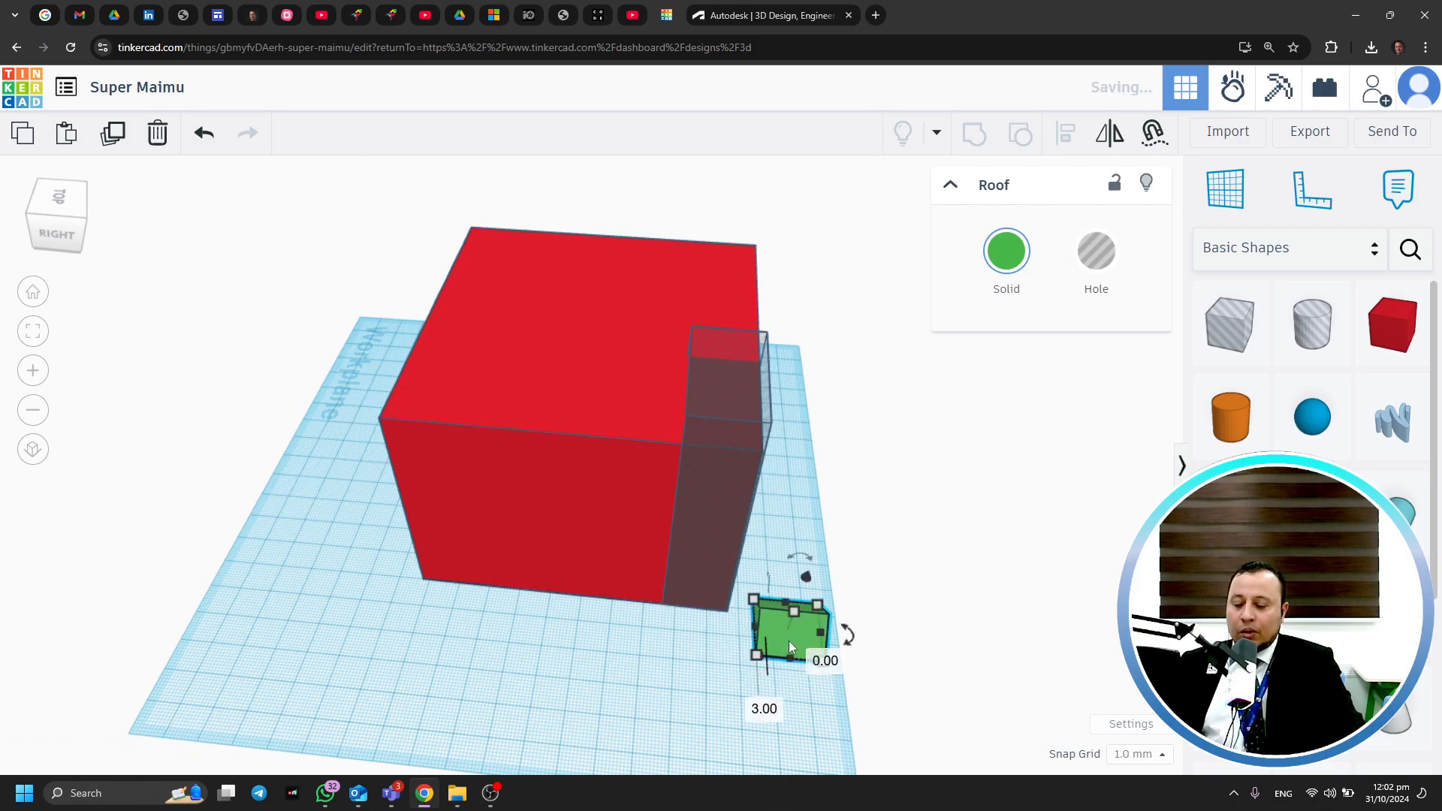
key("Delete")
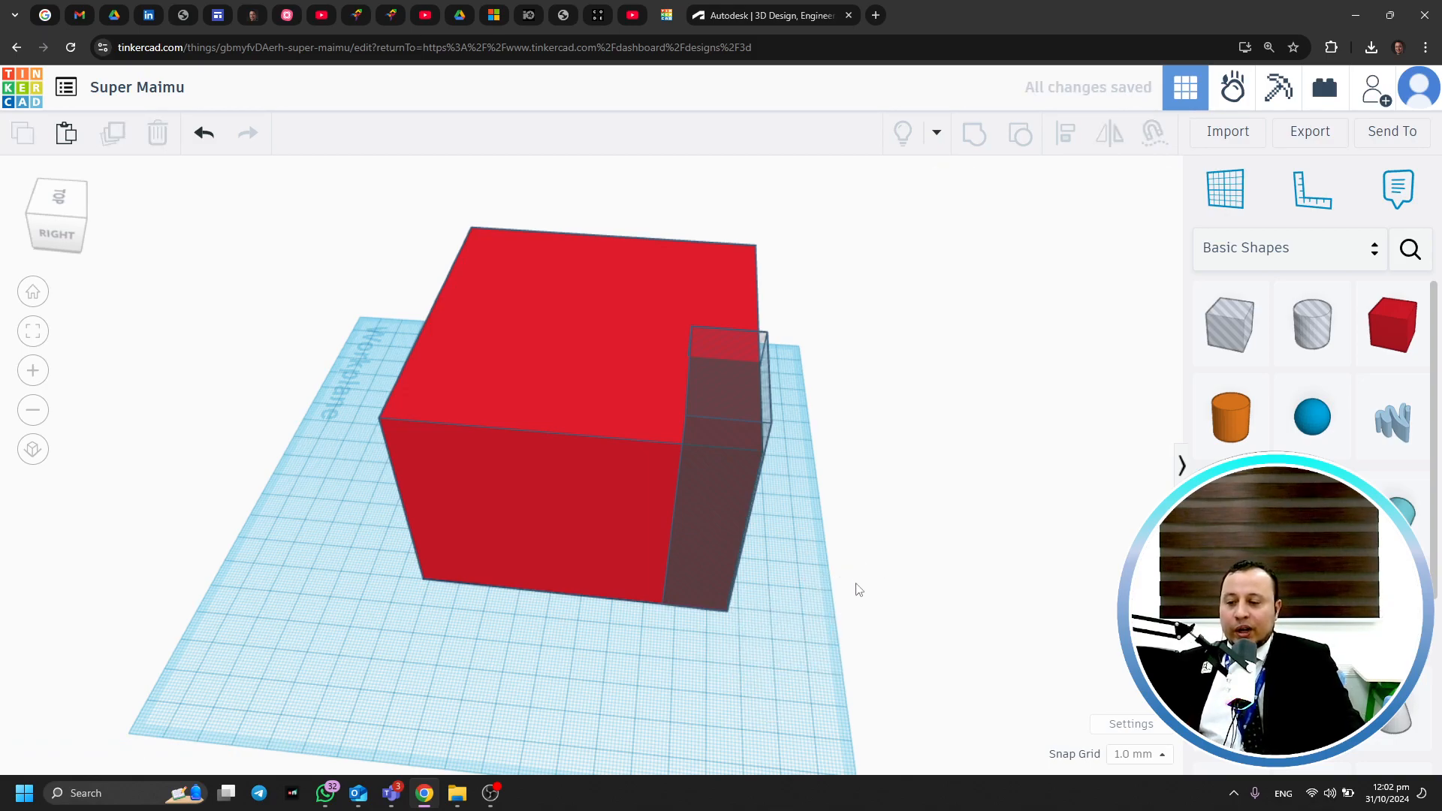
Try selecting the red box and the box hole together, by window and one by one, and deselect them
left_click_drag(821, 589, 665, 517)
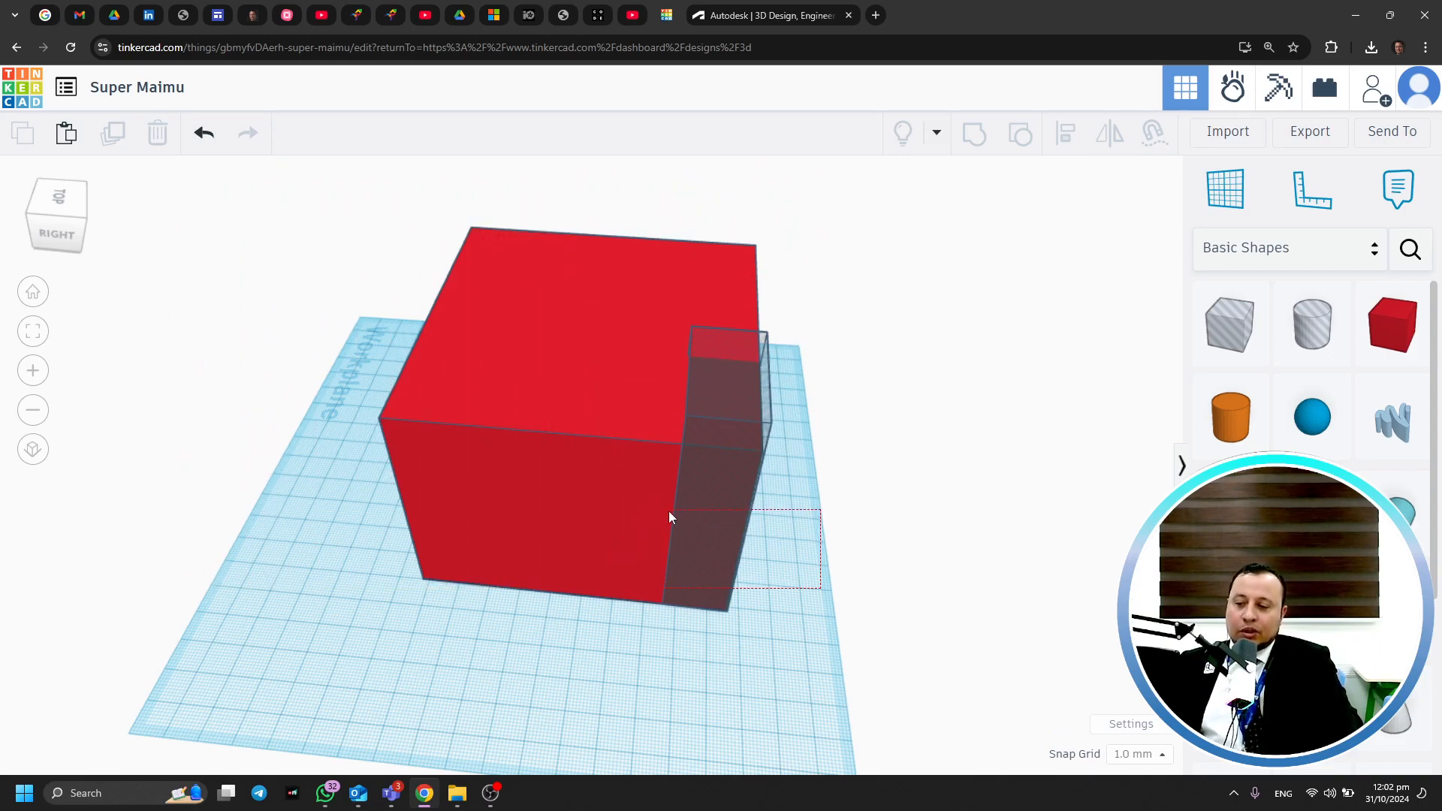
left_click_drag(704, 502, 655, 496)
left_click(964, 413)
left_click(715, 506)
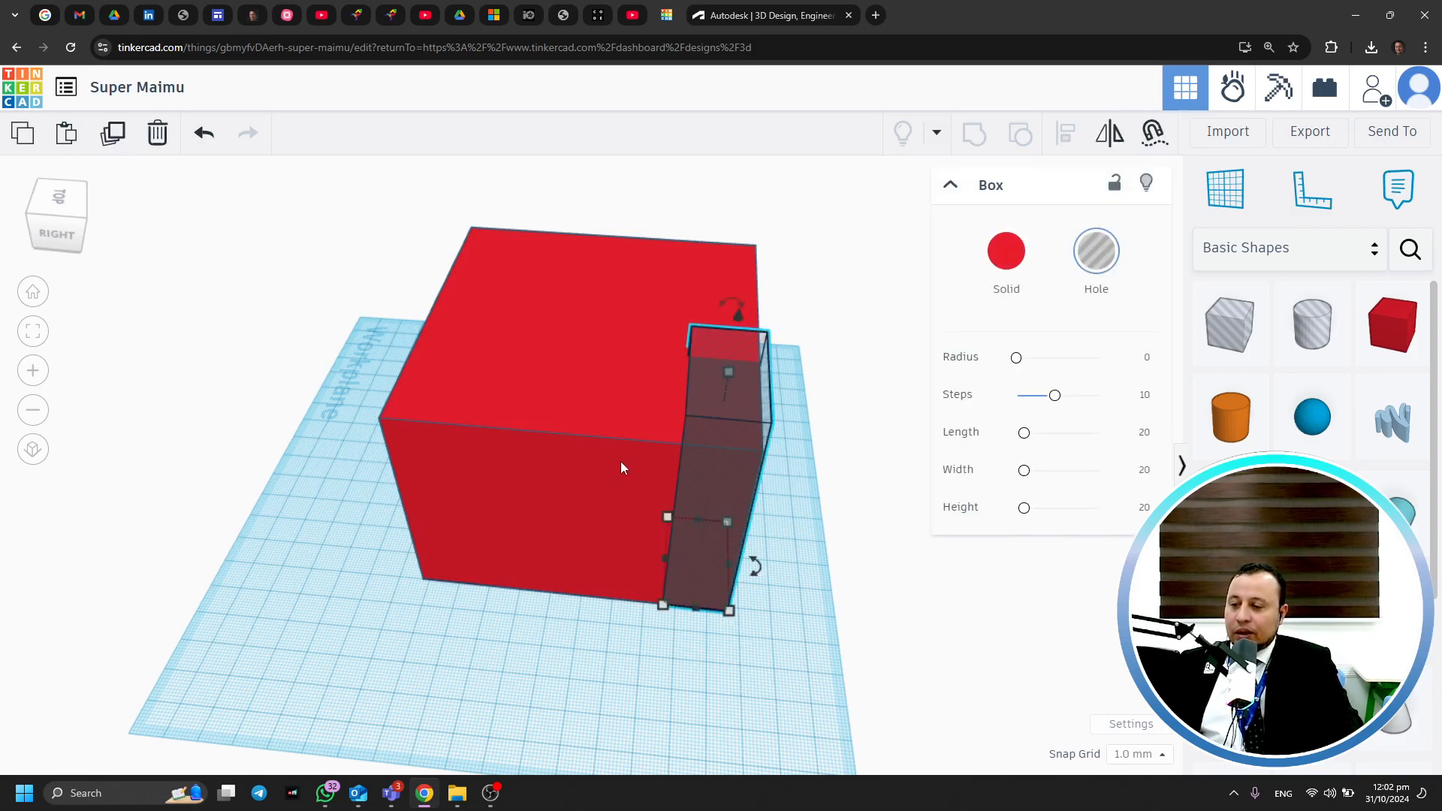
left_click(646, 463, "shift")
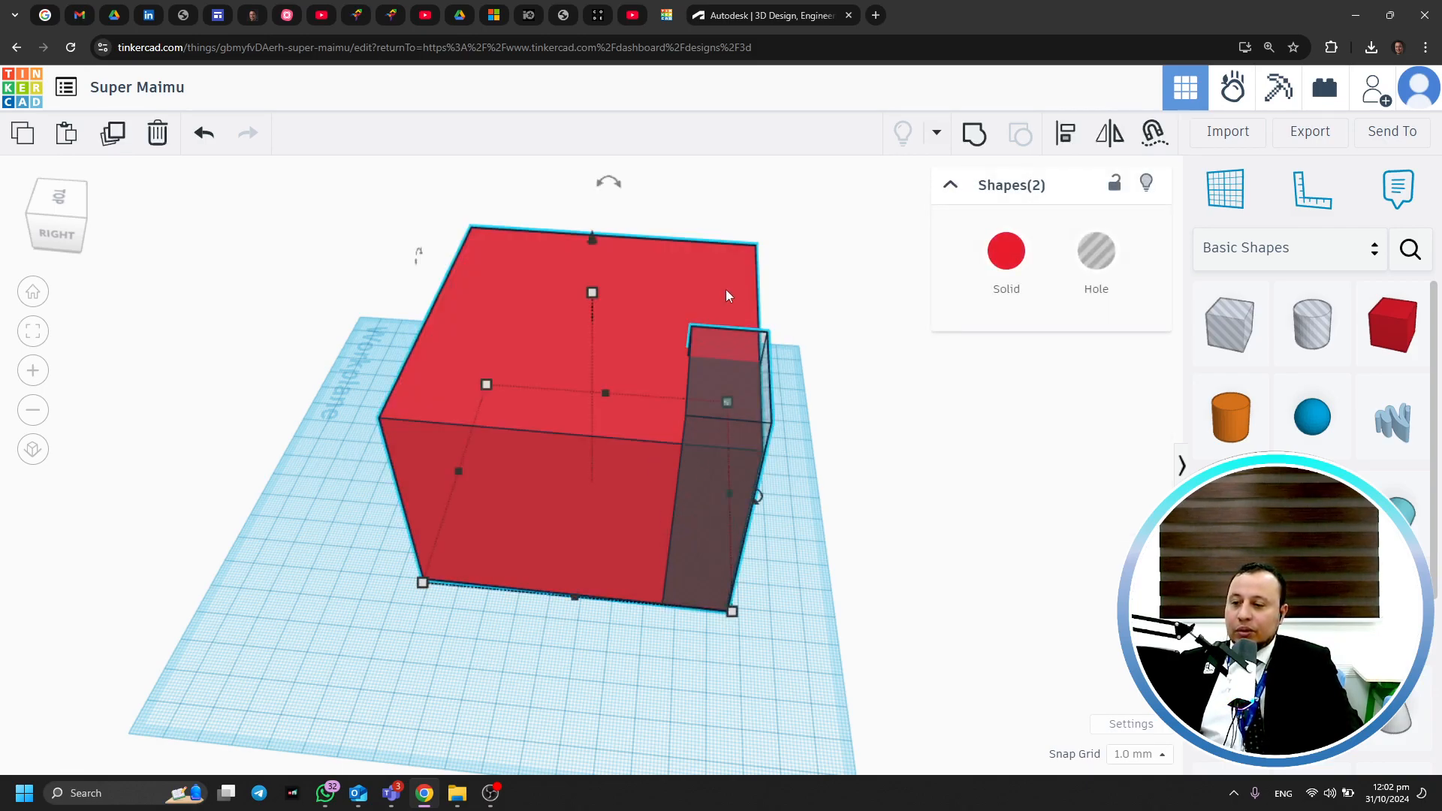
left_click(862, 283)
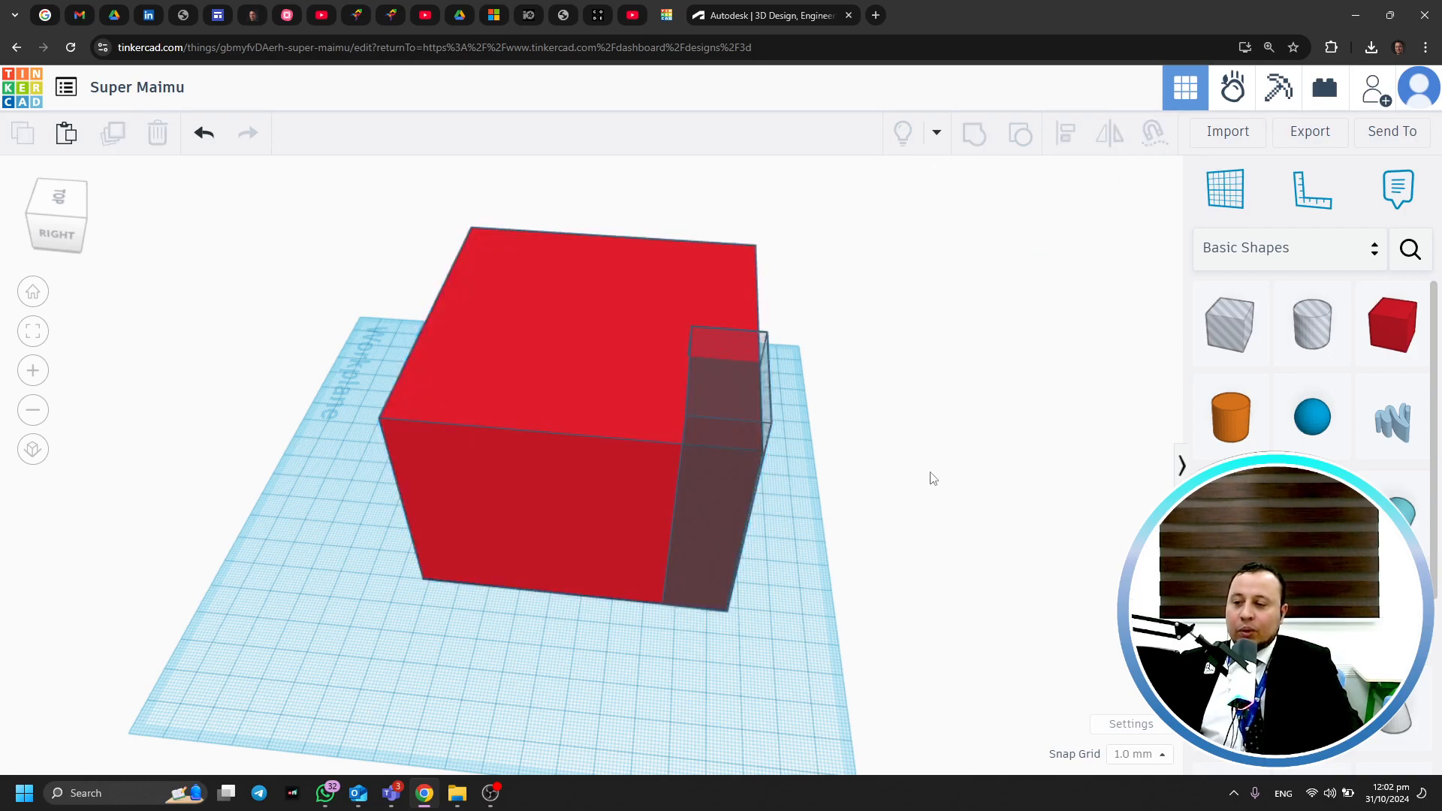
Place an orange cylinder against the red box's front face, window-select all three shapes and deselect them
left_click_drag(1240, 428, 640, 571)
left_click(780, 560)
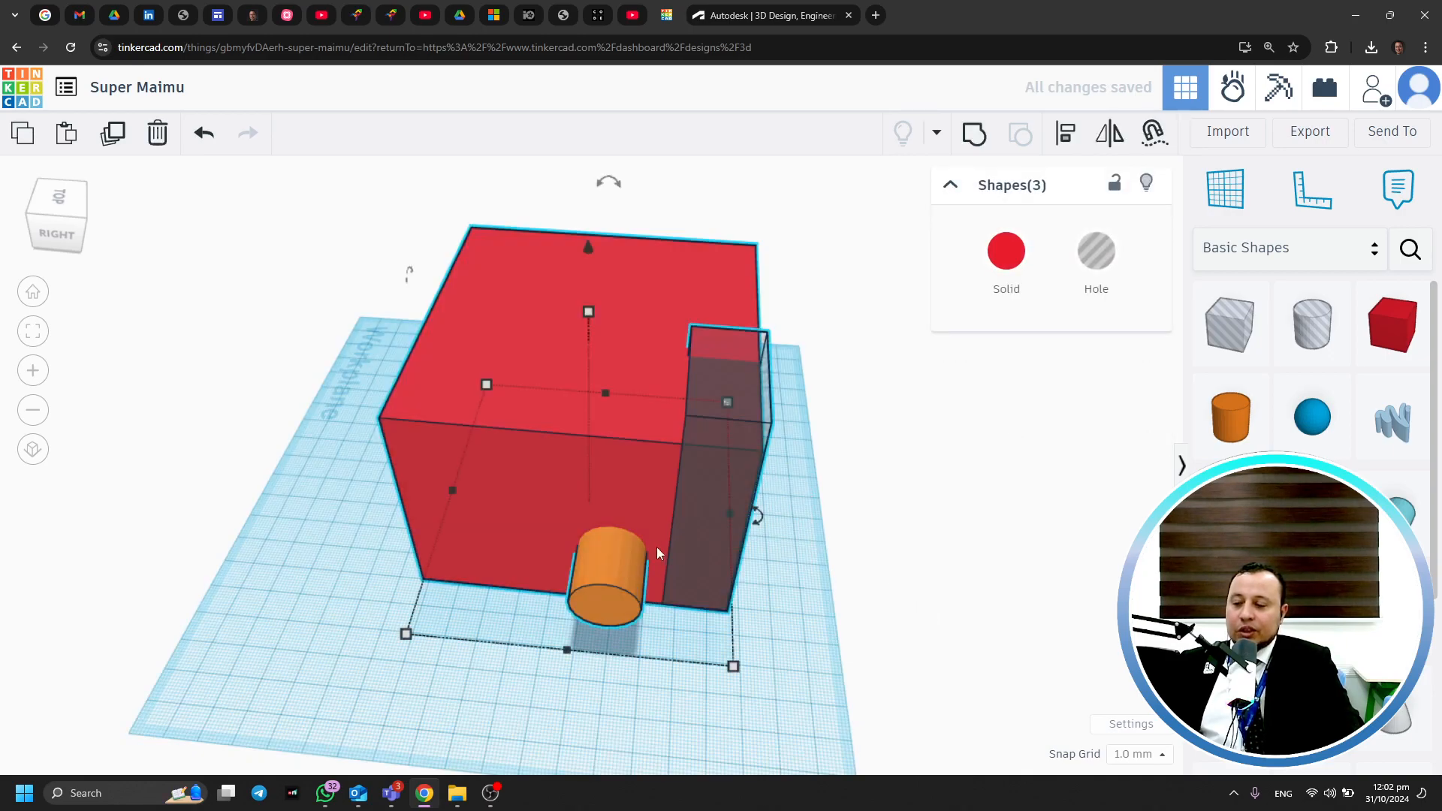
left_click(907, 517)
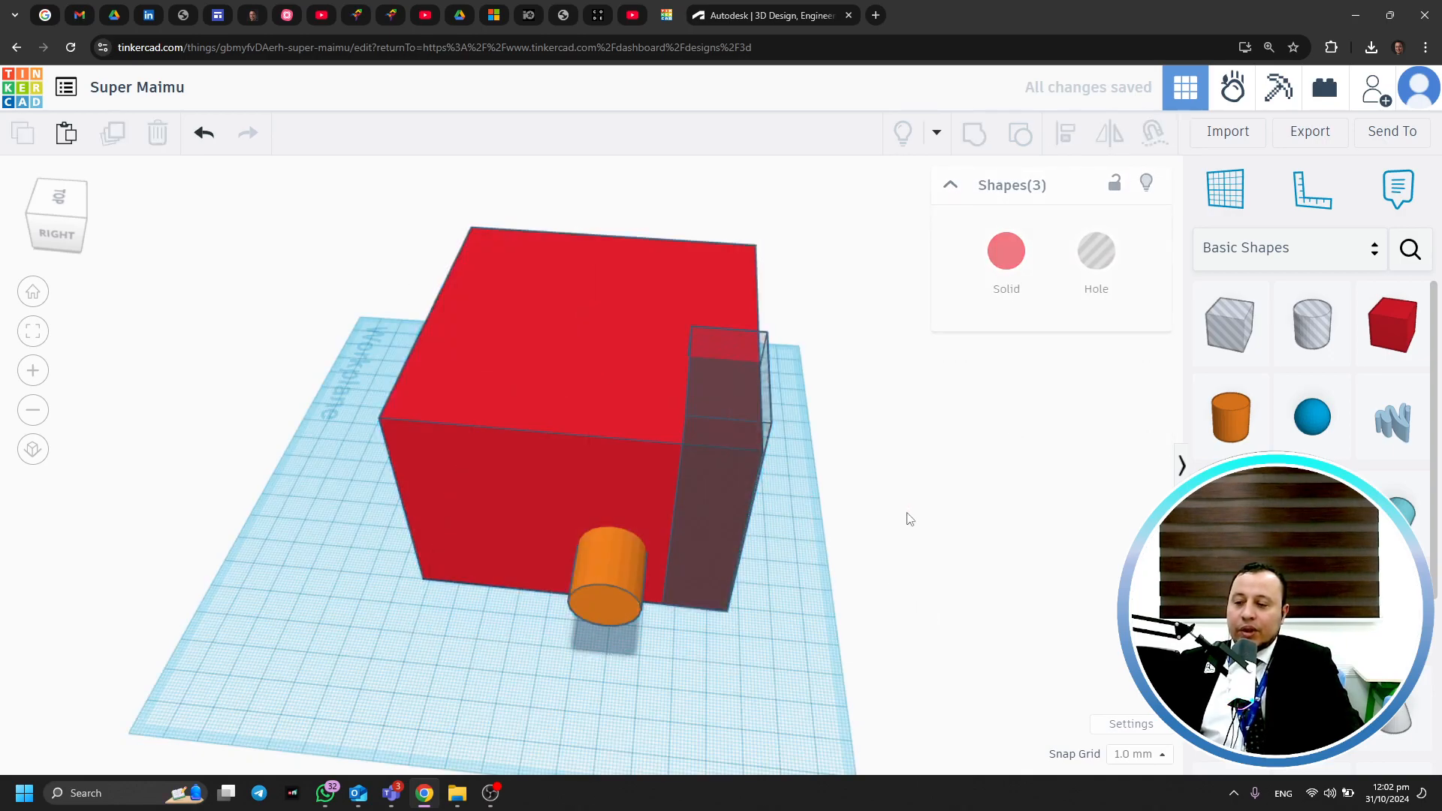
Practise adding the box hole, red box and cylinder to one selection and removing shapes from it, and deselect everything
left_click(739, 420)
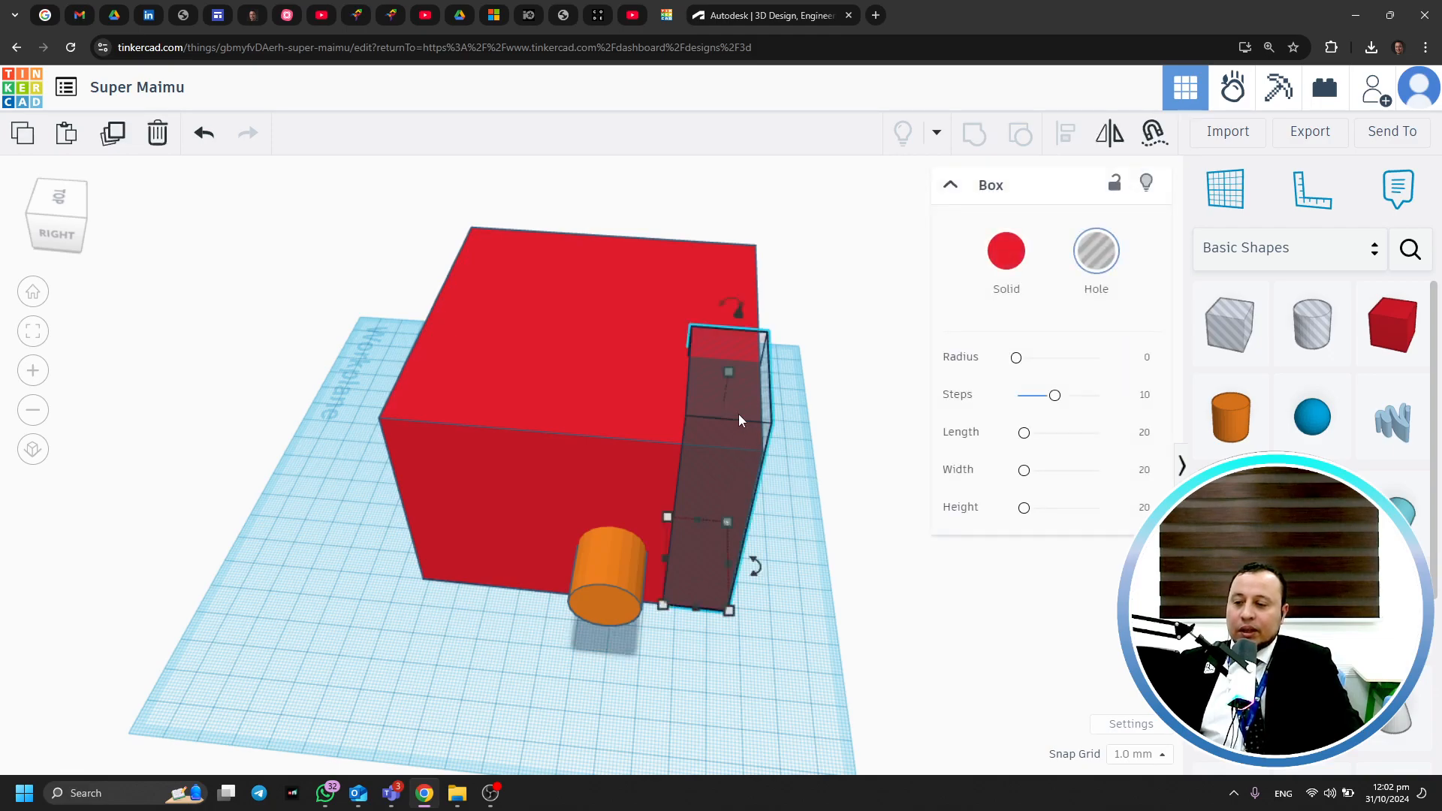
left_click(575, 448, "shift")
left_click(680, 301, "shift")
left_click(609, 596, "shift")
left_click(577, 447, "shift")
left_click(537, 332, "shift")
left_click(982, 432)
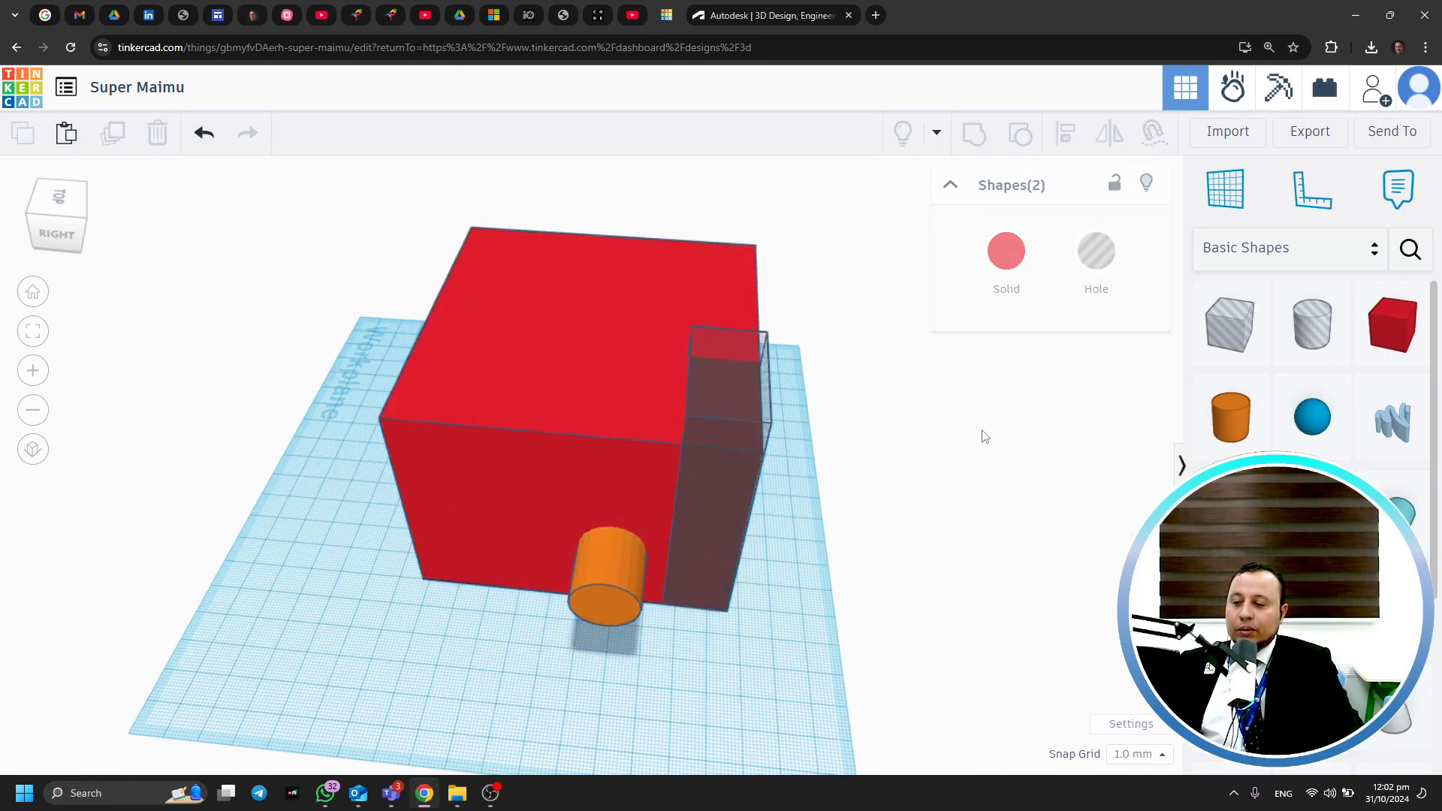
Move the orange cylinder away from the red box and delete it
left_click_drag(628, 606, 981, 574)
key("Delete")
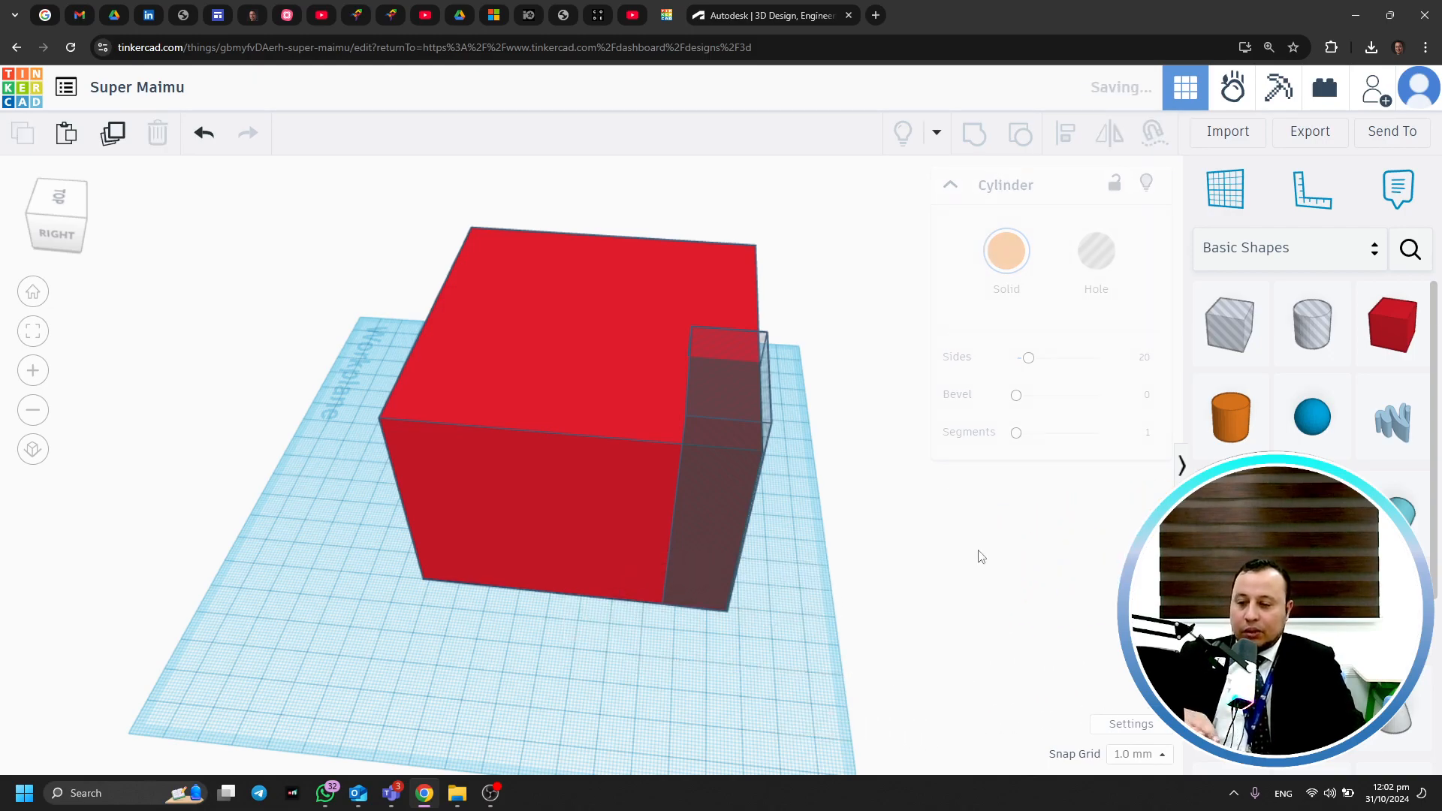
right_click_drag(992, 552, 757, 593)
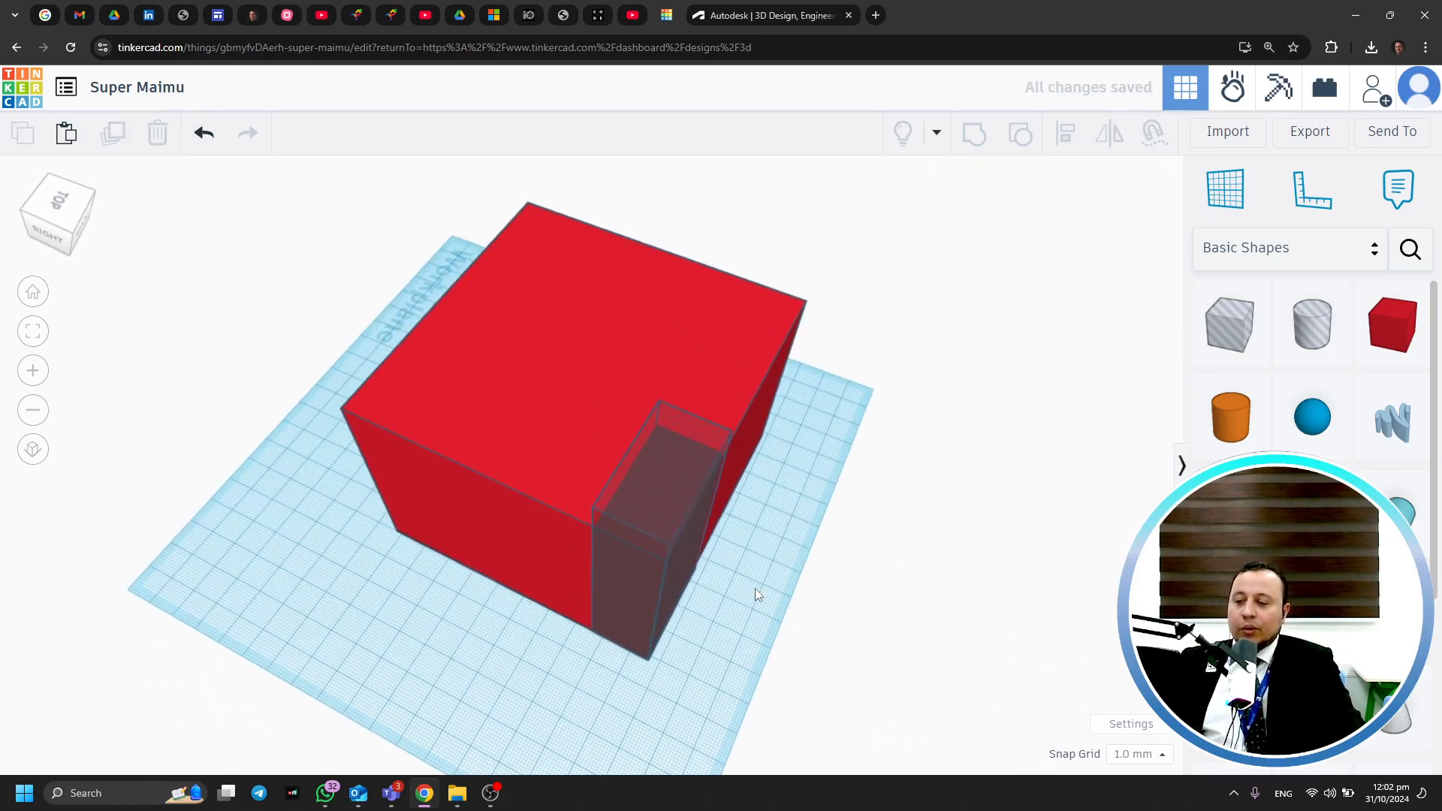
Select the red box and box hole together and deselect them, then try the box hole as a solid and restore it
left_click_drag(615, 475, 530, 403)
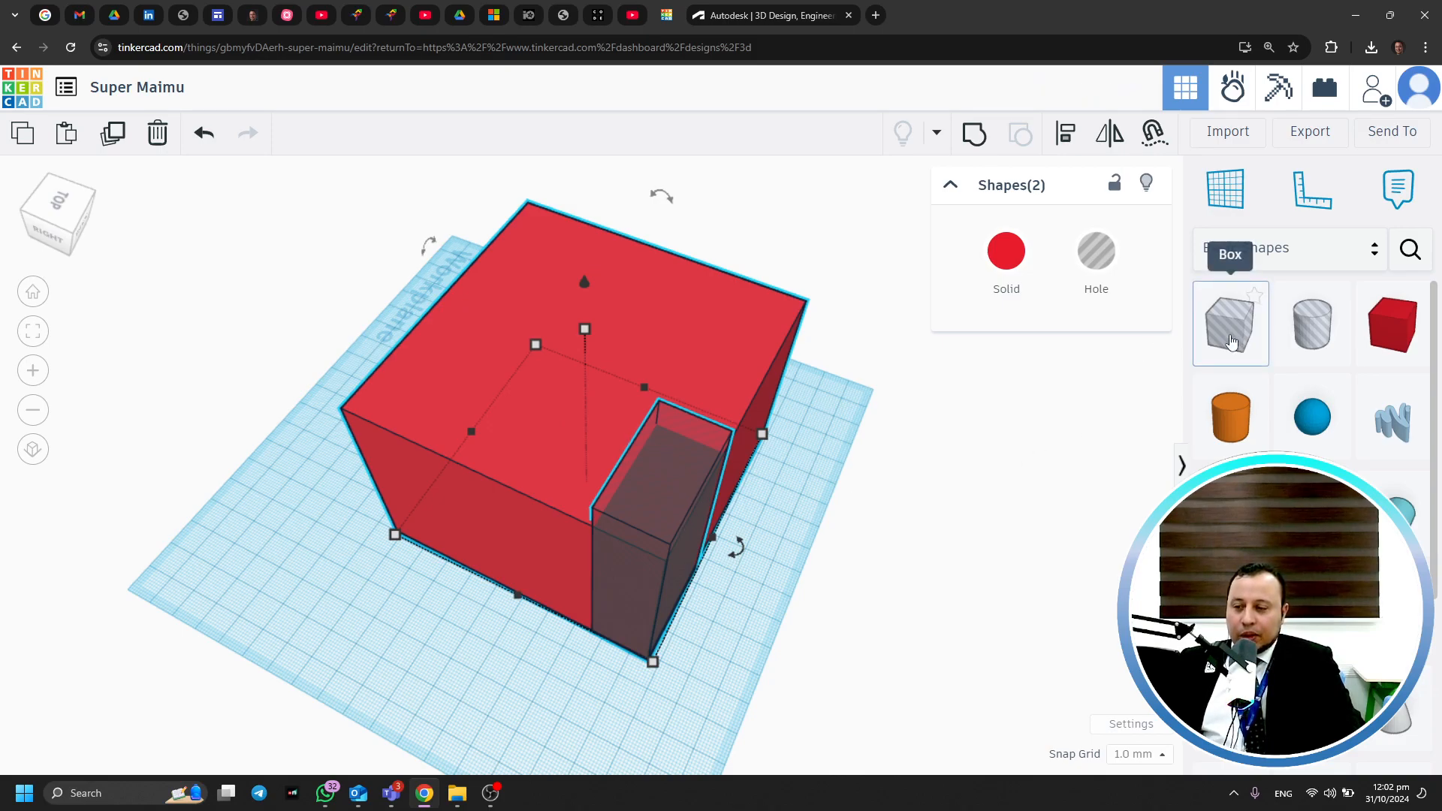
left_click(956, 515)
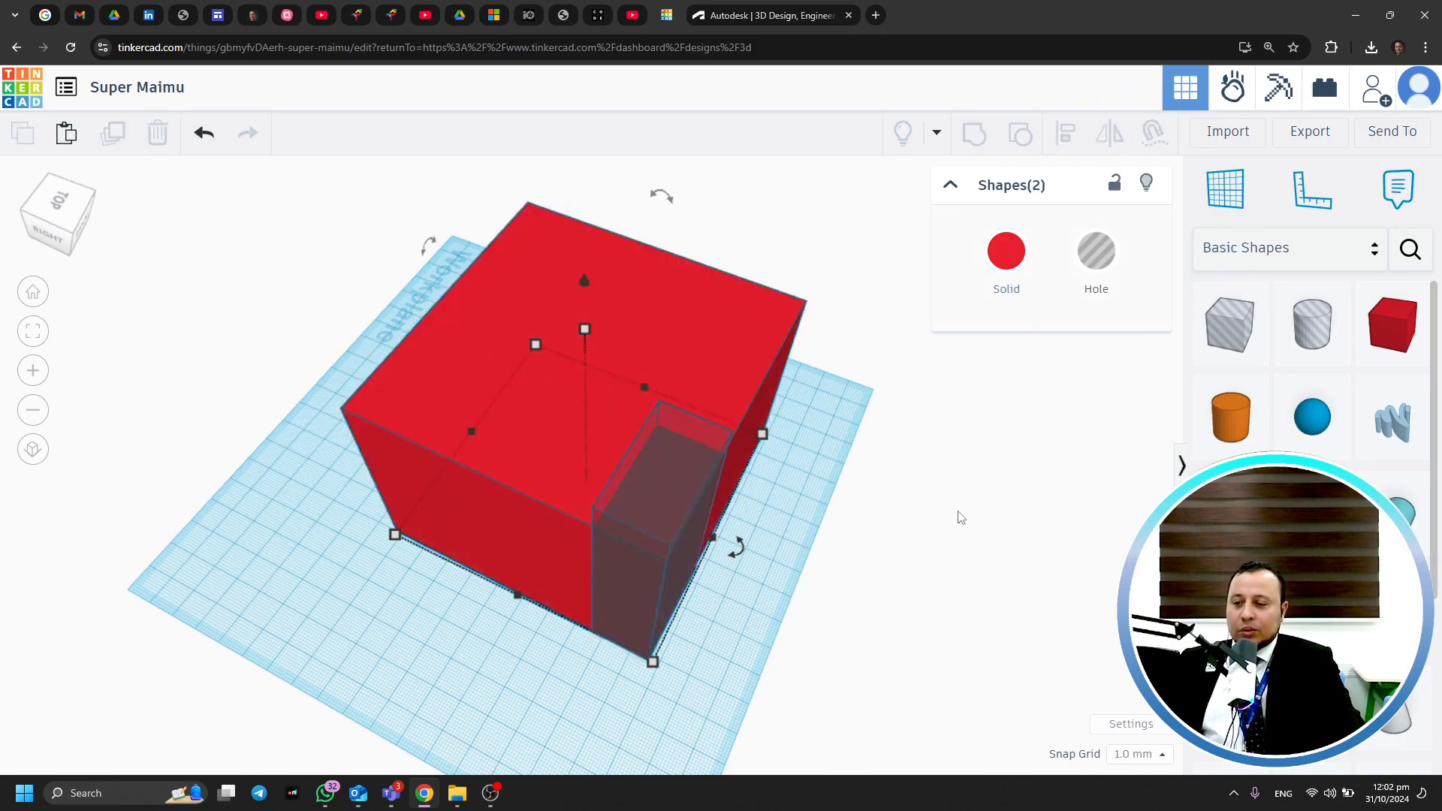
left_click(664, 473)
left_click(1010, 259)
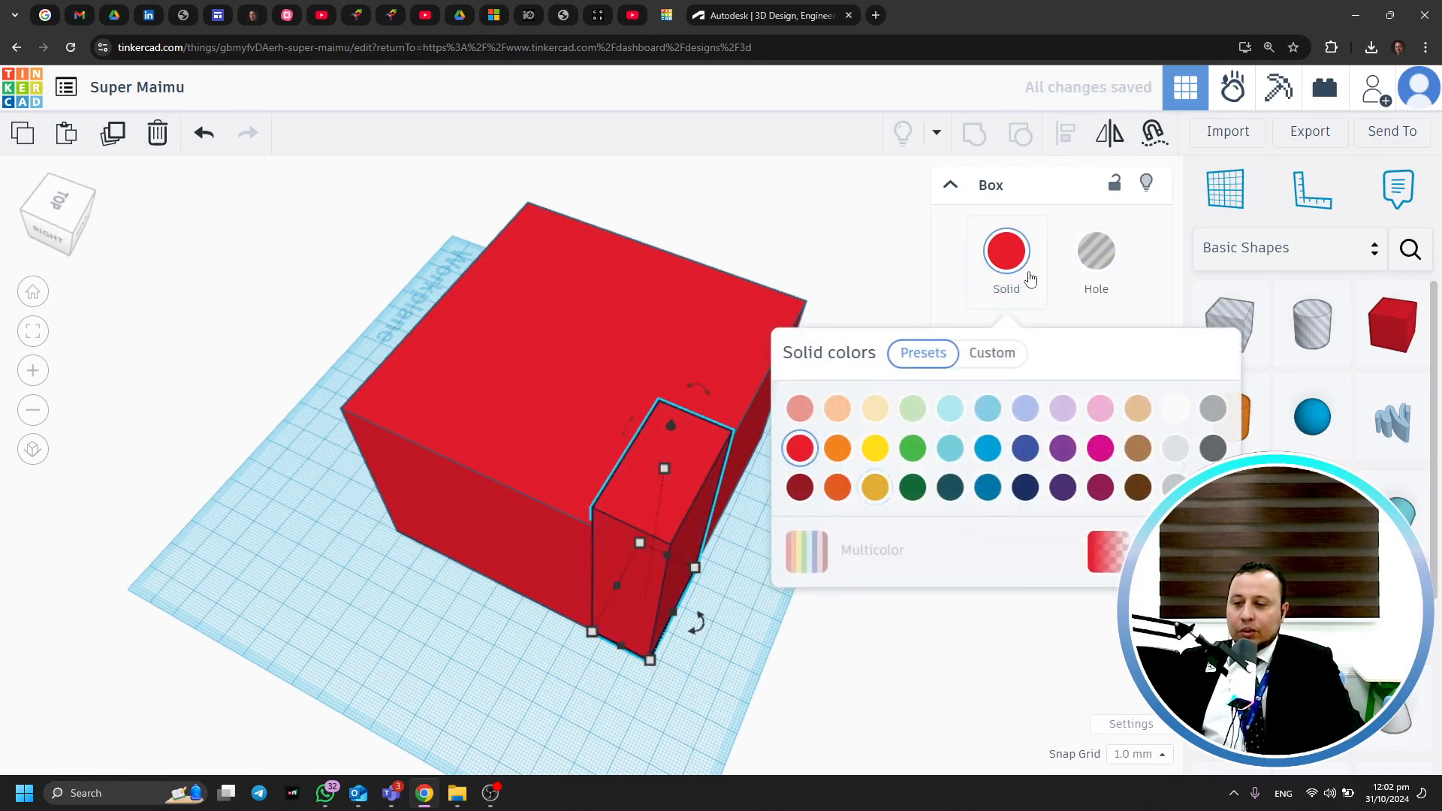
left_click(1097, 251)
left_click(948, 511)
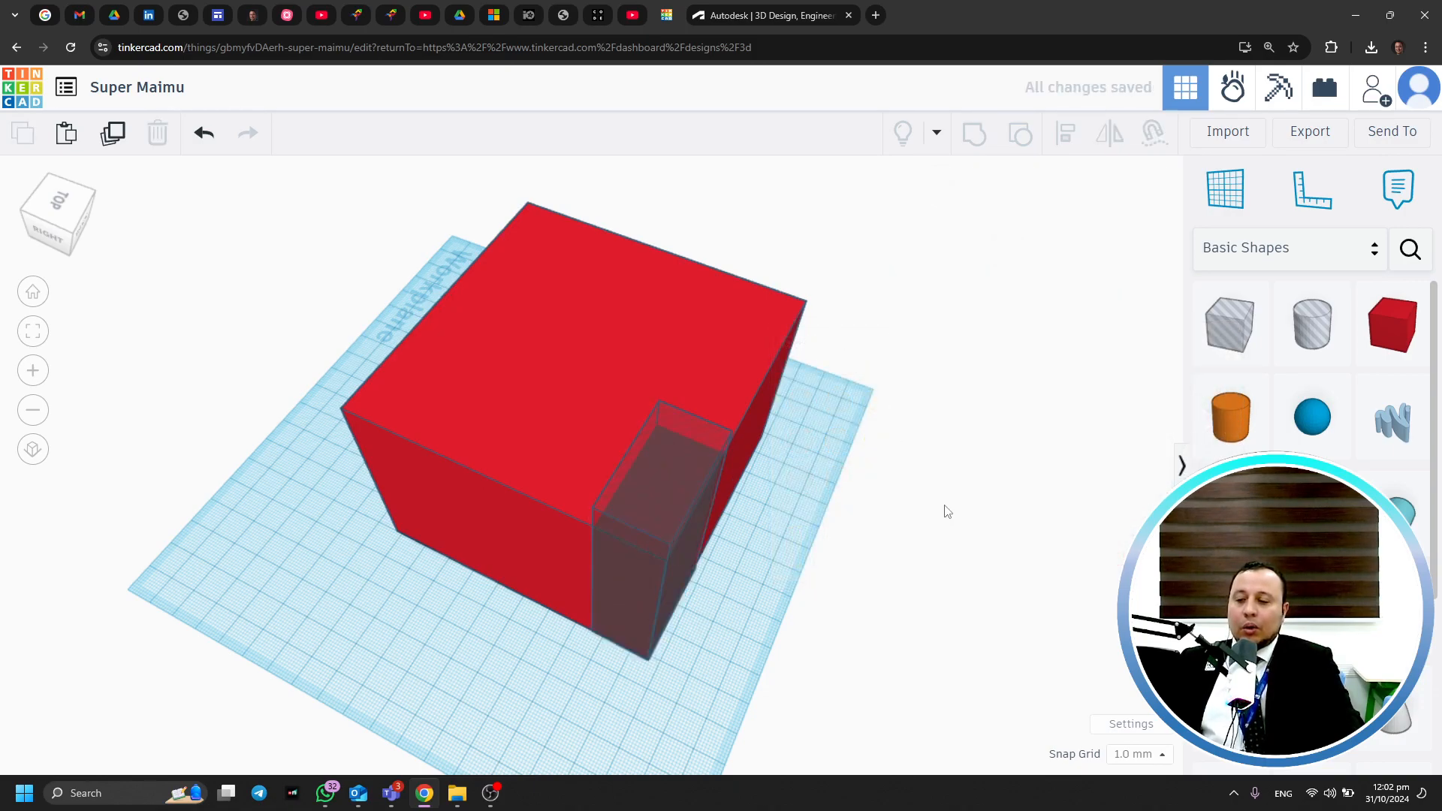
Recolour the large red box light turquoise using the preset solid colours
left_click(706, 364)
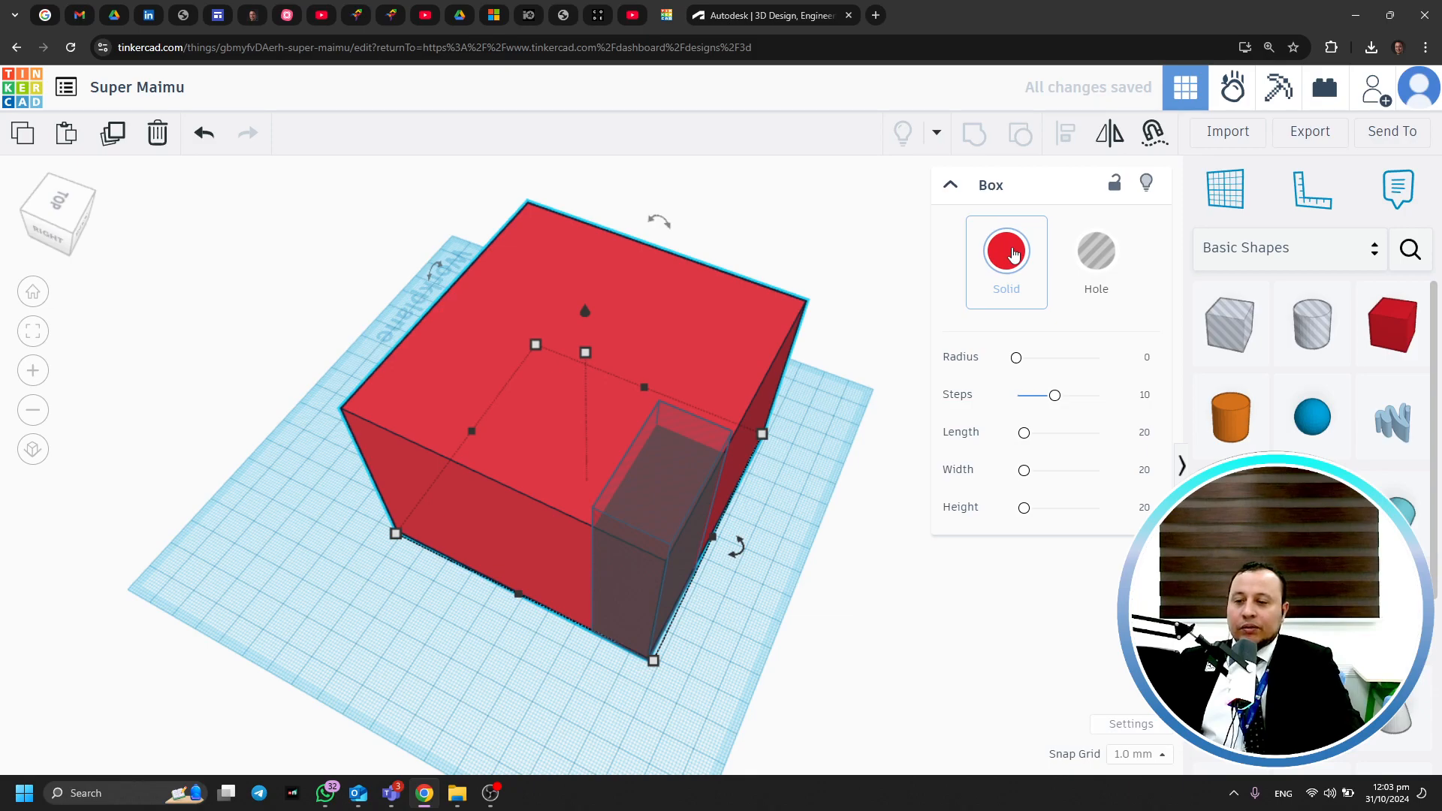
left_click(1013, 254)
left_click(1031, 288)
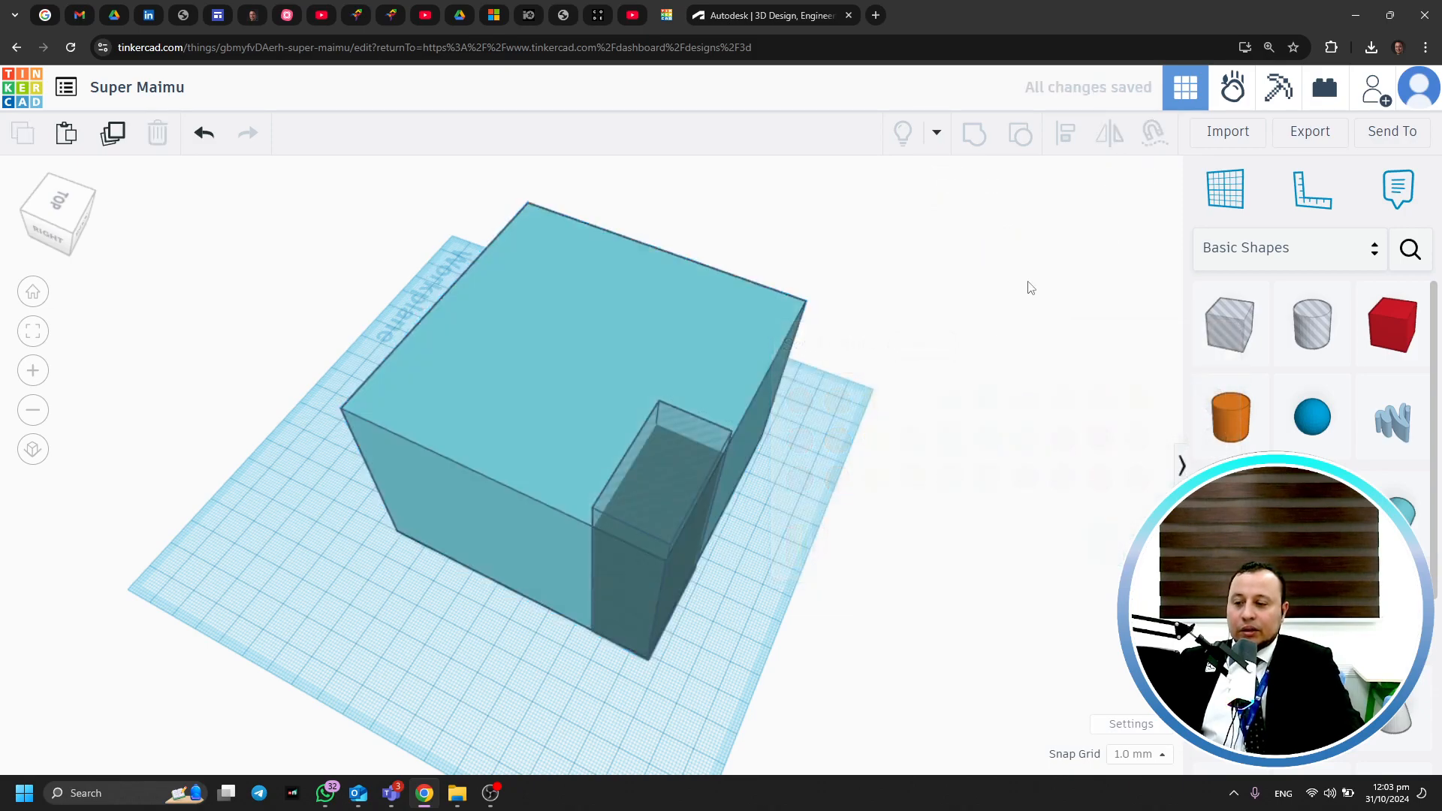
Recolour the large box light purple, then change it back to red
right_click_drag(727, 439, 747, 507)
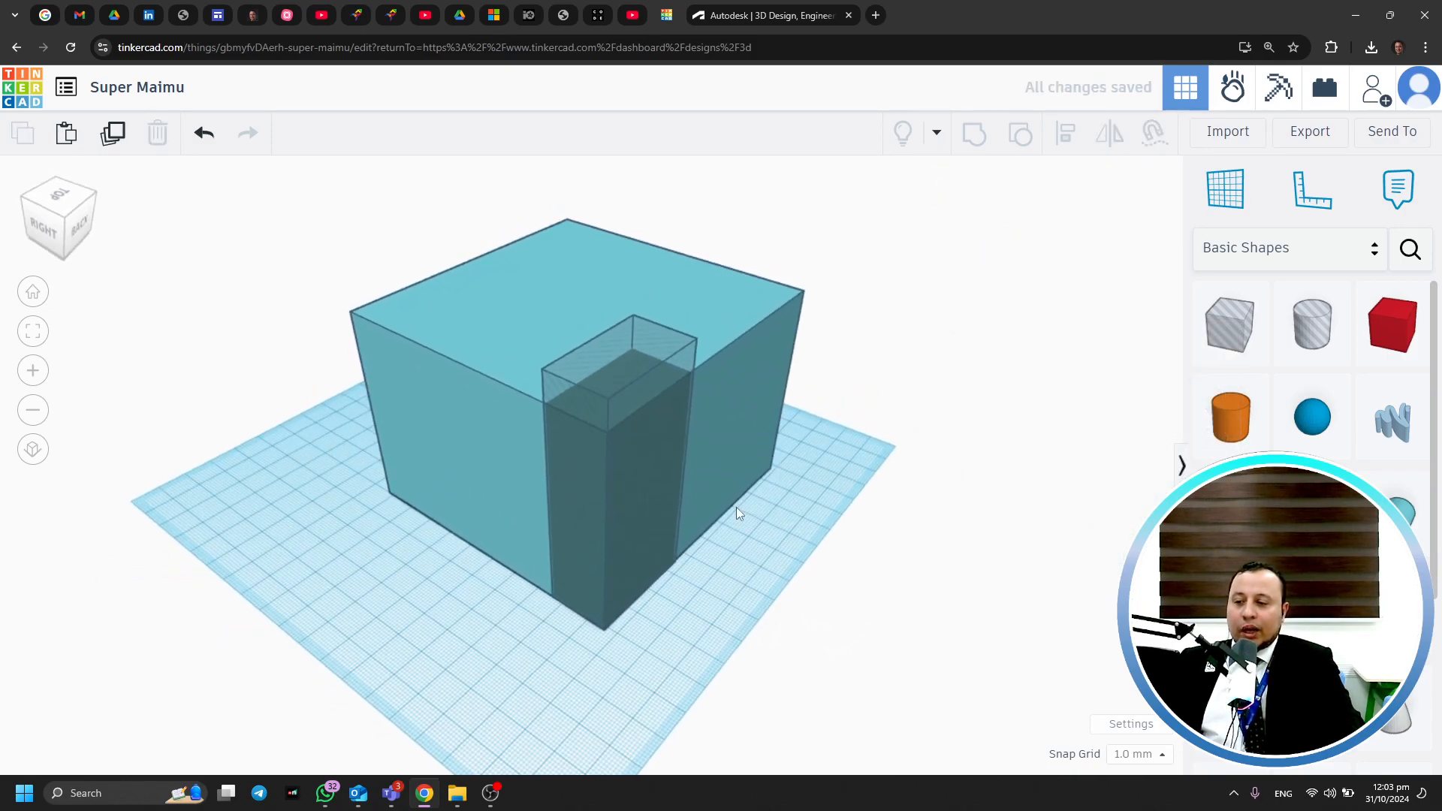
left_click(754, 430)
left_click(1007, 251)
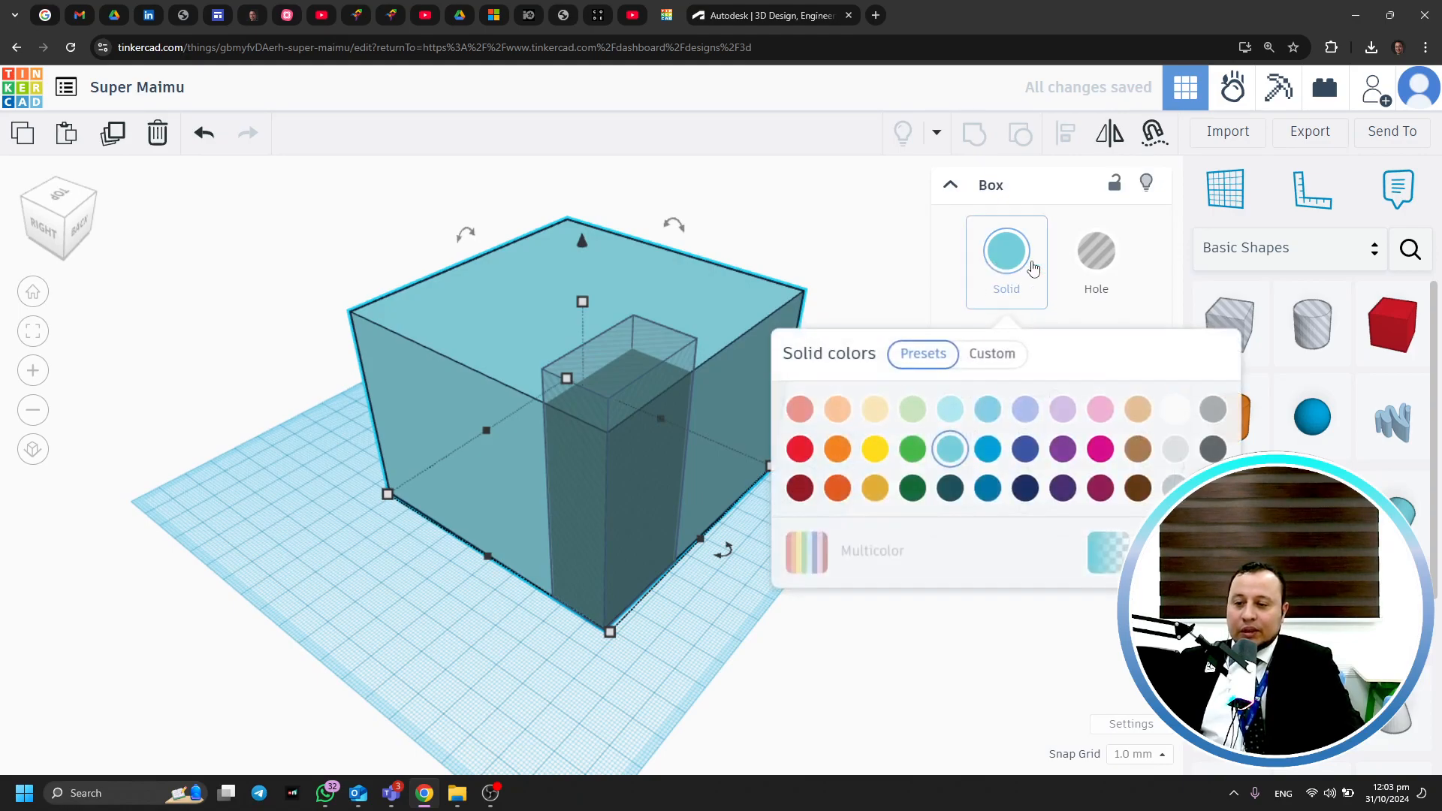
left_click(1055, 413)
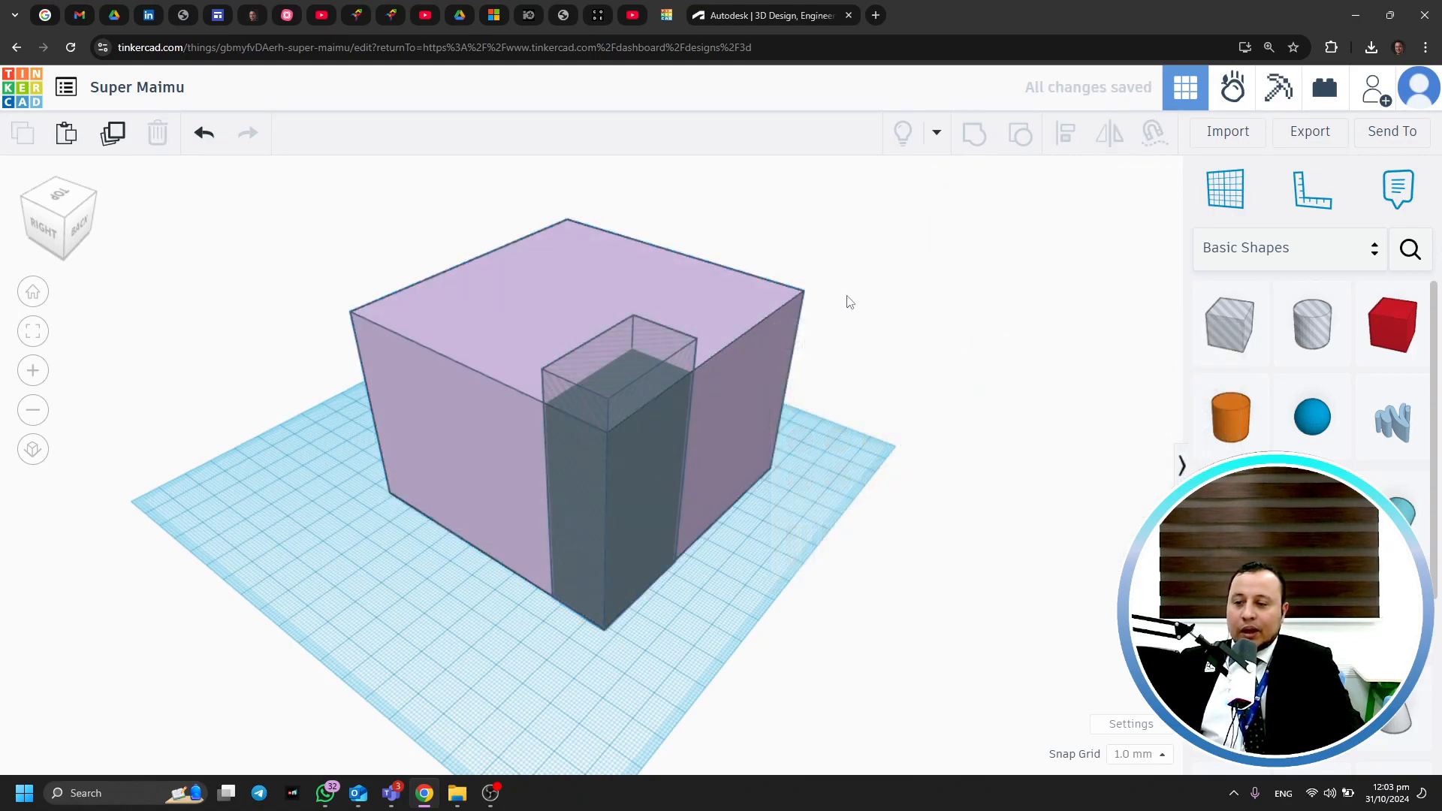
left_click(1007, 251)
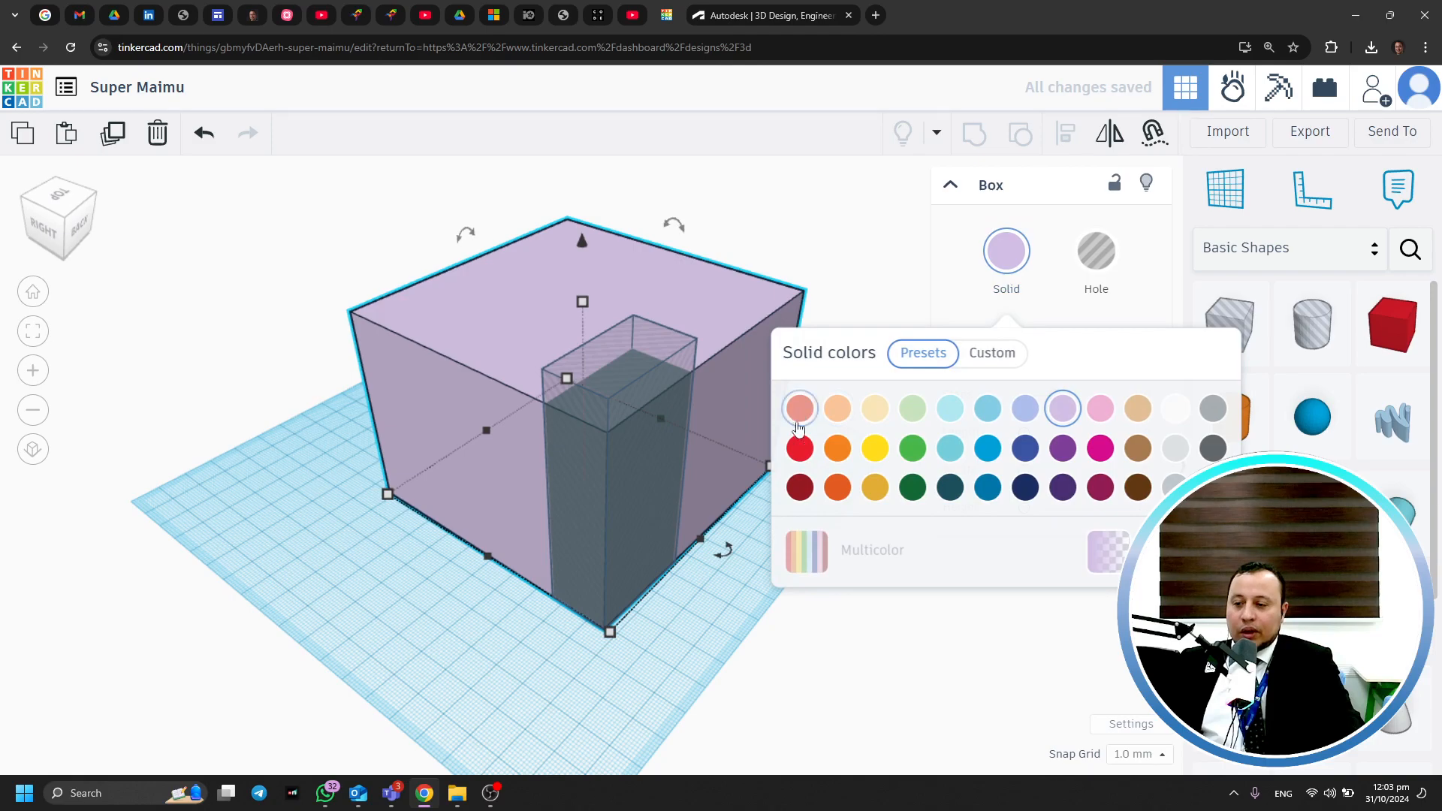
left_click(800, 448)
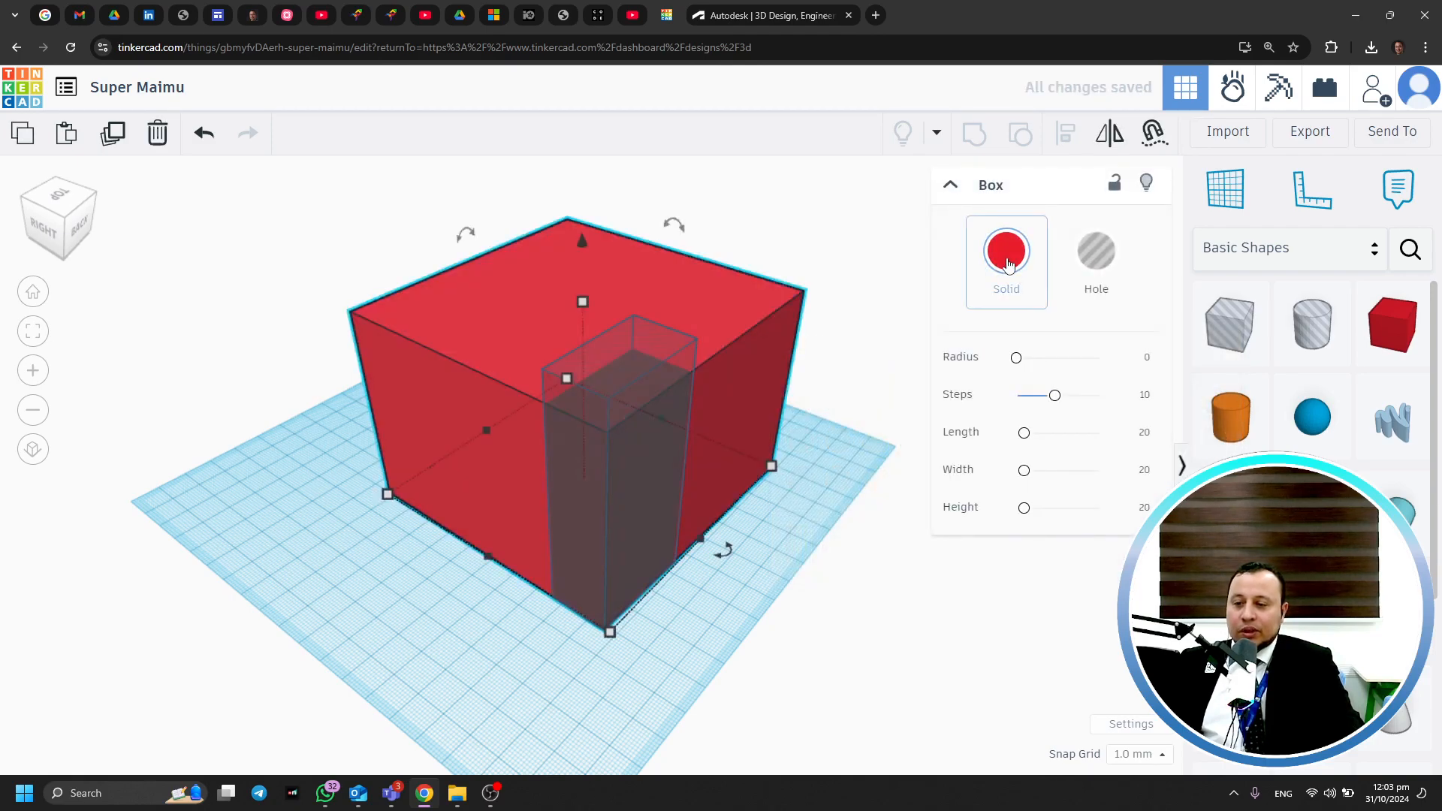
Set the red box's Steps to 1, Length to 5.84, Width to 19.63 and Height to 28.82
left_click_drag(1022, 365, 986, 373)
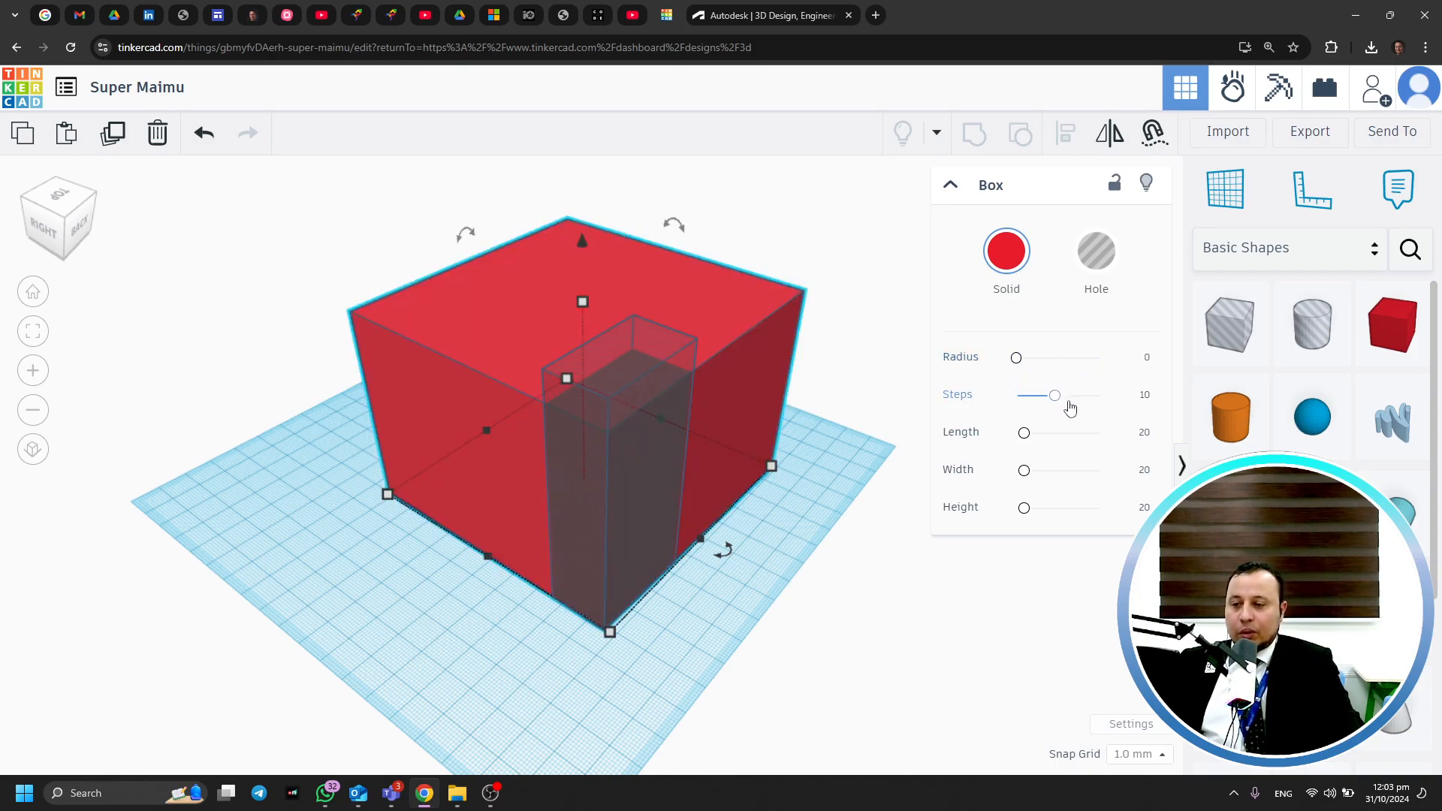
left_click_drag(1058, 404, 980, 419)
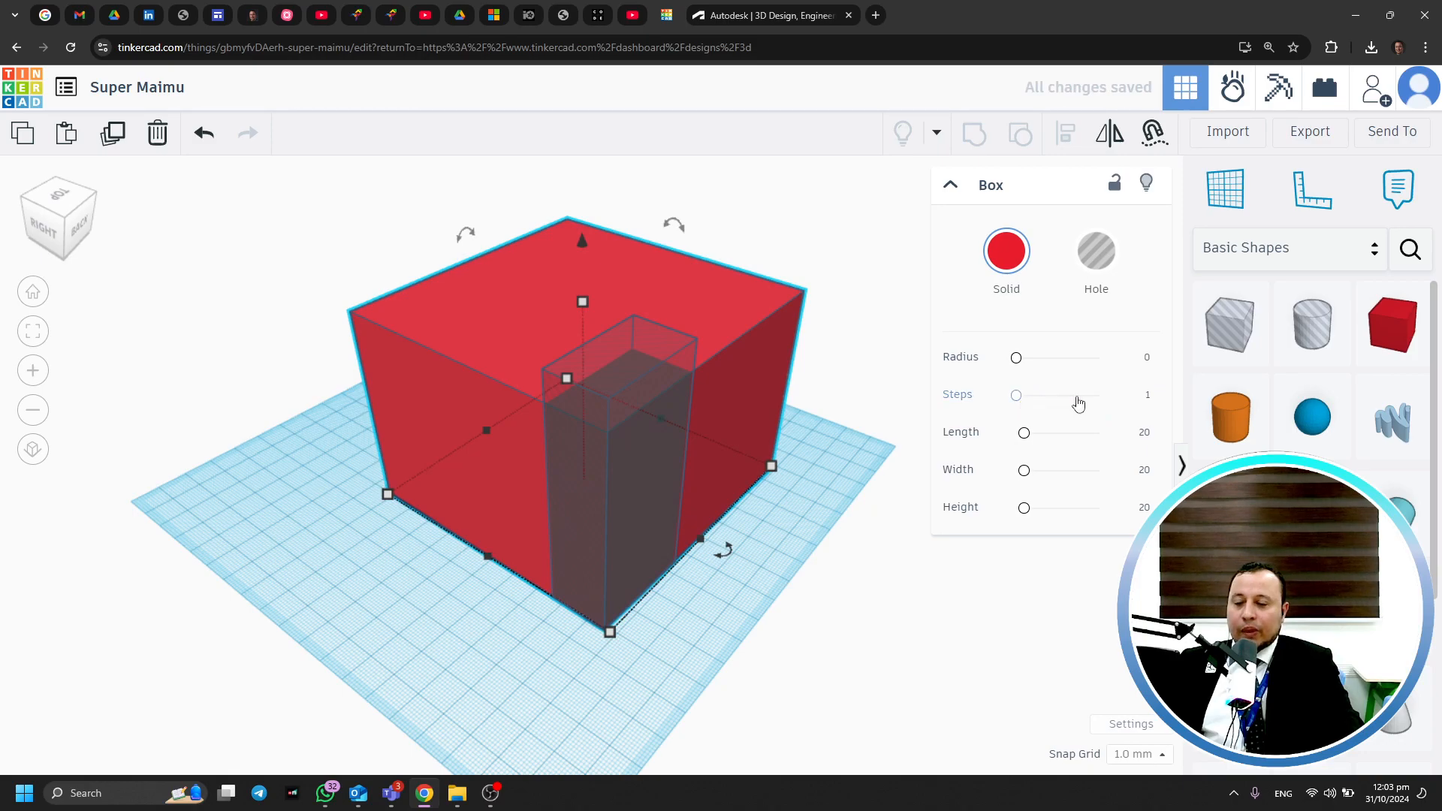
left_click_drag(1024, 433, 1028, 507)
left_click(751, 611)
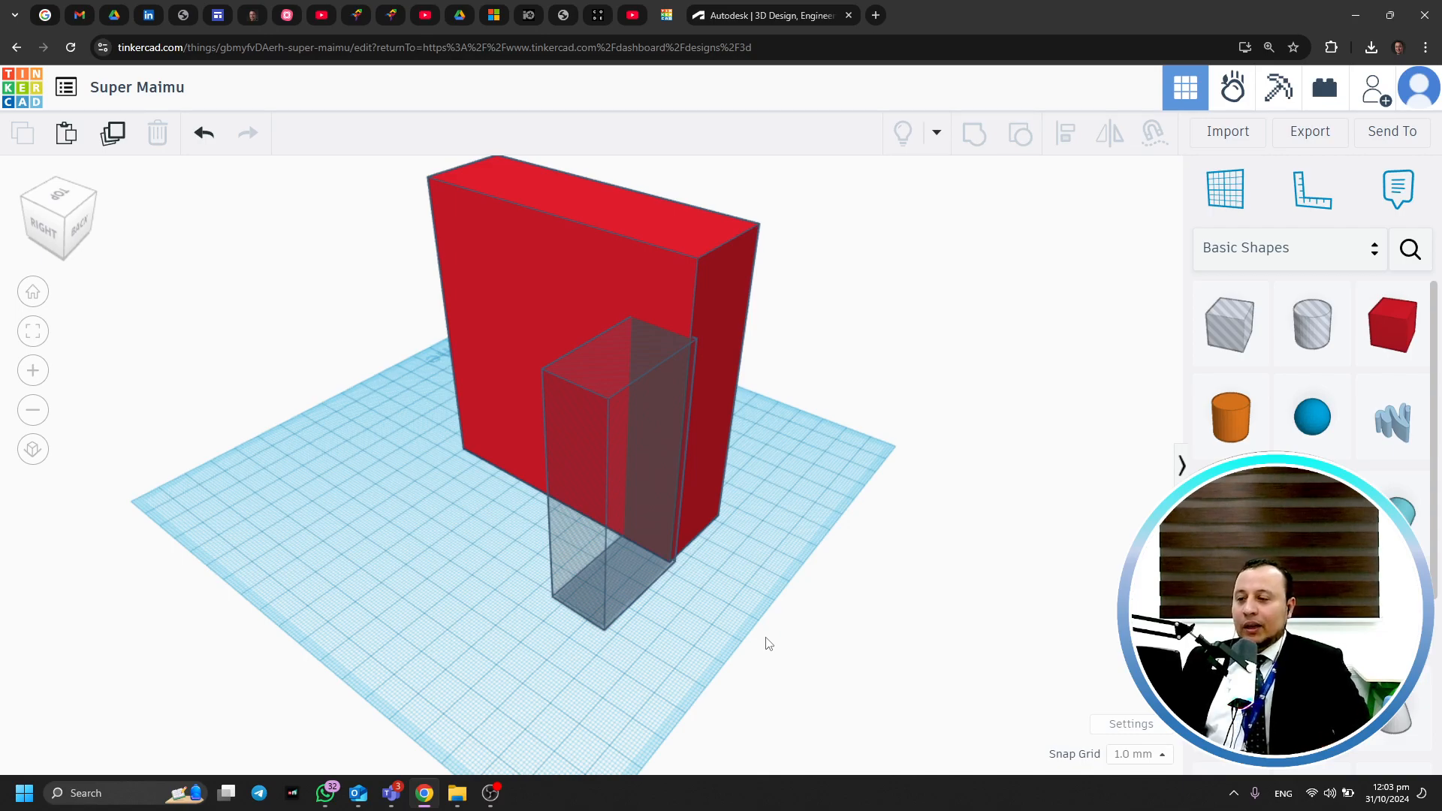
Delete the resized red box, then undo the deletion and its dimension changes
left_click(622, 255)
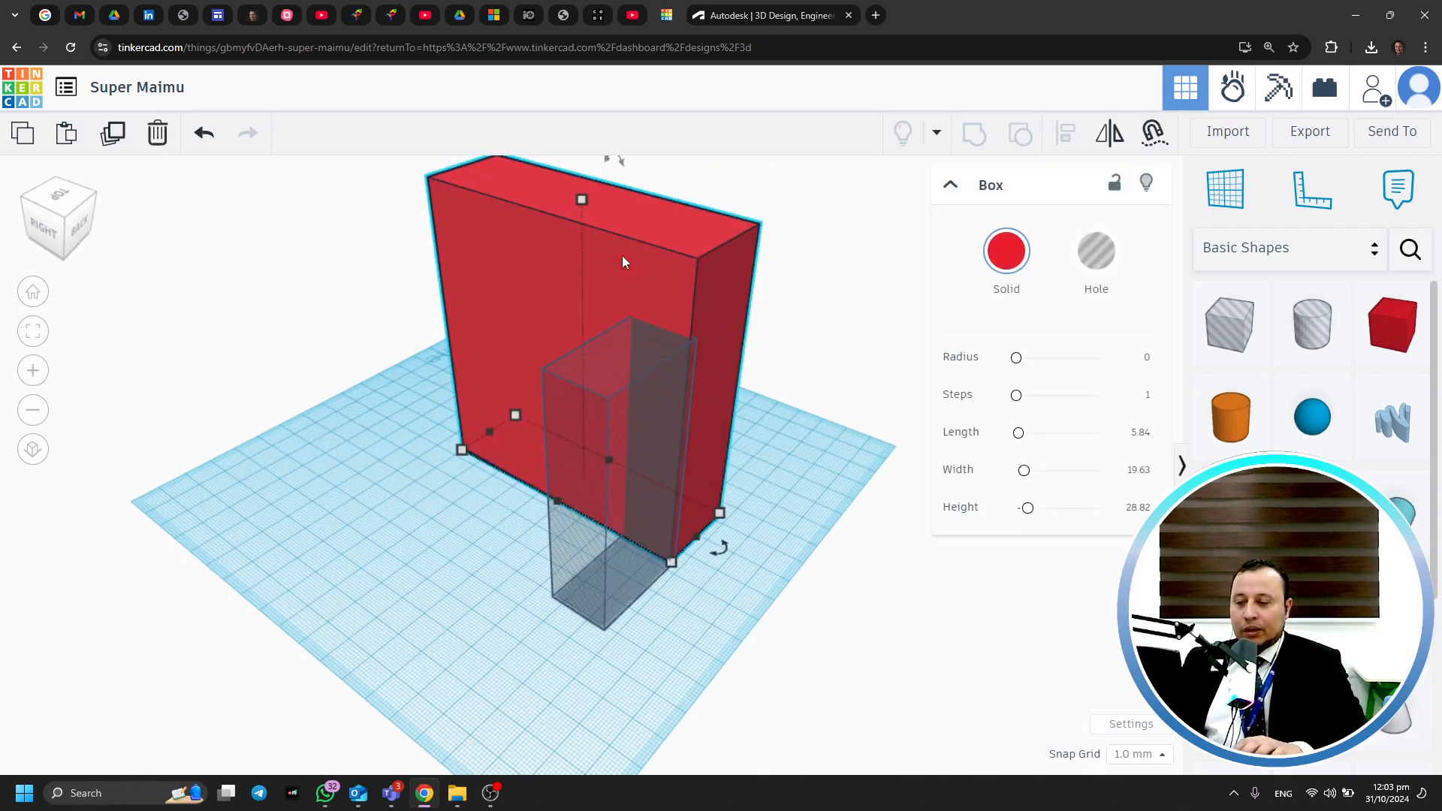
key("Delete")
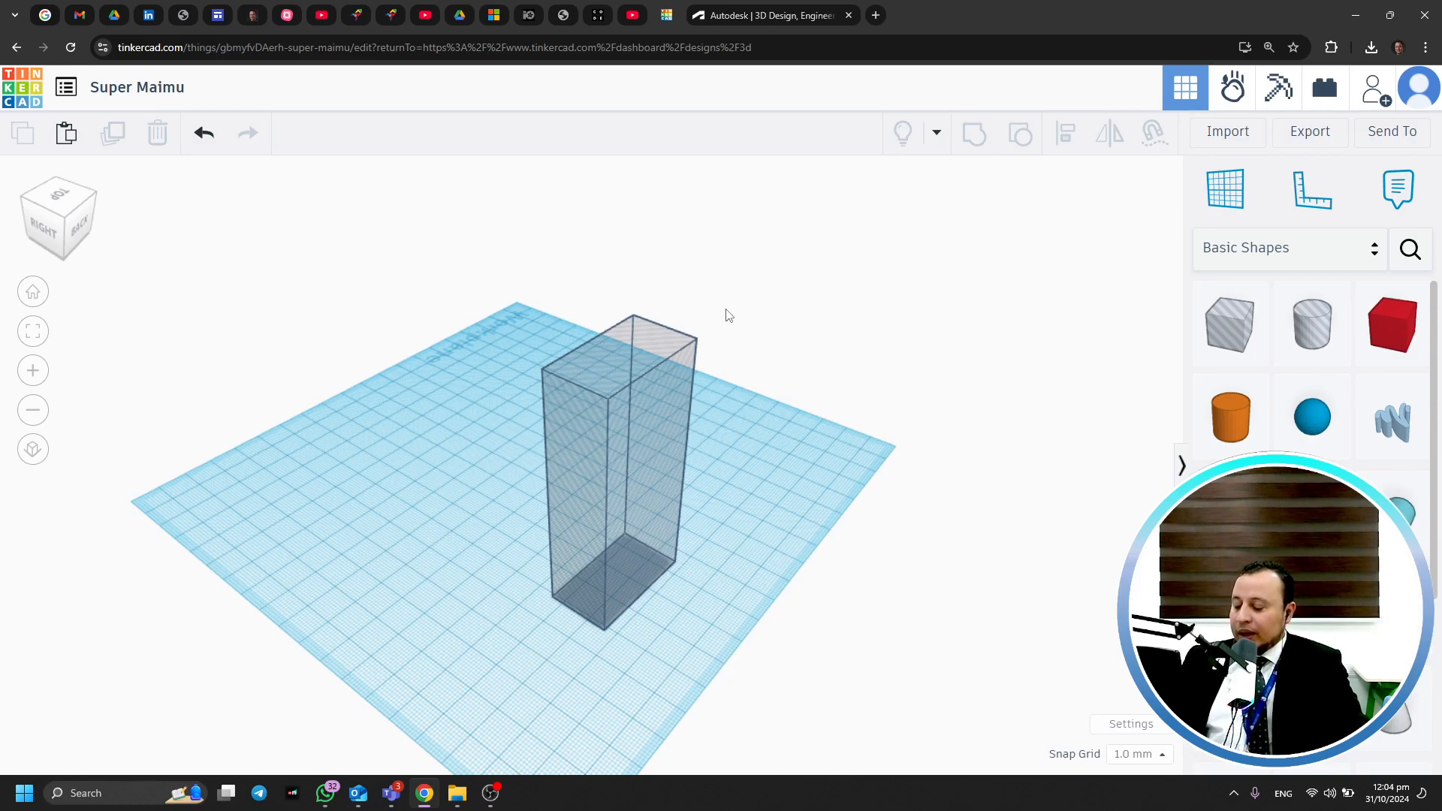
key("ctrl+z")
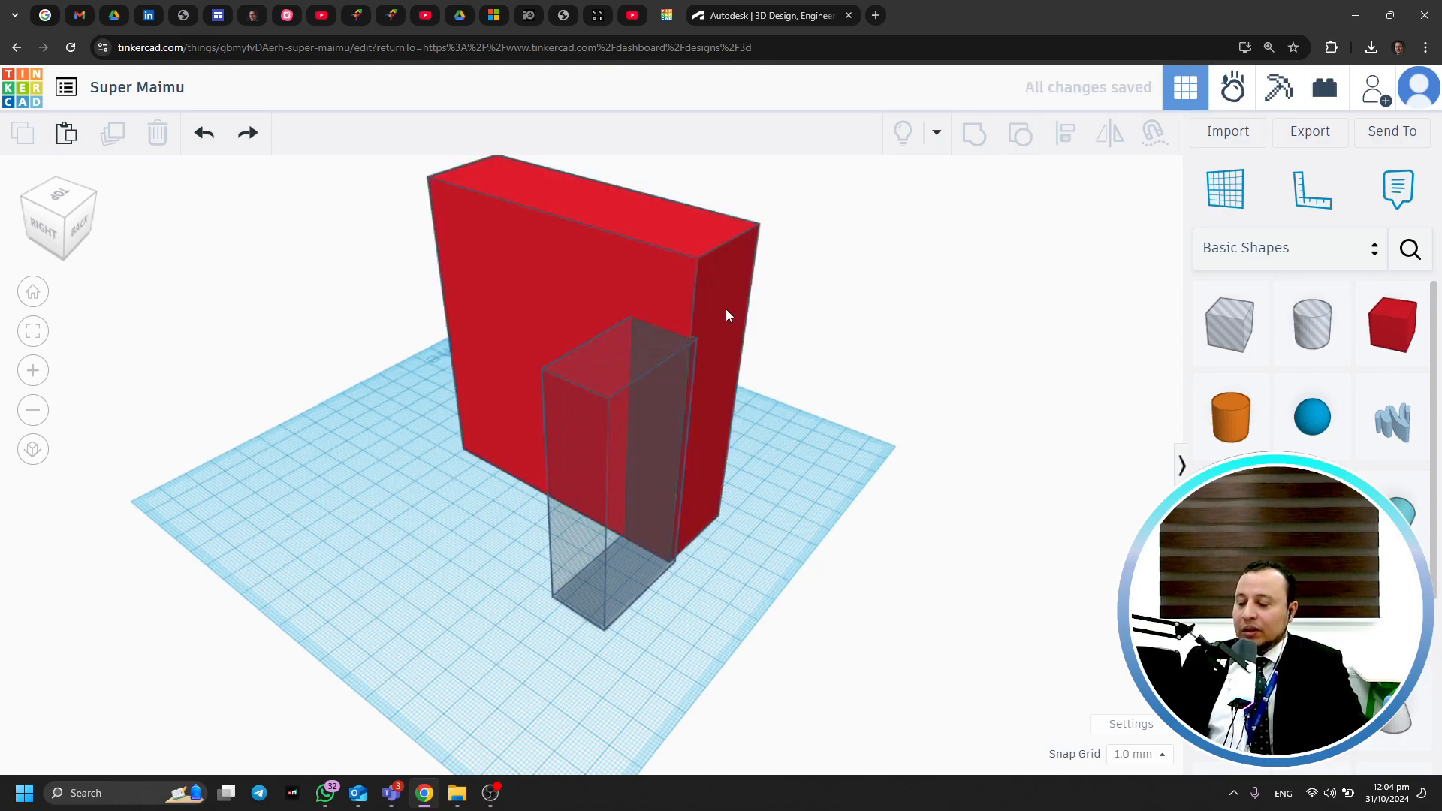
key("ctrl+z")
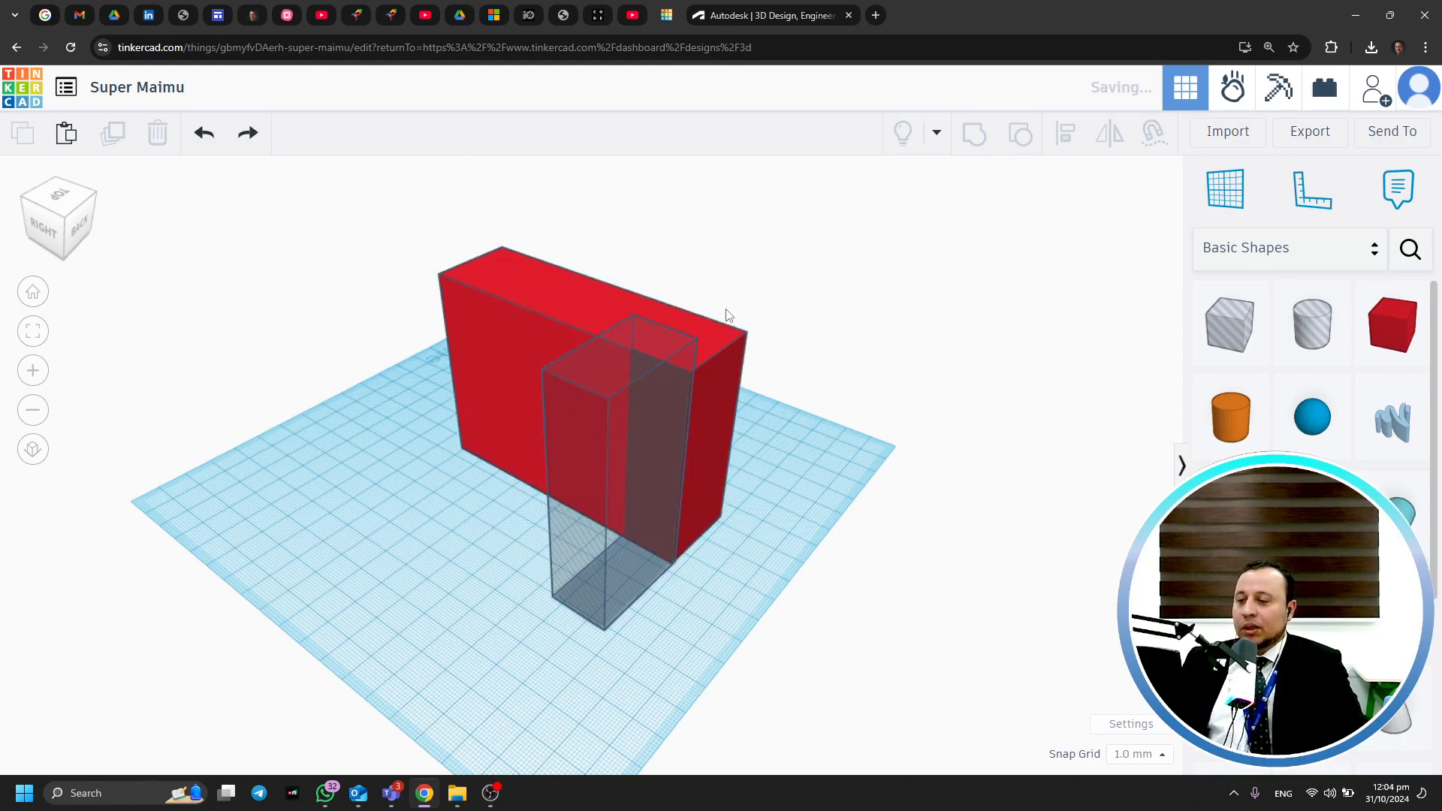
key("ctrl+z")
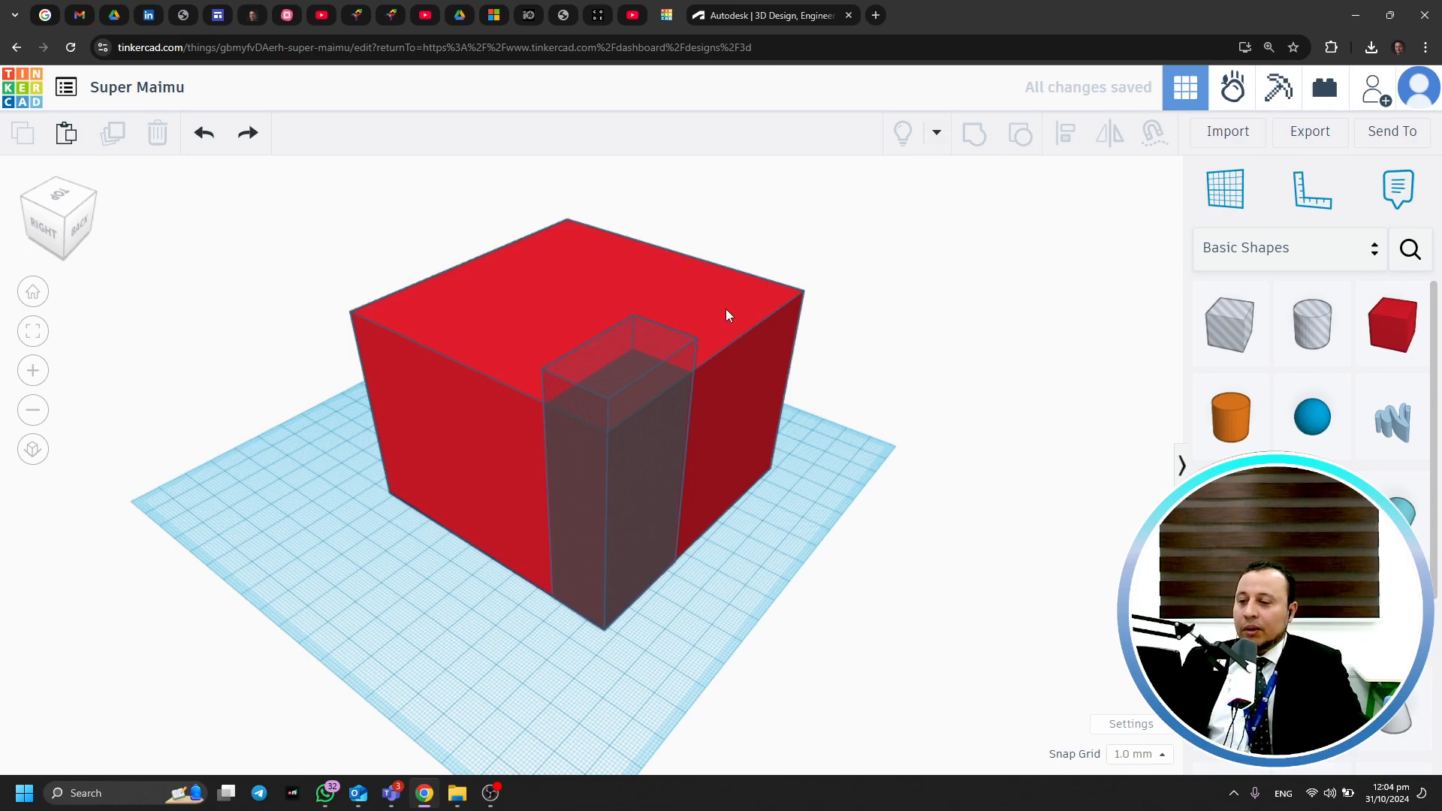
Undo the earlier edits one after another, back to the low red box without a box hole
key("ctrl+z")
key("ctrl+z")
key("ctrl+z")
key("ctrl+z")
key("ctrl+z")
key("ctrl+z")
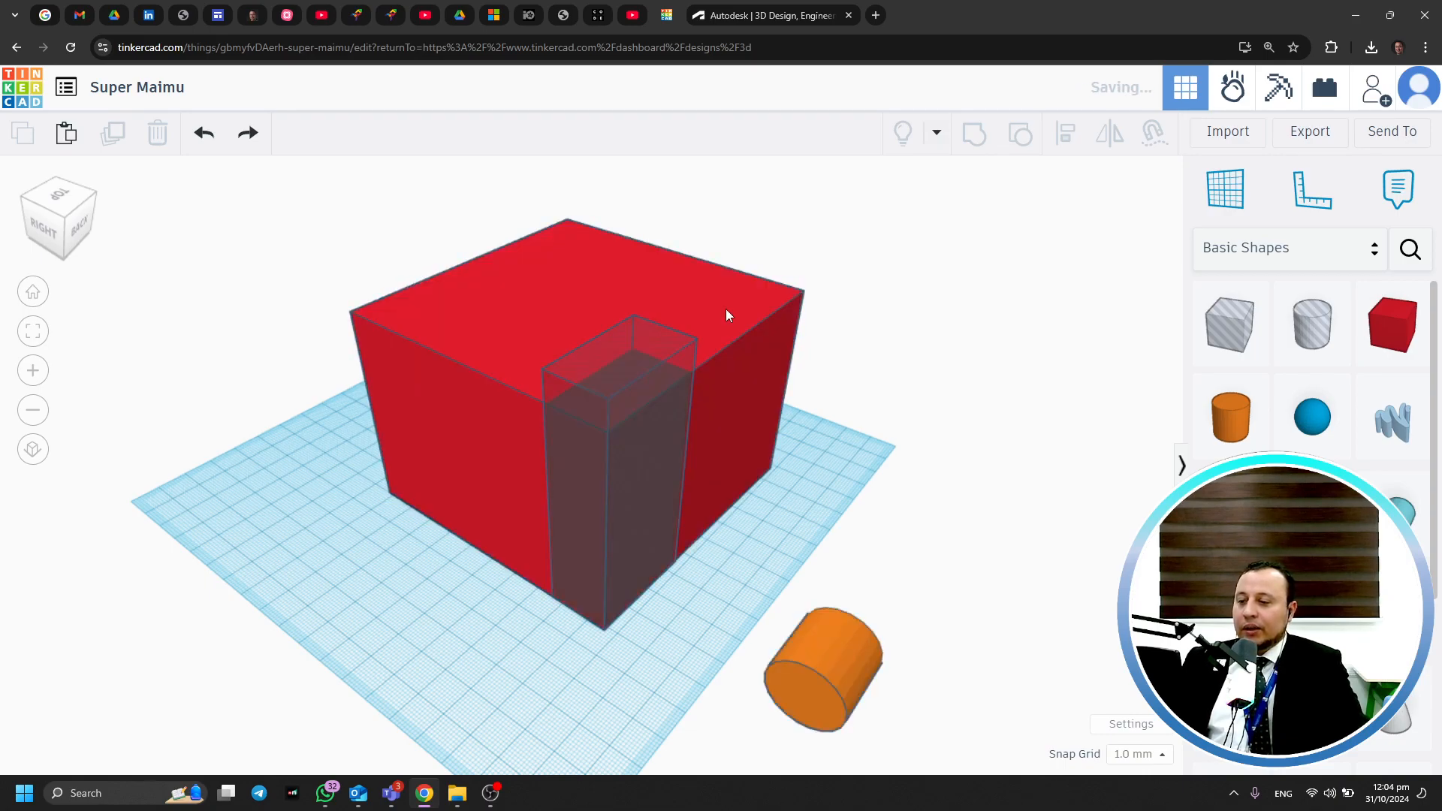
key("ctrl+z")
key("ctrl+z")
key("ctrl+z")
key("ctrl+z")
key("ctrl+z")
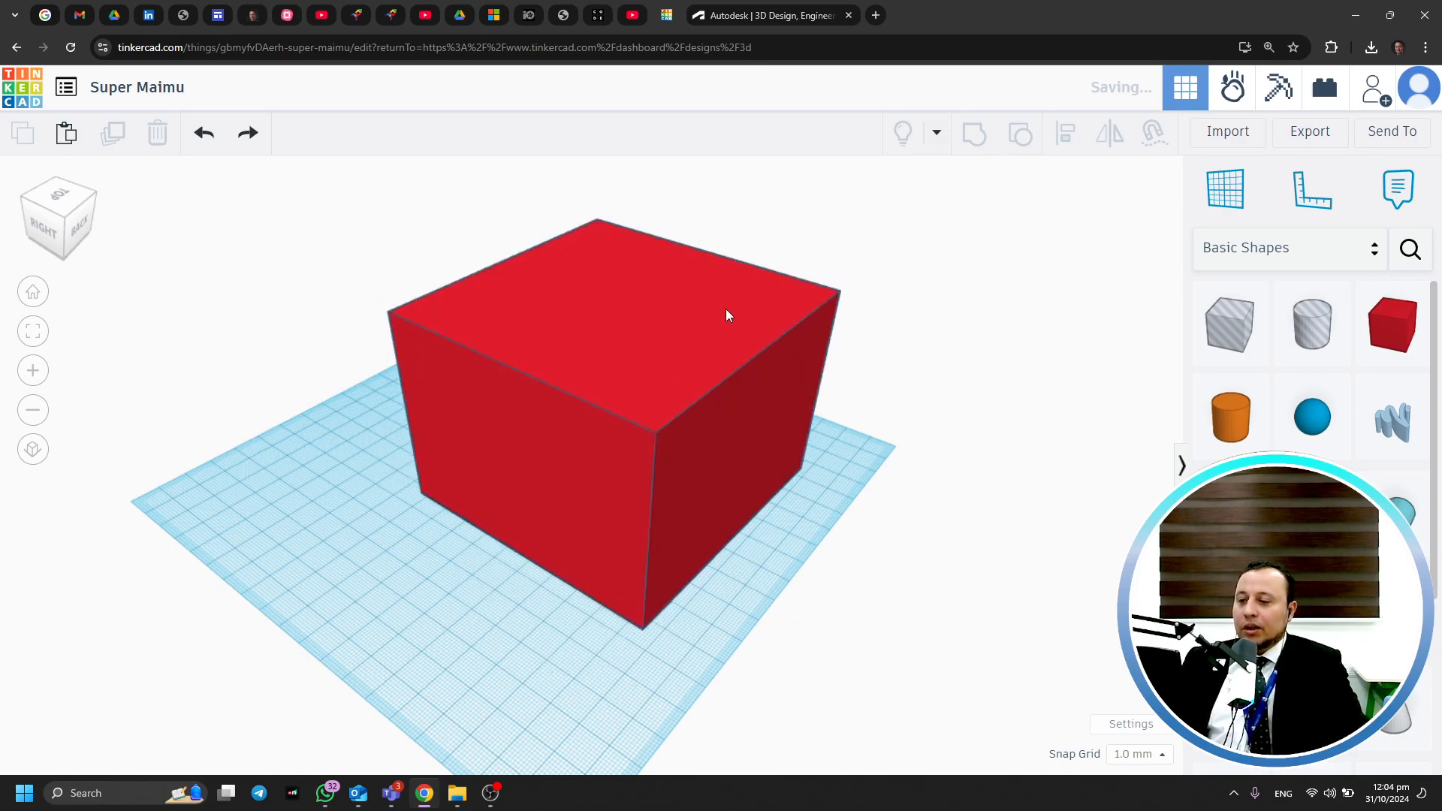
key("ctrl+z")
key("ctrl+z")
key("ctrl+z")
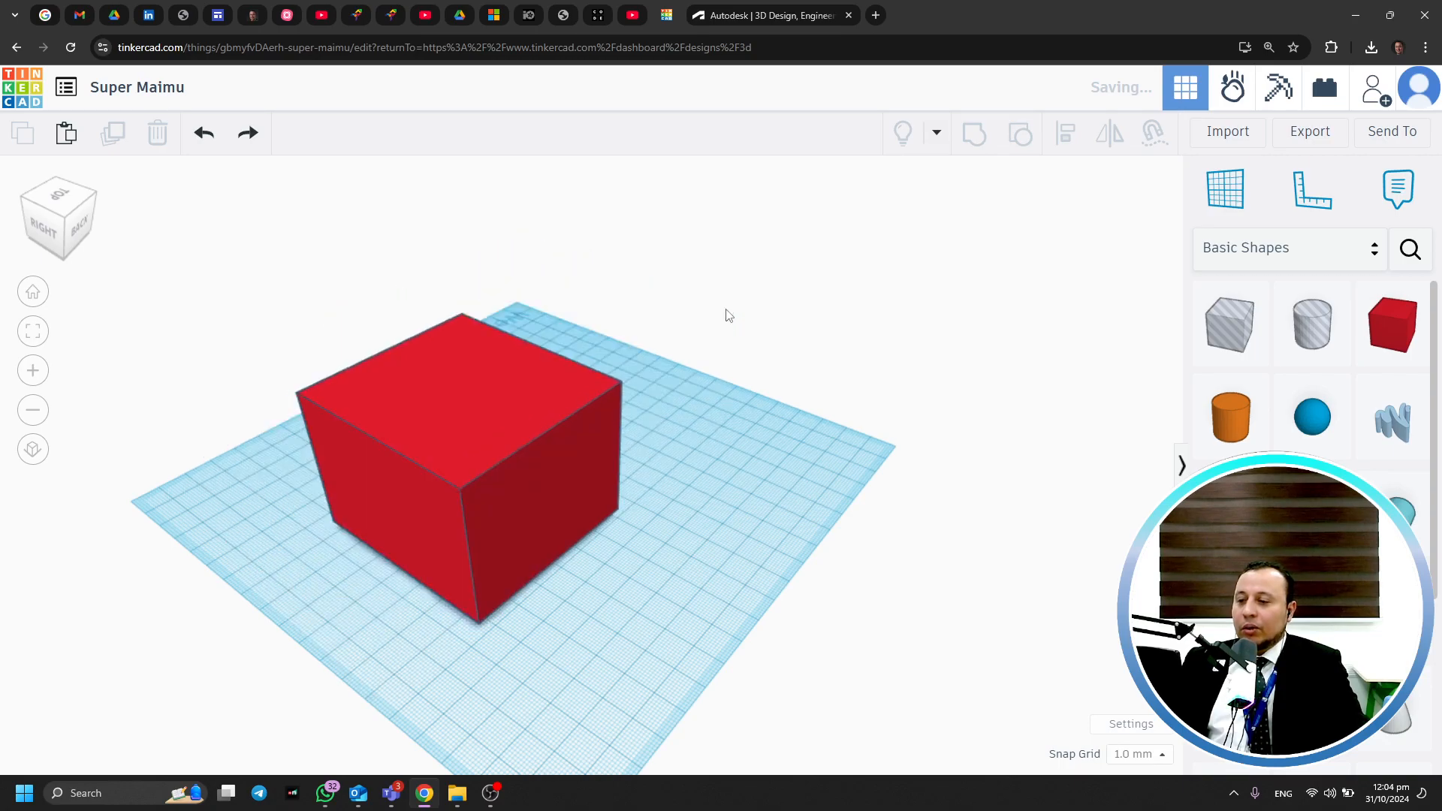
key("ctrl+z")
key("ctrl+z")
key("ctrl+z")
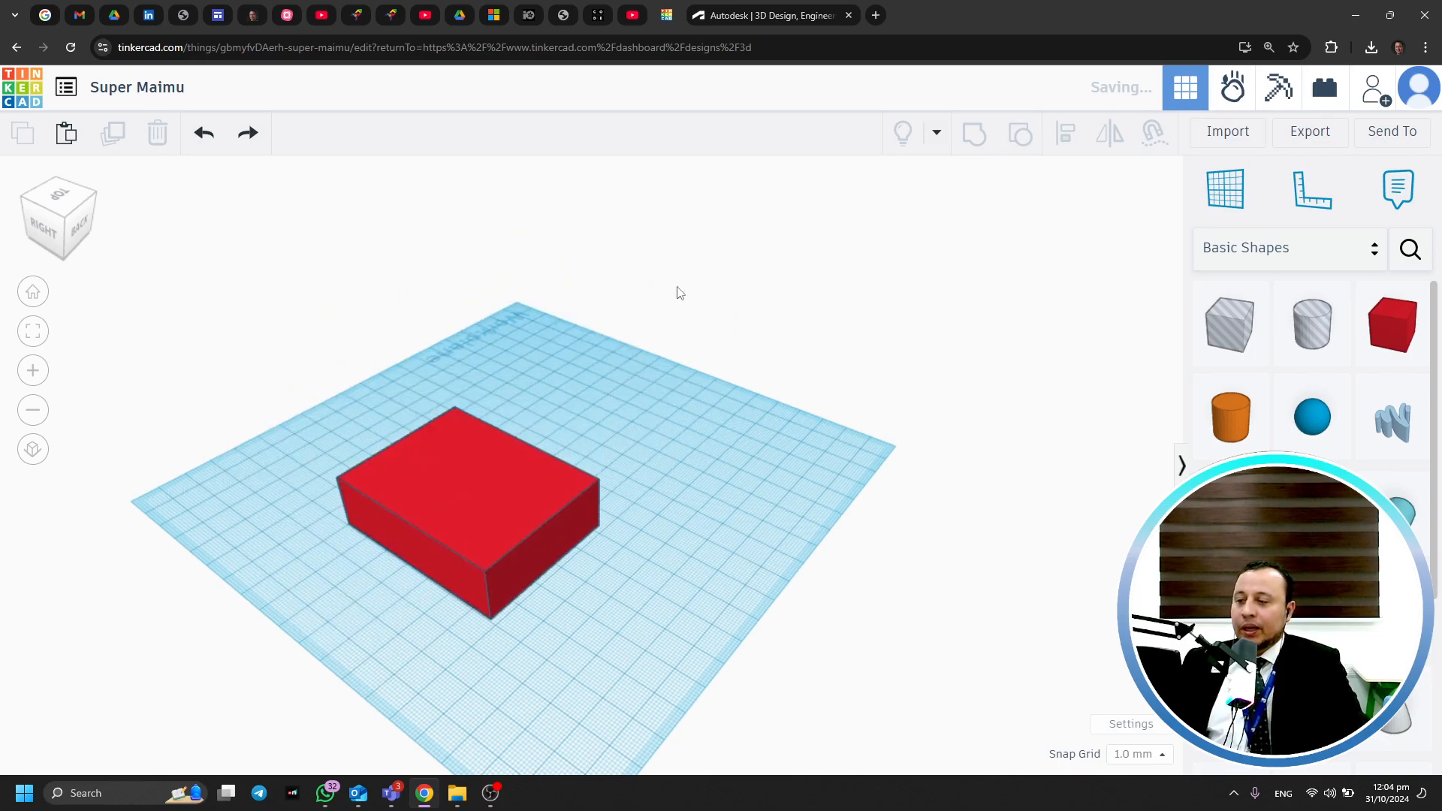
Redo several of the red box's size and position edits, then undo them again
left_click(250, 138)
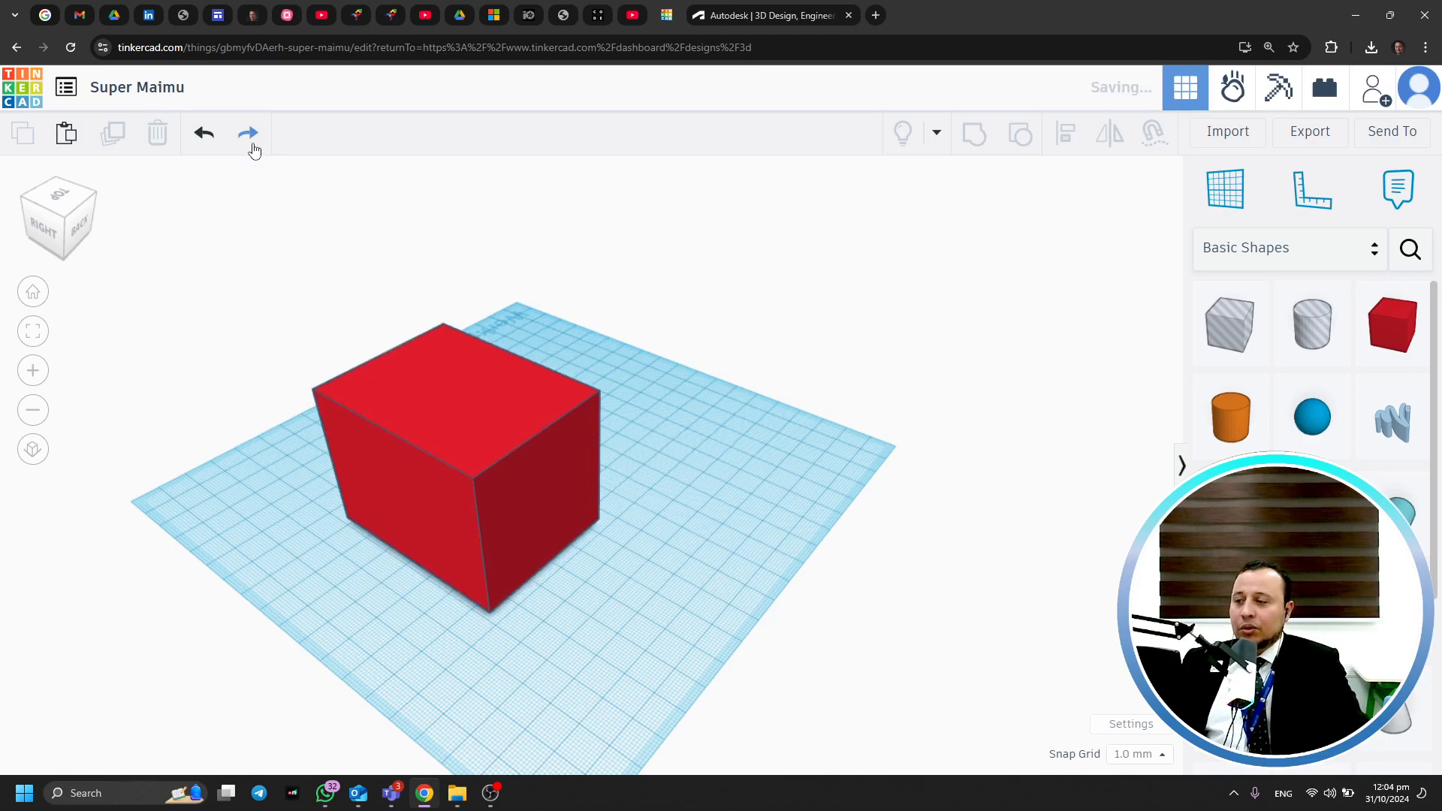
left_click(253, 139)
left_click(254, 139)
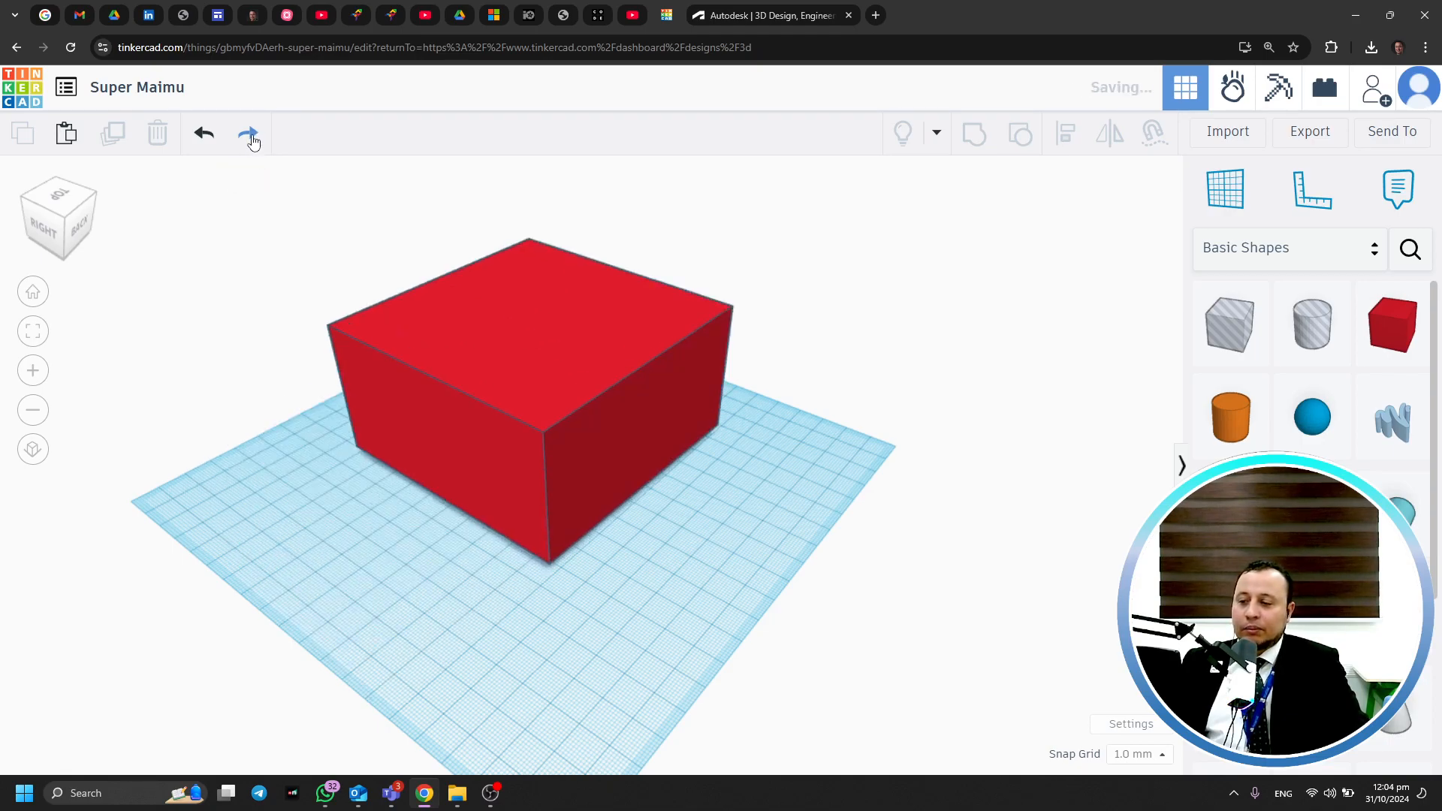
left_click(251, 138)
left_click(204, 138)
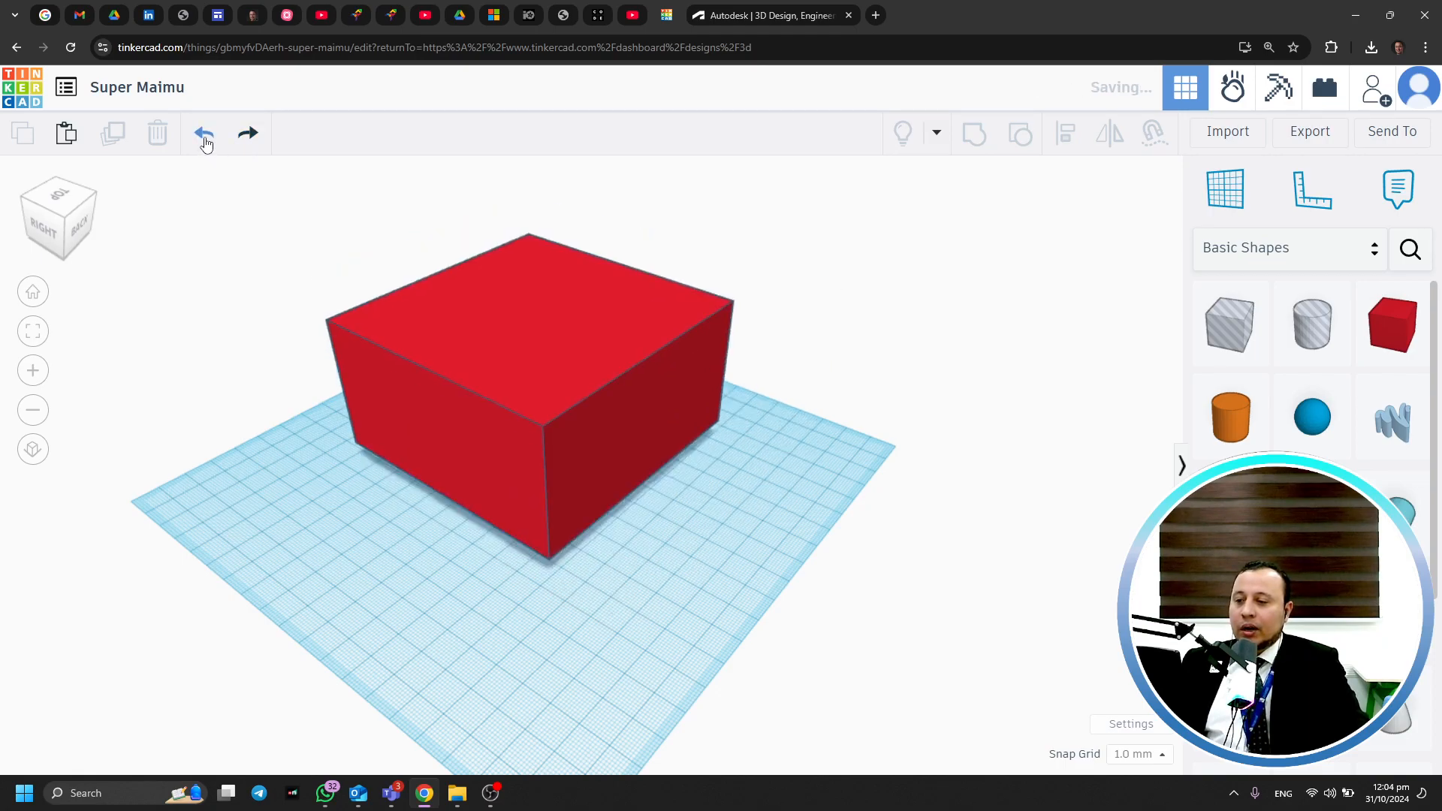
left_click(204, 138)
left_click(205, 138)
left_click(204, 139)
left_click(204, 139)
Redo the undone edits until the box hole again overlaps the red box's corner
left_click(249, 136)
left_click(250, 137)
left_click(254, 137)
left_click(252, 137)
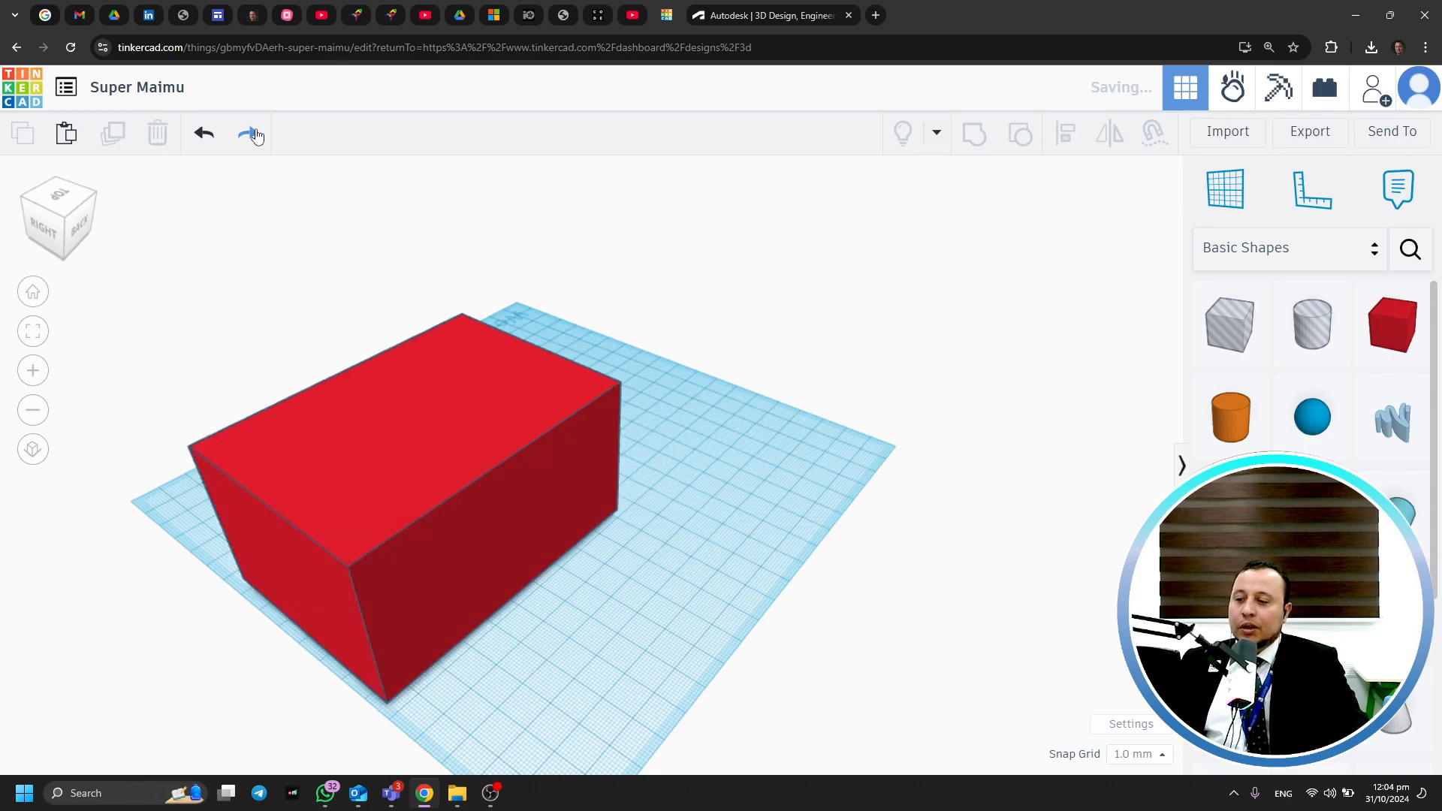
left_click(253, 137)
left_click(252, 137)
left_click(253, 137)
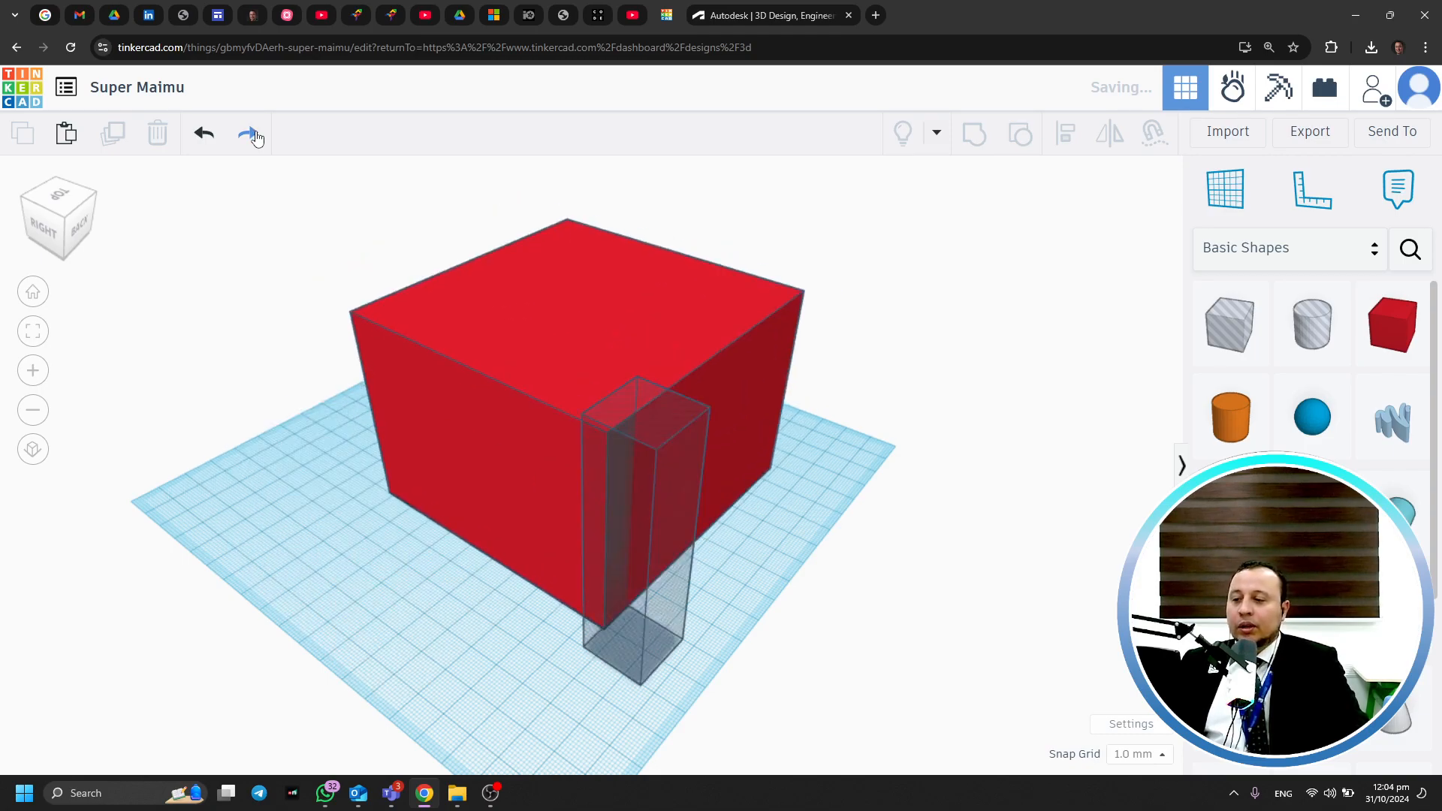
left_click(253, 137)
left_click(253, 137)
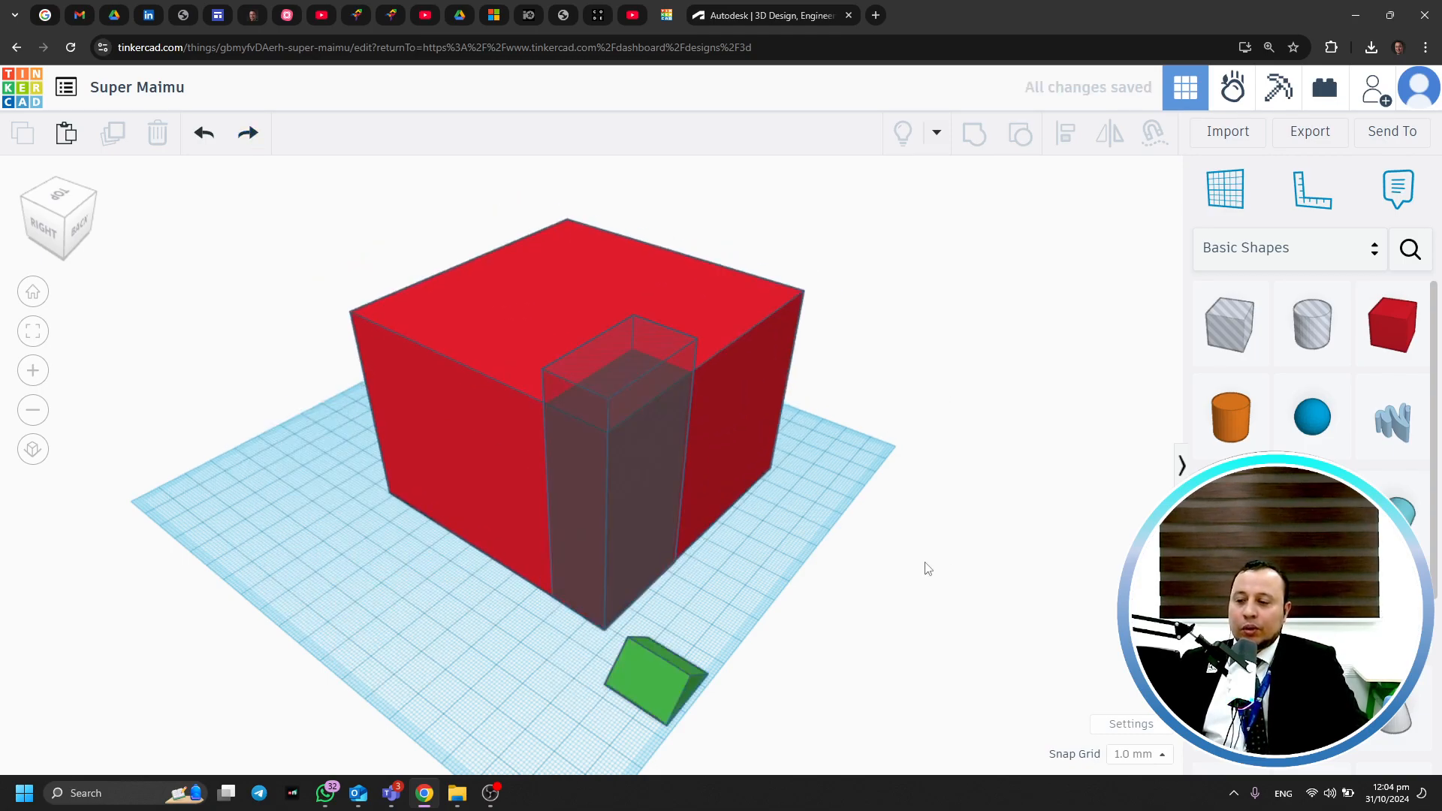
Delete the green roof shape beside the red box
right_click_drag(836, 593, 958, 602)
left_click(828, 612)
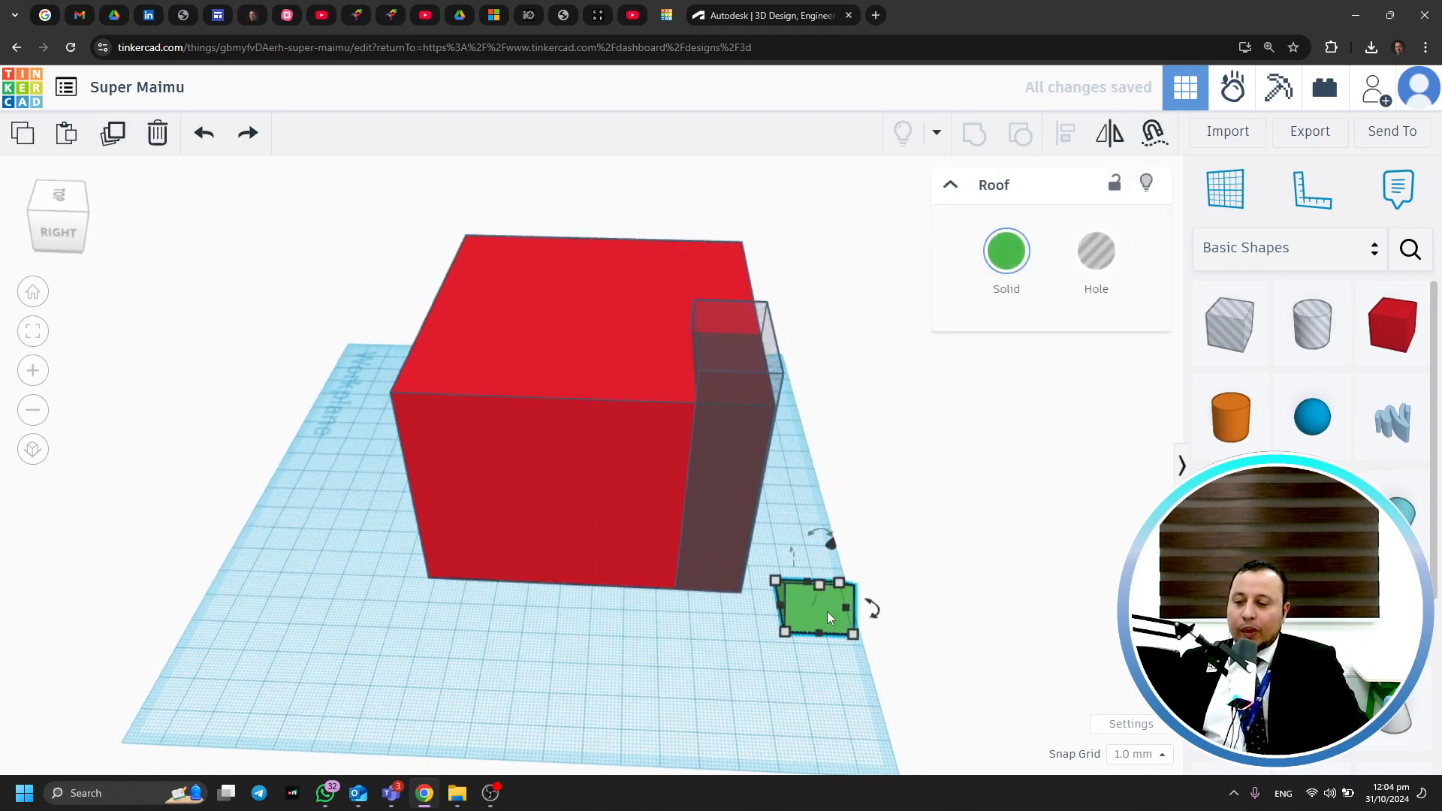
left_click(157, 132)
Group the red box with the box hole to cut the notch at its corner, and inspect the cut
right_click_drag(953, 415, 809, 448)
left_click_drag(643, 505, 660, 426)
left_click(827, 476)
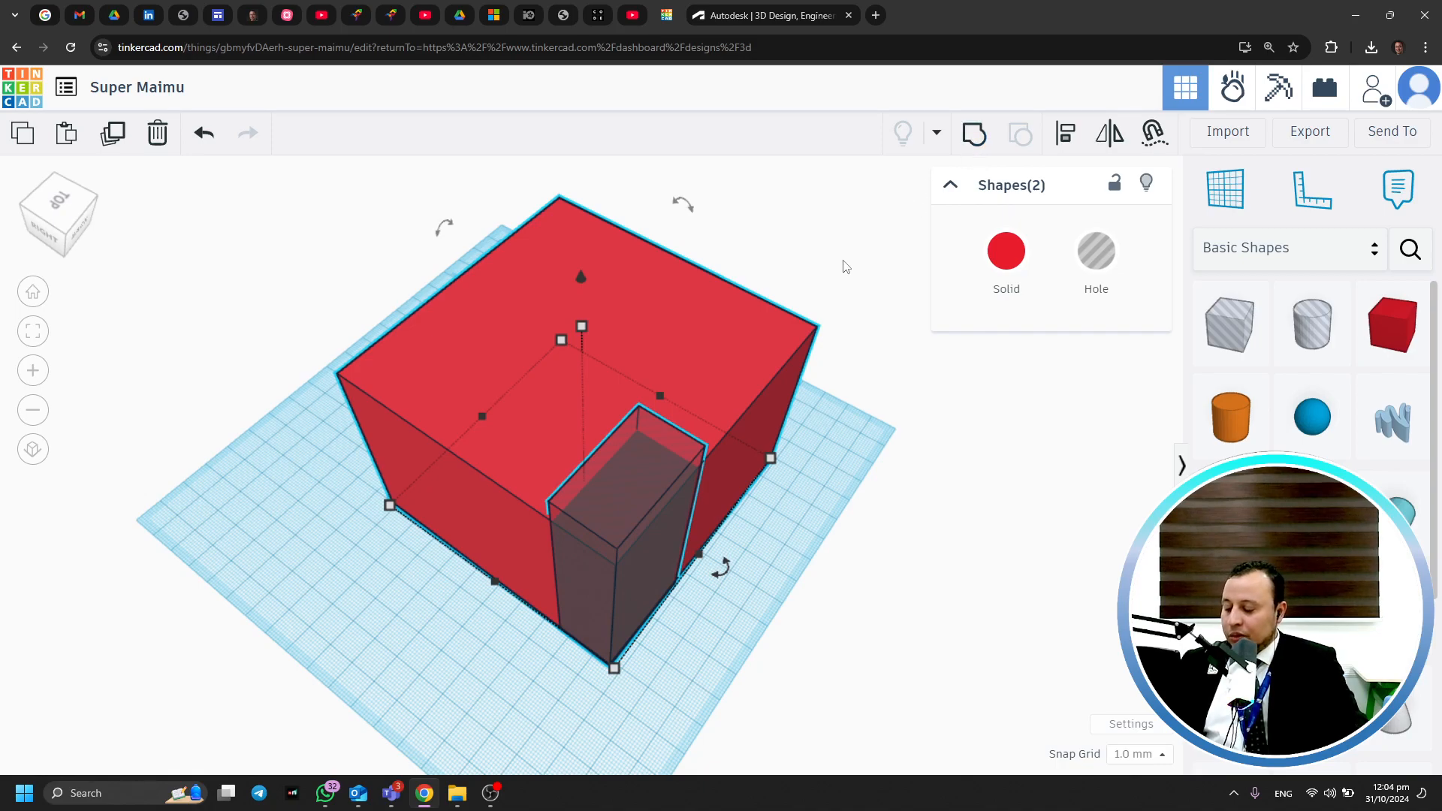
key("ctrl+g")
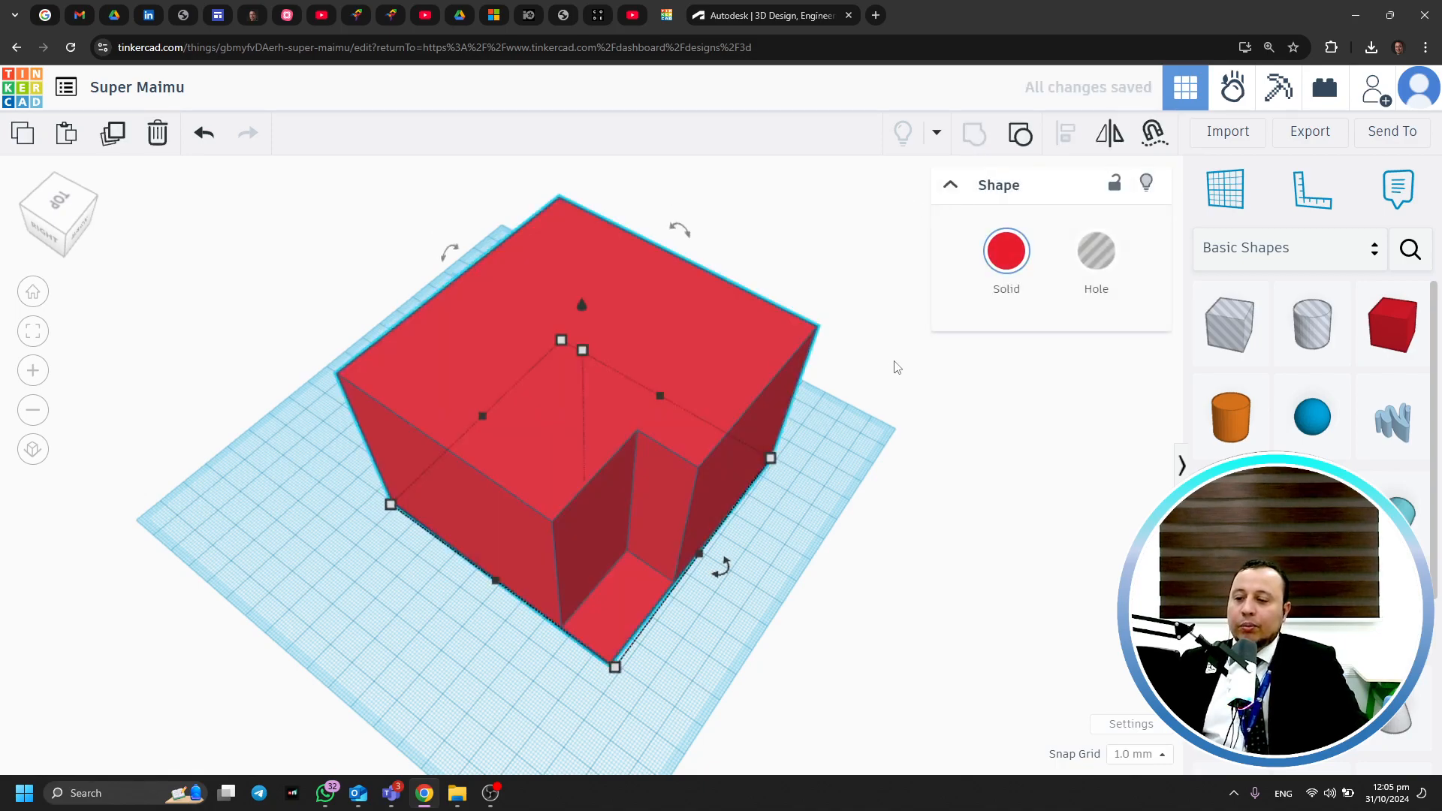
left_click(896, 370)
right_click_drag(904, 382, 962, 432)
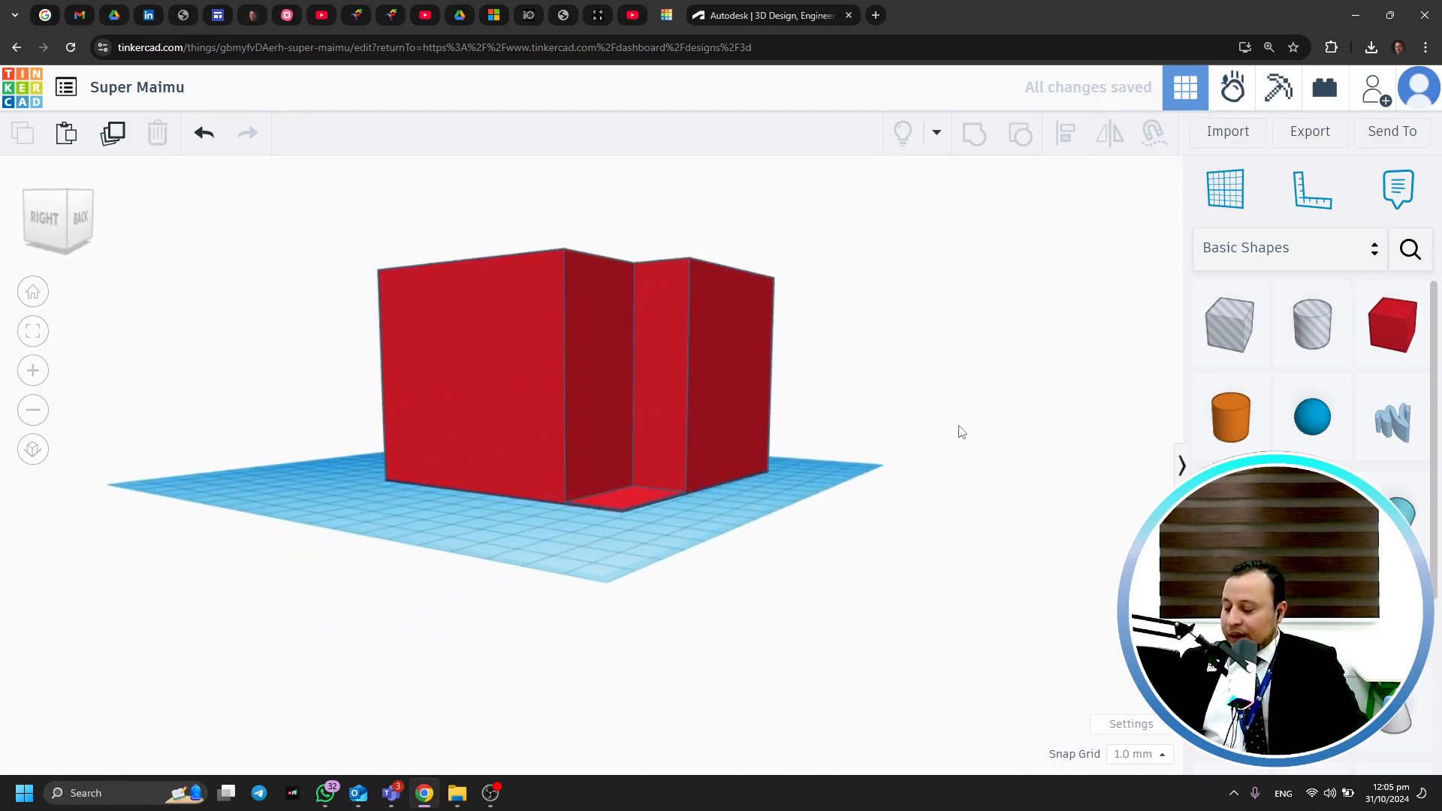
Undo the grouping and check where the box hole meets the red box's underside
key("ctrl+z")
right_click_drag(801, 471, 763, 514)
left_click(729, 218)
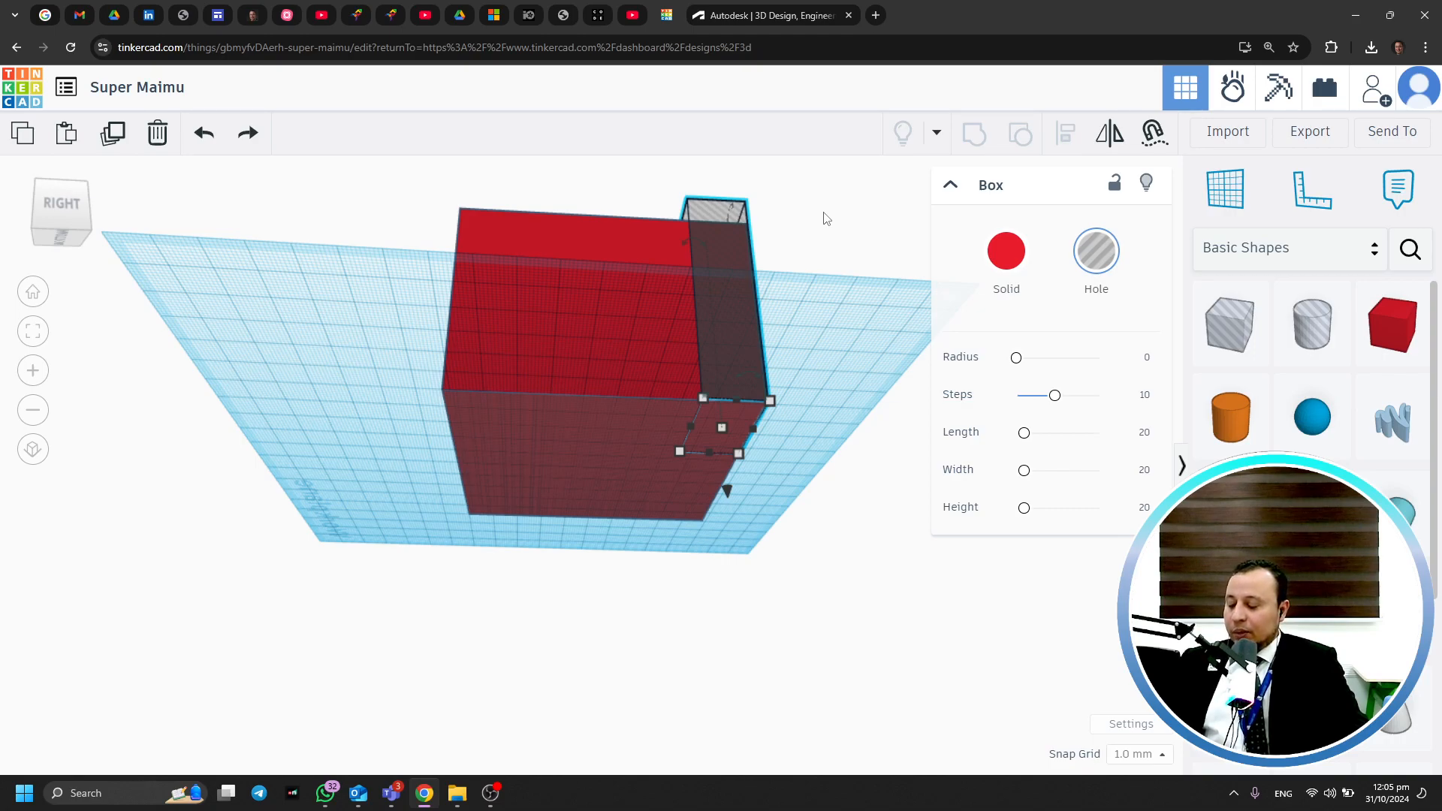
left_click(850, 216)
right_click_drag(850, 216, 770, 549)
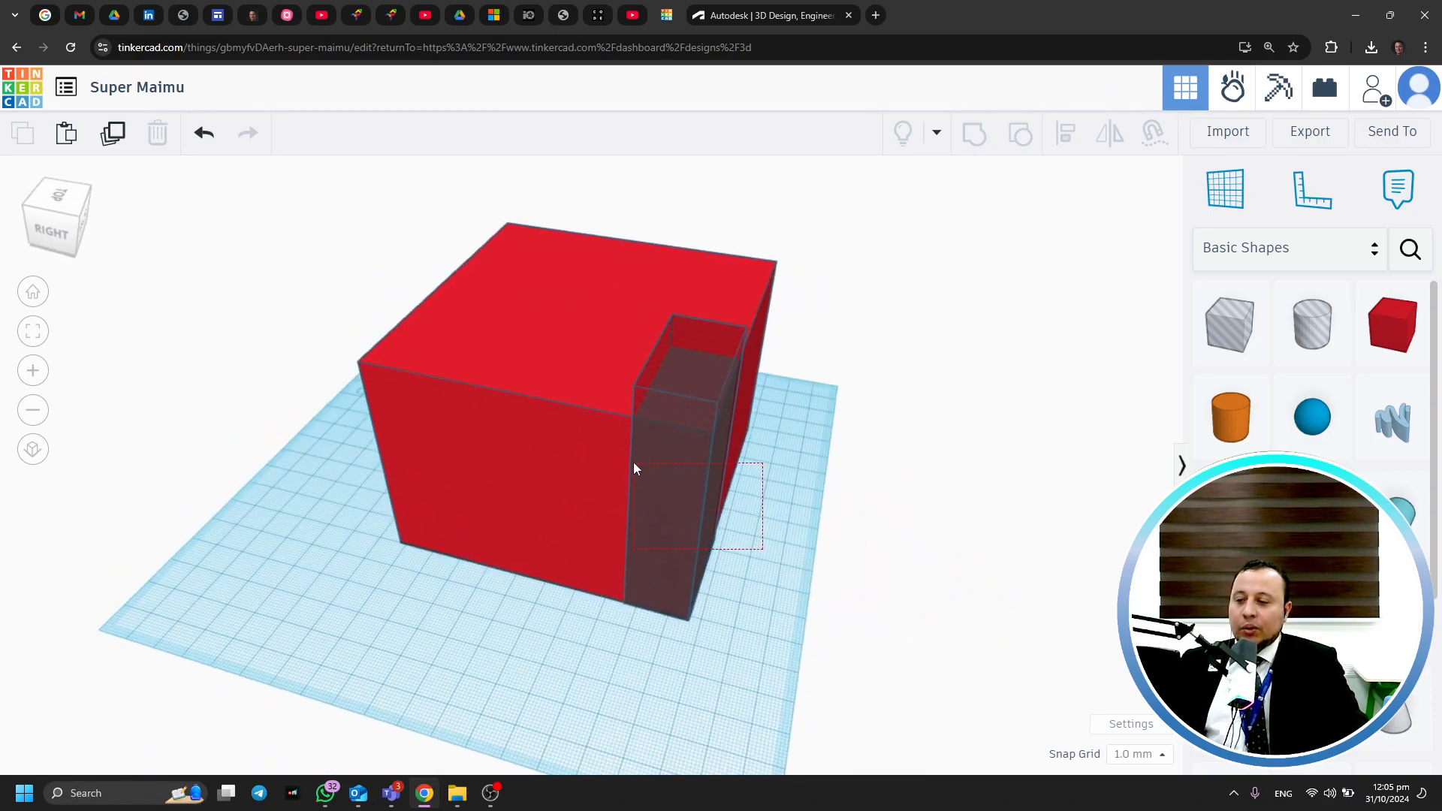
Group the overlapping red box and box hole again to inspect the corner notch from above and the side, and undo the grouping
left_click_drag(634, 462, 634, 464)
key("ctrl+g")
right_click_drag(848, 377, 703, 572)
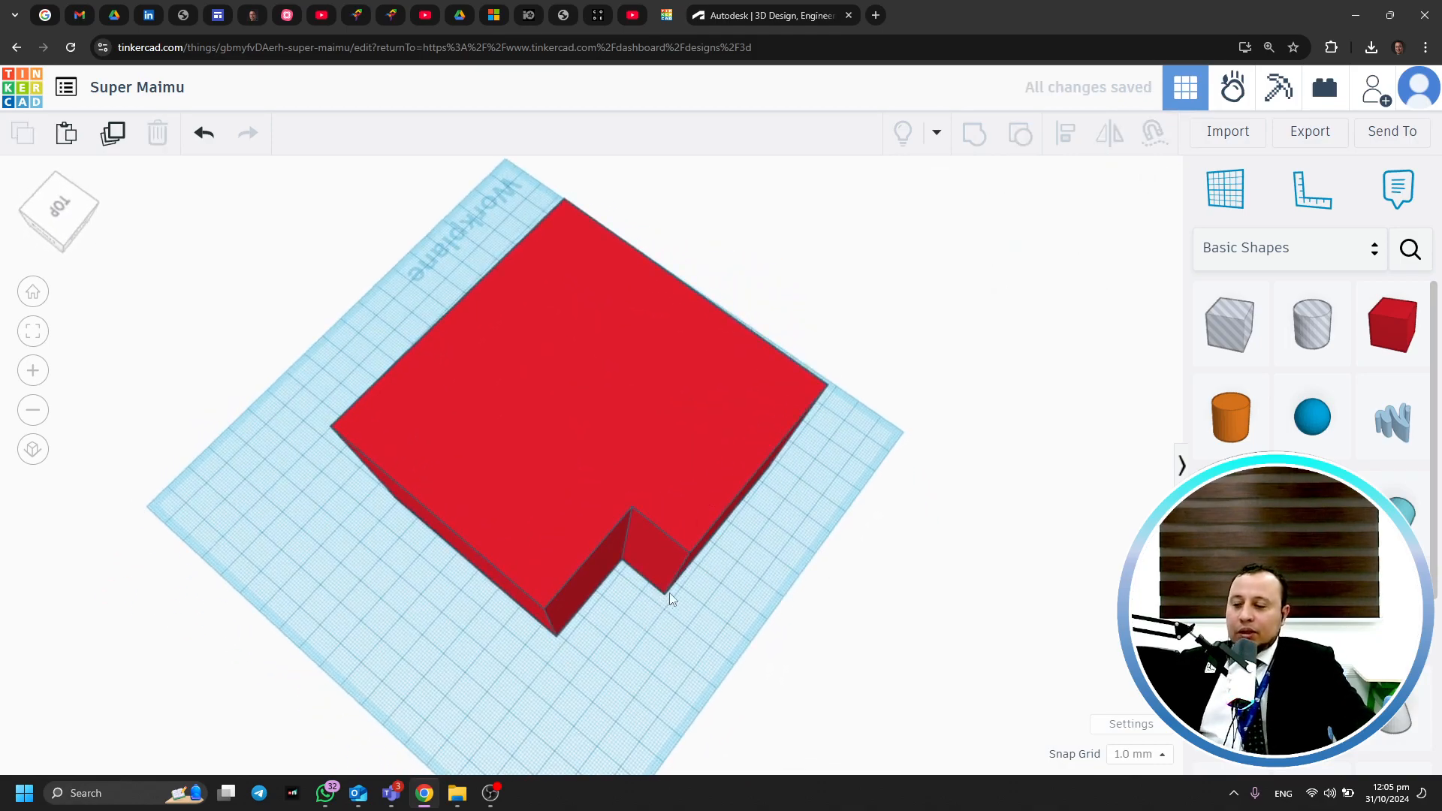
right_click_drag(598, 651, 789, 311)
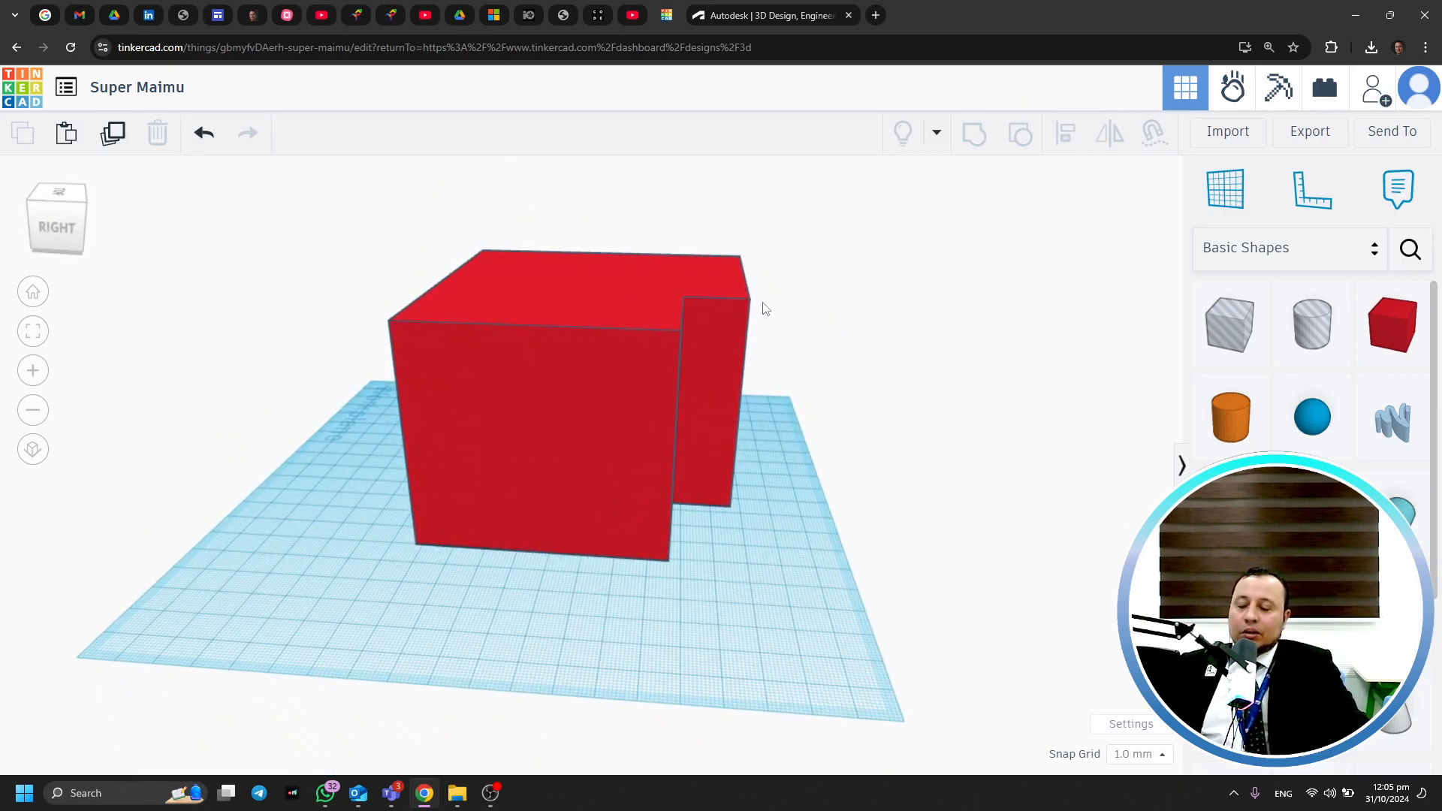
key("ctrl+z")
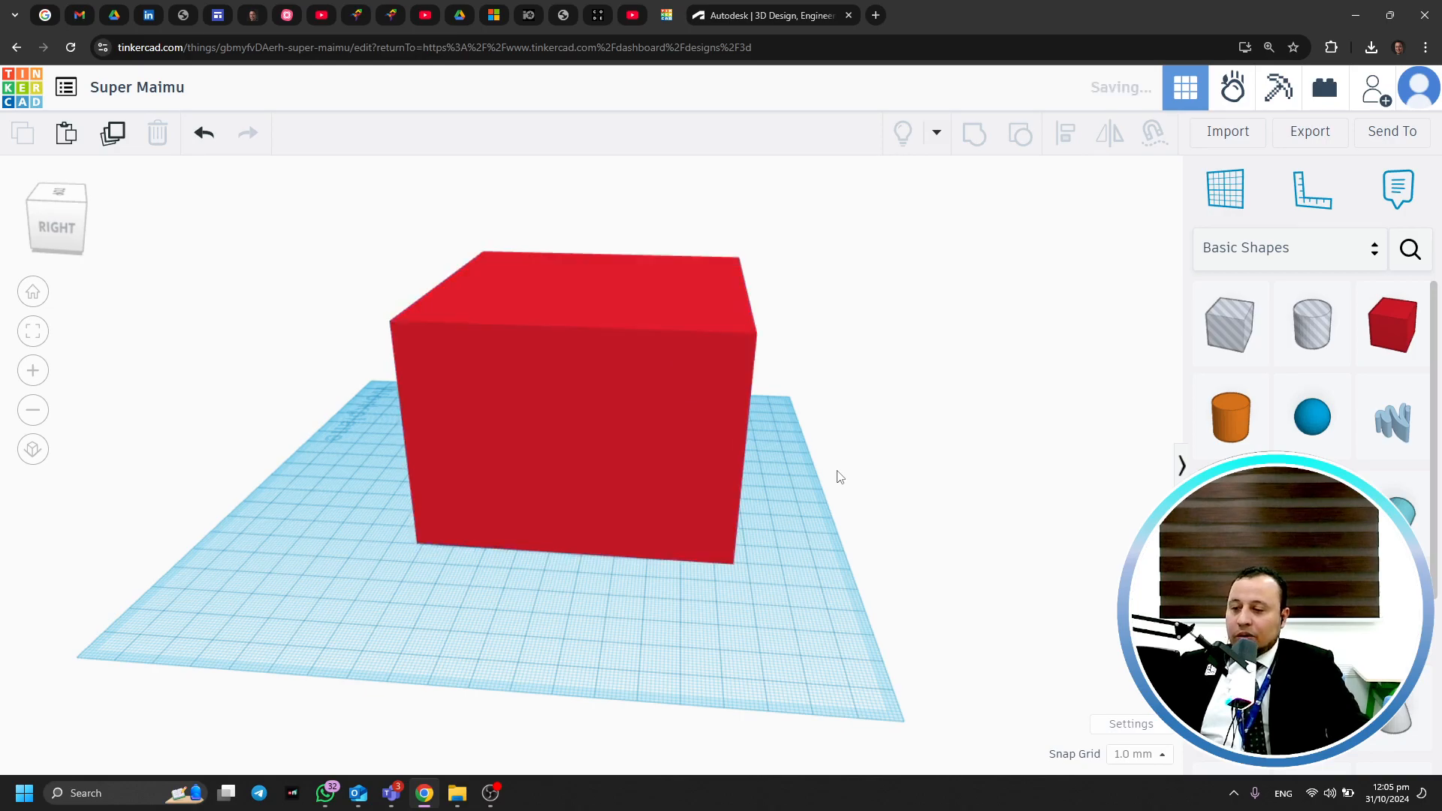
Move the box hole clear of the red box's corner and delete it, leaving only the red box on the workplane
left_click_drag(713, 341, 844, 372)
left_click(553, 565)
right_click_drag(617, 479, 622, 571)
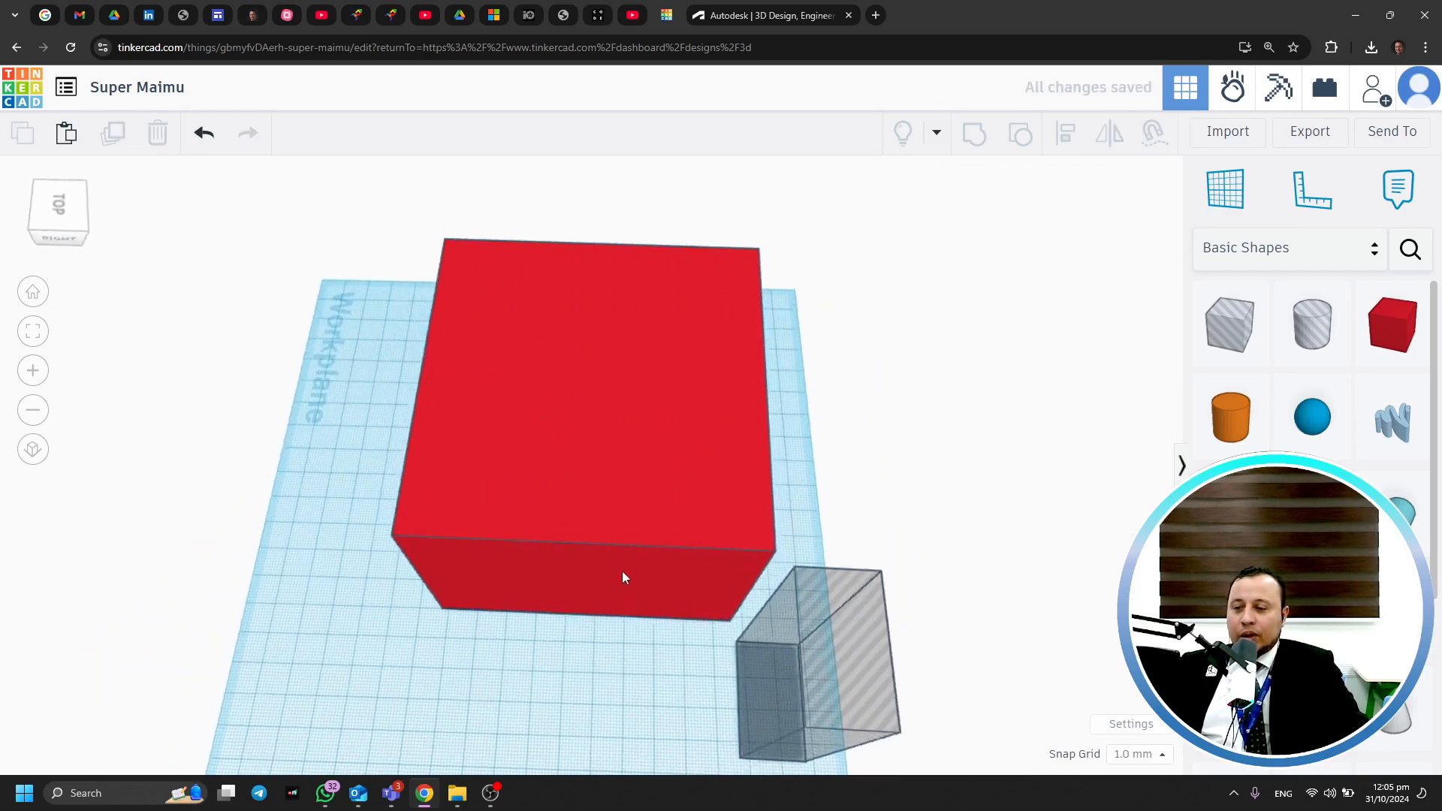
left_click(802, 720)
key("Delete")
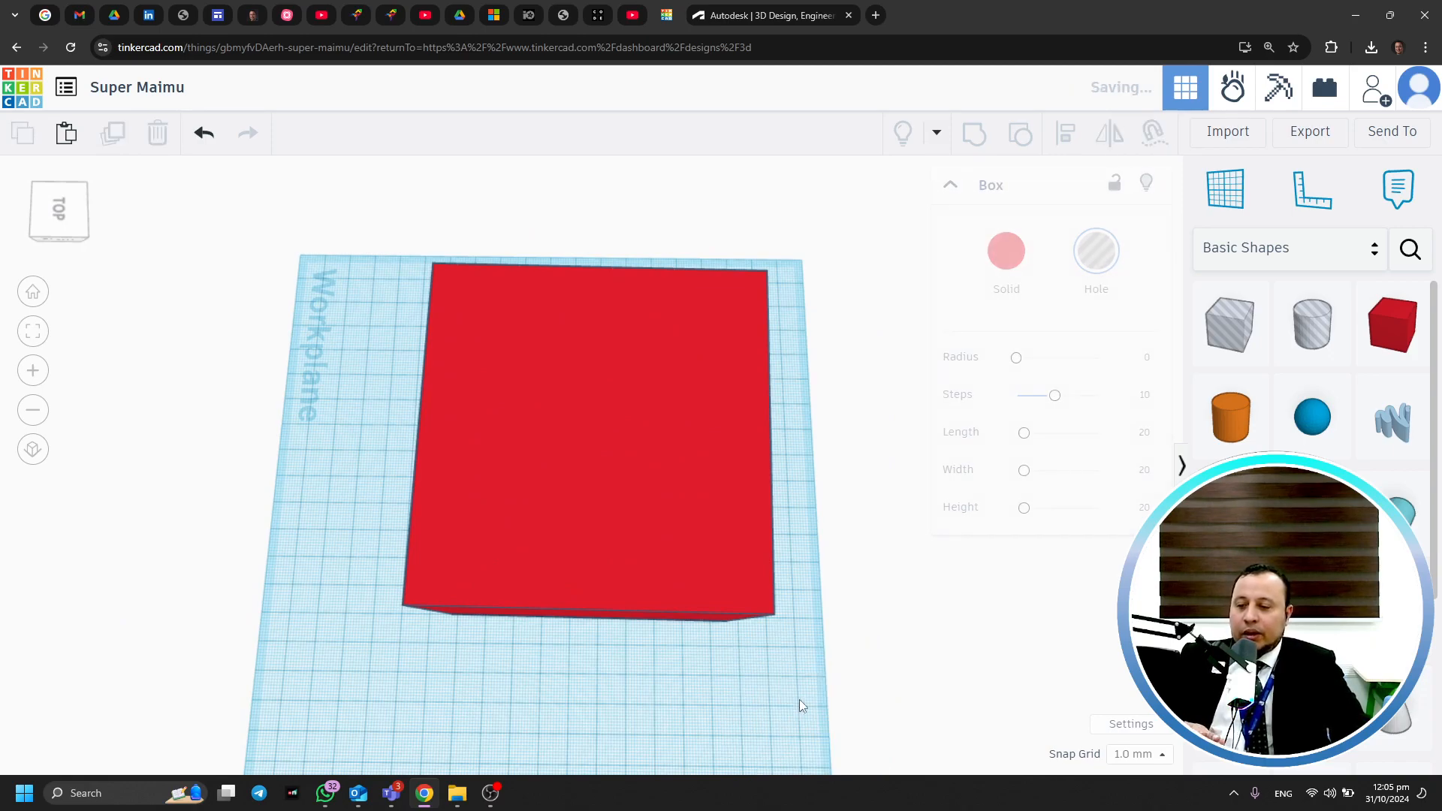
right_click_drag(1003, 535, 573, 433)
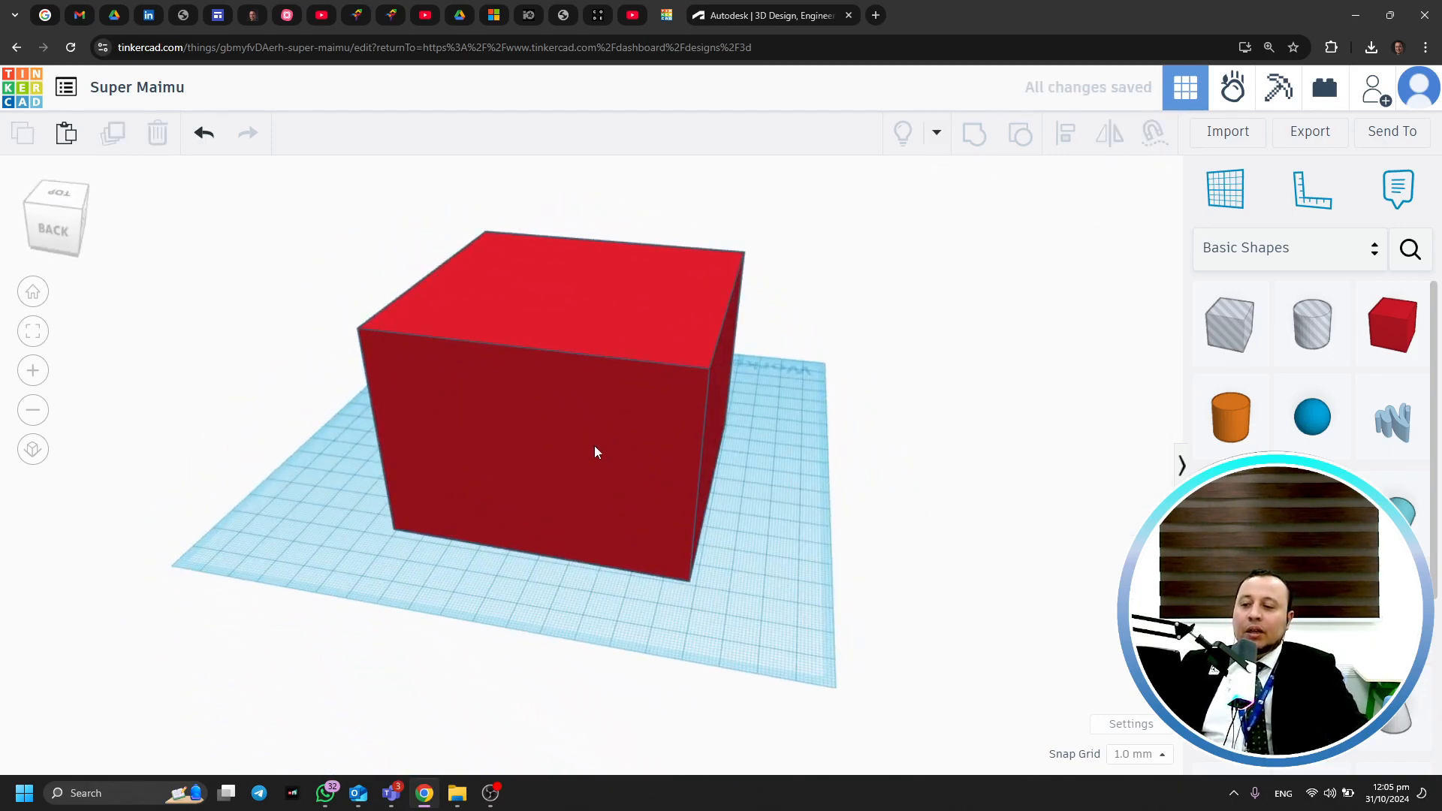
Thin the large red box down to a 10 mm thick wall
left_click(593, 445)
left_click_drag(541, 564, 599, 425)
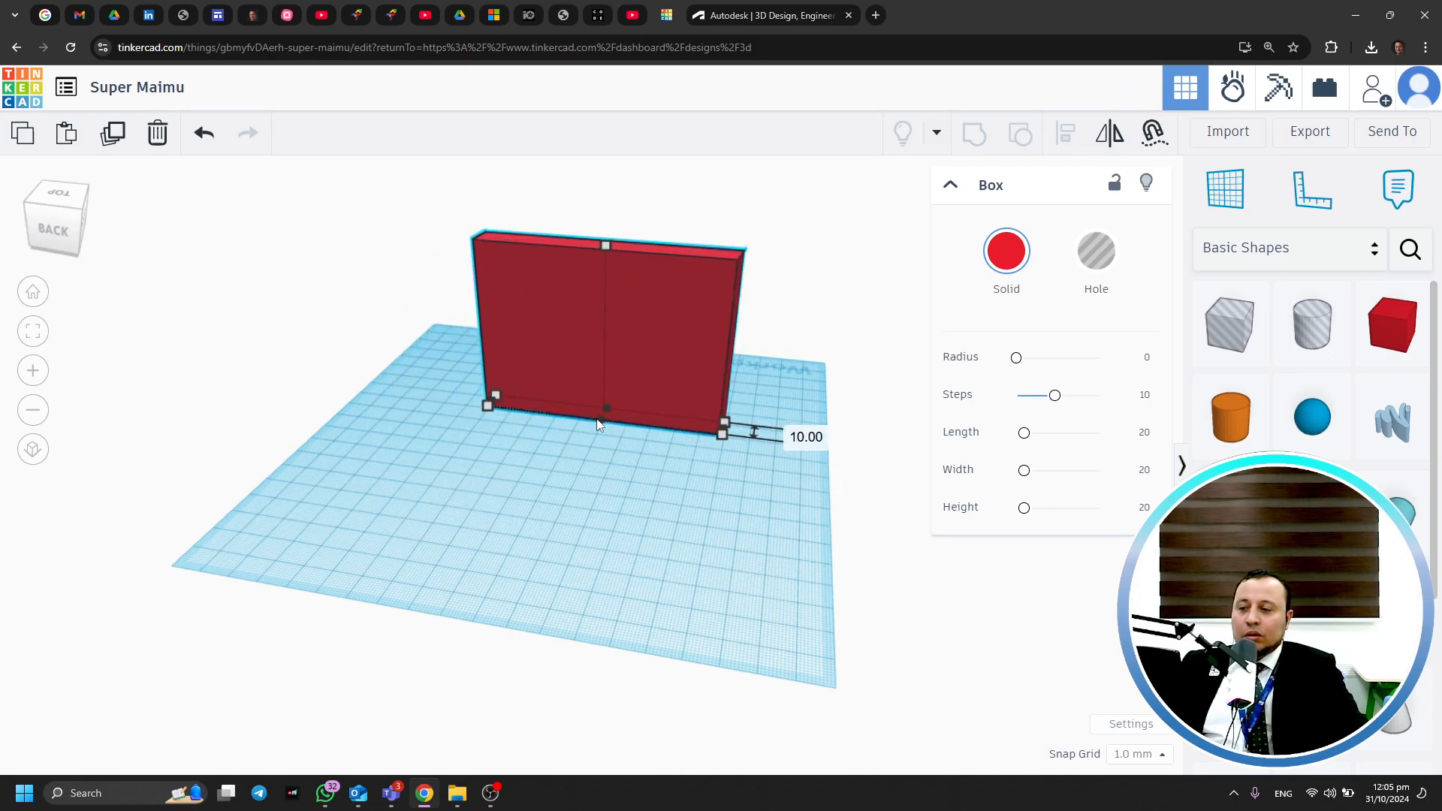
left_click(618, 516)
Build a second upright wall, 5 mm thick, from a new box placed parallel to the first wall
left_click_drag(1393, 324, 720, 591)
left_click_drag(486, 555, 458, 535)
left_click_drag(586, 565, 592, 542)
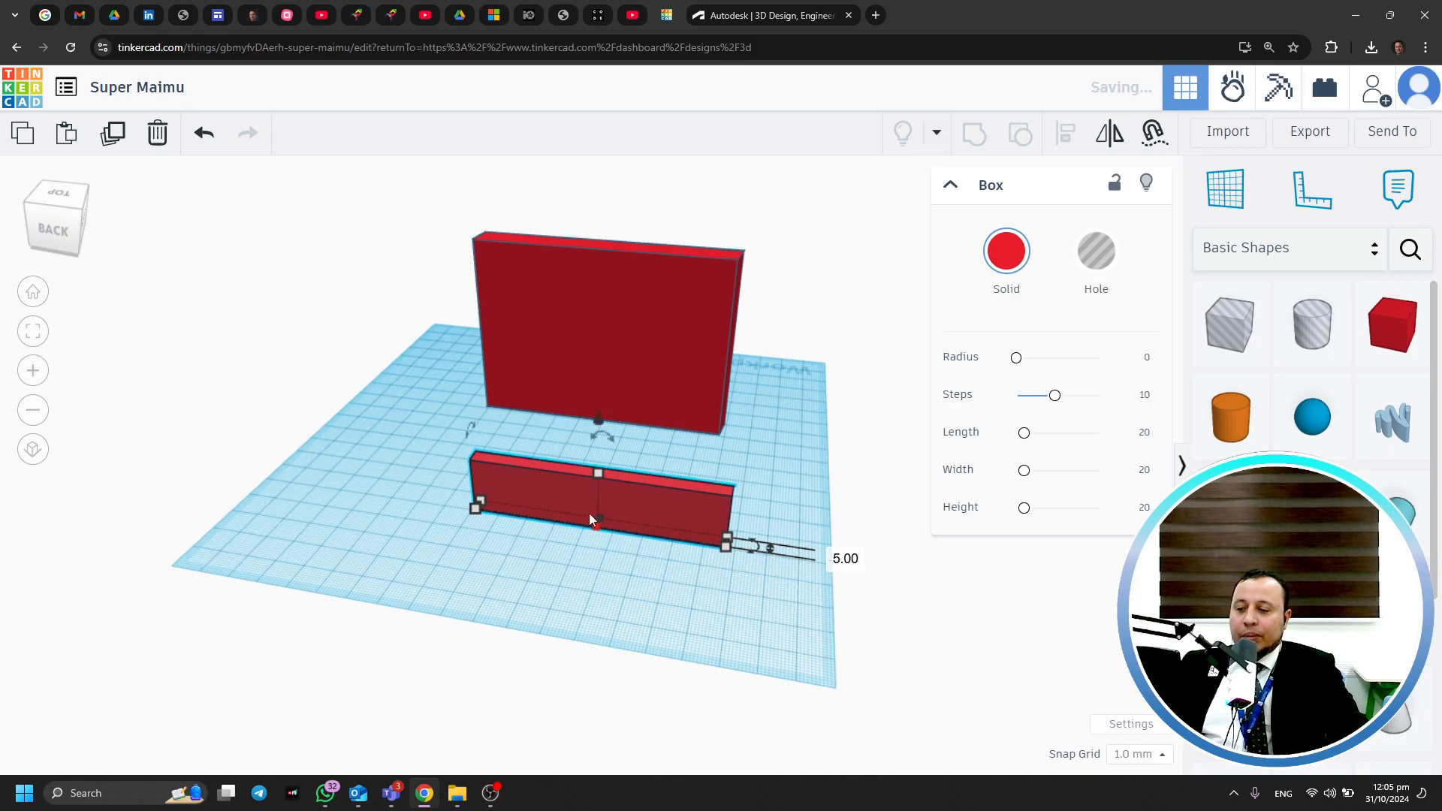
left_click_drag(596, 478, 648, 264)
left_click(894, 467)
right_click_drag(894, 467, 520, 472)
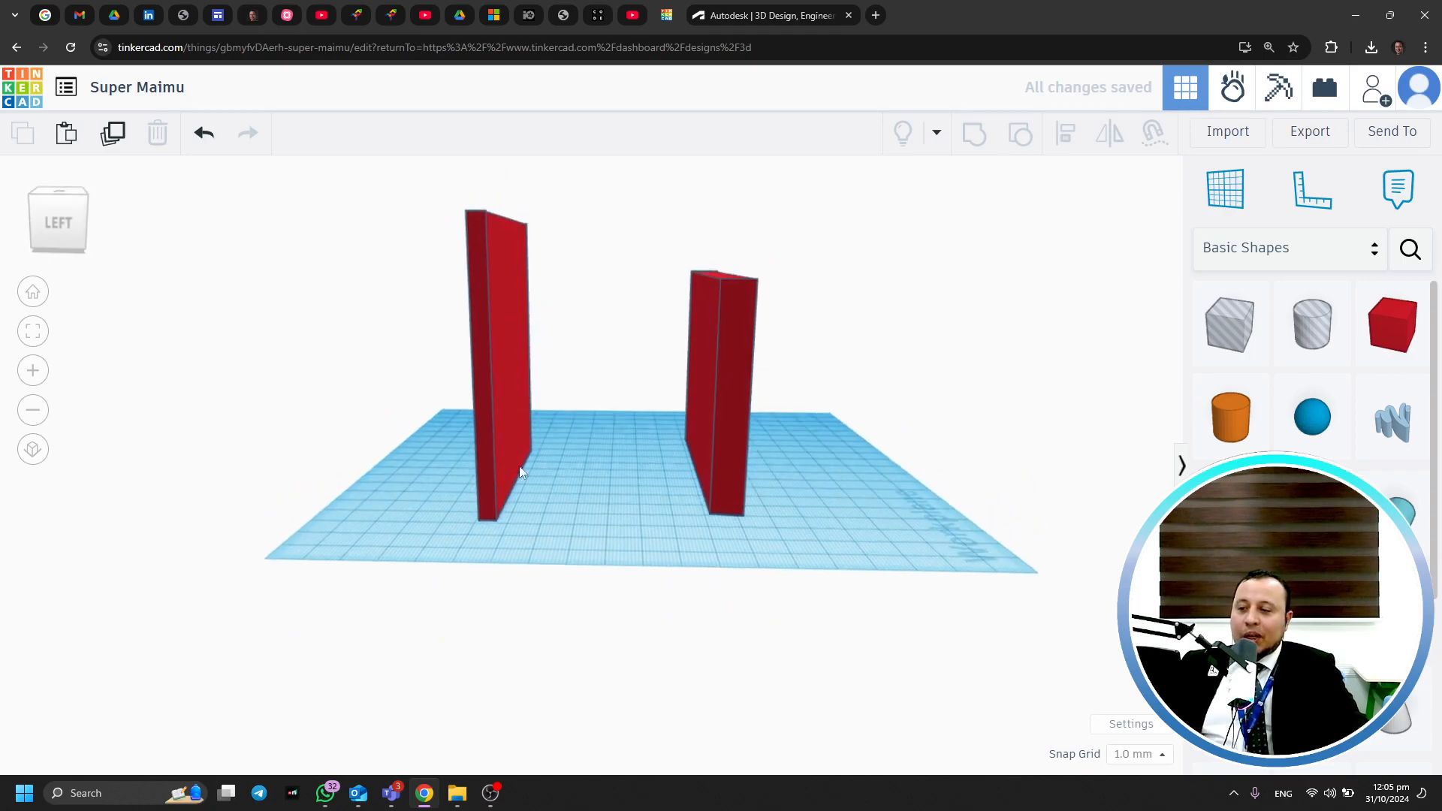
Delete the thinner 5 mm wall from the workplane
left_click(480, 311)
key("Delete")
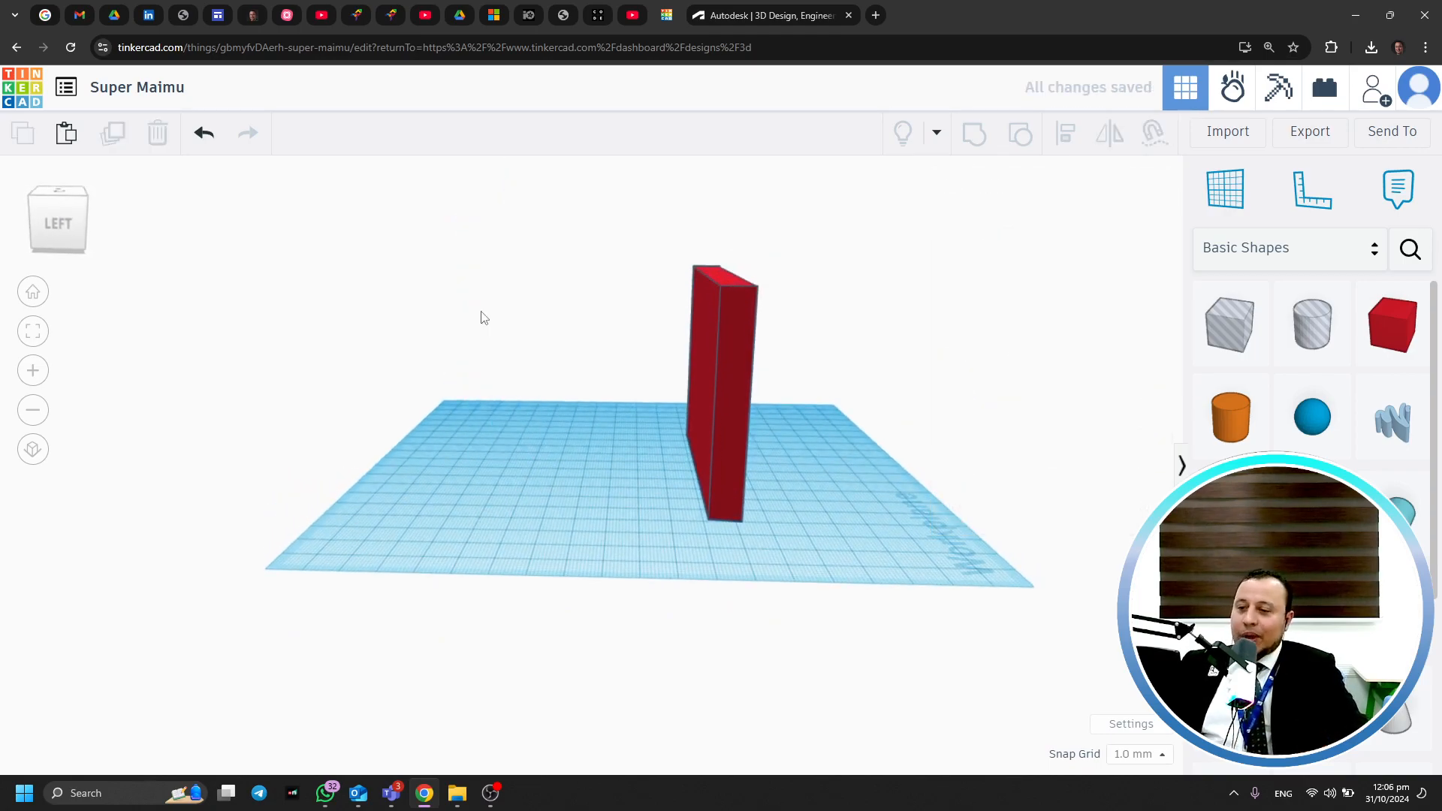
right_click_drag(639, 275, 714, 323)
Try a pasted copy of the 10 mm wall about 32 mm away from it and delete the copy
left_click(725, 314)
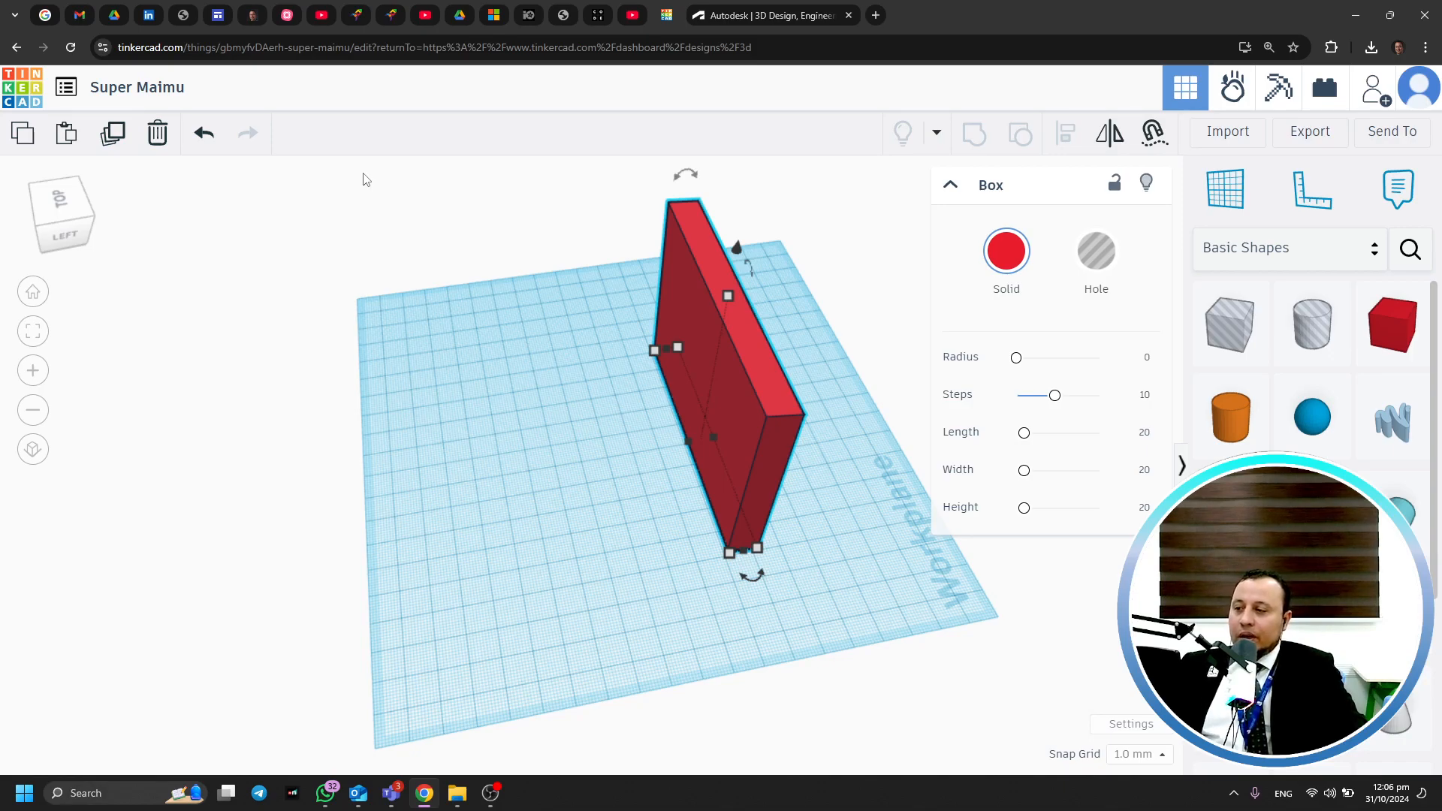
left_click(463, 272)
key("ctrl+v")
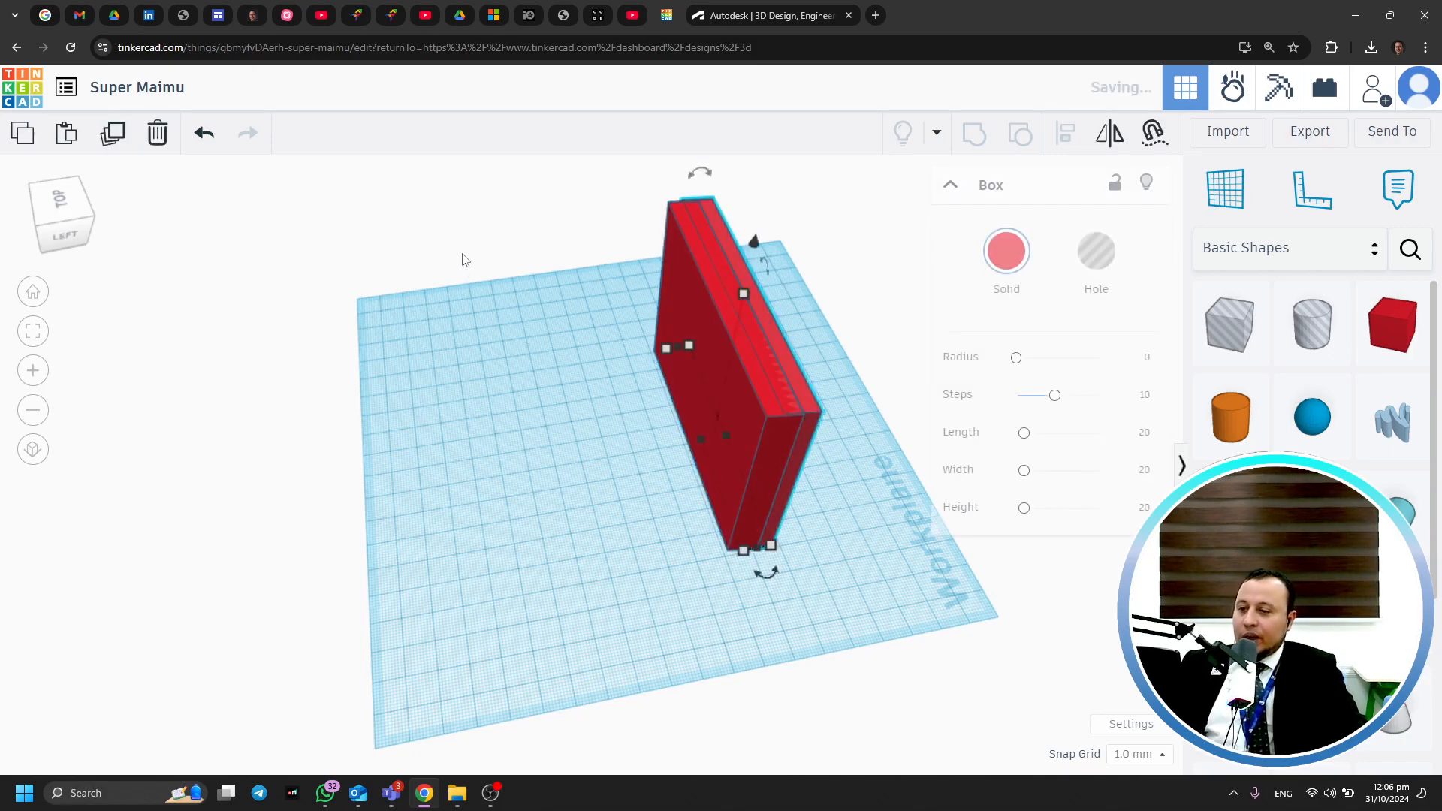
left_click_drag(747, 350, 642, 368)
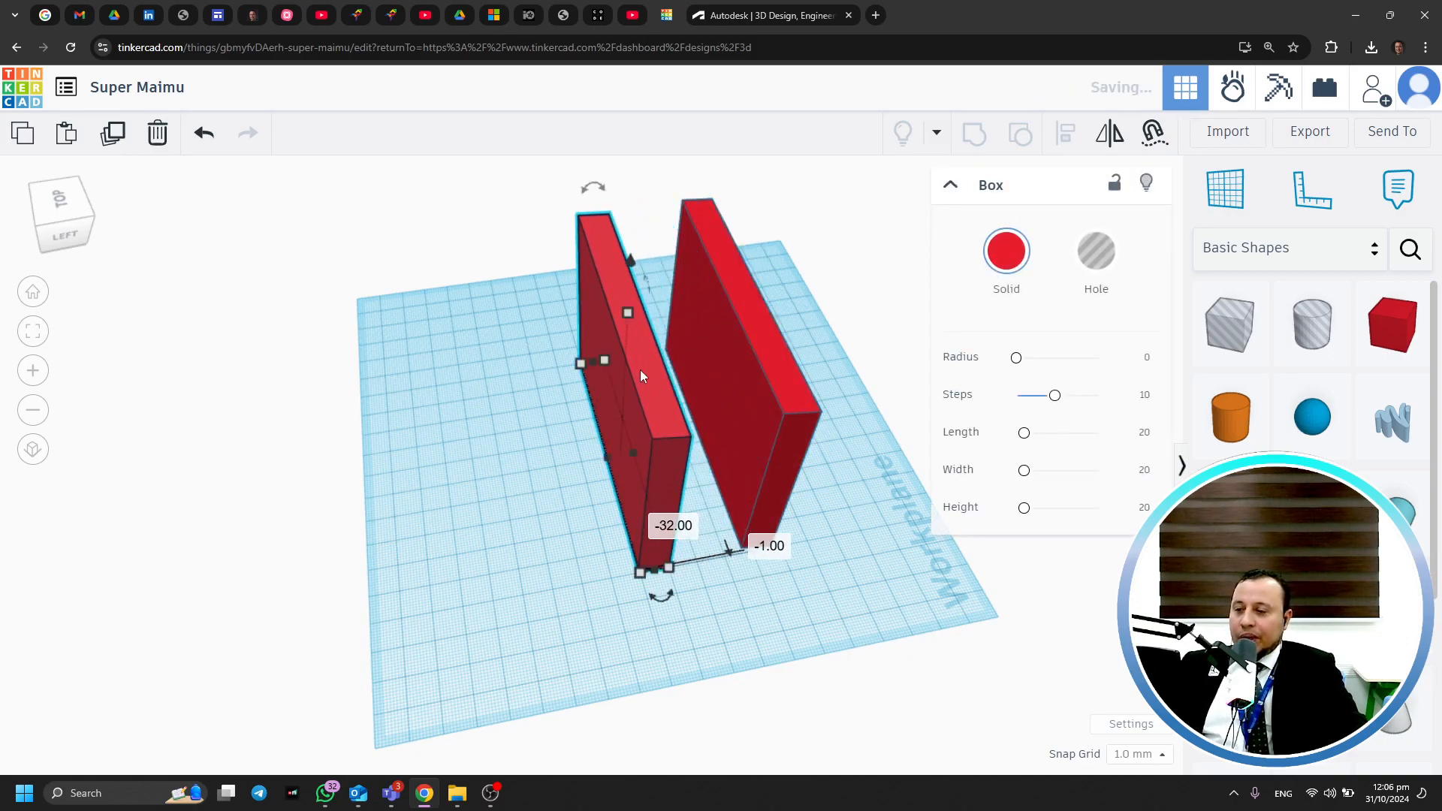
key("Delete")
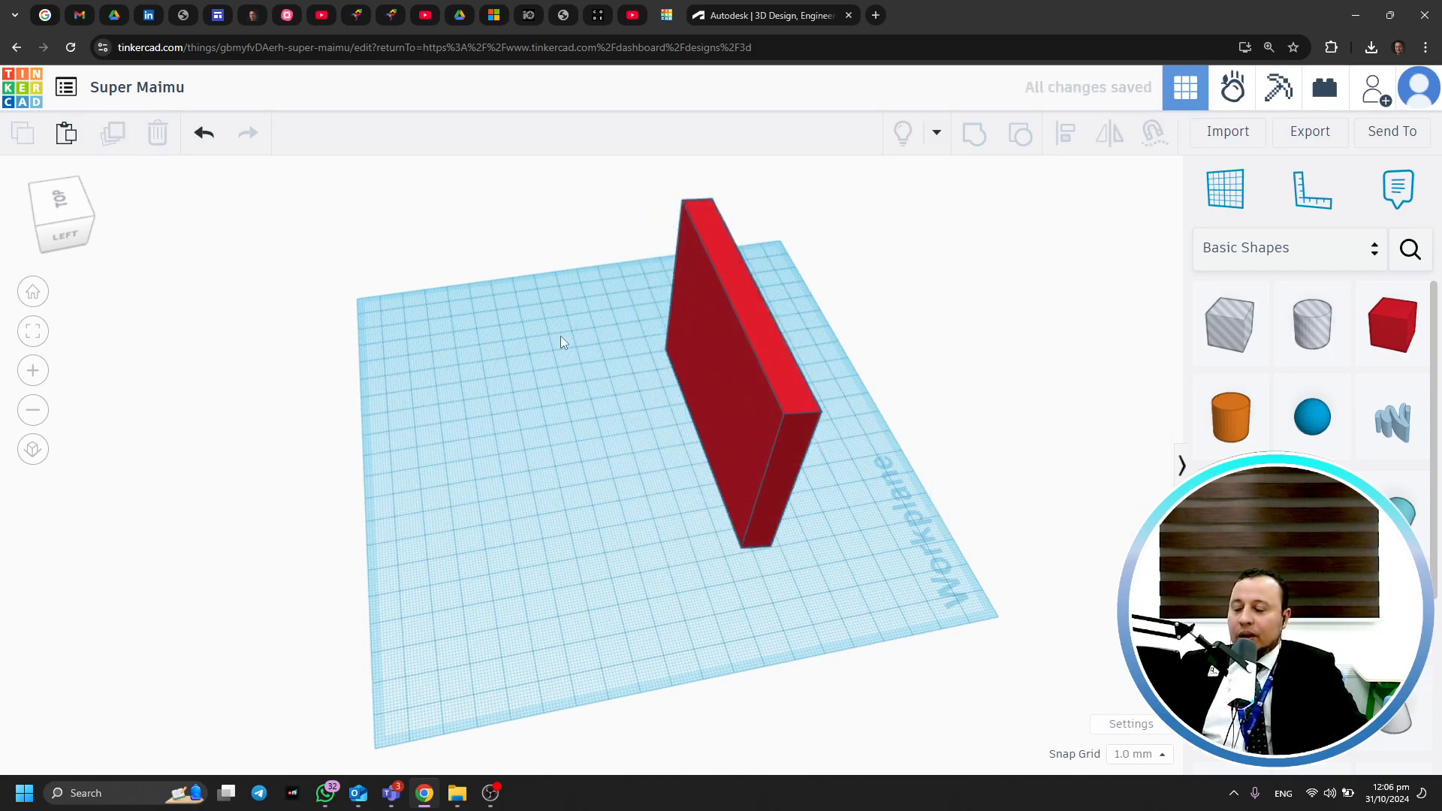
Duplicate the 10 mm wall and place the copy parallel to the original with a wide gap between them
left_click(738, 345)
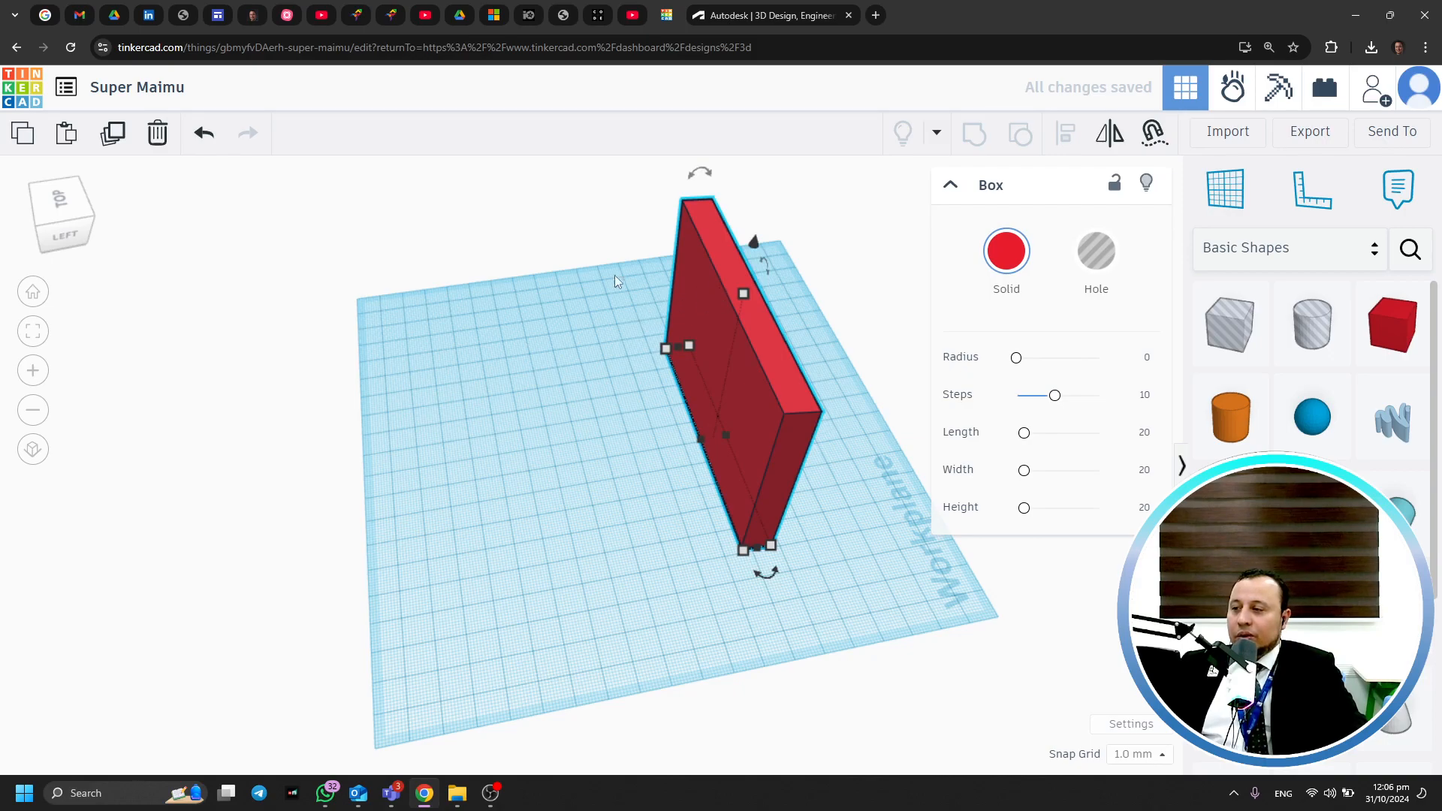
left_click(114, 140)
left_click_drag(691, 302, 437, 320, "alt")
left_click(438, 321)
right_click_drag(711, 487, 539, 430)
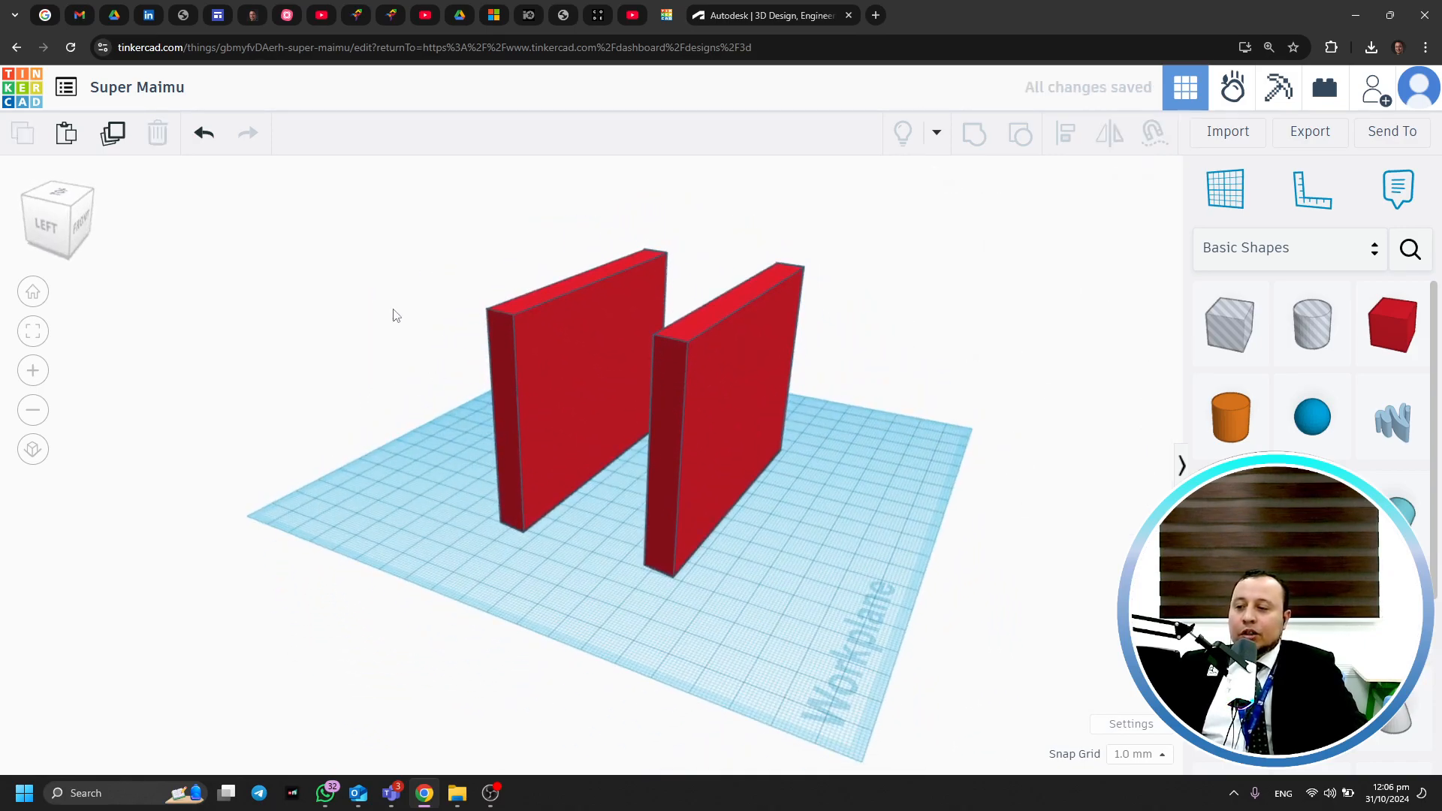
Arrange a third wall crosswise between the two parallel walls to form a U-shaped enclosure
right_click_drag(367, 251, 573, 408)
left_click_drag(574, 408, 592, 335)
left_click_drag(629, 436, 604, 454)
left_click_drag(656, 412, 697, 297)
left_click_drag(505, 370, 460, 377)
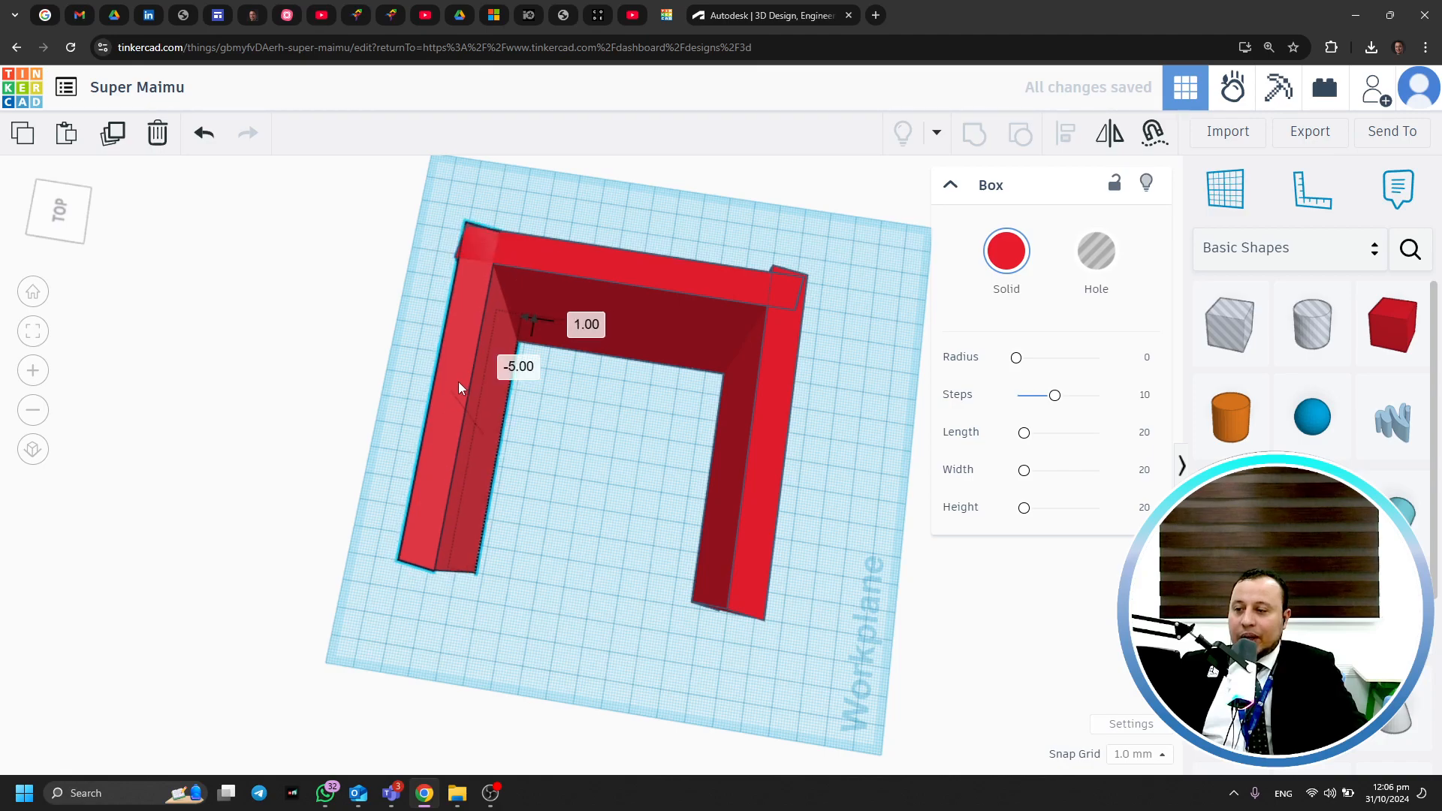
left_click(827, 529)
right_click_drag(826, 529, 901, 466)
right_click_drag(385, 517, 875, 581)
Undo all the wall edits back to the original solid red box
key("ctrl+z")
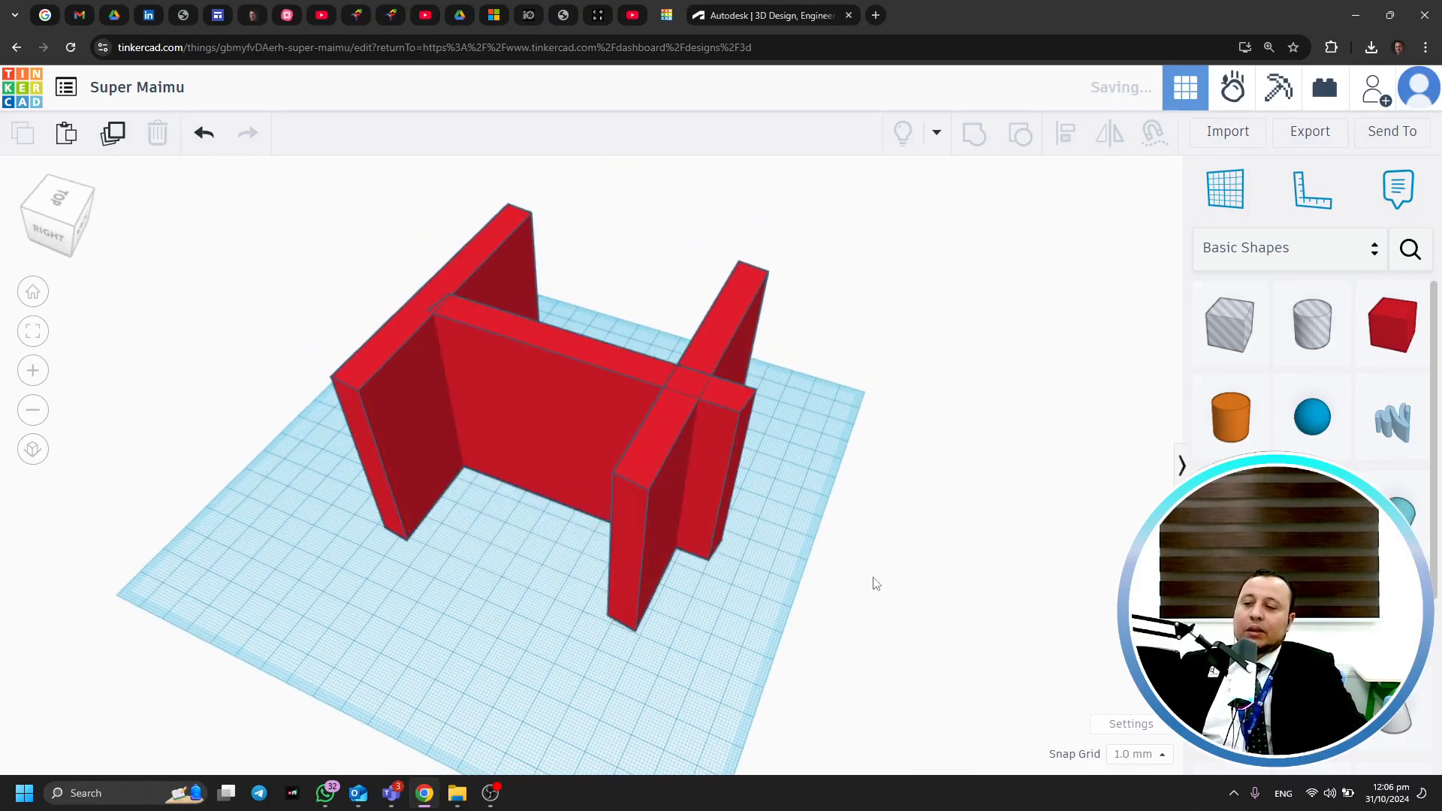
key("ctrl+z")
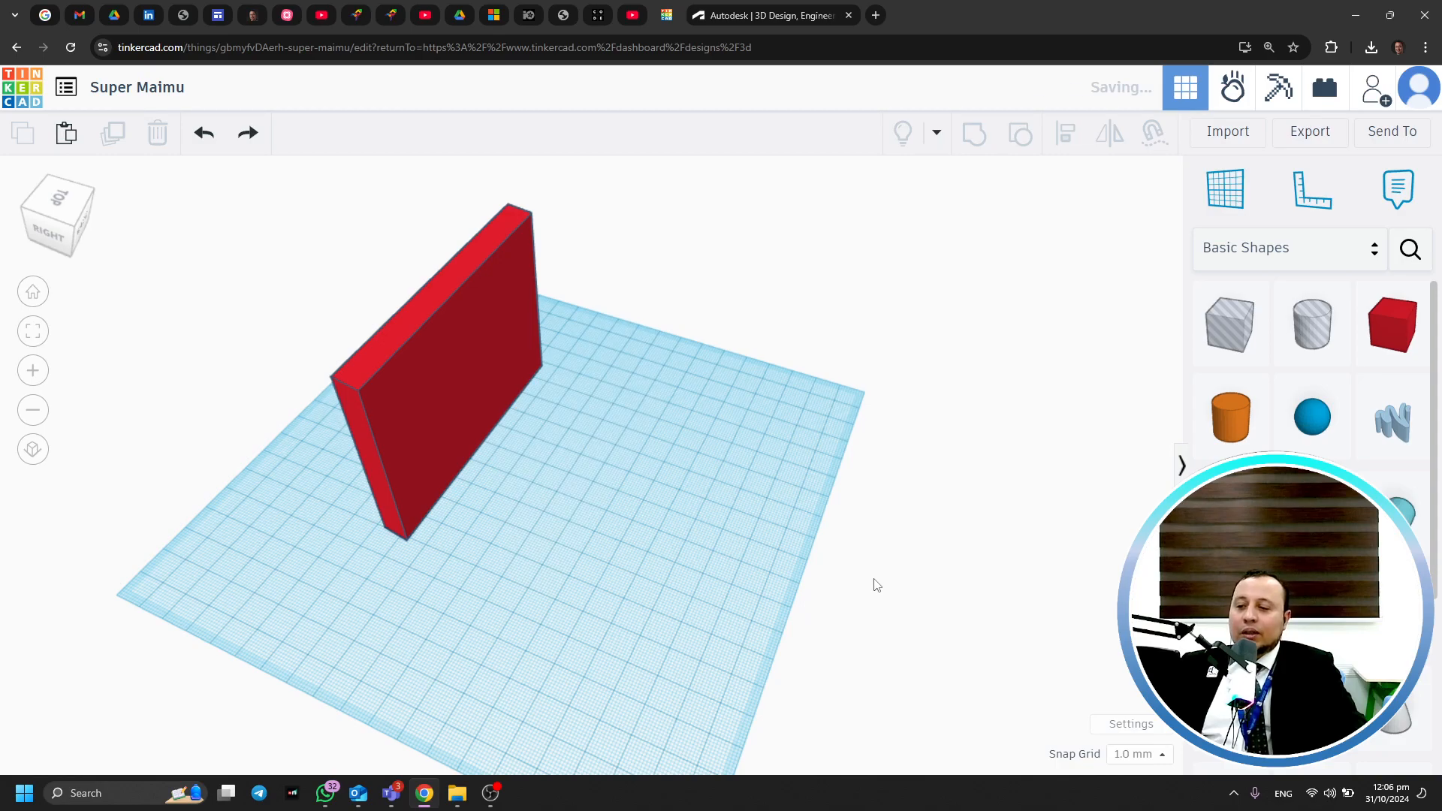
key("ctrl+y")
key("ctrl+z")
key("ctrl+y")
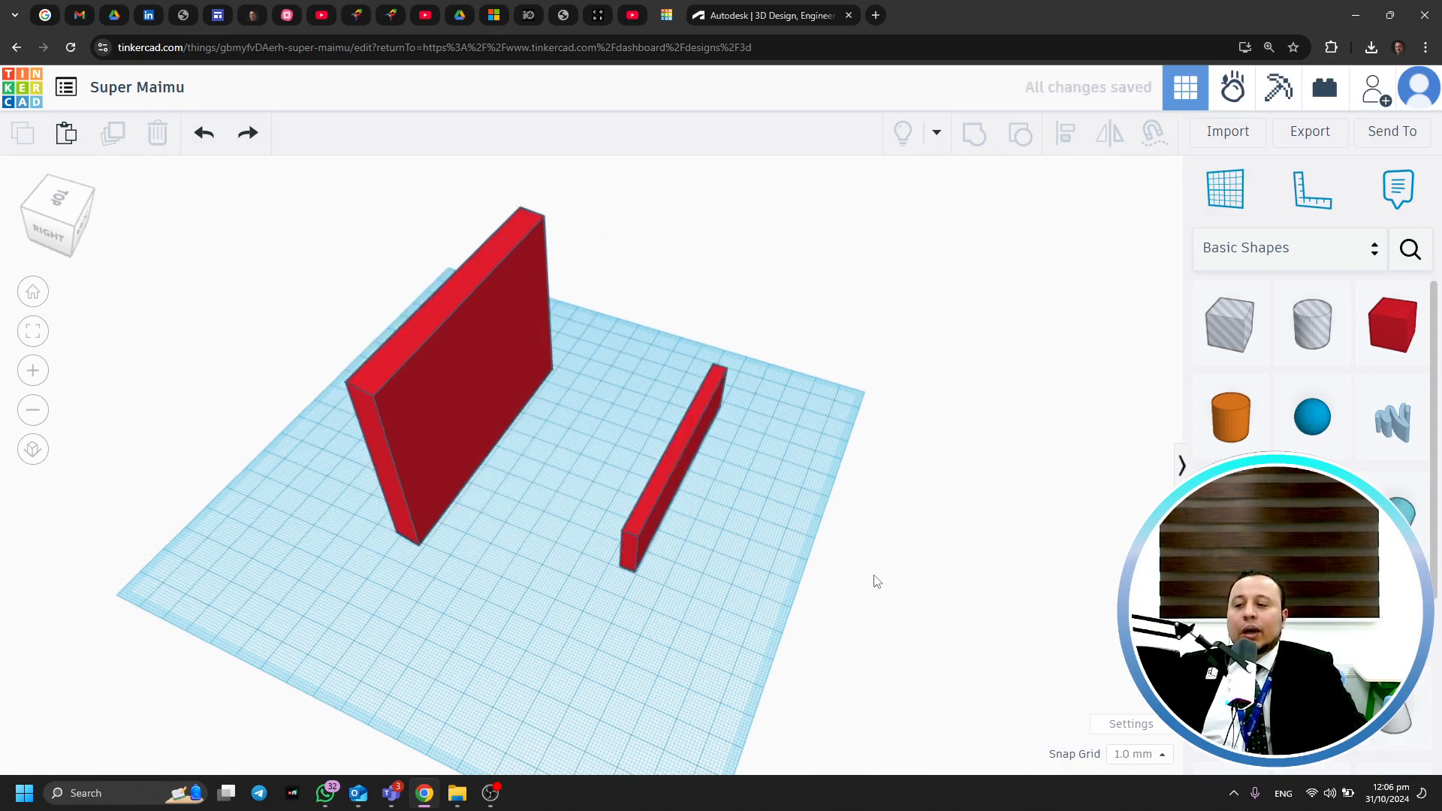
key("ctrl+z")
key("ctrl+z")
key("ctrl+z")
Check the length and width of the solid red box from above
right_click_drag(874, 577, 610, 628)
left_click(772, 556)
mouse_move(755, 546)
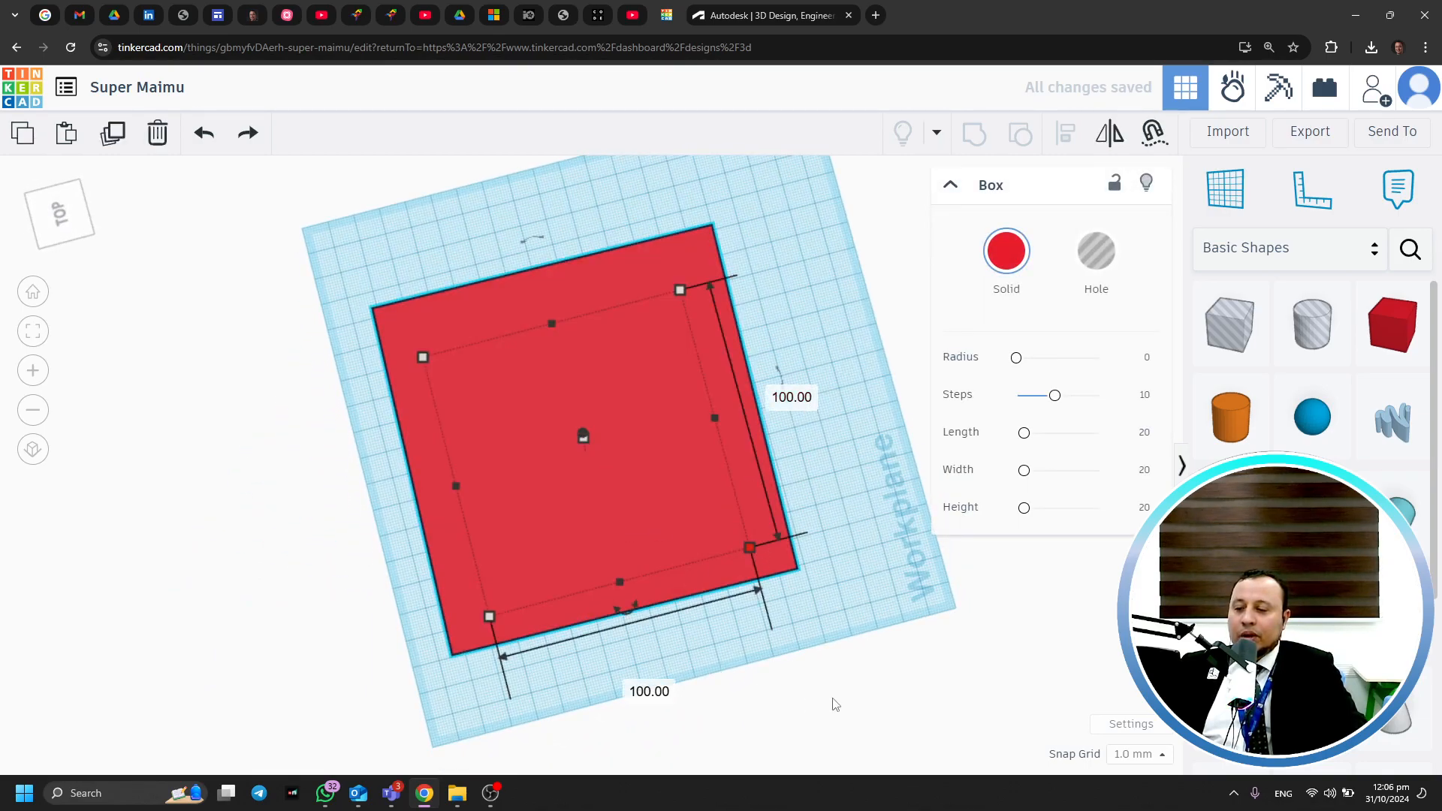
left_click(899, 686)
right_click_drag(966, 701, 891, 661)
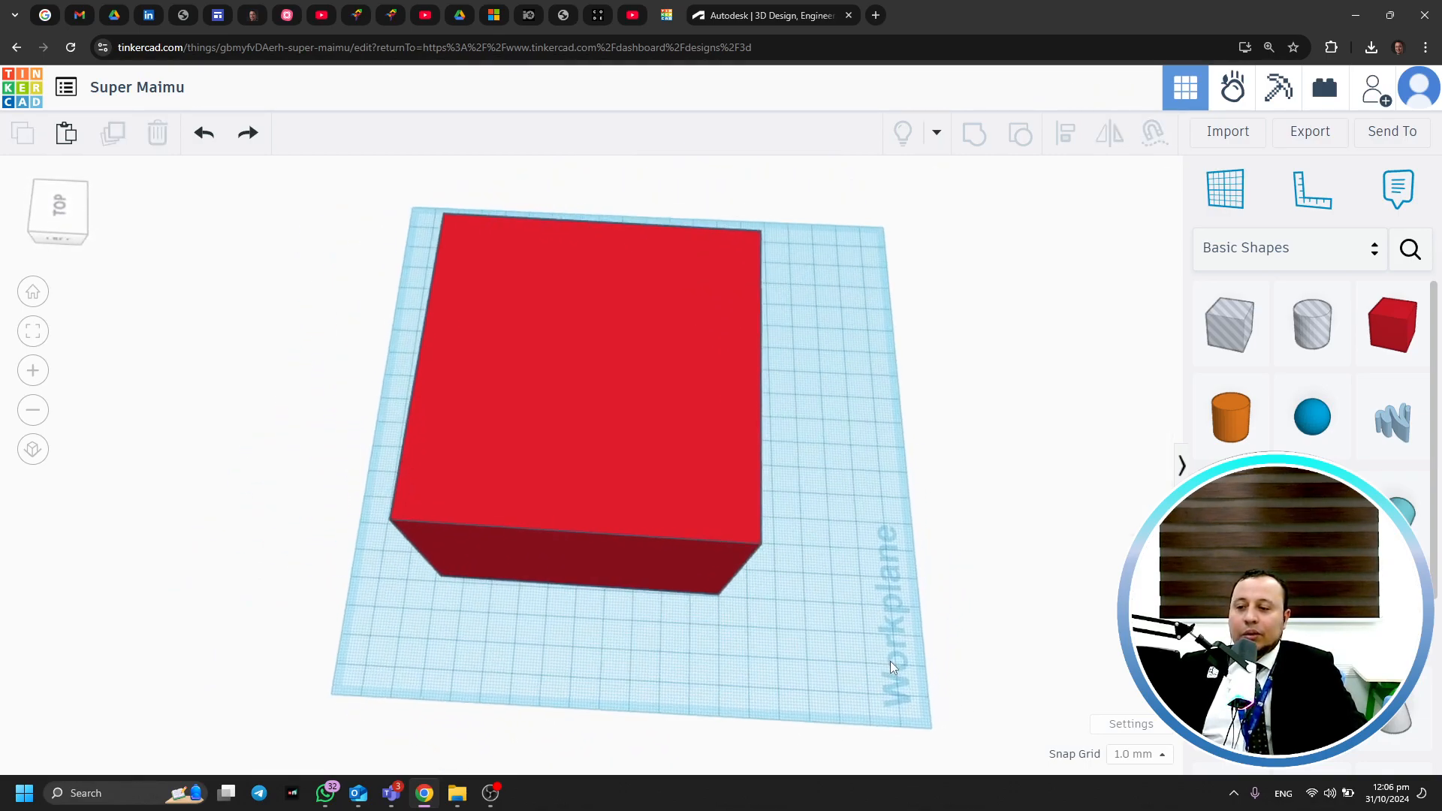
Place a box-shaped hole on the top face of the red box
left_click(1233, 340)
left_click(597, 381)
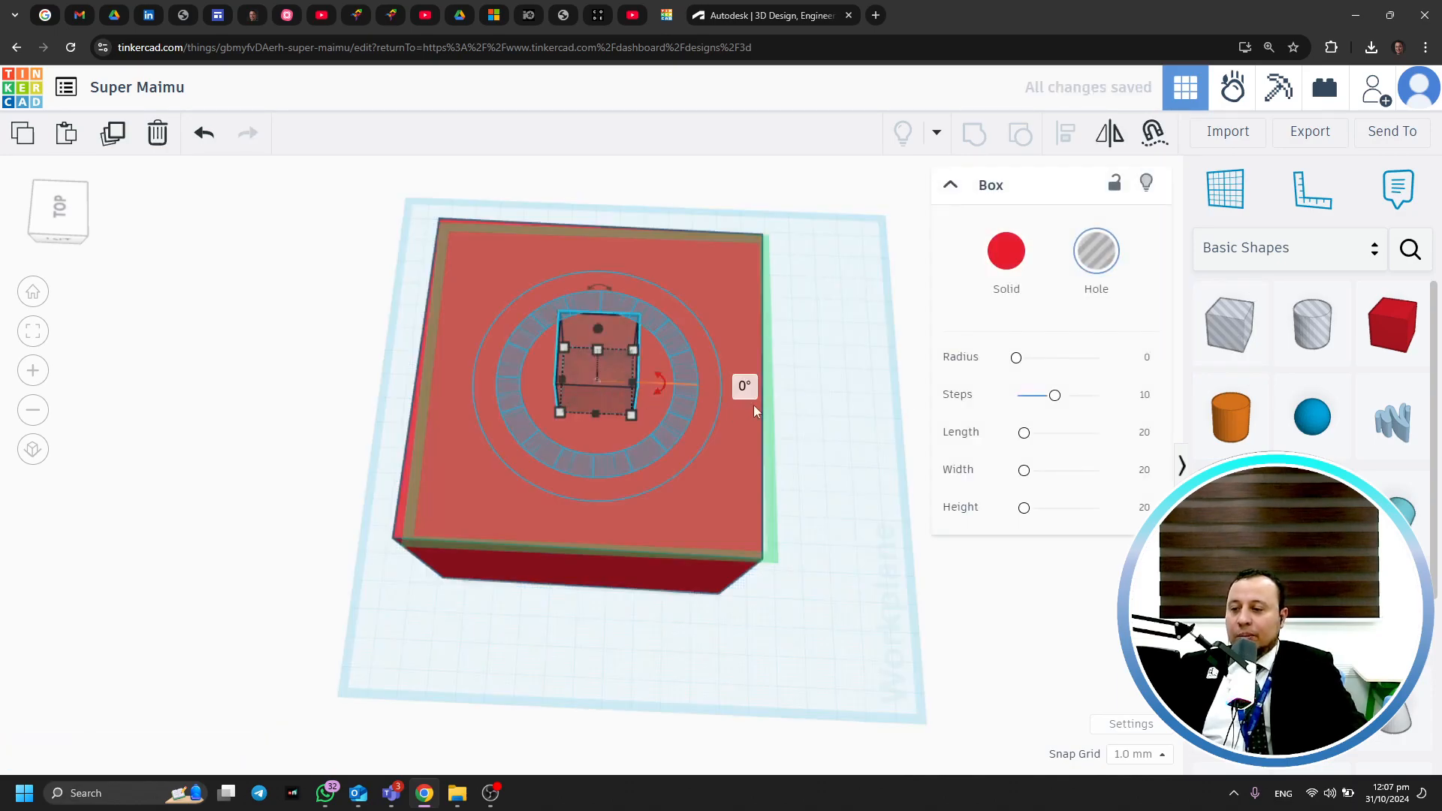
left_click(876, 539)
right_click_drag(879, 546, 872, 635)
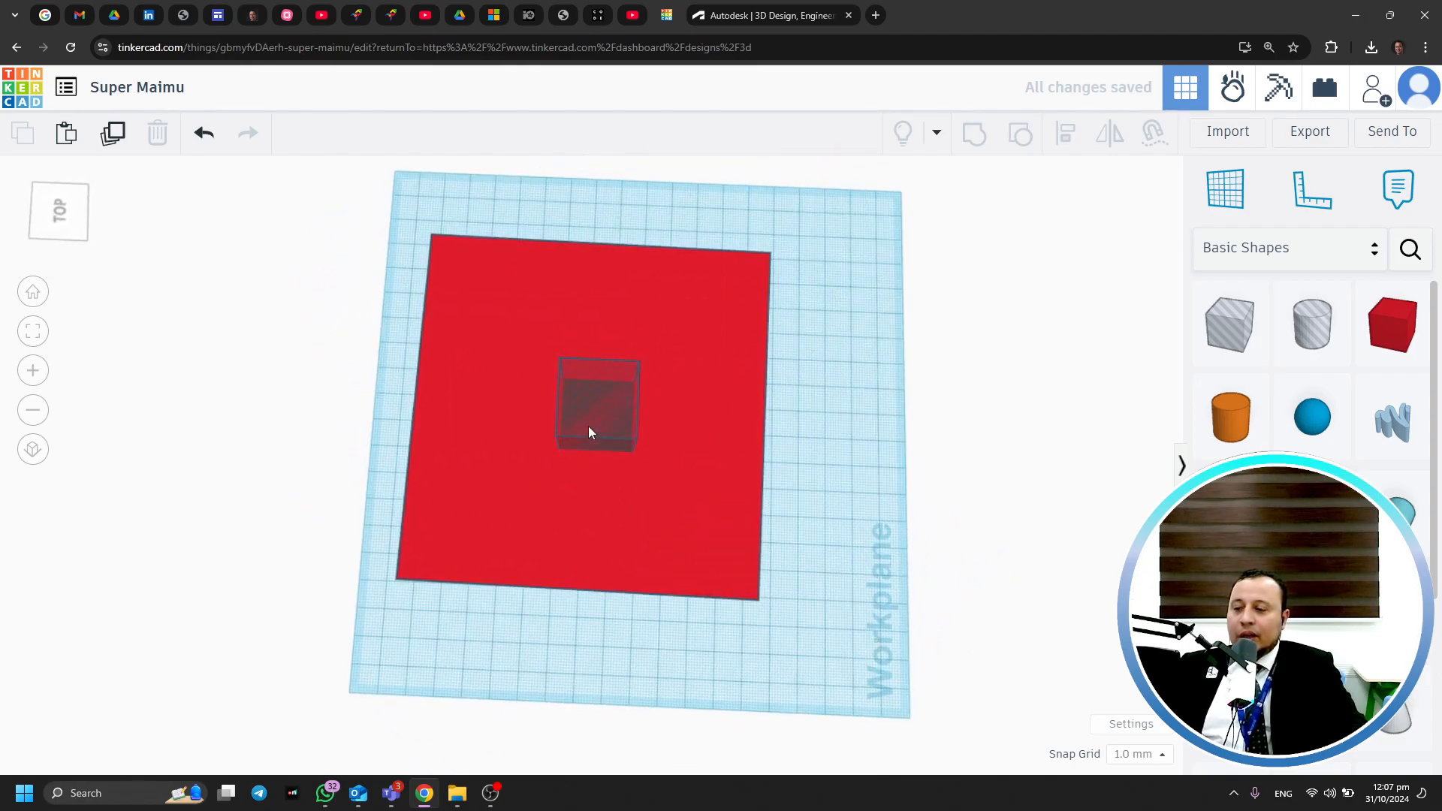
Resize the base of the box-shaped hole to 90 by 90 mm
left_click(588, 406)
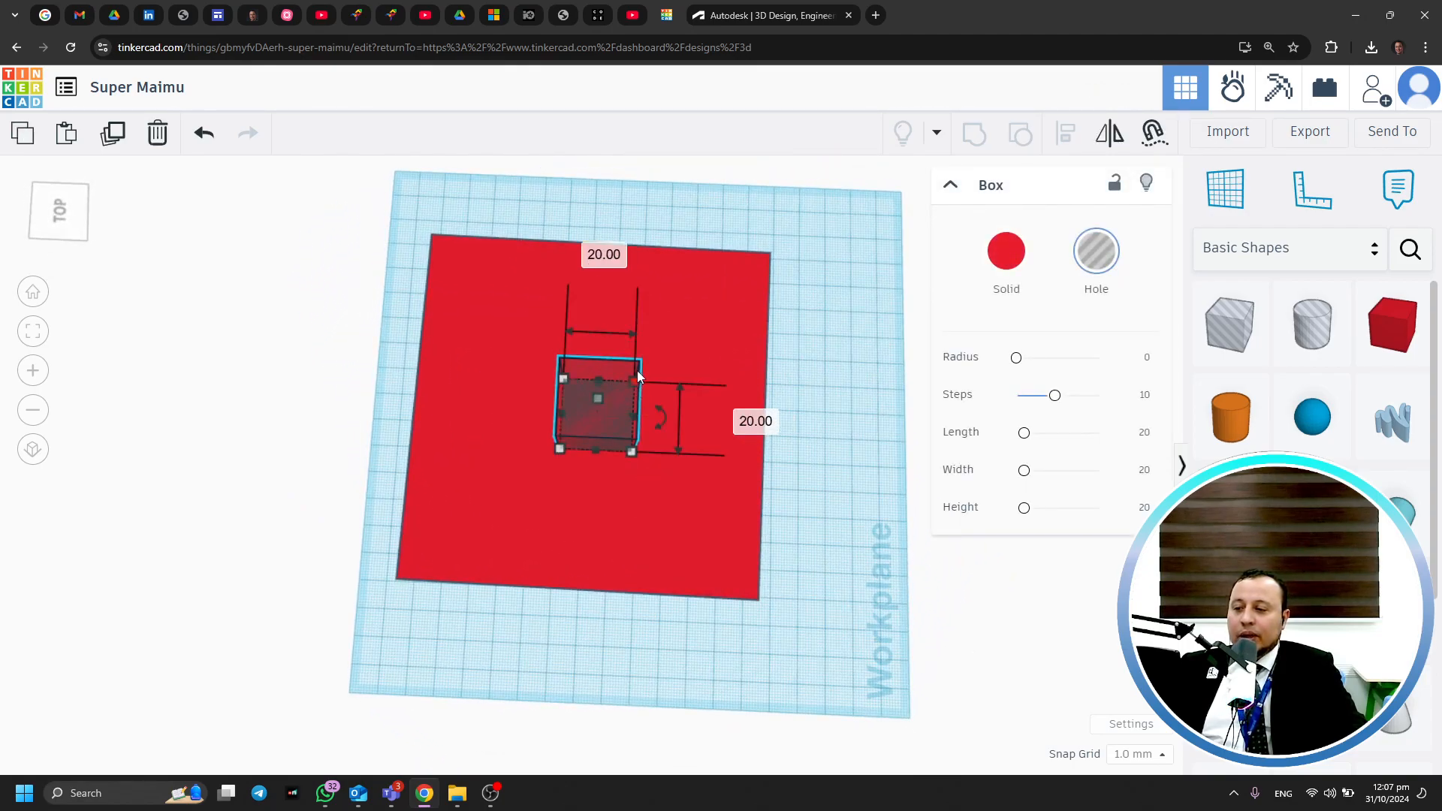
type("9")
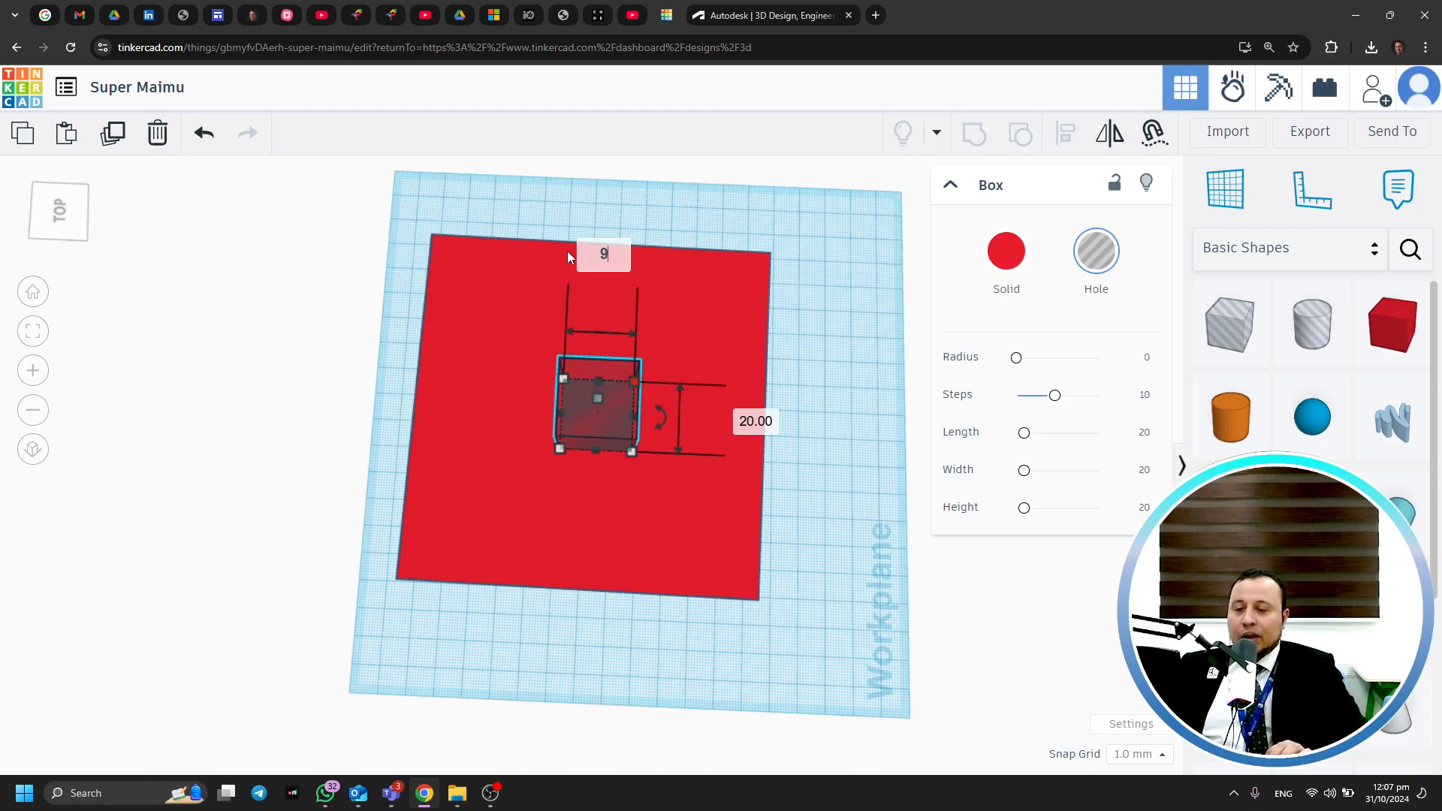
key("Return")
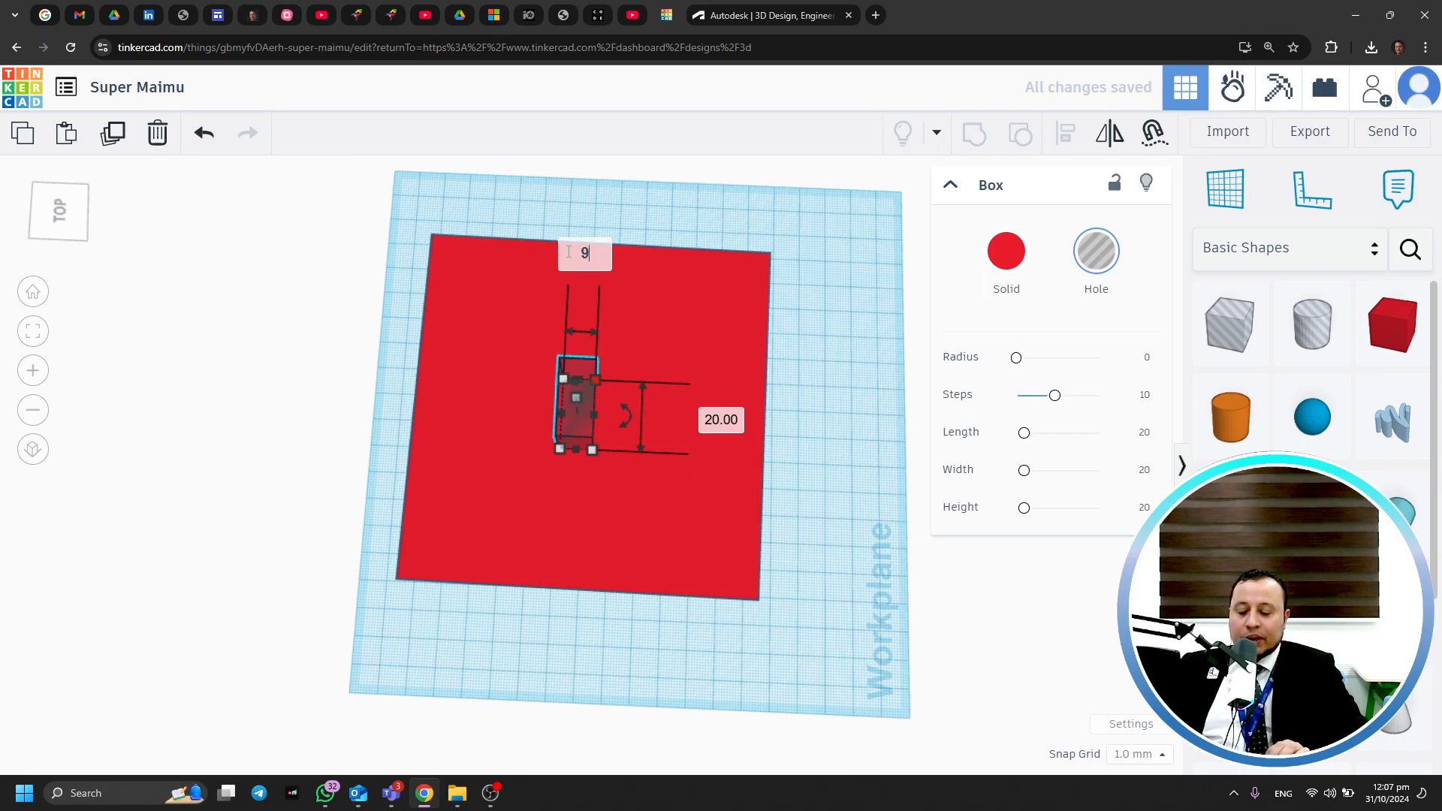
type("0")
key("Return")
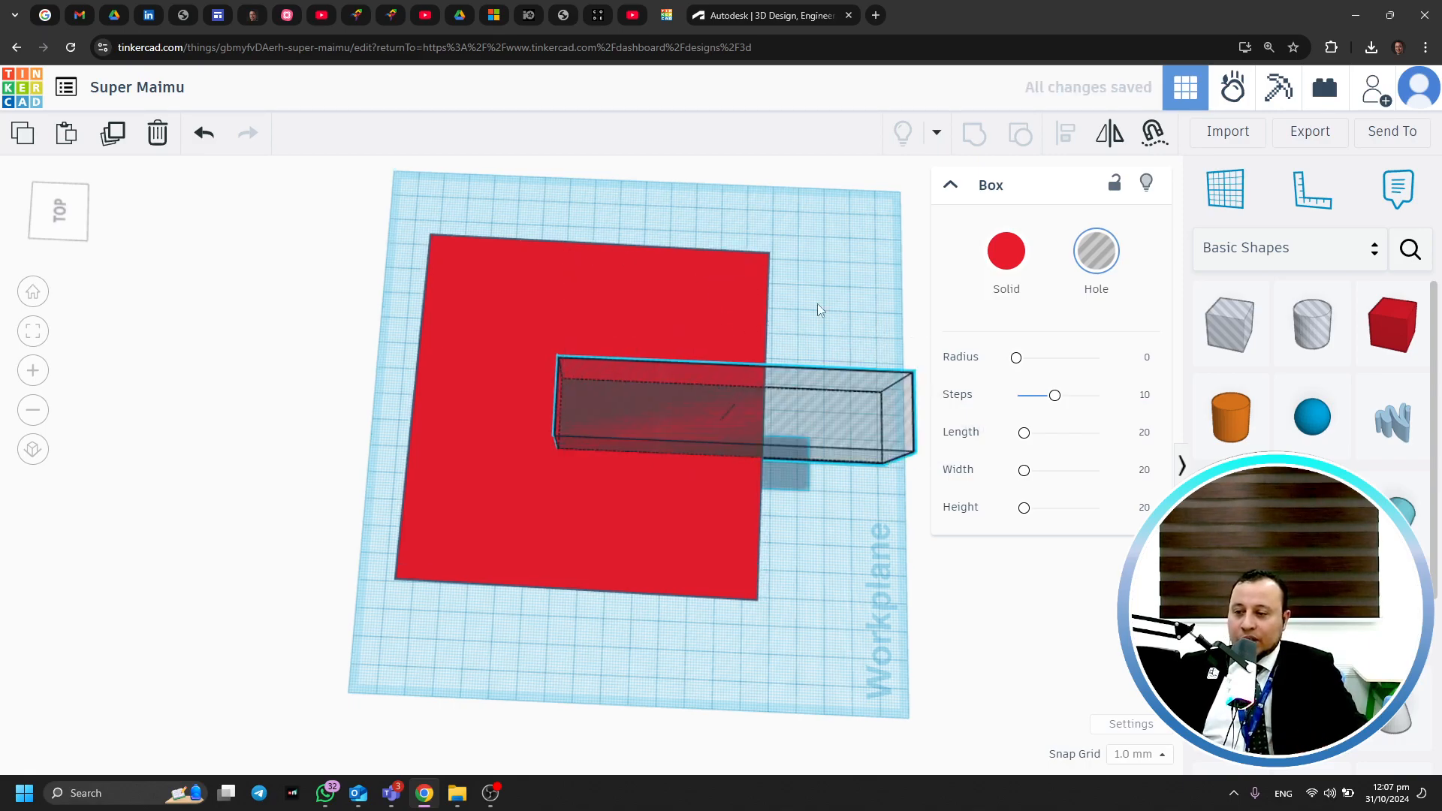
middle_click_drag(840, 310, 632, 305)
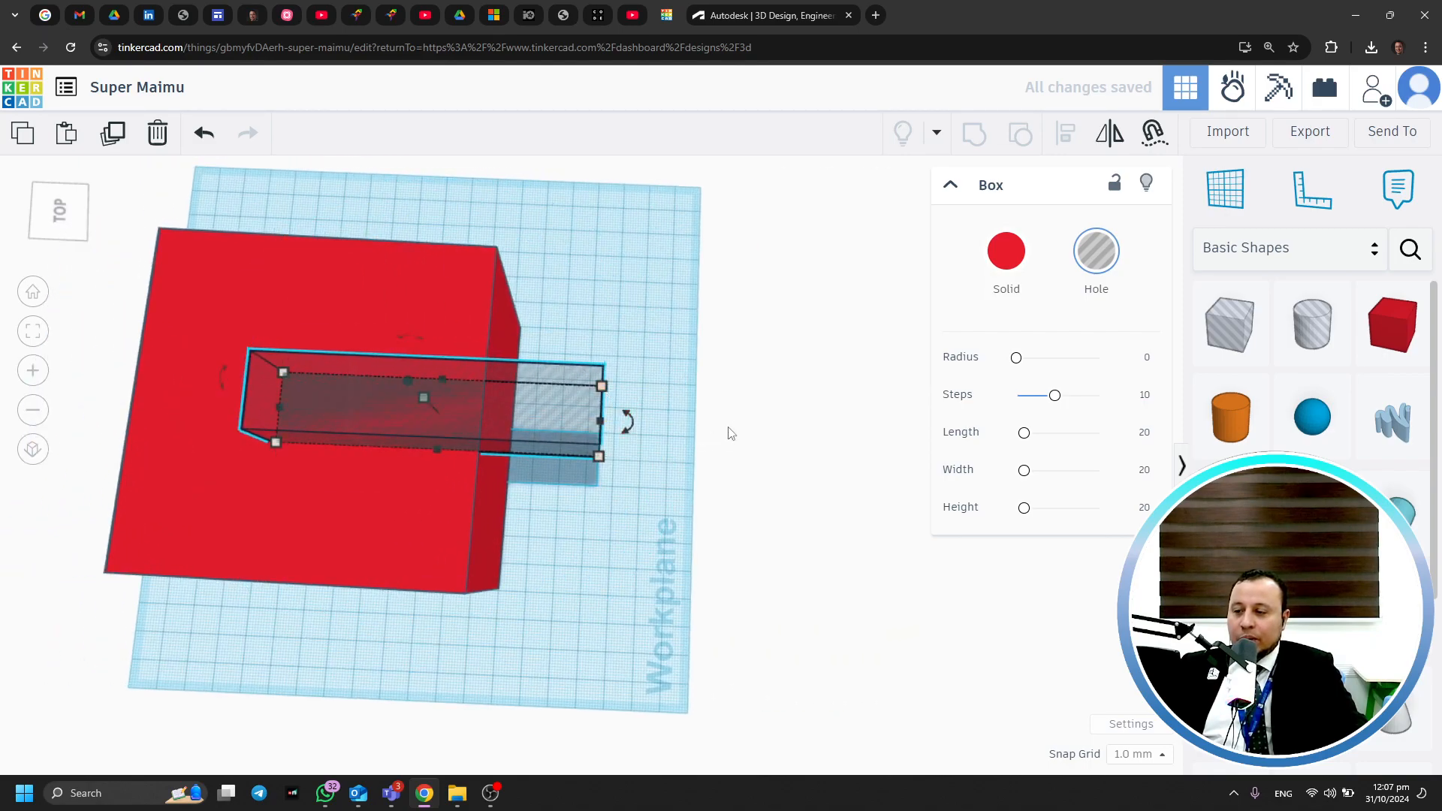
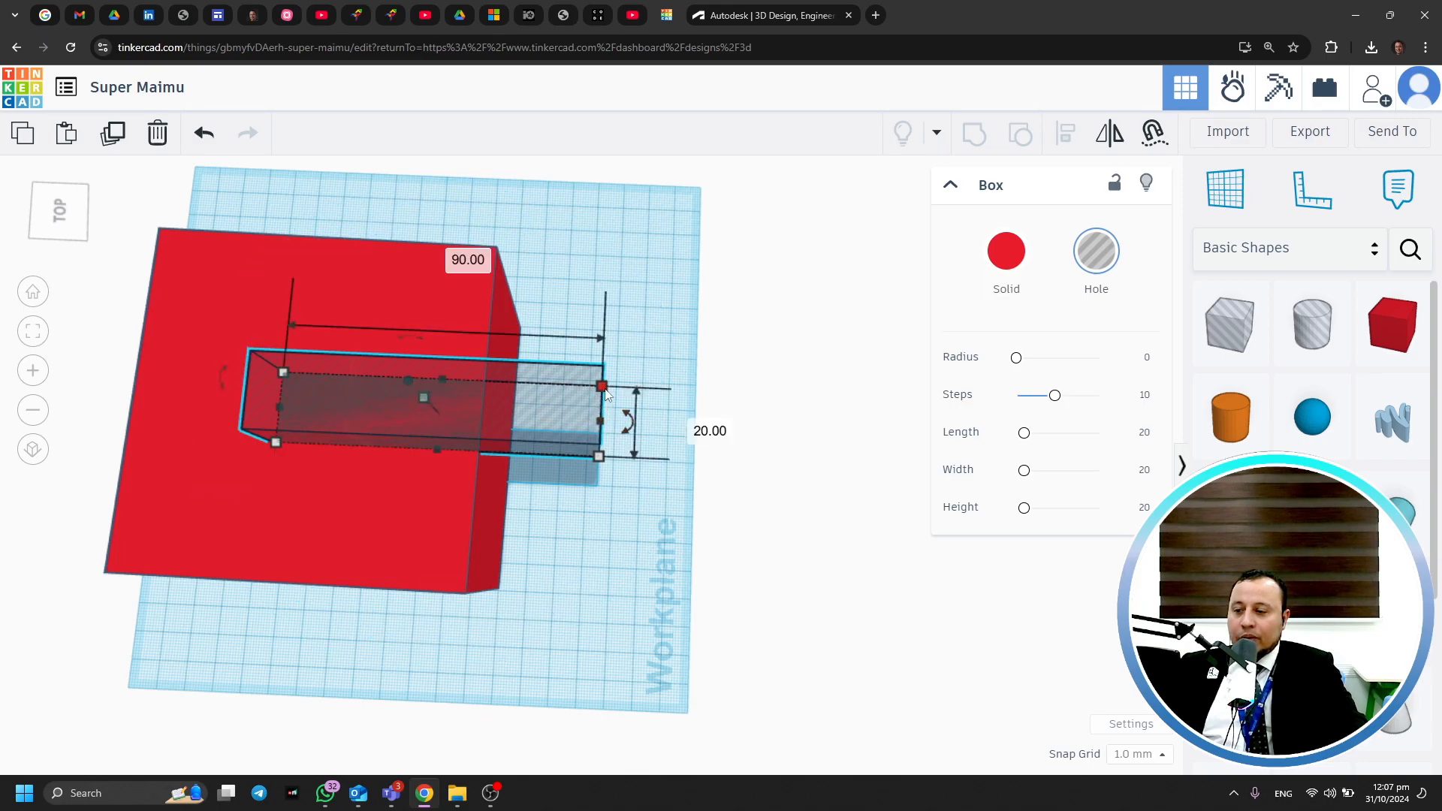
left_click_drag(628, 419, 627, 416)
left_click(697, 425)
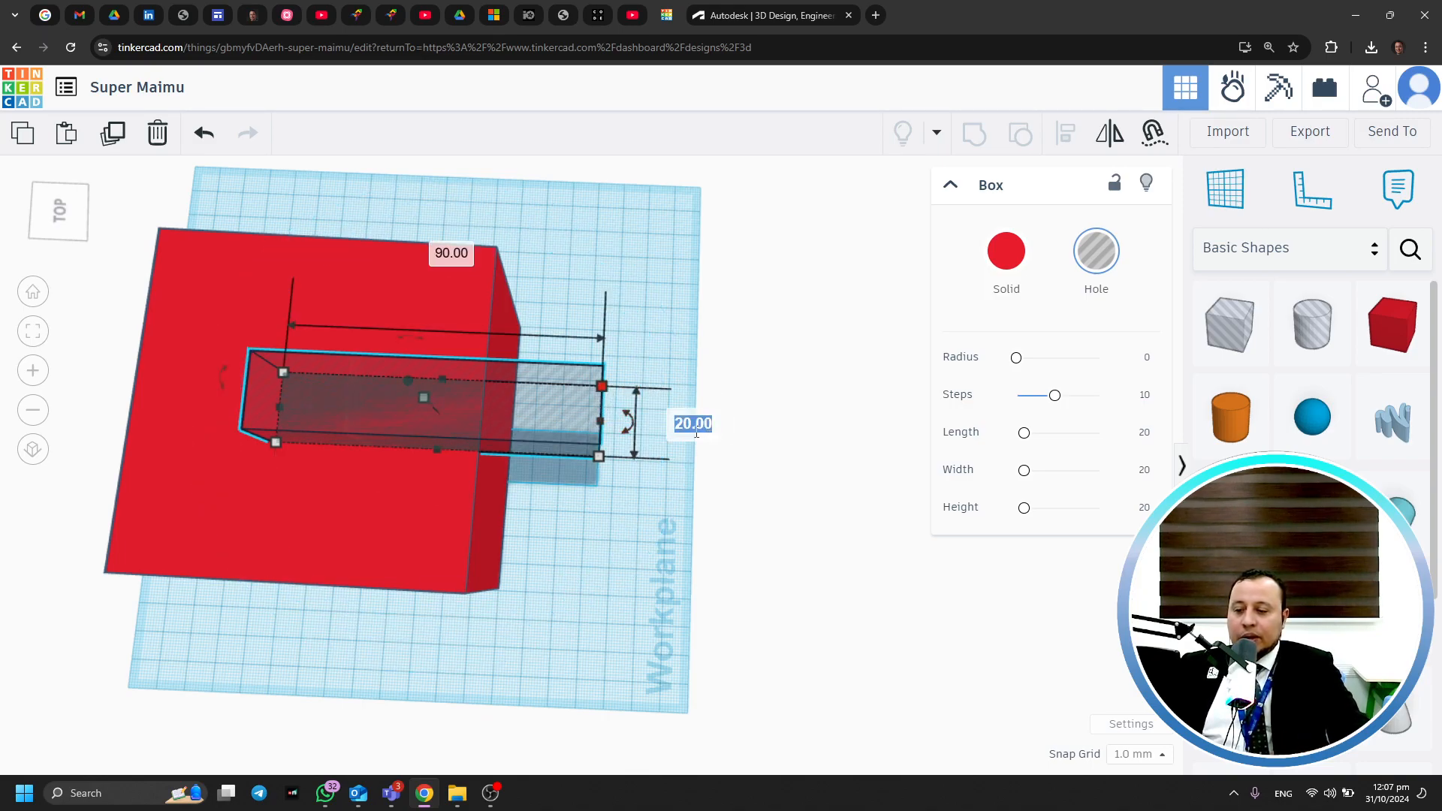
type("90")
key("Return")
left_click(814, 445)
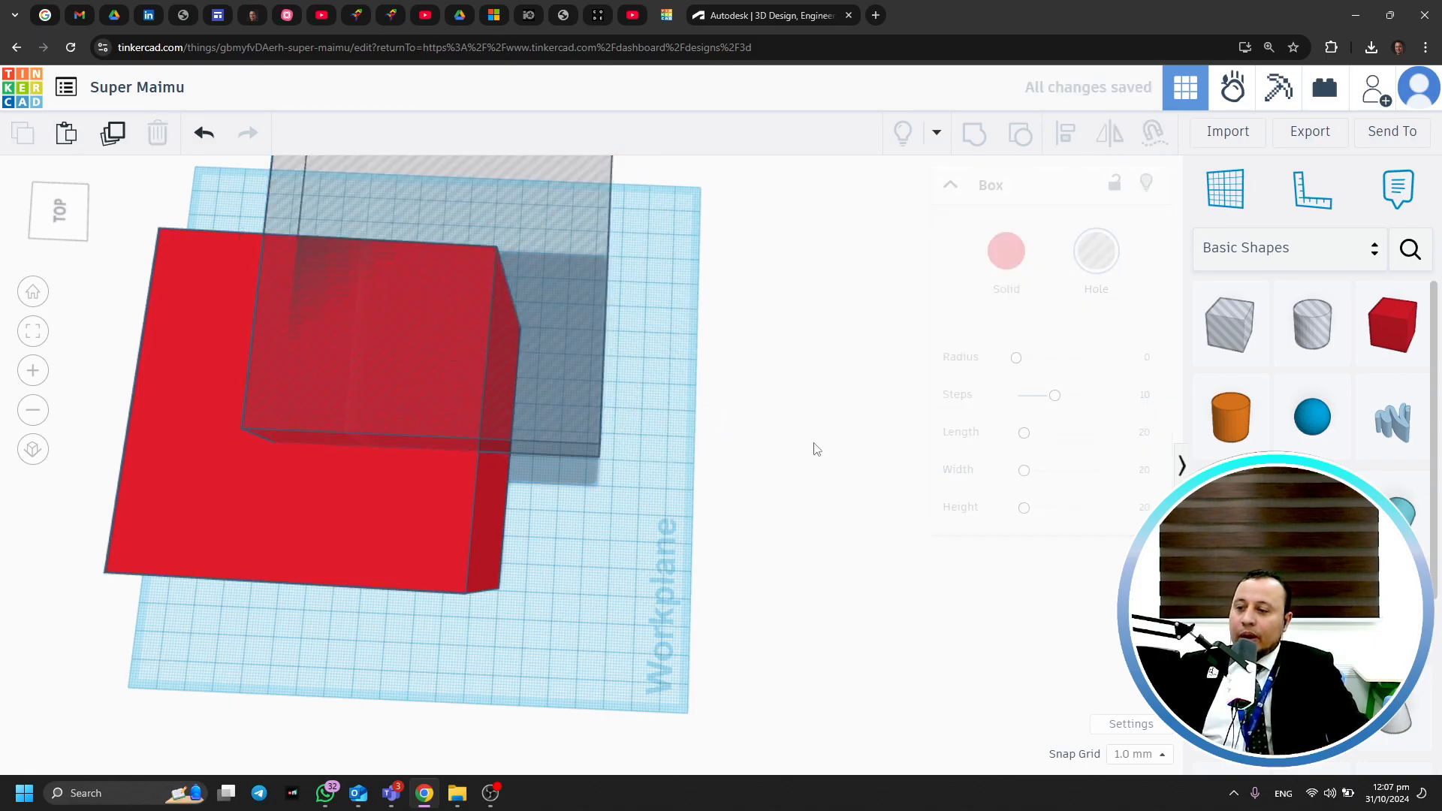
Move the hole over the red box so that an even border remains on all four sides
right_click_drag(863, 462, 514, 497)
left_click_drag(534, 353, 478, 447)
right_click_drag(641, 504, 733, 553)
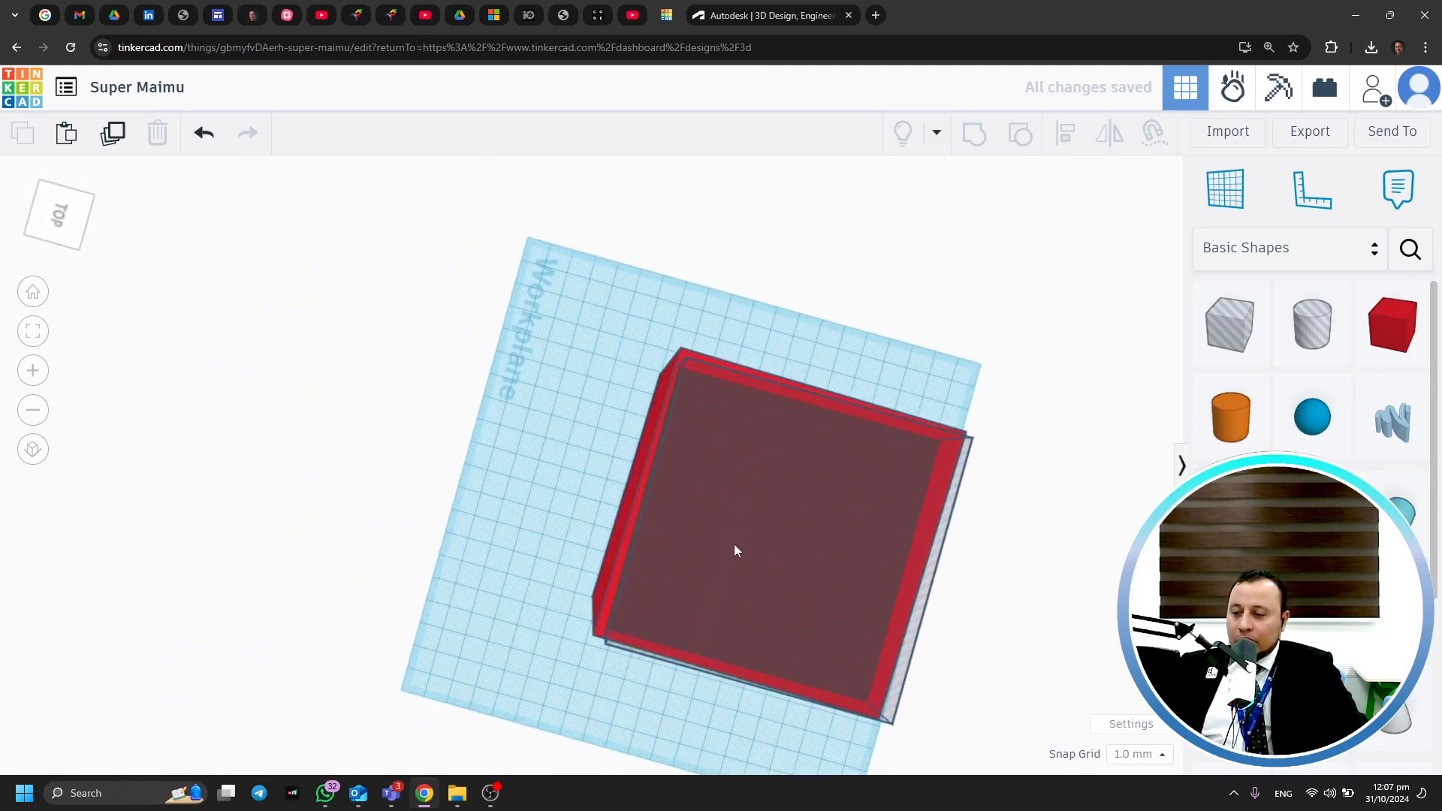
left_click_drag(761, 499, 768, 503)
left_click(367, 548)
Rotate the box-shaped hole by -3° about its vertical axis
right_click_drag(675, 587, 825, 680)
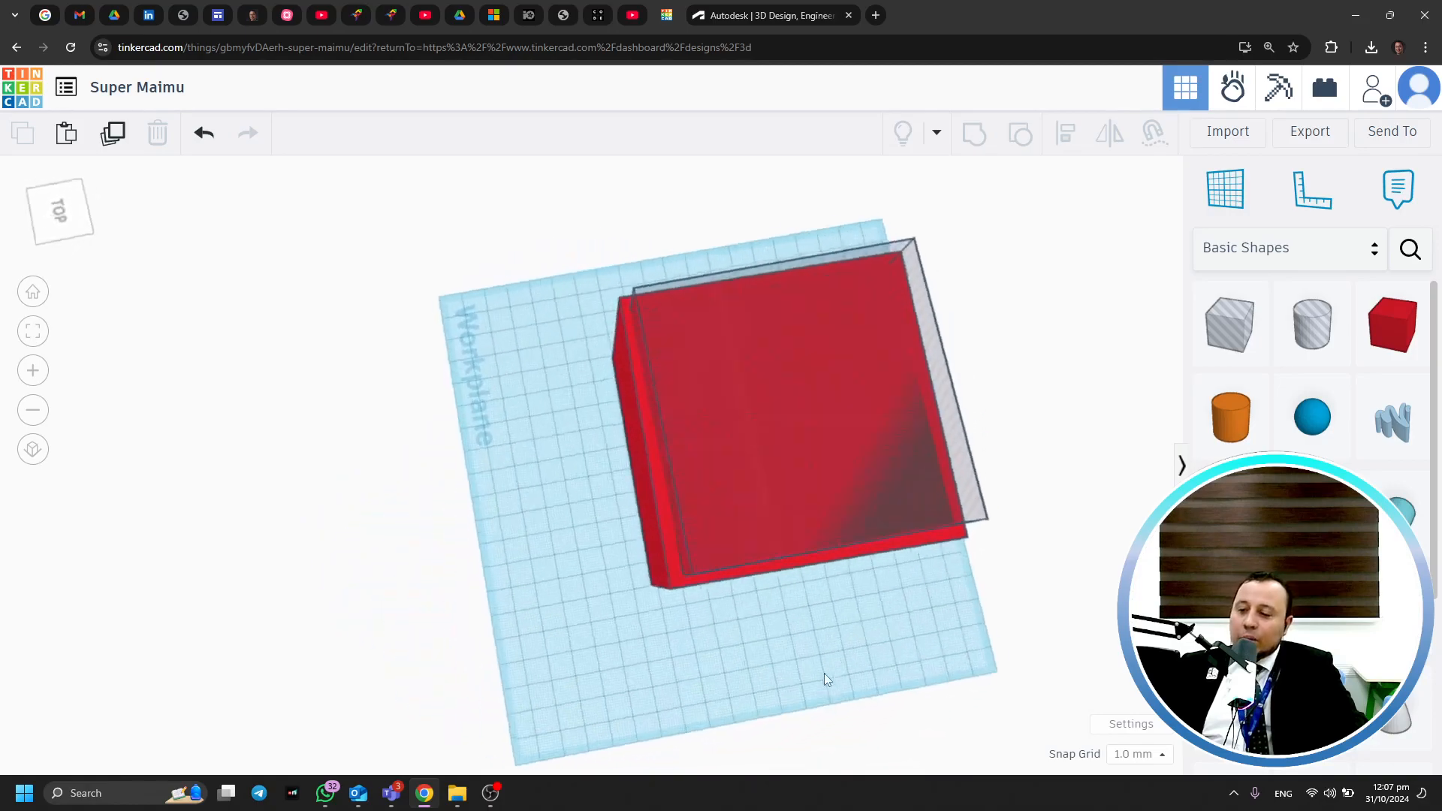
scroll(687, 451, "up", 5)
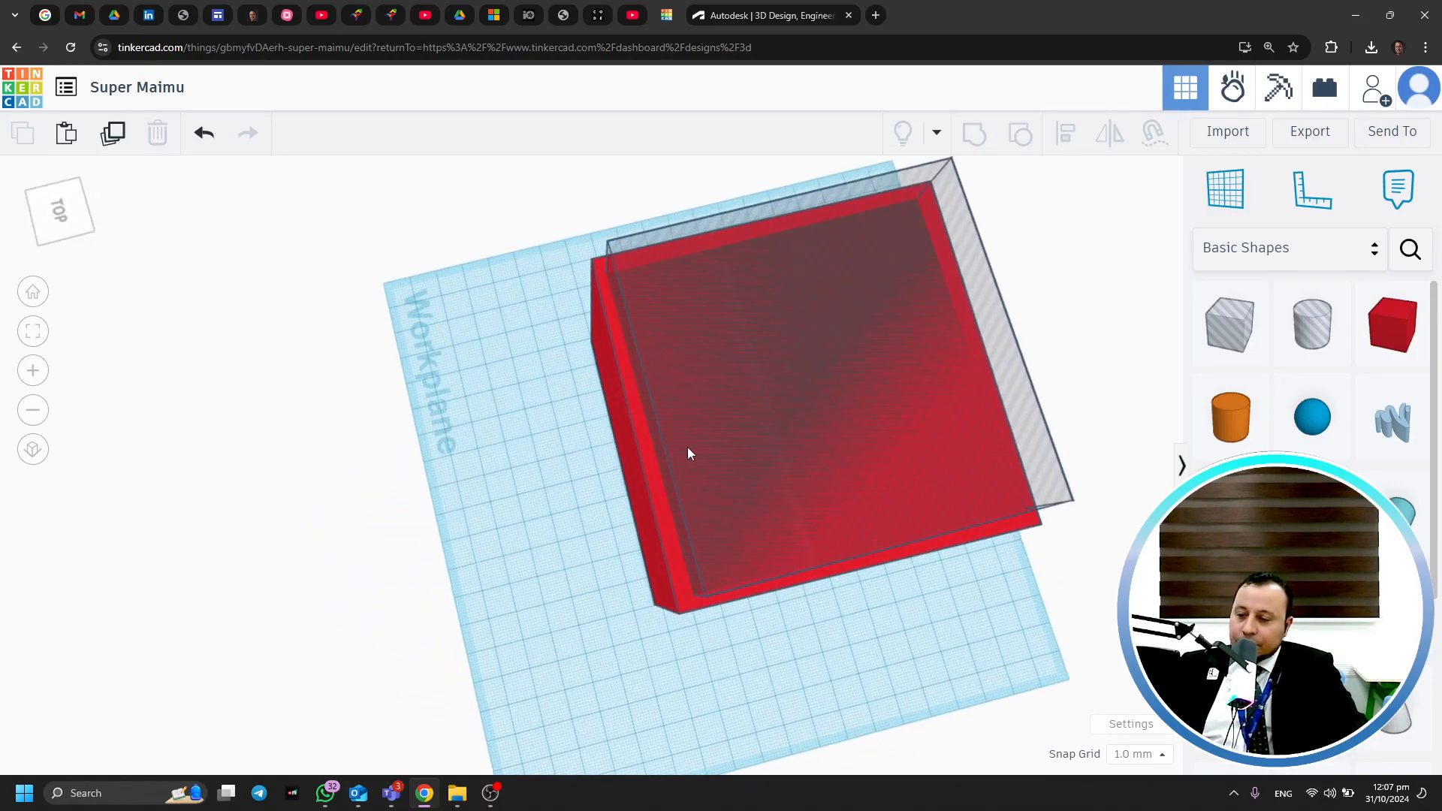
right_click_drag(691, 397, 222, 296)
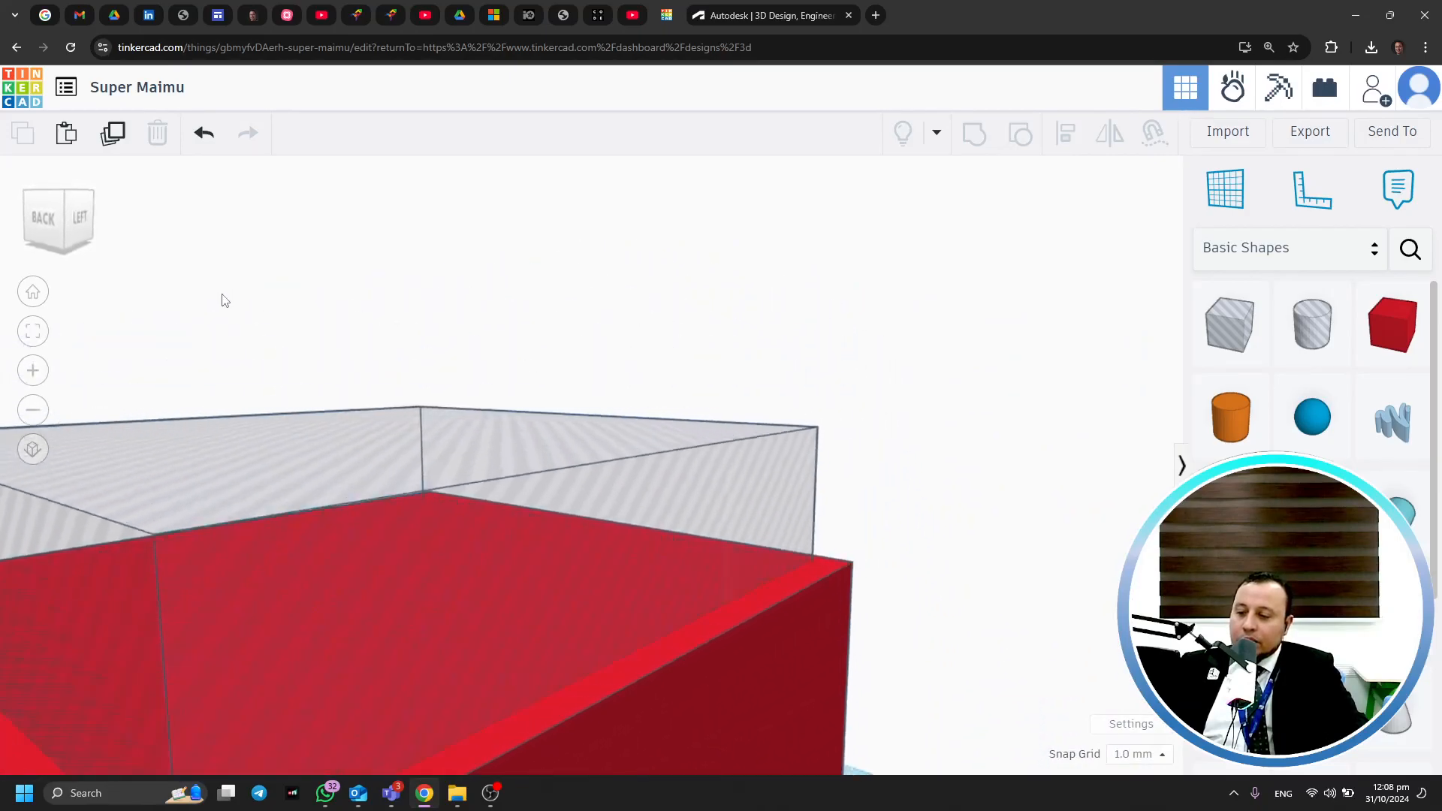
scroll(489, 399, "down", 2)
right_click_drag(478, 337, 701, 673)
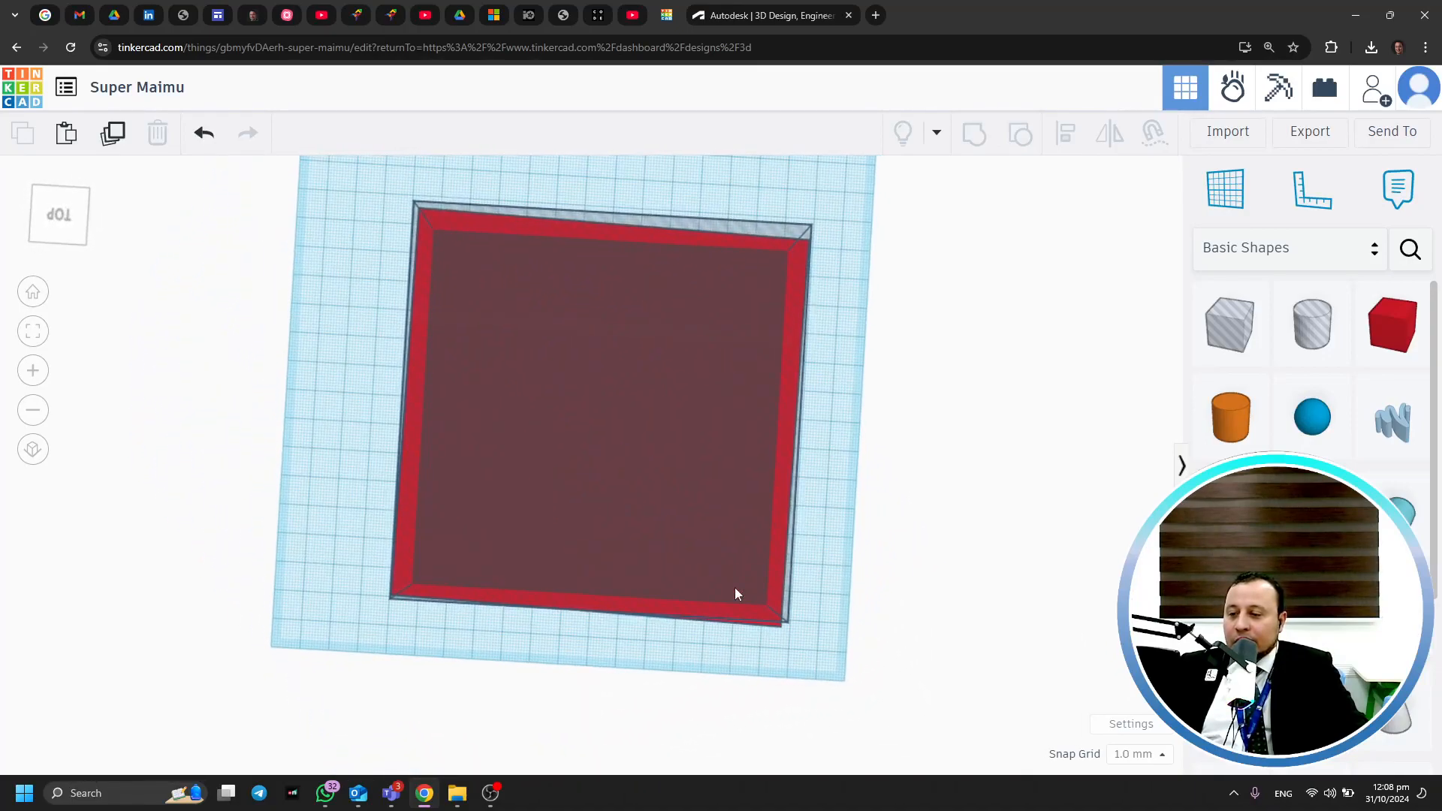
left_click(787, 577)
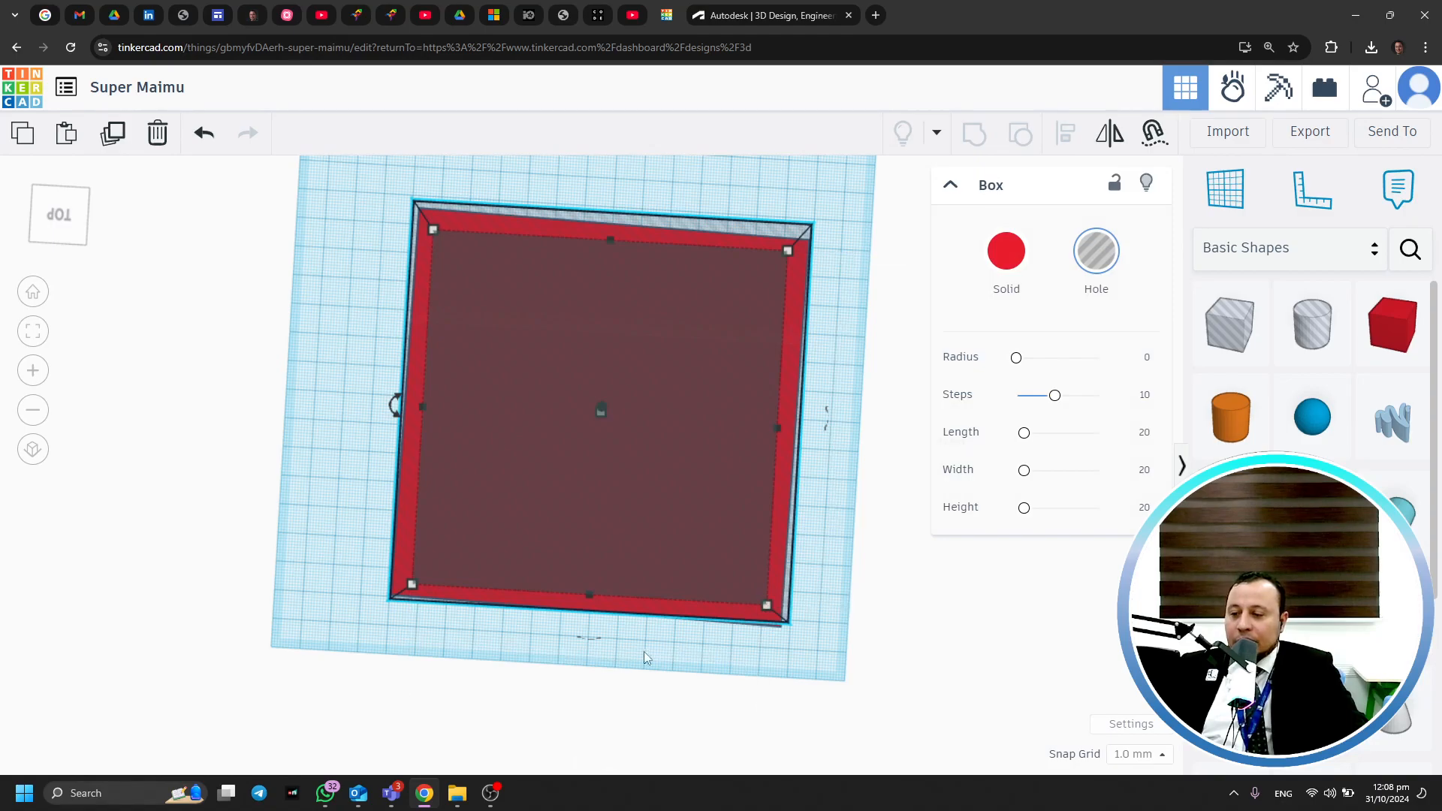
mouse_move(397, 408)
left_mouse_down()
mouse_move(408, 350)
mouse_move(400, 389)
left_mouse_up()
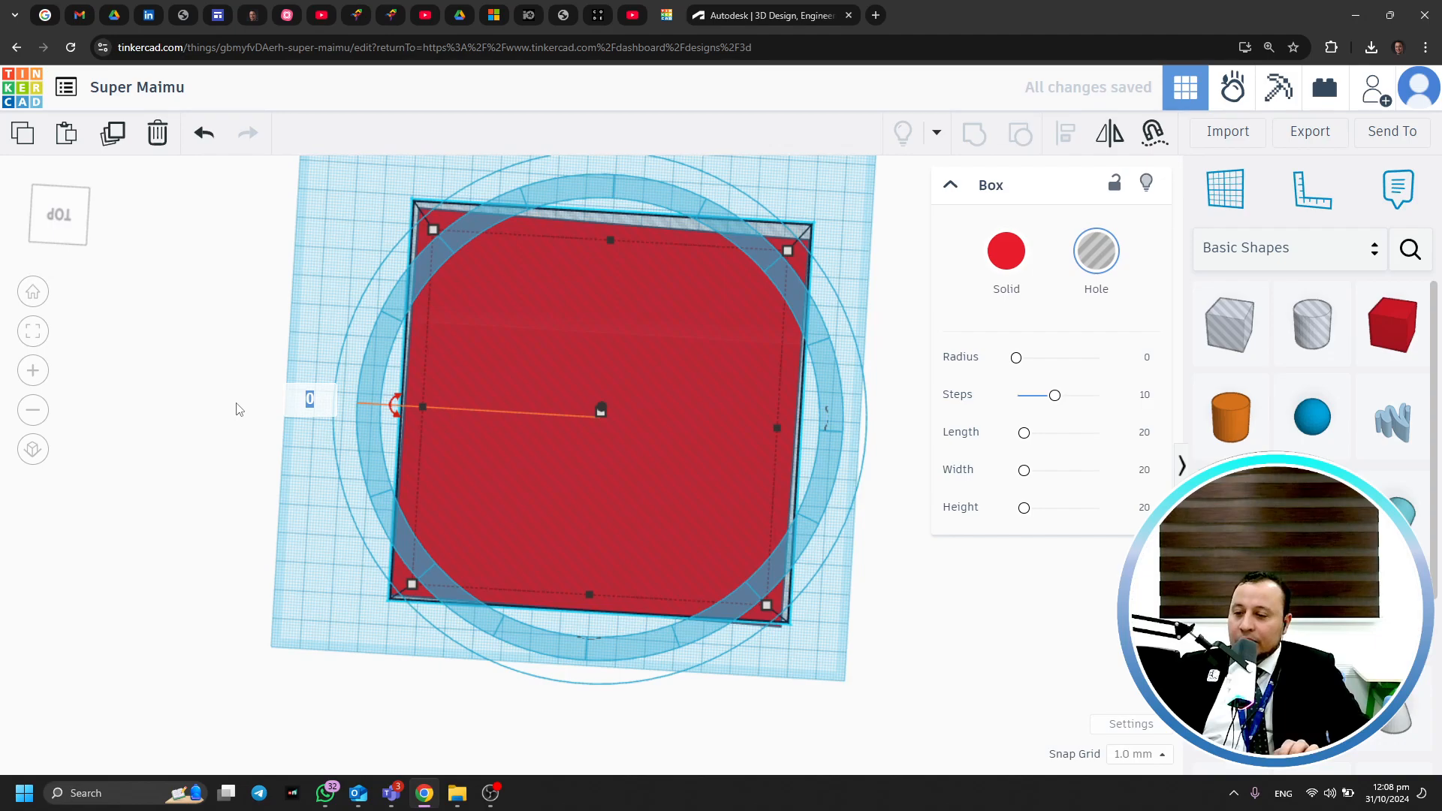
key("Return")
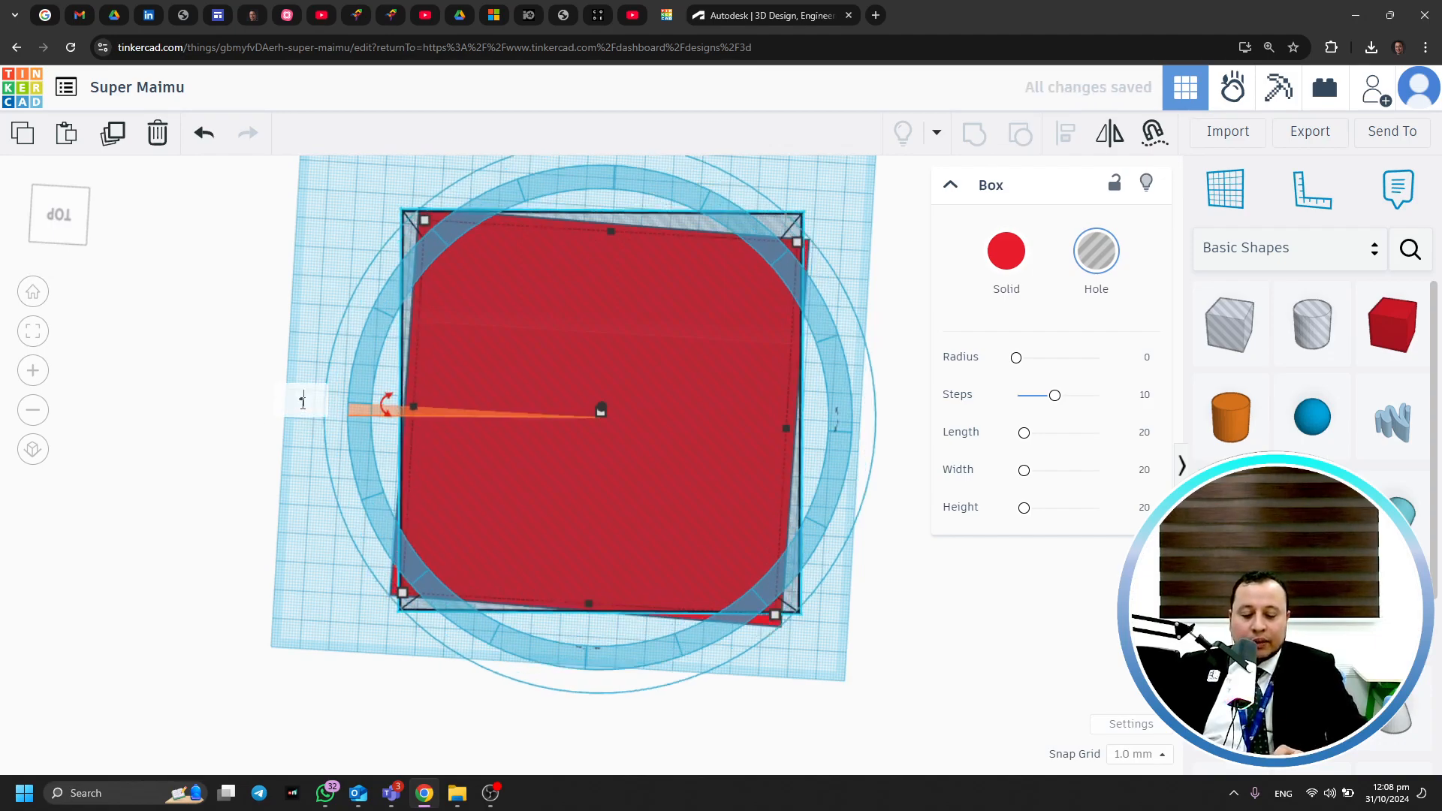
key("Return")
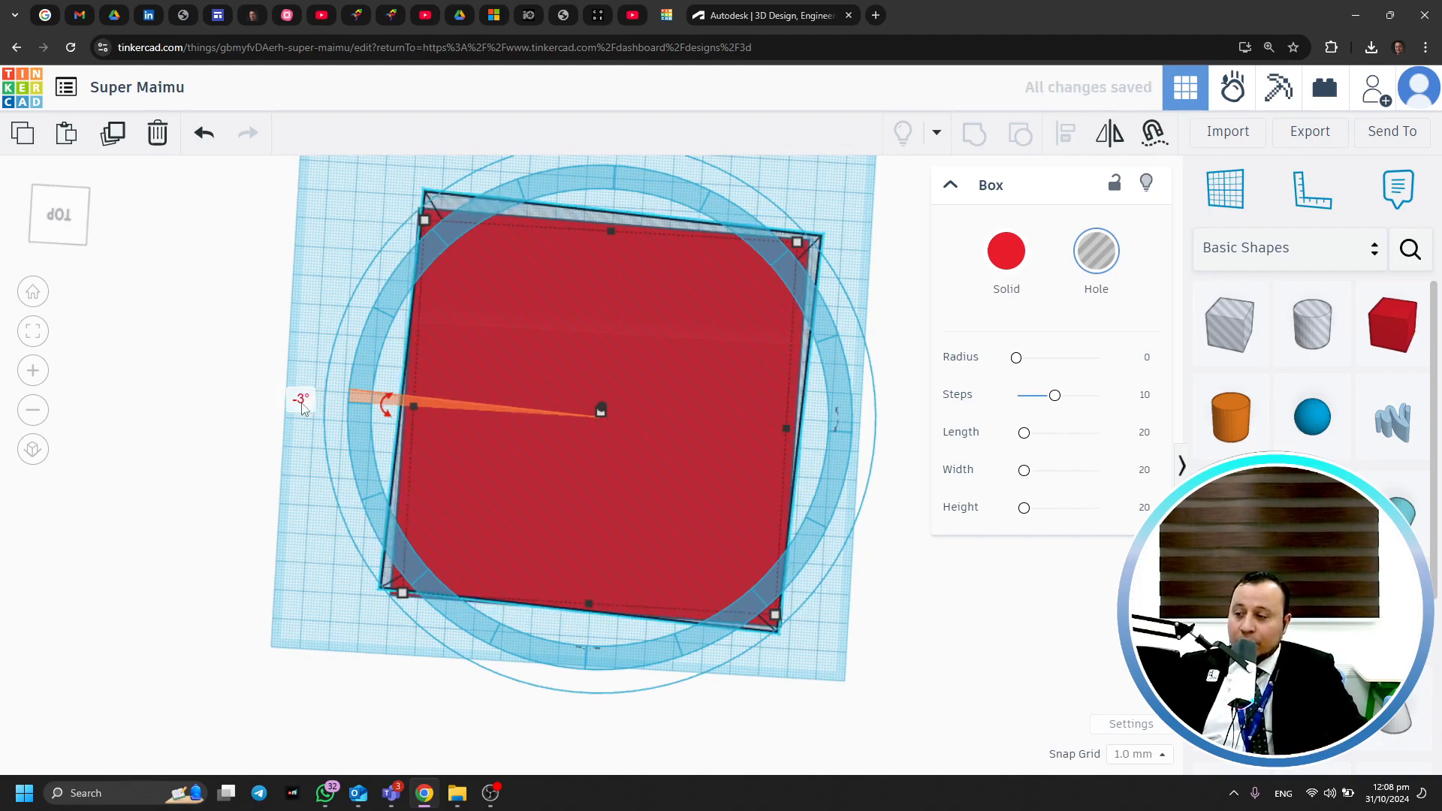
Rotate the box-shaped hole by -1° about its vertical axis to line it up with the red box
key("Return")
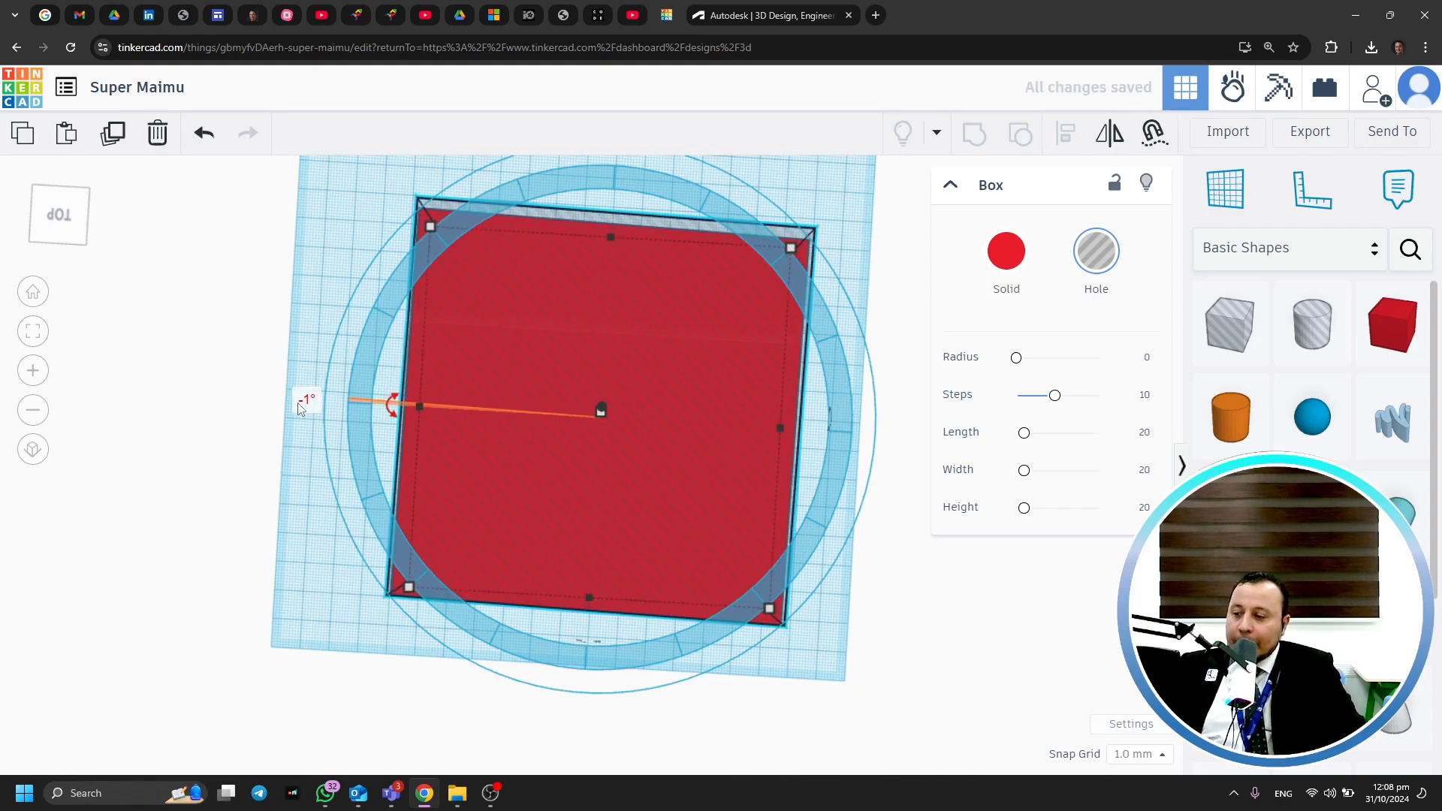
left_click(230, 445)
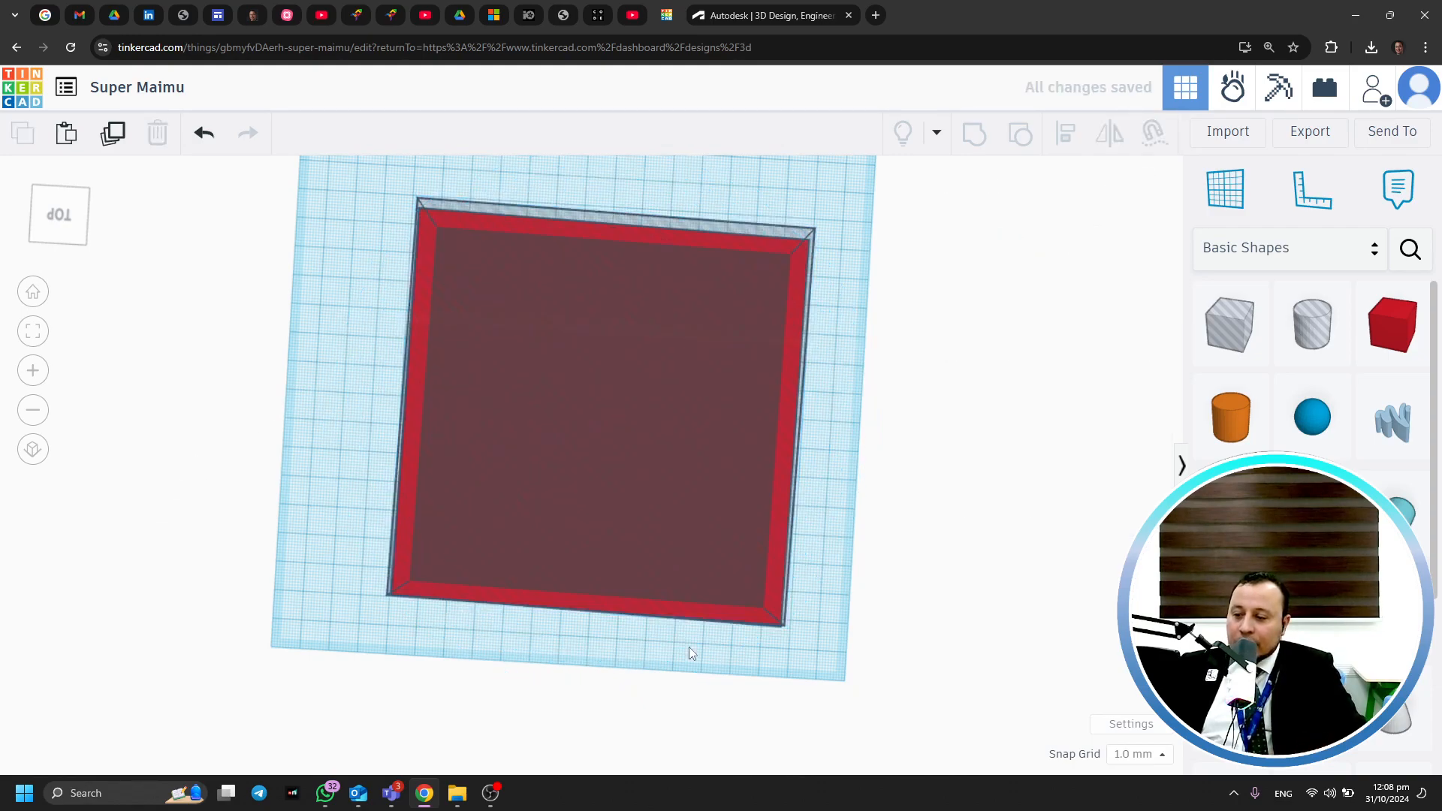
Stretch the box-shaped hole to 129 mm high and lower it so that it passes completely through the red box
right_click_drag(691, 649, 696, 574)
right_click_drag(506, 547, 699, 585)
scroll(708, 553, "down", 4)
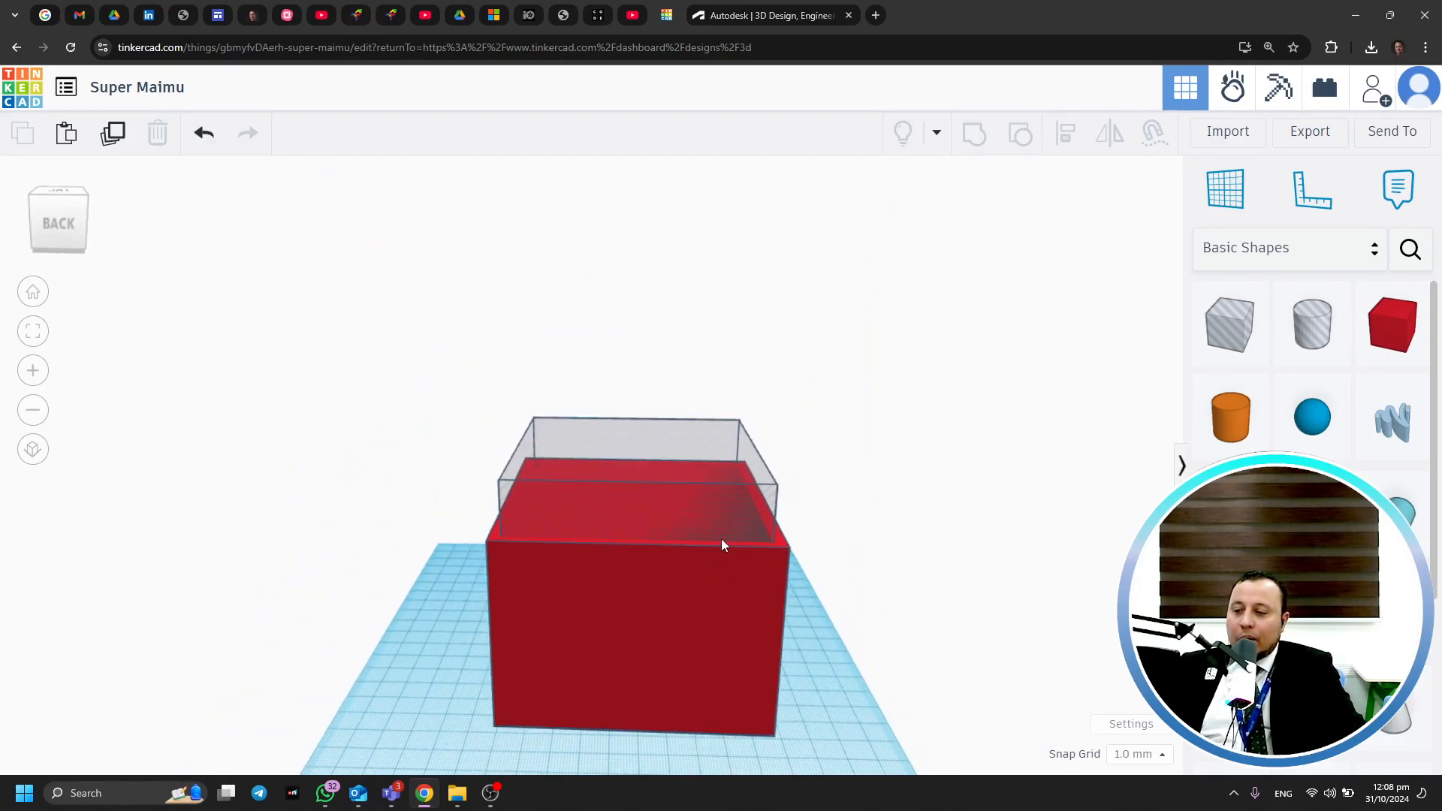
scroll(763, 528, "down", 3)
right_click_drag(806, 579, 838, 581)
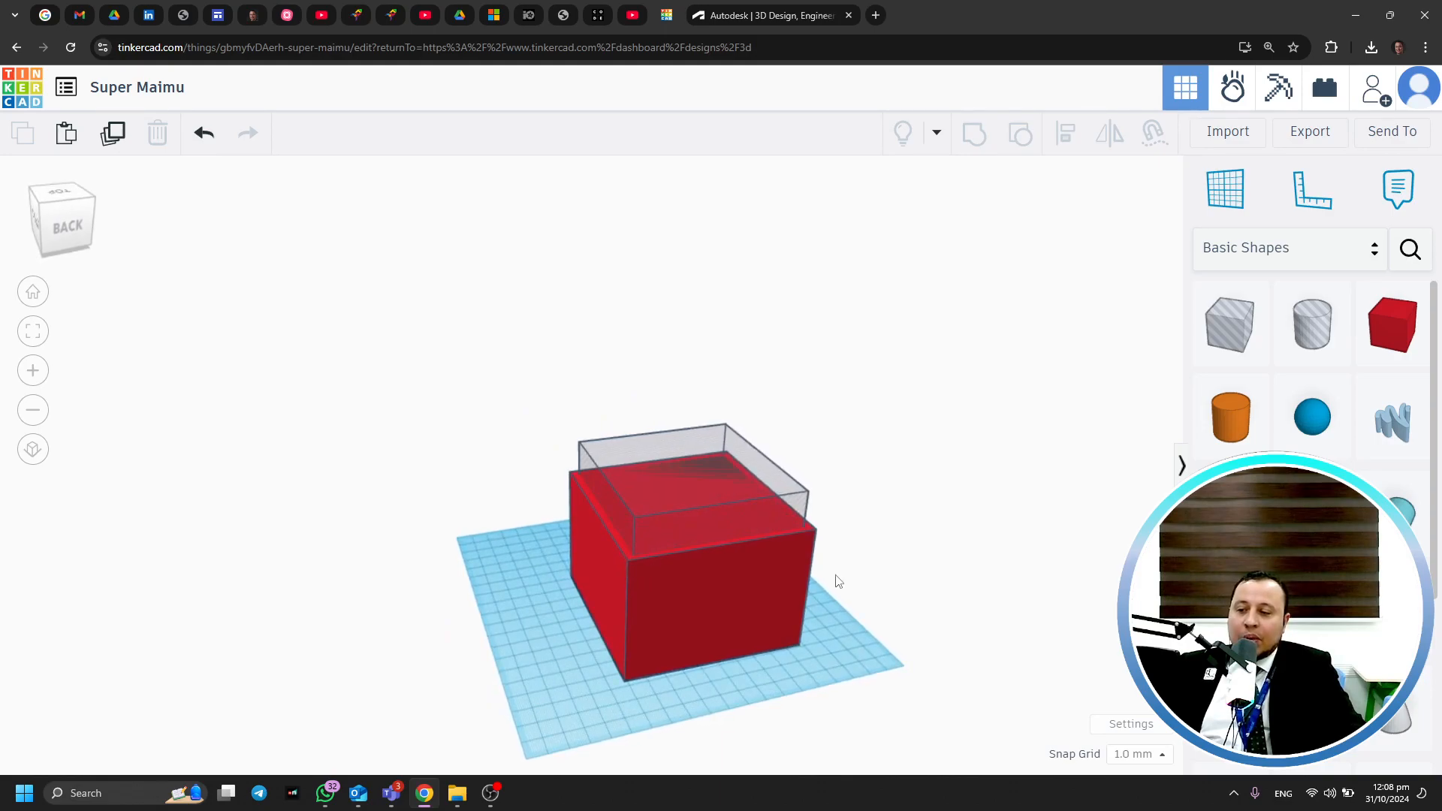
left_click(729, 512)
left_click_drag(681, 469, 718, 254)
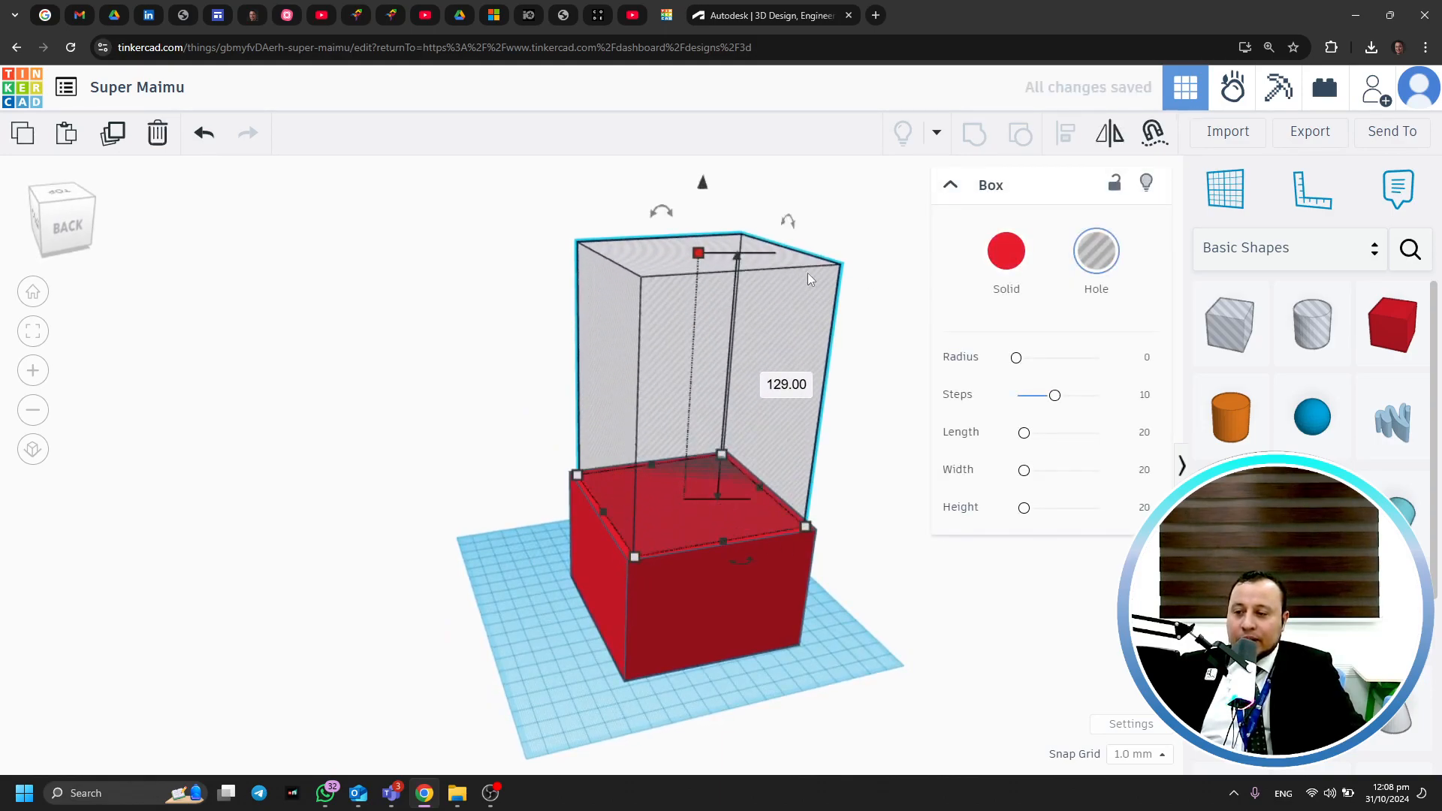
left_click_drag(703, 188, 691, 374)
left_click(784, 336)
Group the box-shaped hole with the red box to cut the square opening through it
right_click_drag(821, 412, 929, 540)
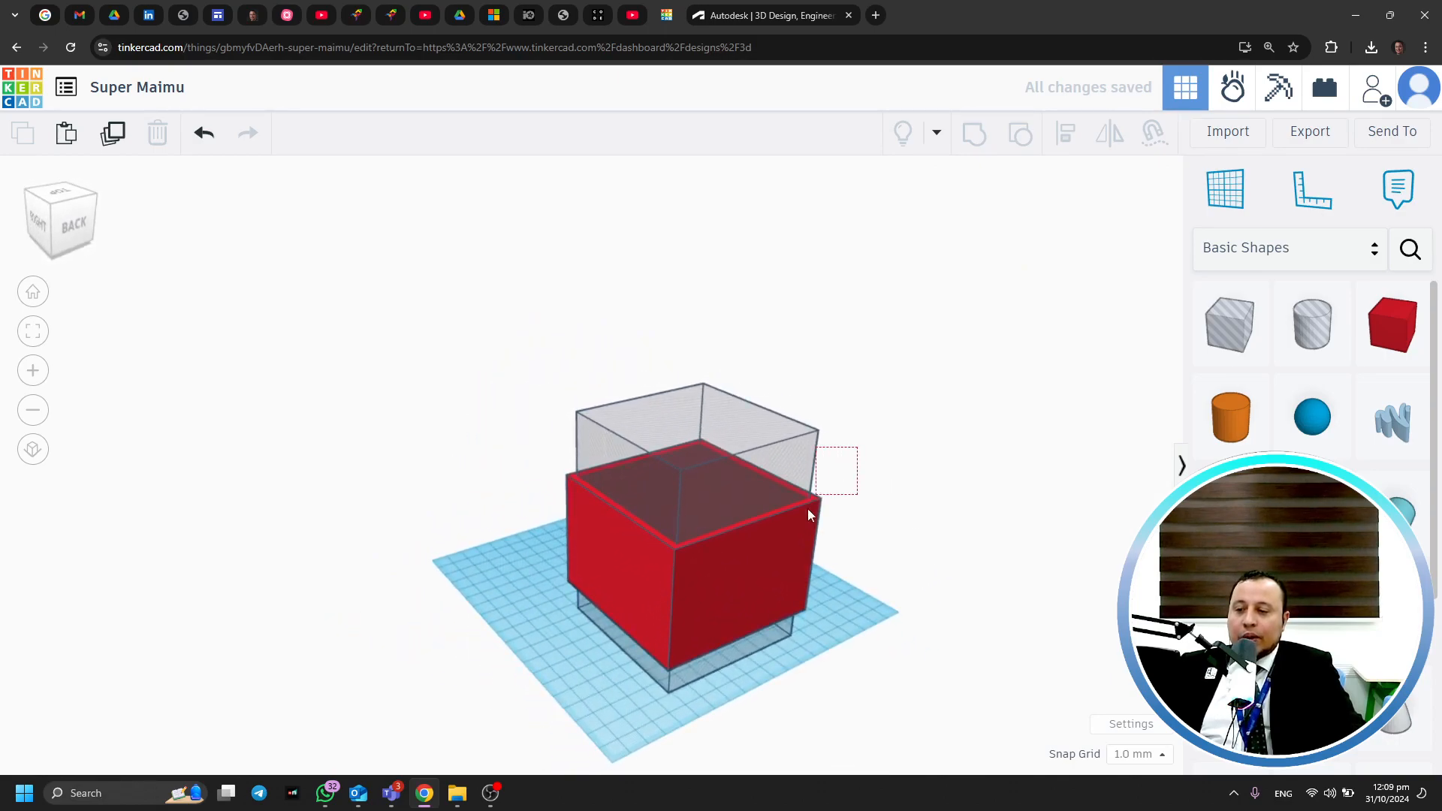
left_click_drag(811, 511, 795, 533)
left_click(976, 135)
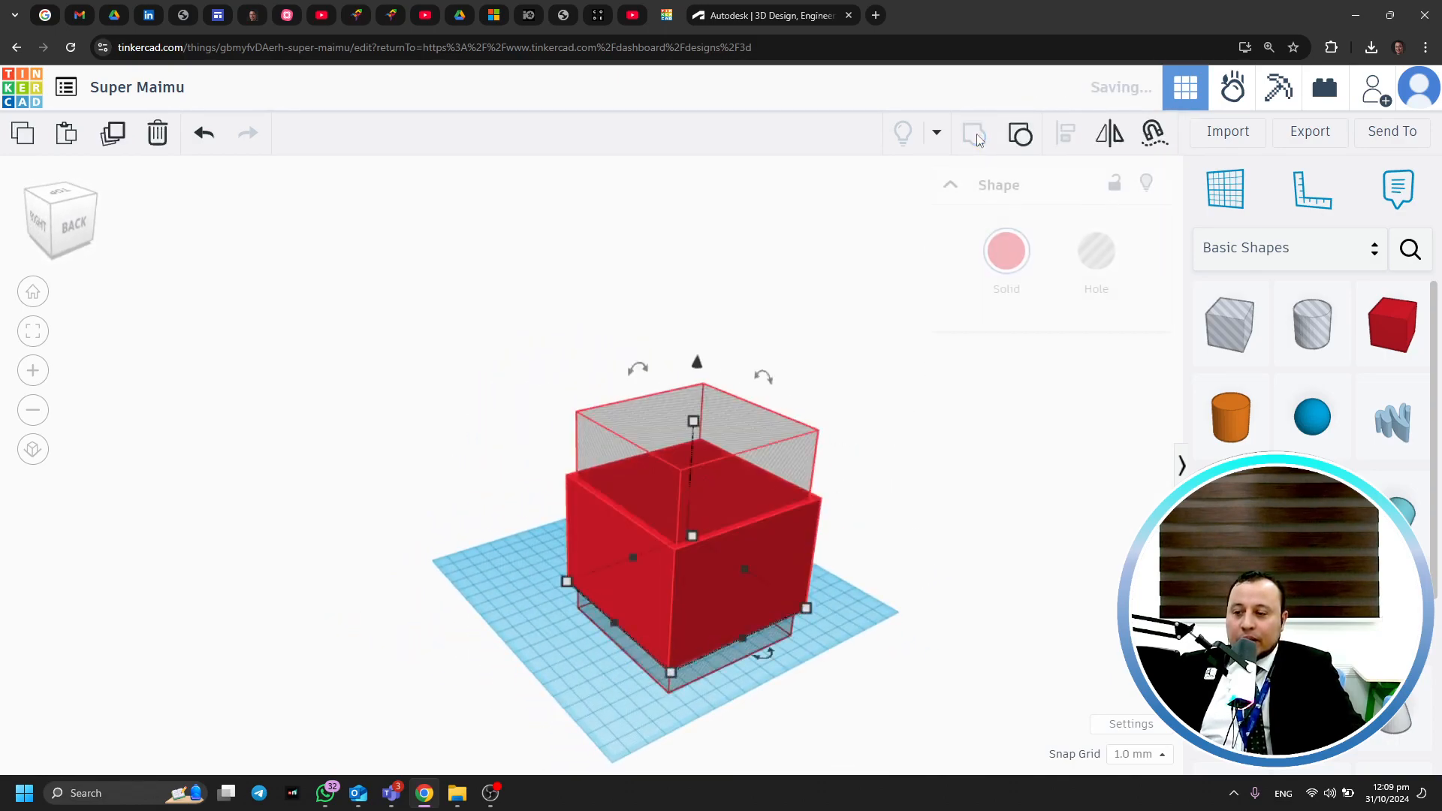
left_click(925, 410)
right_click_drag(925, 410, 721, 353)
right_click_drag(876, 464, 687, 601)
scroll(689, 597, "up", 2)
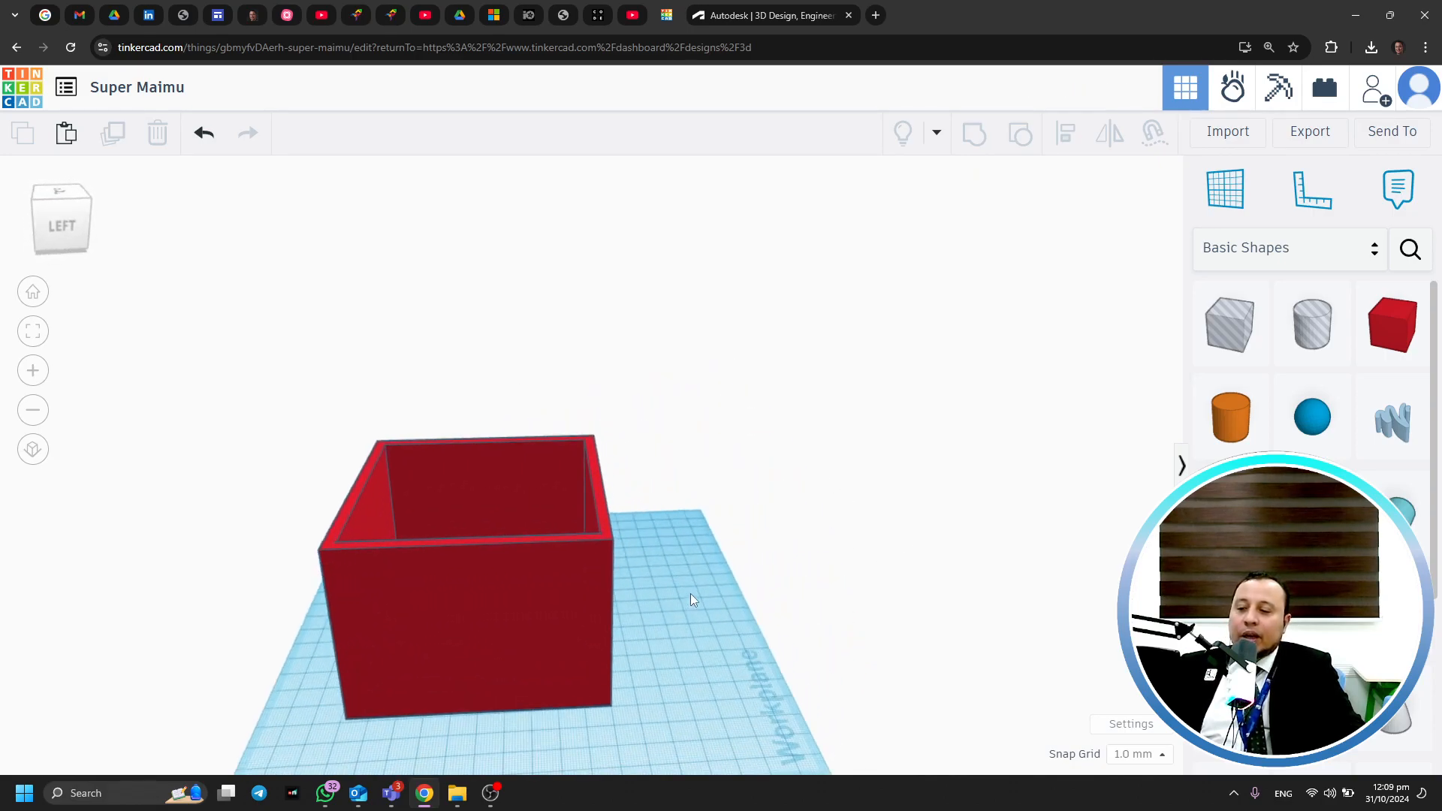
Place a cylinder at the front corner of the red box and stretch it to about the height of the walls
right_click_drag(768, 661, 612, 645)
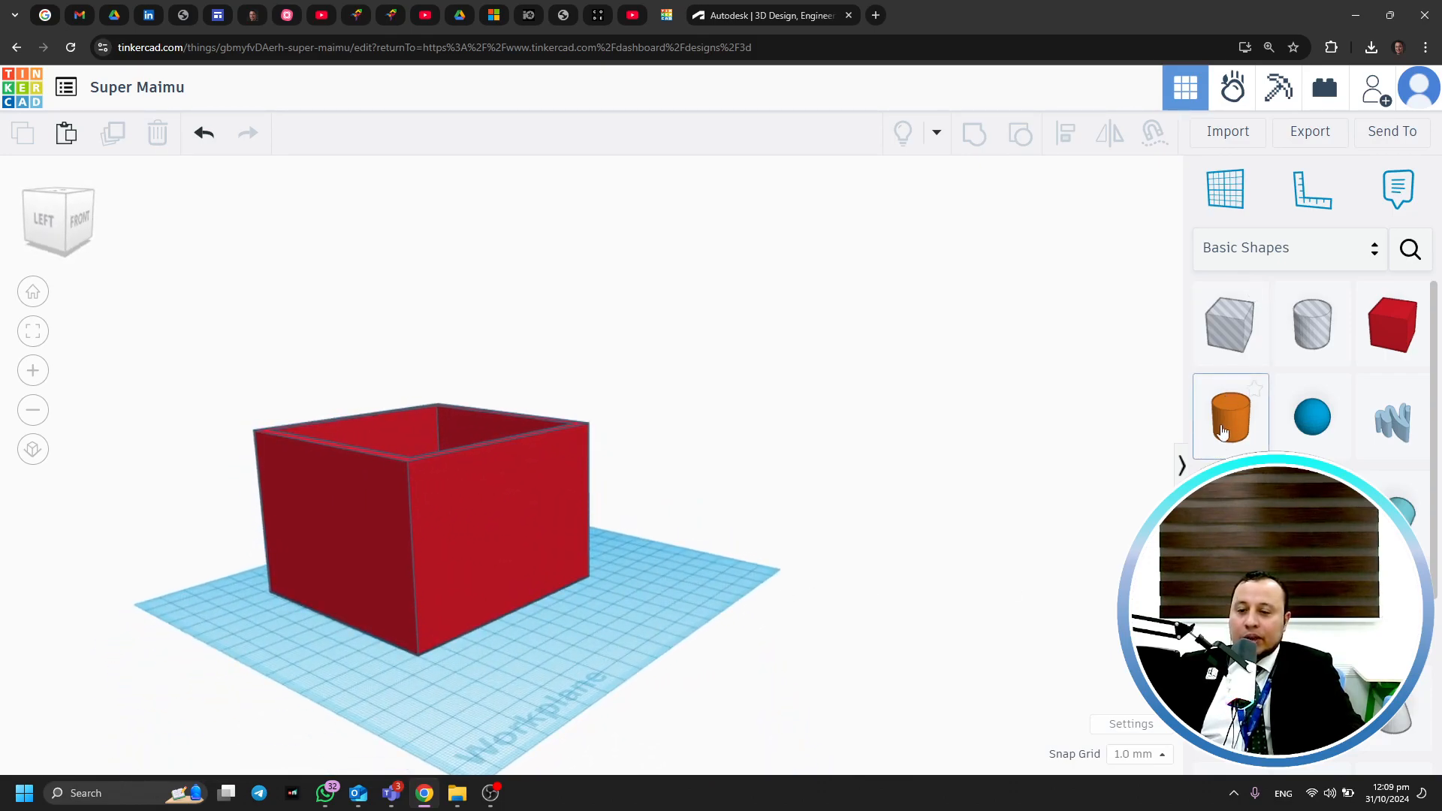
left_click_drag(1230, 434, 429, 662)
left_click_drag(432, 602, 444, 437)
left_click(637, 618)
Turn the corner cylinder into a hole and group it with the red box to cut a notch along the corner
right_click_drag(637, 618, 520, 653)
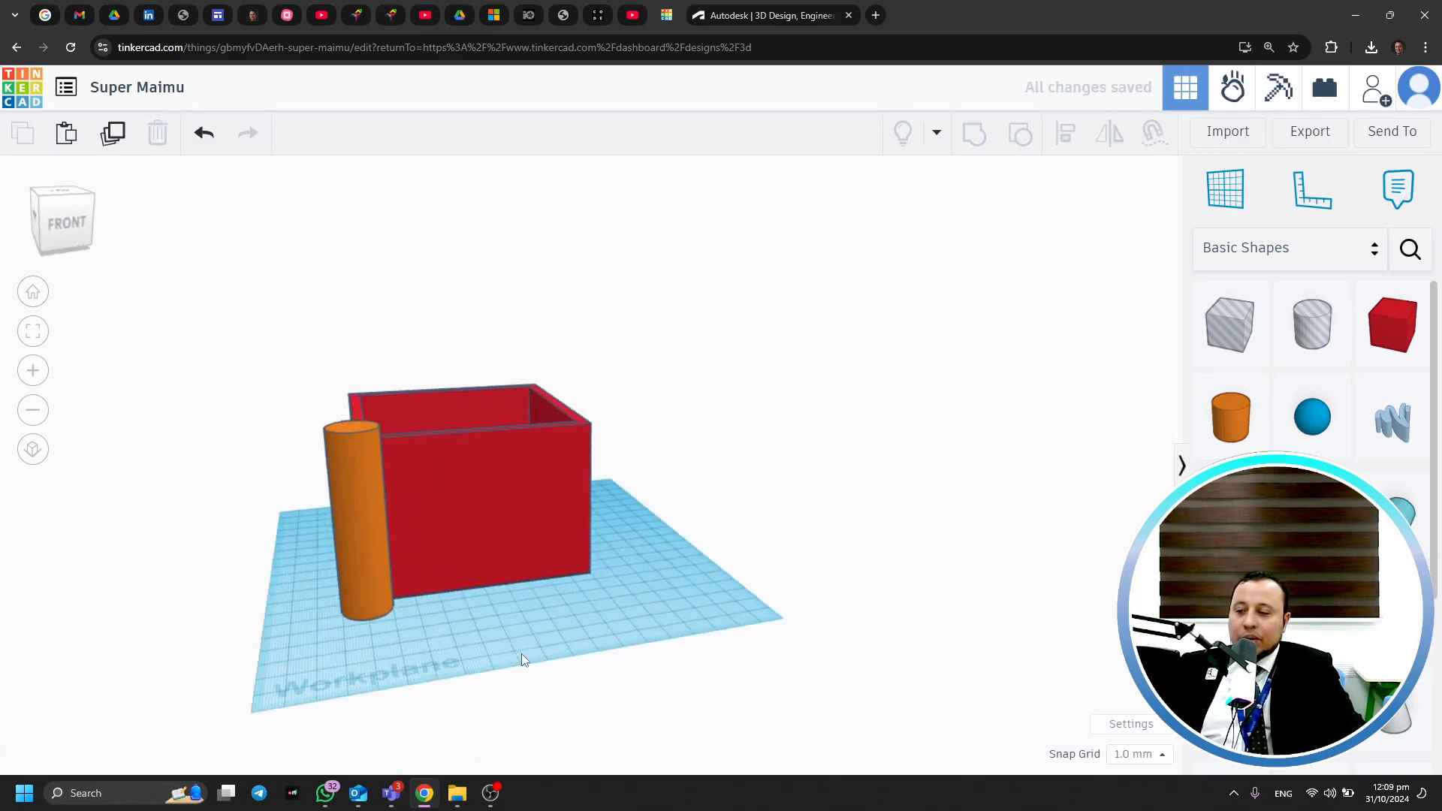
left_click(344, 501)
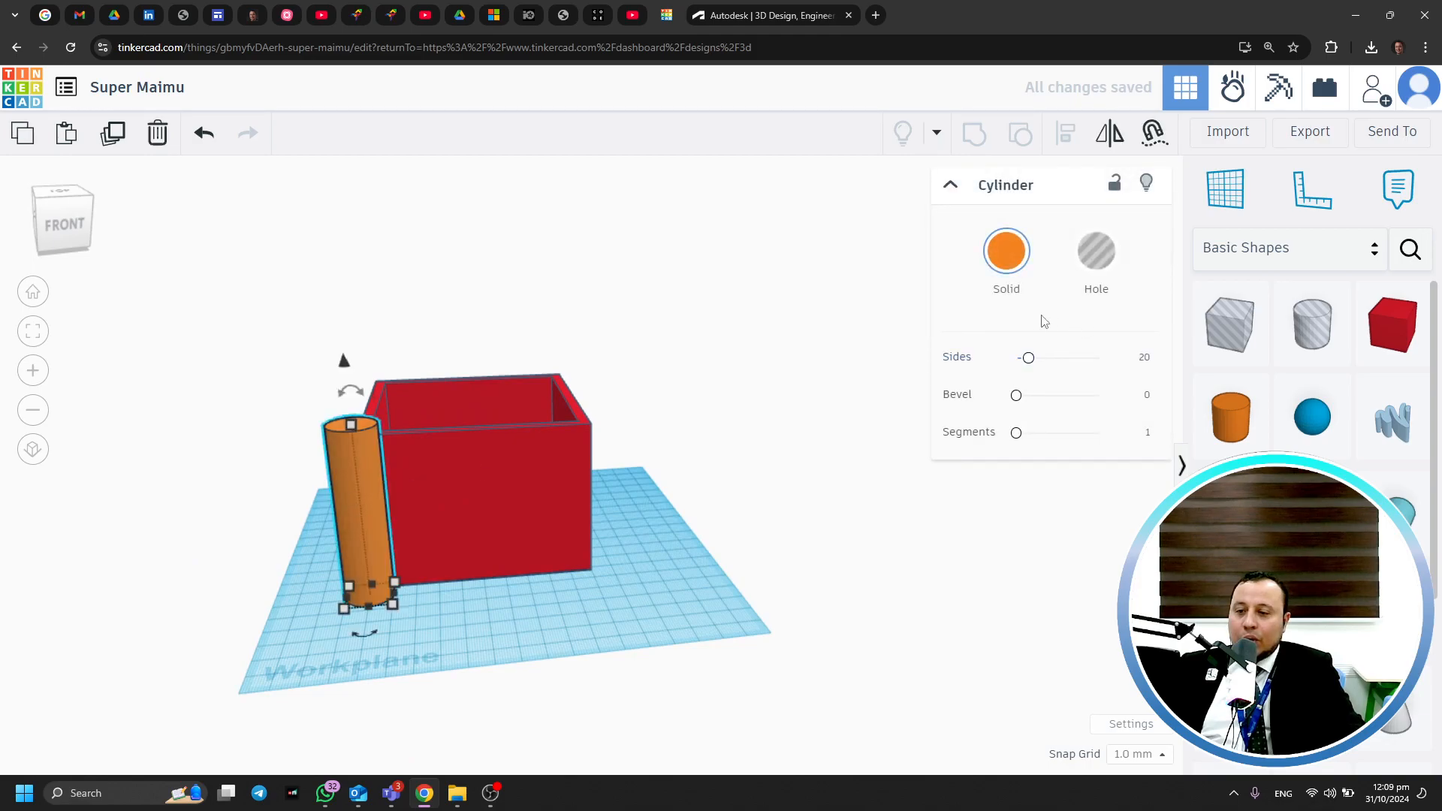
left_click(1095, 251)
left_click(439, 659)
left_click_drag(350, 539, 348, 536)
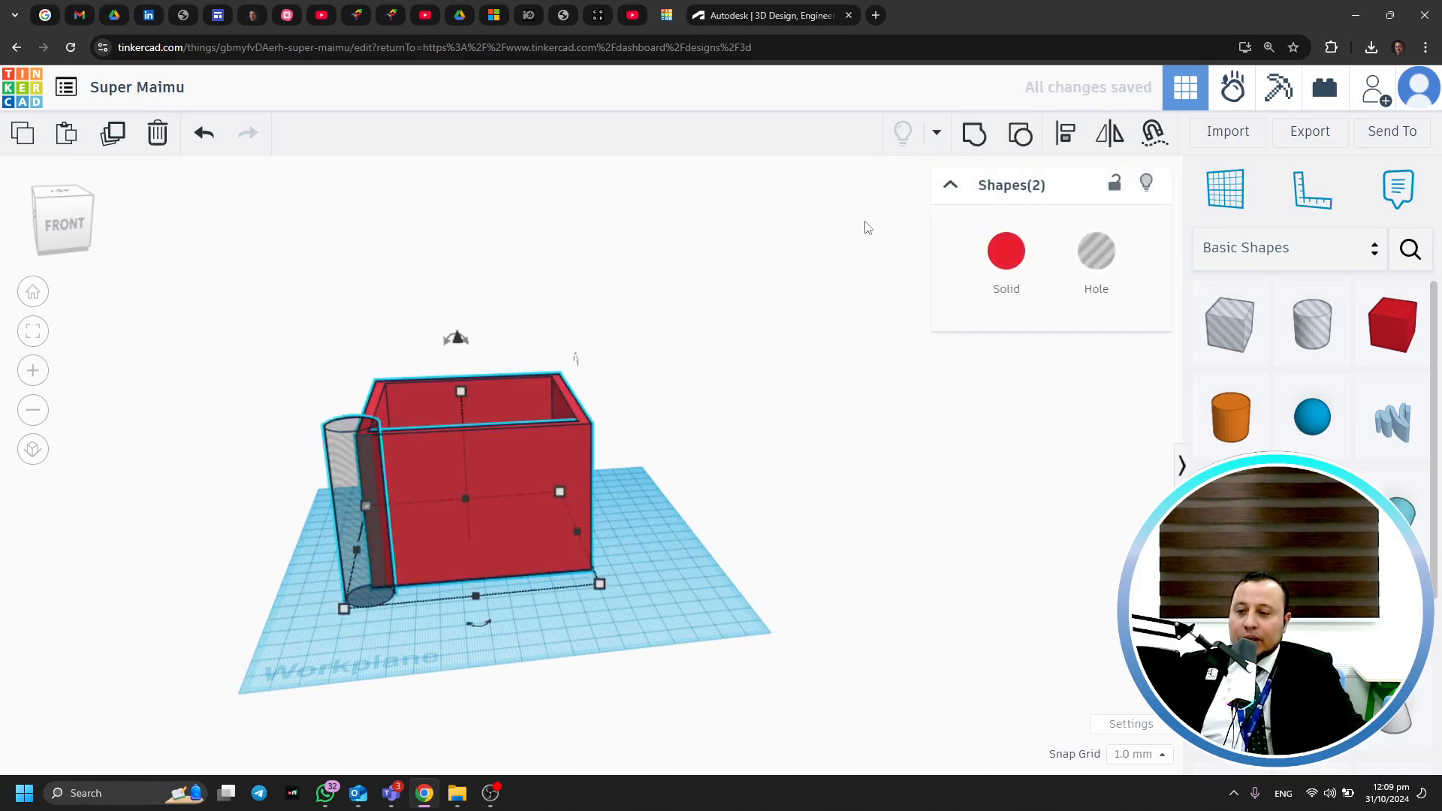
left_click(974, 135)
left_click(793, 380)
right_click_drag(531, 573, 692, 671)
scroll(541, 706, "up", 5)
scroll(507, 673, "up", 5)
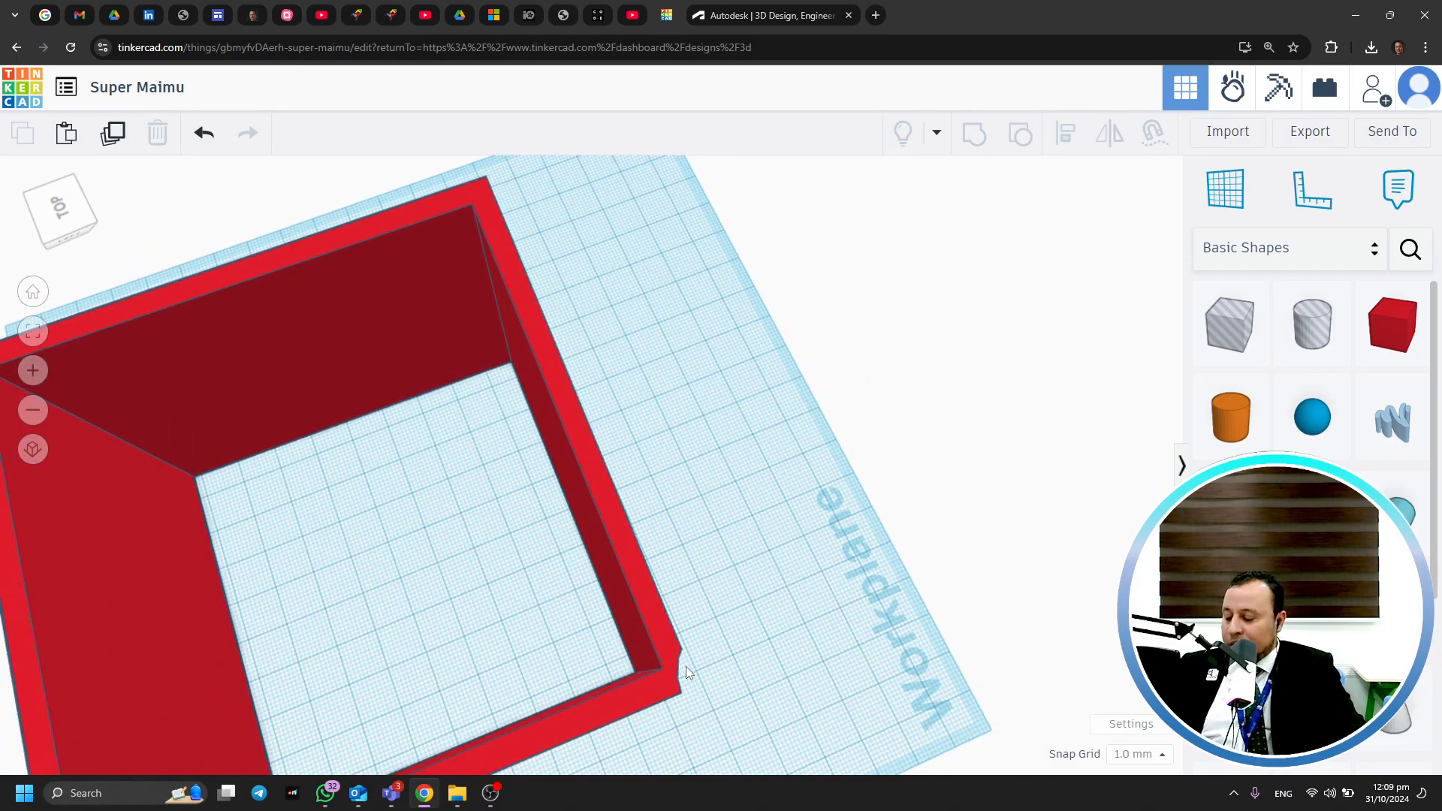
Undo the cylindrical corner cut and delete the cylinder
key("ctrl+z")
key("ctrl+z")
right_click_drag(900, 536, 594, 432)
left_click(480, 526)
key("Delete")
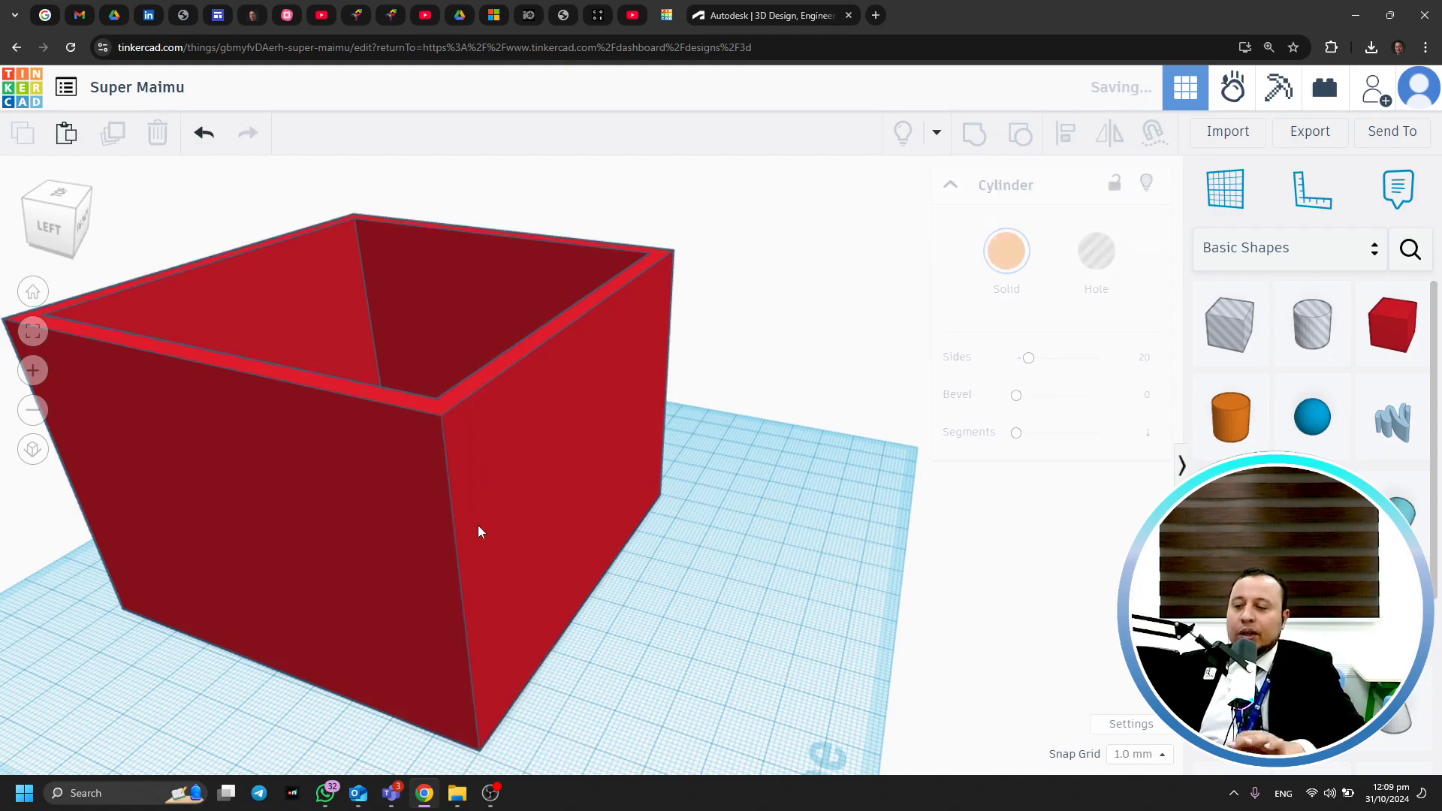
Place a roof shape upright on the workplane in front of the red box's front wall
right_click_drag(1120, 456, 820, 449)
left_click_drag(1230, 512, 636, 560)
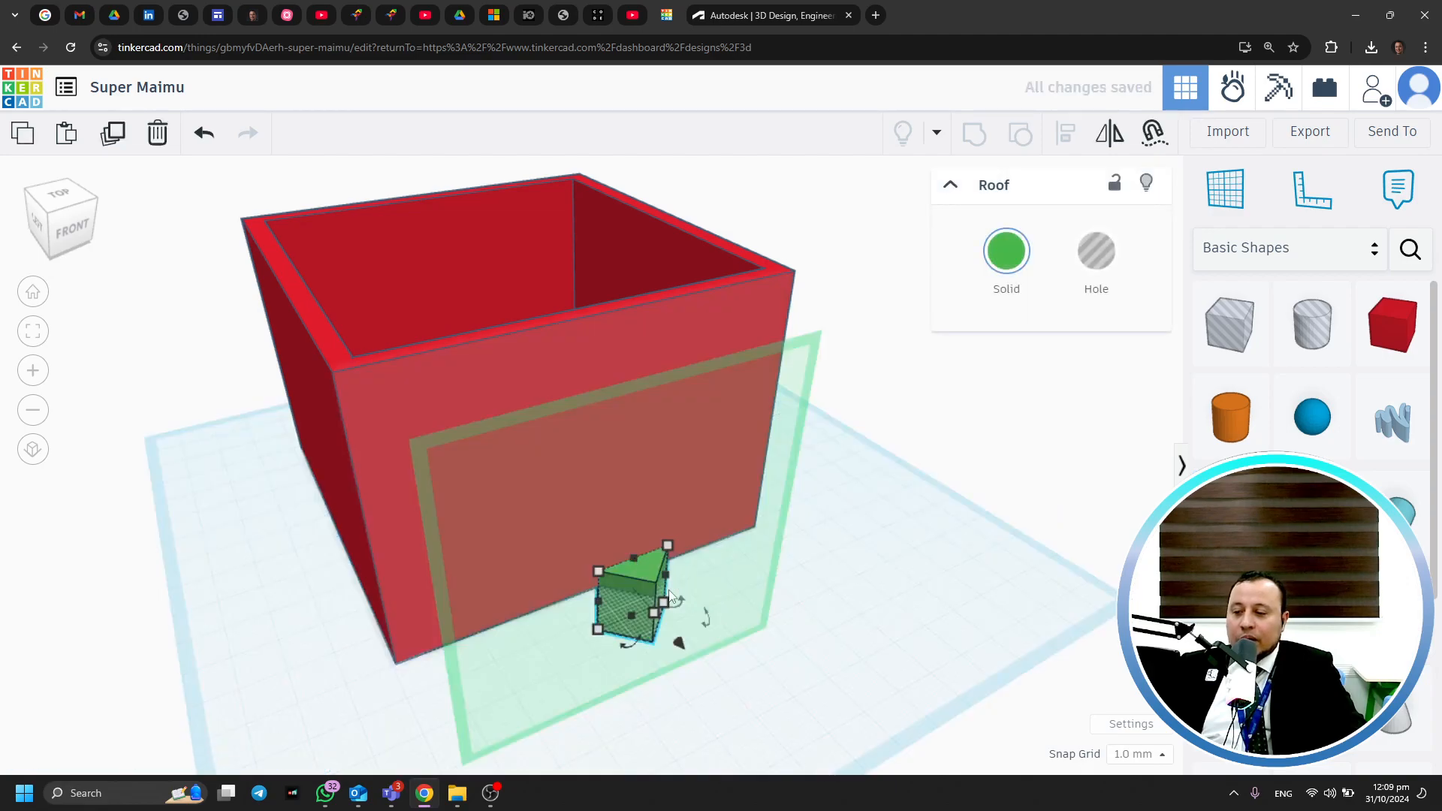
left_click_drag(715, 619, 679, 517)
left_click(889, 697)
right_click_drag(890, 697, 781, 640)
left_click(664, 687)
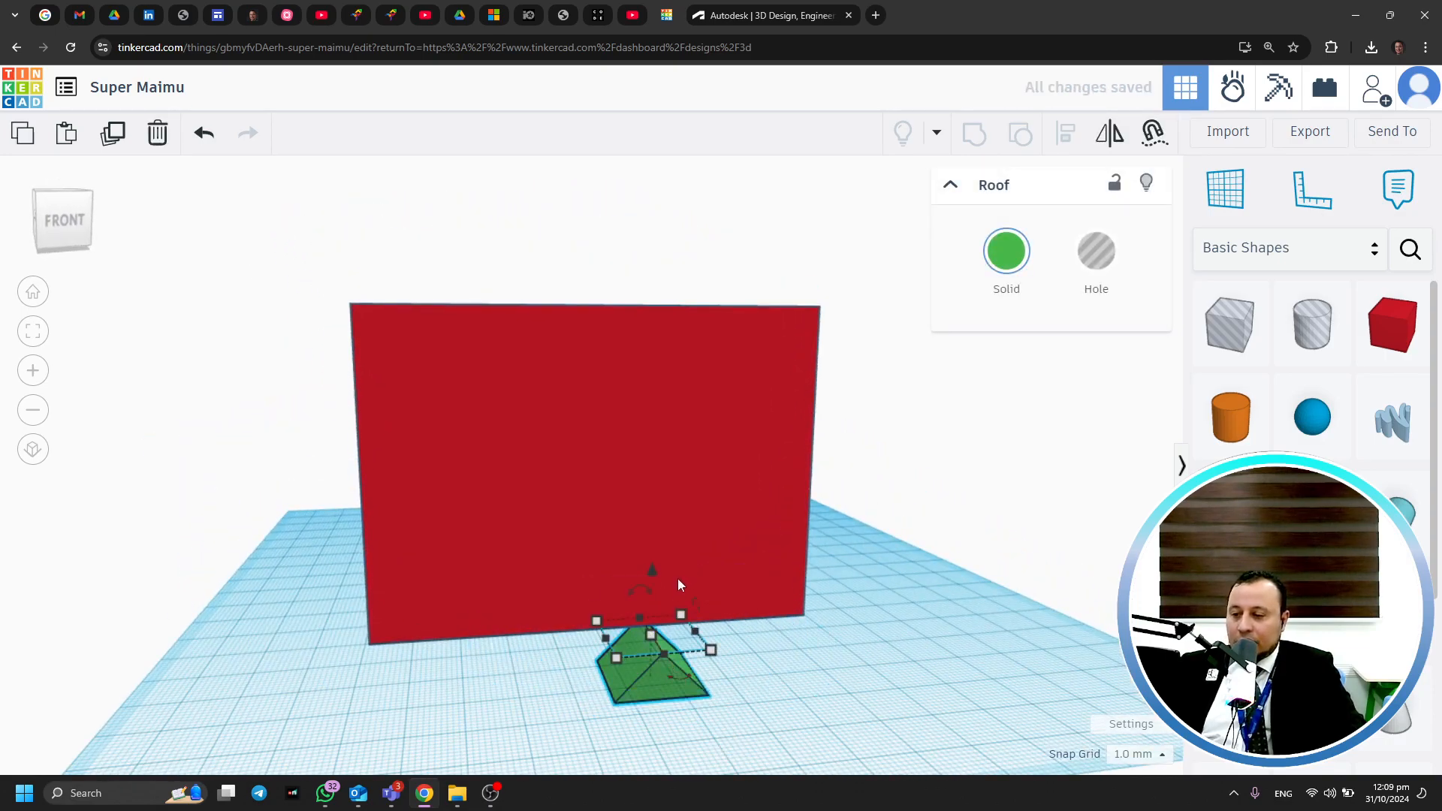
Raise the roof shape to the upper edge of the front wall and move it back so that it crosses the wall
left_click_drag(660, 574, 574, 247)
right_click_drag(525, 262, 630, 409)
left_click_drag(689, 441, 593, 417)
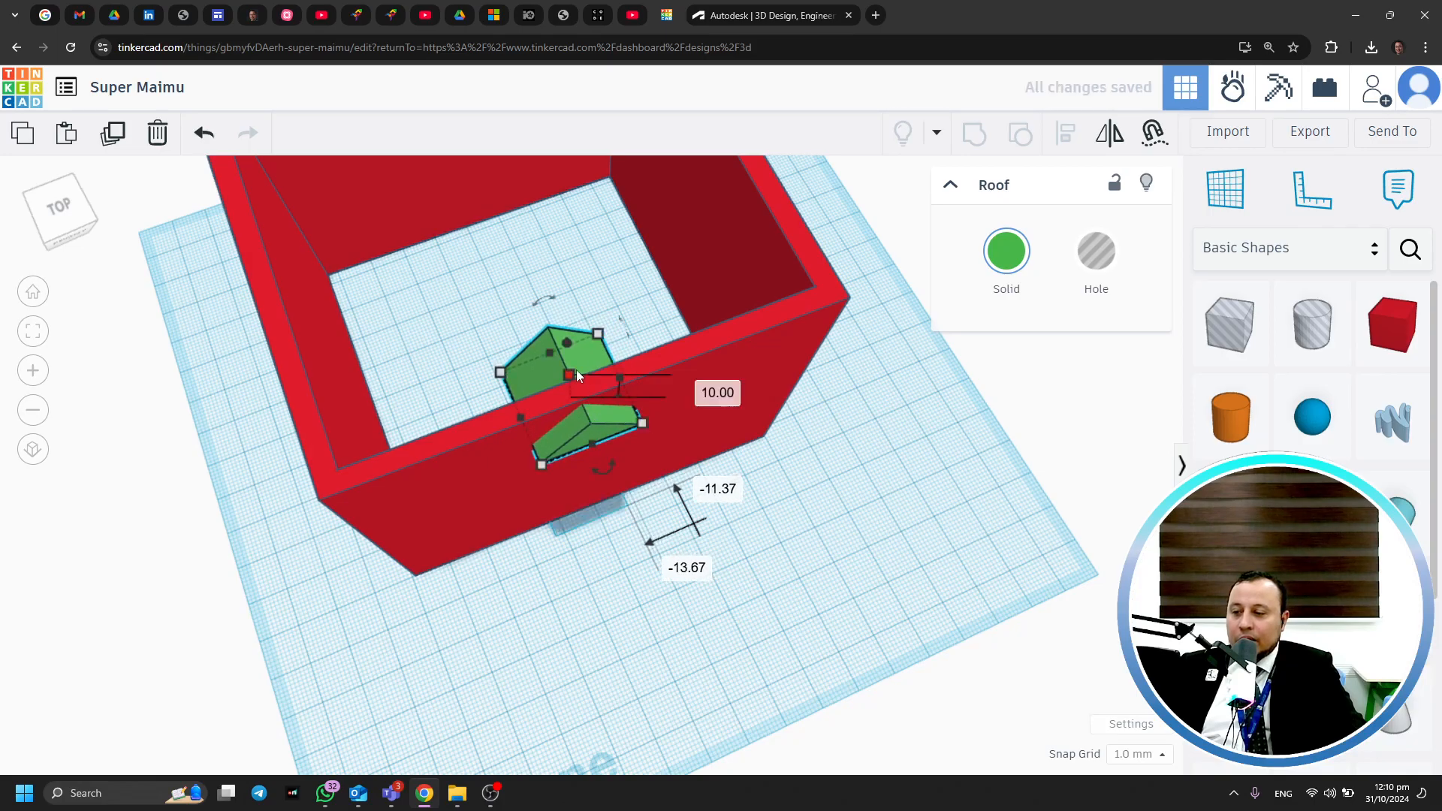
right_click_drag(637, 520, 589, 330)
left_click_drag(577, 246, 577, 205)
left_click(931, 513)
right_click_drag(930, 513, 908, 485)
right_click_drag(858, 231, 829, 361)
Turn the roof shape into a hole and group it with the red box to cut the front wall's upper edge
left_click(594, 322)
left_click(1106, 252)
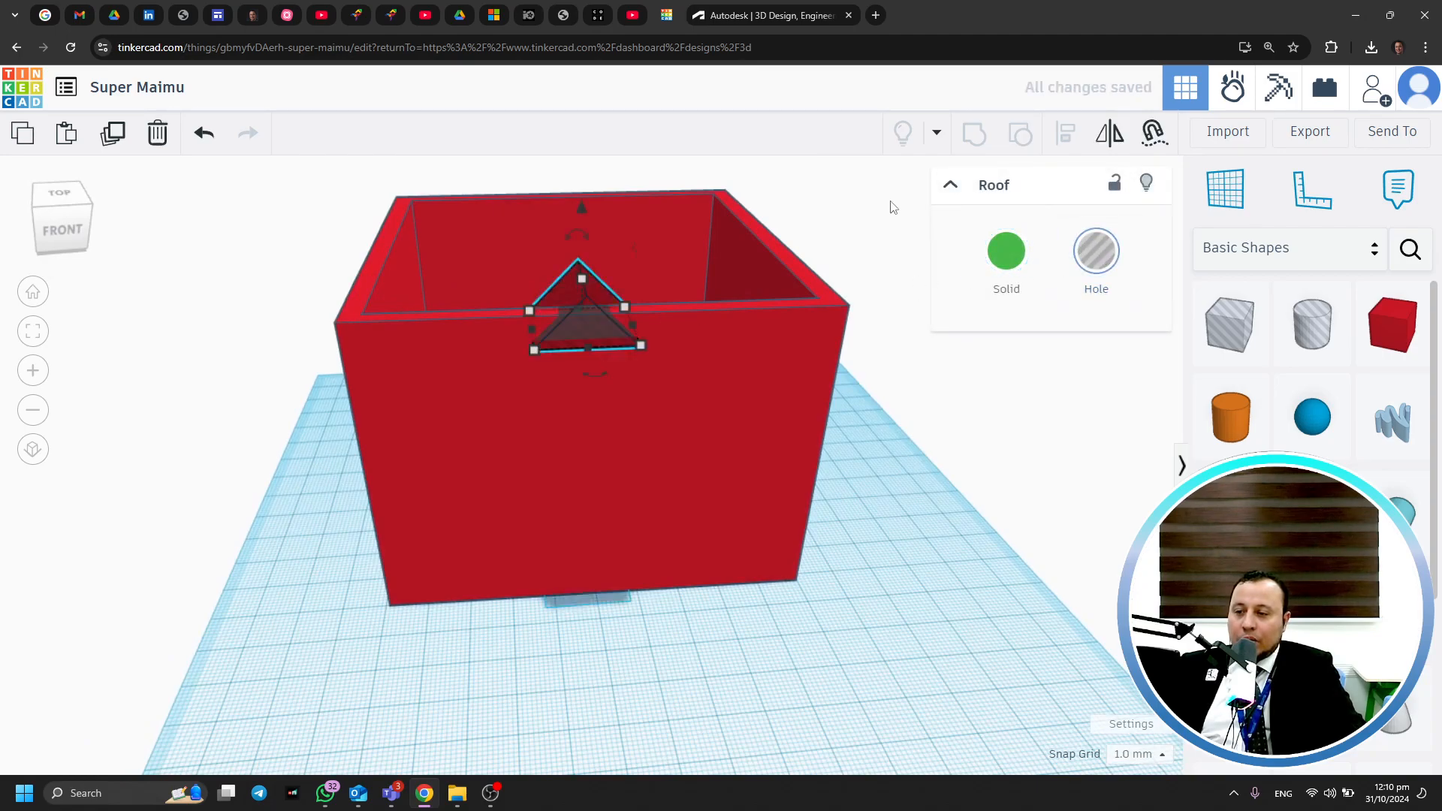
left_click(887, 331)
left_click_drag(594, 334, 592, 331)
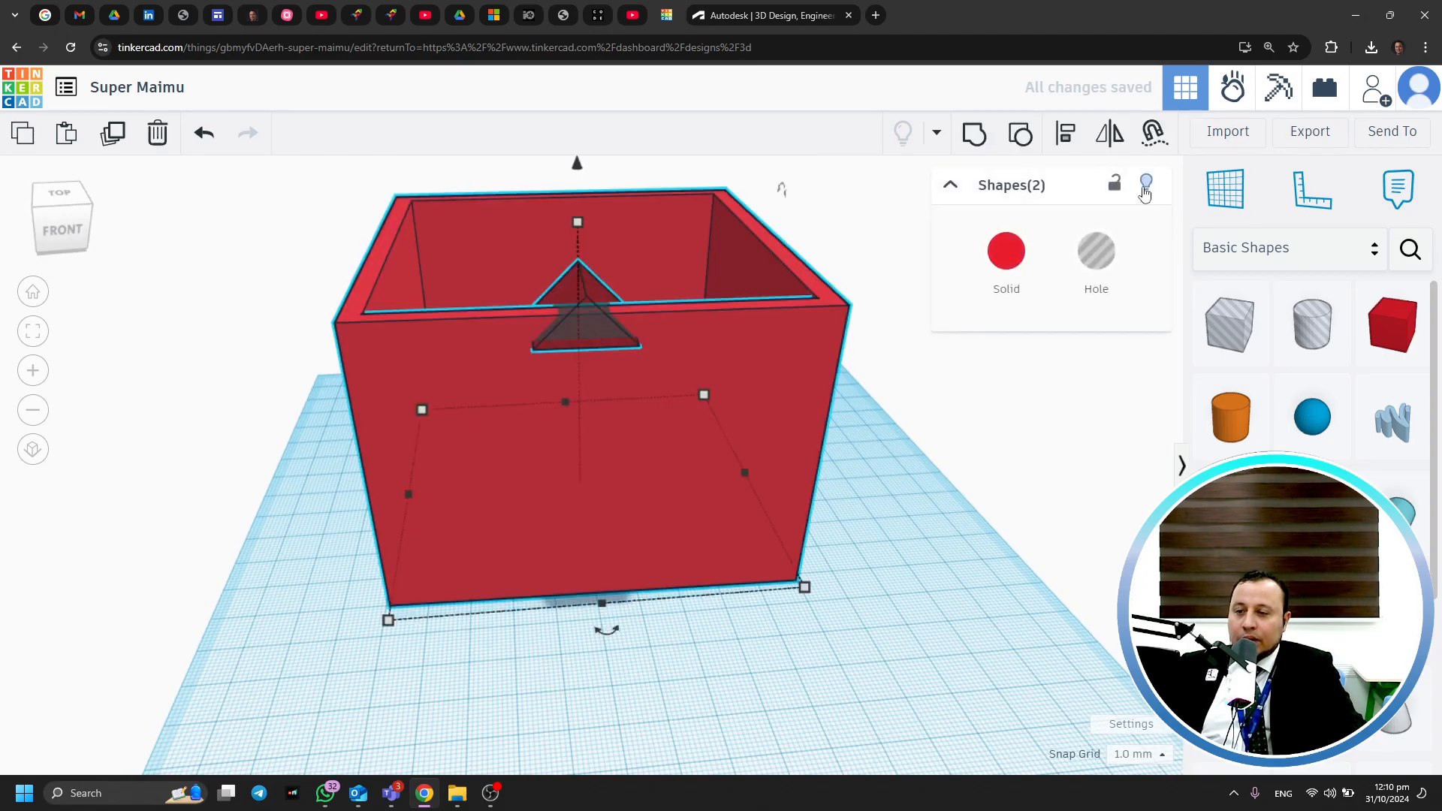
left_click(988, 143)
left_click(881, 224)
right_click_drag(871, 244, 934, 483)
Undo the roof-shaped cut and the placement of the roof shape
key("ctrl+z")
key("ctrl+z")
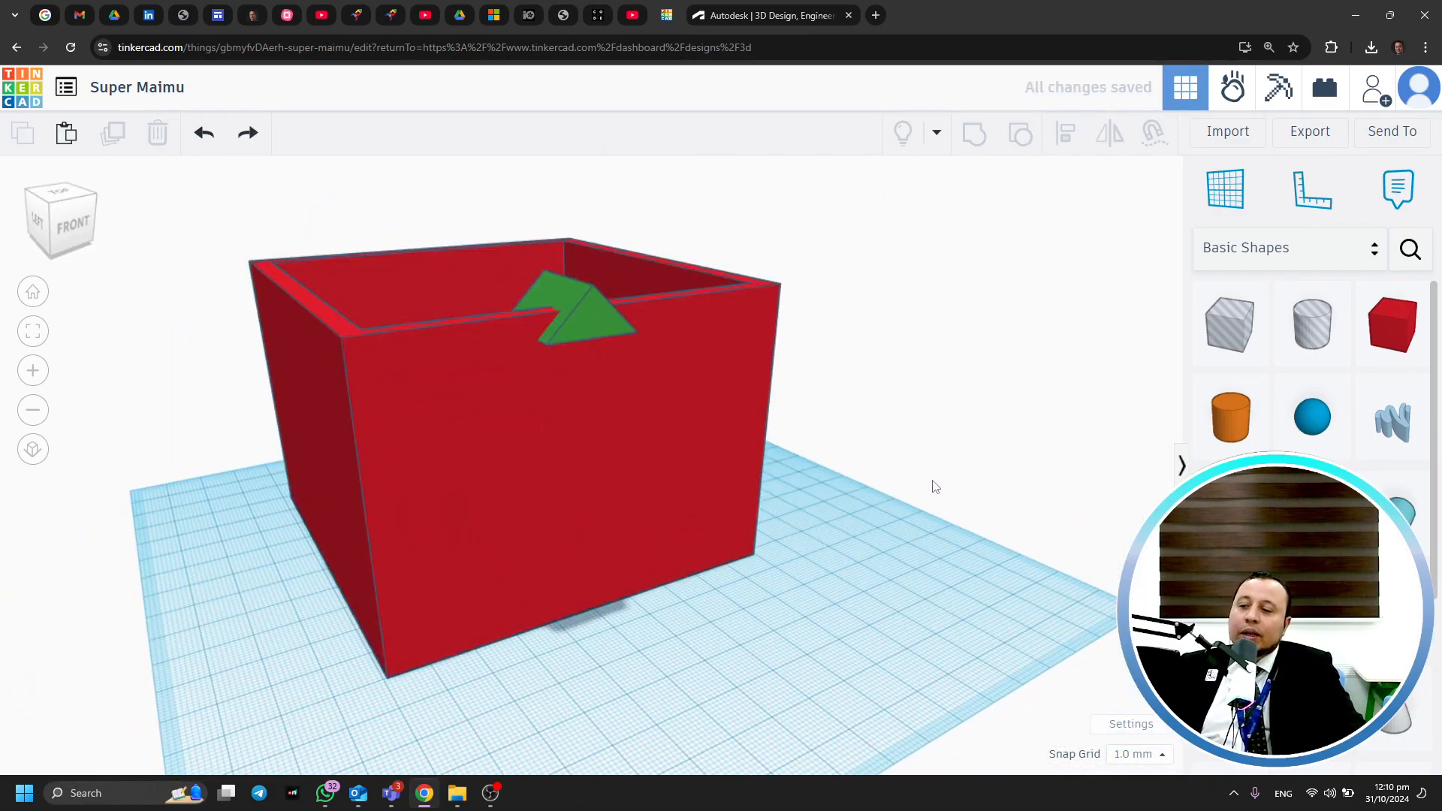
key("ctrl+z")
key("ctrl+z")
key("ctrl+z")
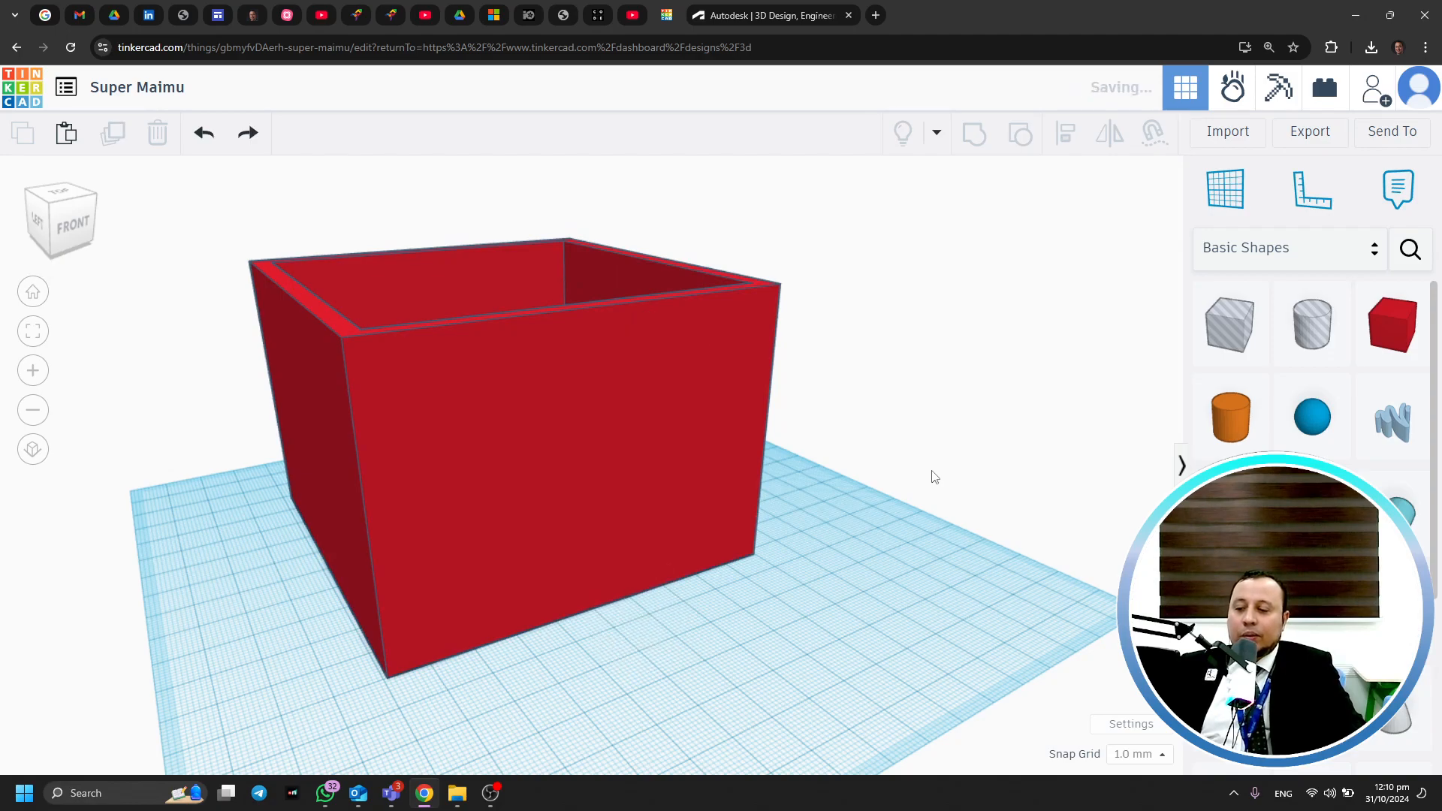
Place a box-shaped hole at the foot of the front wall and resize it to a door 24 mm wide and 52 mm high
mouse_move(901, 489)
right_mouse_down()
mouse_move(989, 641)
mouse_move(801, 533)
mouse_move(873, 553)
mouse_move(786, 571)
mouse_move(839, 497)
mouse_move(880, 524)
mouse_move(882, 486)
right_mouse_up()
right_click_drag(917, 435, 1052, 435)
left_click_drag(1229, 334, 643, 566)
mouse_move(643, 567)
right_mouse_down()
mouse_move(705, 539)
mouse_move(647, 522)
mouse_move(686, 624)
mouse_move(629, 583)
right_mouse_up()
left_click(629, 583)
left_click_drag(628, 530, 639, 418)
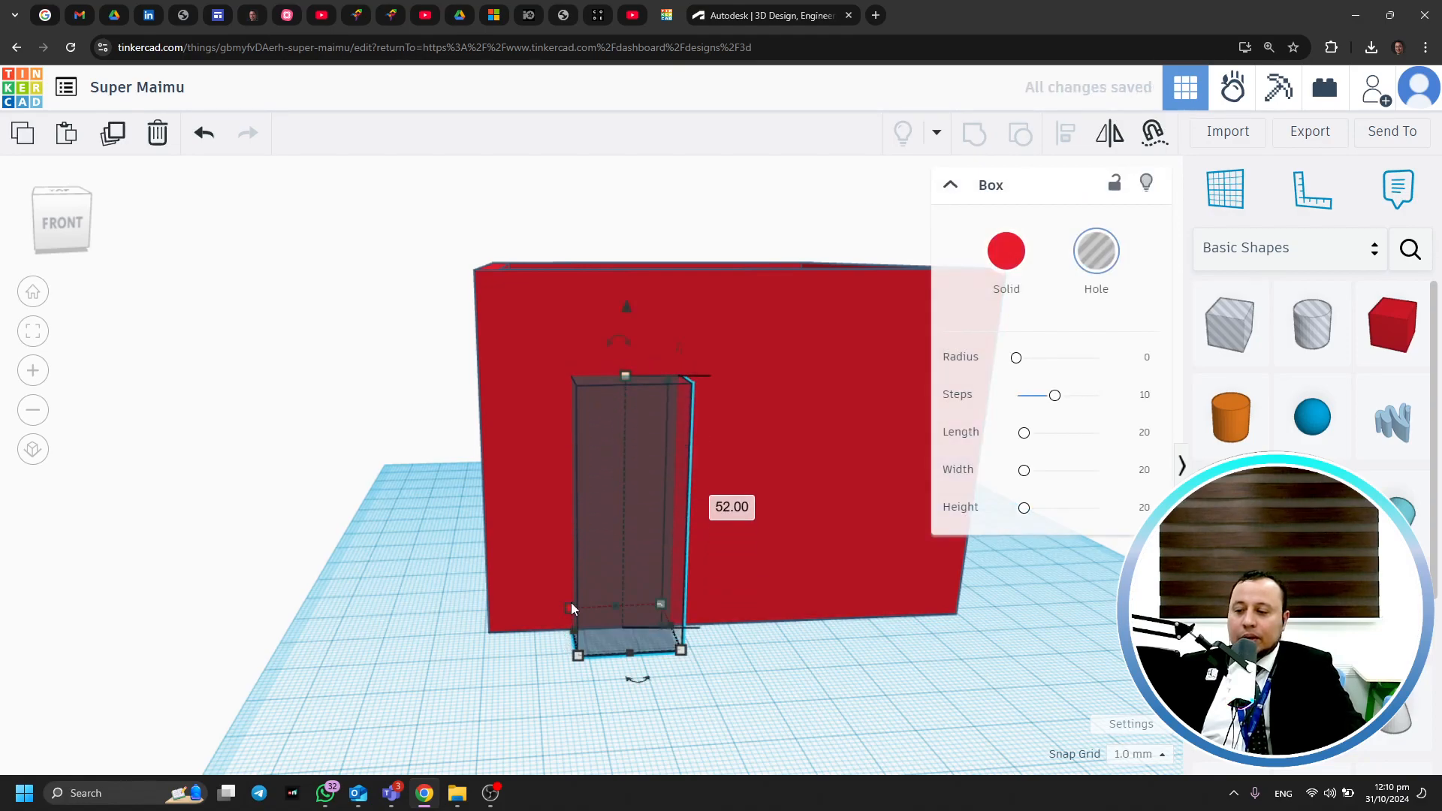
left_click_drag(575, 626, 554, 630)
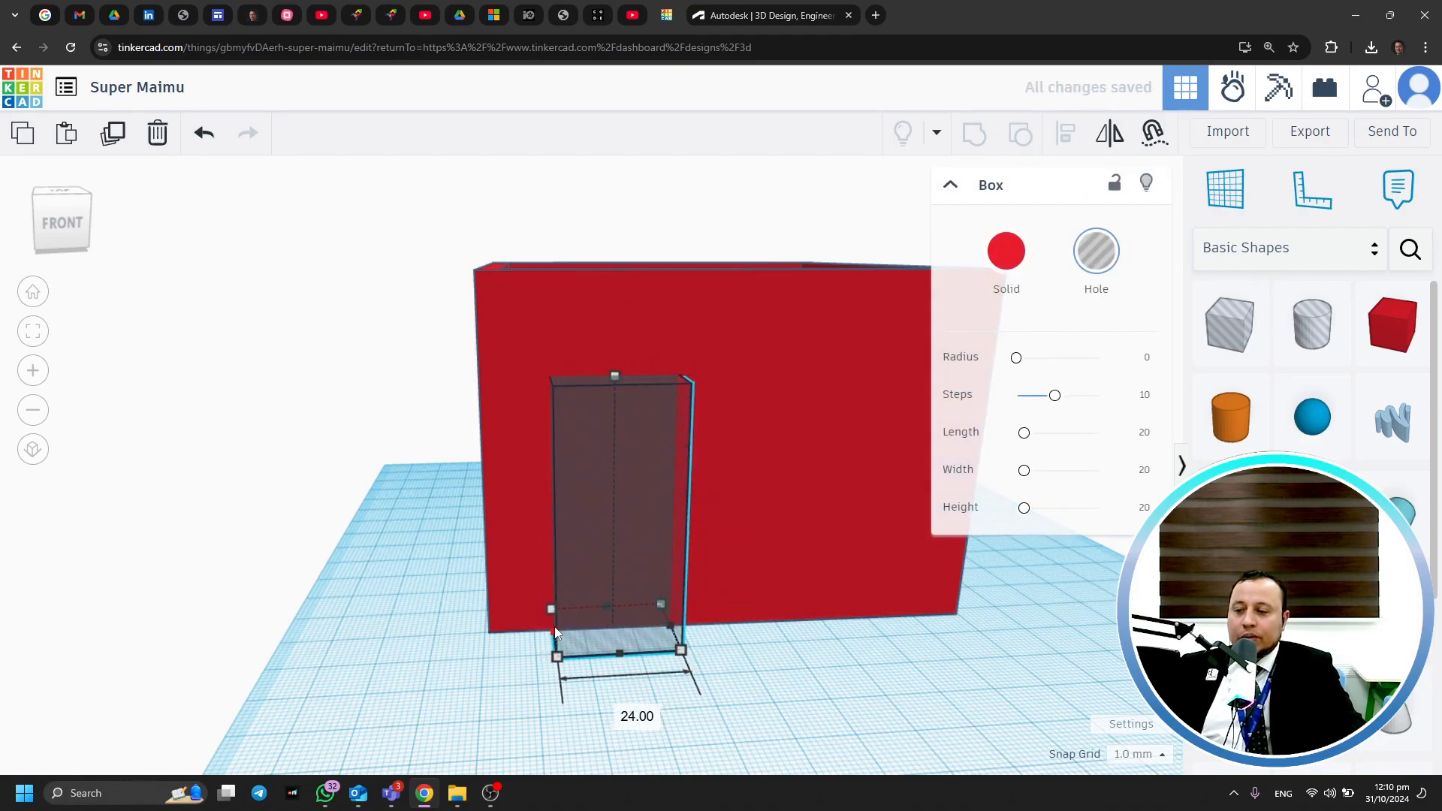
left_click(353, 535)
Shift the door-sized hole so that it passes through the thickness of the front wall
right_click_drag(296, 506, 774, 518)
left_click(710, 452)
left_click_drag(753, 454, 714, 453)
left_click(822, 500)
Group the door-sized hole with the red box to cut the doorway in the front wall
right_click_drag(735, 578, 467, 488)
right_click_drag(678, 598, 714, 612)
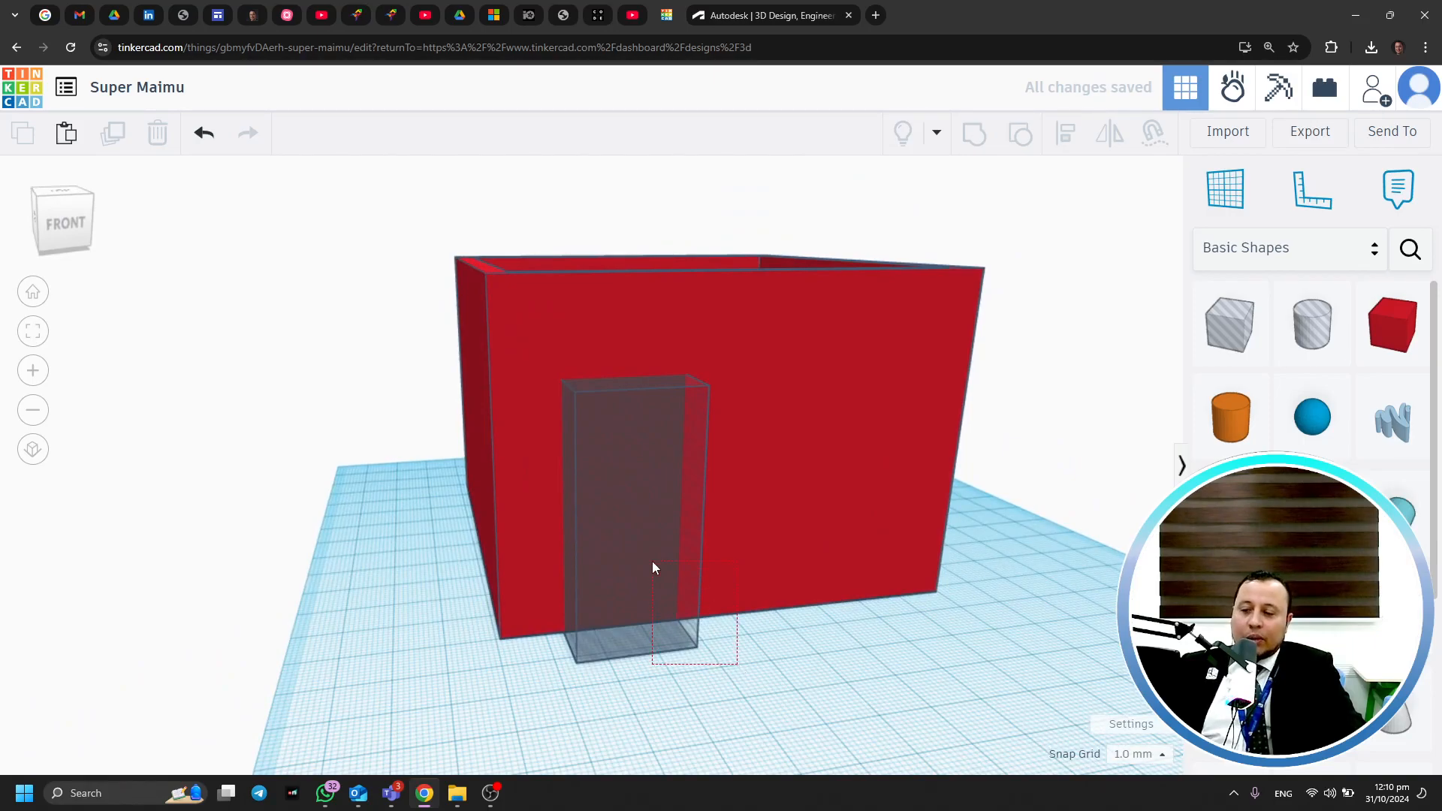
left_click_drag(653, 569, 652, 565)
left_click(972, 139)
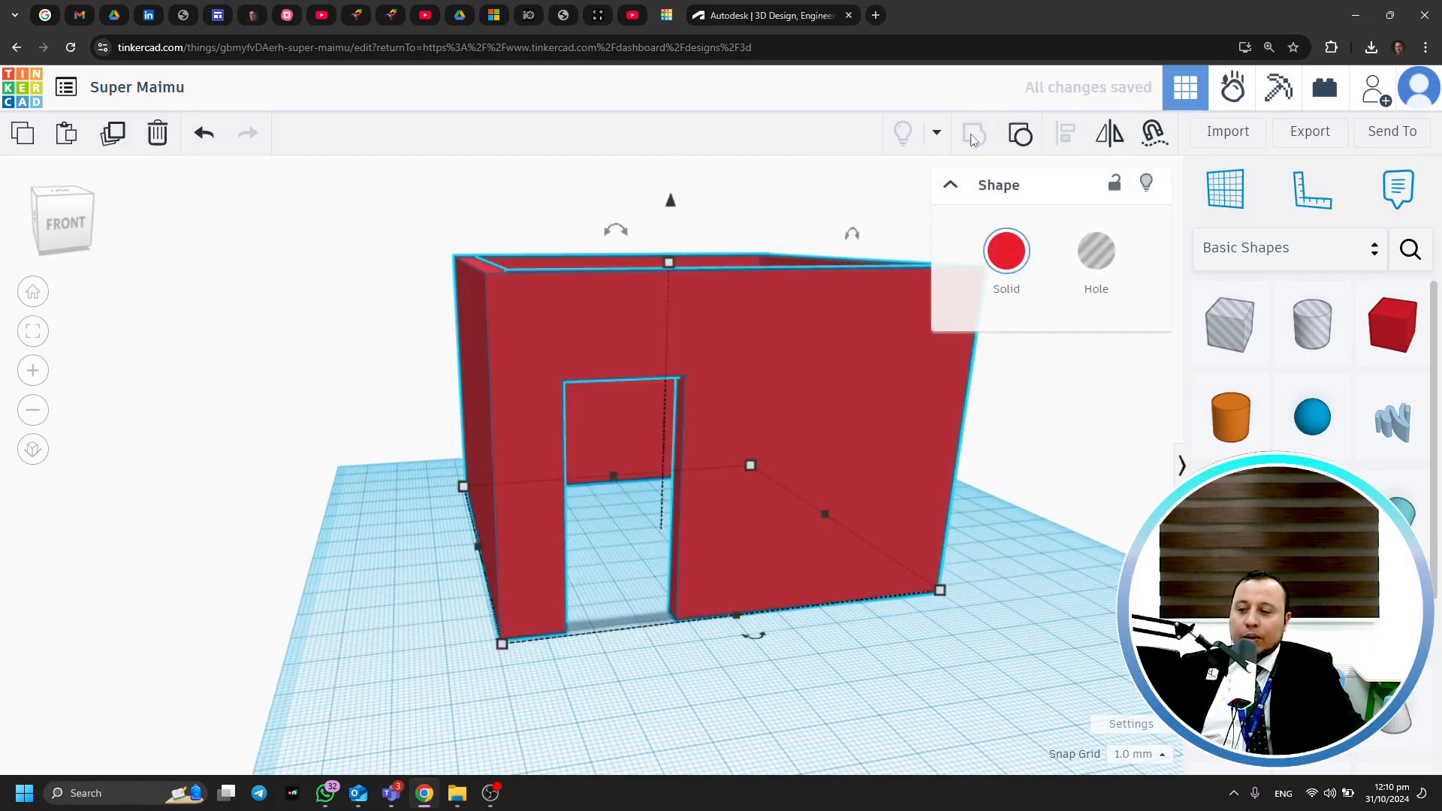
left_click(756, 188)
Place a box-shaped hole for a window high on the front wall, beside the doorway
right_click_drag(273, 414, 1321, 453)
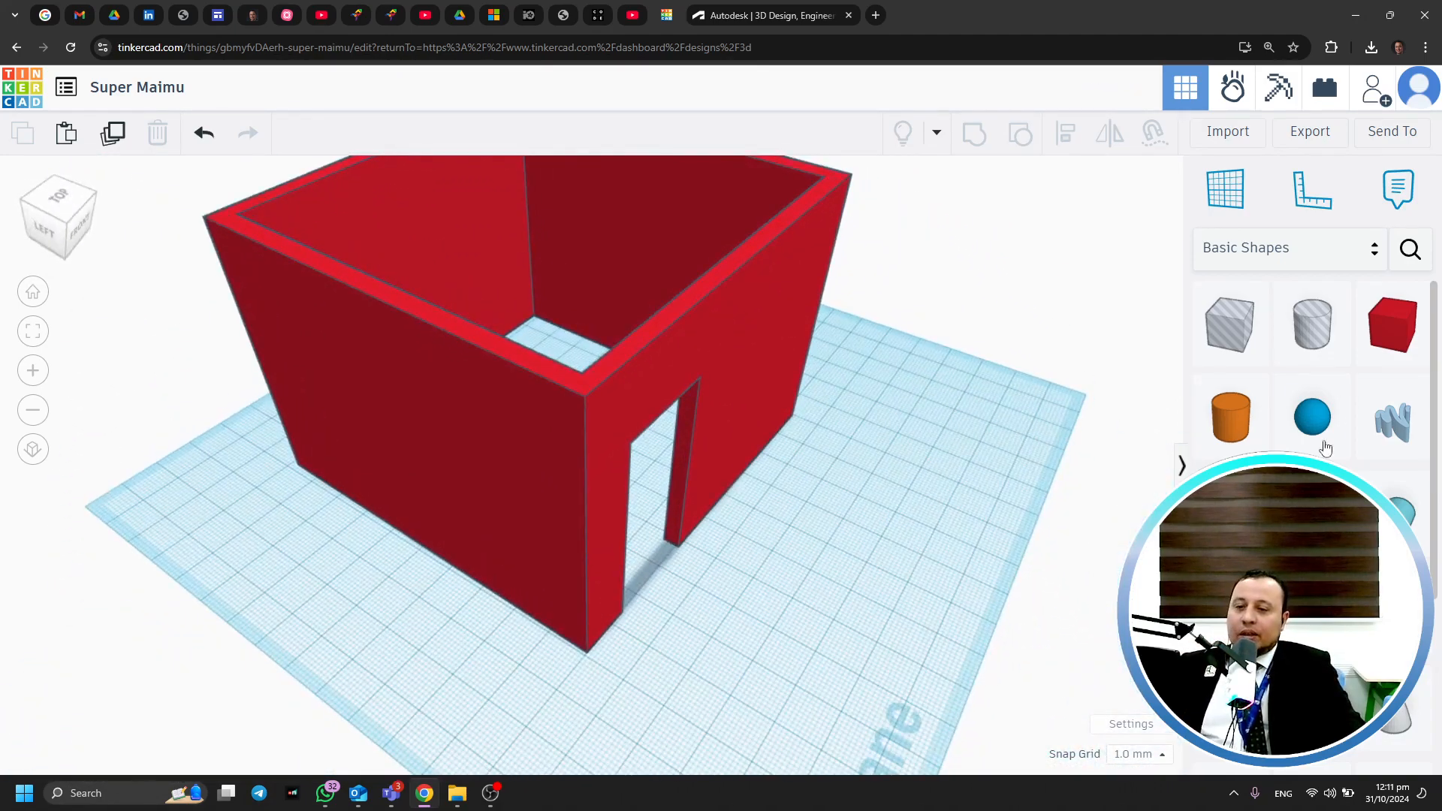
left_click_drag(1238, 331, 793, 291)
right_click_drag(793, 291, 653, 579)
left_click(894, 422)
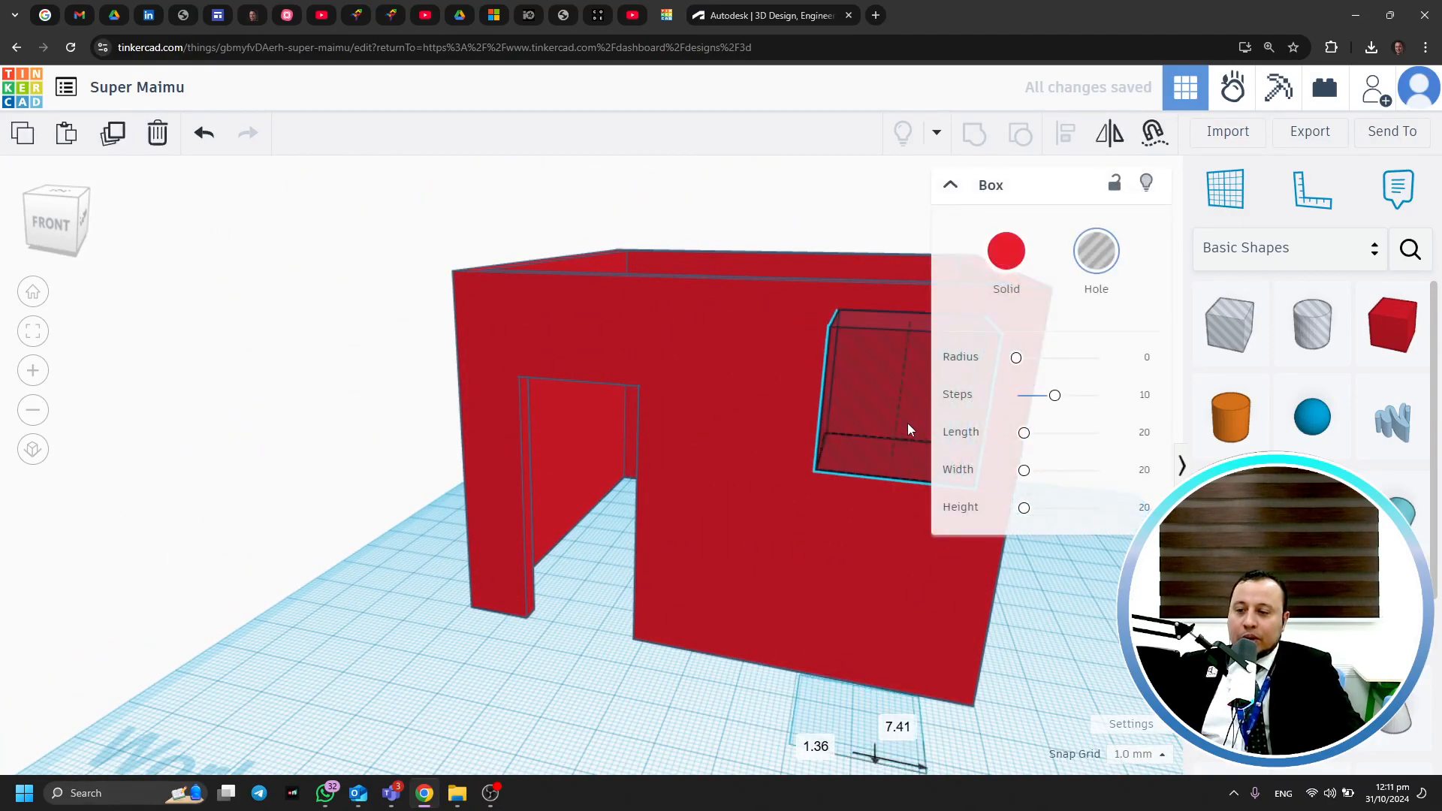
left_click(242, 444)
Move the window hole by -11 mm and -1.56 mm so that it passes through the front wall
right_click_drag(361, 360, 828, 422)
left_click_drag(956, 297, 879, 266)
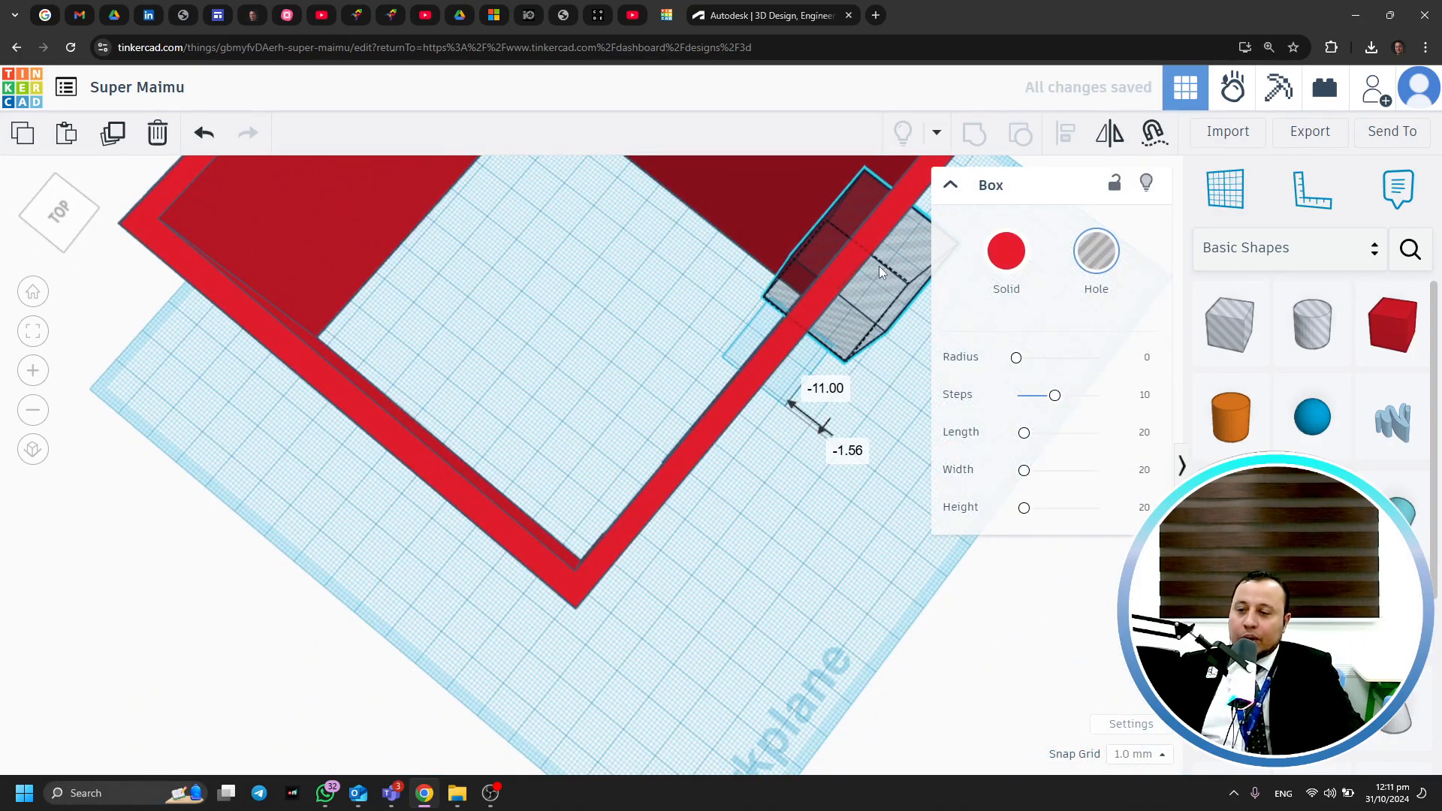
left_click(843, 527)
Group the window hole with the red box to cut the window opening in the front wall
right_click_drag(910, 559, 1070, 401)
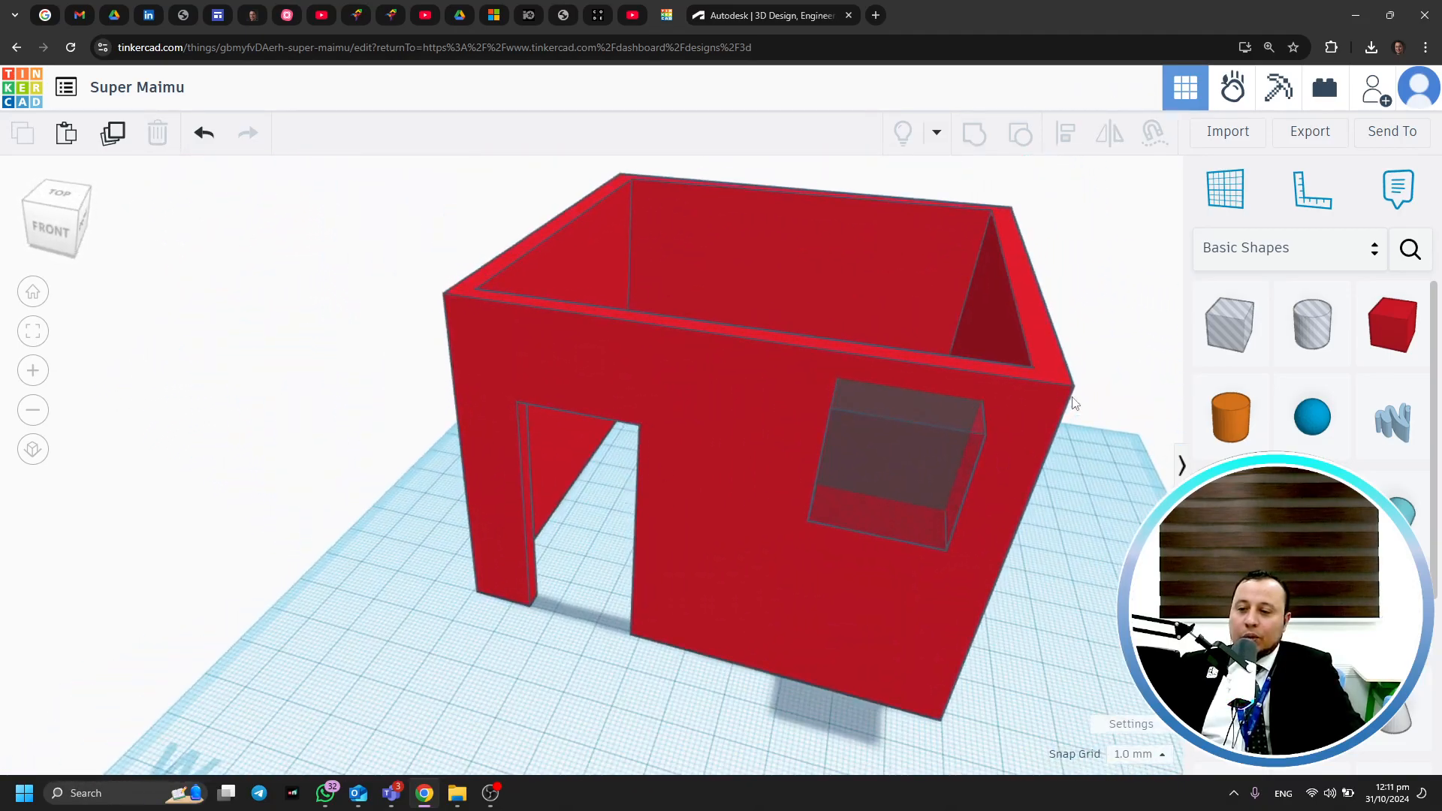
left_click_drag(998, 443, 942, 476)
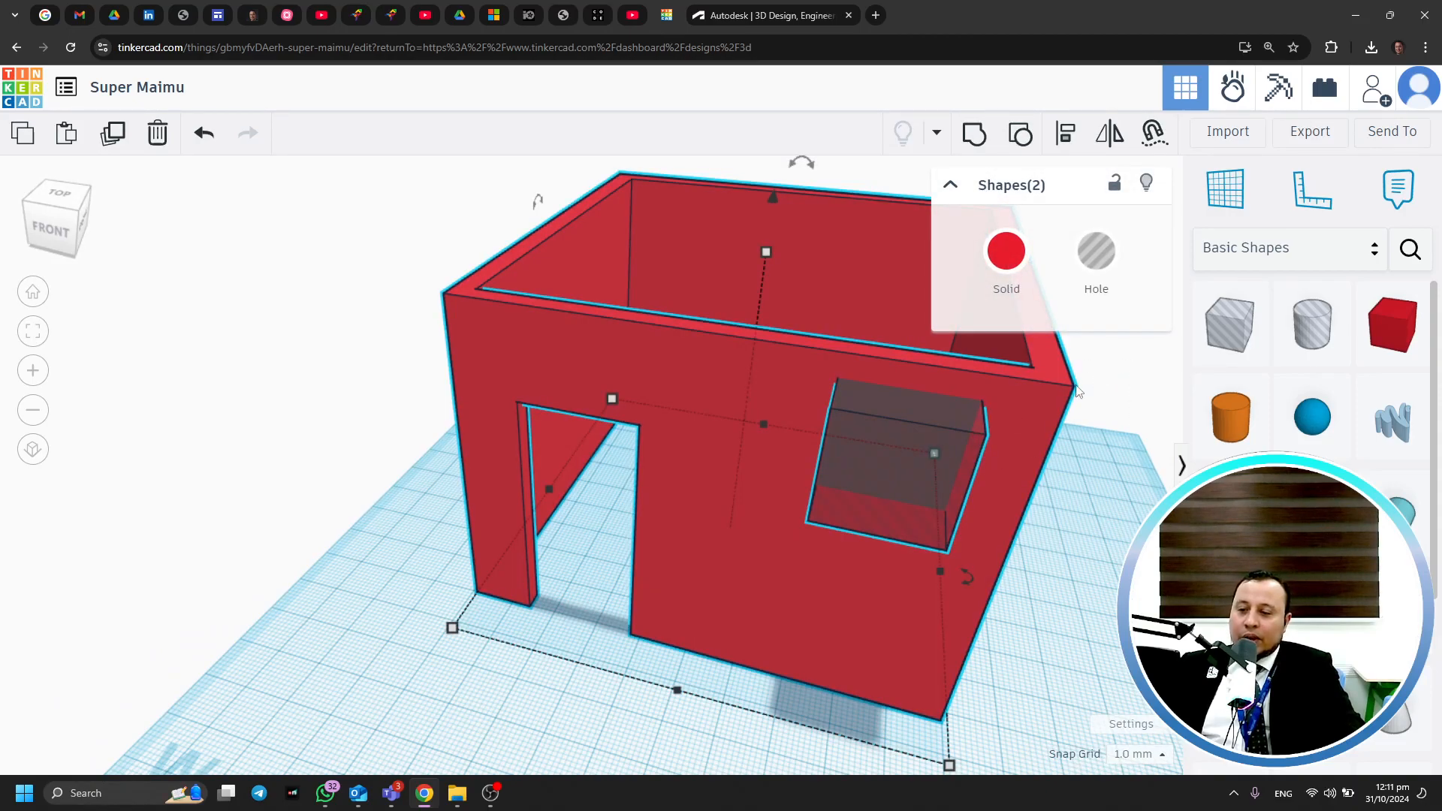
left_click(976, 135)
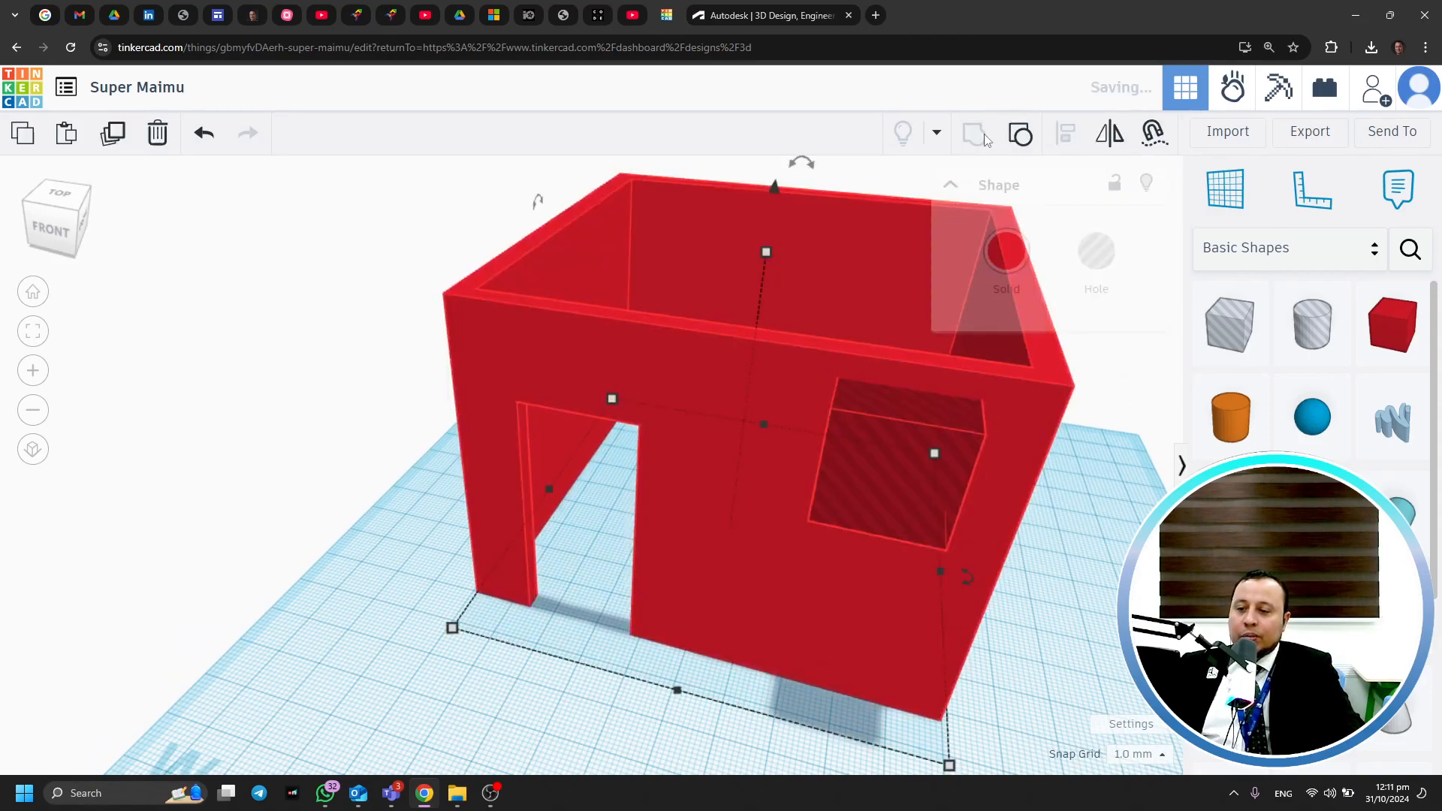
left_click(389, 421)
right_click_drag(389, 421, 660, 601)
Open the grouped house to inspect the door and window holes inside it, and close the group again
left_click(674, 593)
left_click(634, 595)
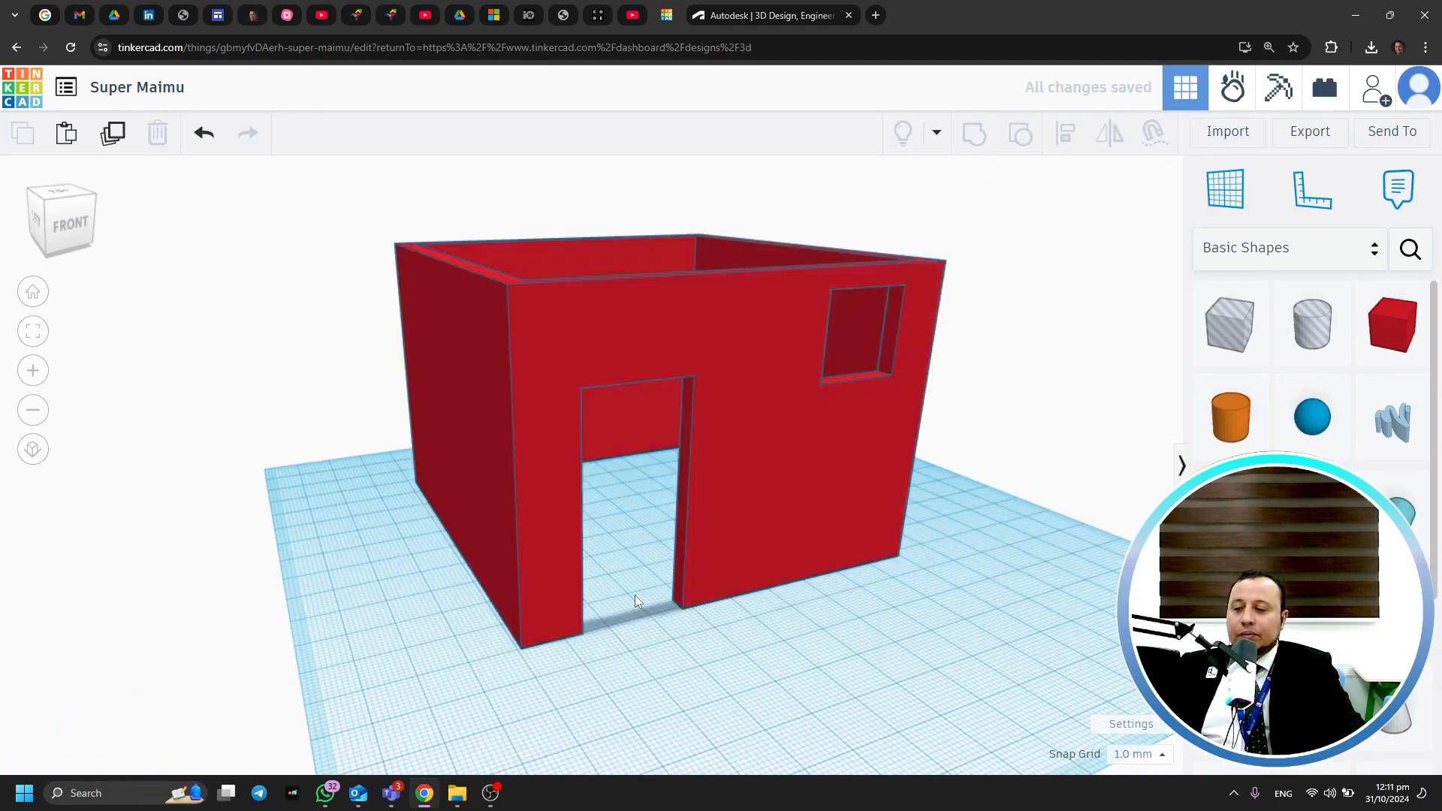
double_click(579, 584)
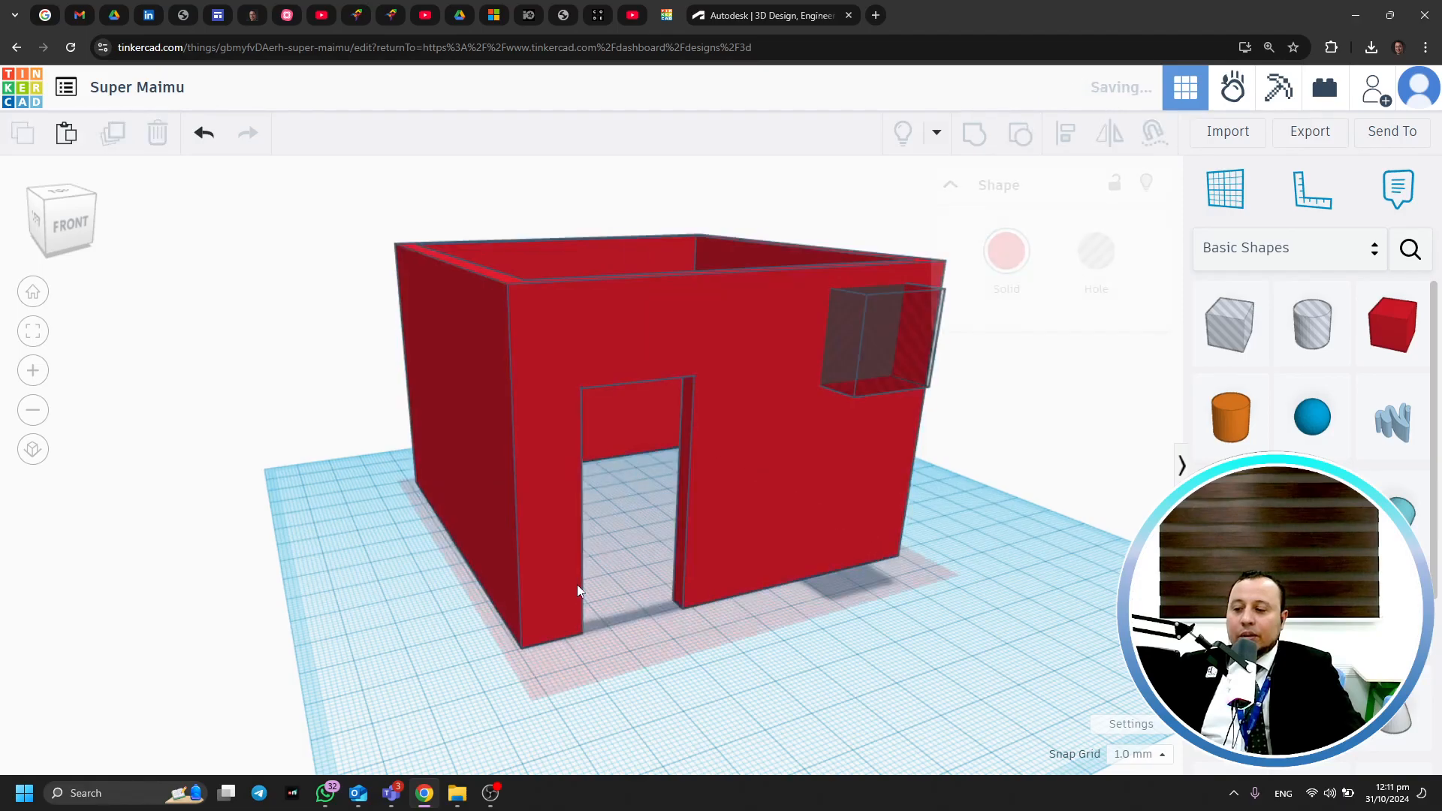
left_click(583, 583)
double_click(629, 388)
double_click(689, 407)
double_click(876, 349)
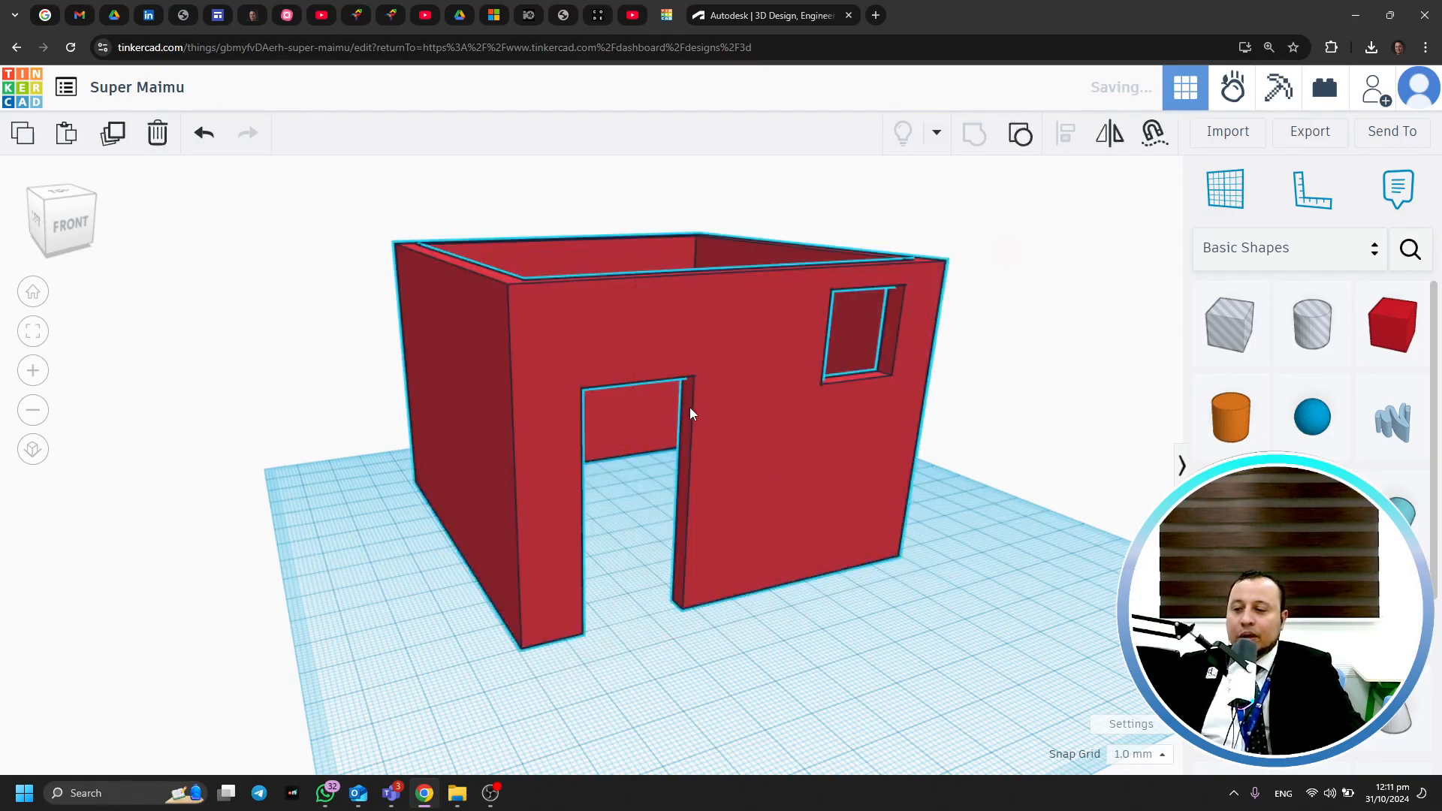
left_click(877, 349)
left_click(770, 192)
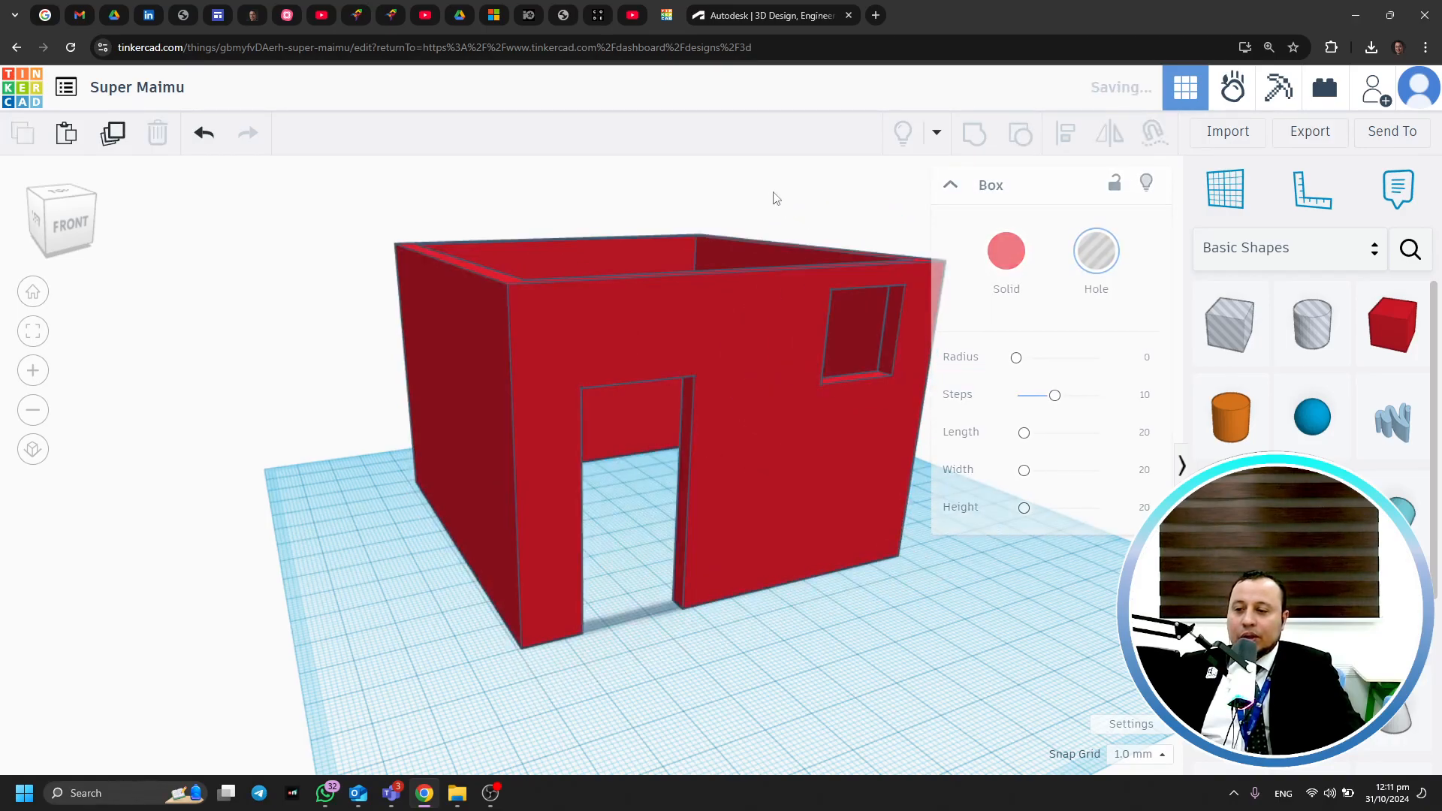
Open the grouped house again to view the window hole and the shell from the side, and close the group
double_click(863, 343)
right_click_drag(651, 272, 666, 459)
left_click(684, 447)
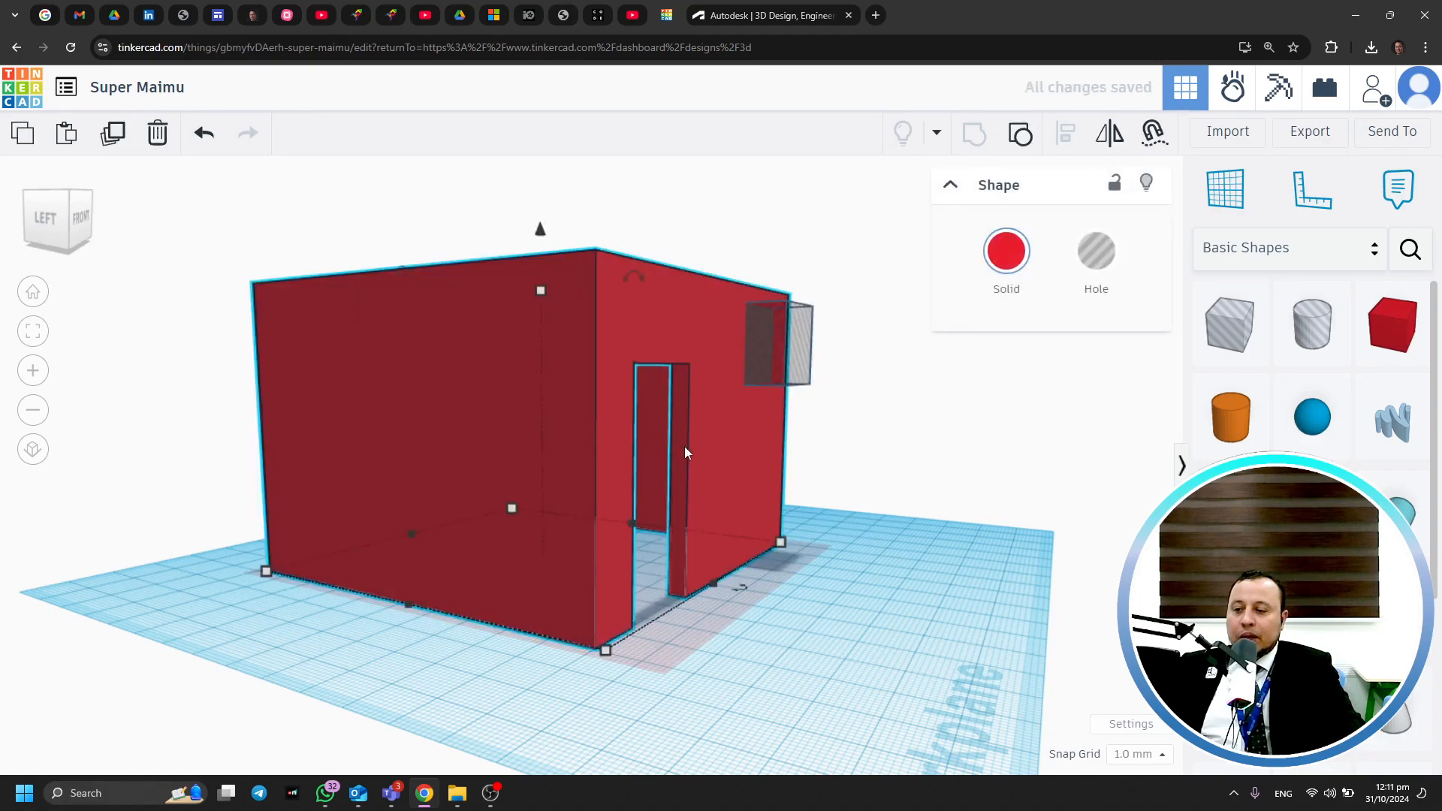
left_click(681, 609)
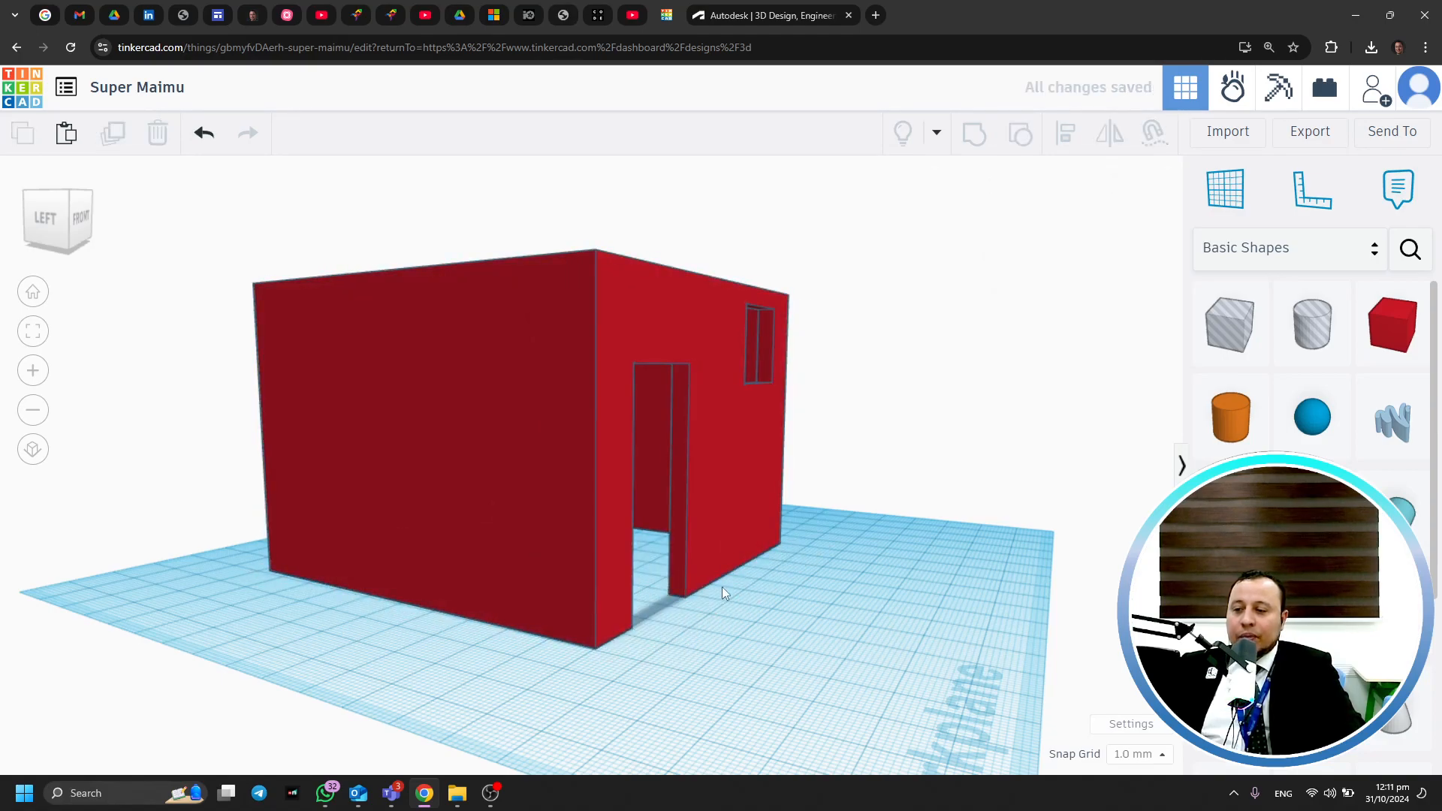
Ungroup the house through both group levels into the red box and its interior, door and window holes
right_click_drag(948, 349, 1020, 283)
middle_click_drag(1064, 239, 983, 306)
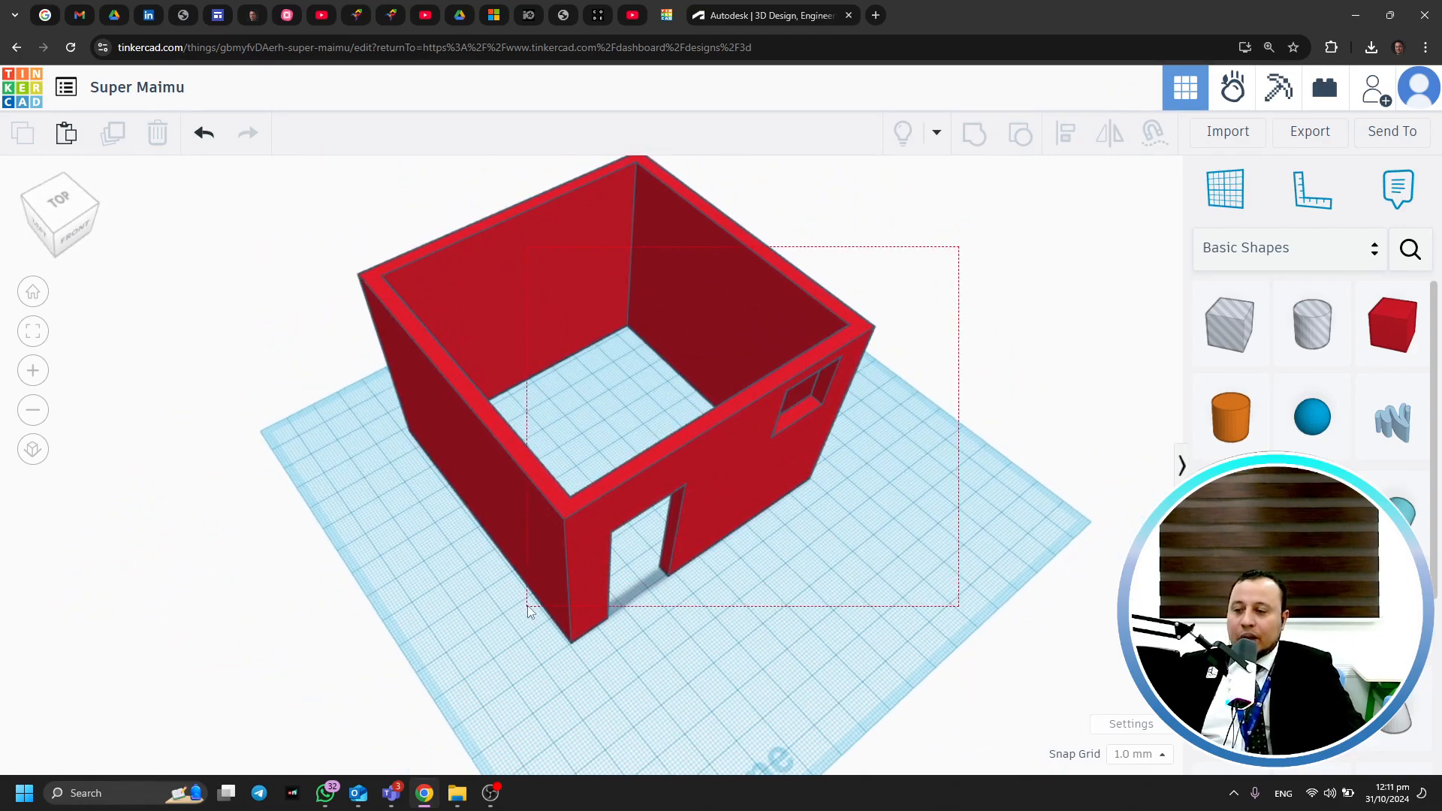
left_click_drag(528, 610, 527, 608)
left_click(1021, 134)
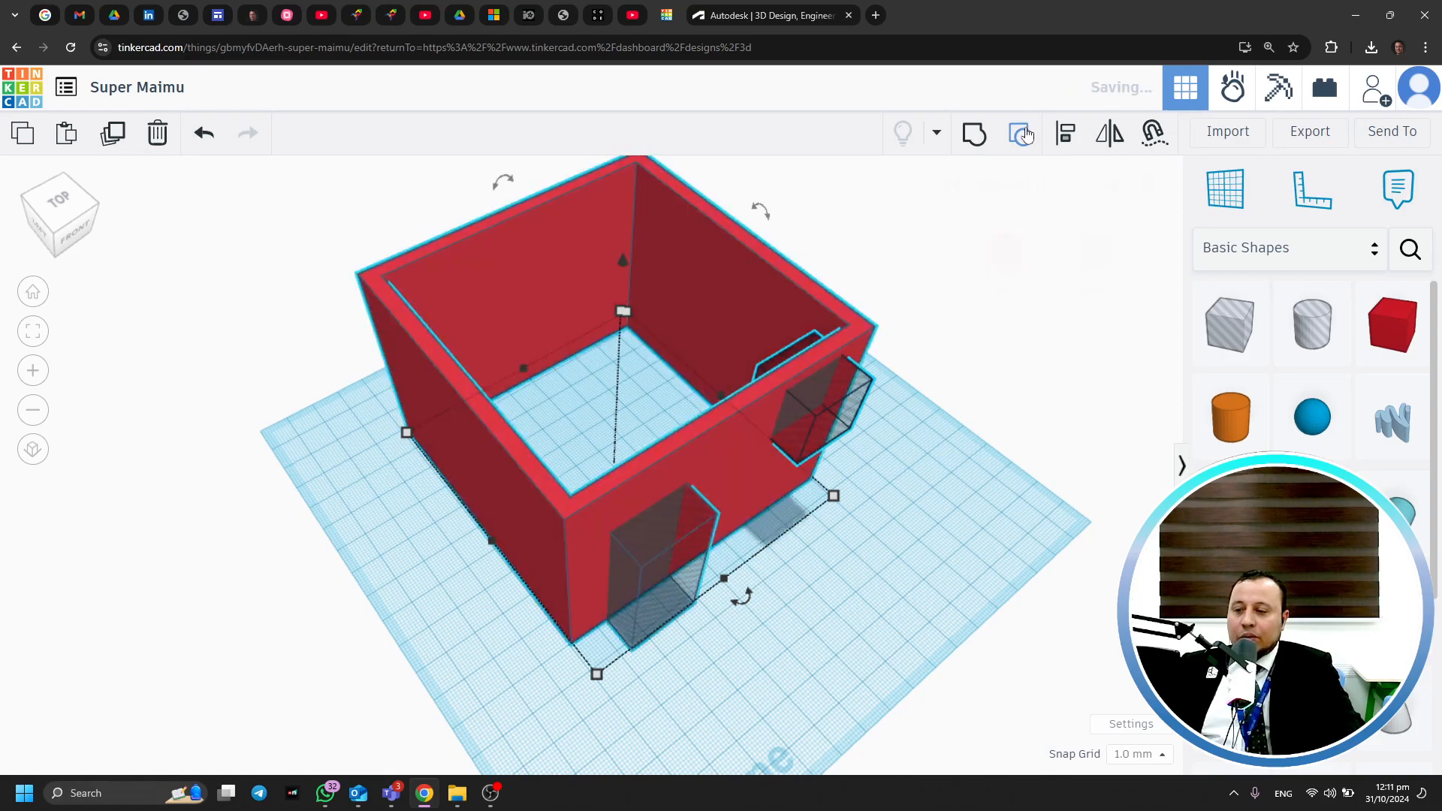
left_click(1023, 142)
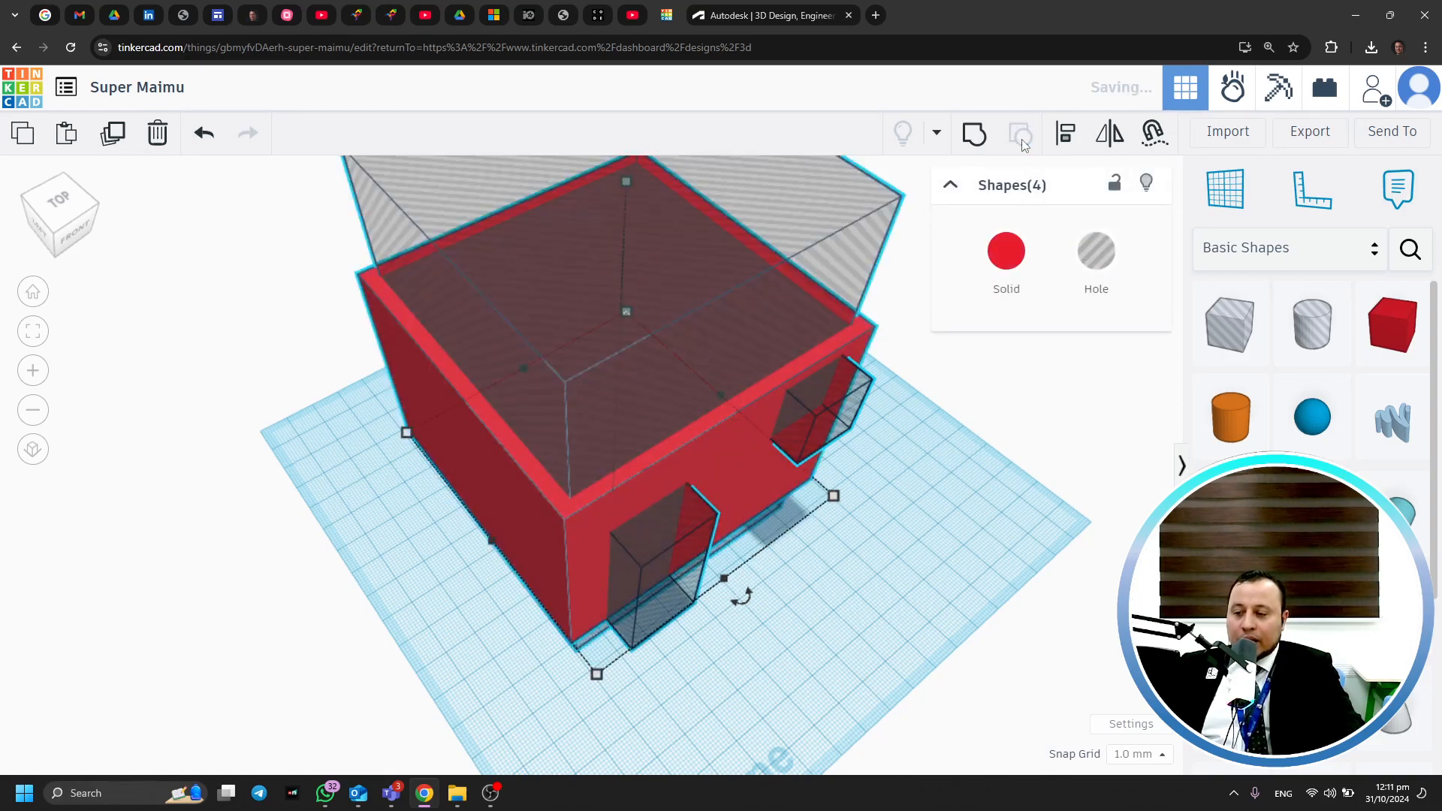
left_click(1029, 406)
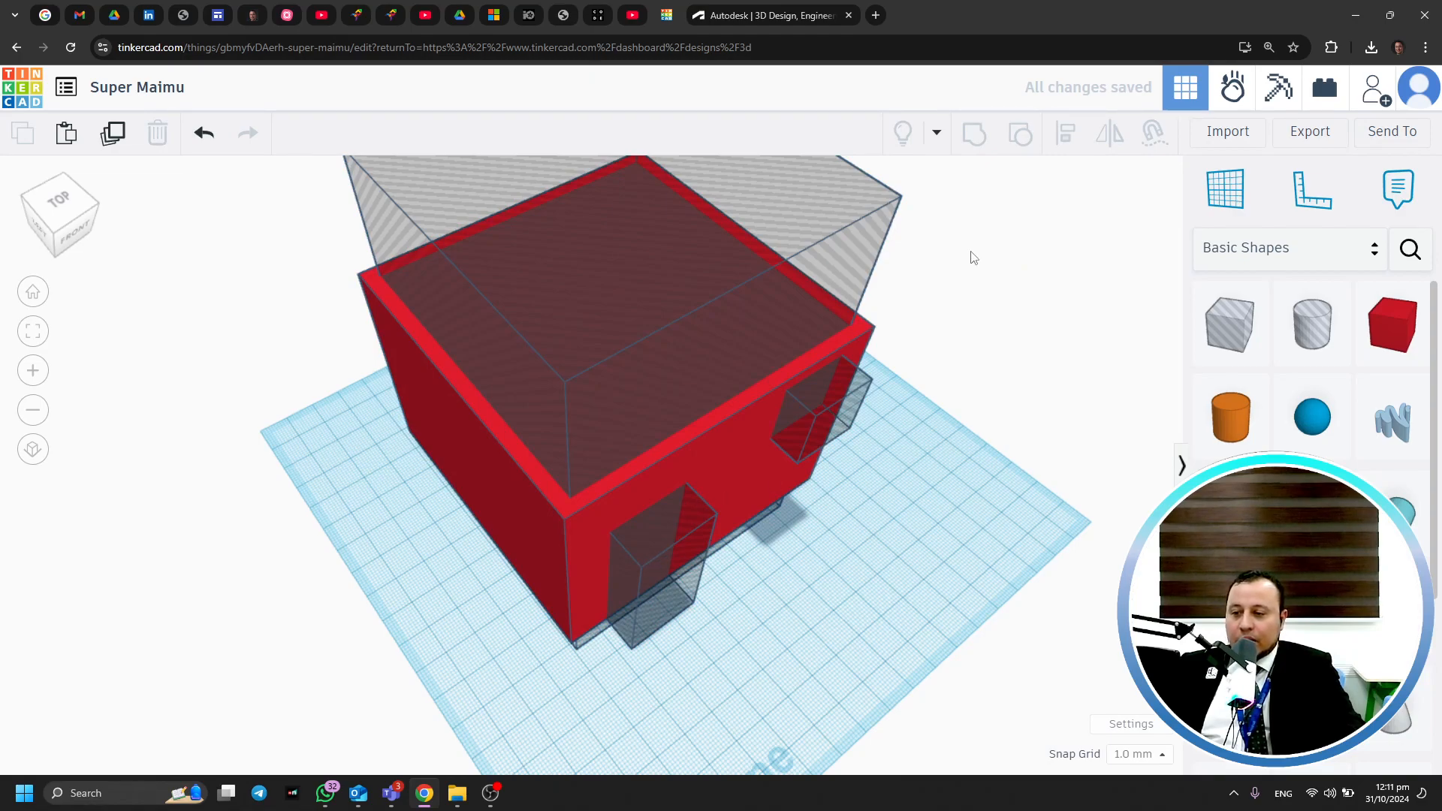
Group the red box with its interior, door and window holes as one single-level group
left_click_drag(649, 603, 649, 603)
left_click(981, 133)
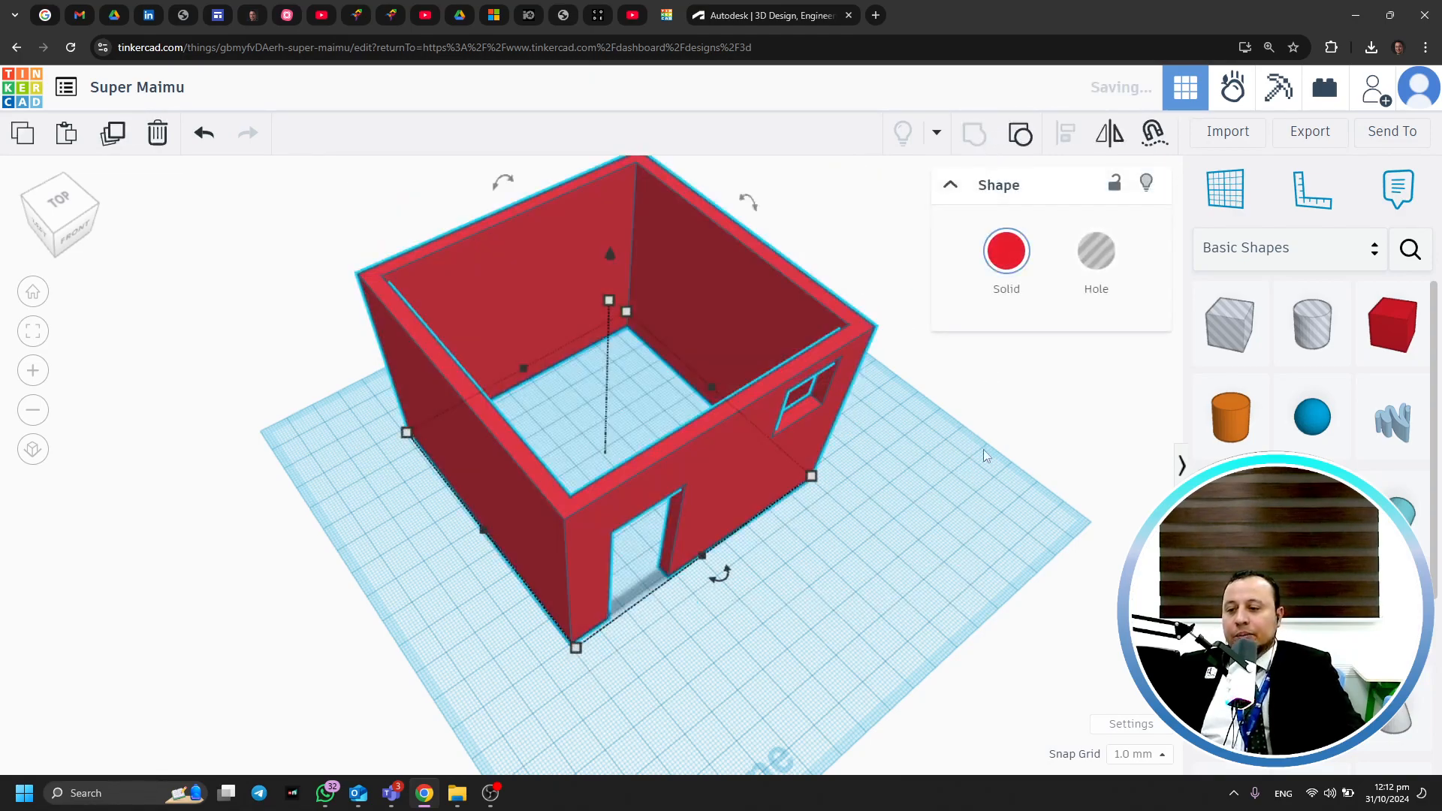
left_click(1037, 493)
right_click_drag(1037, 496, 831, 332)
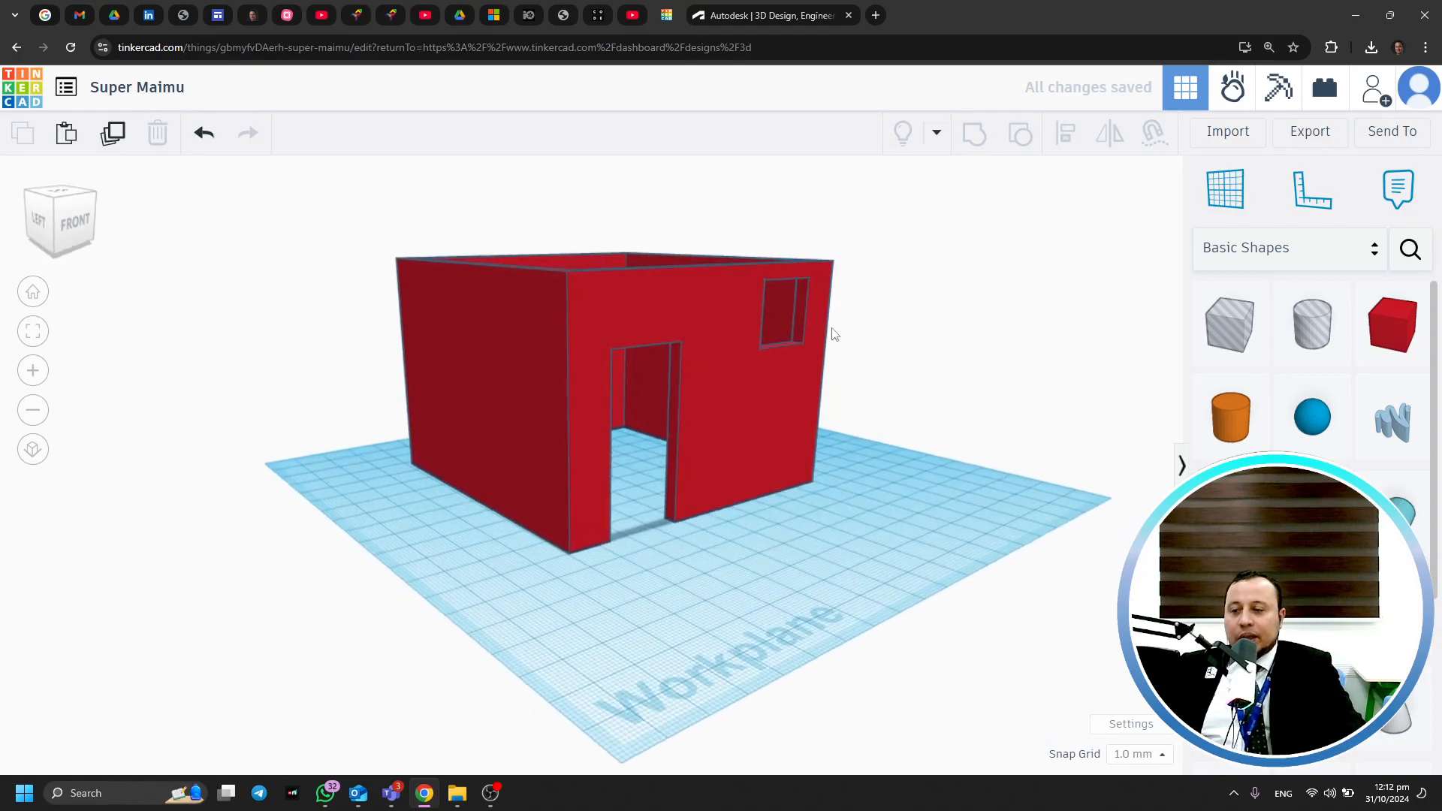
Open the grouped house, move its window hole slightly toward the doorway and close the group
left_click(808, 308)
double_click(805, 299)
left_click(923, 346)
left_click(787, 311)
double_click(787, 311)
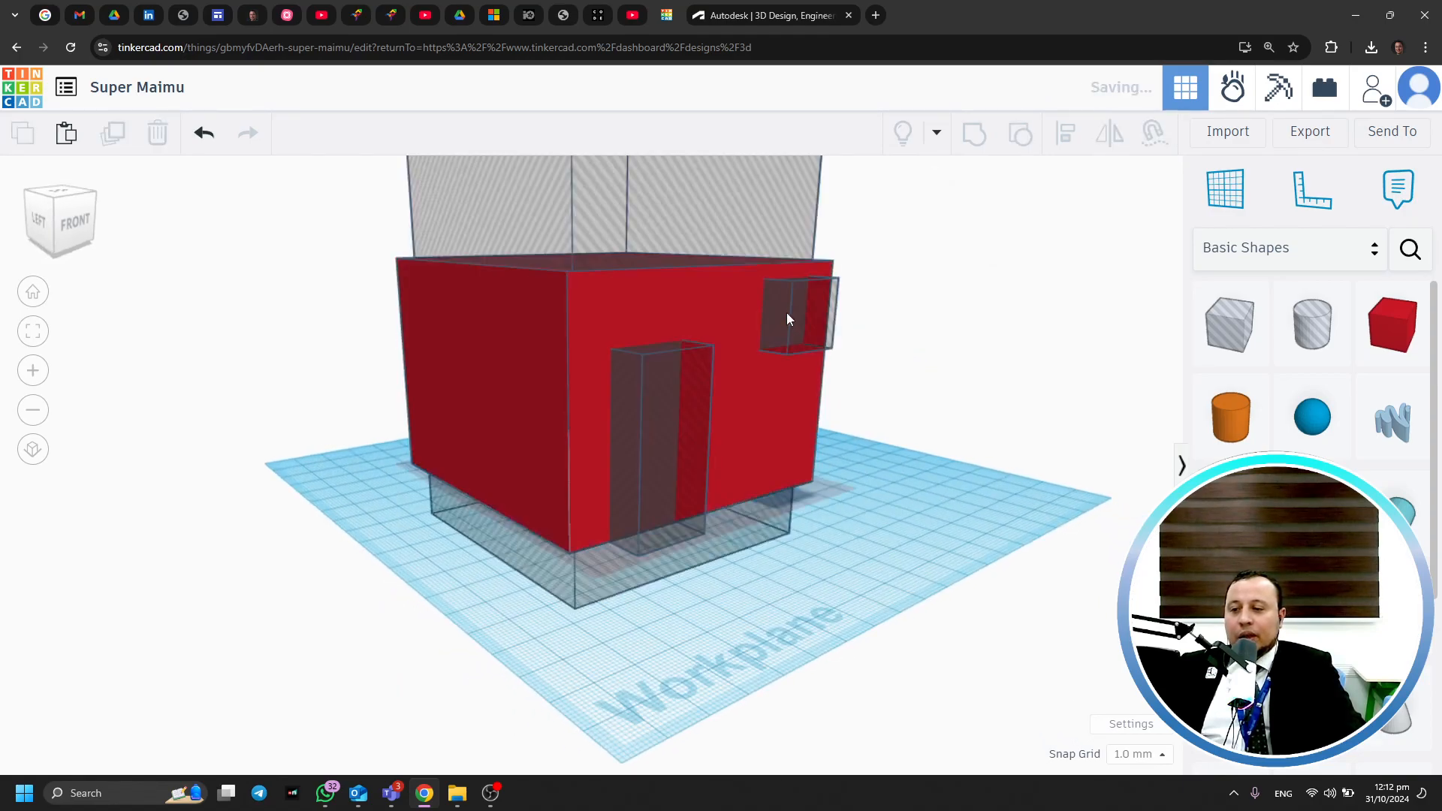
left_click(838, 327)
left_click(794, 314)
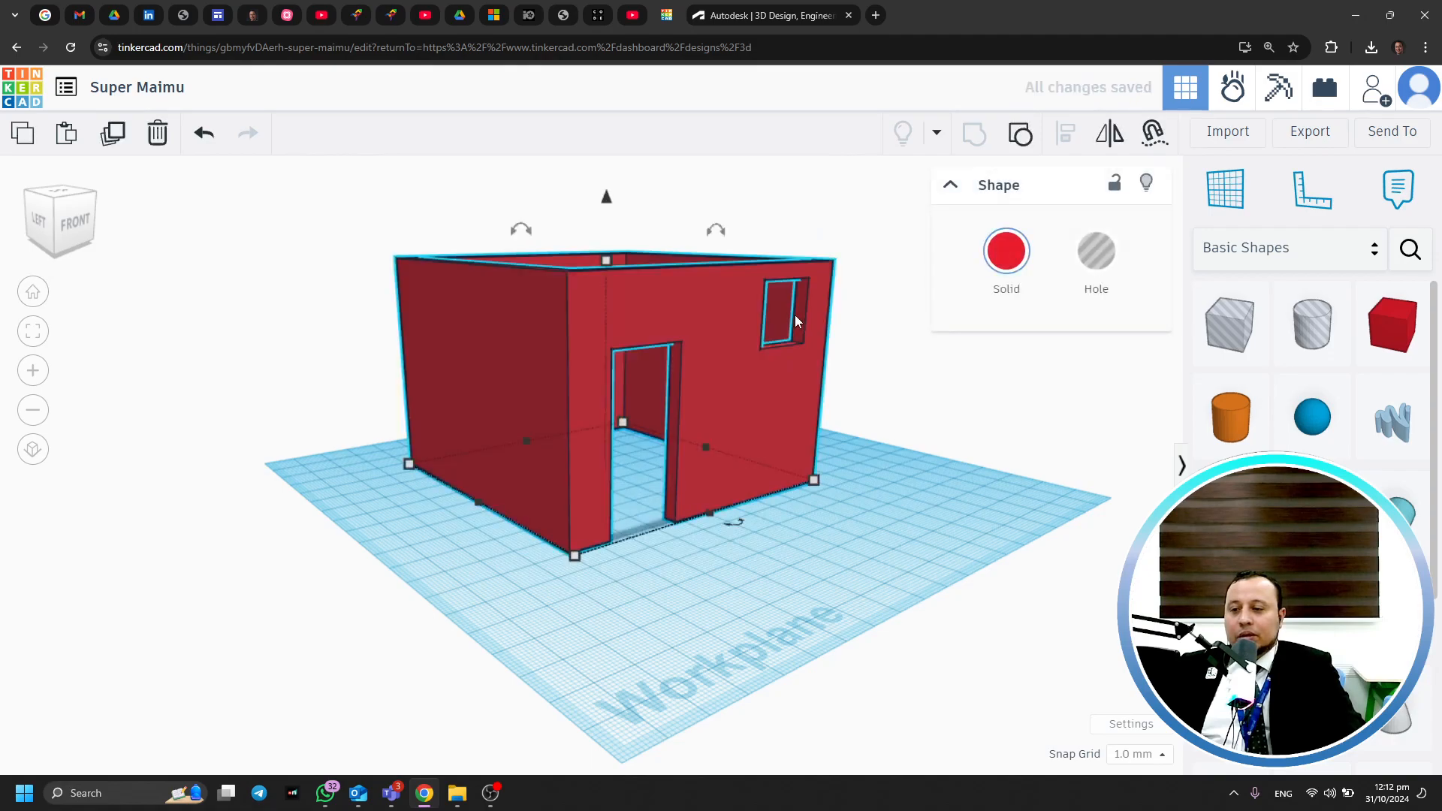
double_click(795, 314)
left_click_drag(794, 314, 780, 351)
left_click(885, 408)
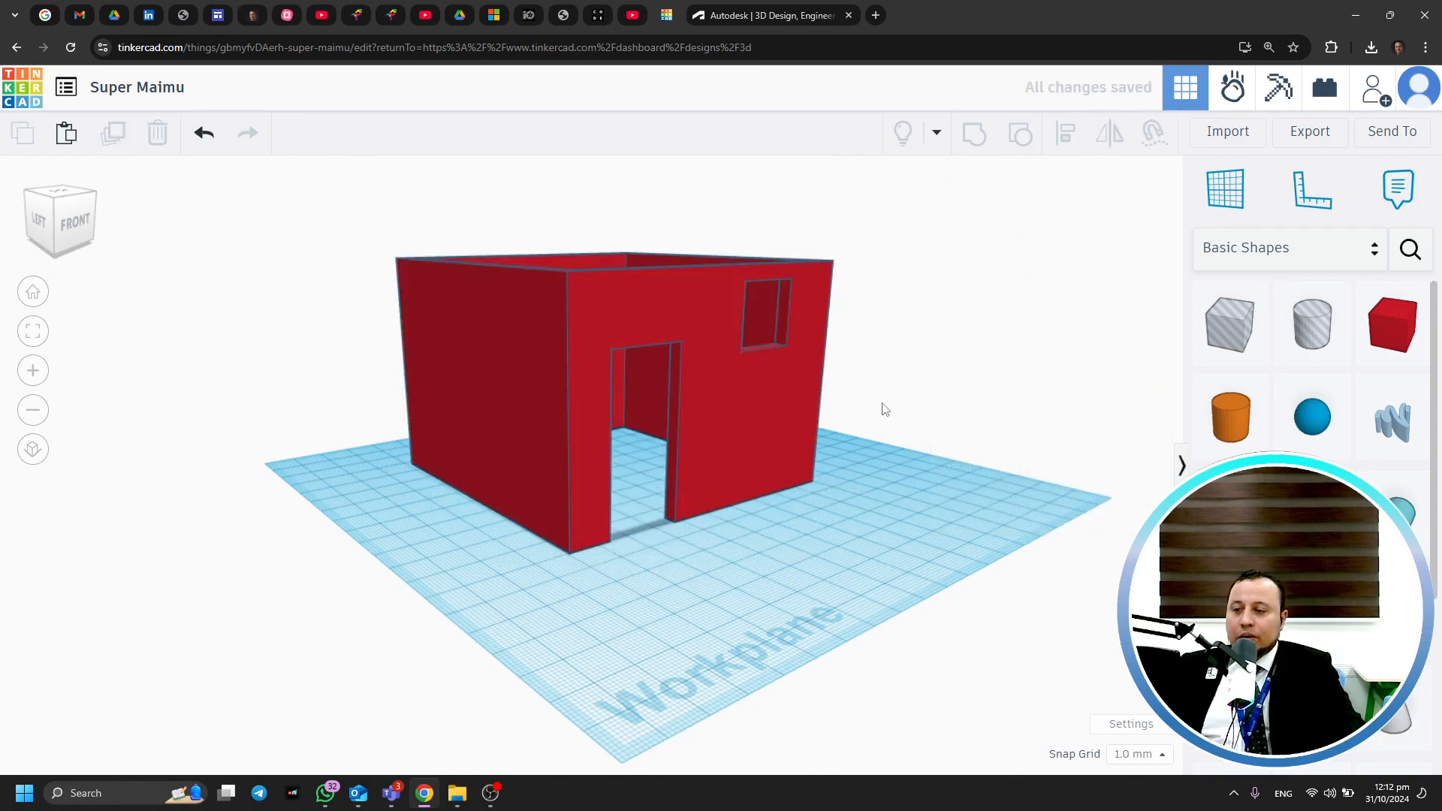
Undo the last grouping of the house and view its separate holes from the front and side
key("ctrl+z")
right_click_drag(817, 371, 1004, 348)
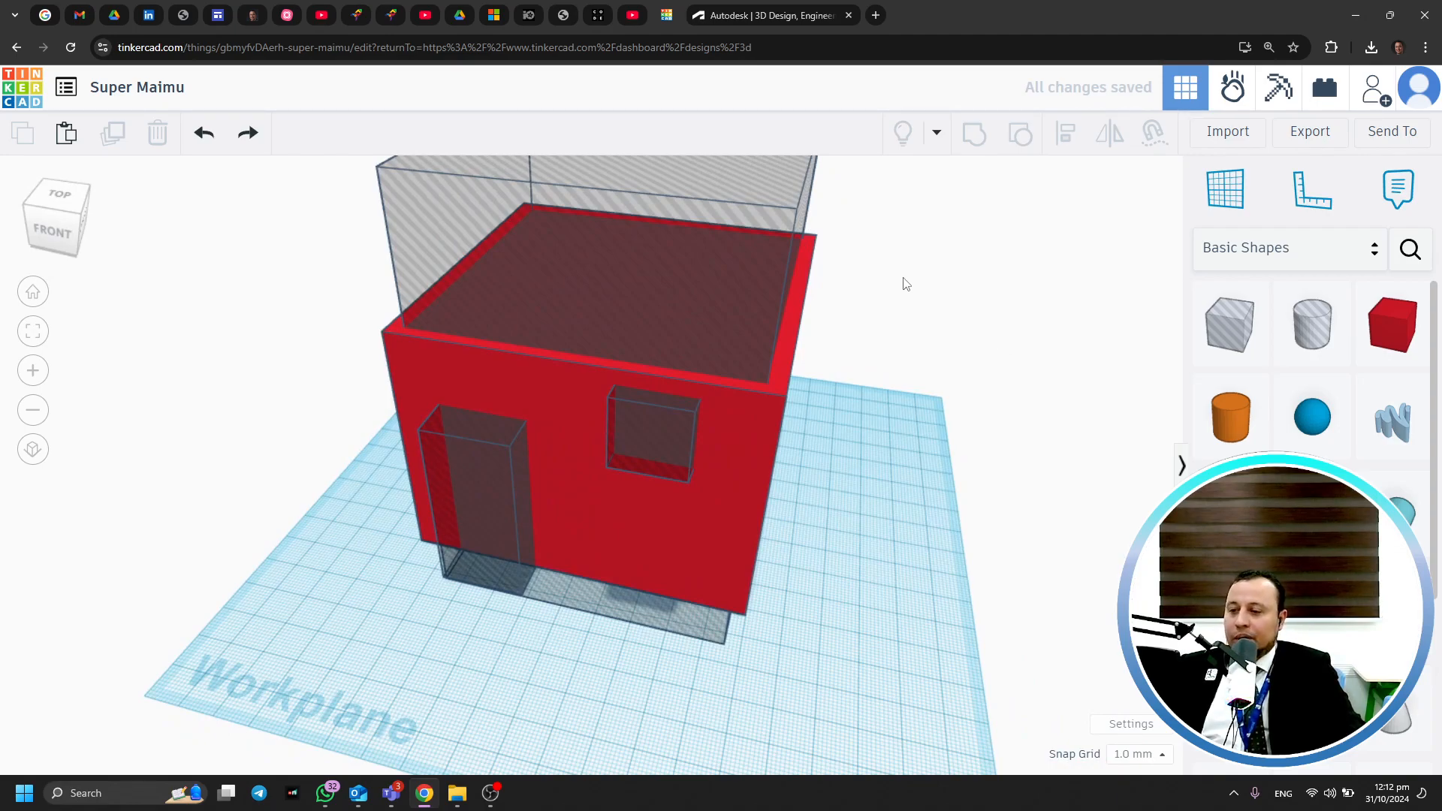
right_click_drag(957, 342, 741, 426)
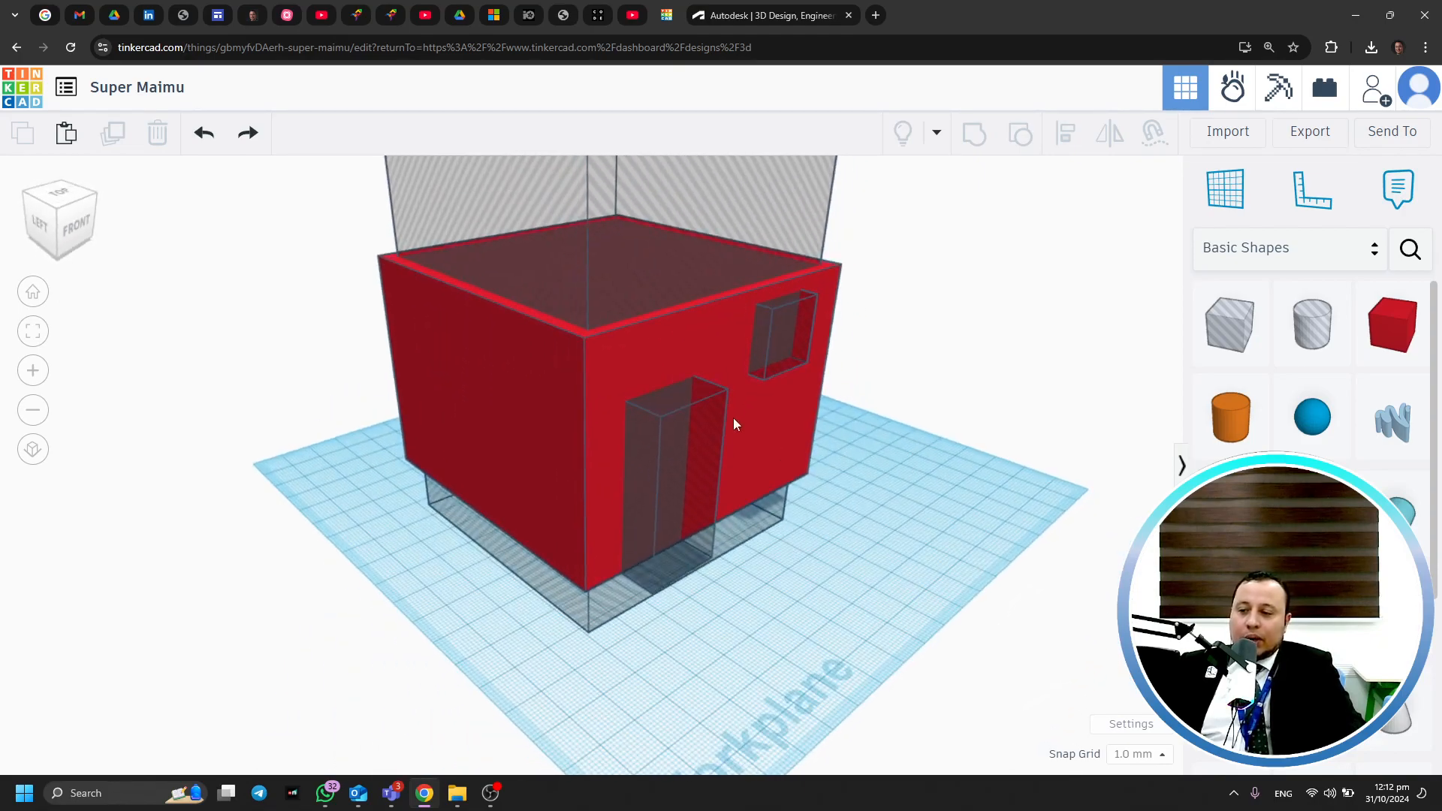
left_click(759, 389)
left_click(886, 309)
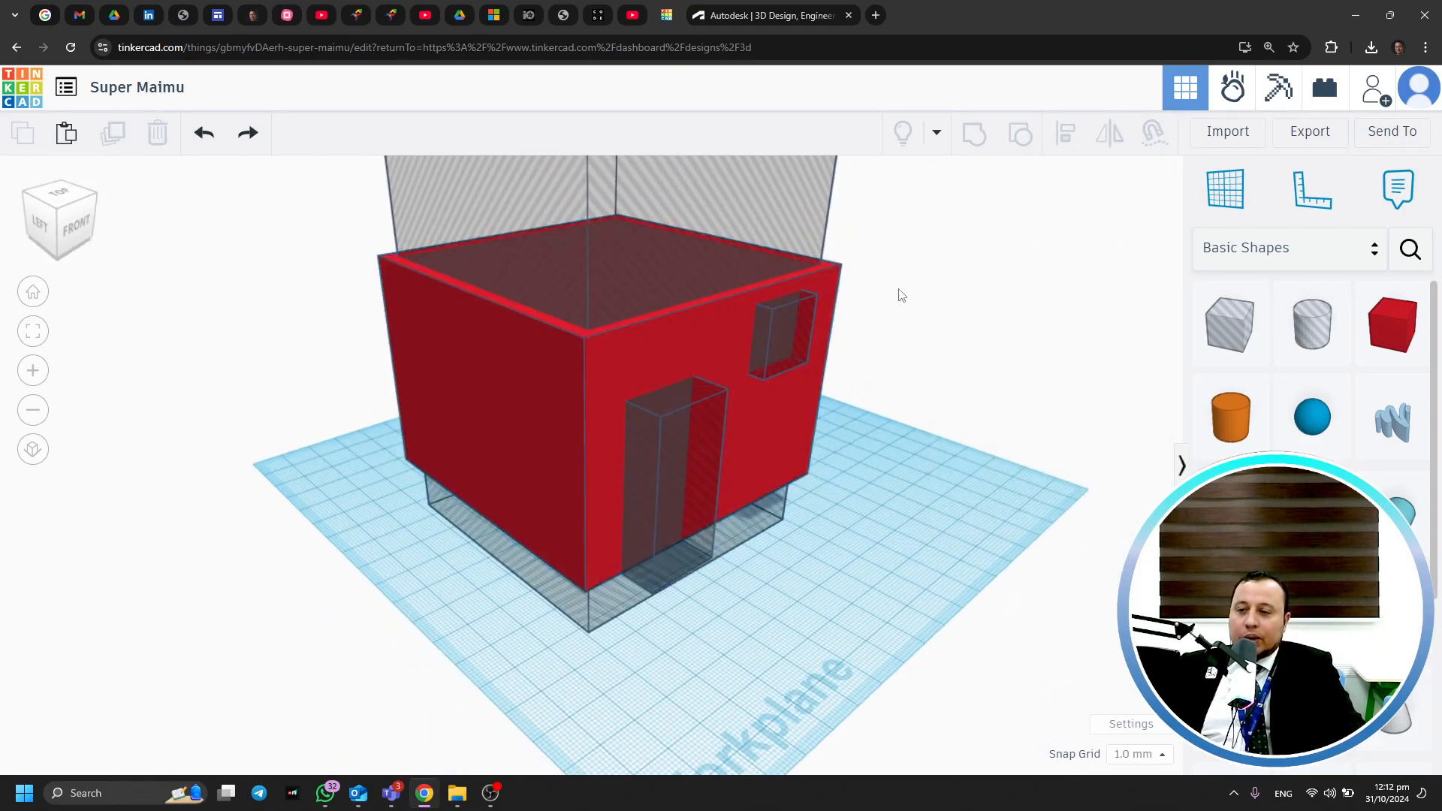
Regroup the red box with its three holes, keeping the window nearer the doorway
left_click_drag(655, 510, 648, 518)
left_click(985, 135)
left_click(873, 393)
right_click_drag(873, 393, 816, 378)
left_click(697, 358)
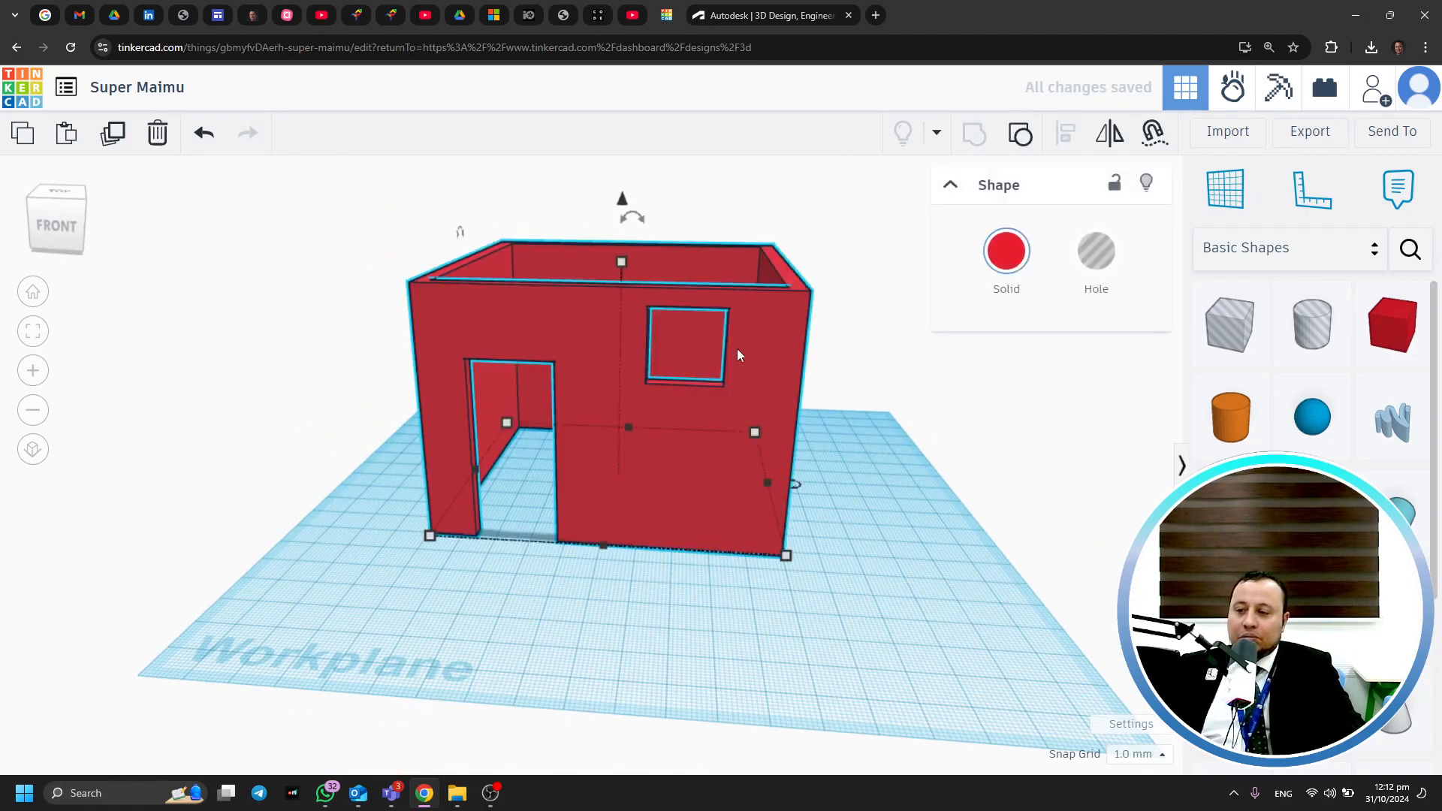
left_click(894, 343)
Undo the regrouping and the window hole's shift toward the doorway
key("ctrl+z")
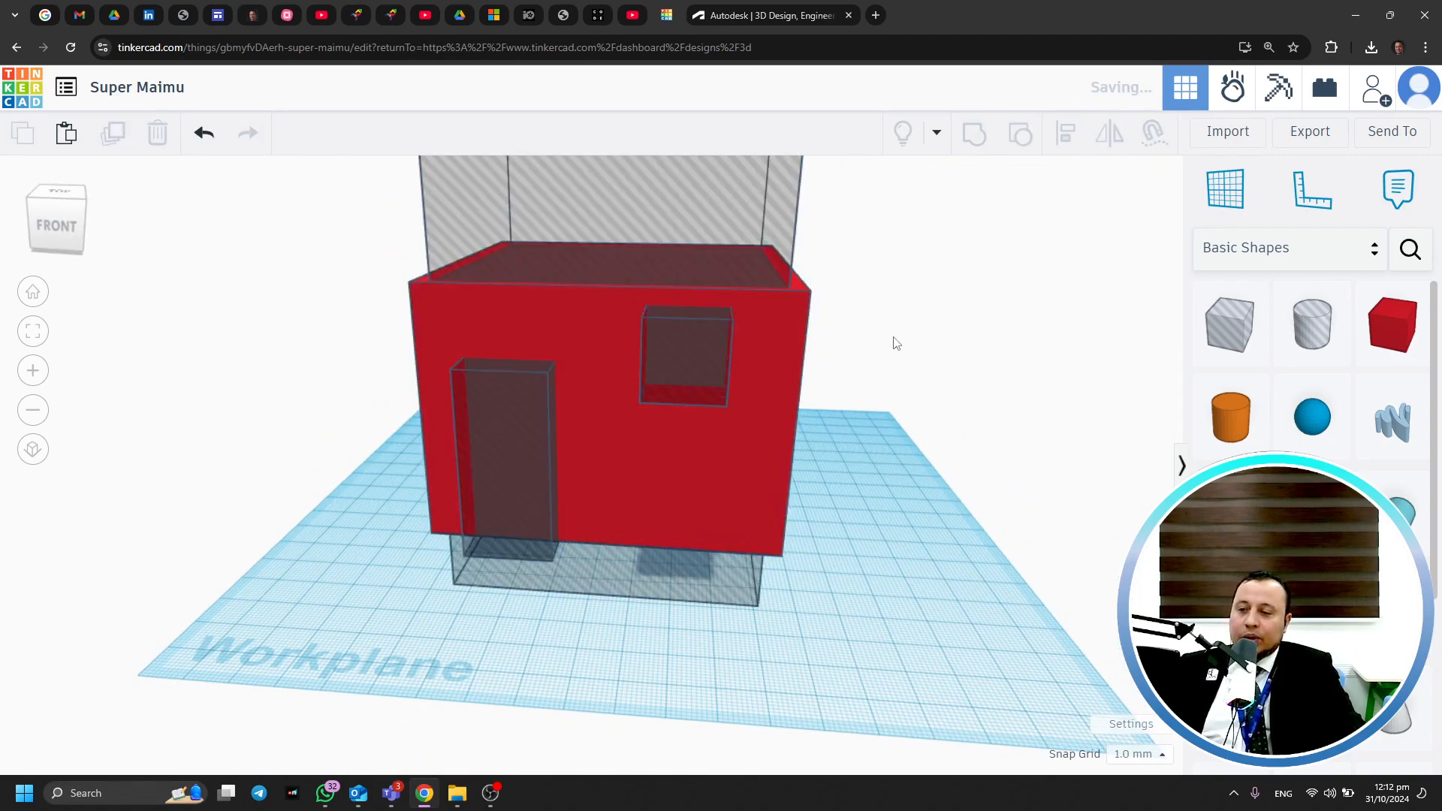
key("ctrl+y")
key("ctrl+z")
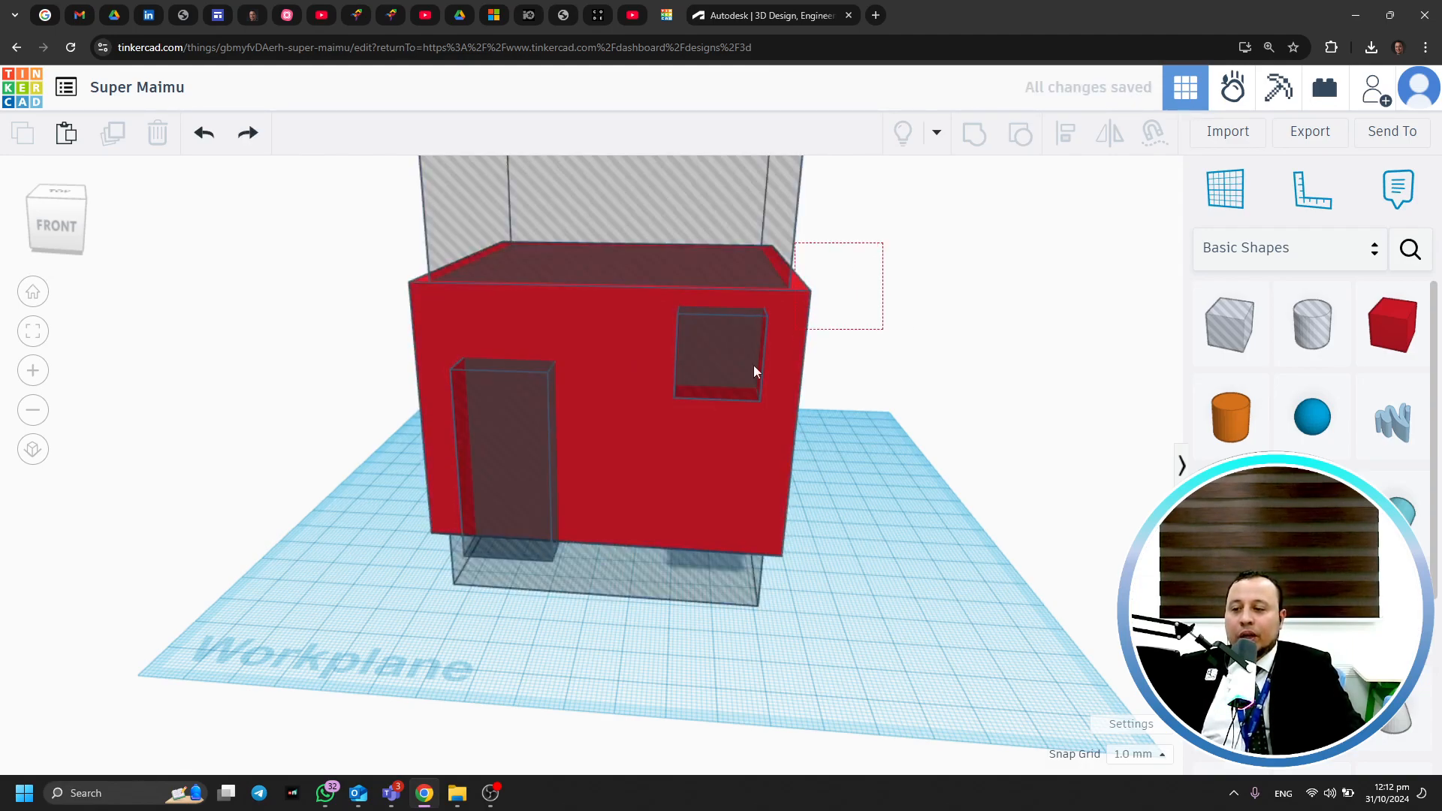
Group the red box with all three holes to cut the interior, doorway and window
left_click_drag(797, 335, 789, 346)
left_click(977, 141)
left_click(899, 397)
Place a green roof shape on top of the house and stretch it to about 112 by 121 mm
right_click_drag(899, 402, 931, 584)
left_click_drag(1231, 511, 432, 214)
left_click_drag(887, 333, 885, 312)
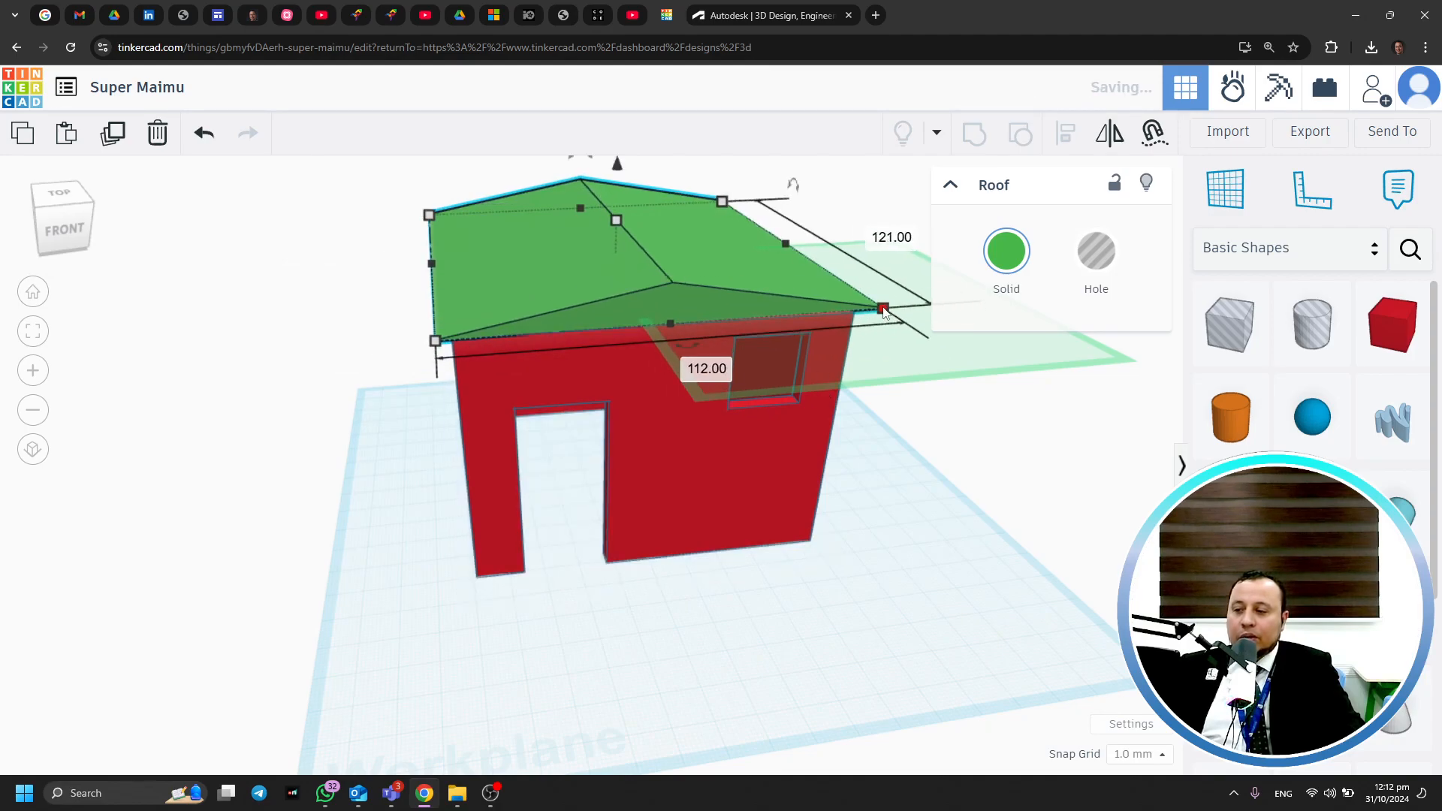
left_click(268, 432)
mouse_move(860, 457)
right_mouse_down()
mouse_move(765, 421)
mouse_move(864, 446)
right_mouse_up()
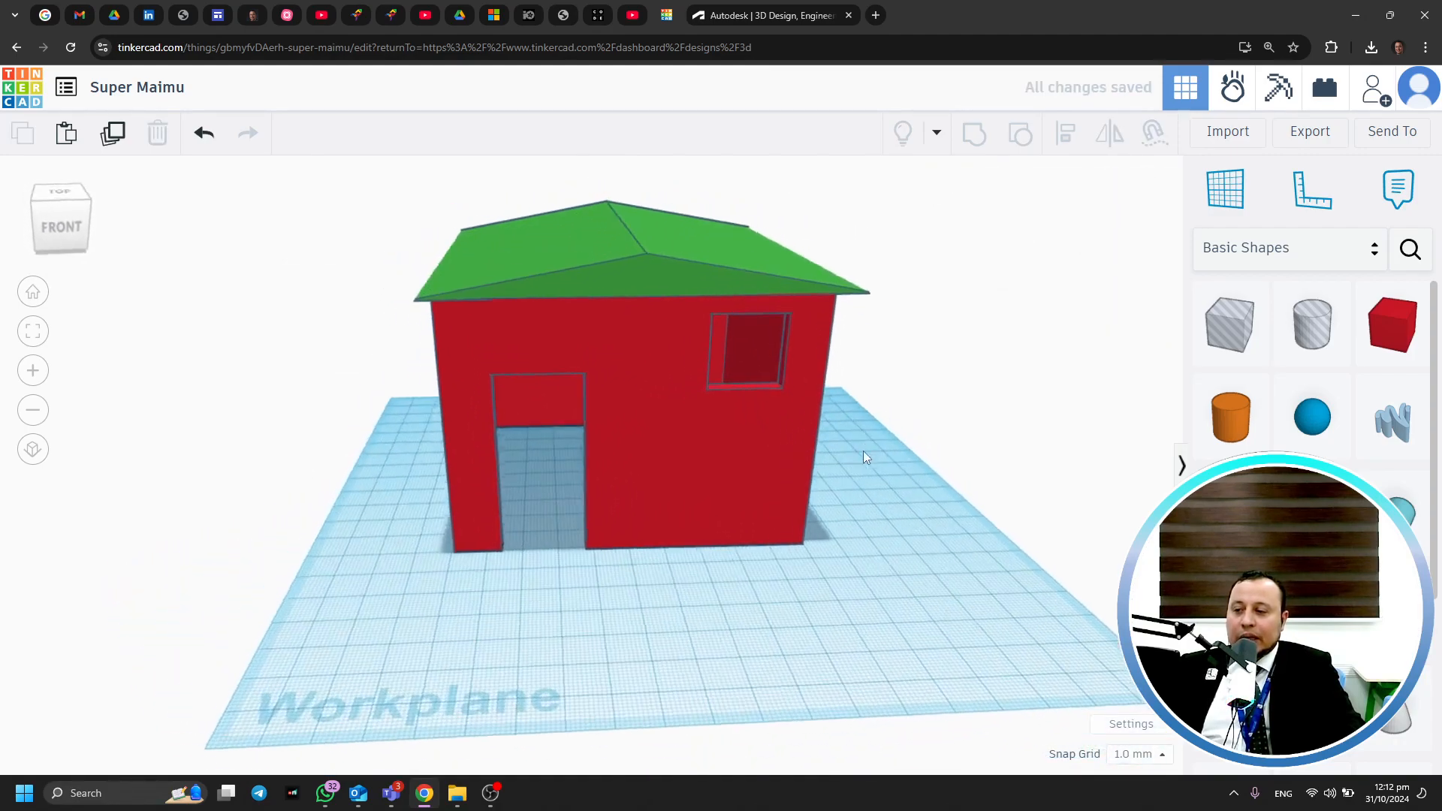
Resize the roof from its other corners so that it overhangs the house walls
right_click_drag(235, 457, 494, 317)
right_click_drag(598, 490, 624, 483)
left_click(495, 485)
left_click_drag(460, 462, 432, 496)
left_click(264, 530)
right_click_drag(264, 531, 423, 372)
left_click(396, 394)
left_click_drag(417, 366, 447, 340)
left_click(967, 563)
Increase the height of the roof's peak slightly
right_click_drag(967, 564, 613, 304)
left_click(633, 240)
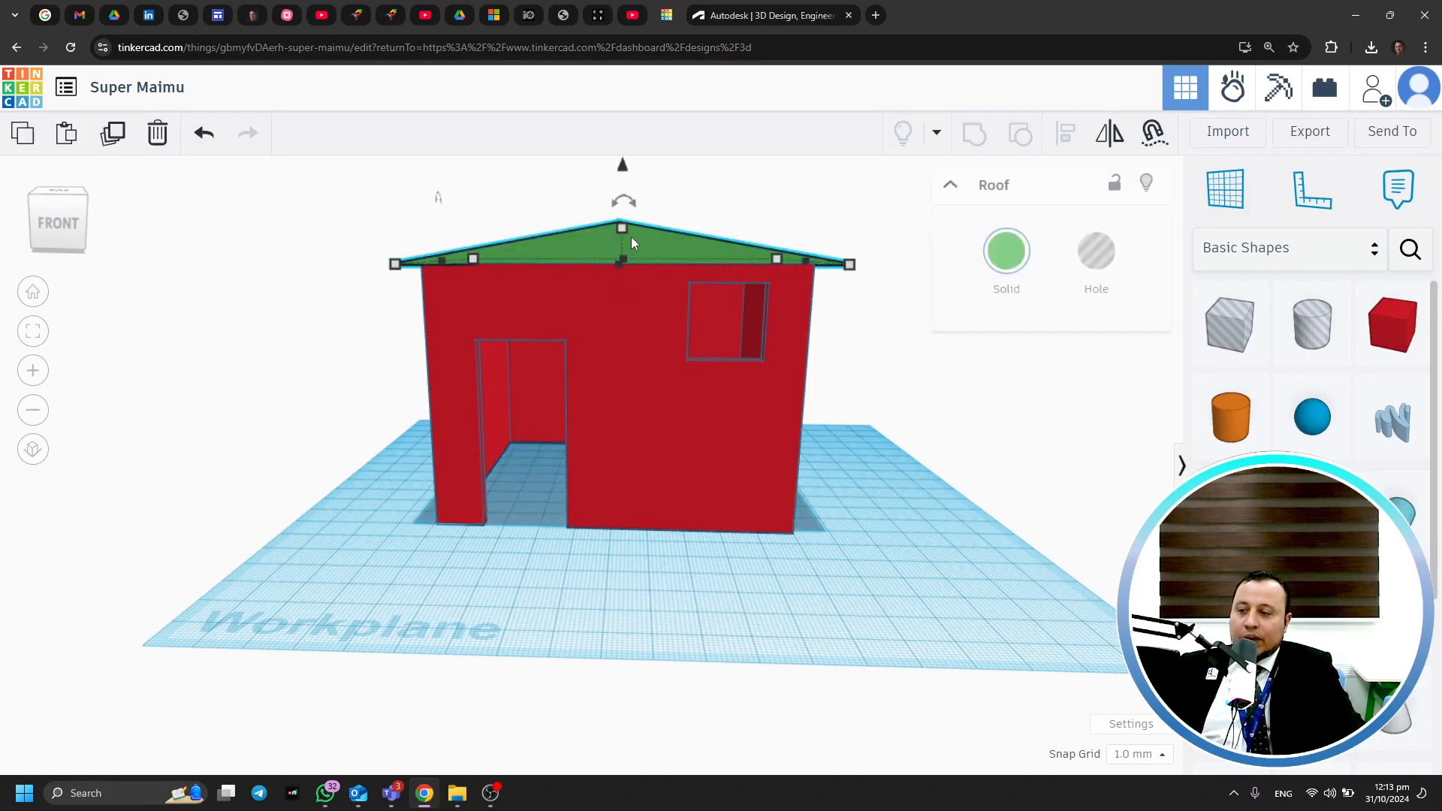
mouse_move(624, 225)
left_mouse_down()
mouse_move(624, 192)
mouse_move(624, 209)
left_mouse_up()
left_click(879, 416)
right_click_drag(879, 415, 926, 667)
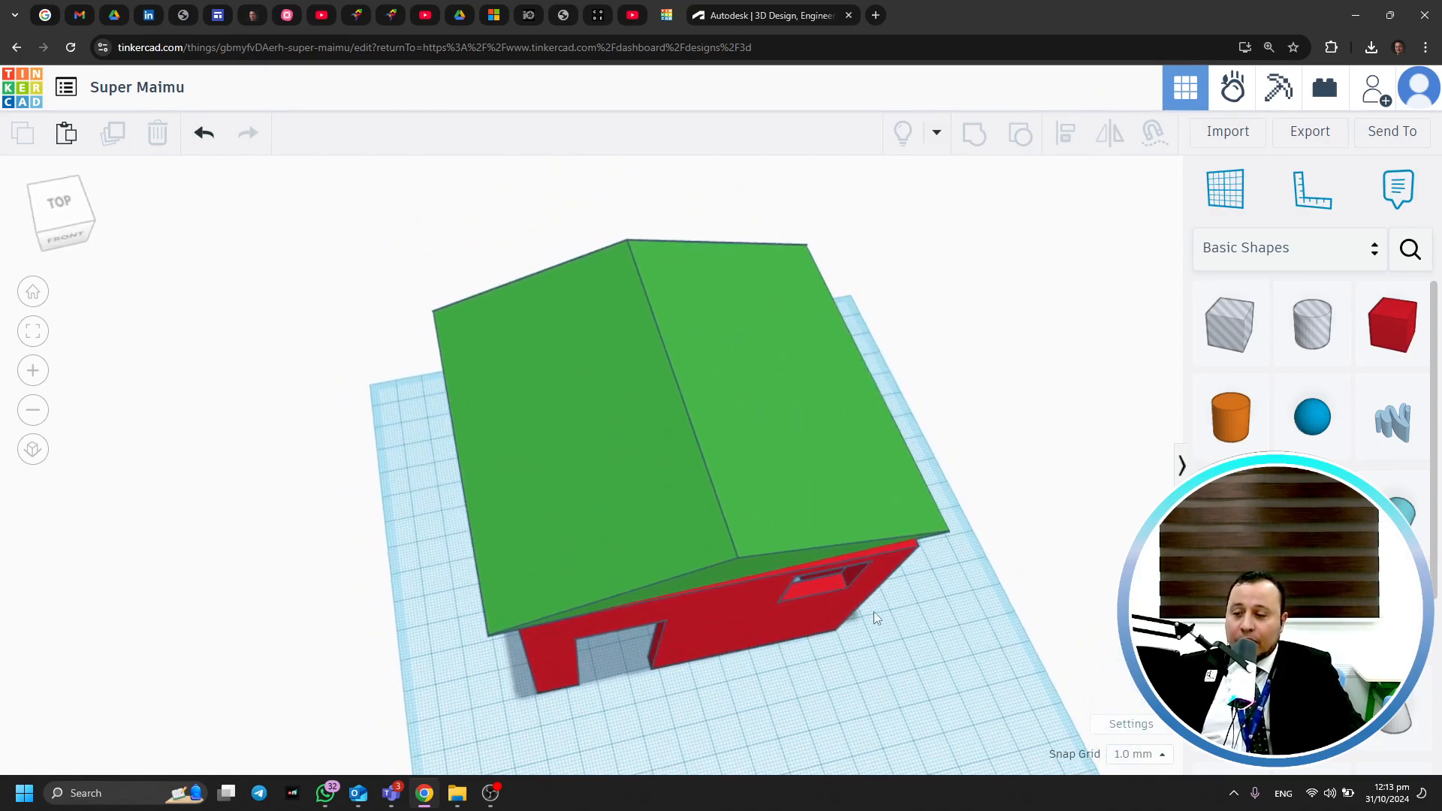
Rotate the roof by -1° about its vertical axis on top of the house
left_click(774, 620)
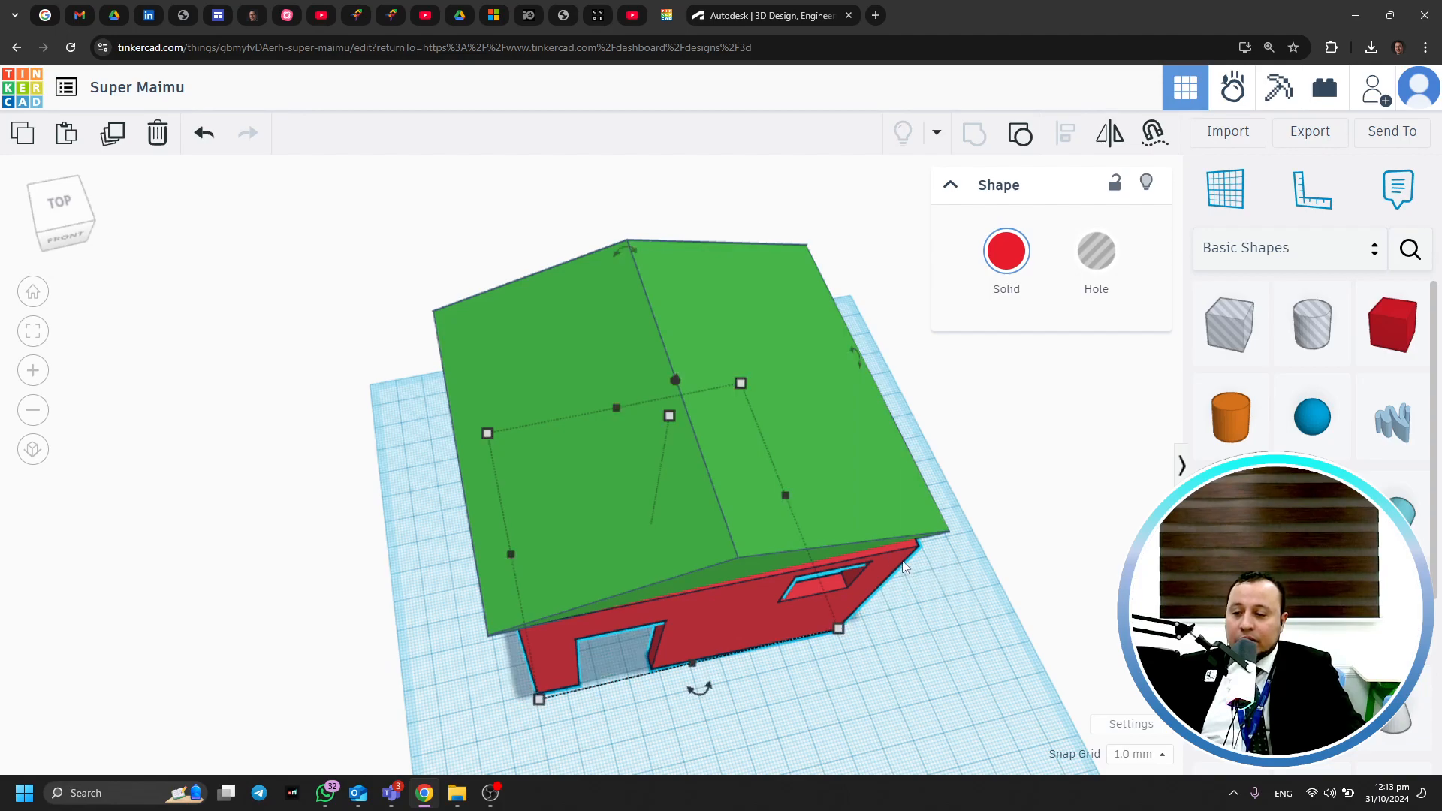
right_click_drag(912, 569, 652, 596)
left_click(949, 620)
left_click(526, 551)
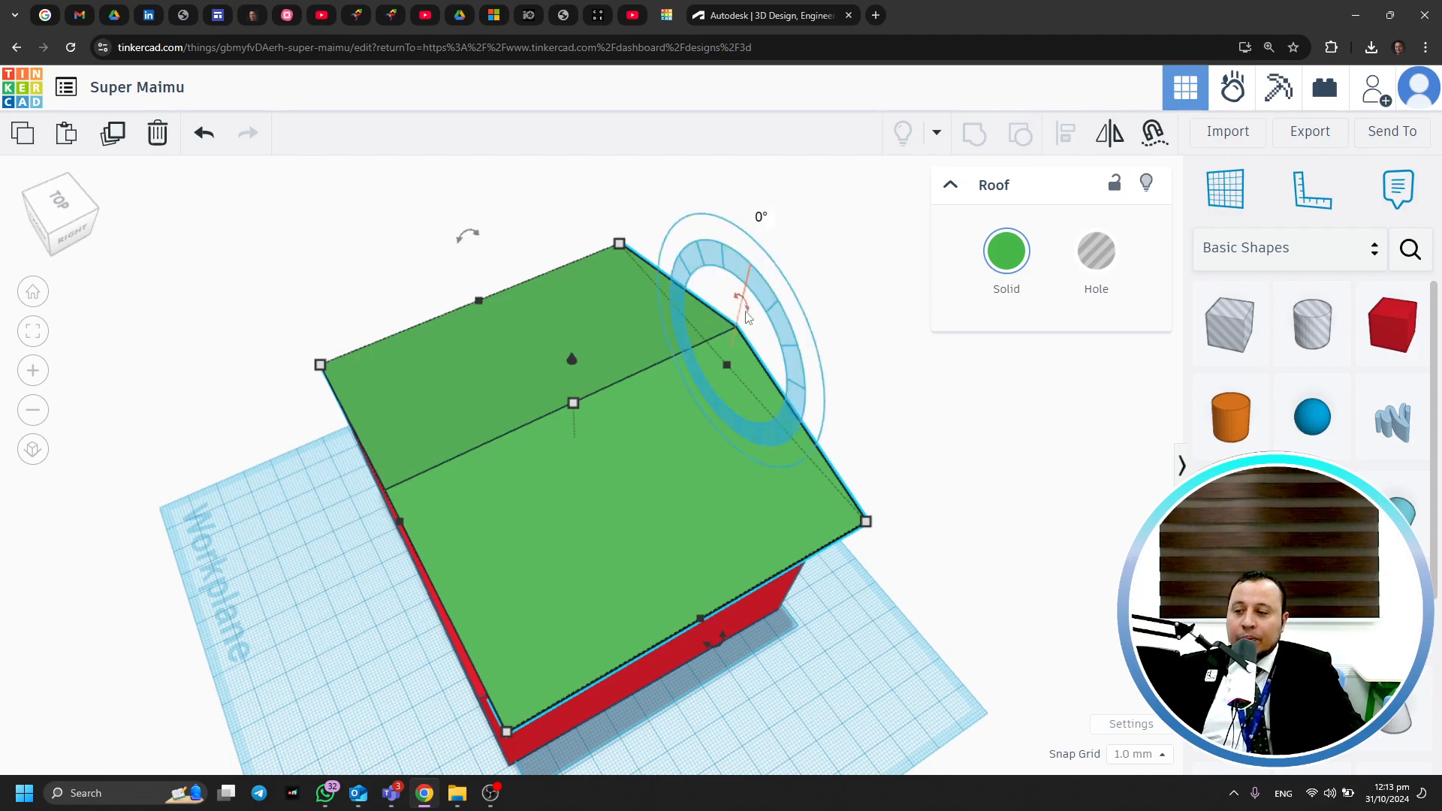
mouse_move(474, 242)
left_mouse_down()
mouse_move(495, 241)
mouse_move(481, 249)
left_mouse_up()
left_click_drag(718, 637, 767, 712)
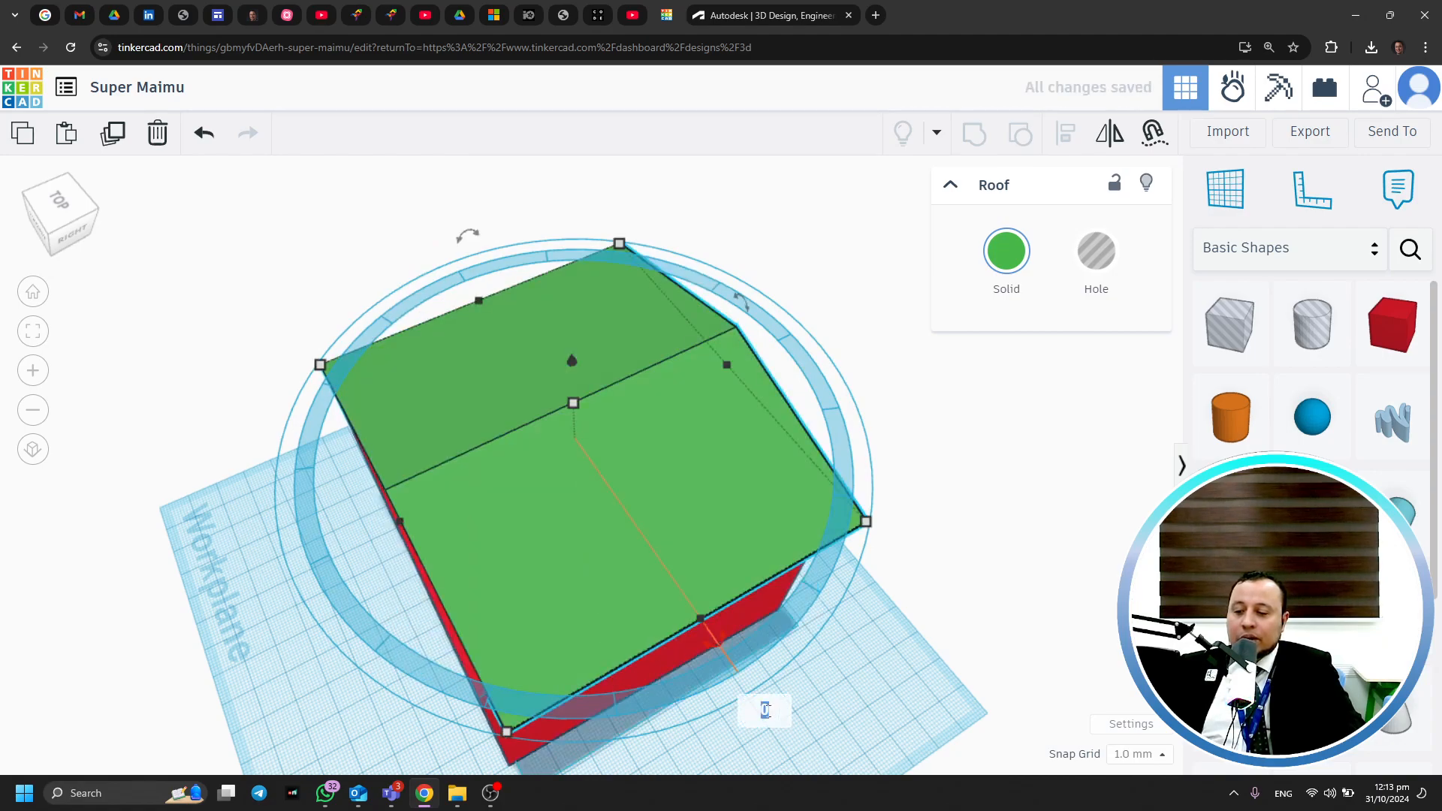
type("-1")
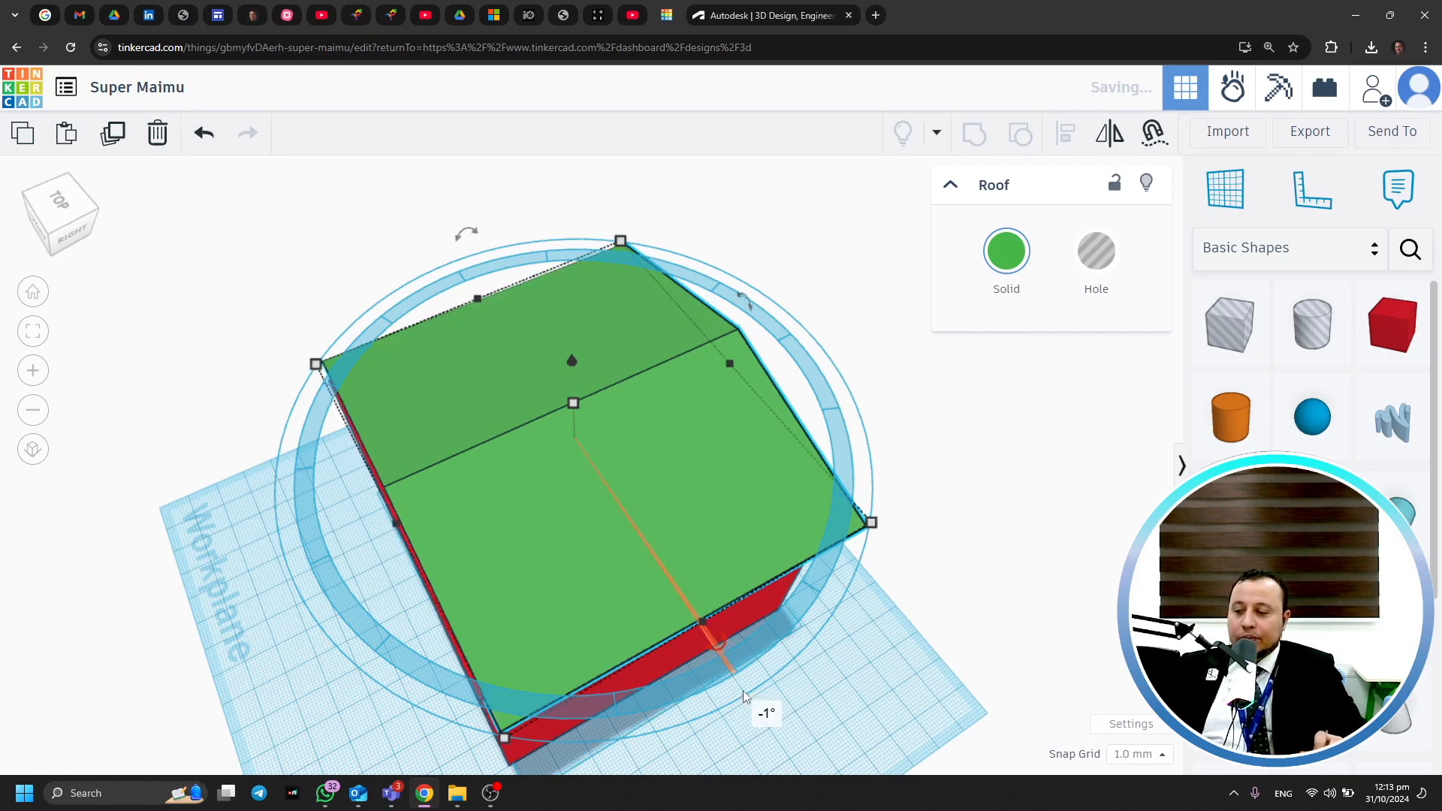
key("Return")
left_click(982, 651)
Examine the house and the fit of its roof over the walls from the front, from below and from the corner
right_click_drag(982, 651, 833, 317)
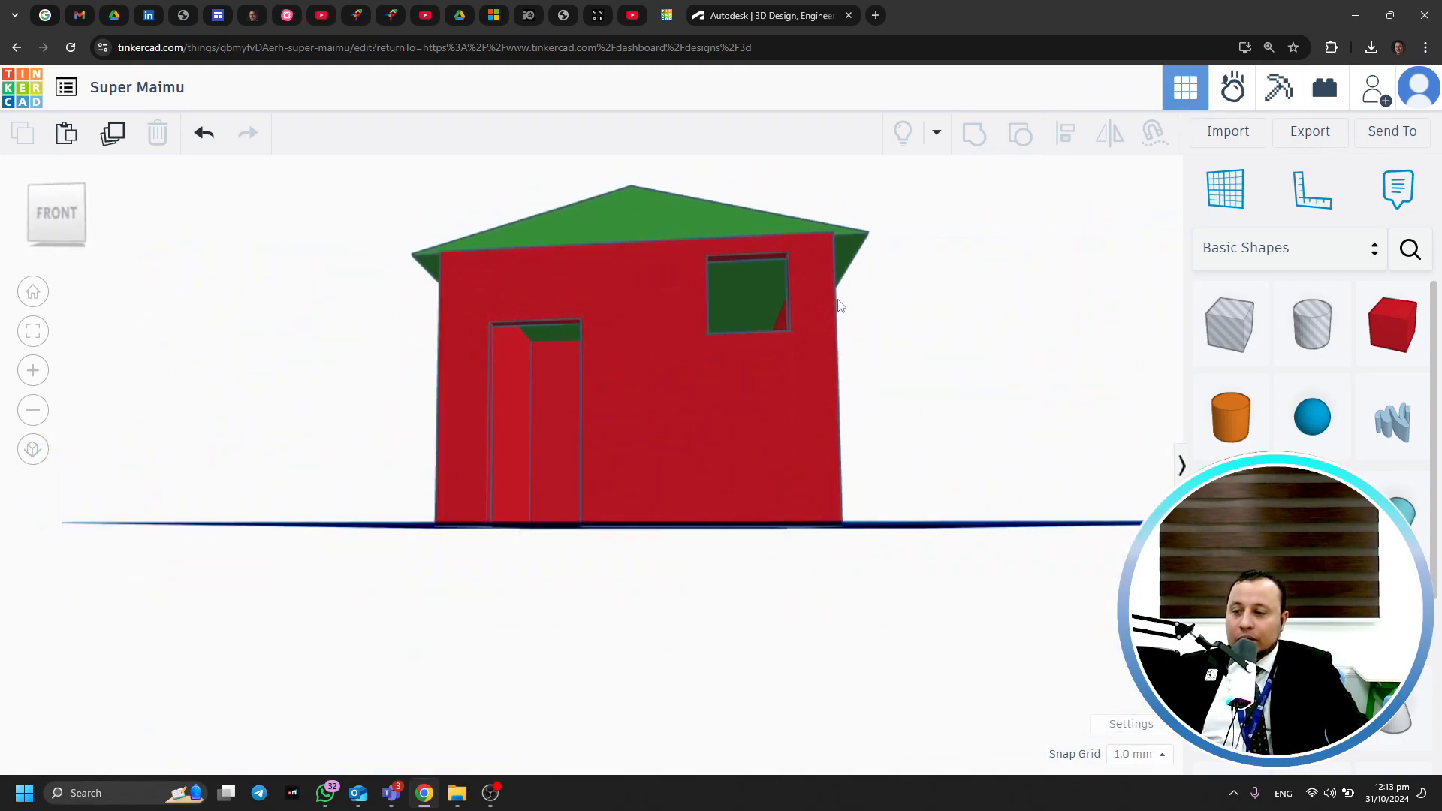
right_click_drag(856, 263, 854, 277)
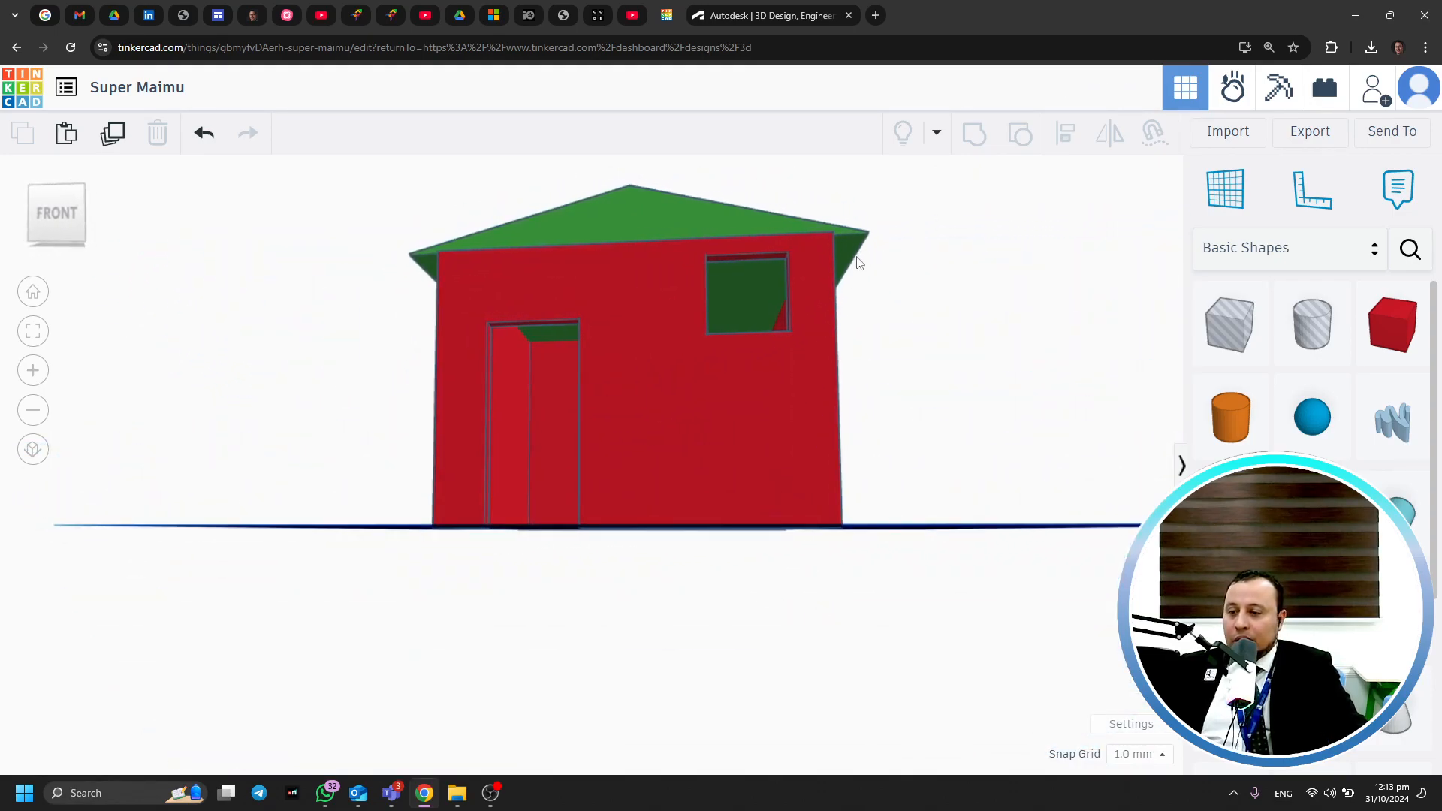
scroll(845, 233, "down", 2)
scroll(844, 236, "up", 7)
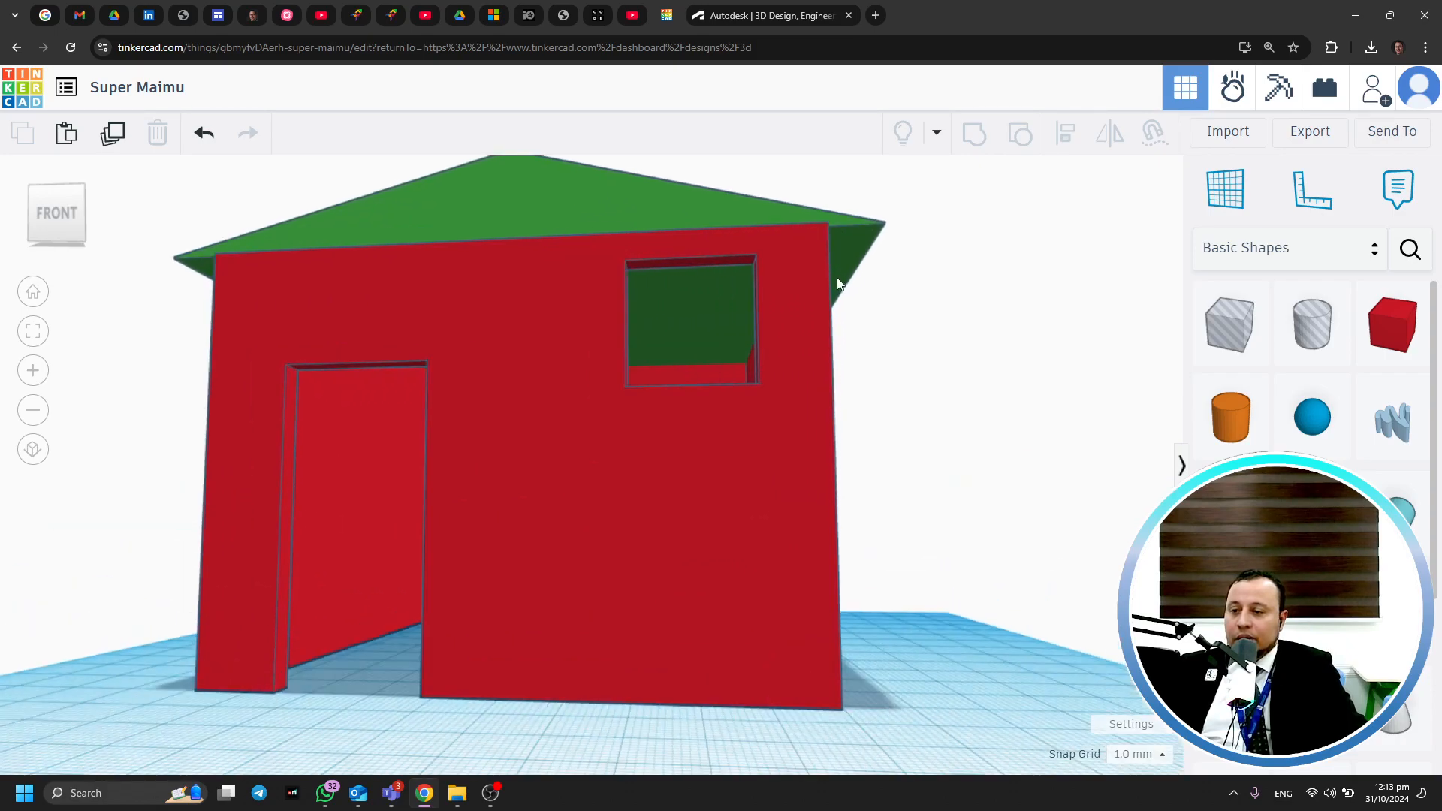
right_click_drag(837, 278, 773, 462)
scroll(831, 435, "down", 3)
right_click_drag(912, 467, 946, 492)
Browse the Basic Shapes and Design Starters collections in the shape library
left_click(1293, 261)
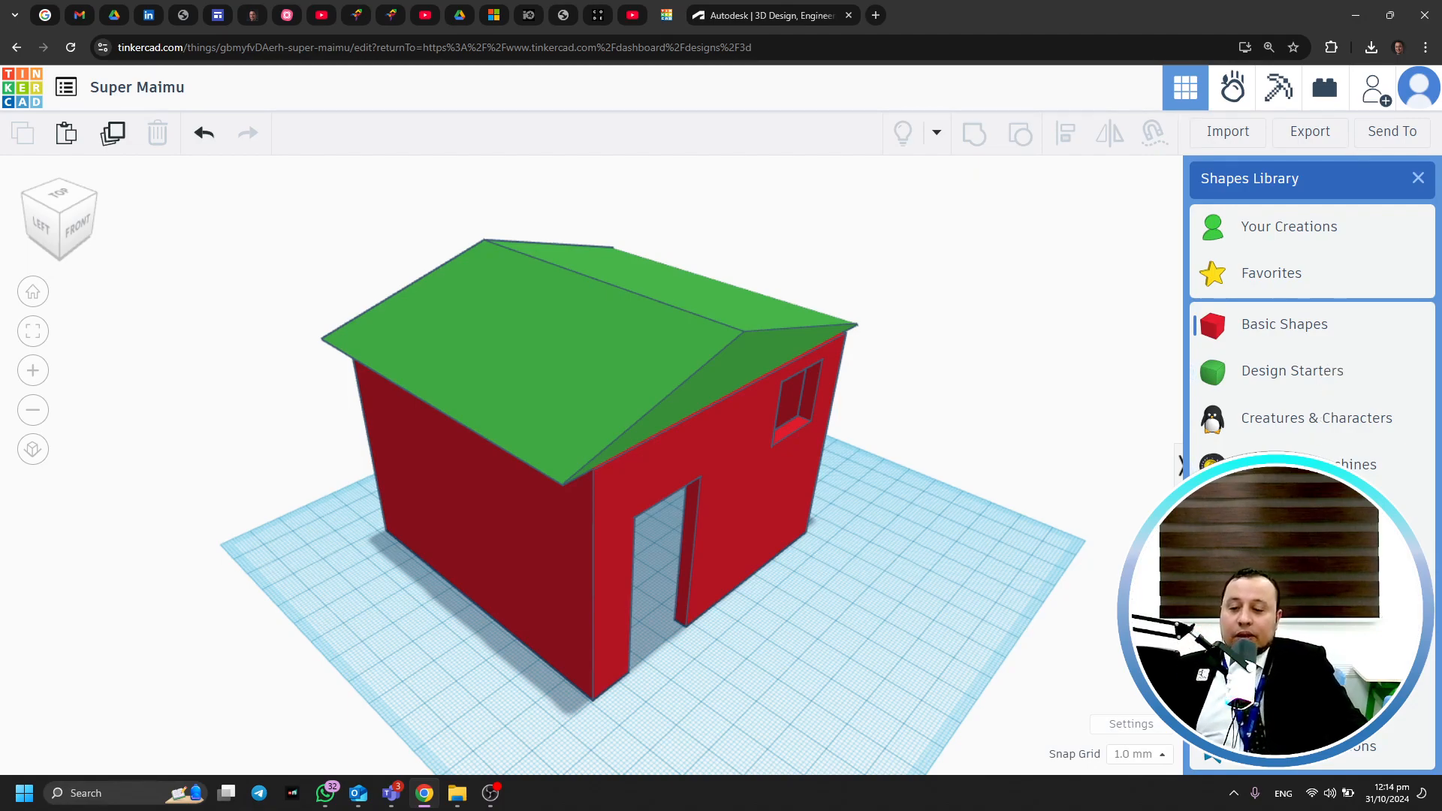
scroll(1313, 376, "down", 2)
scroll(1345, 415, "up", 2)
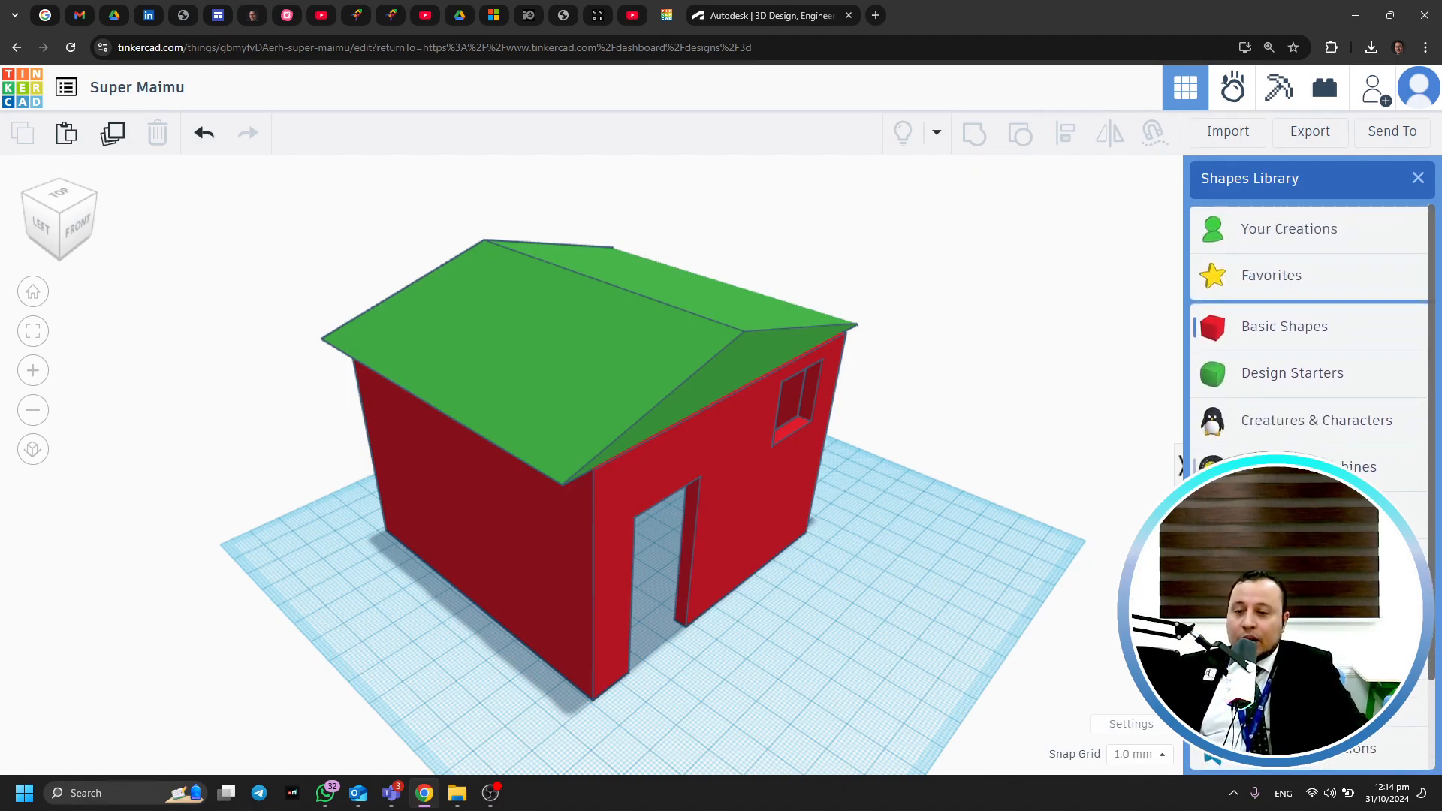
left_click(1285, 329)
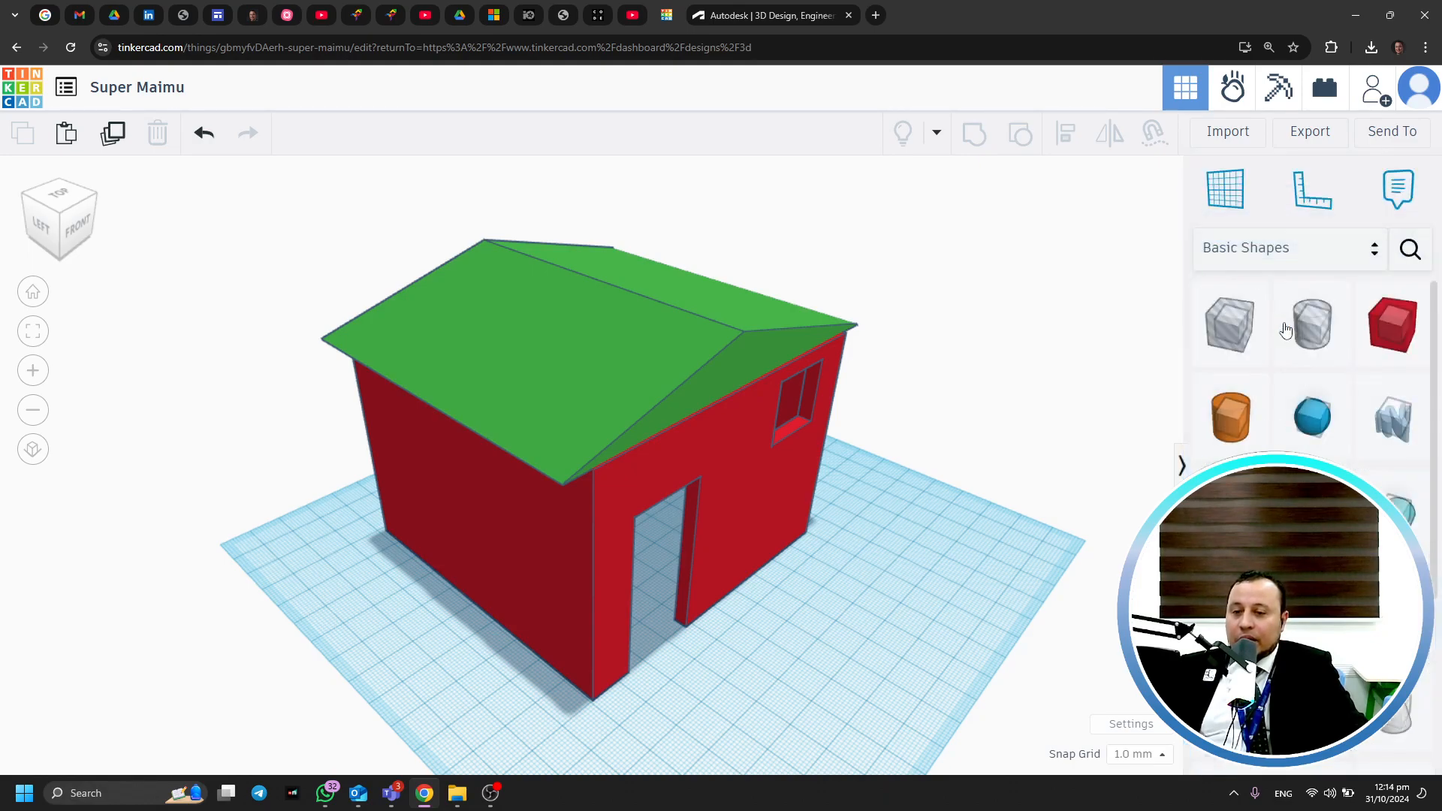
left_click(1273, 251)
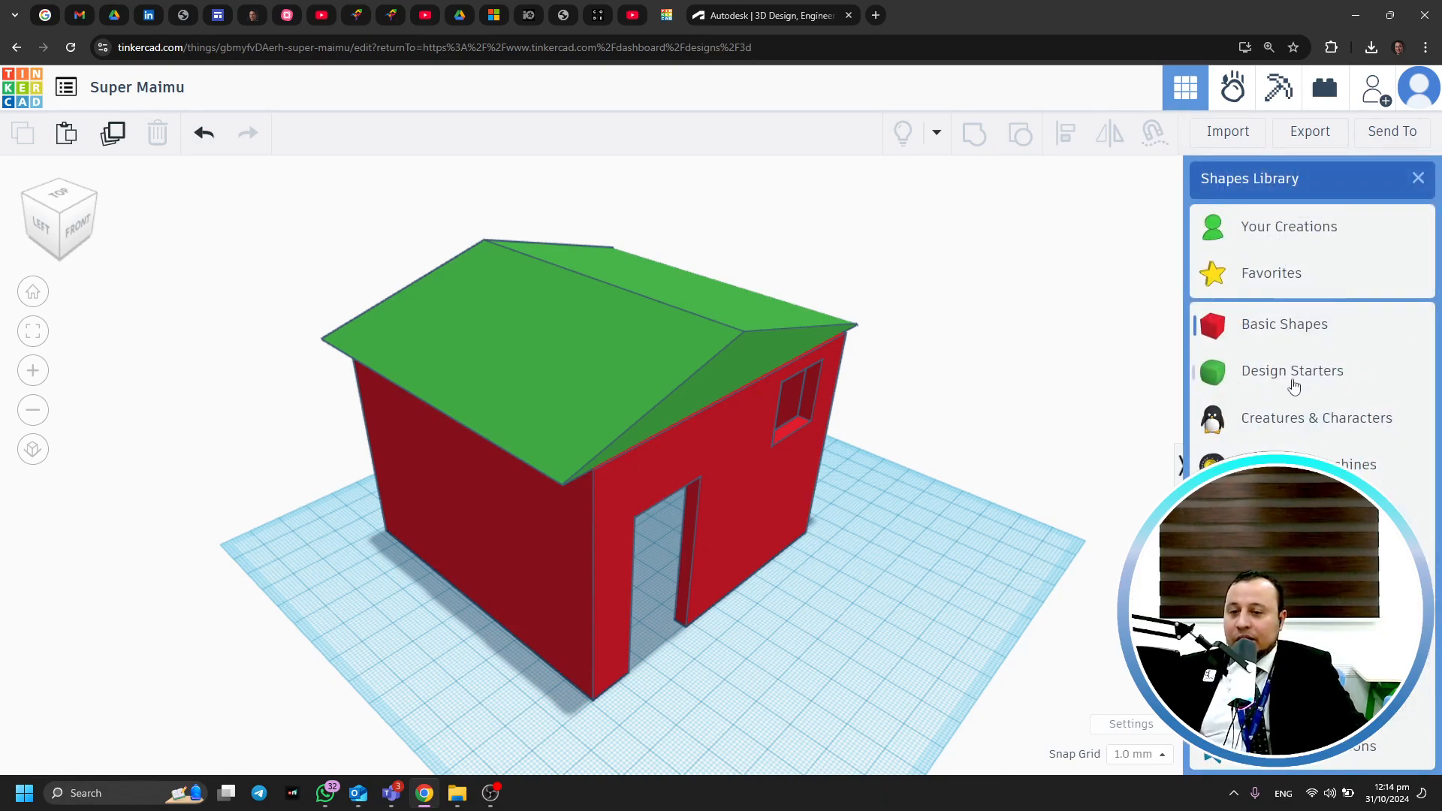
left_click(1294, 375)
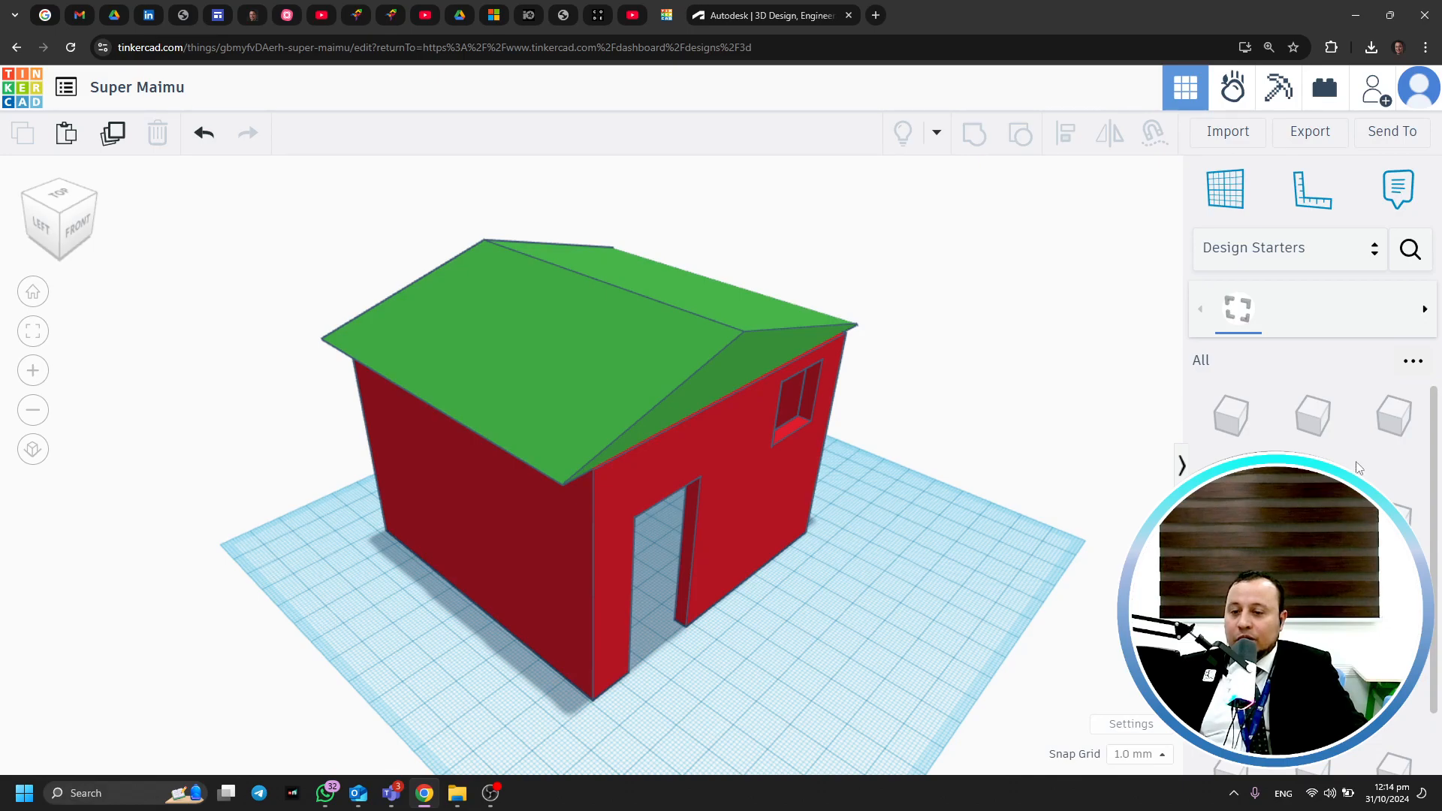
scroll(1430, 513, "down", 2)
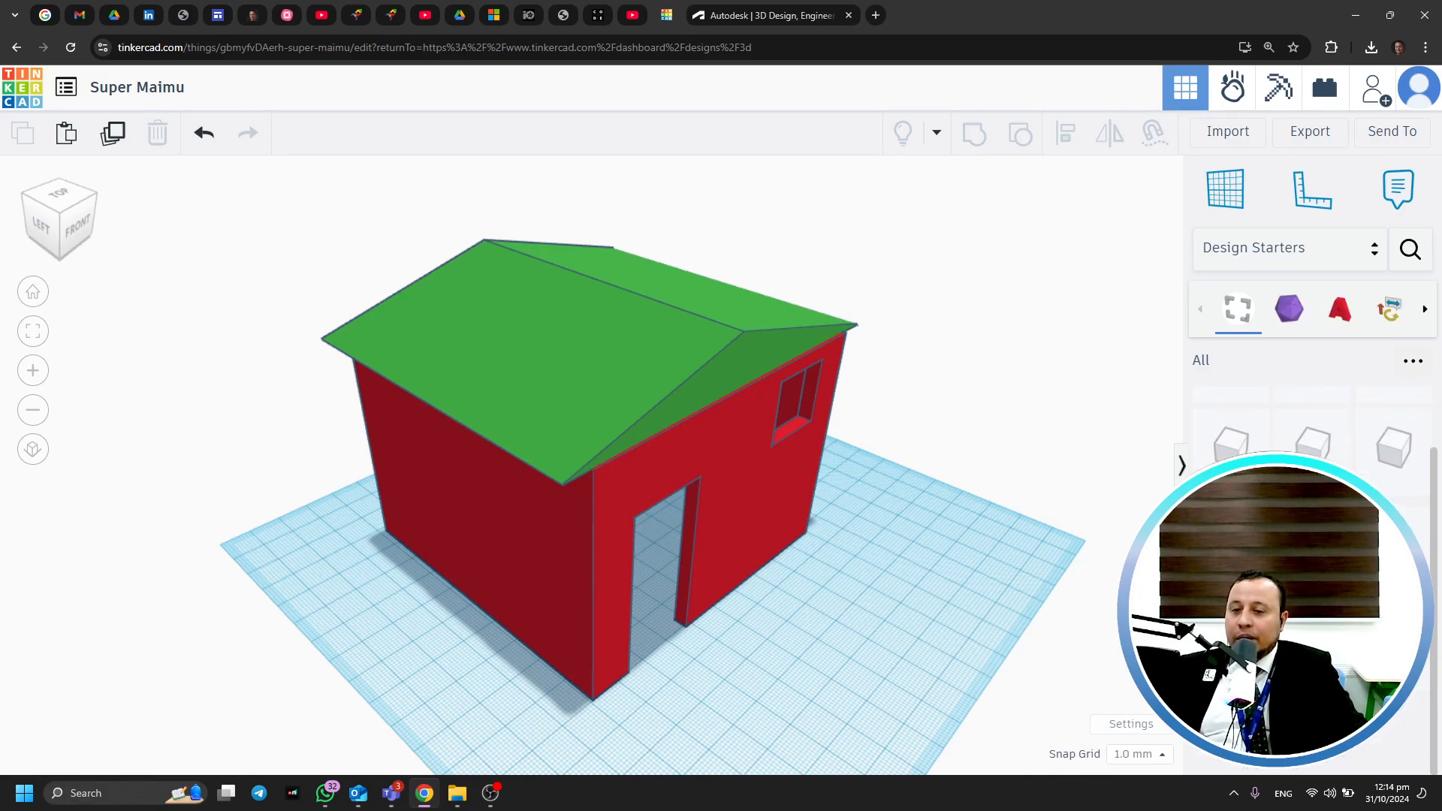
Place the standing figure with raised arms from Creatures & Characters on the workplane beside the front of the house
left_click(1271, 255)
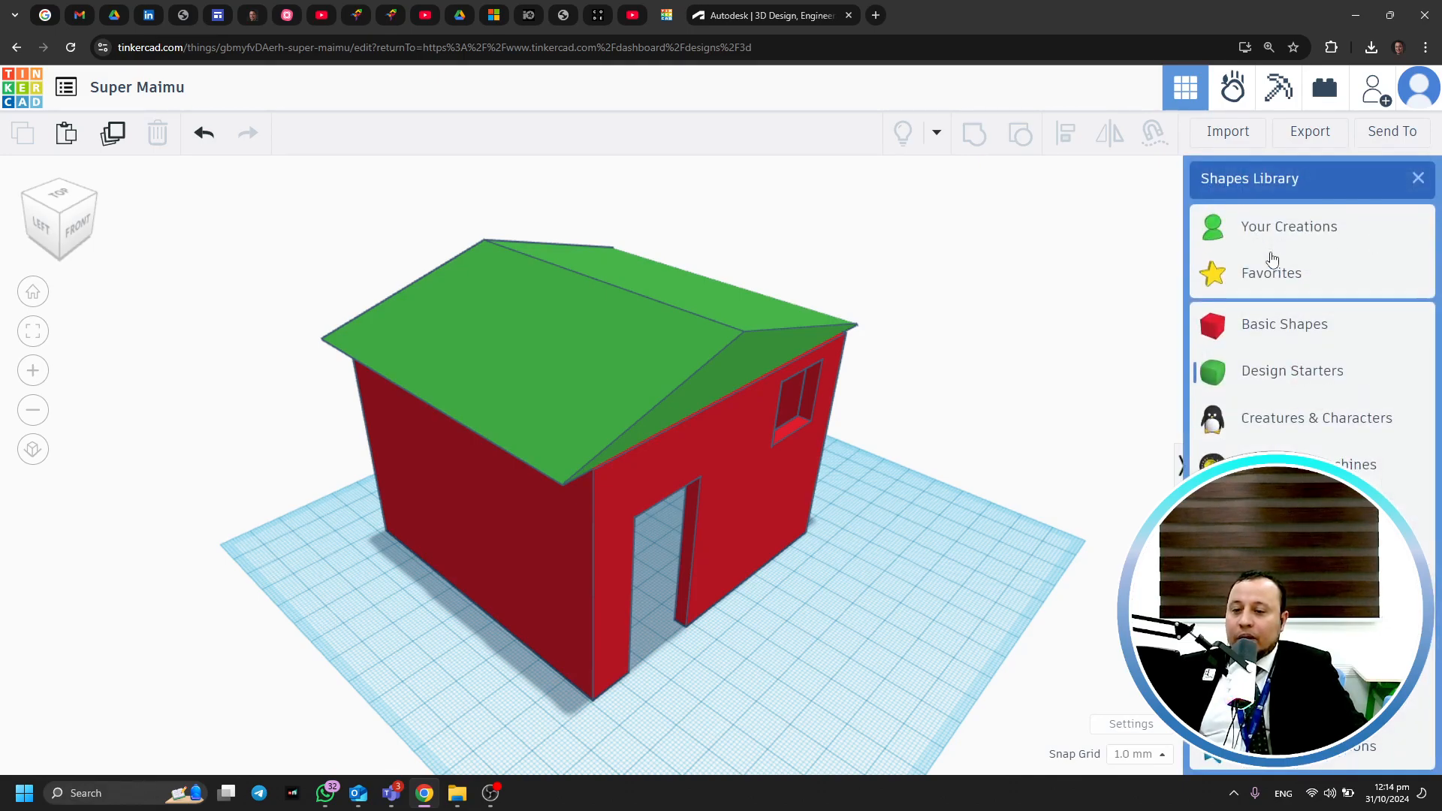
left_click(1294, 419)
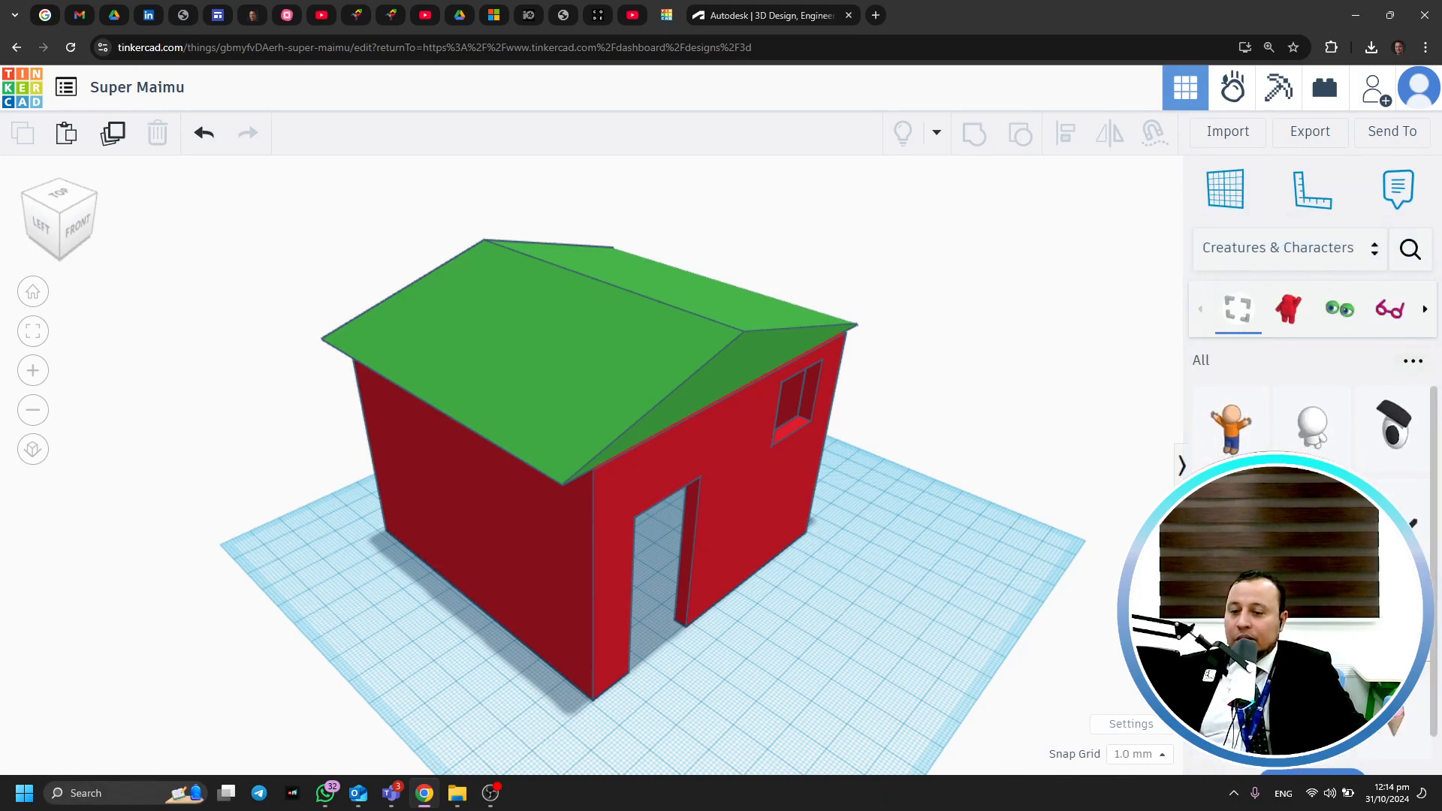
left_click(1233, 426)
left_click(917, 589)
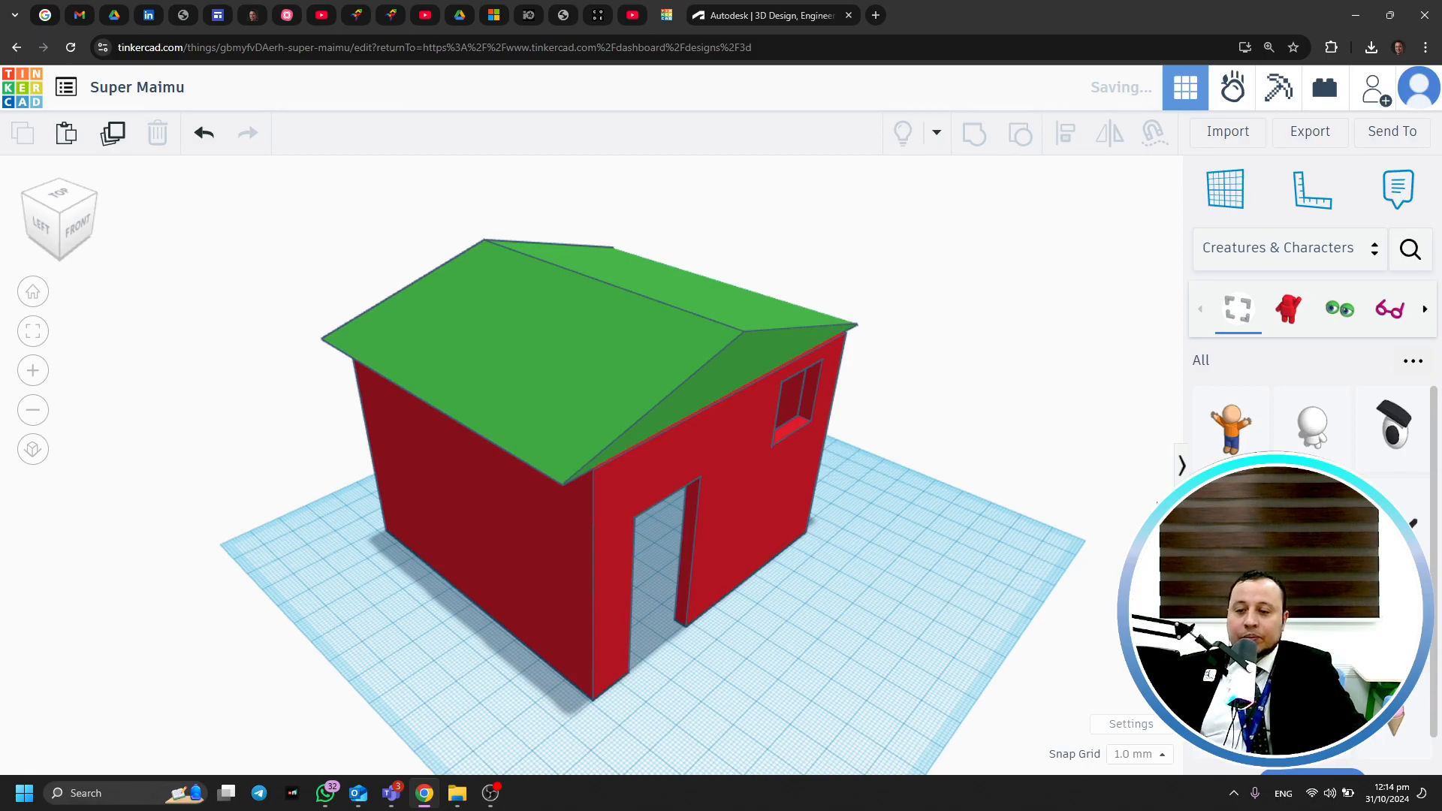
scroll(1404, 482, "down", 5)
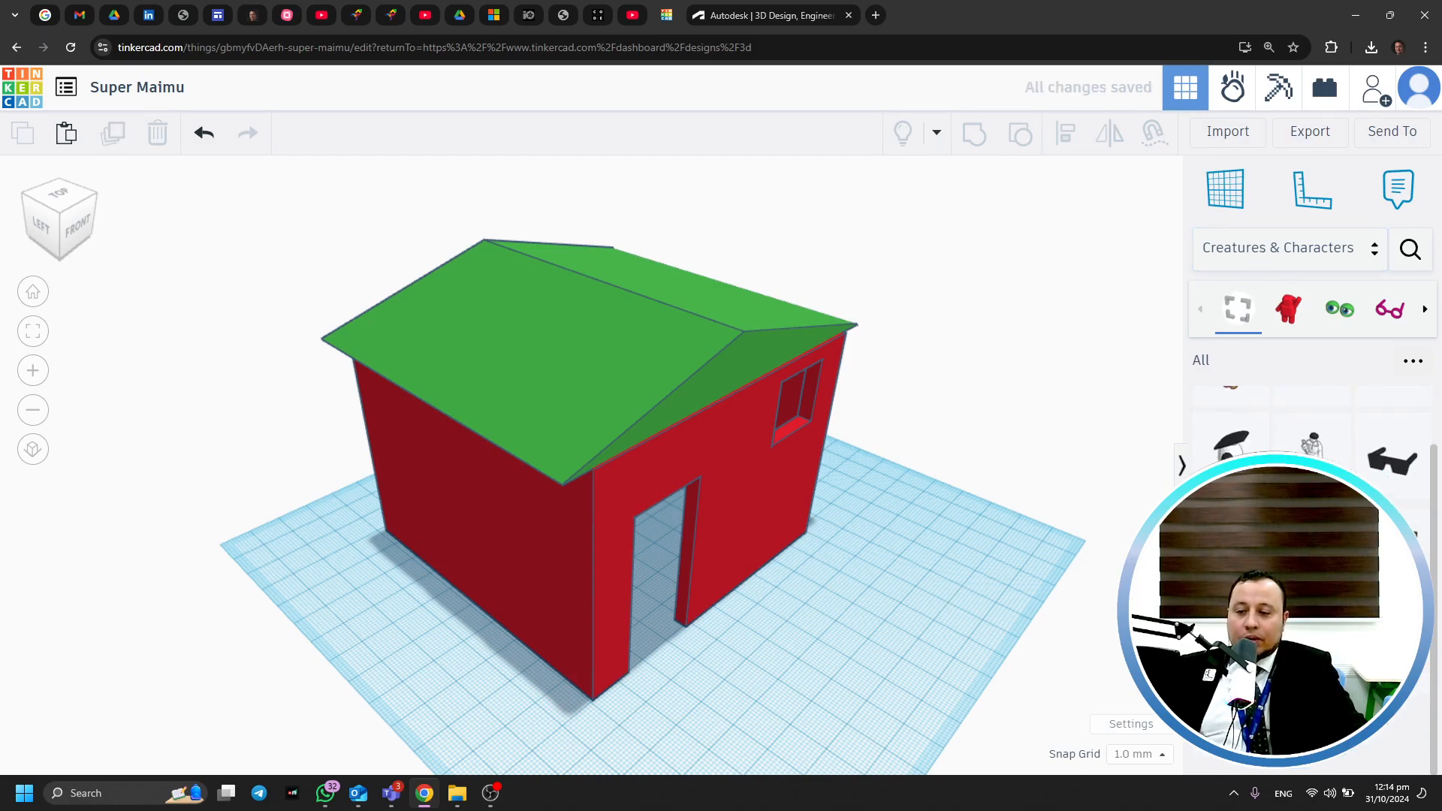
scroll(1285, 519, "up", 2)
scroll(1316, 450, "down", 2)
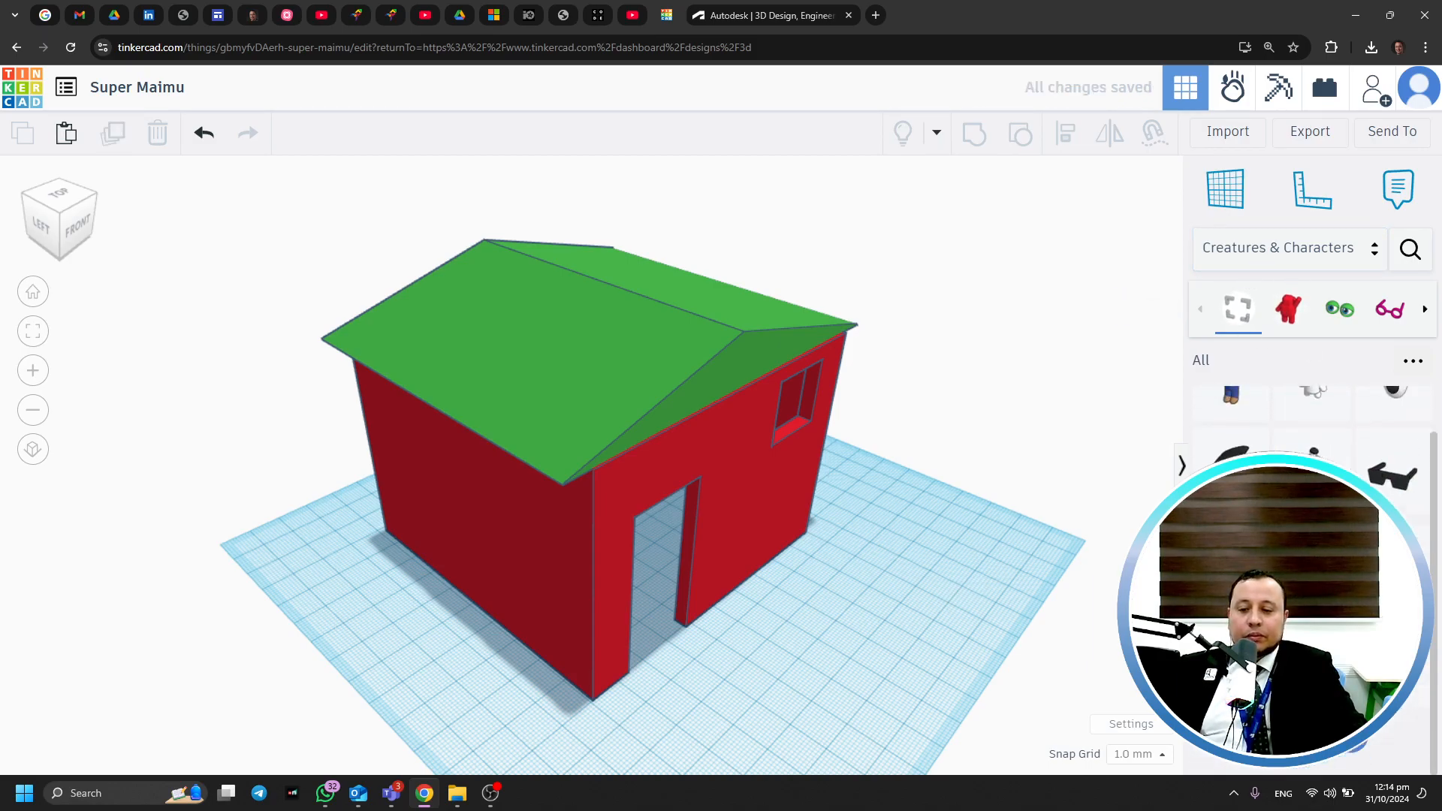
scroll(1311, 421, "down", 6)
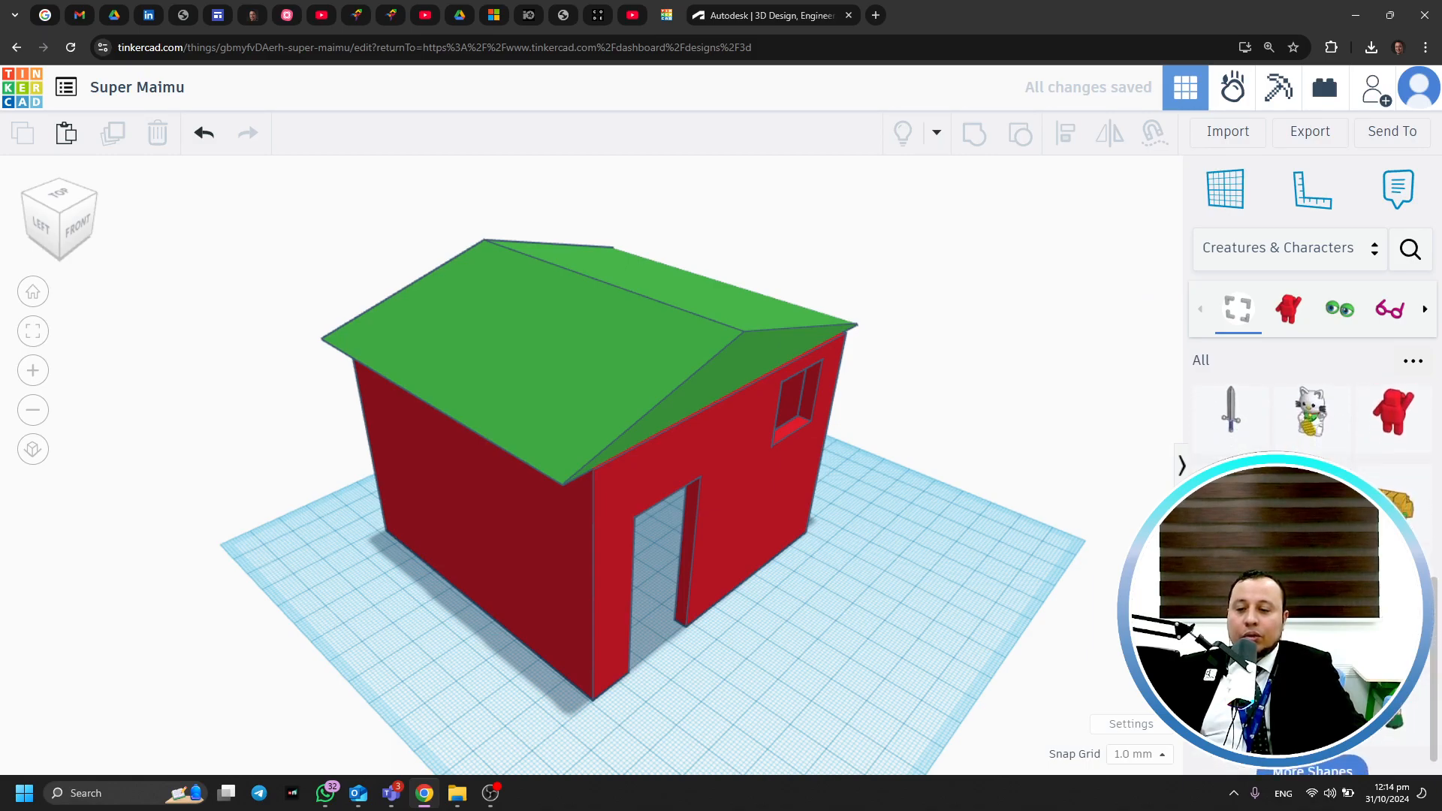
left_click(914, 589)
Try the rubber duckie from Creatures & Characters in front of the house, and undo its placement
scroll(1311, 480, "down", 4)
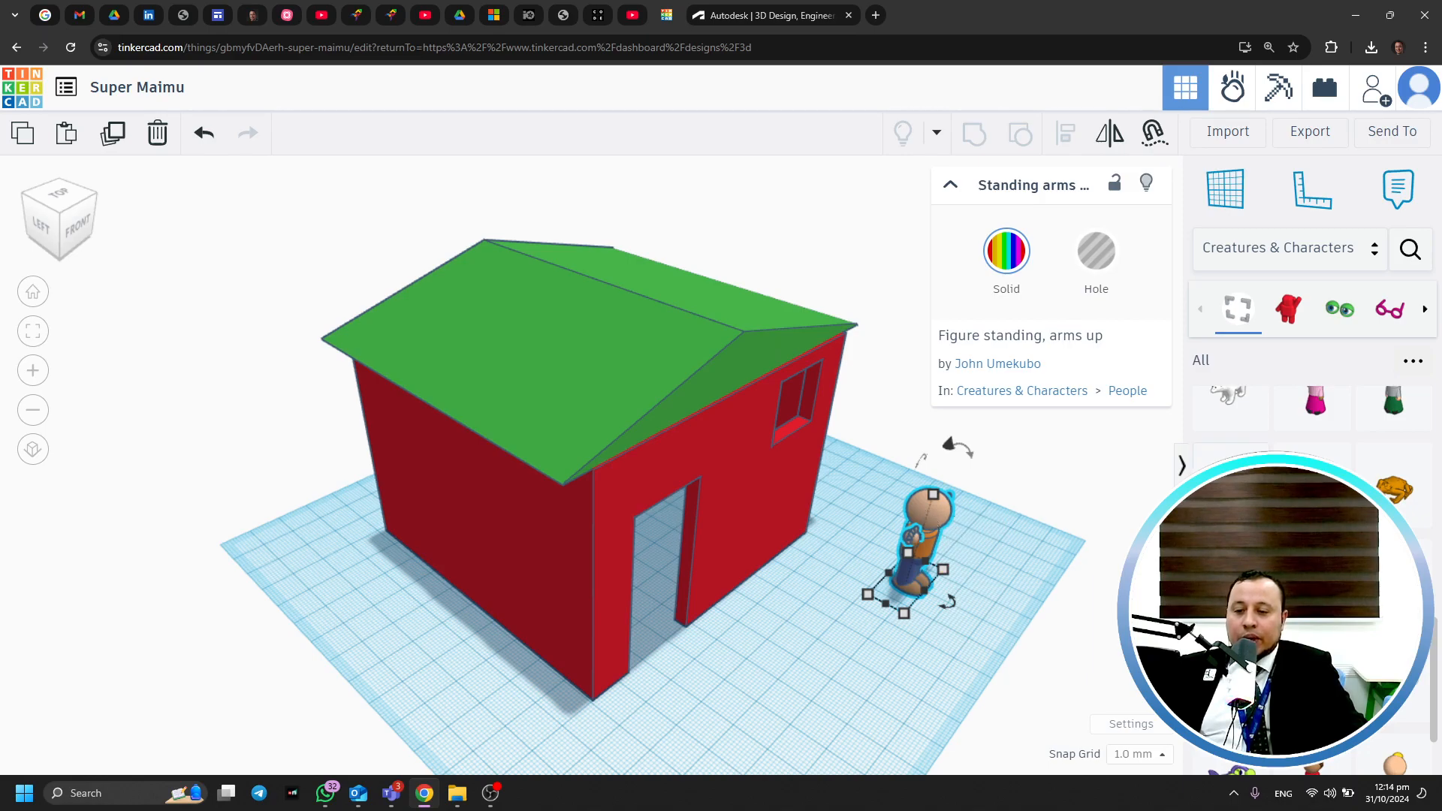
scroll(1312, 481, "down", 1)
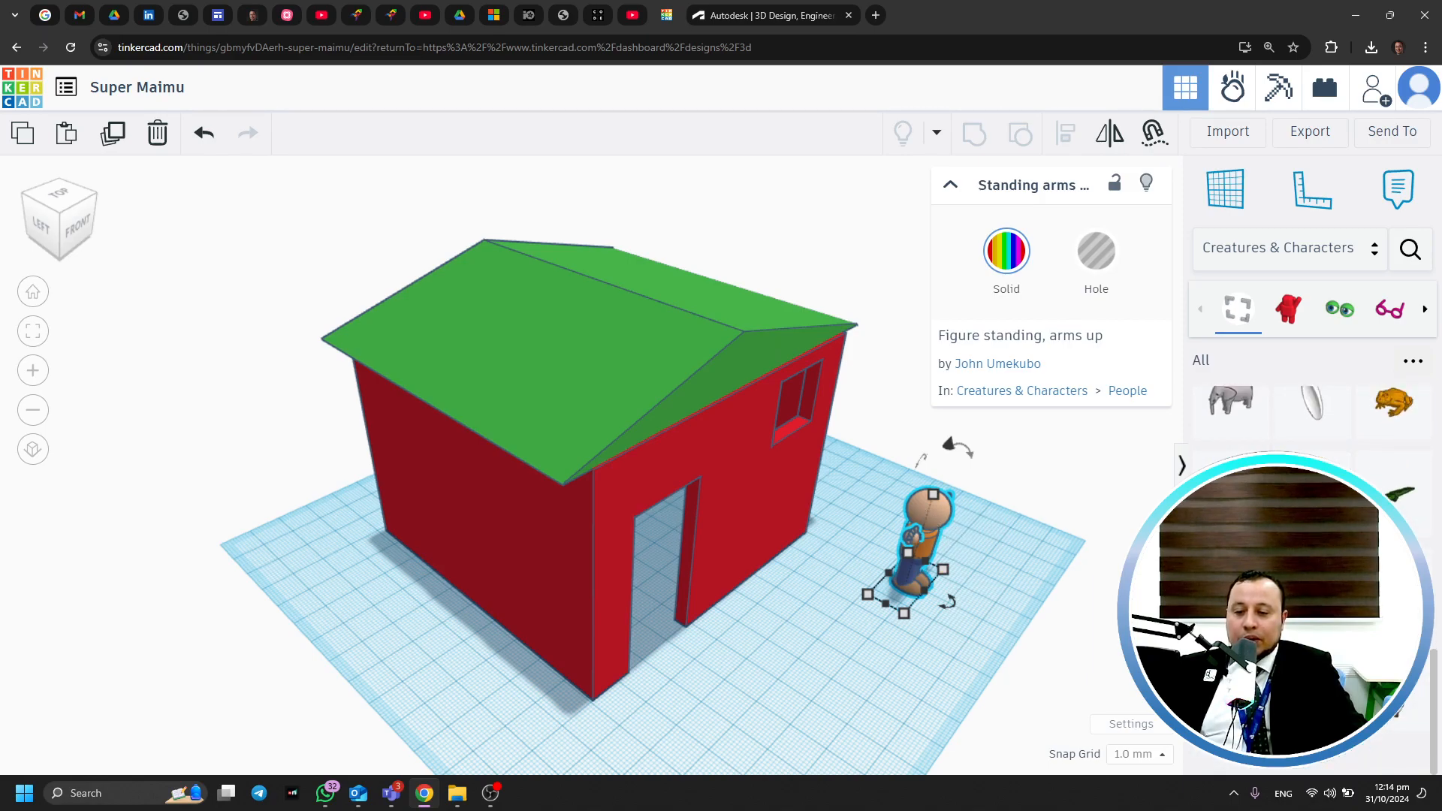
scroll(1311, 451, "down", 2)
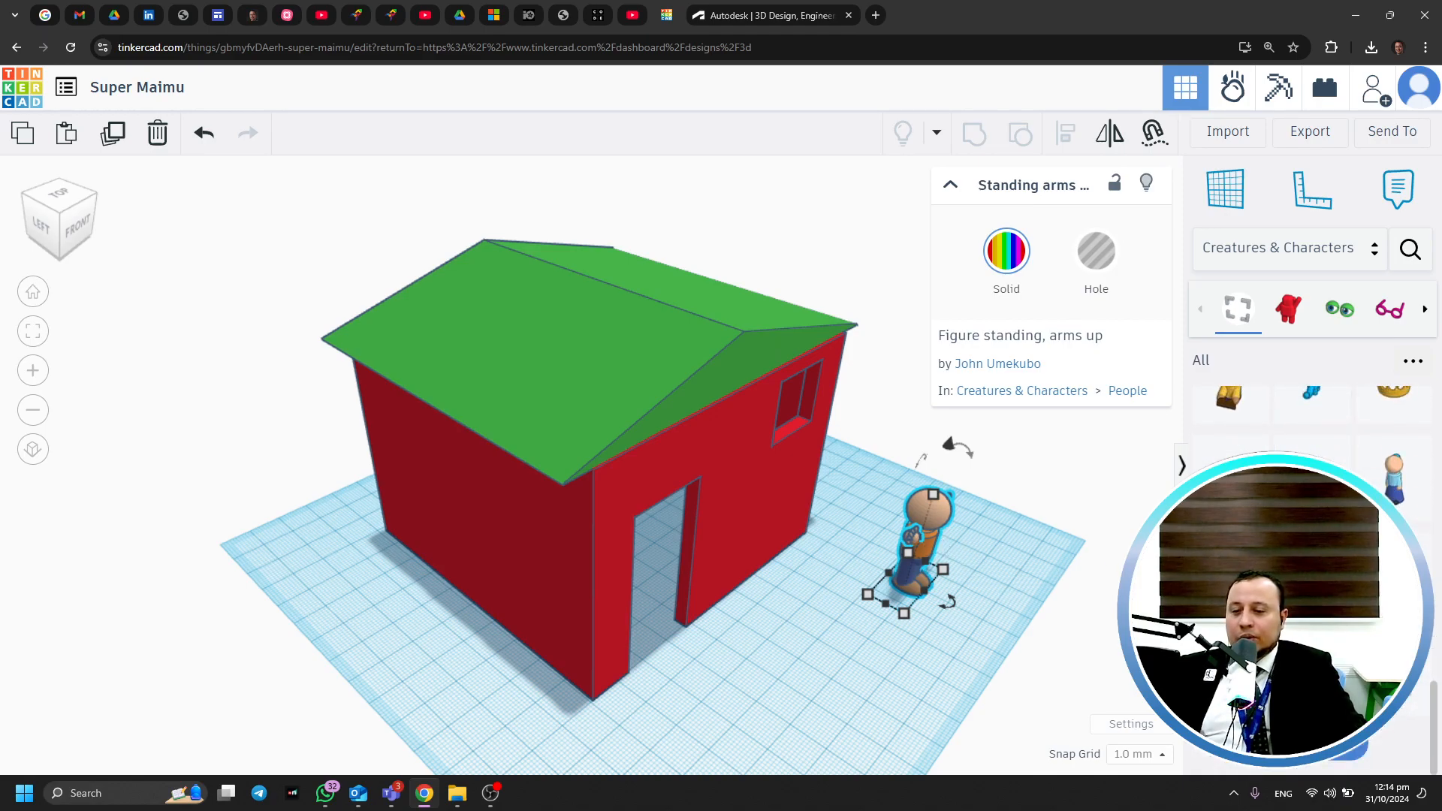
scroll(1311, 526, "down", 2)
left_click(793, 681)
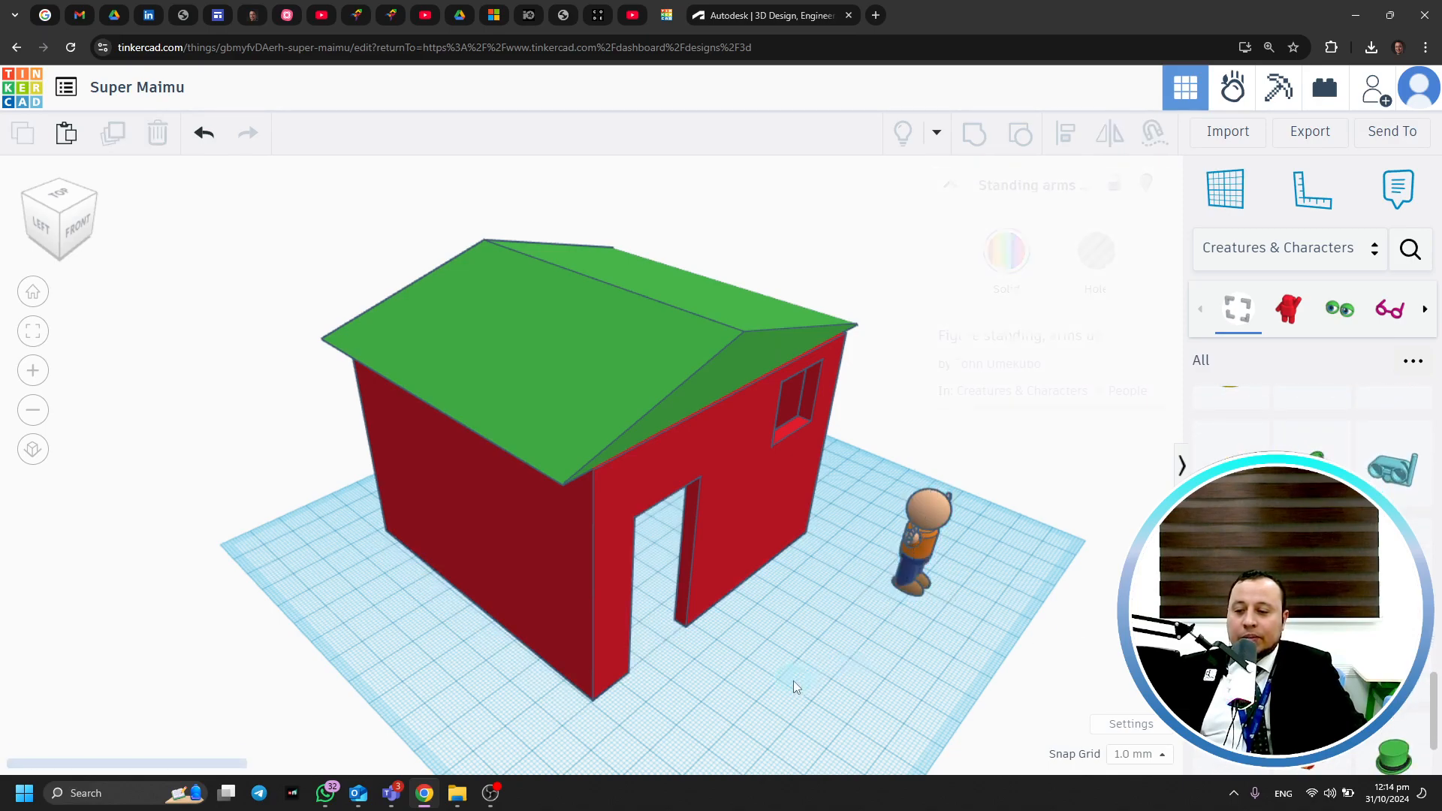
left_click(885, 678)
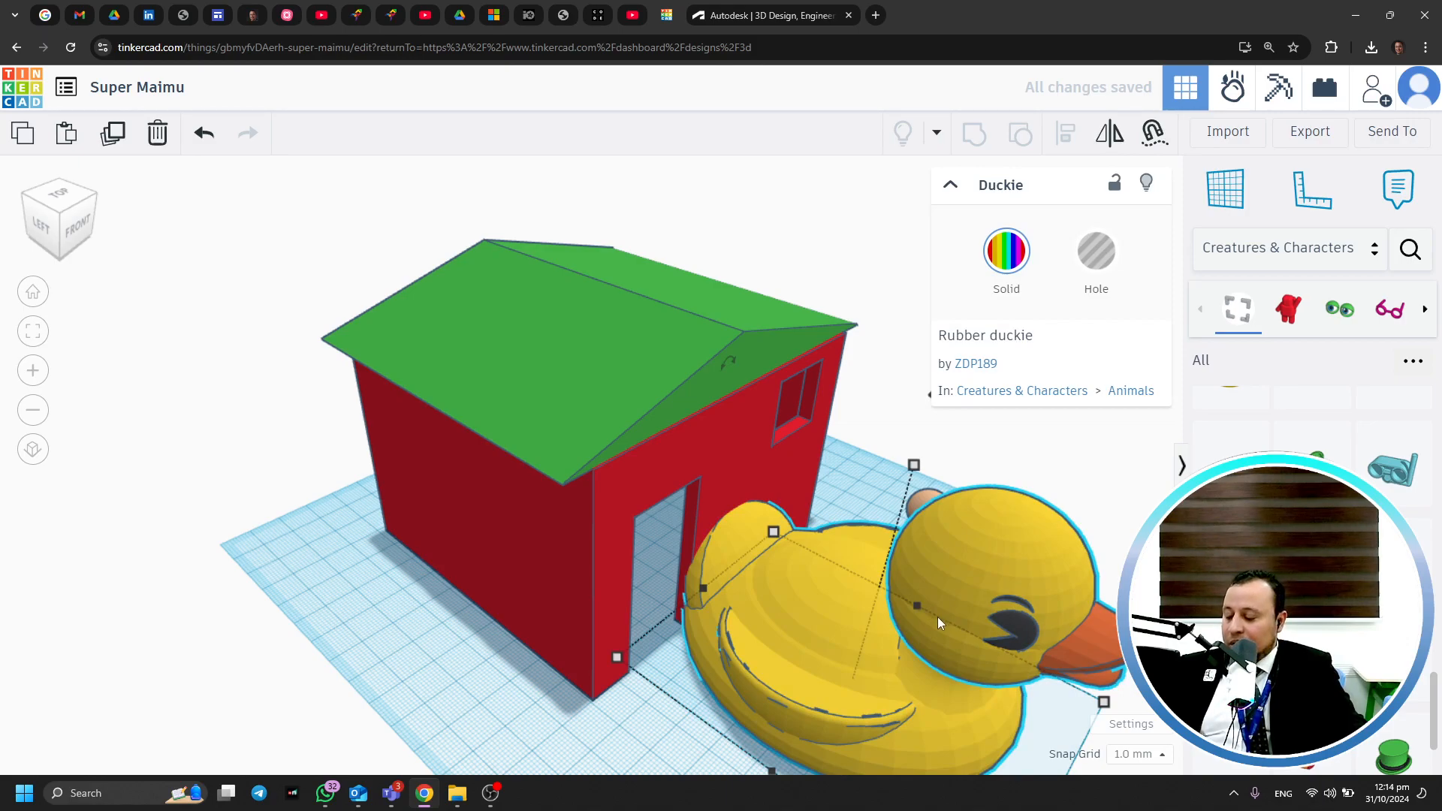
key("ctrl+z")
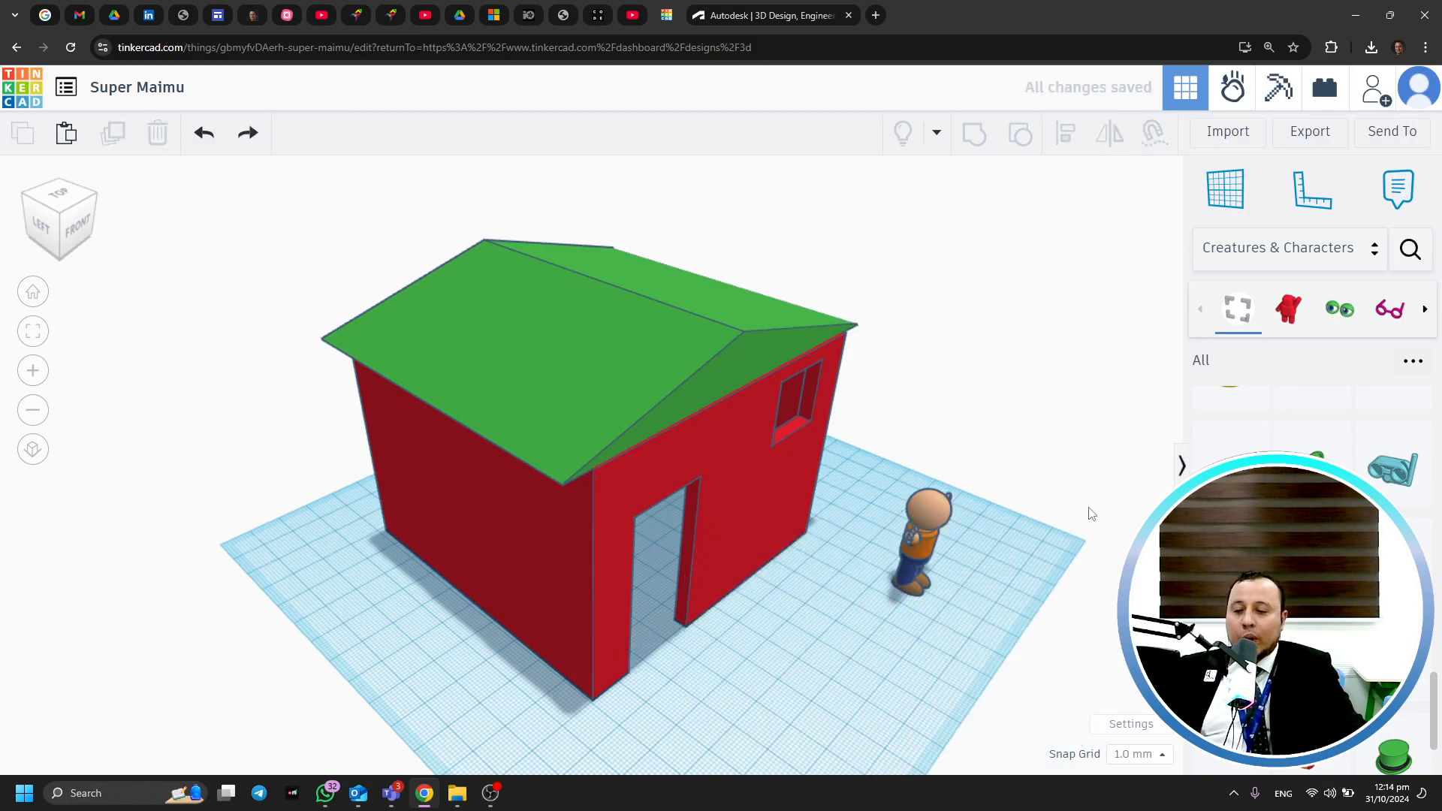
Add the closed Window 4 Pane shape from Structures & Scenery in front of the house
left_click(1322, 248)
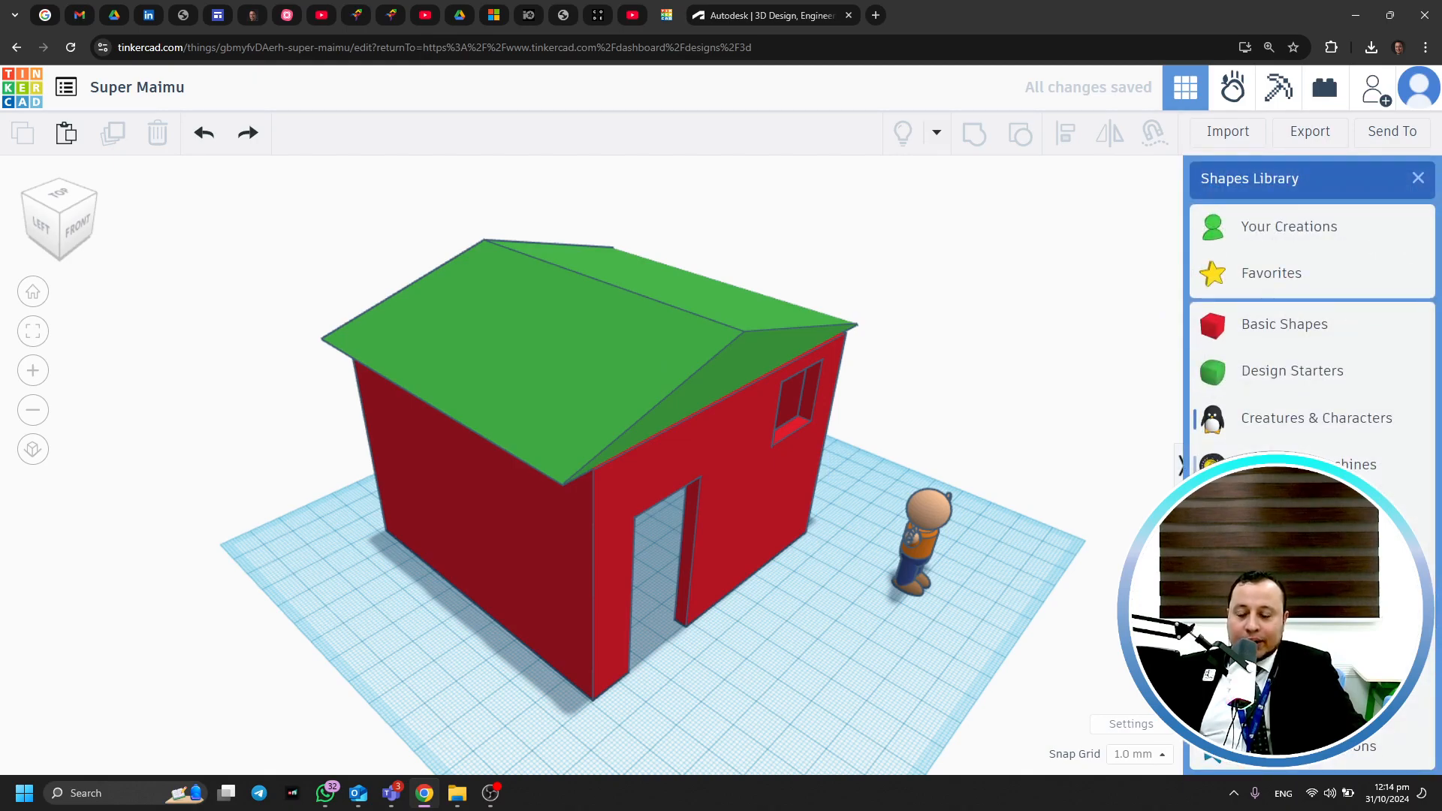
left_click(1277, 466)
left_click(1304, 252)
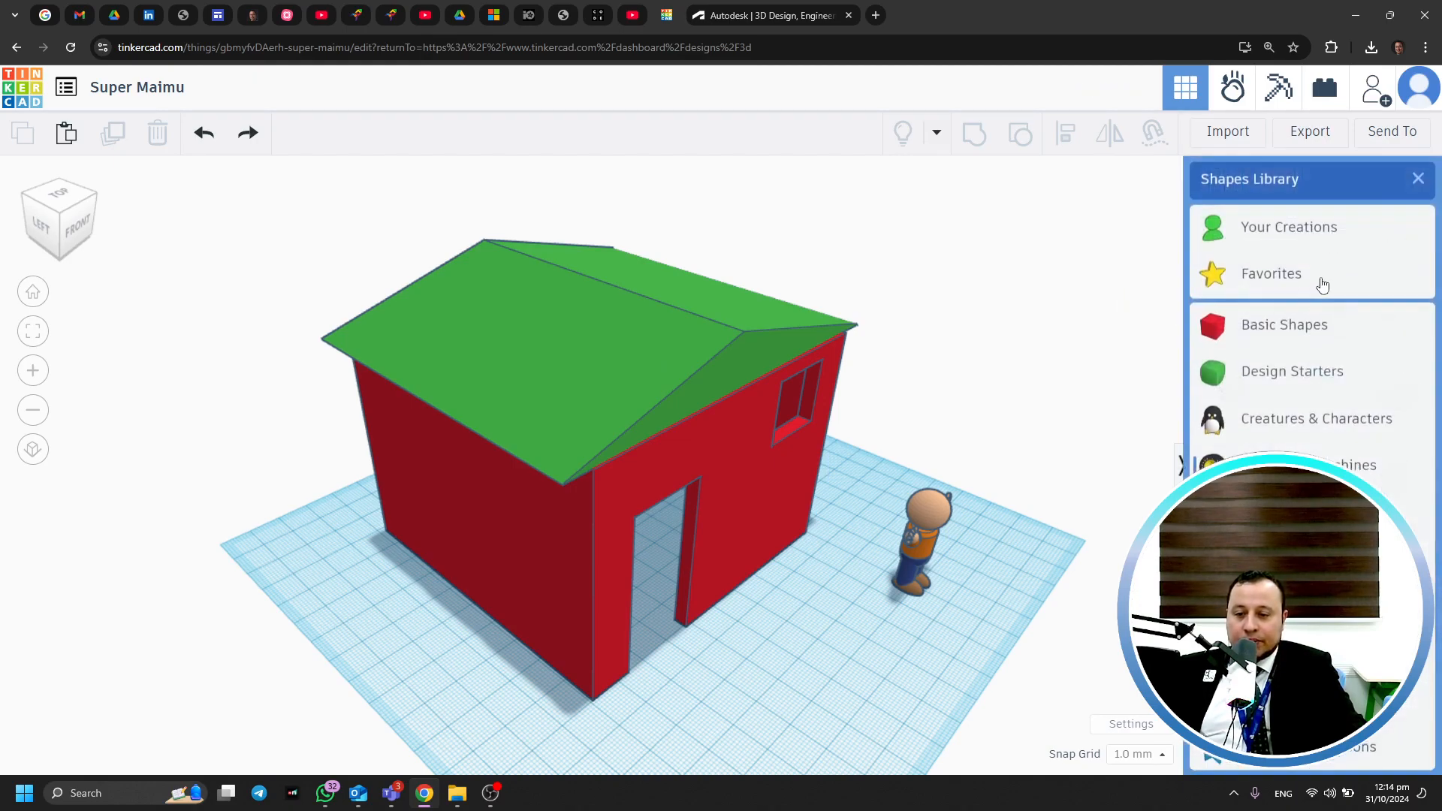
left_click(1304, 510)
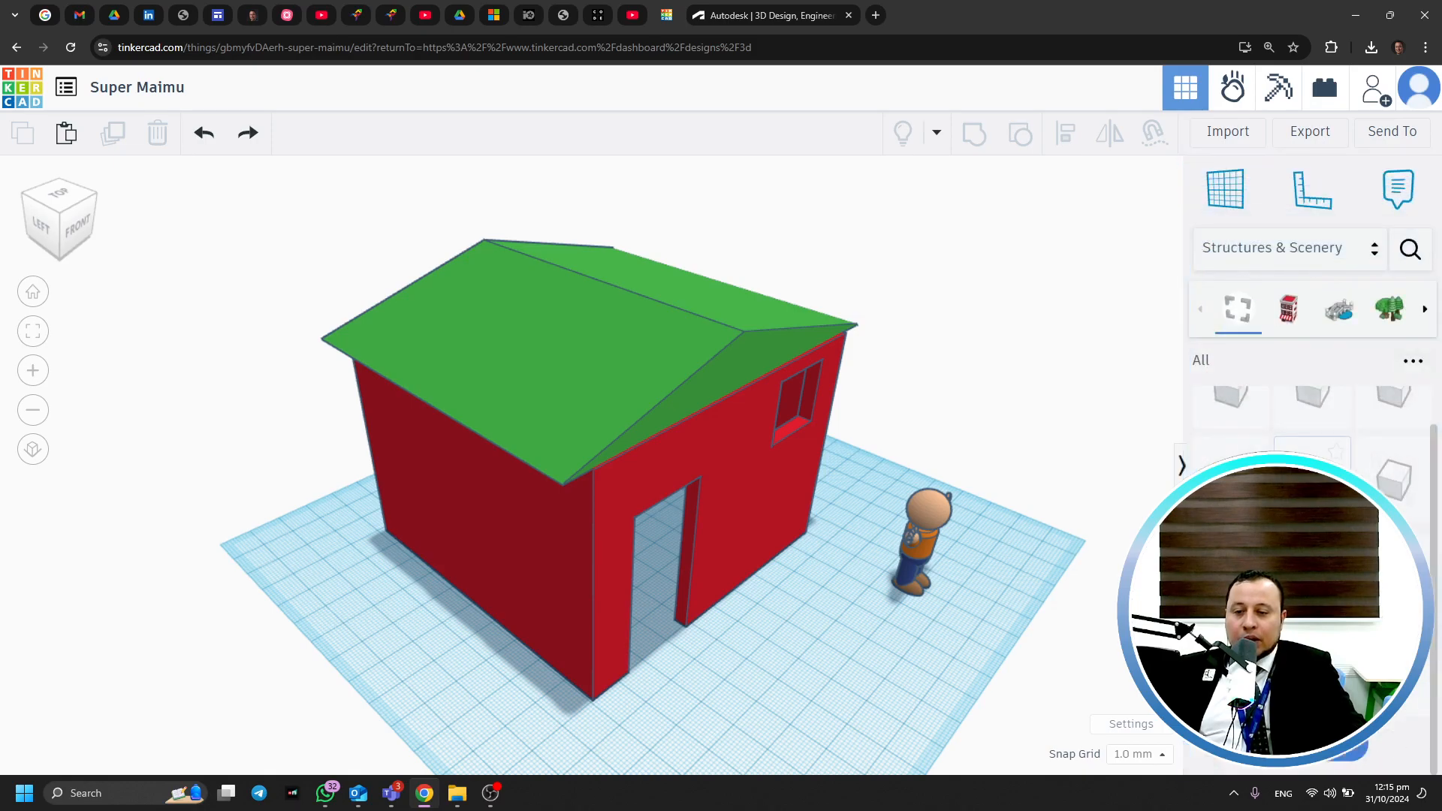
left_click_drag(1401, 487, 804, 586)
right_click_drag(1010, 629, 721, 511)
Move the four-pane window against the front wall and raise it over the window opening
left_click_drag(674, 407, 667, 590)
left_click_drag(546, 683, 648, 593)
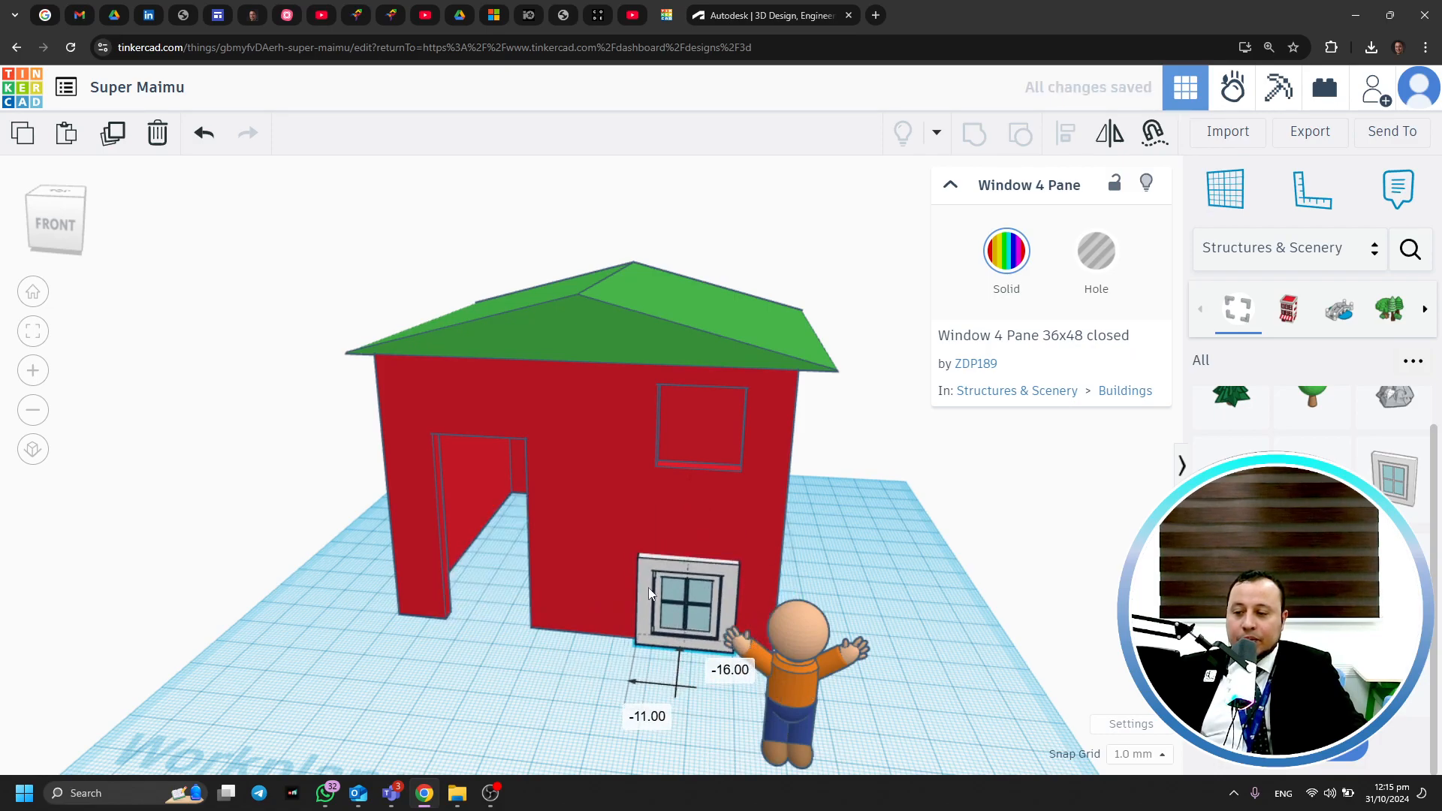
left_click_drag(696, 508, 714, 327)
left_click(889, 438)
mouse_move(809, 515)
right_mouse_down()
mouse_move(984, 571)
mouse_move(810, 540)
mouse_move(822, 523)
right_mouse_up()
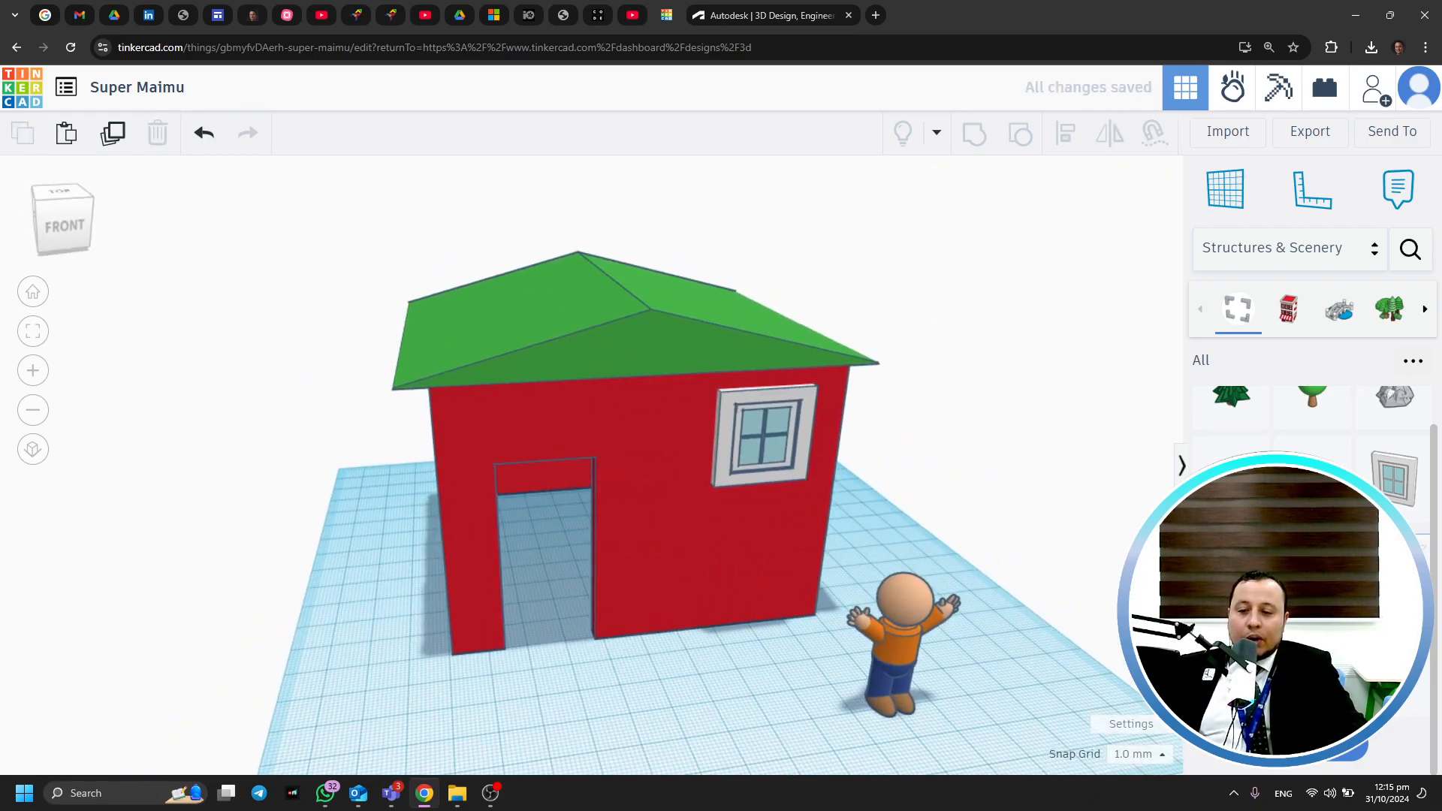
Add the white double door from Structures & Scenery in front of the doorway
scroll(1313, 578, "up", 1)
scroll(1313, 578, "down", 1)
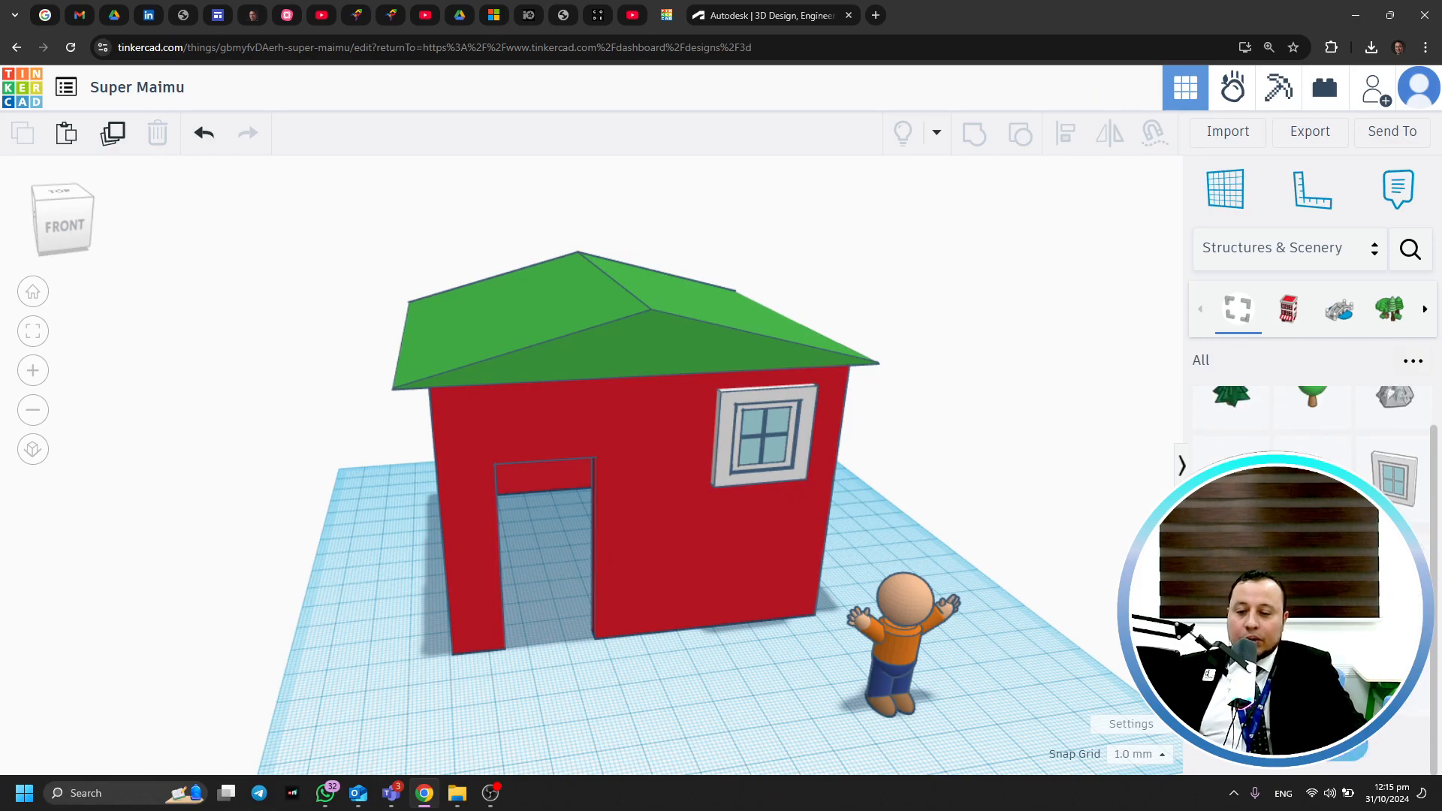
scroll(1314, 579, "down", 5)
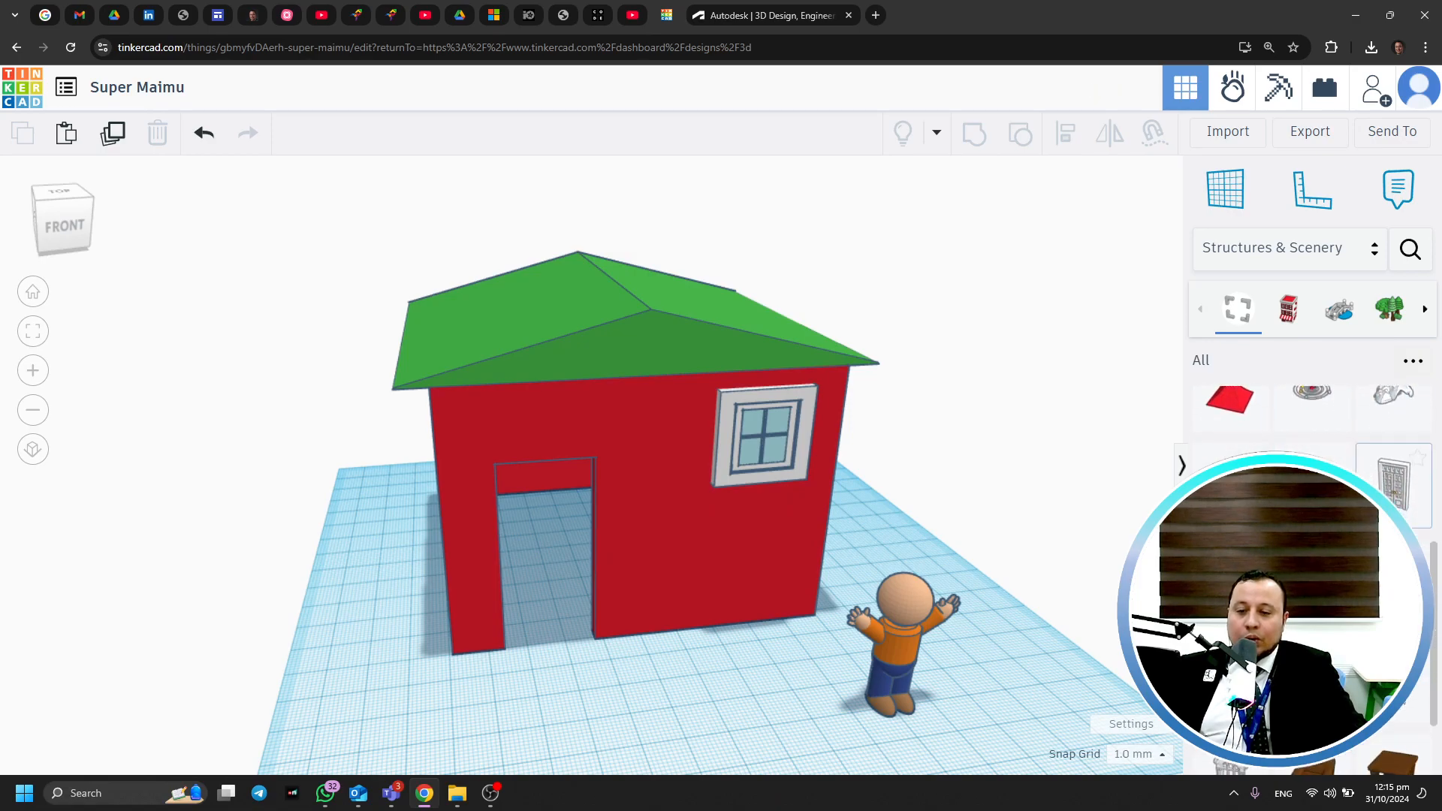
left_click_drag(1394, 496, 689, 669)
left_click_drag(583, 673, 568, 678)
left_click(626, 695)
Adjust the double door vertically to suit the doorway and shift it closer to the opening
right_click_drag(426, 700, 702, 652)
left_click(689, 643)
left_click_drag(685, 589, 678, 446)
left_click_drag(673, 676, 607, 687)
left_click(464, 696)
Move the double door against the front wall and align it so that it covers the doorway
right_click_drag(464, 696, 701, 633)
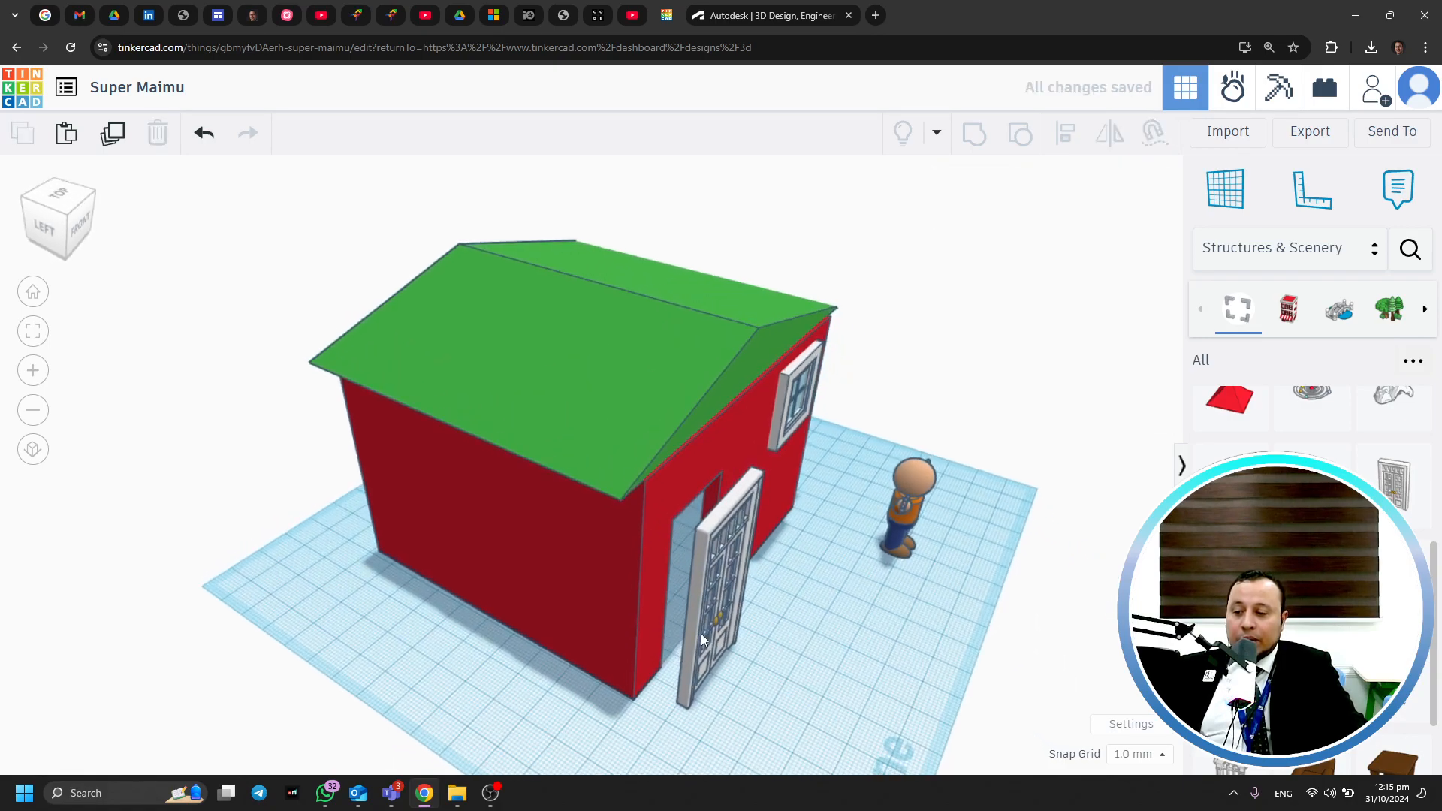
left_click_drag(697, 621, 666, 601)
left_click(921, 694)
right_click_drag(921, 694, 547, 600)
left_click_drag(544, 404, 560, 402)
left_click(708, 741)
right_click_drag(709, 744, 561, 580)
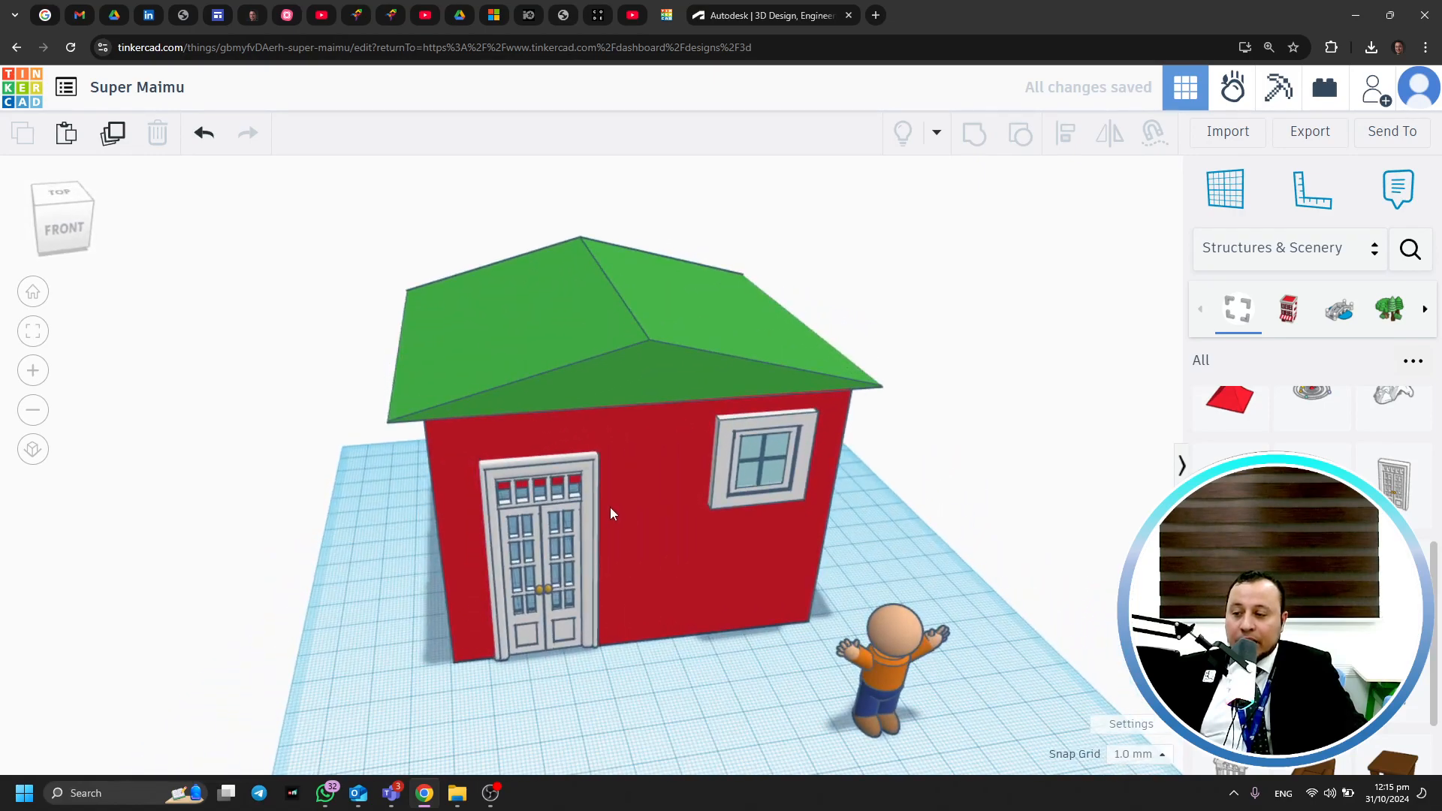
Examine the furnished front, the empty interior and the rear of the house
right_click_drag(678, 655, 693, 675)
scroll(600, 488, "up", 5)
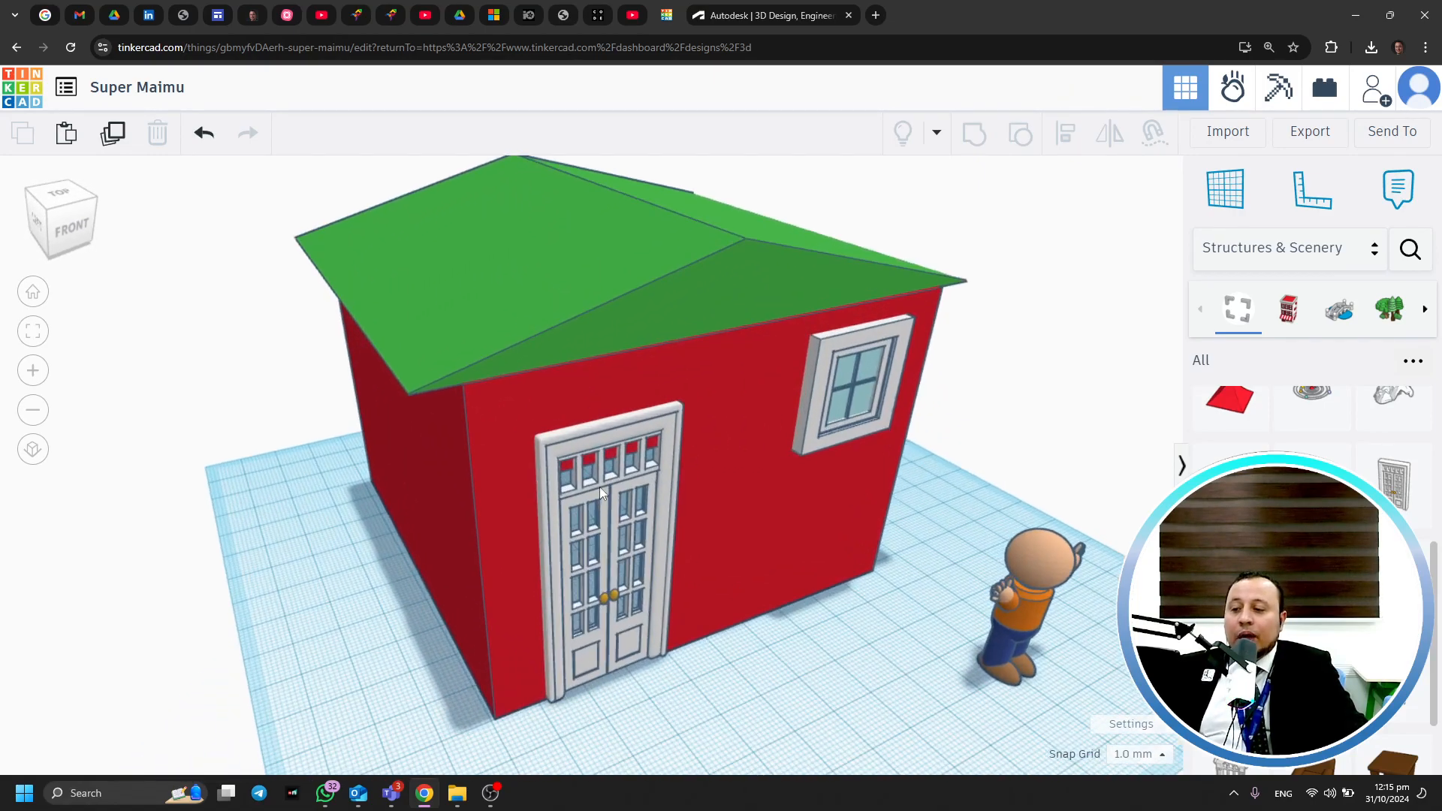
scroll(629, 516, "up", 10)
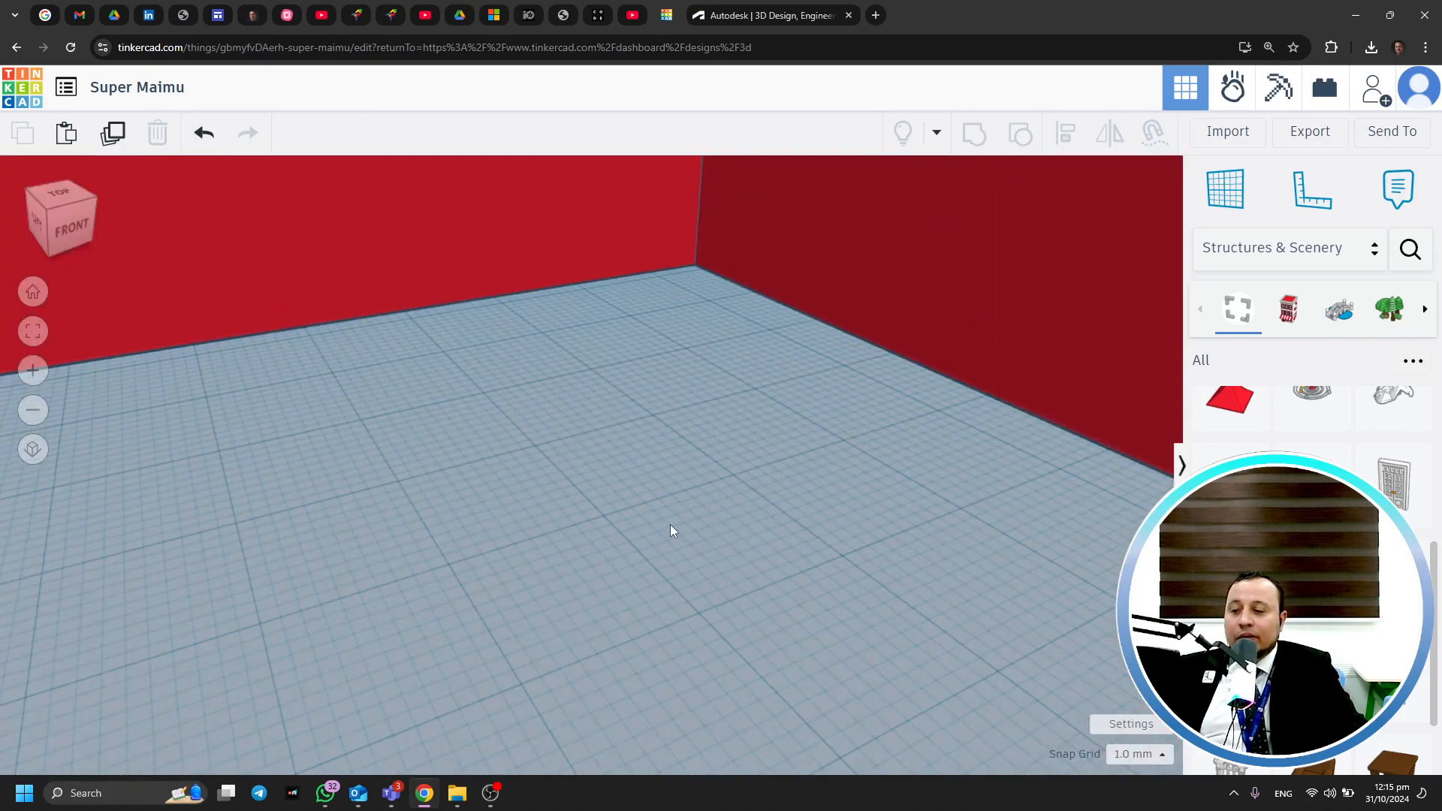
right_click_drag(671, 530, 670, 484)
key("f")
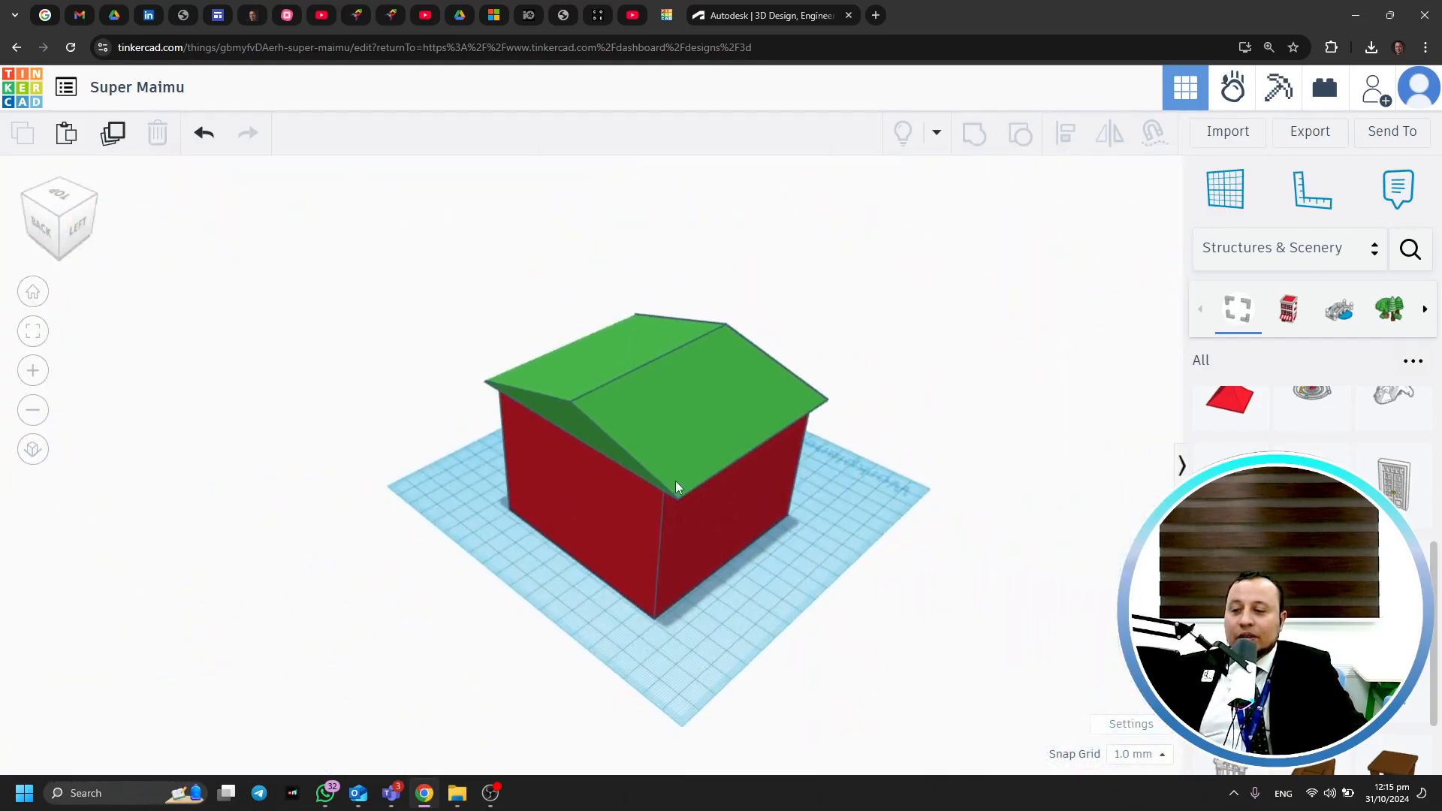
scroll(950, 541, "up", 5)
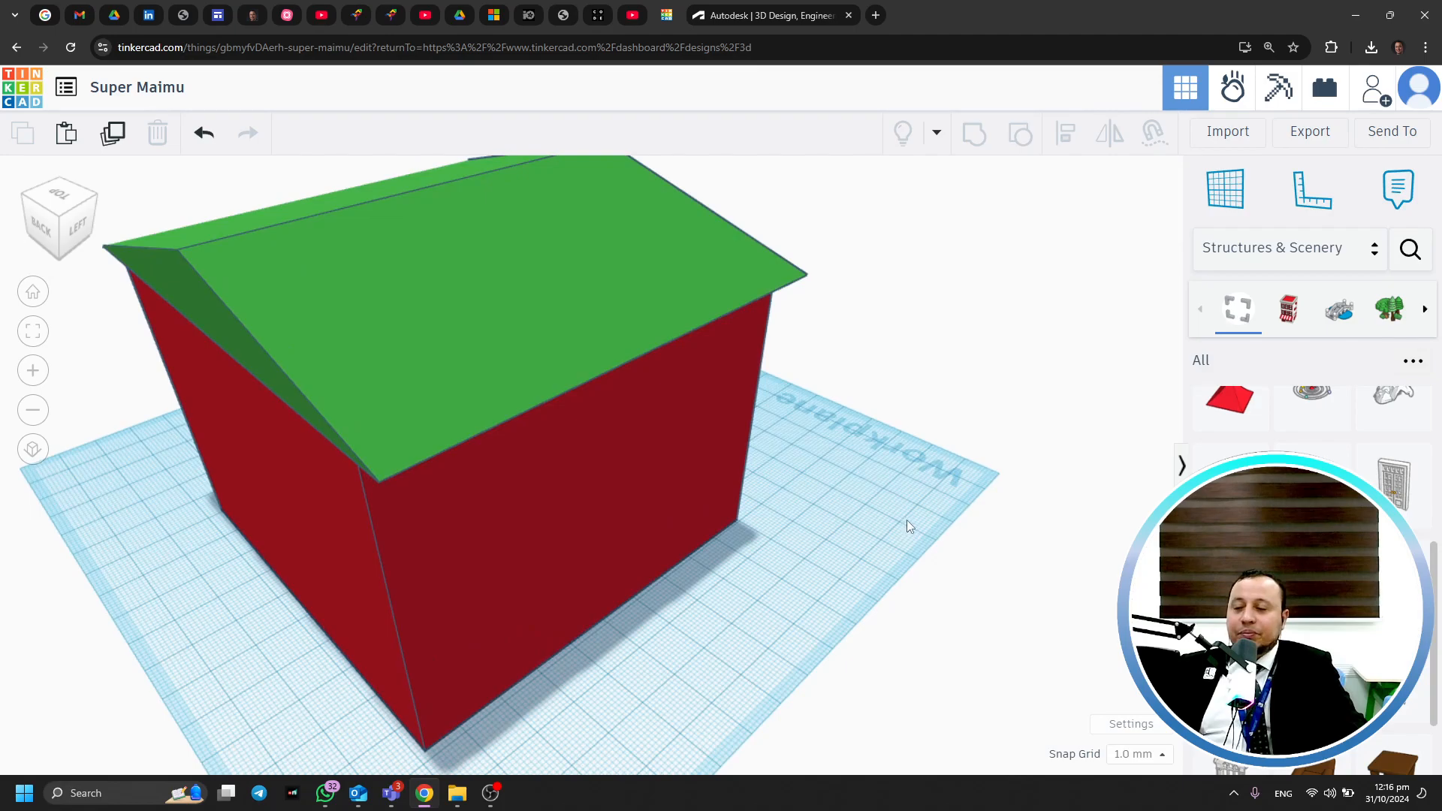
scroll(907, 521, "down", 2)
right_click_drag(881, 519, 360, 511)
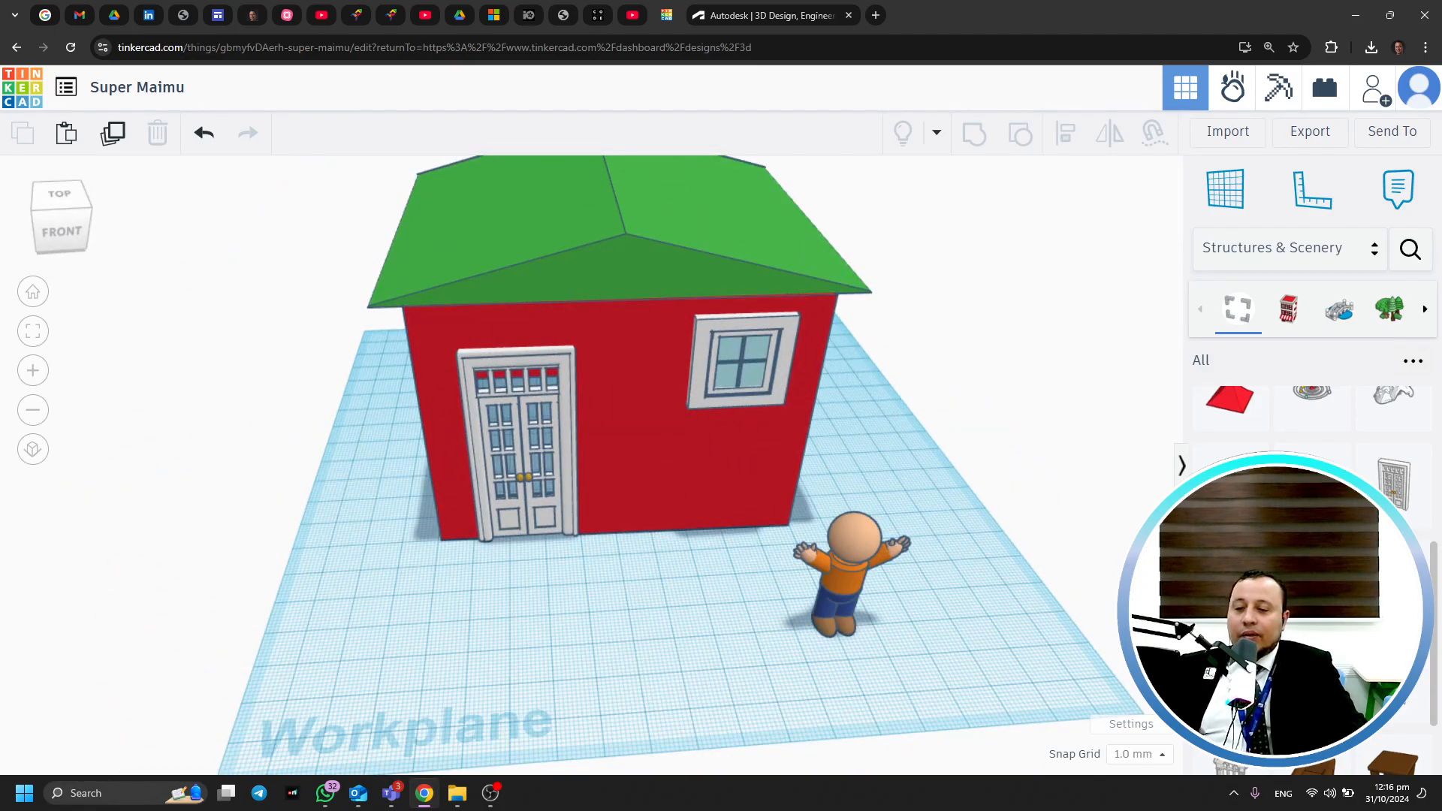
Place the brown bed with green sheets from Structures & Scenery on the workplane in front of the house
scroll(1311, 526, "up", 4)
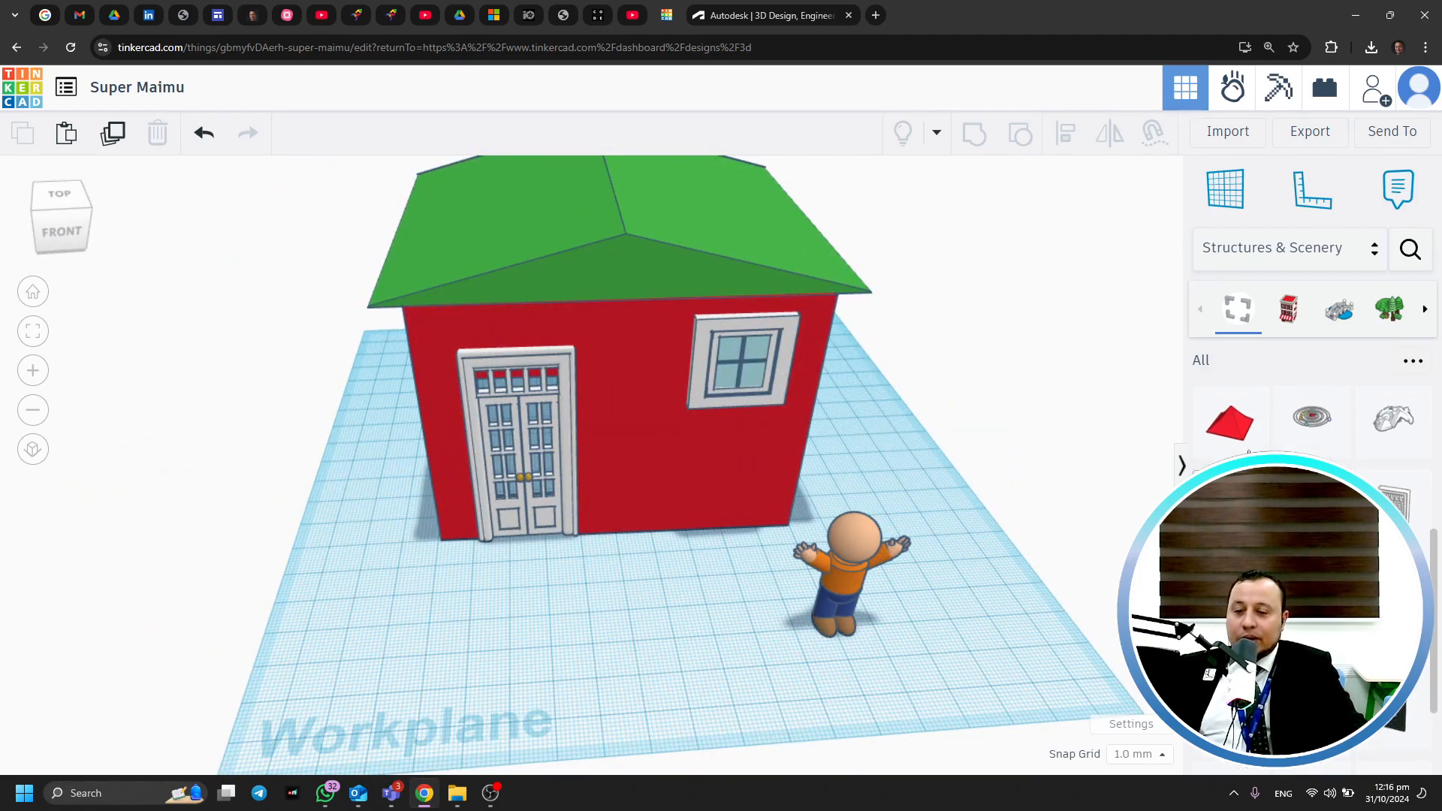
left_click_drag(1311, 571, 659, 638)
right_click_drag(408, 667, 692, 635)
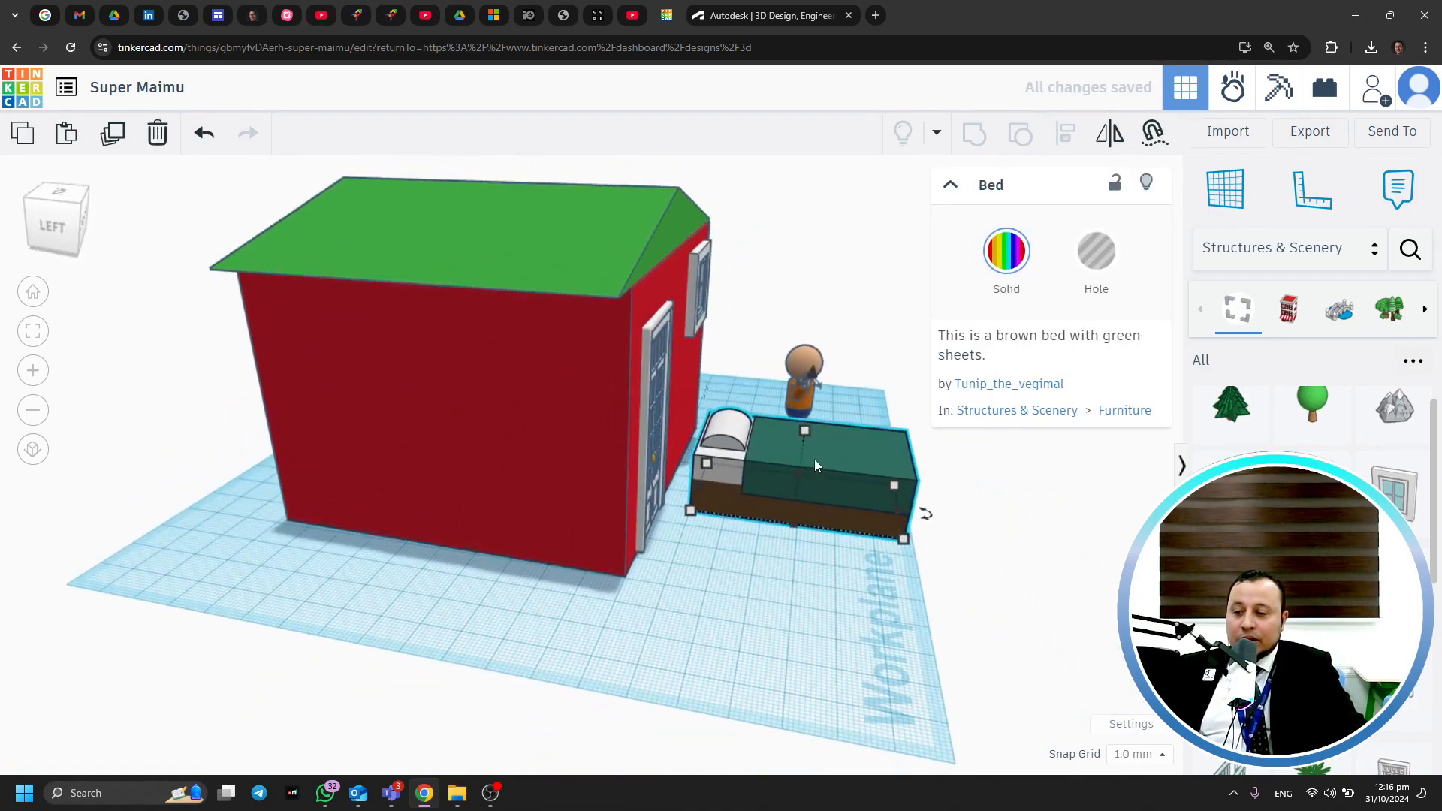
left_click(805, 619)
right_click_drag(806, 619, 875, 631)
scroll(875, 631, "down", 5)
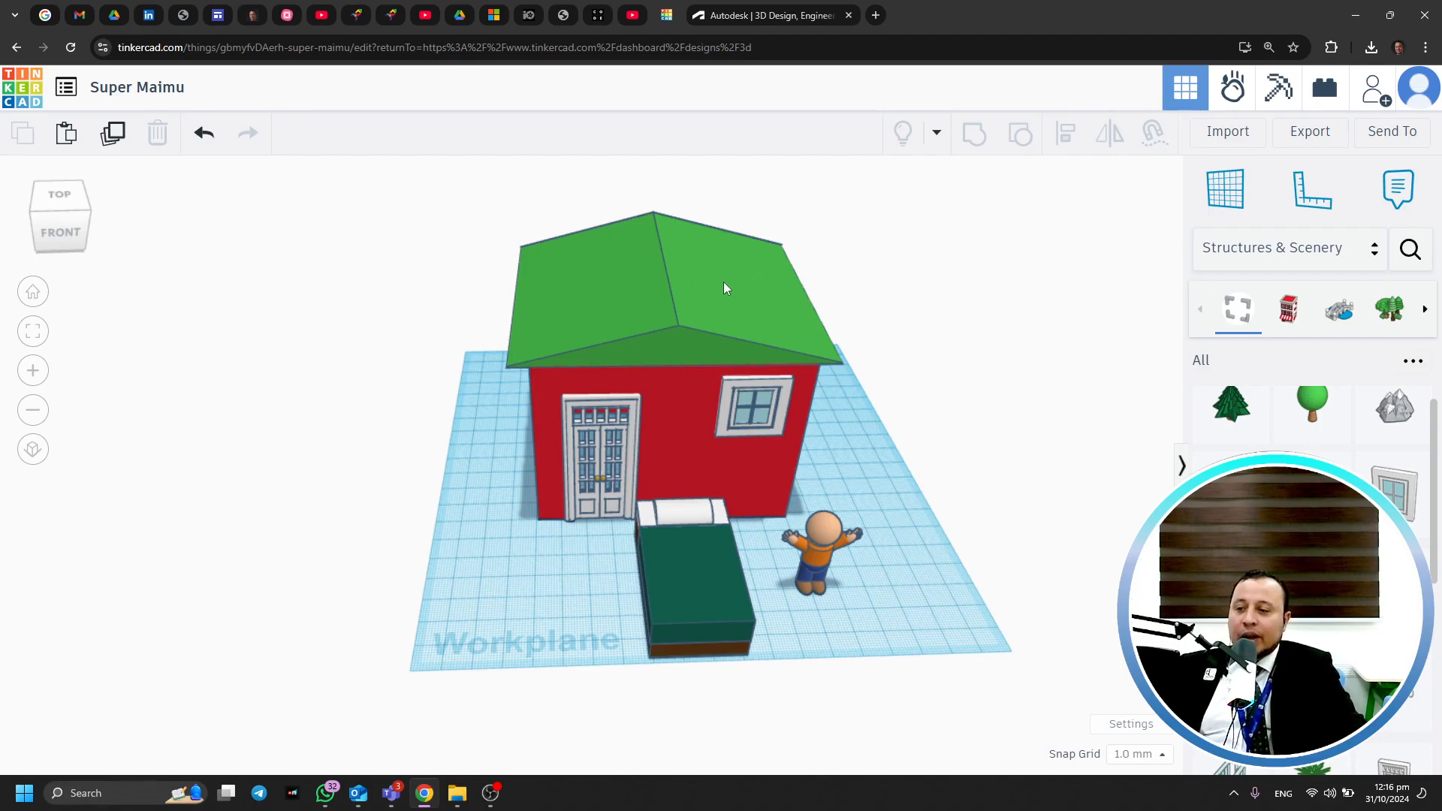
Move the green roof off to the side of the house and place the bed inside along the left wall
left_click_drag(703, 293, 287, 291)
left_click(531, 219)
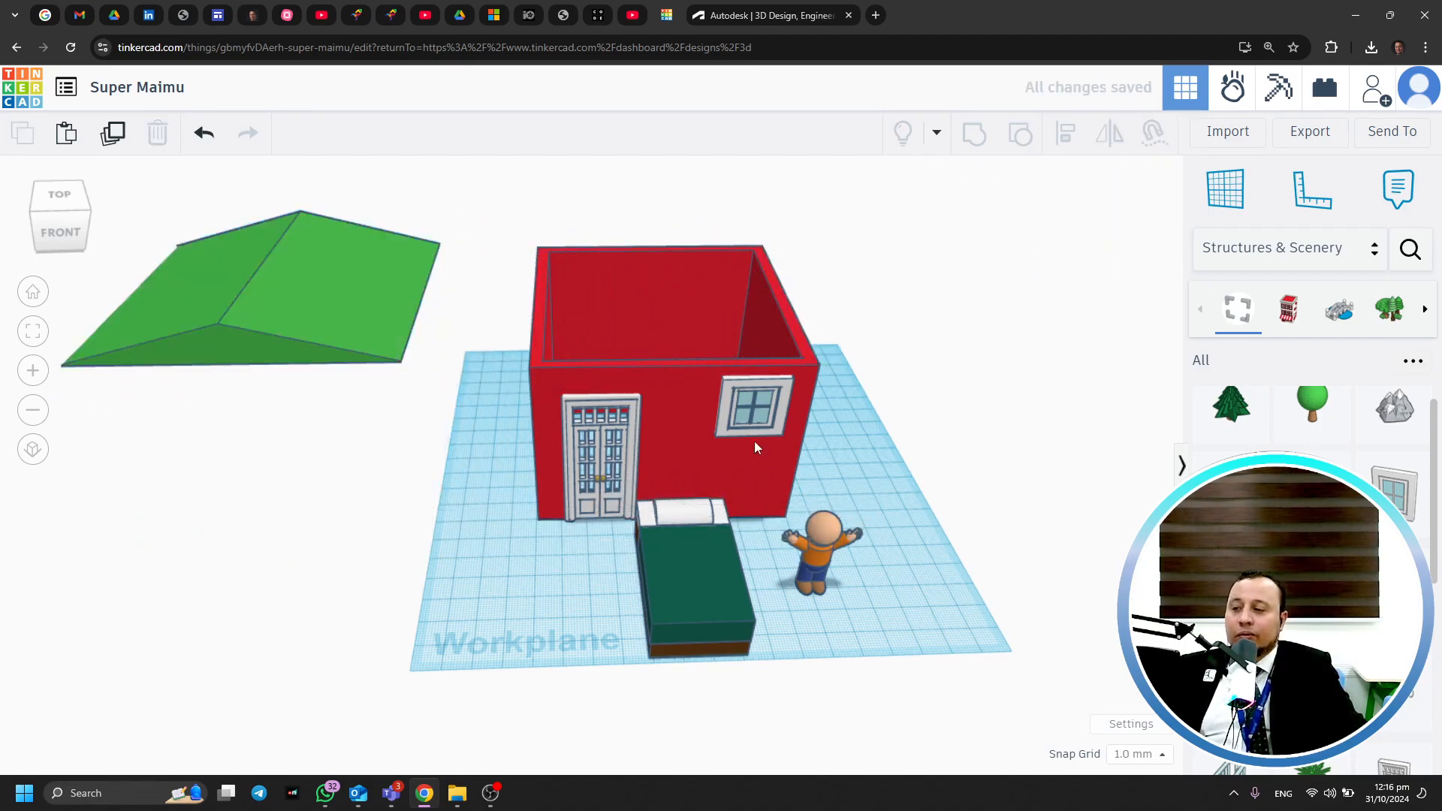
right_click_drag(449, 422, 461, 484)
left_click_drag(675, 598, 588, 367)
left_click_drag(649, 409, 616, 389)
left_click(666, 426)
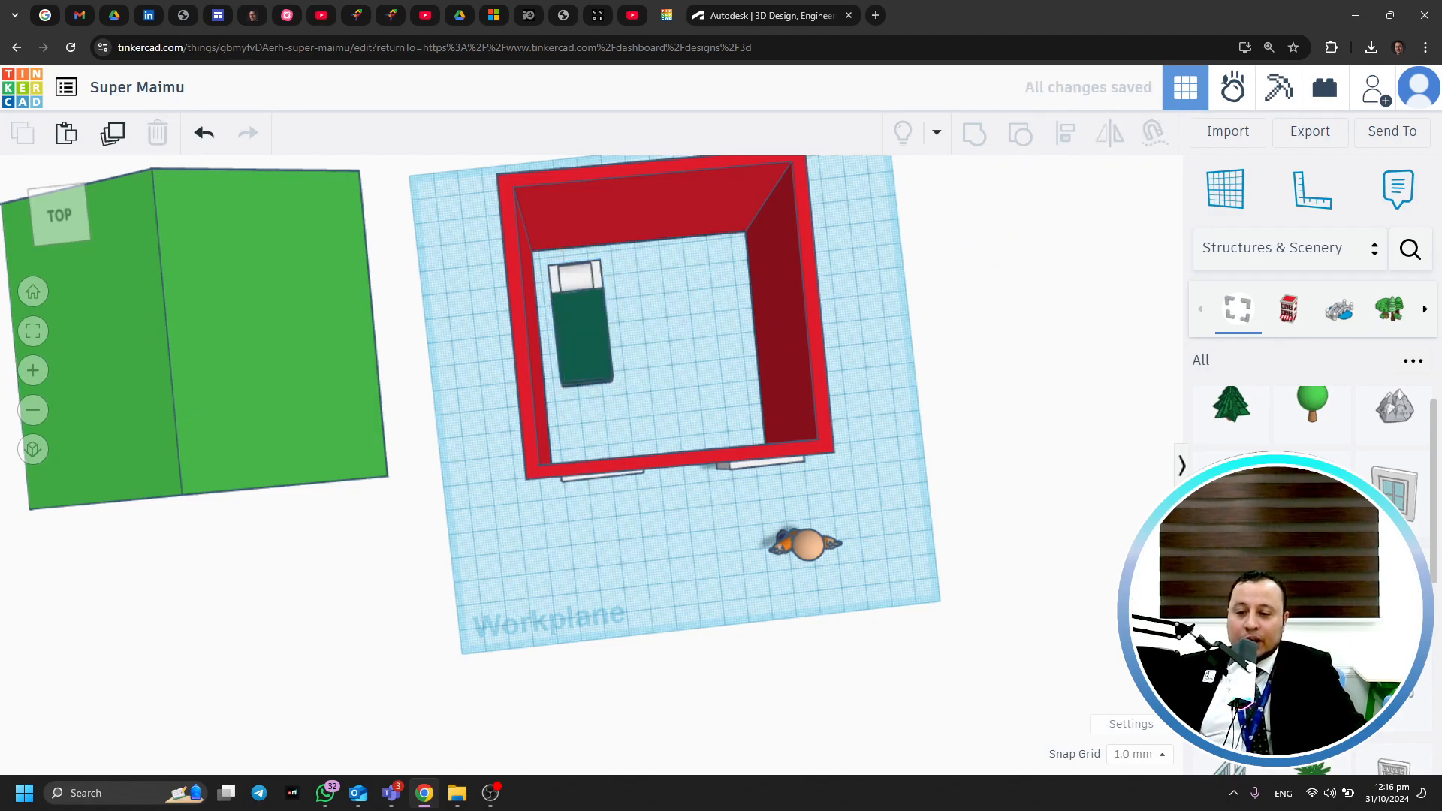
Add the brown desk from Structures & Scenery inside the house and position it along the right wall
scroll(1315, 451, "down", 3)
scroll(1390, 545, "down", 3)
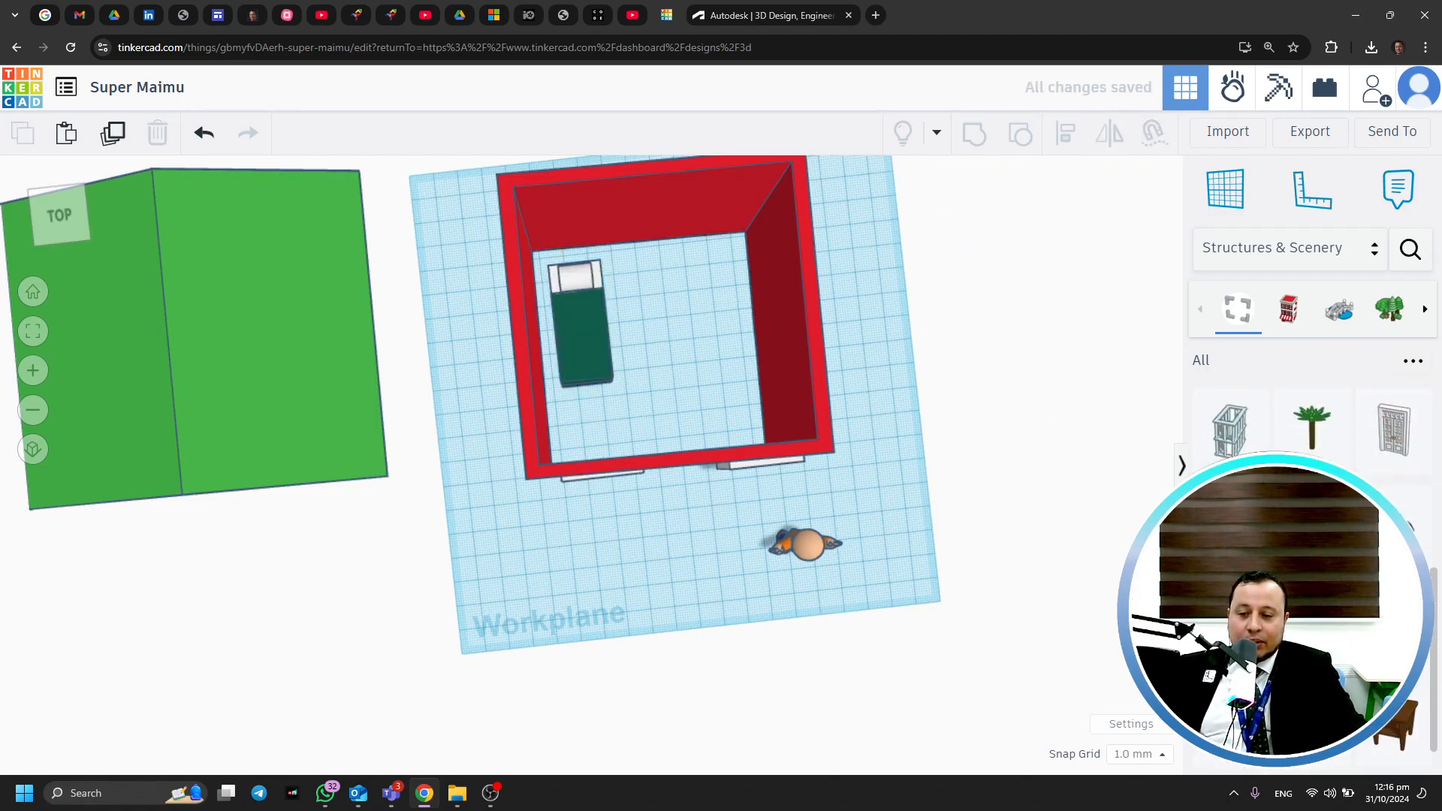
left_click_drag(1232, 511, 691, 368)
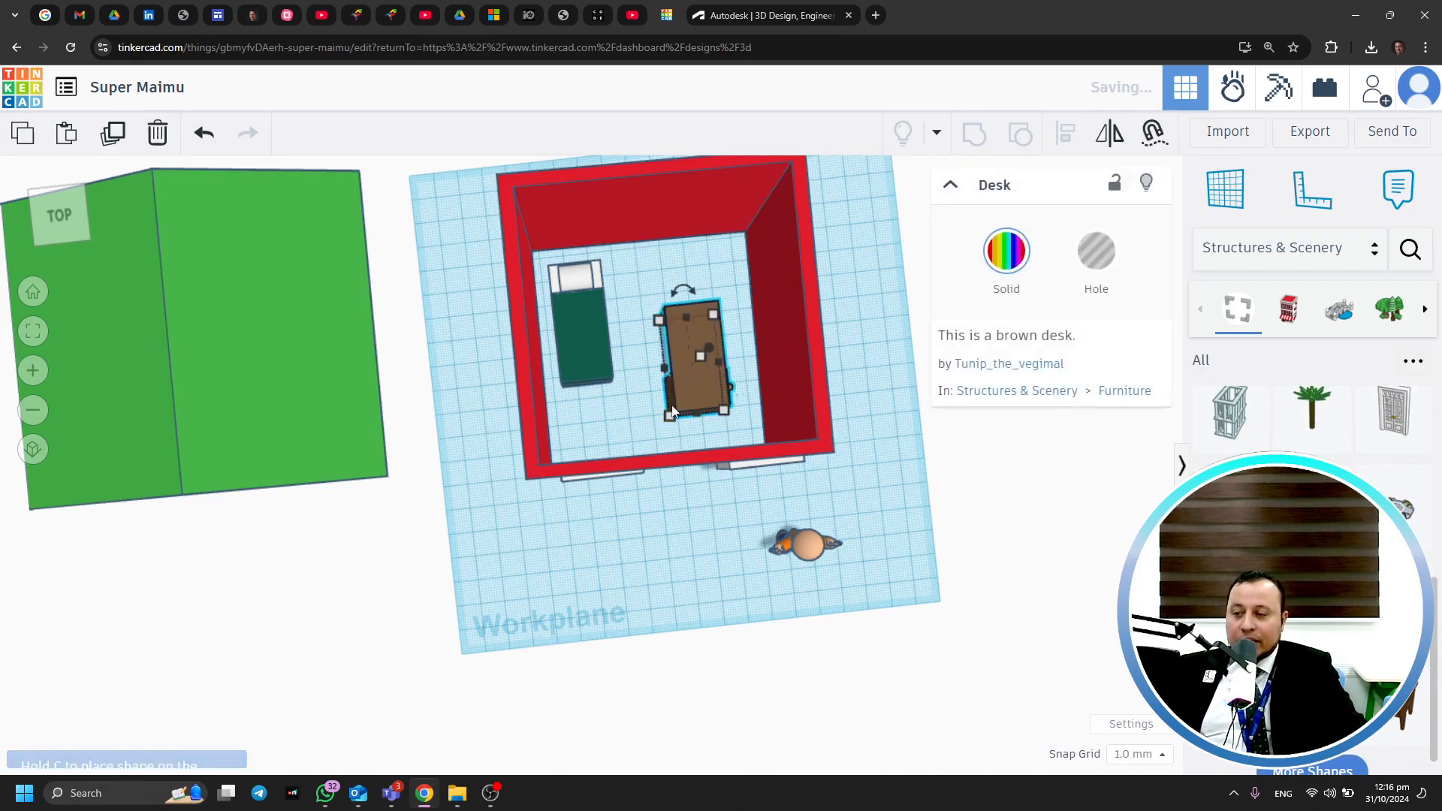
right_click_drag(589, 437, 588, 348)
left_click(597, 340)
left_click_drag(520, 284, 649, 363)
right_click_drag(579, 386, 576, 323)
left_click_drag(576, 323, 557, 308)
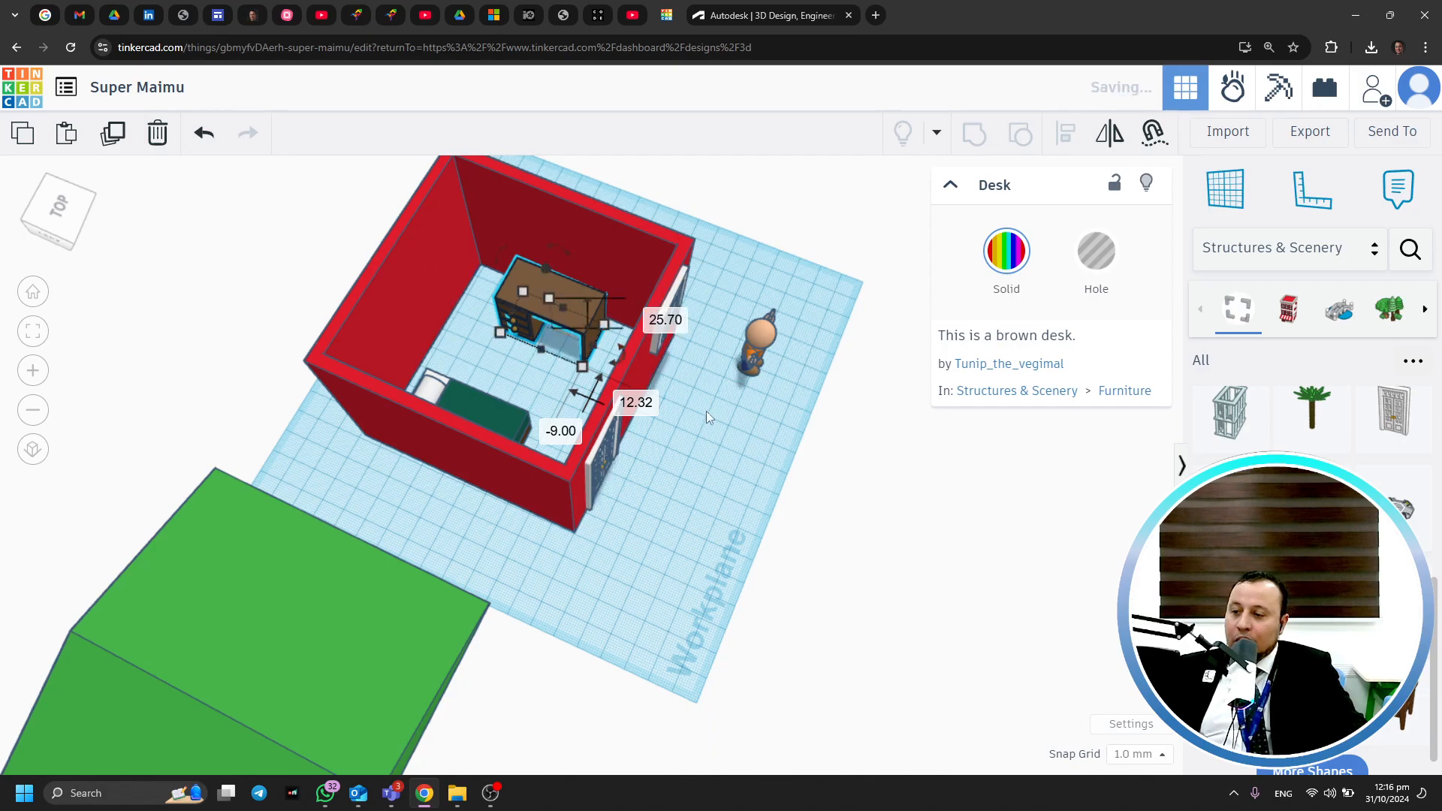
left_click(719, 477)
Add the Leather Couch from Structures & Scenery against the back wall between the bed and the desk
right_click_drag(719, 476, 804, 566)
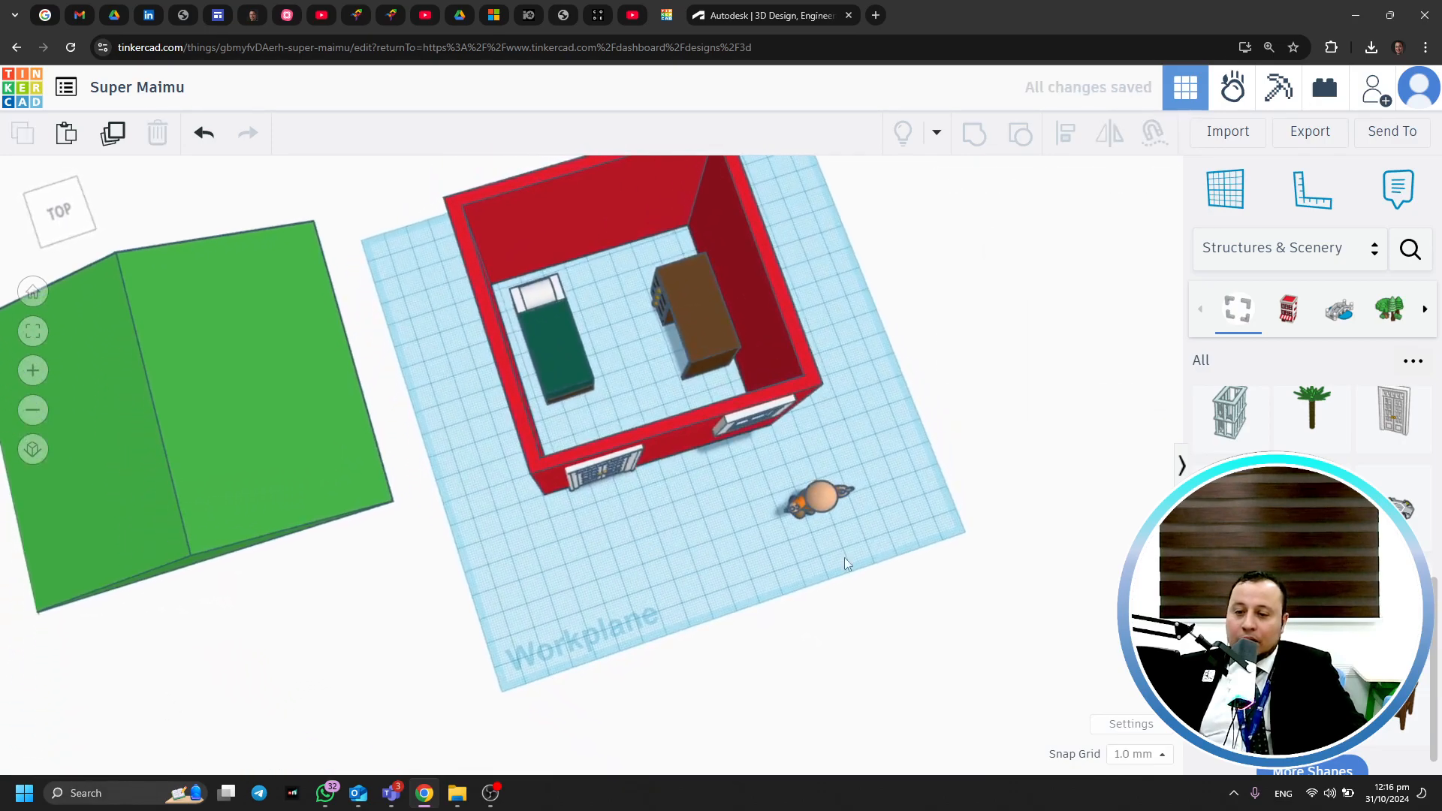
scroll(1352, 571, "up", 2)
scroll(1353, 571, "down", 2)
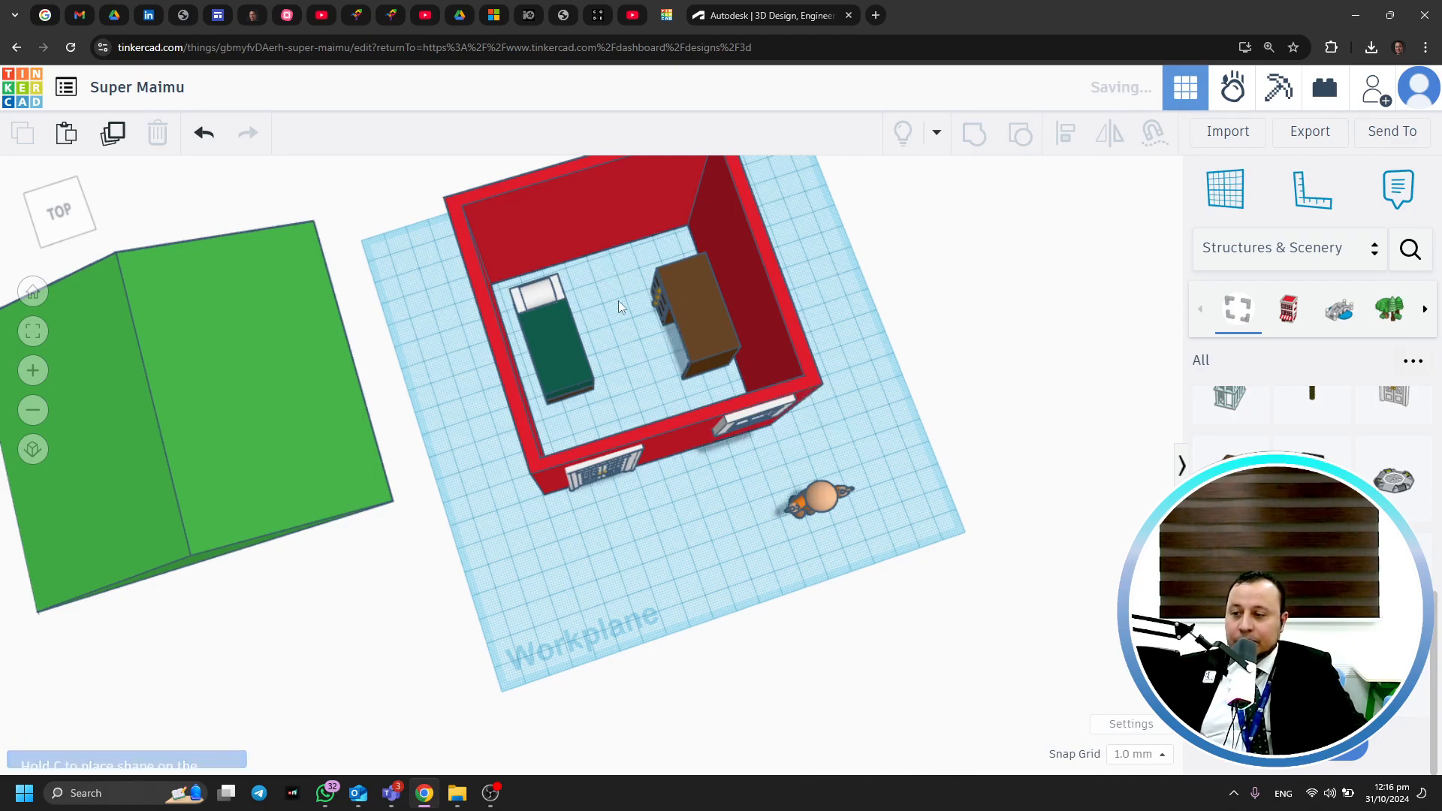
scroll(629, 323, "down", 2)
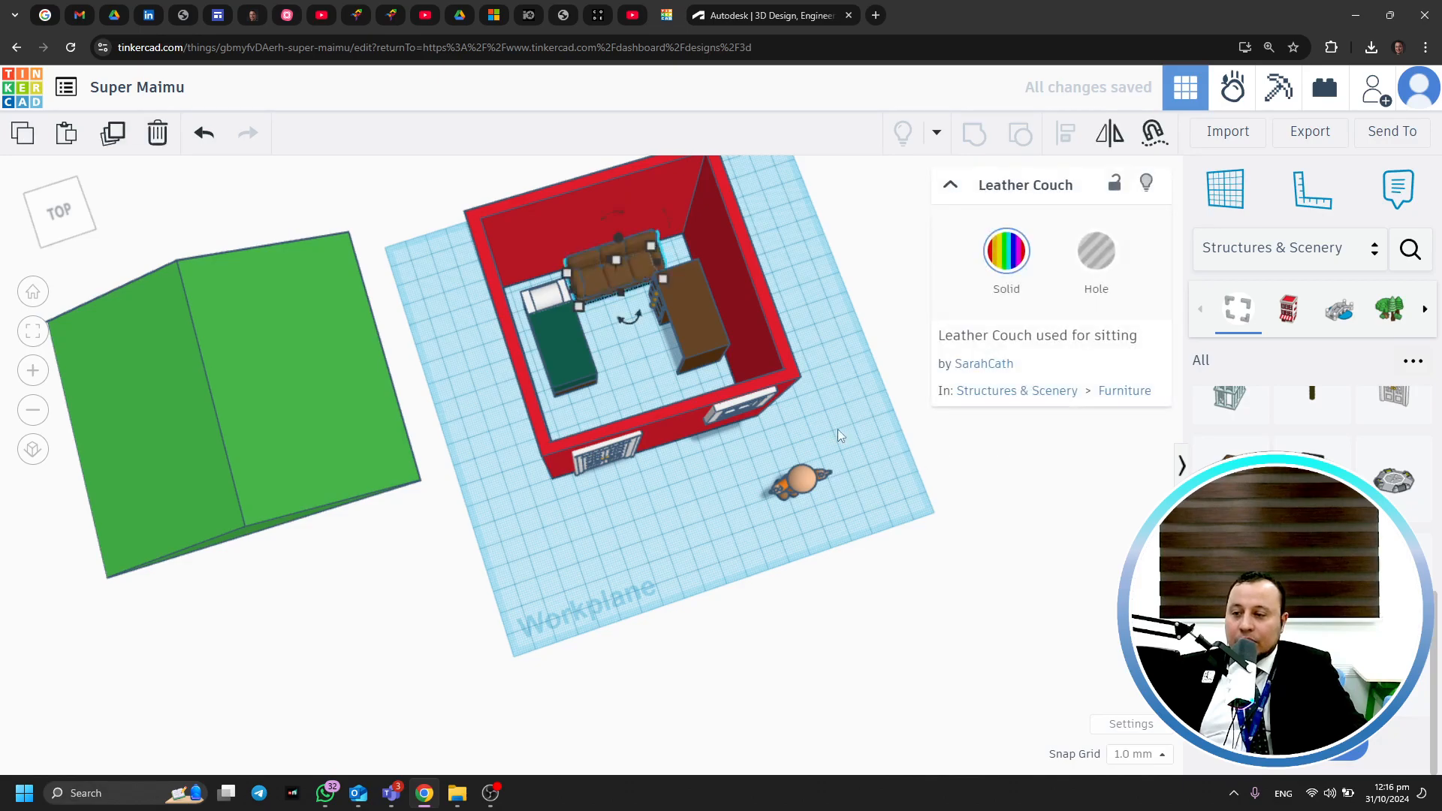
scroll(600, 302, "down", 2)
Shift the bed and the desk slightly outwards to their side walls to free floor space in the room
left_click_drag(556, 331, 549, 322)
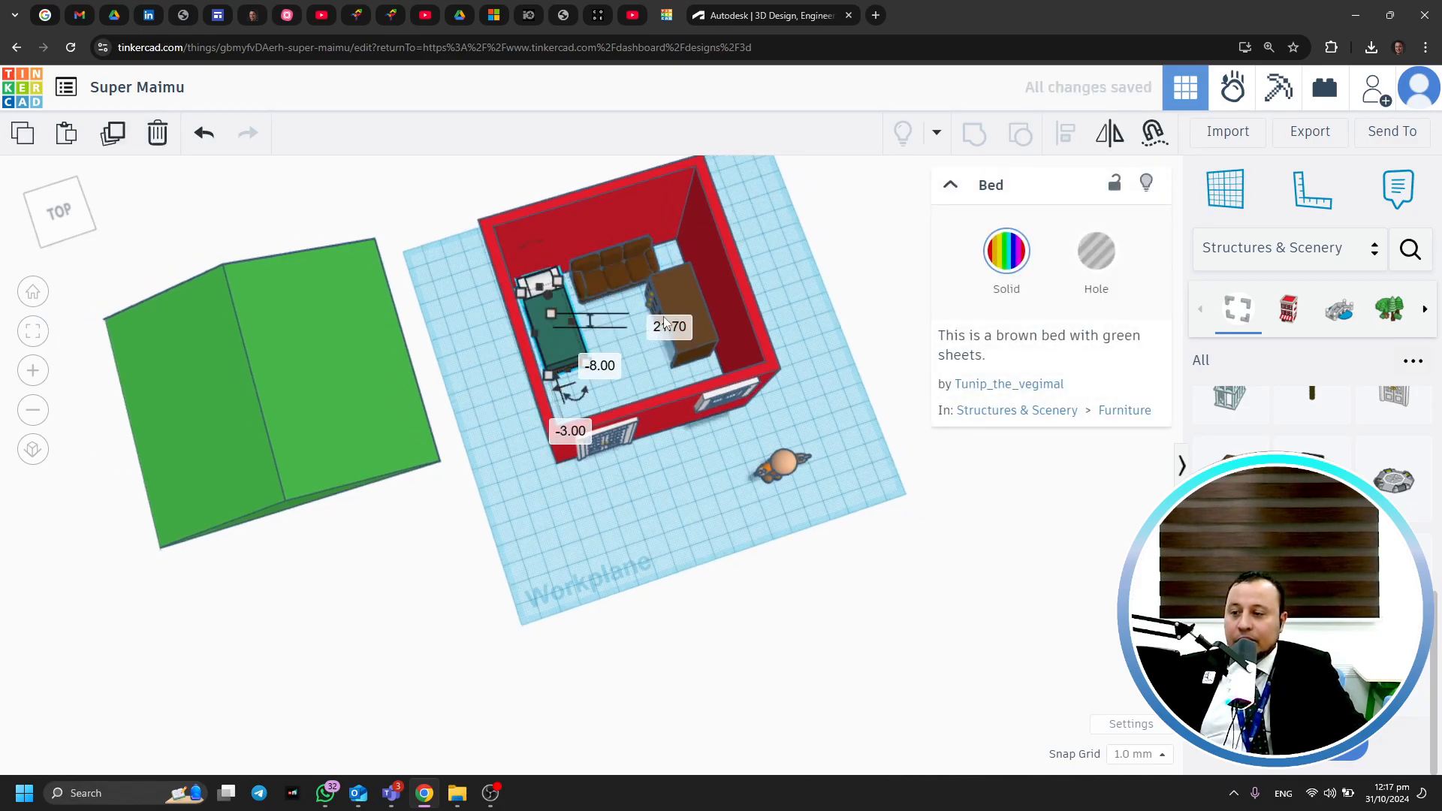
left_click_drag(690, 317, 699, 325)
left_click(707, 461)
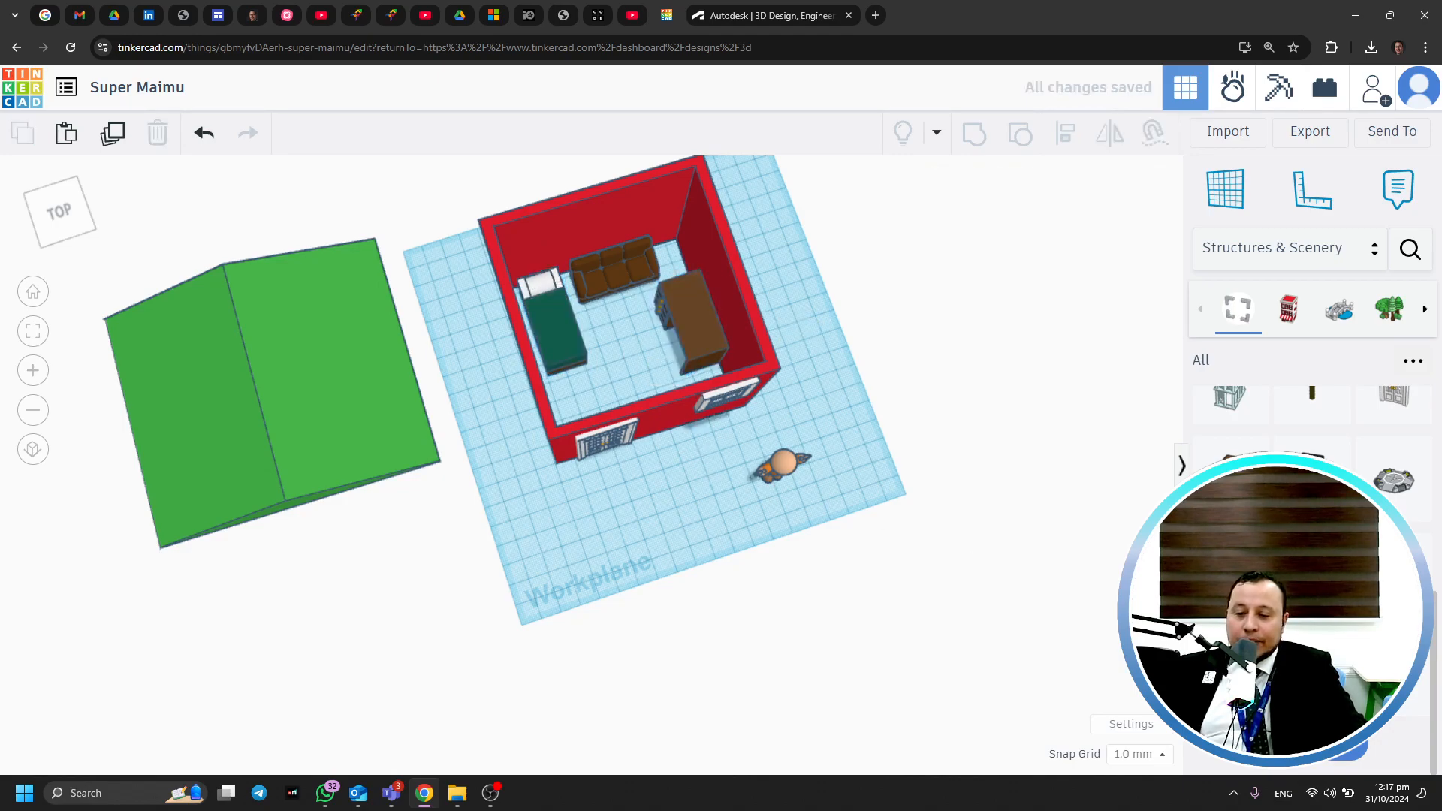
Add the brown armchair from Structures & Scenery and position it in front of the desk
left_click(1390, 676)
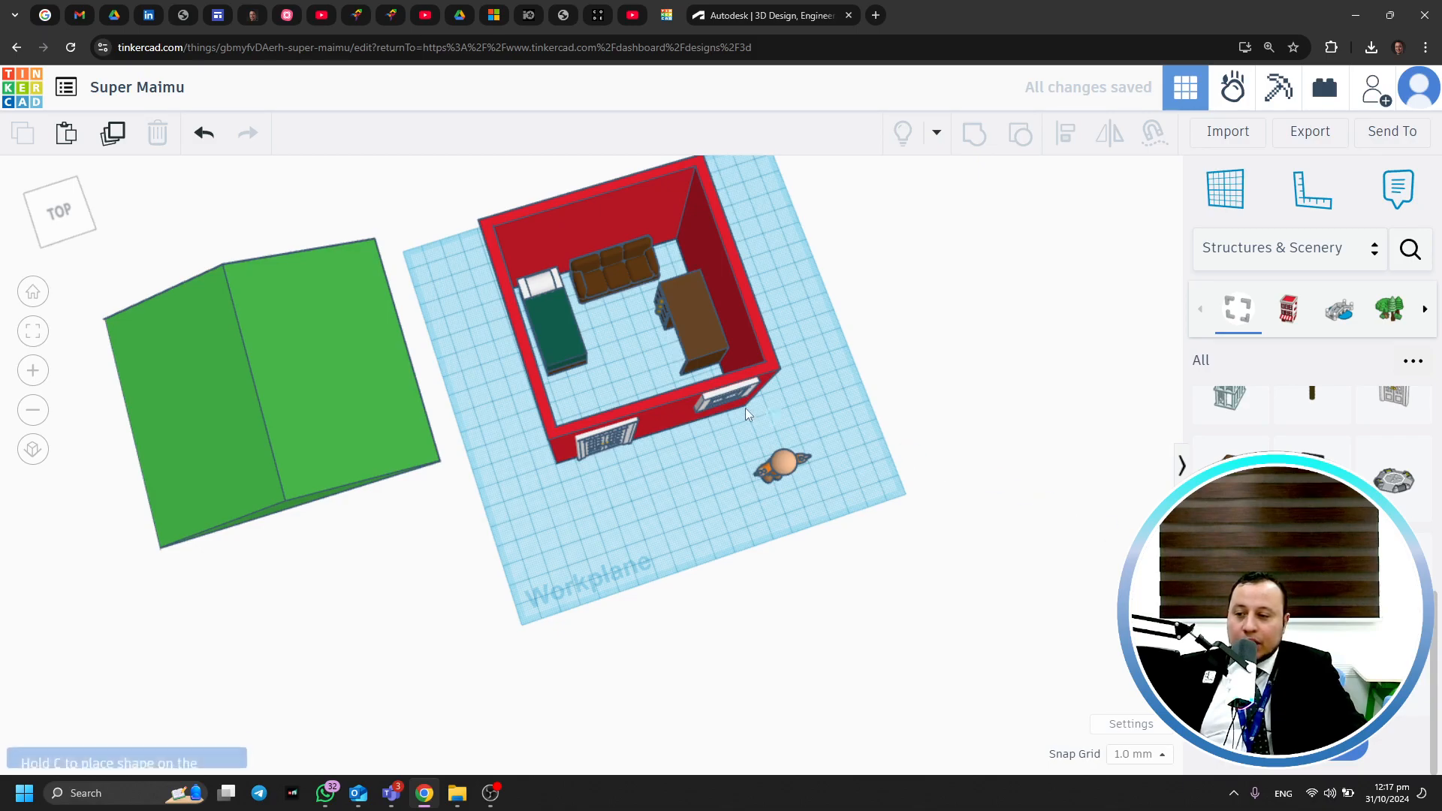
left_click(635, 337)
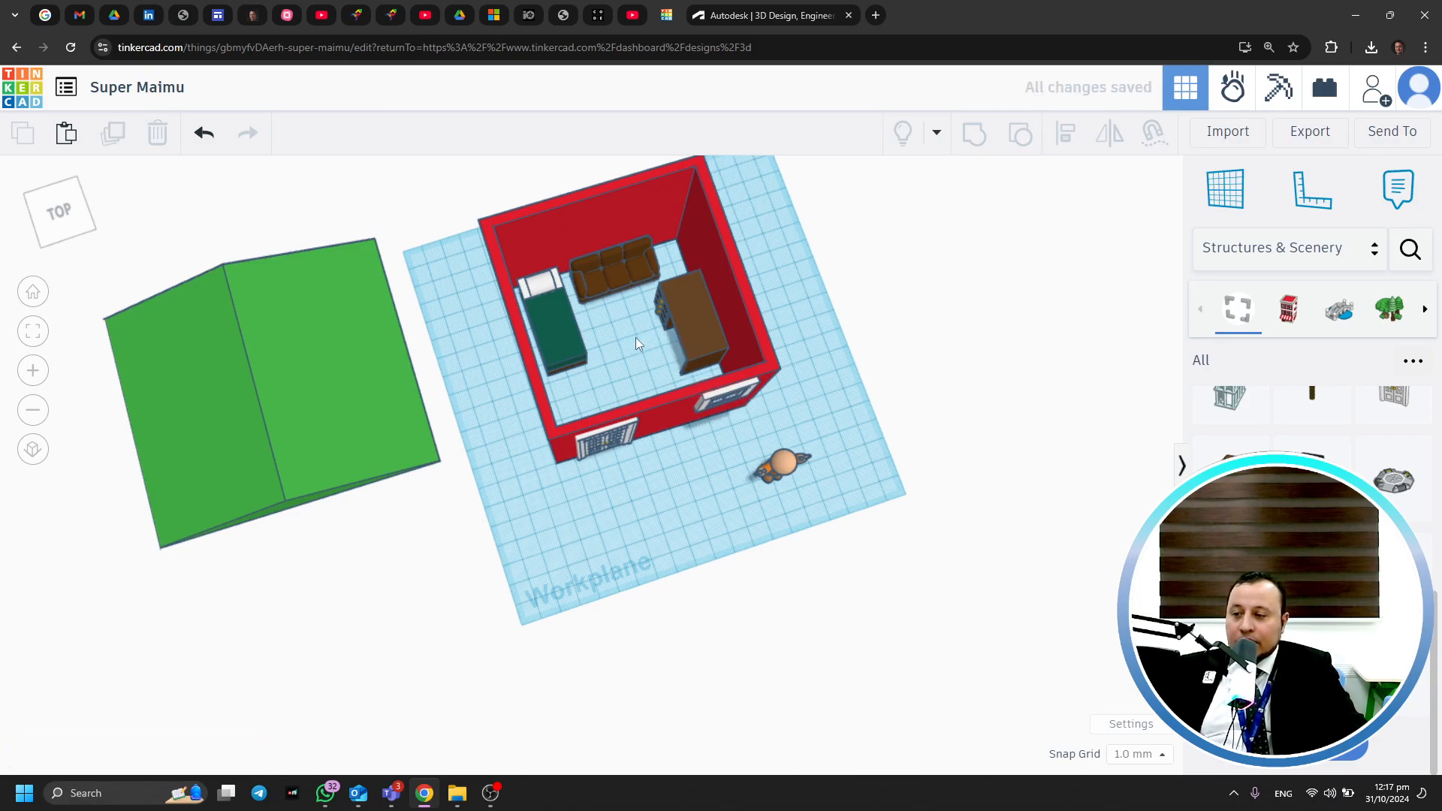
mouse_move(634, 372)
left_mouse_down()
mouse_move(661, 376)
mouse_move(706, 324)
mouse_move(626, 332)
mouse_move(642, 358)
left_mouse_up()
left_click(611, 393)
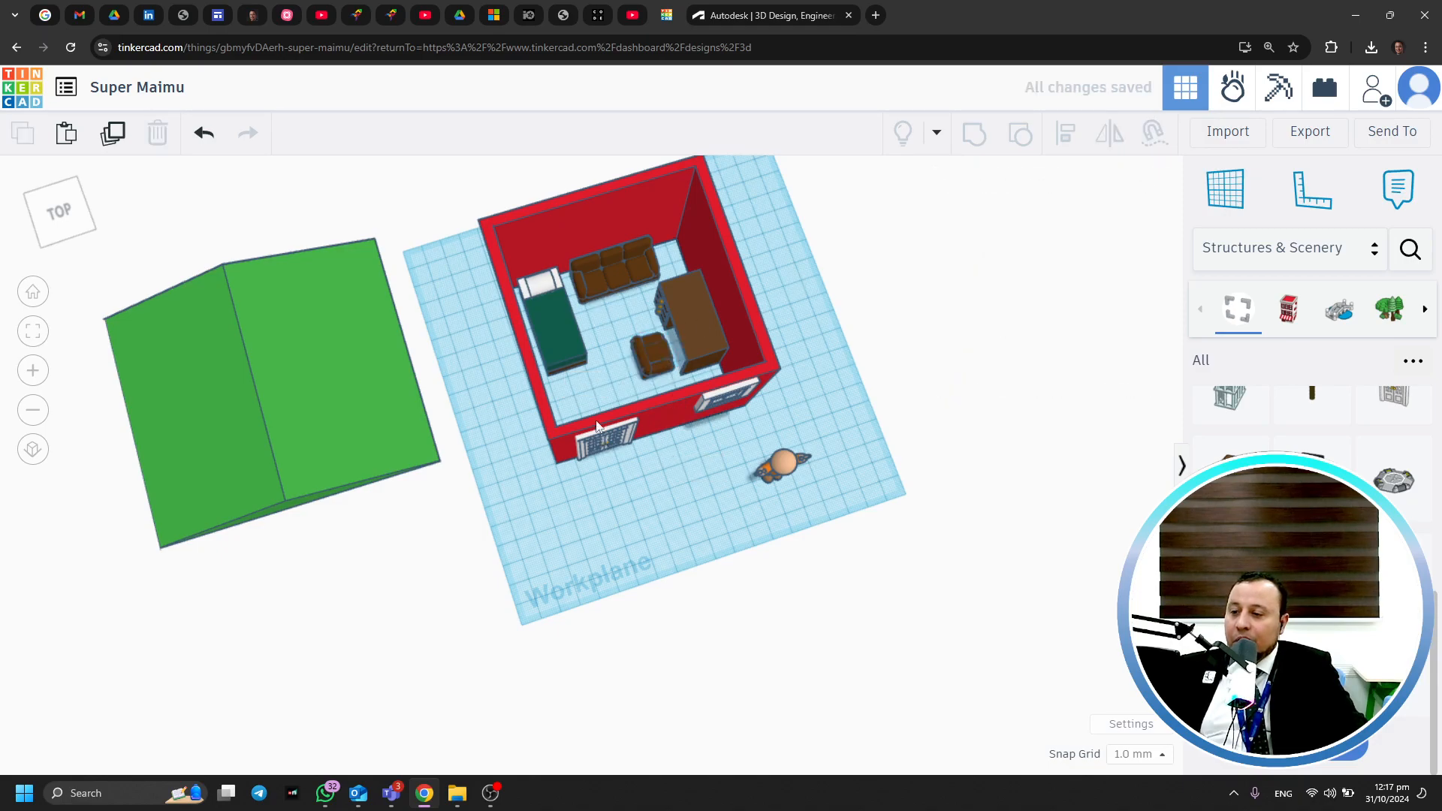
Examine the furnished room through the double door and from above the open walls
scroll(611, 391, "up", 2)
scroll(611, 376, "up", 3)
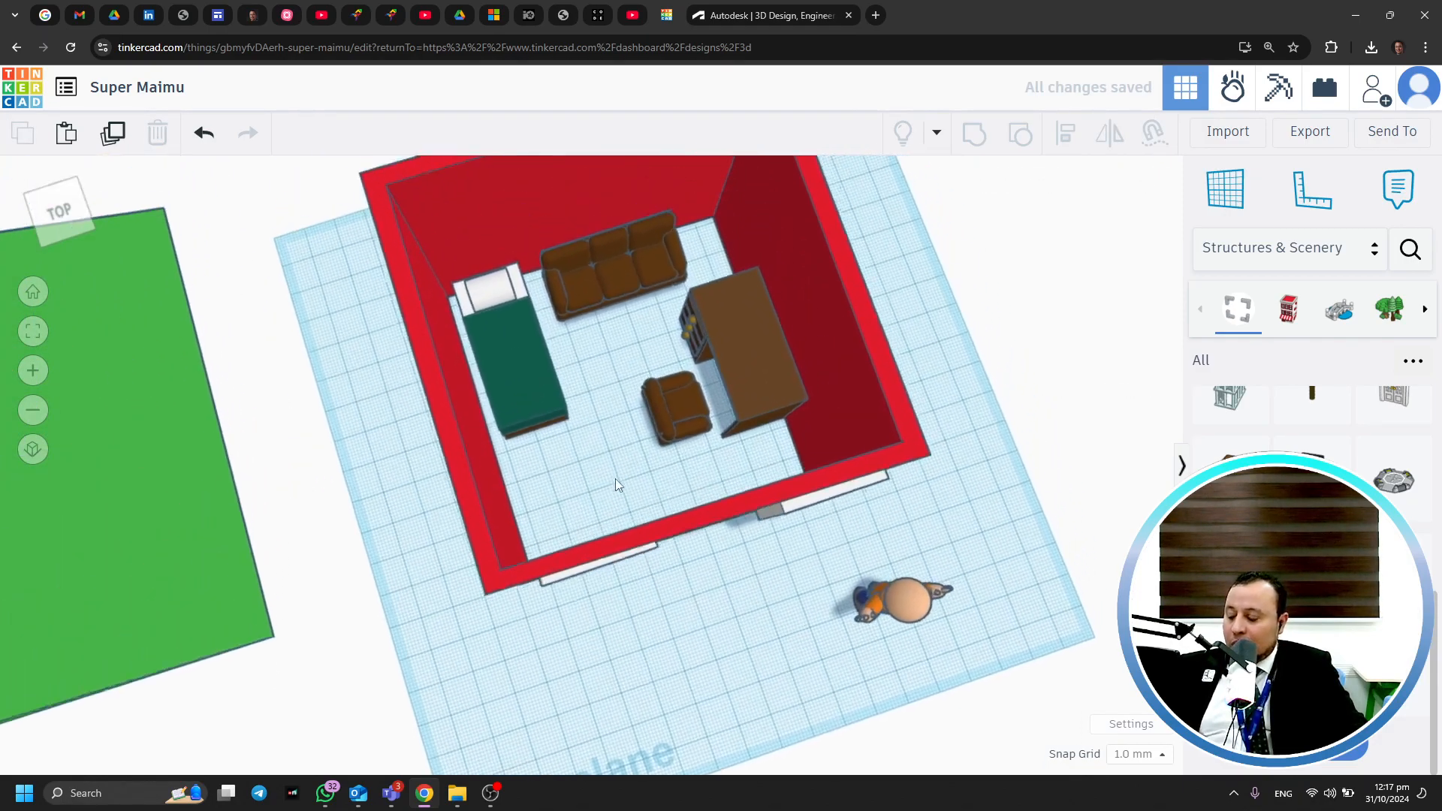
right_click_drag(670, 601, 620, 412)
scroll(618, 406, "up", 10)
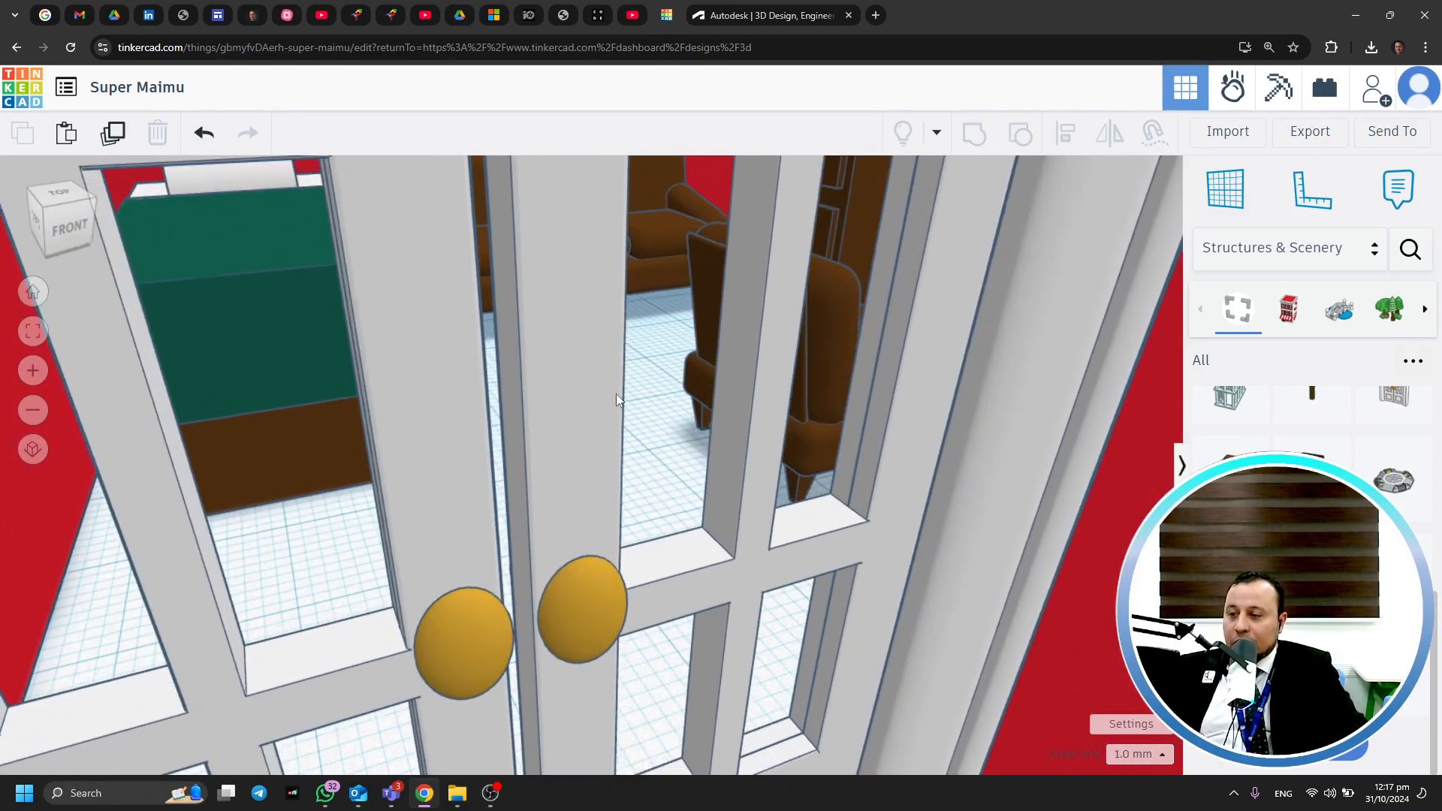
scroll(617, 395, "up", 5)
right_click_drag(611, 308, 684, 398)
middle_click_drag(682, 393, 667, 546)
right_click_drag(660, 432, 696, 439)
scroll(695, 439, "down", 5)
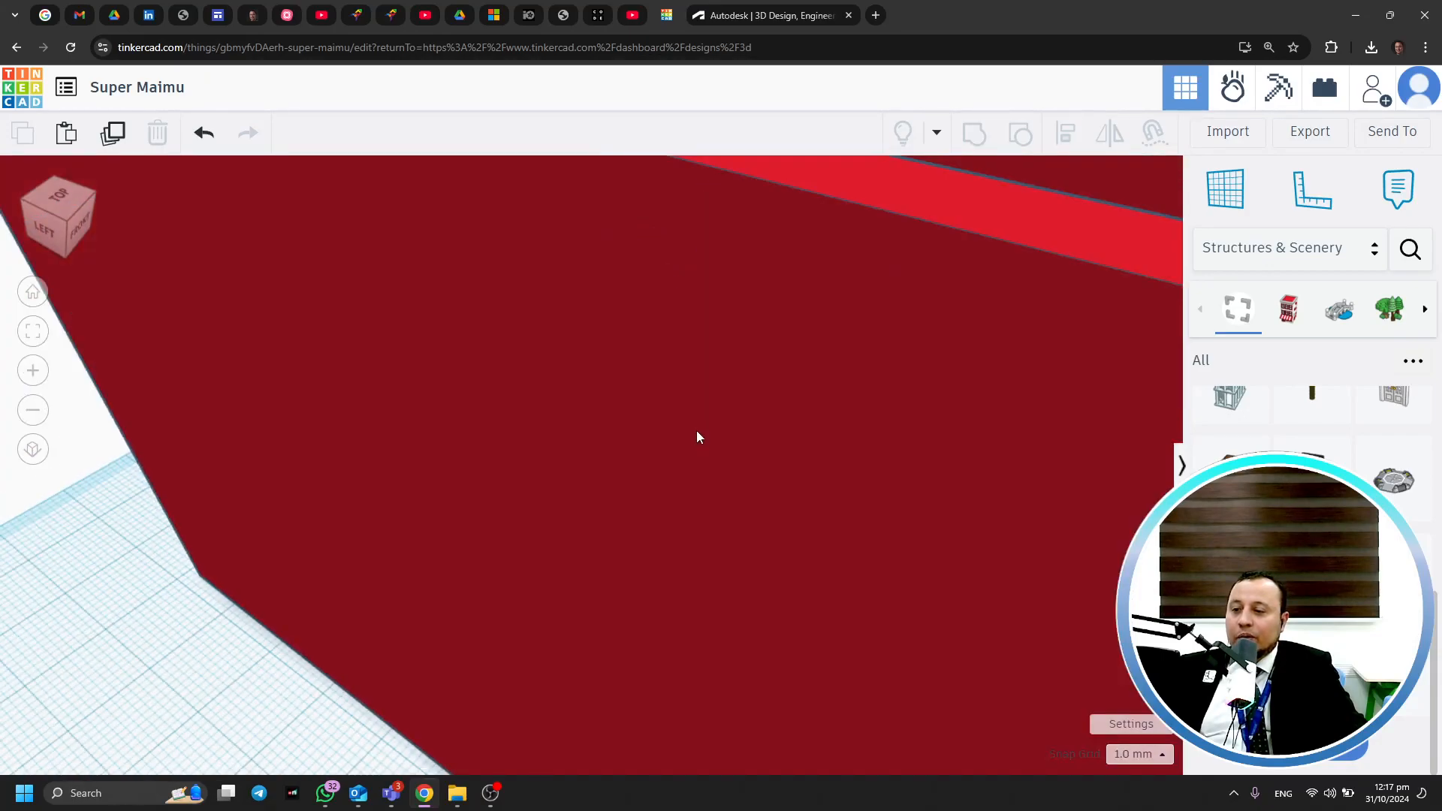
right_click_drag(851, 490, 714, 505)
mouse_move(834, 520)
right_mouse_down()
mouse_move(818, 562)
mouse_move(760, 567)
mouse_move(791, 628)
right_mouse_up()
middle_click_drag(1055, 616, 850, 596)
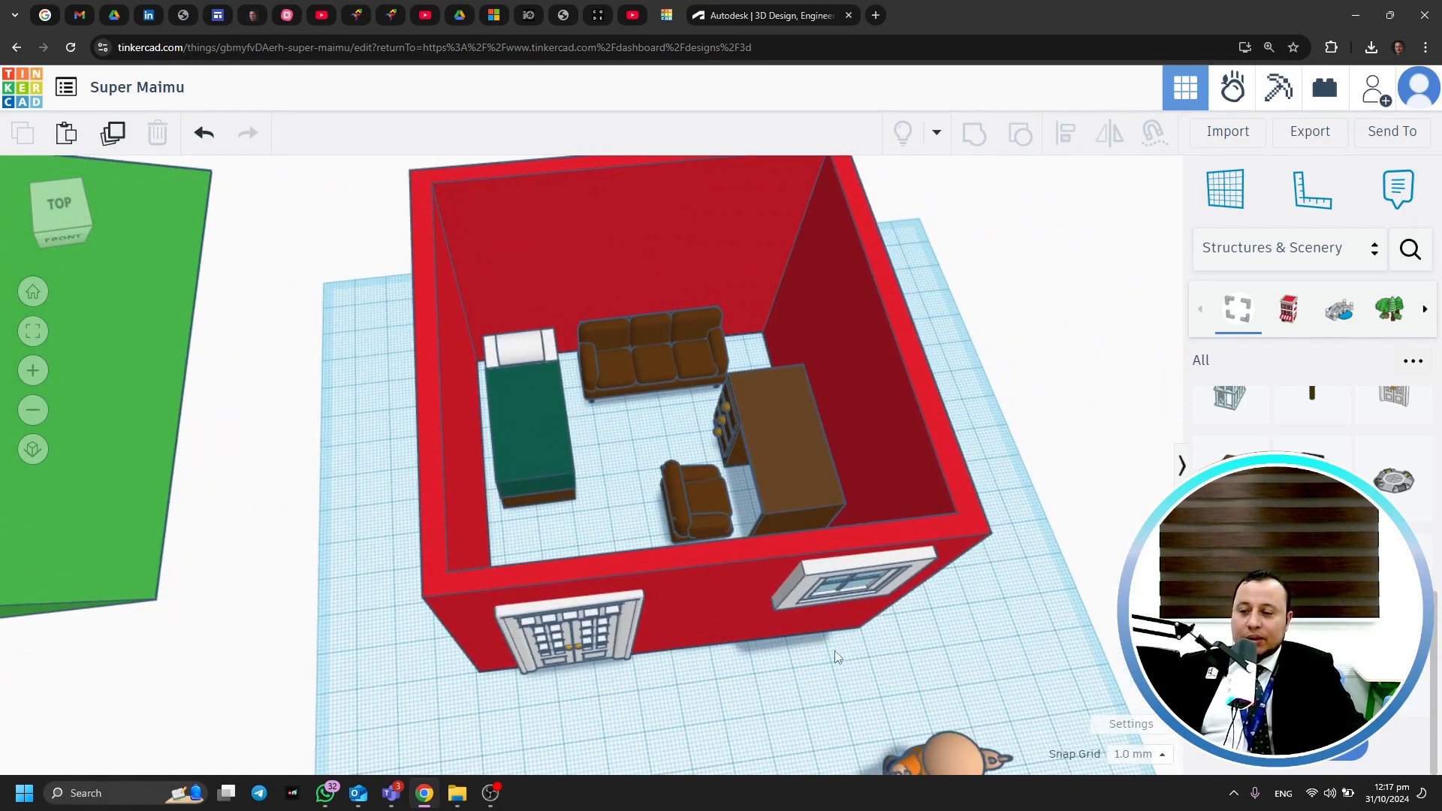
Move the green roof back onto the house so that it covers the red walls
right_click_drag(580, 596, 699, 481)
right_click_drag(310, 537, 706, 460)
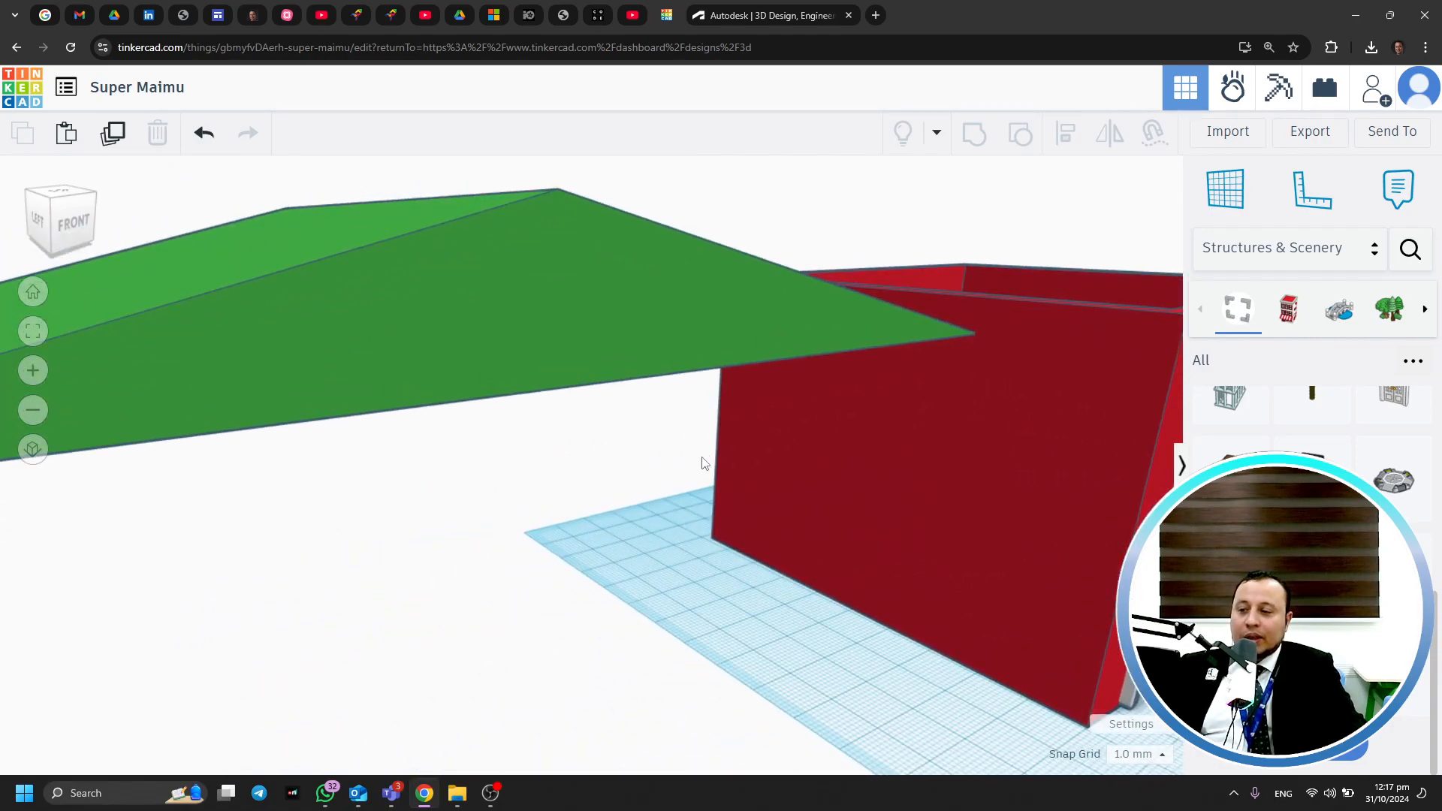
right_click_drag(615, 458, 389, 394)
left_click_drag(389, 390, 1173, 522)
scroll(436, 411, "down", 4)
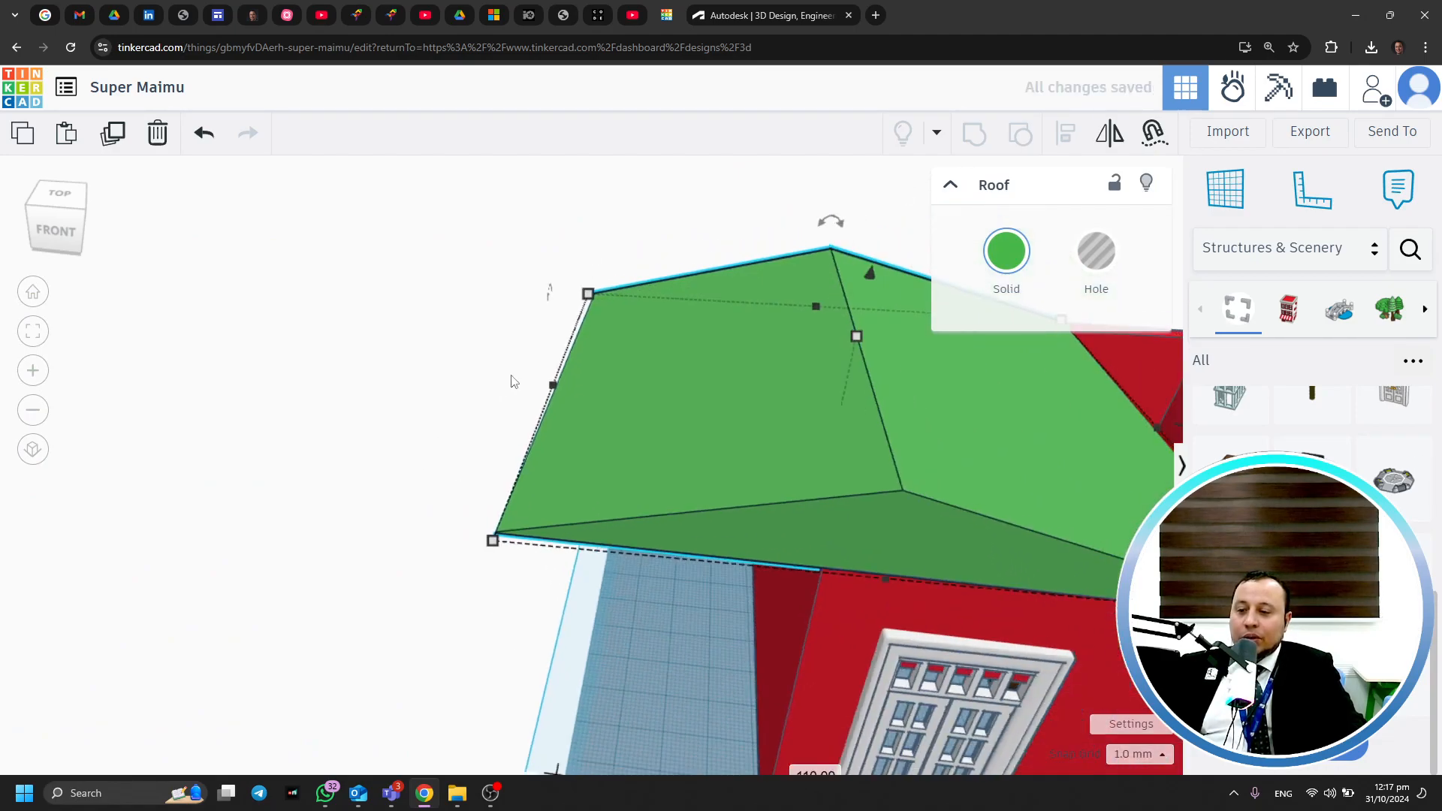
left_click_drag(714, 407, 891, 422)
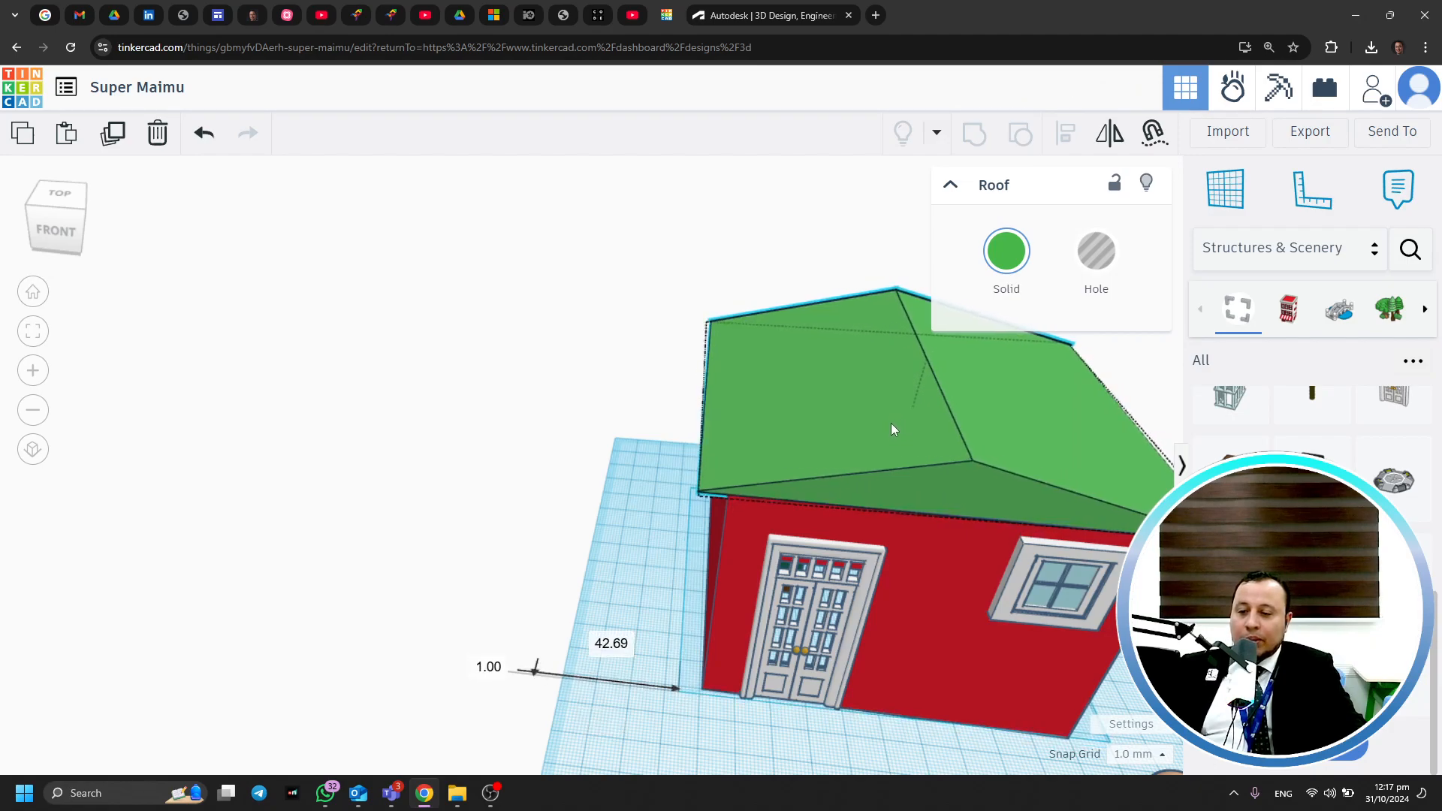
left_click(560, 403)
Check the roof from the front and nudge it slightly to fit over the walls
right_click_drag(561, 403, 808, 454)
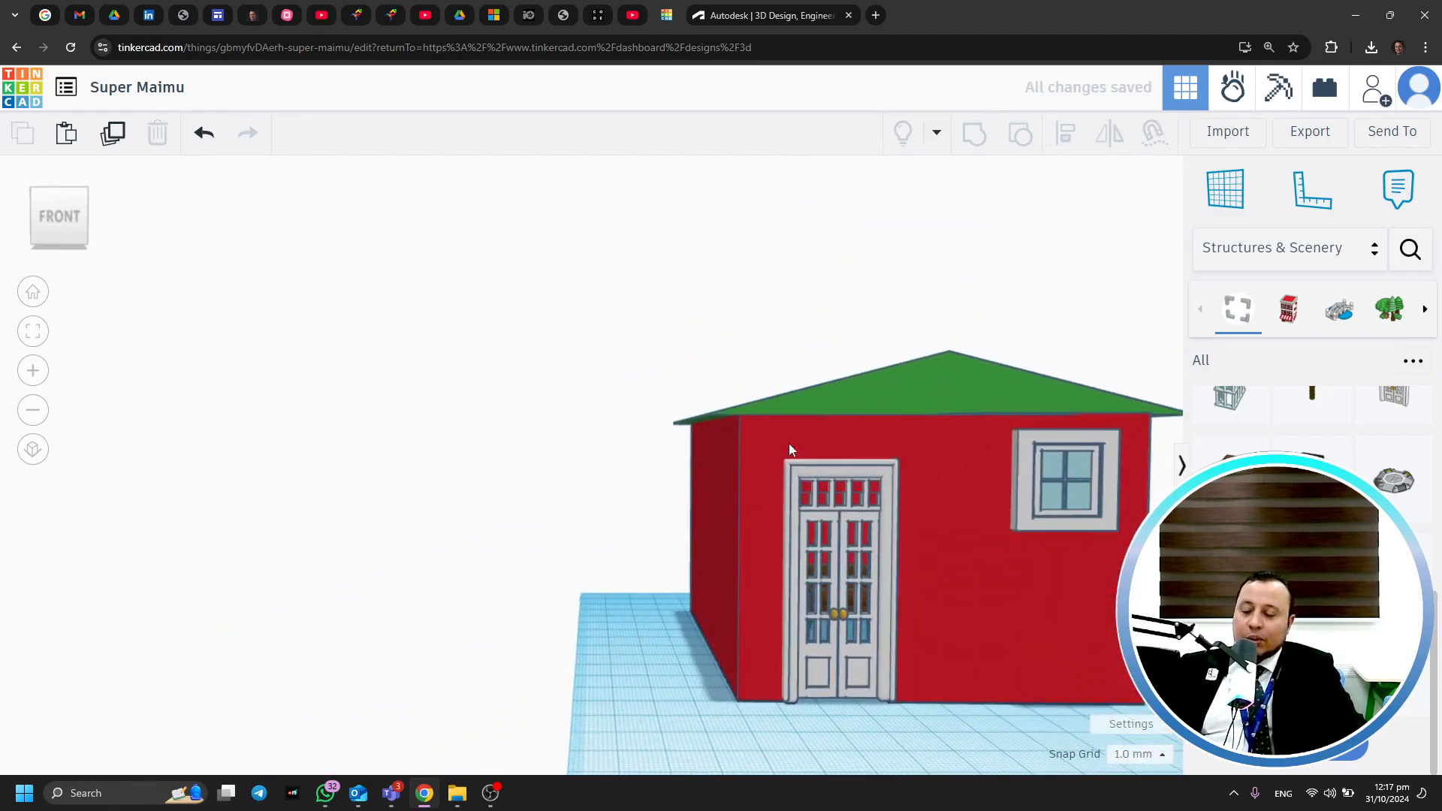
middle_click_drag(624, 346, 318, 322)
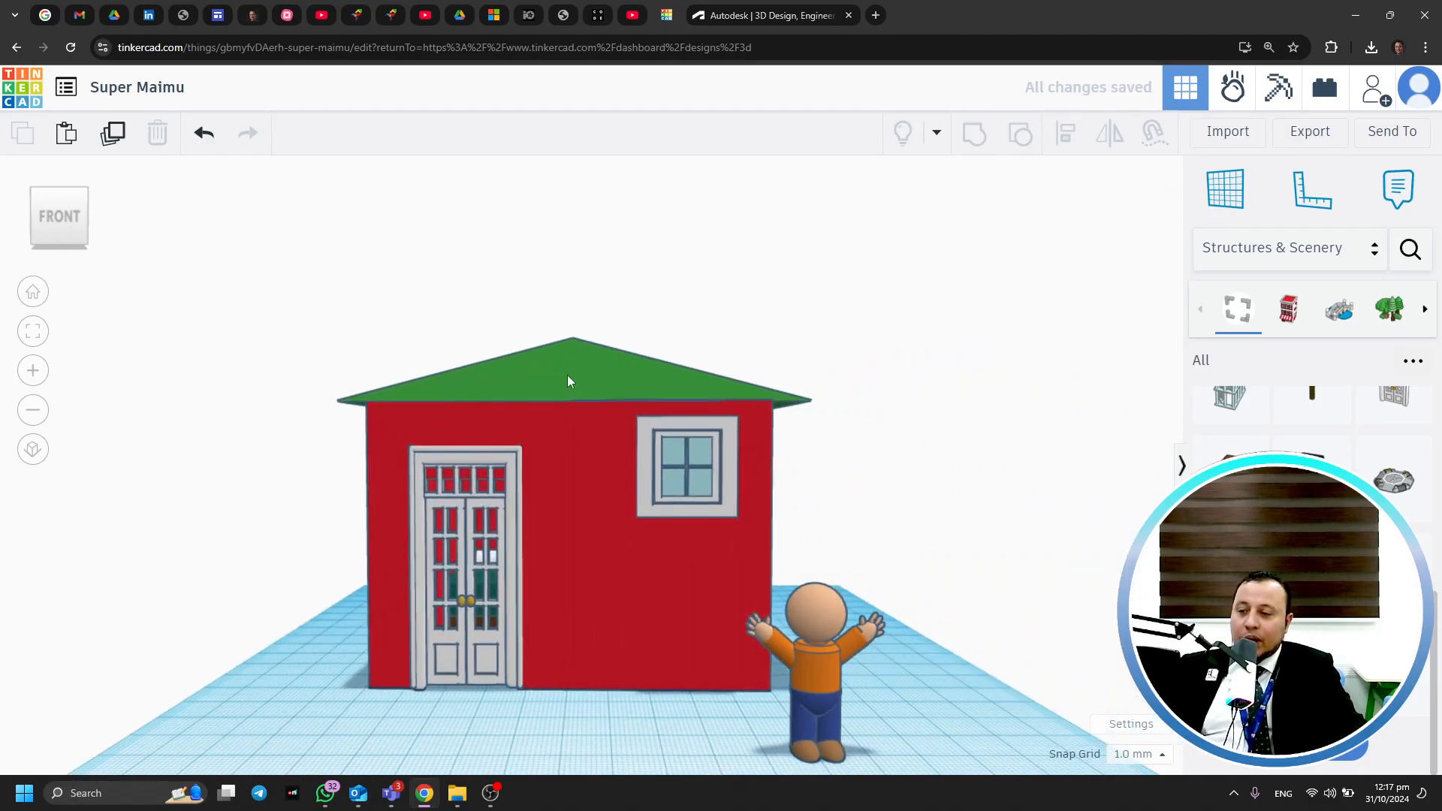
right_click_drag(370, 312, 633, 434)
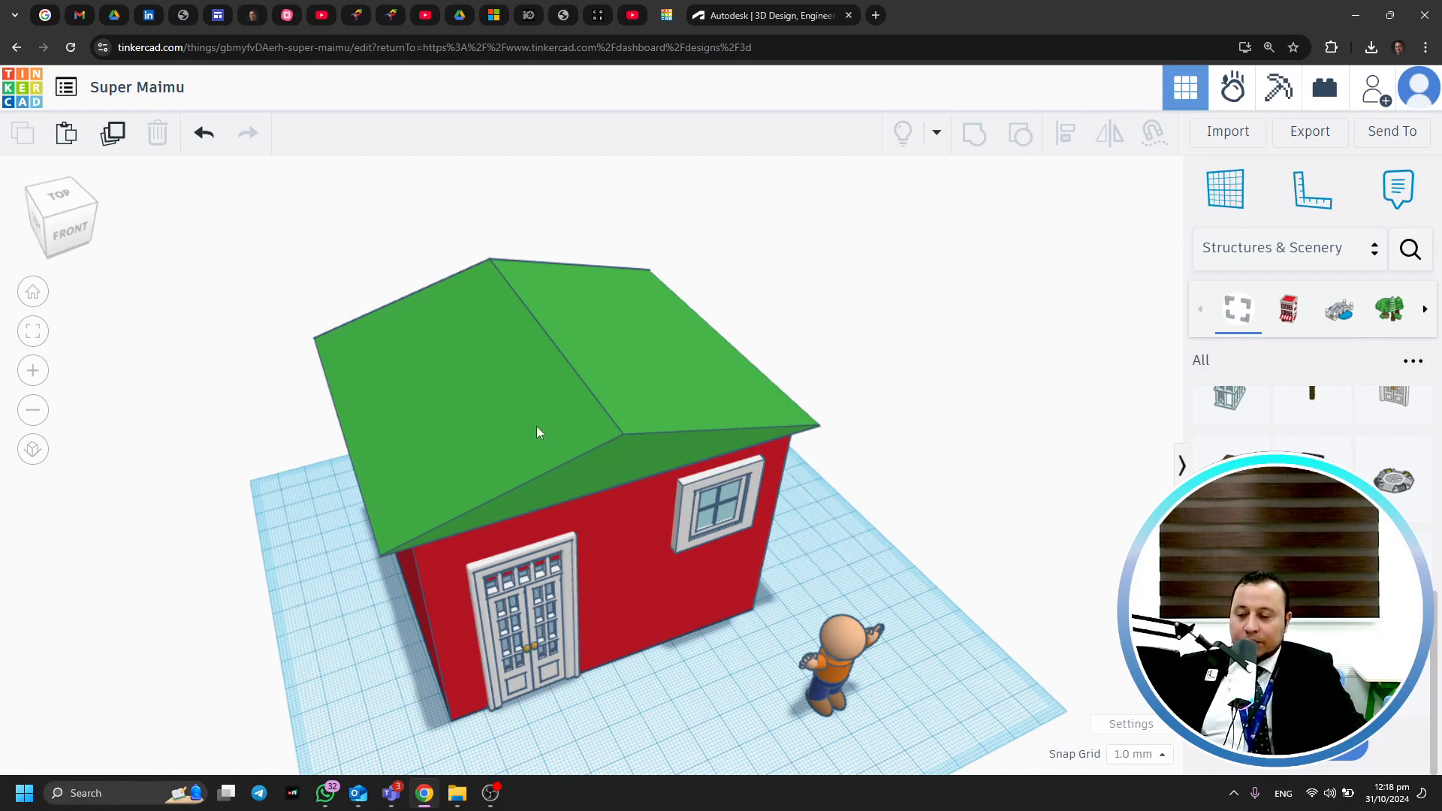
mouse_move(528, 393)
left_mouse_down()
mouse_move(367, 434)
mouse_move(274, 419)
mouse_move(372, 434)
mouse_move(535, 391)
left_mouse_up()
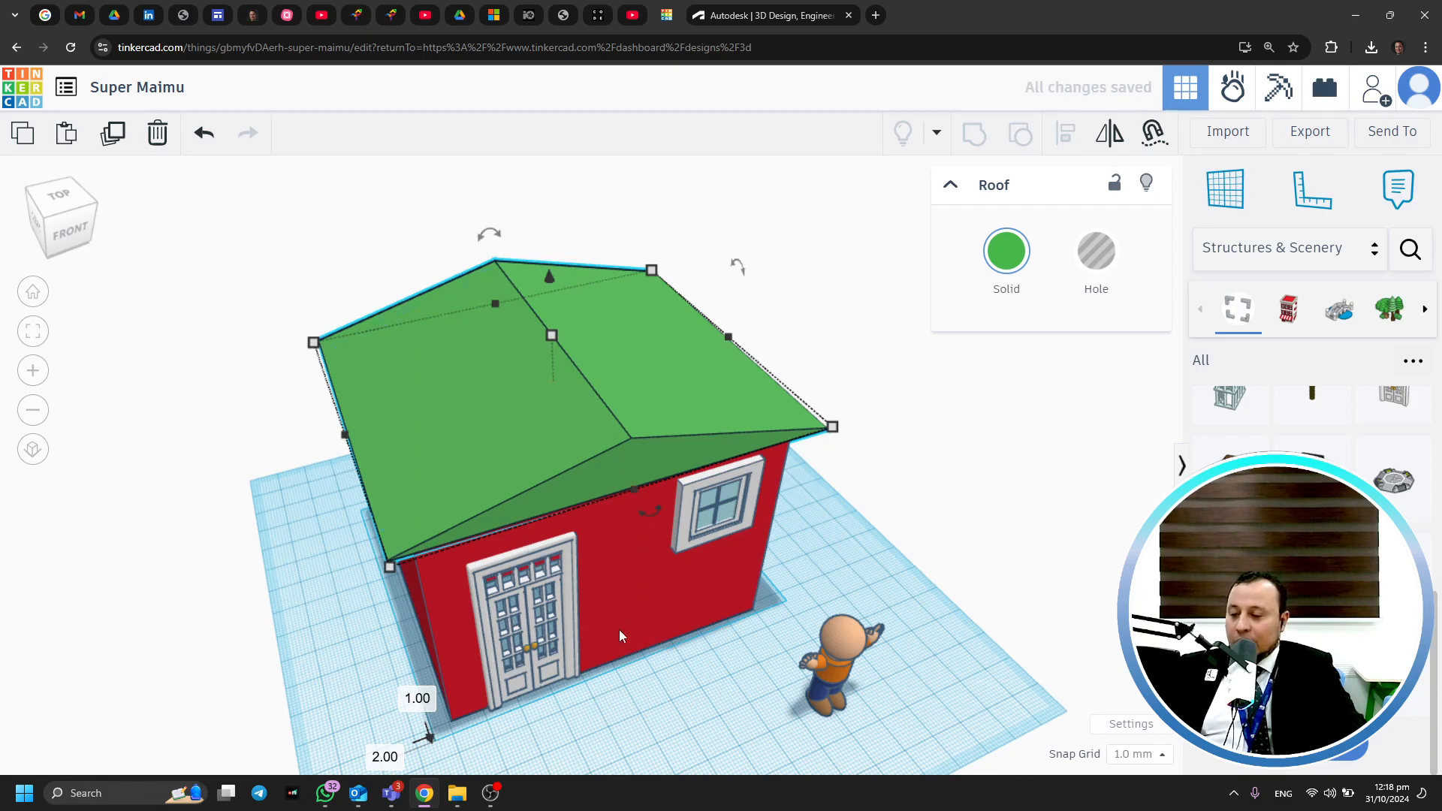
Examine the couch, desk, armchair and underside of the roof from inside the closed house
scroll(547, 639, "up", 1)
scroll(547, 638, "up", 8)
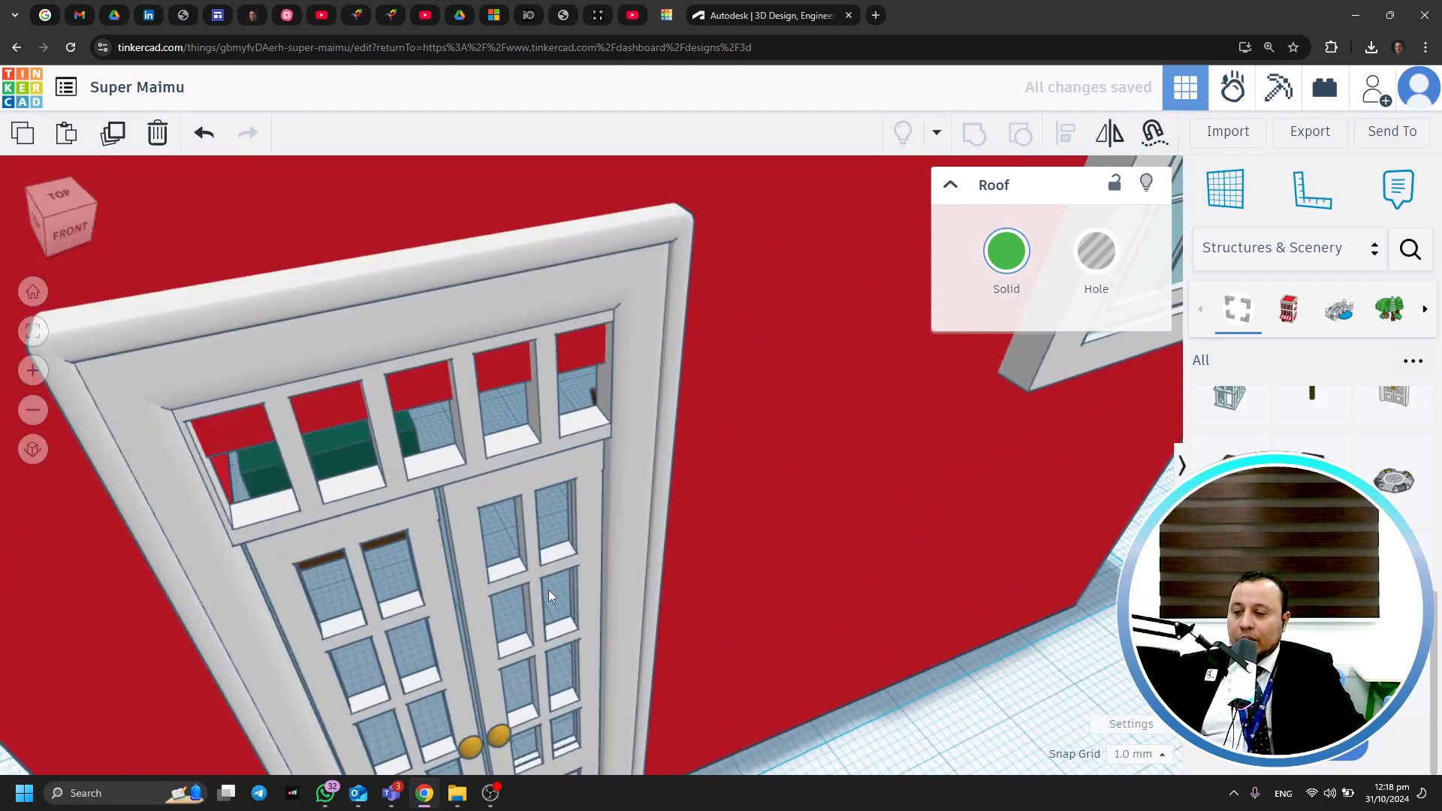
scroll(556, 535, "down", 5)
scroll(618, 303, "up", 5)
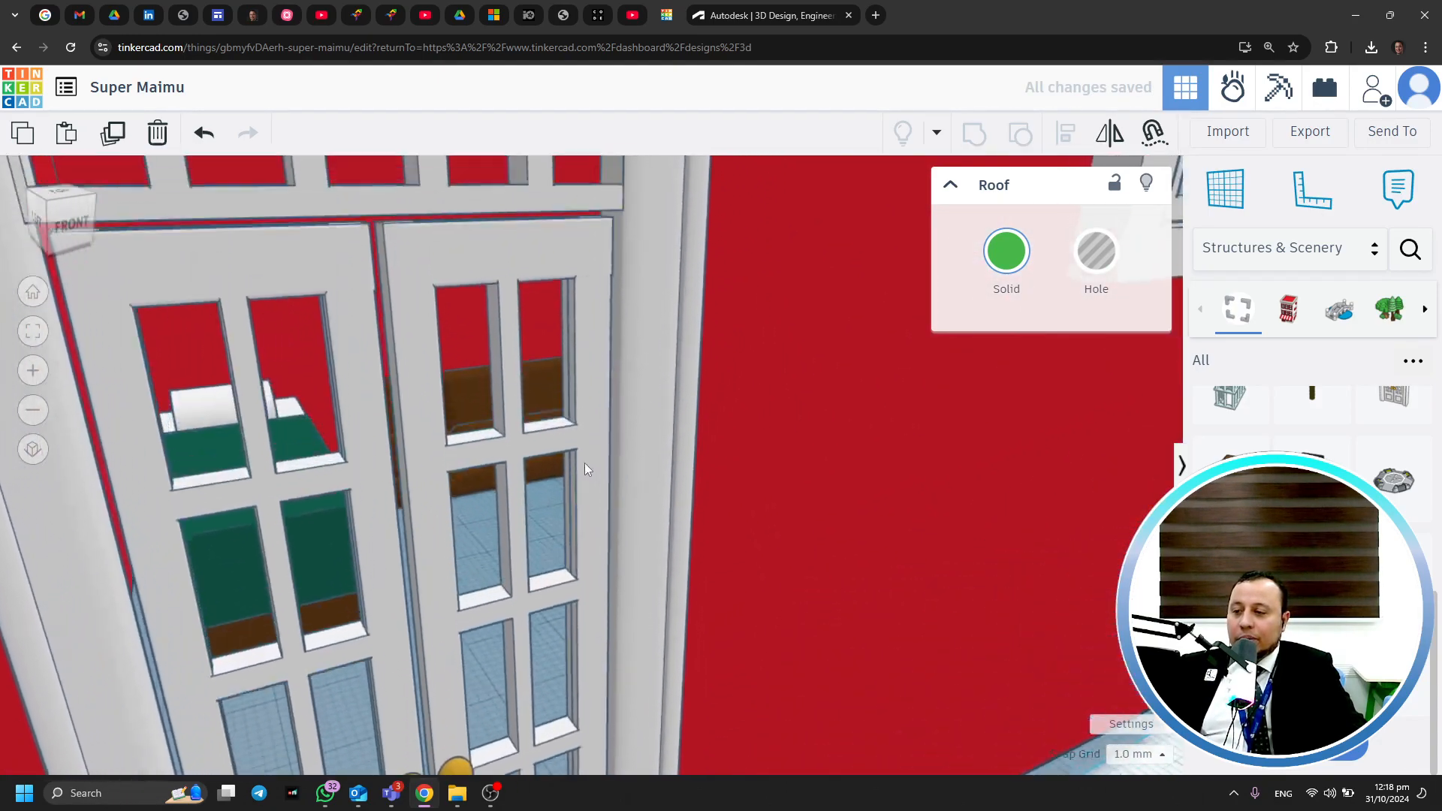
right_click_drag(584, 463, 536, 571)
scroll(506, 443, "up", 6)
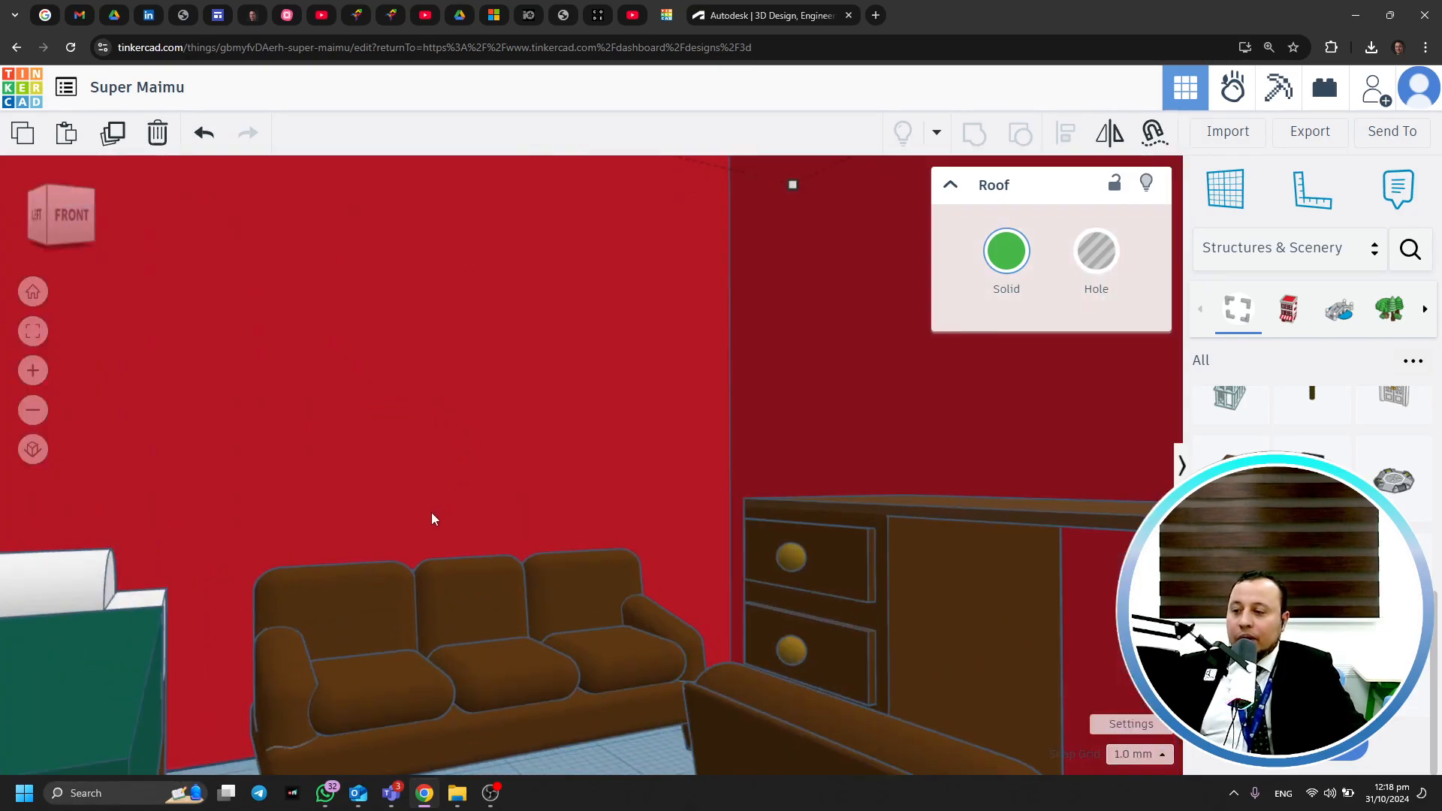
scroll(428, 559, "down", 2)
right_click_drag(494, 547, 538, 728)
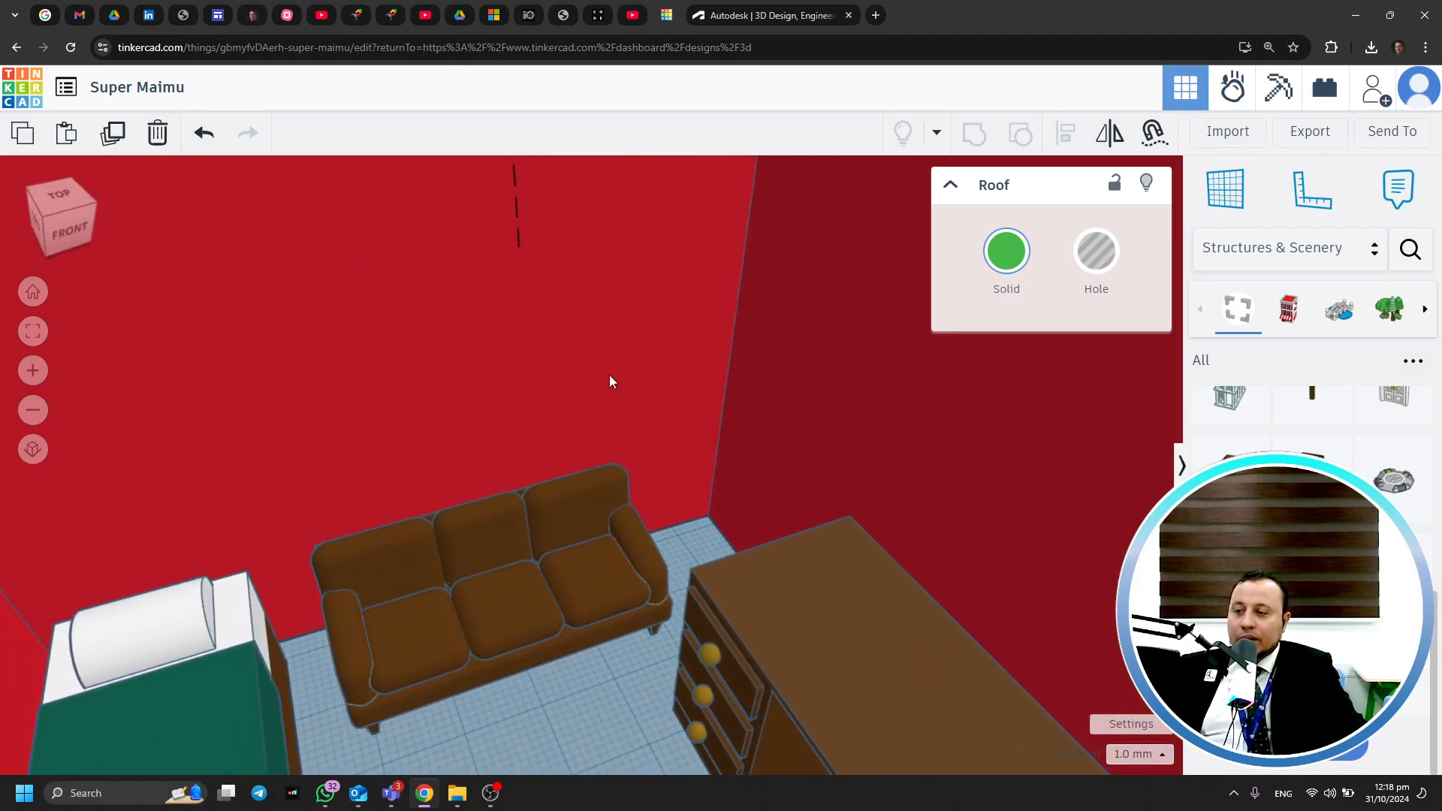
right_click_drag(601, 281, 614, 85)
left_click(514, 213)
right_click_drag(537, 212, 537, 180)
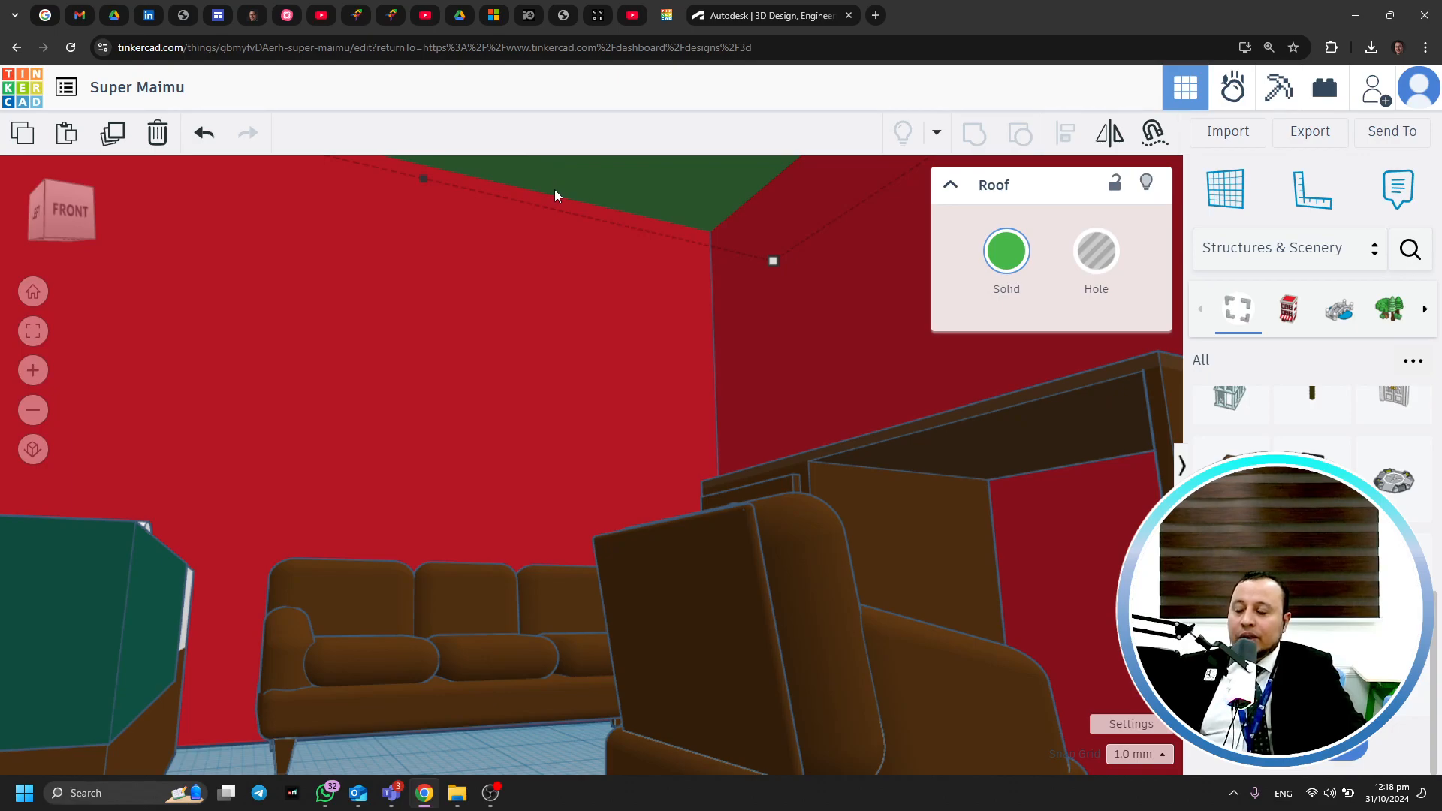
Examine the double door, the window and the roof edge on the front of the finished house
scroll(561, 415, "down", 5)
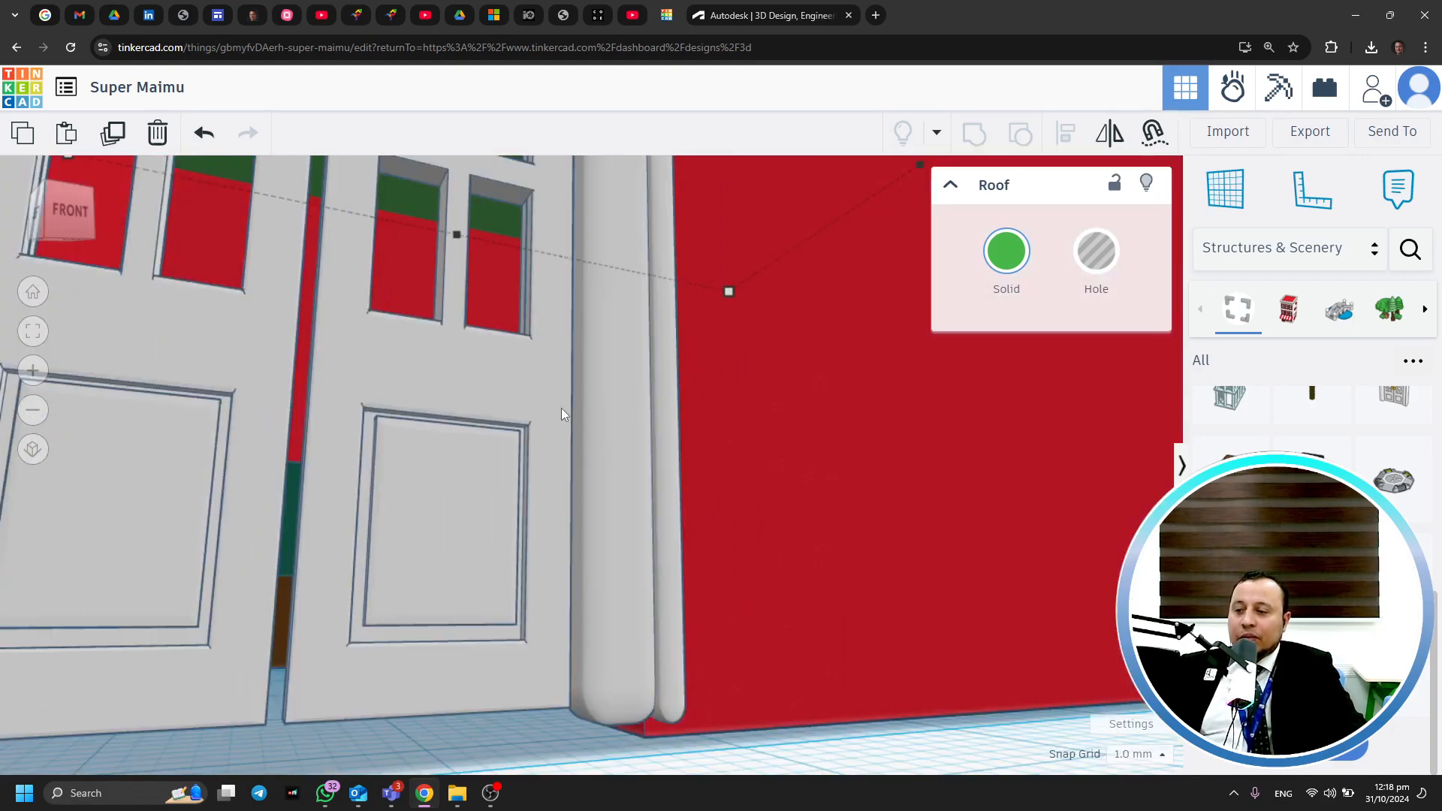
right_click_drag(555, 391, 571, 449)
right_click_drag(495, 417, 582, 455)
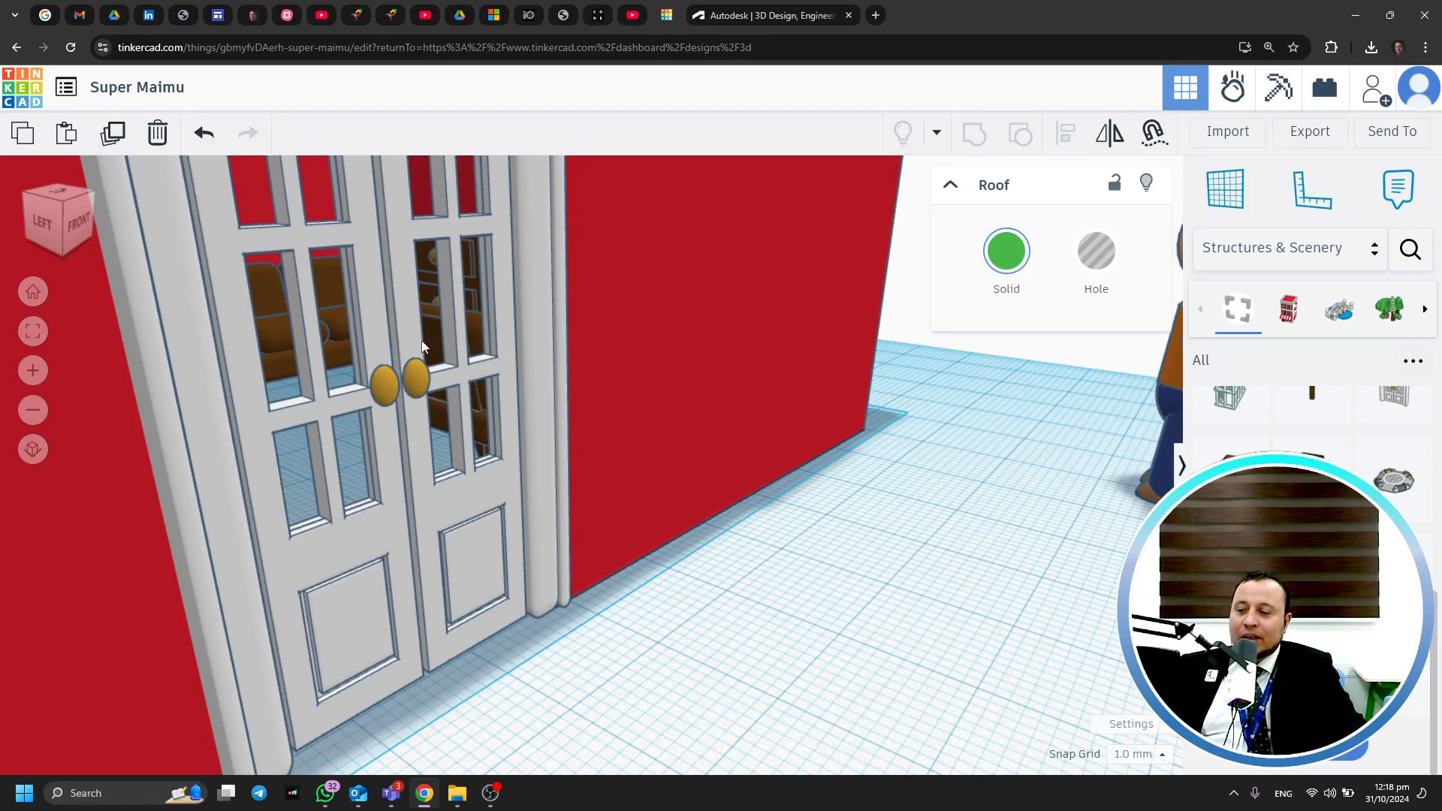
right_click_drag(501, 409, 480, 445)
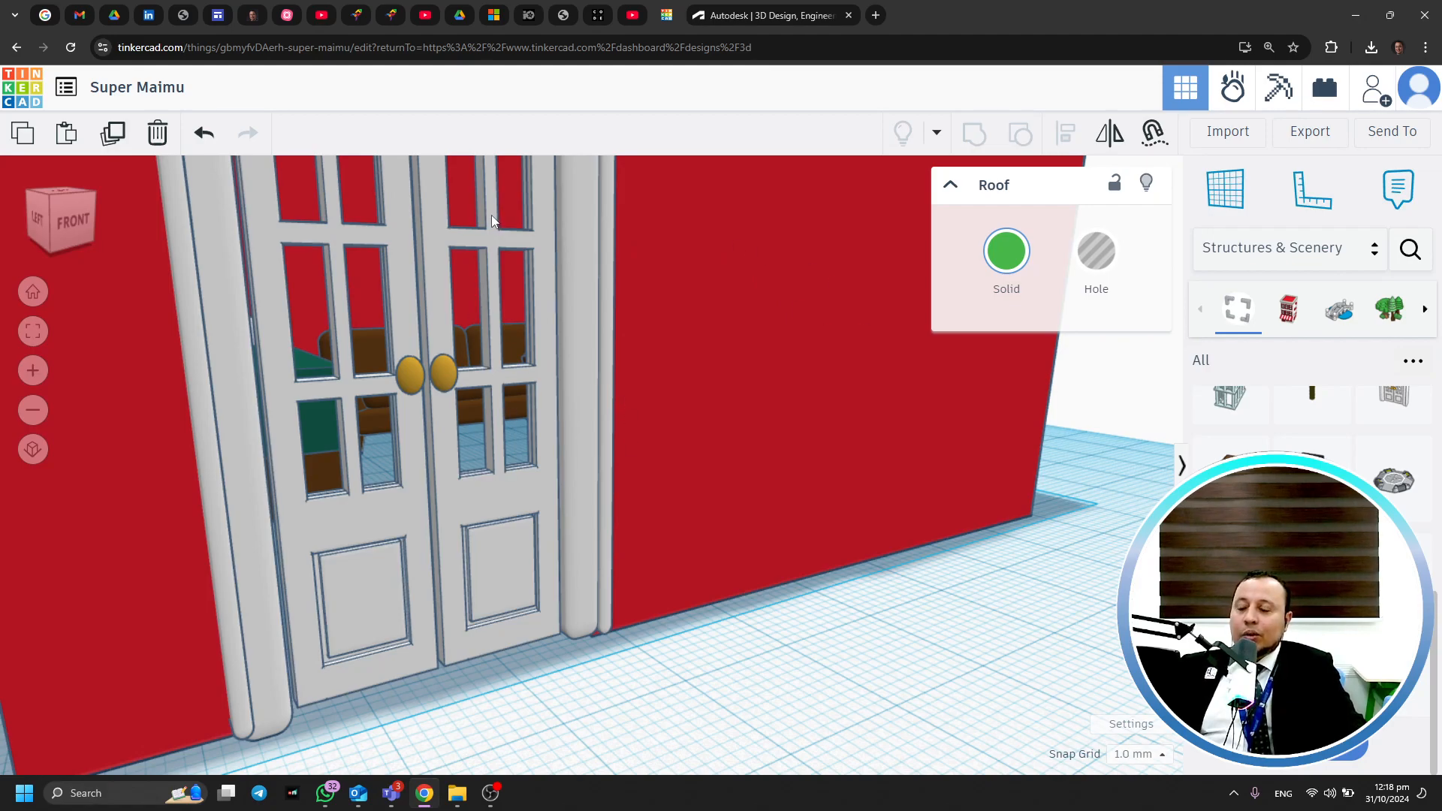
right_click_drag(476, 198, 494, 495)
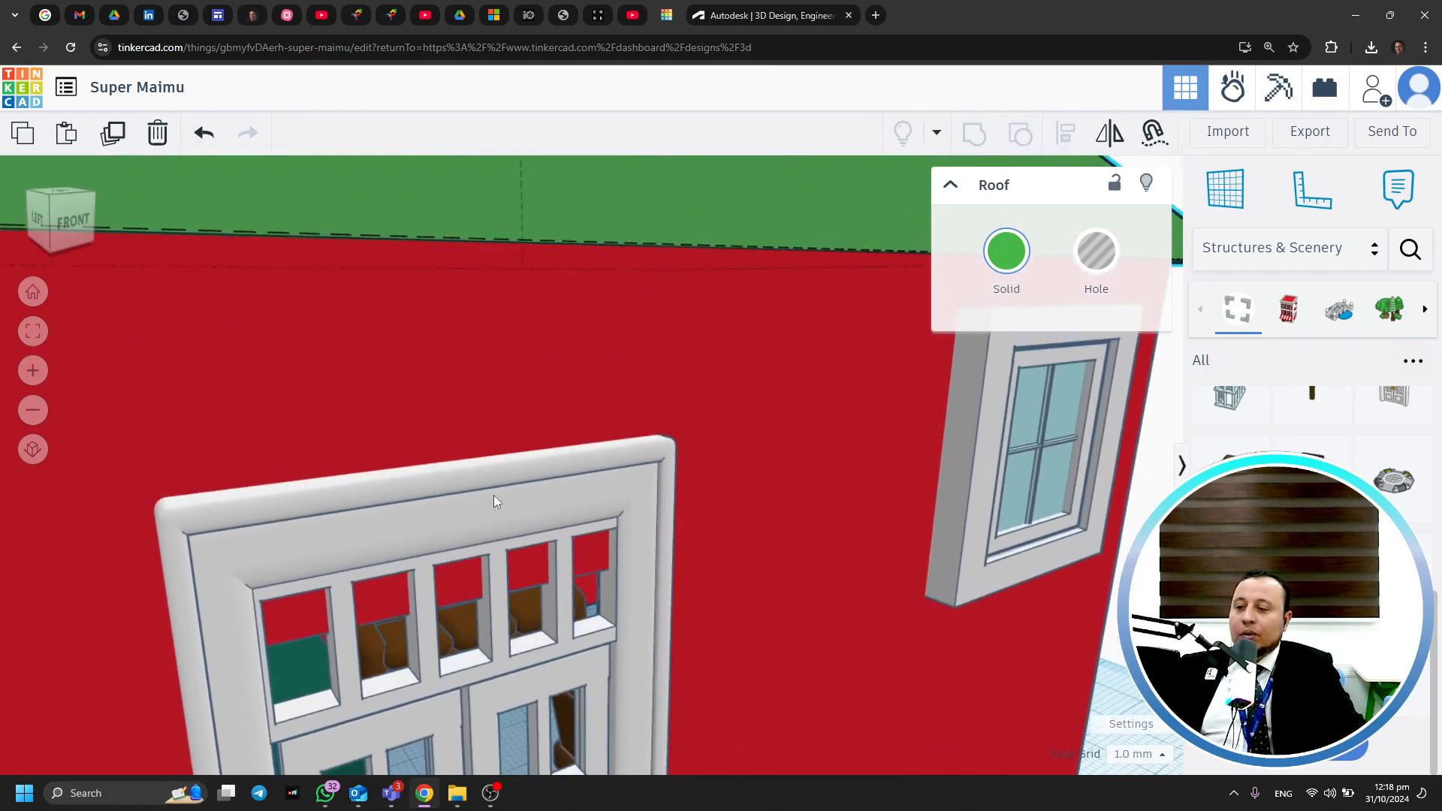
scroll(615, 354, "down", 5)
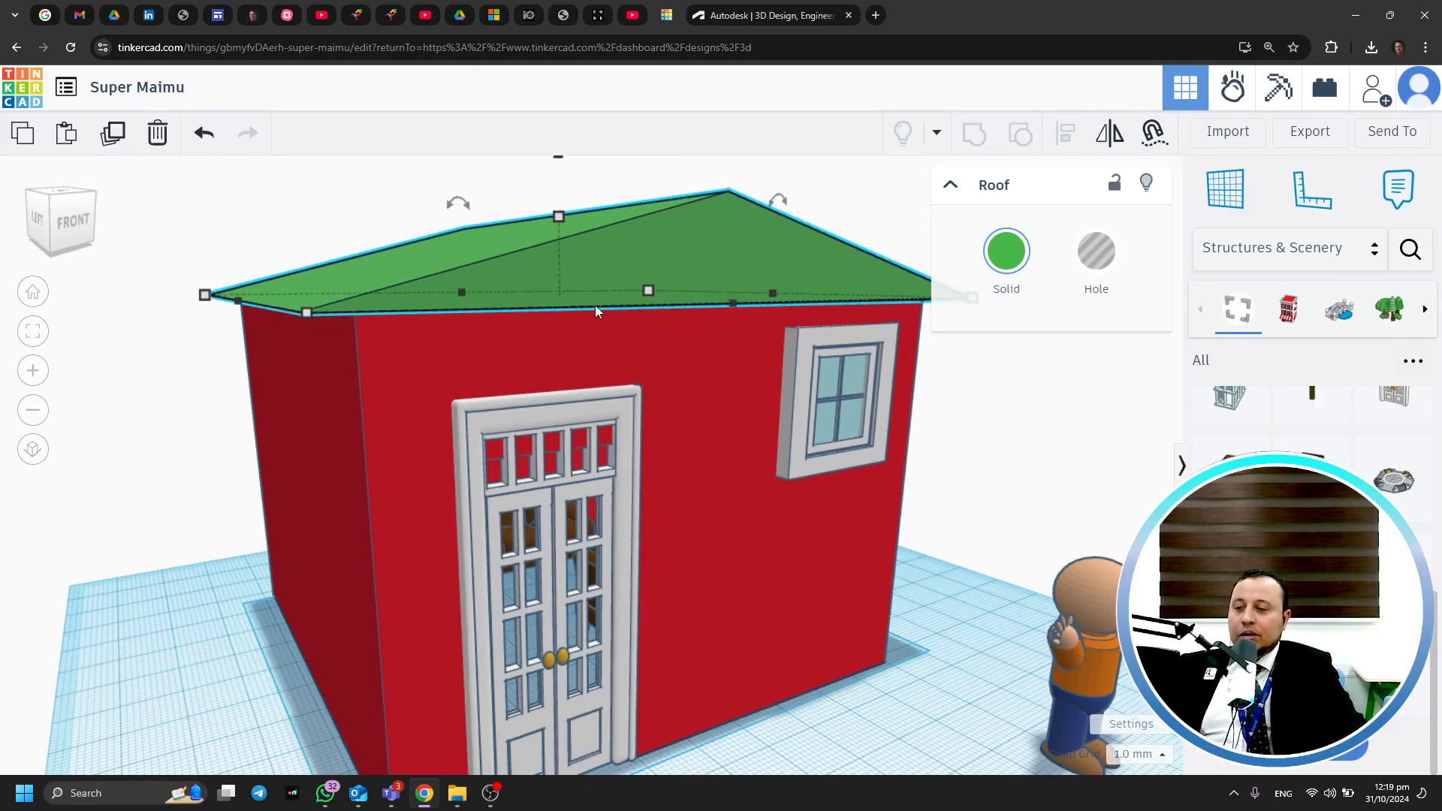
right_click_drag(676, 492, 674, 542)
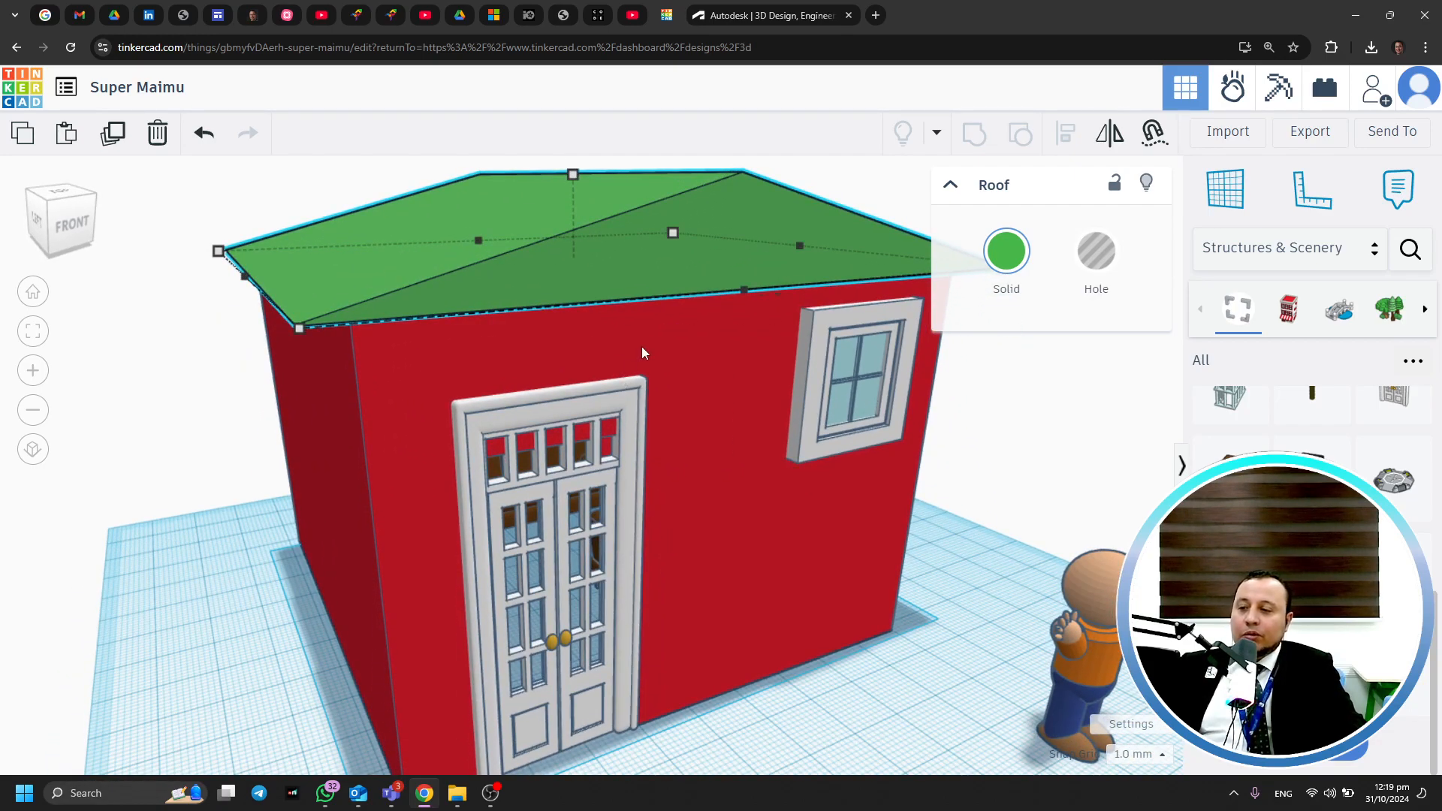
Examine the furniture through the double door and from inside the house, and the walls and roof from outside
scroll(664, 436, "down", 3)
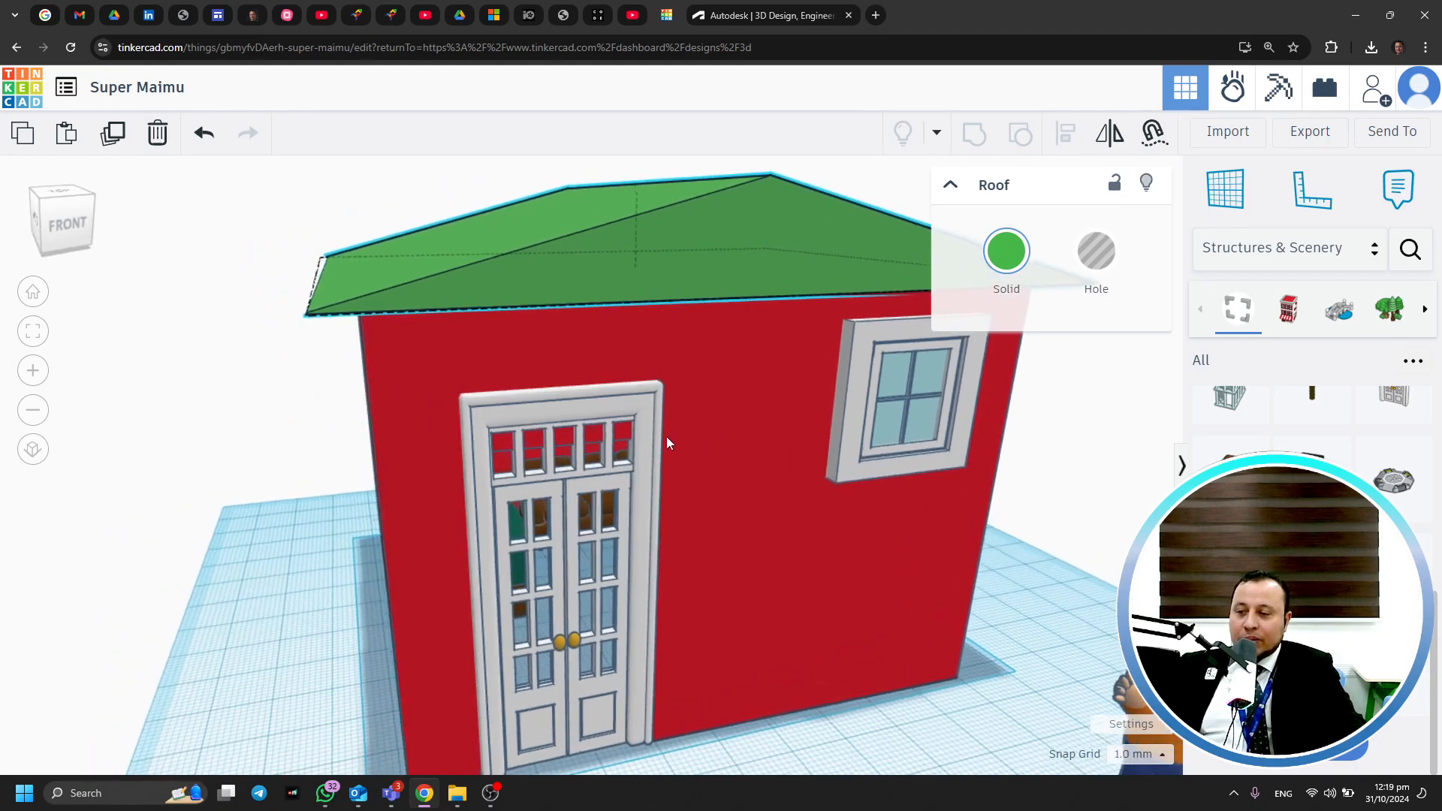
scroll(539, 561, "up", 5)
scroll(533, 553, "up", 6)
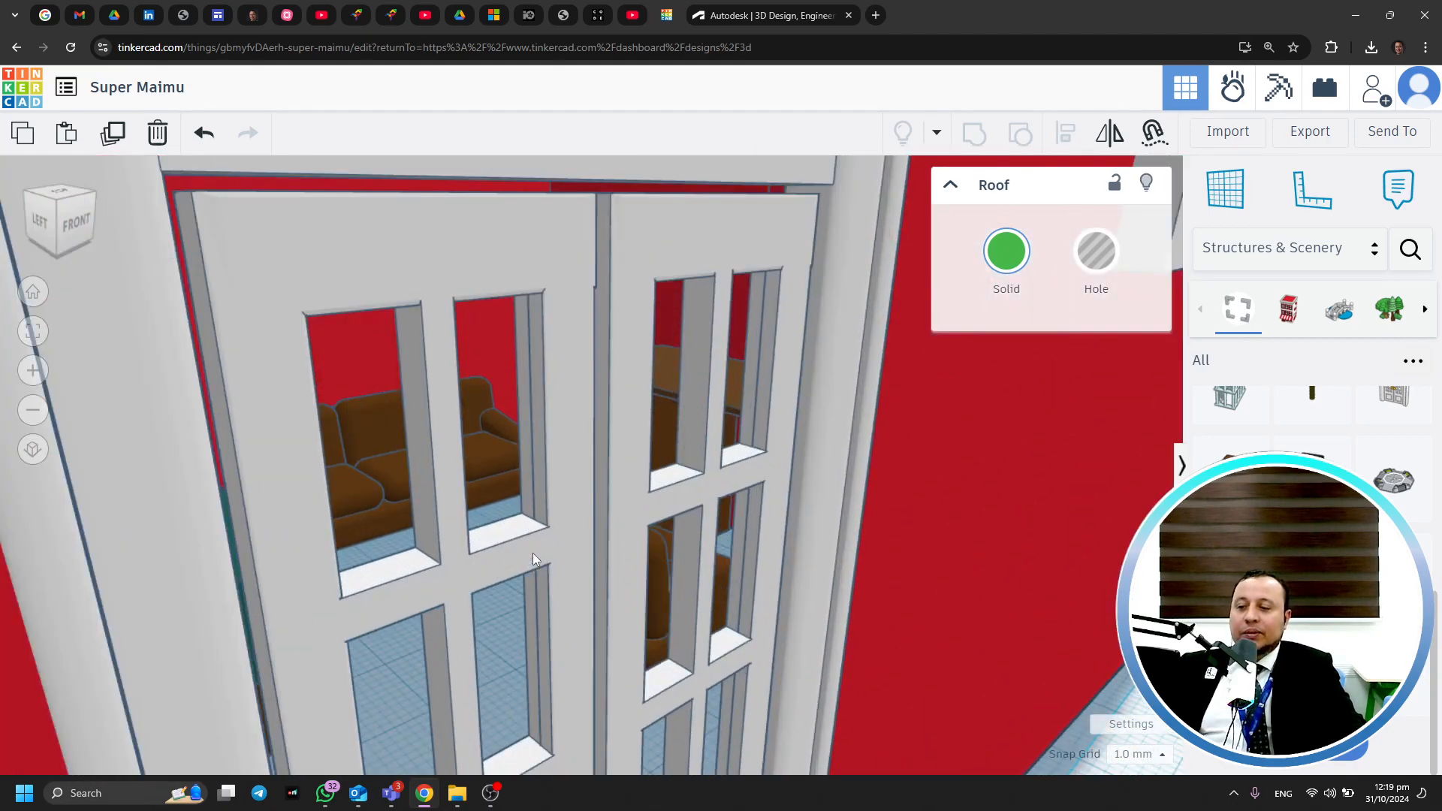
scroll(533, 551, "up", 8)
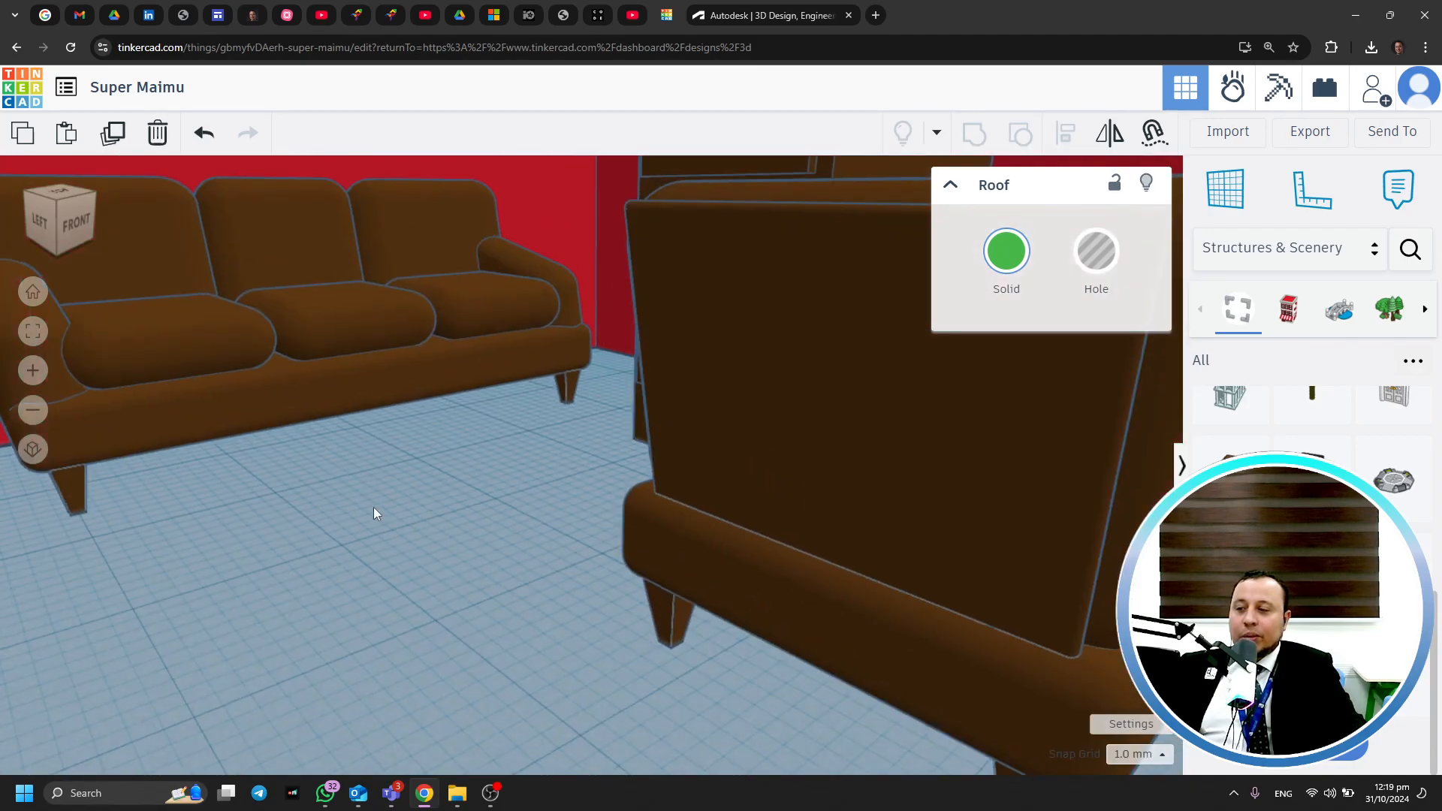
right_click_drag(372, 507, 332, 269)
scroll(790, 335, "down", 10)
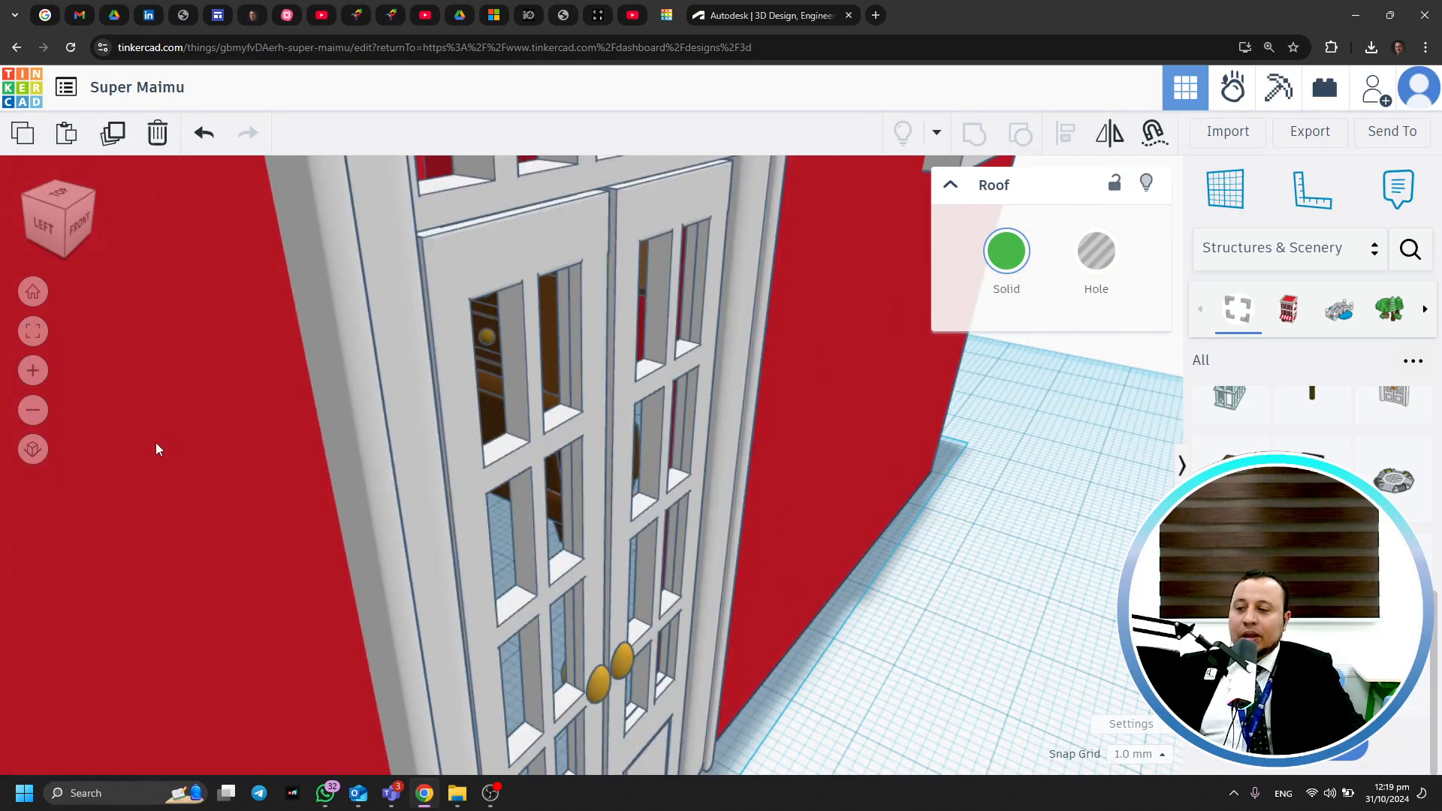
scroll(158, 449, "down", 10)
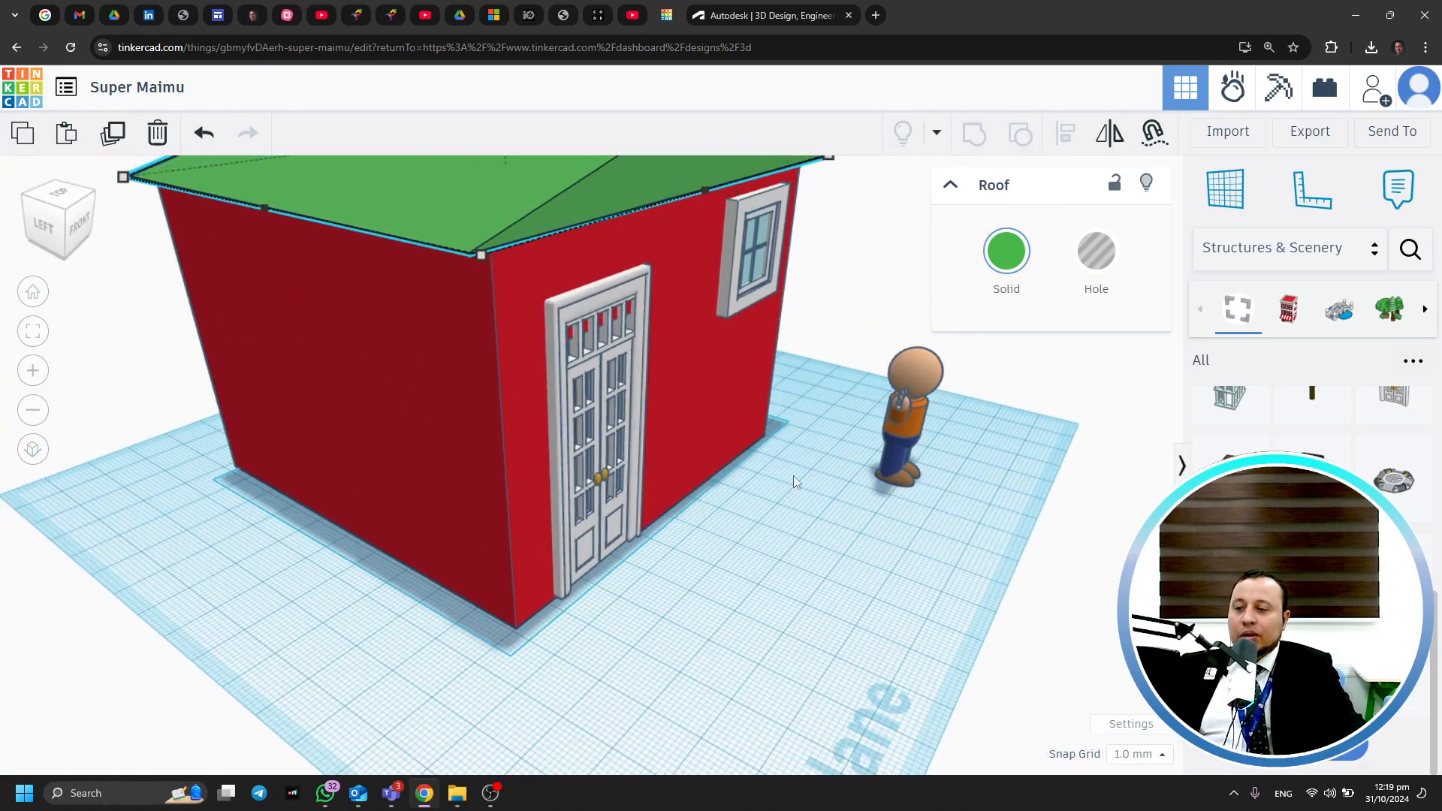
right_click_drag(793, 475, 715, 530)
middle_click_drag(724, 465, 778, 616)
right_click_drag(778, 616, 742, 612)
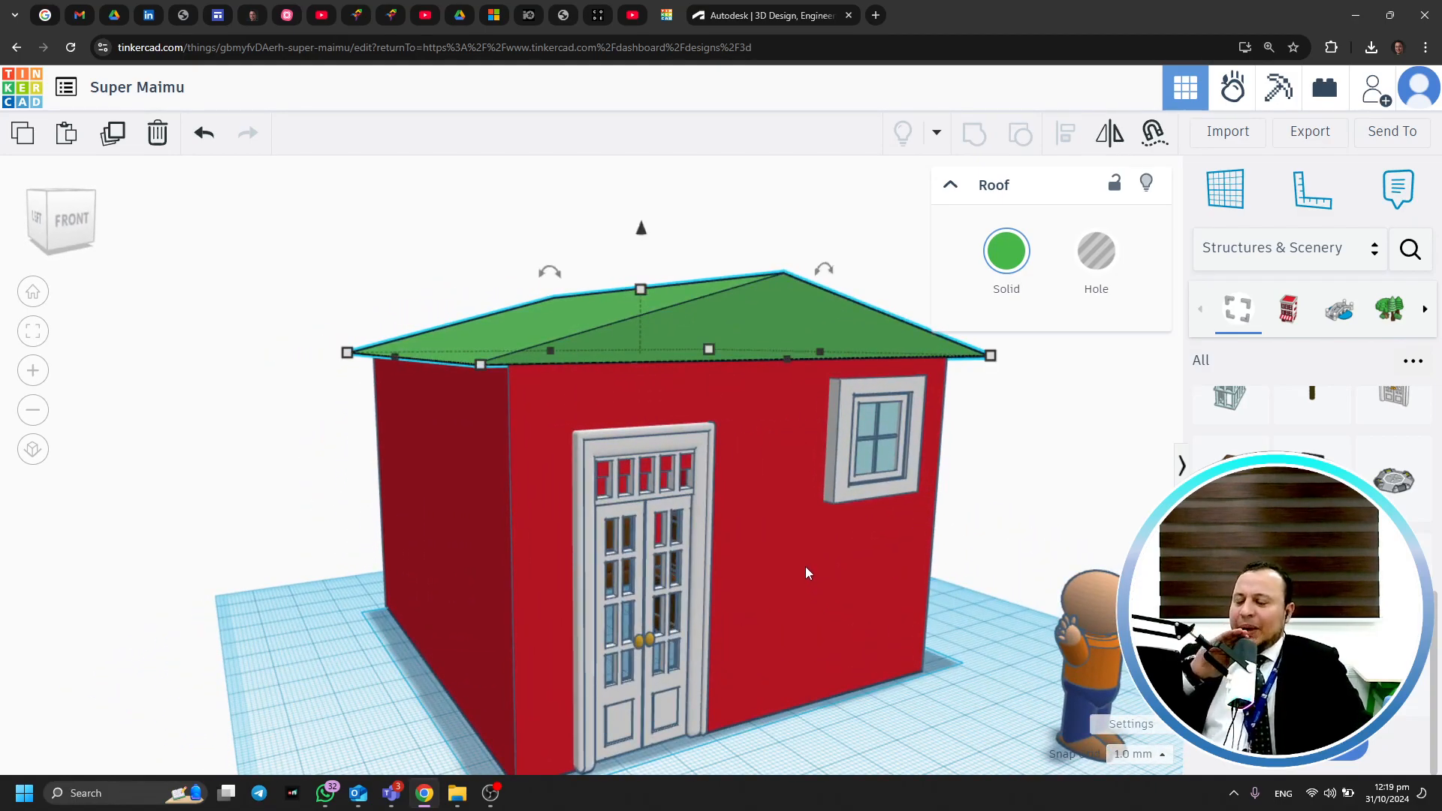
Move the green roof off the house and lower it beside the red walls
right_click_drag(876, 531, 828, 522)
left_click_drag(689, 406, 124, 449)
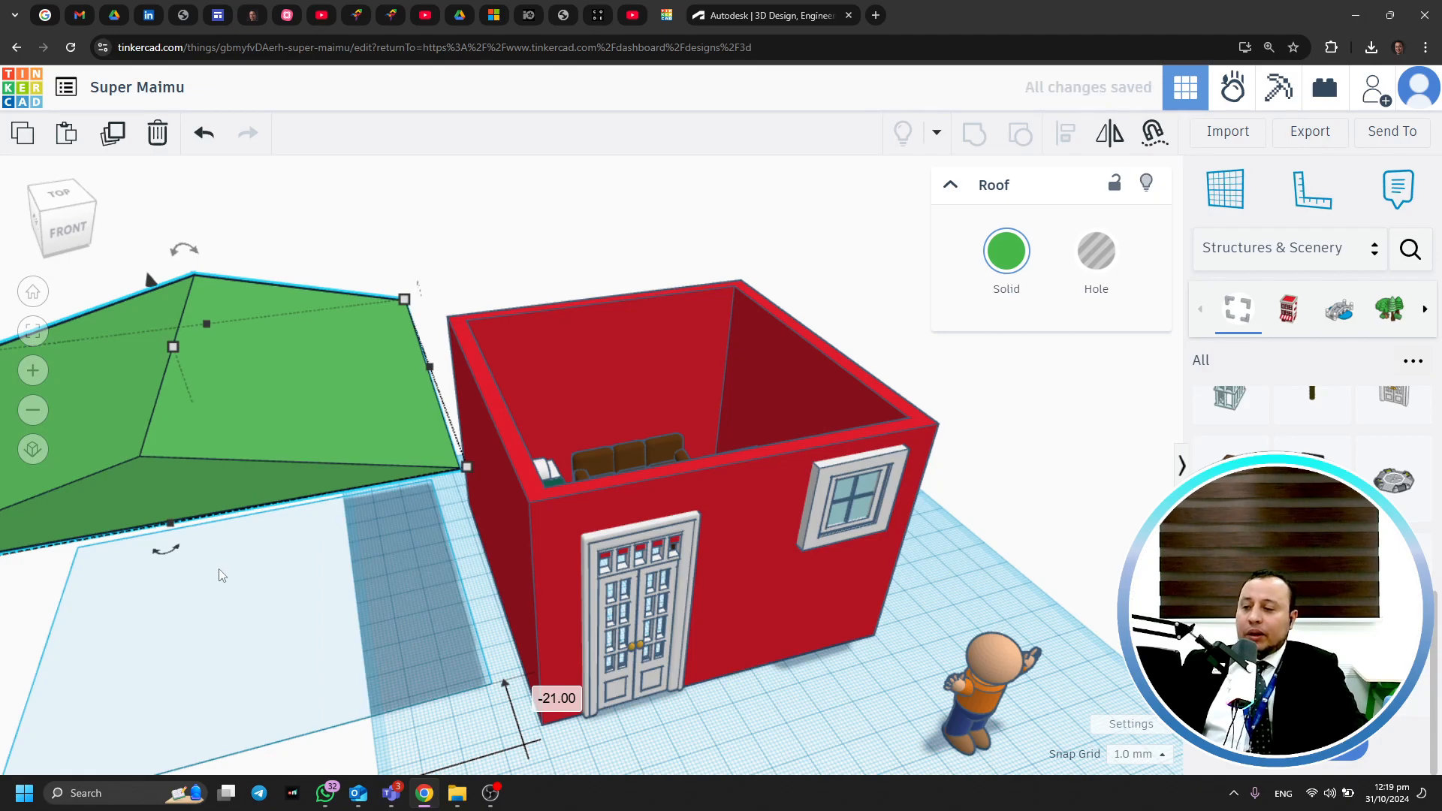
scroll(286, 368, "down", 4)
left_click_drag(181, 353, 193, 517)
left_click_drag(208, 579, 209, 534)
left_click(430, 732)
right_click_drag(430, 732, 498, 724)
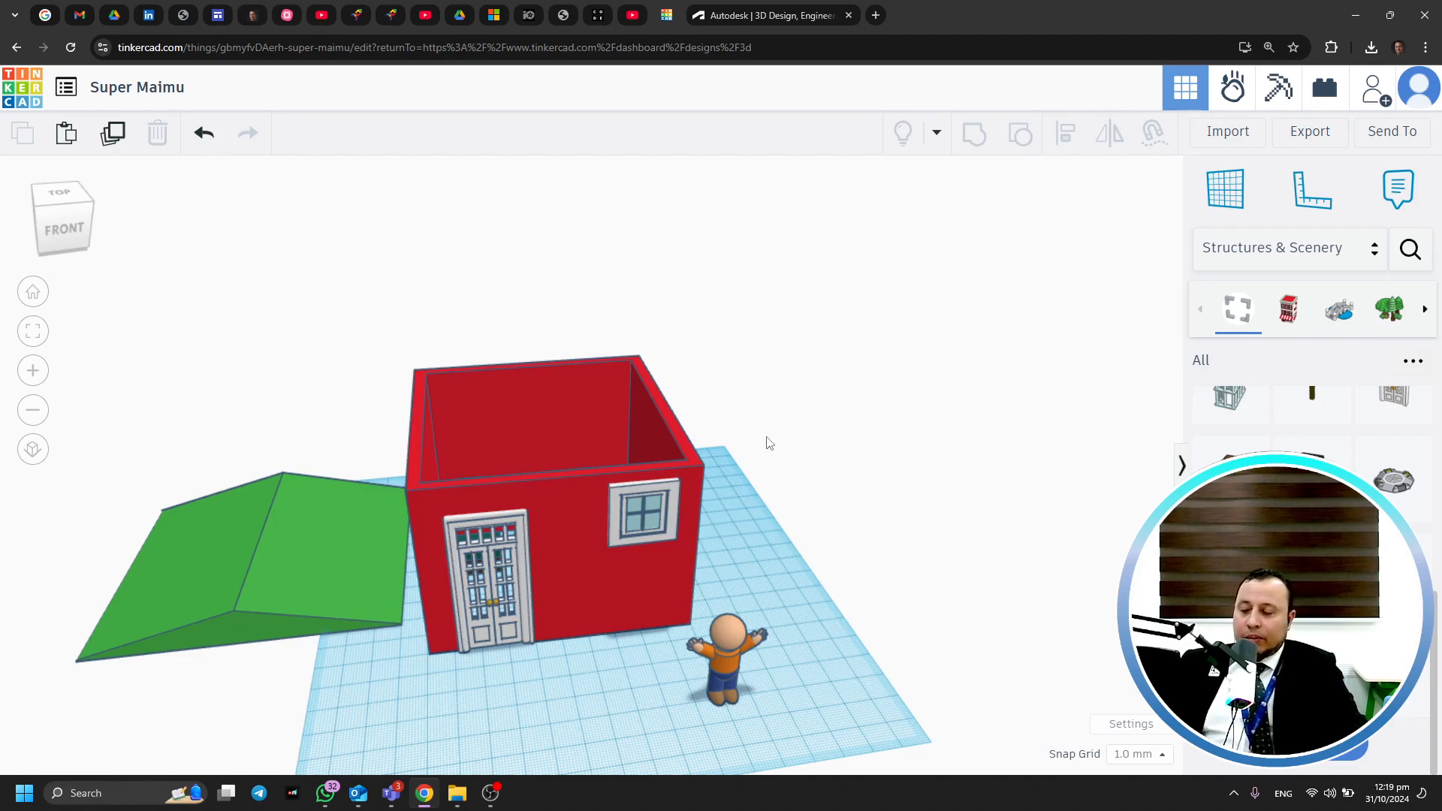
Try placing a Pagoda roof top on the workplane in front of the house and undo the placement
right_click_drag(590, 427, 966, 535)
scroll(1390, 577, "up", 4)
scroll(1390, 577, "down", 3)
left_click_drag(1390, 577, 740, 682)
left_click(900, 636)
right_click_drag(900, 635, 741, 653)
left_click(457, 634)
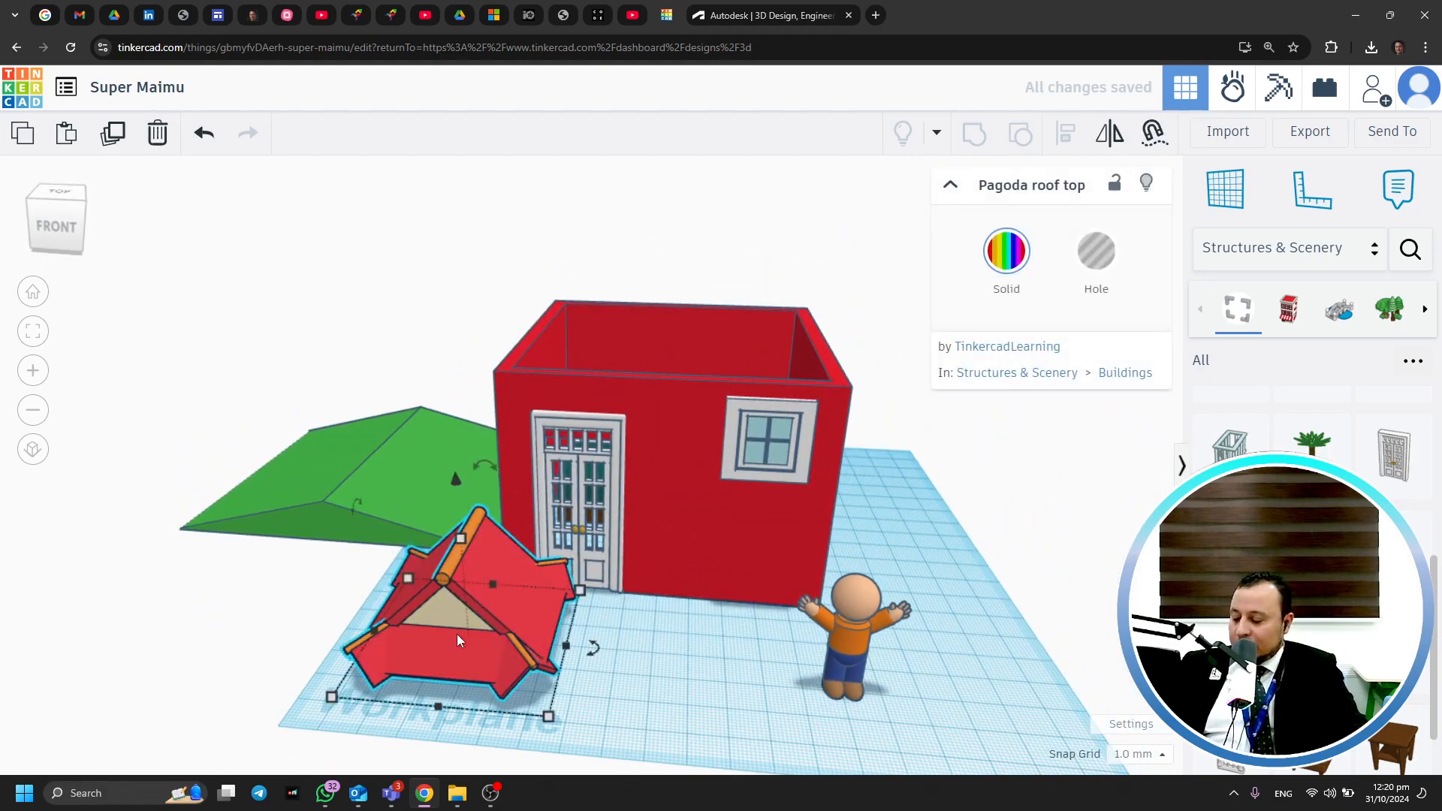
key("ctrl+z")
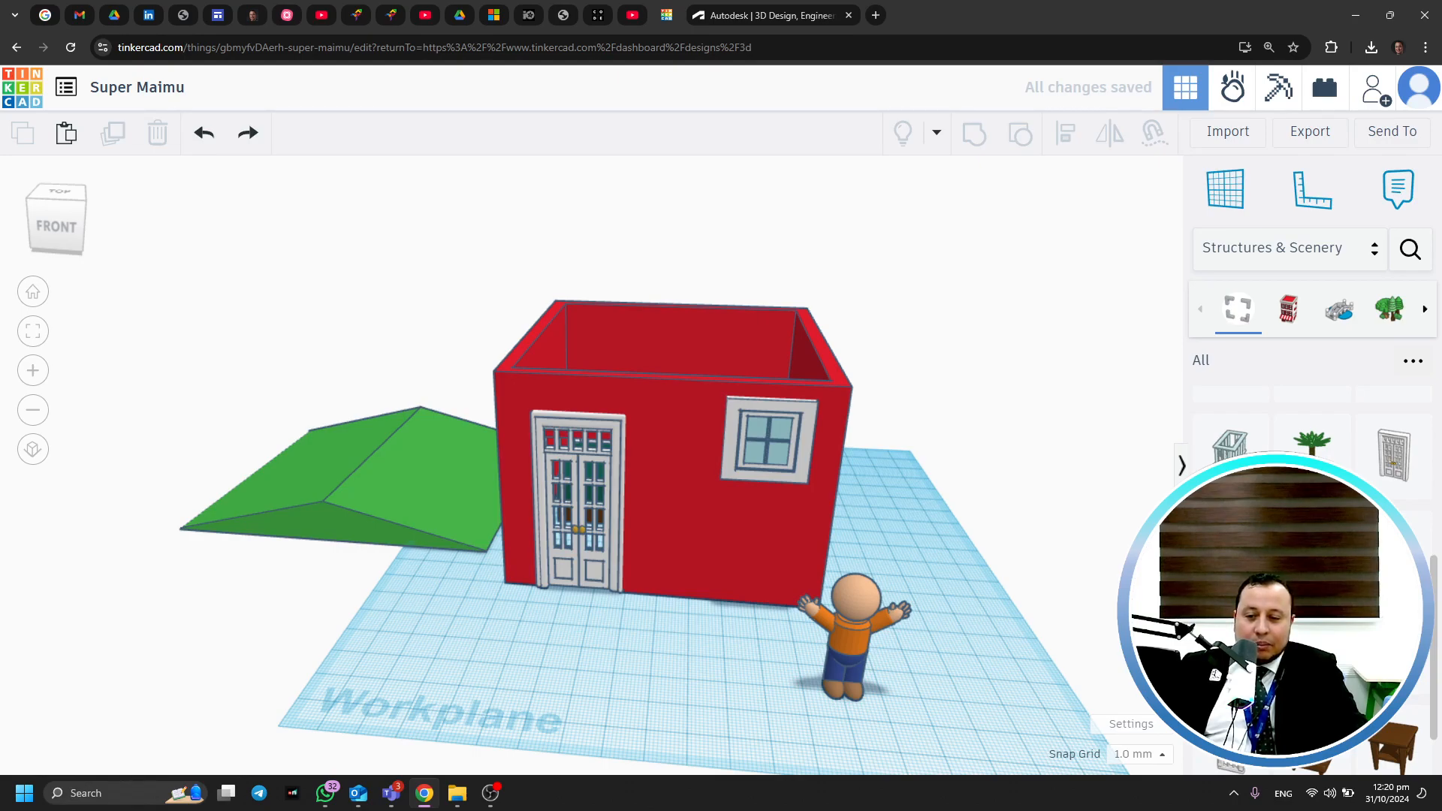
Place a Pagoda roof top at the top of the house walls and enlarge it to roughly the house's size
left_click_drag(1232, 533, 837, 380)
left_click_drag(732, 373, 509, 329)
left_click_drag(706, 258, 710, 193)
left_click(994, 486)
right_click_drag(995, 486, 329, 418)
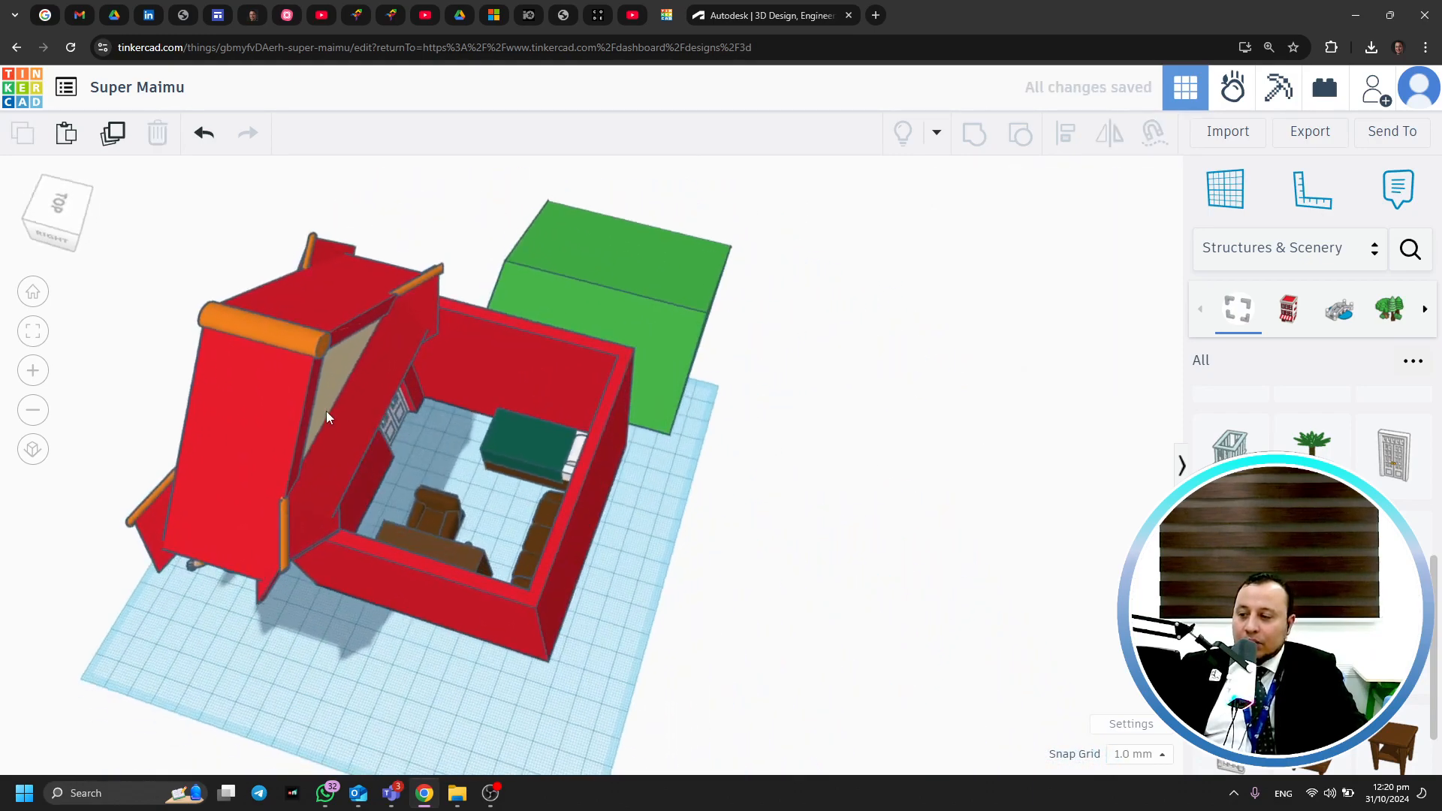
Shift the Pagoda roof top over the open walls so that it covers the house evenly
left_click(329, 418)
left_click_drag(394, 435, 618, 443)
left_click(714, 522)
right_click_drag(714, 523, 777, 349)
left_click_drag(755, 243, 723, 245)
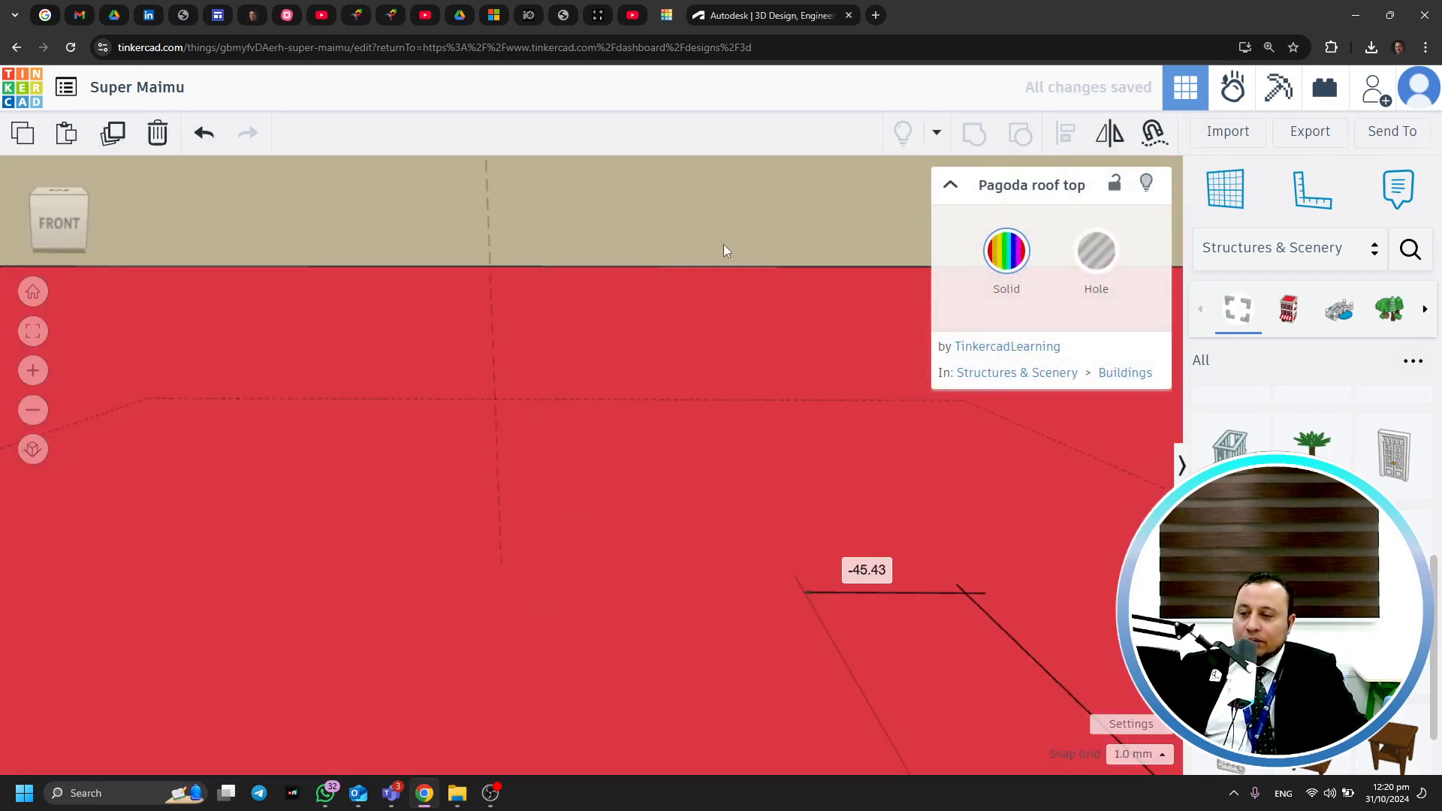
key("ctrl+z")
right_click_drag(636, 319, 728, 263)
left_click_drag(727, 263, 686, 260)
left_click(470, 345)
right_click_drag(574, 518, 683, 476)
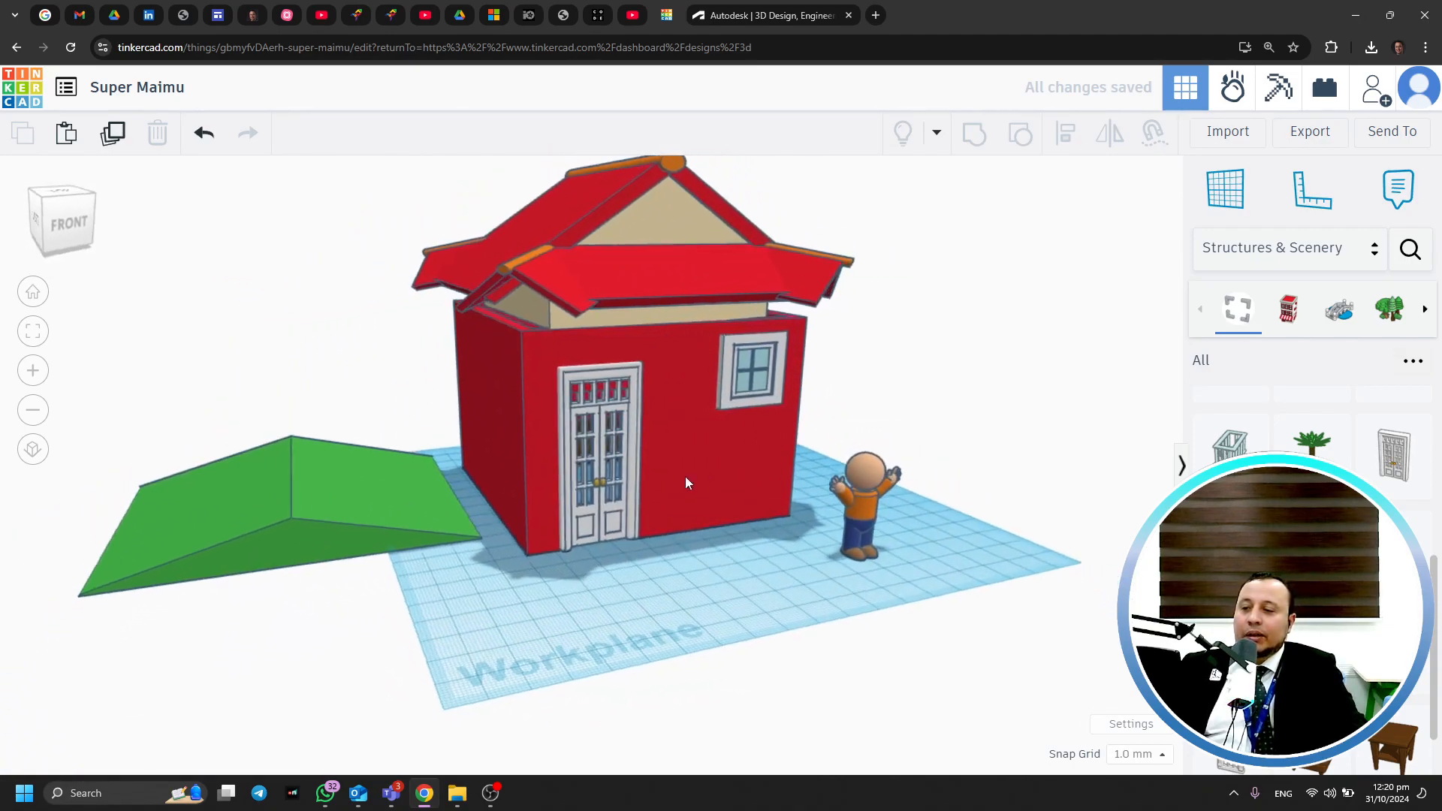
Try a solid green colour on the Pagoda roof top and undo the colour change
left_click(673, 281)
left_click(1006, 248)
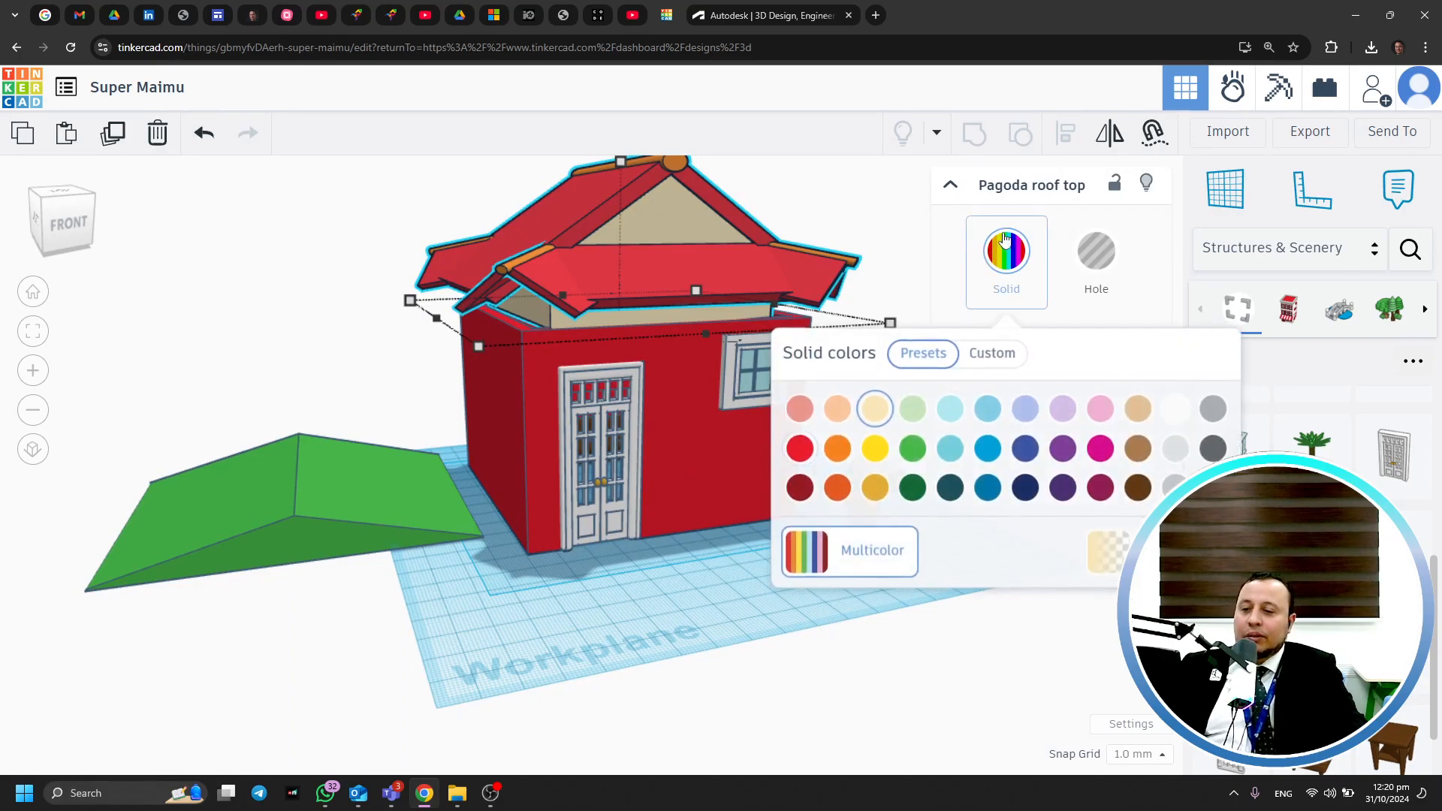
left_click(840, 447)
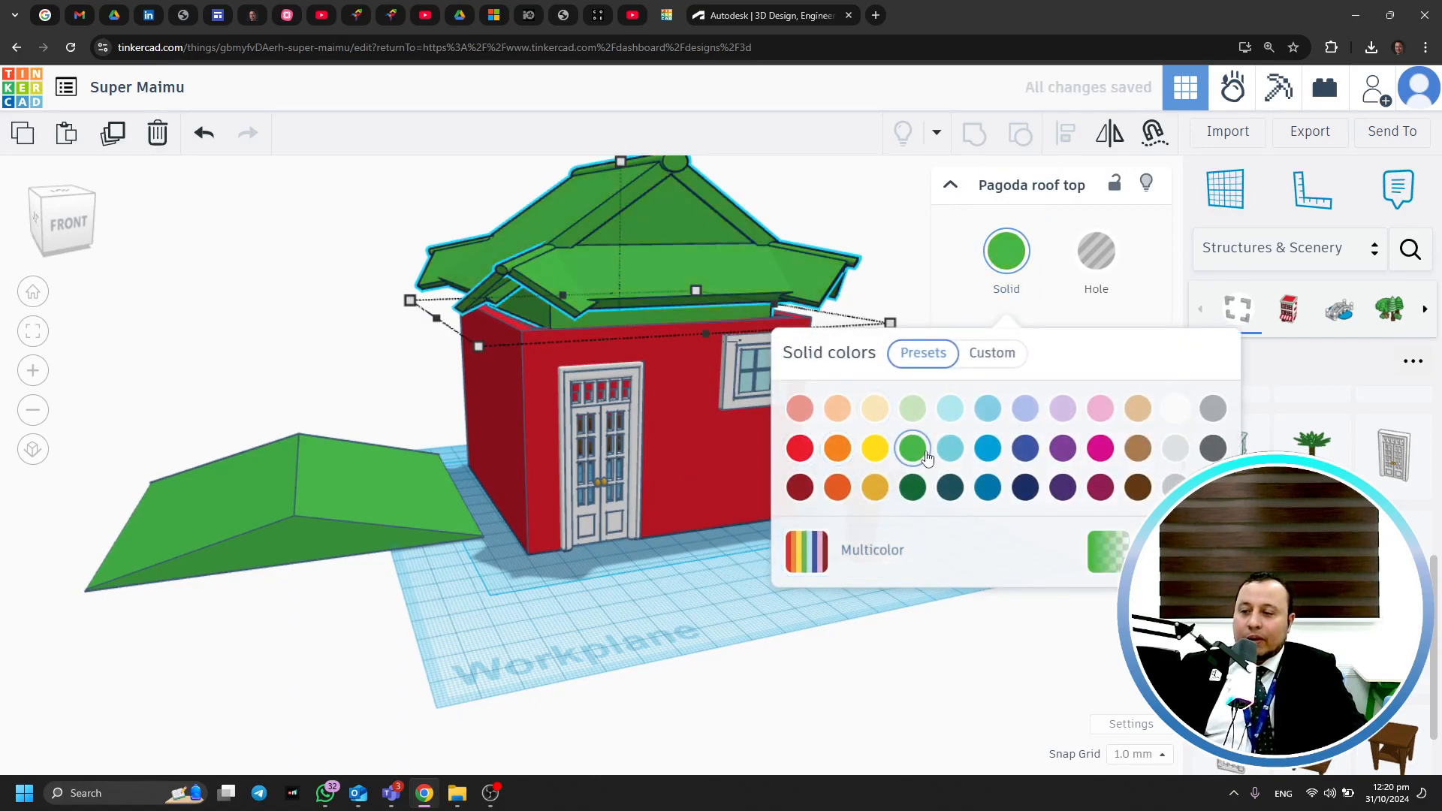
left_click(915, 267)
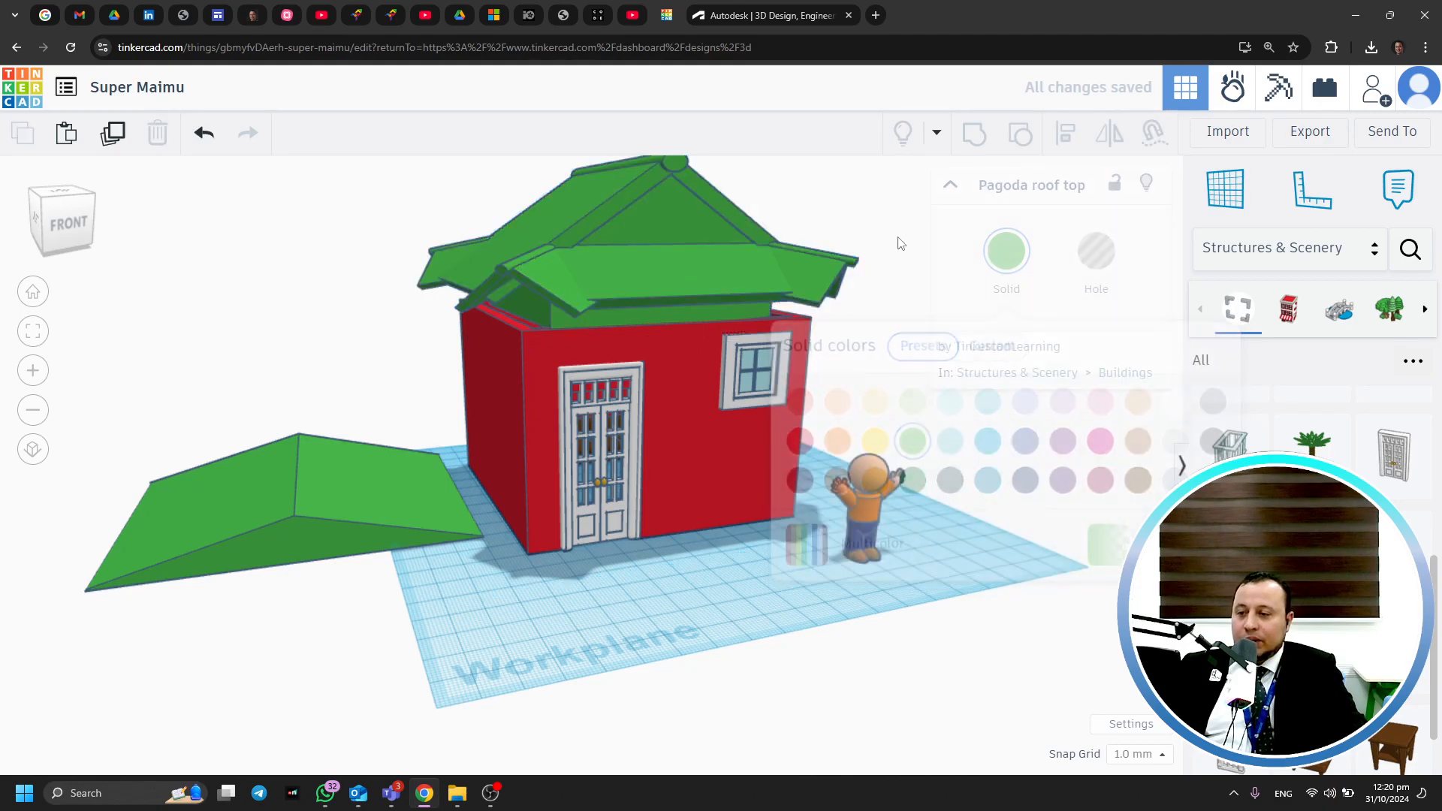
key("ctrl+z")
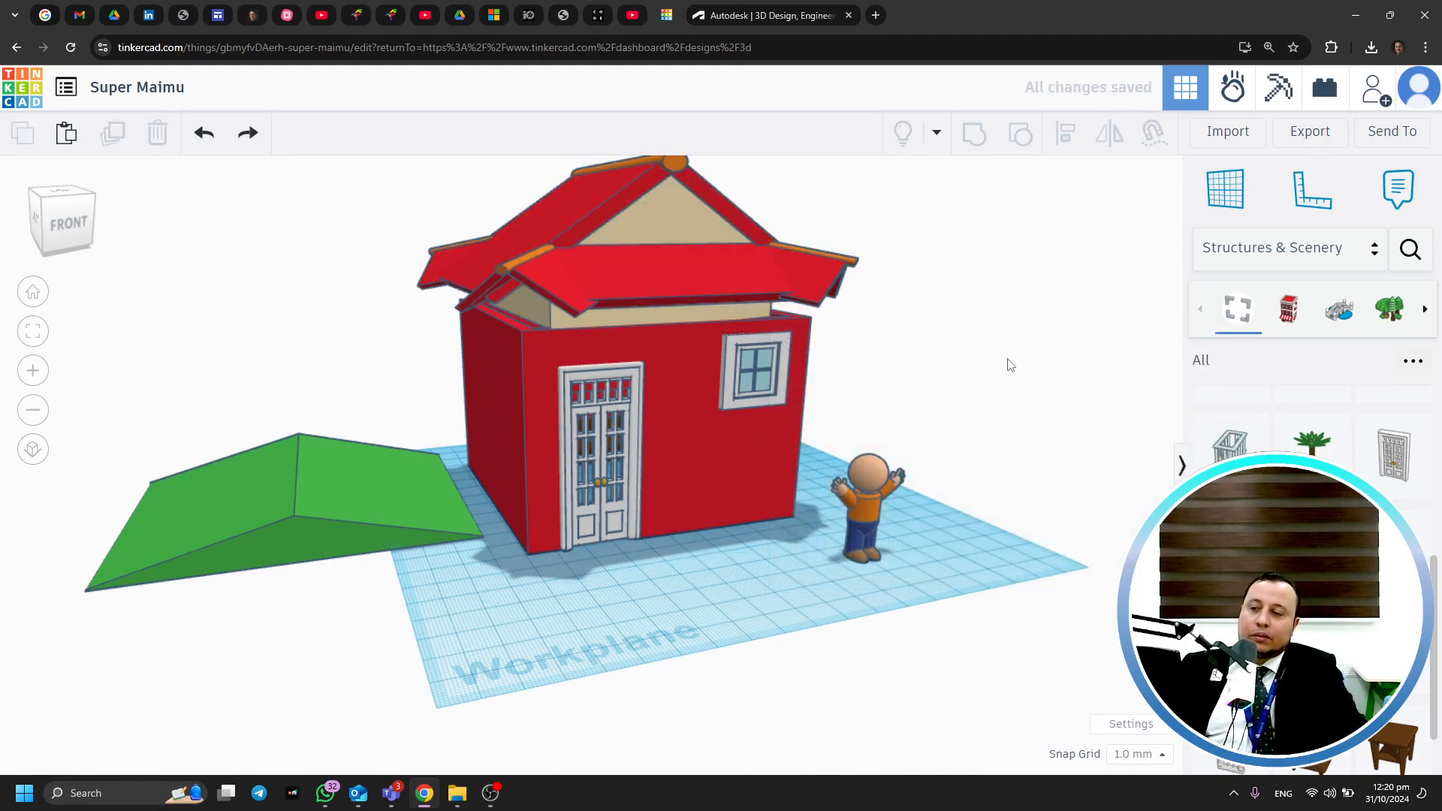
Try lowering the Pagoda roof top by 7 mm onto the walls and undo the move
right_click_drag(993, 300, 841, 278)
left_click(738, 255)
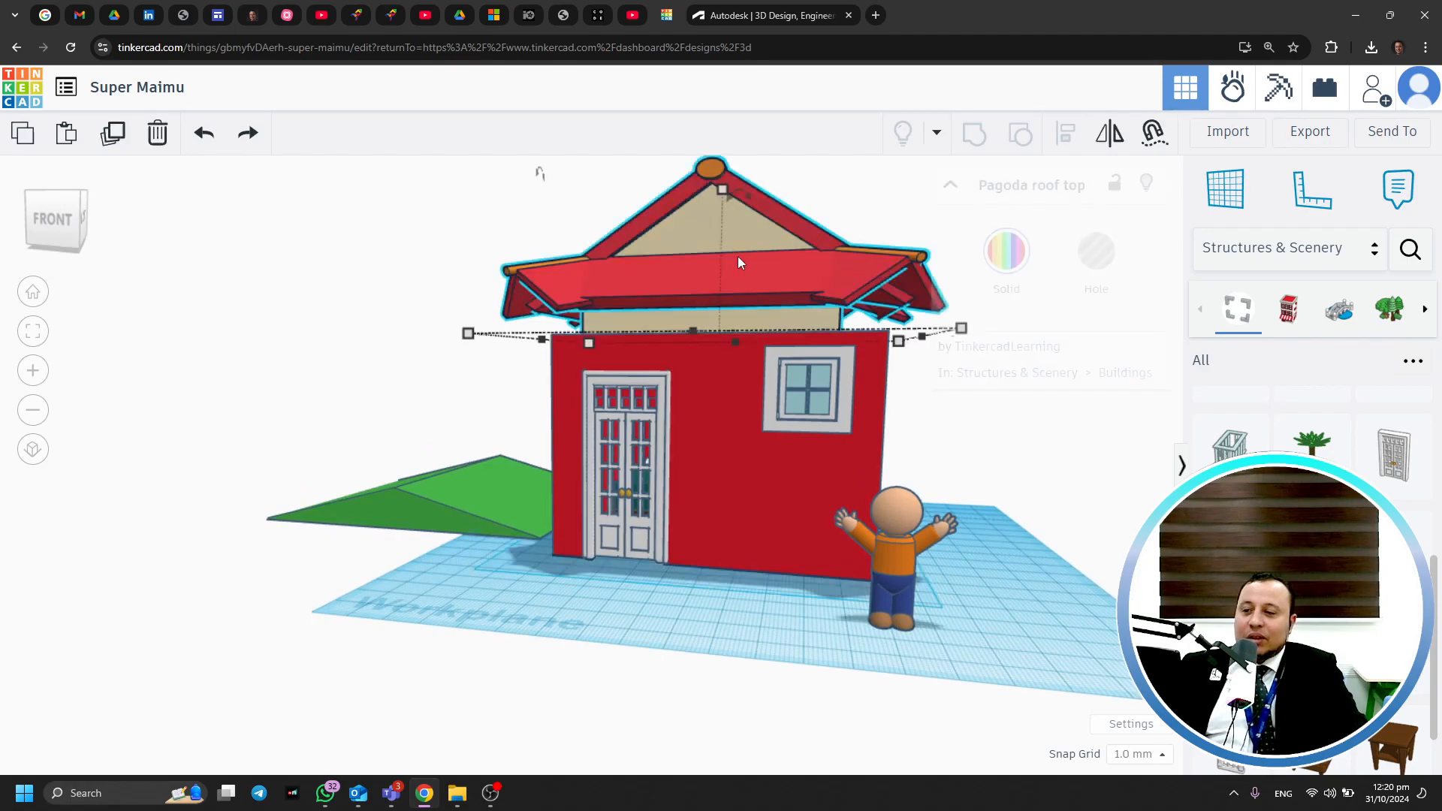
scroll(639, 237, "down", 3)
middle_click_drag(622, 192, 624, 313)
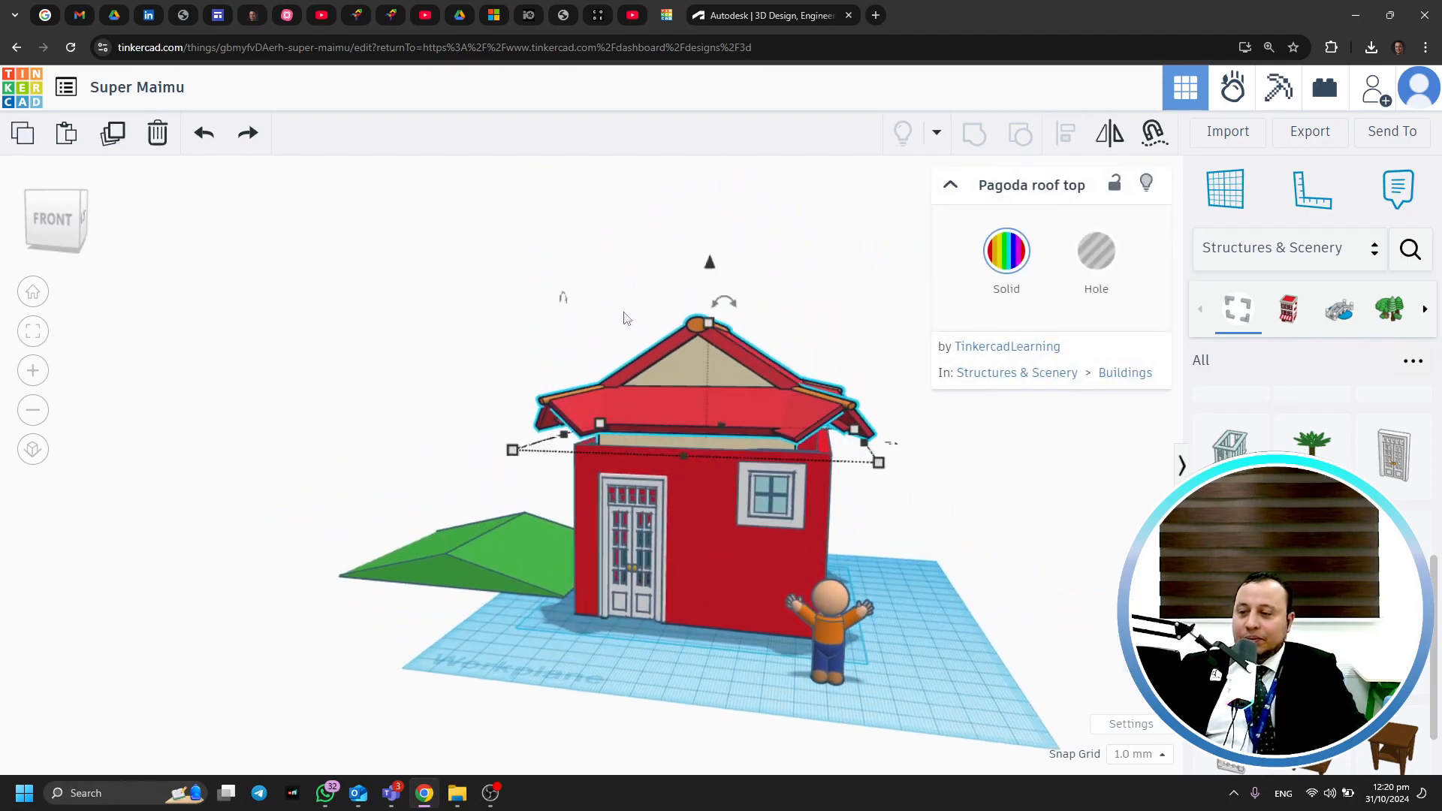
left_click_drag(710, 265, 712, 280)
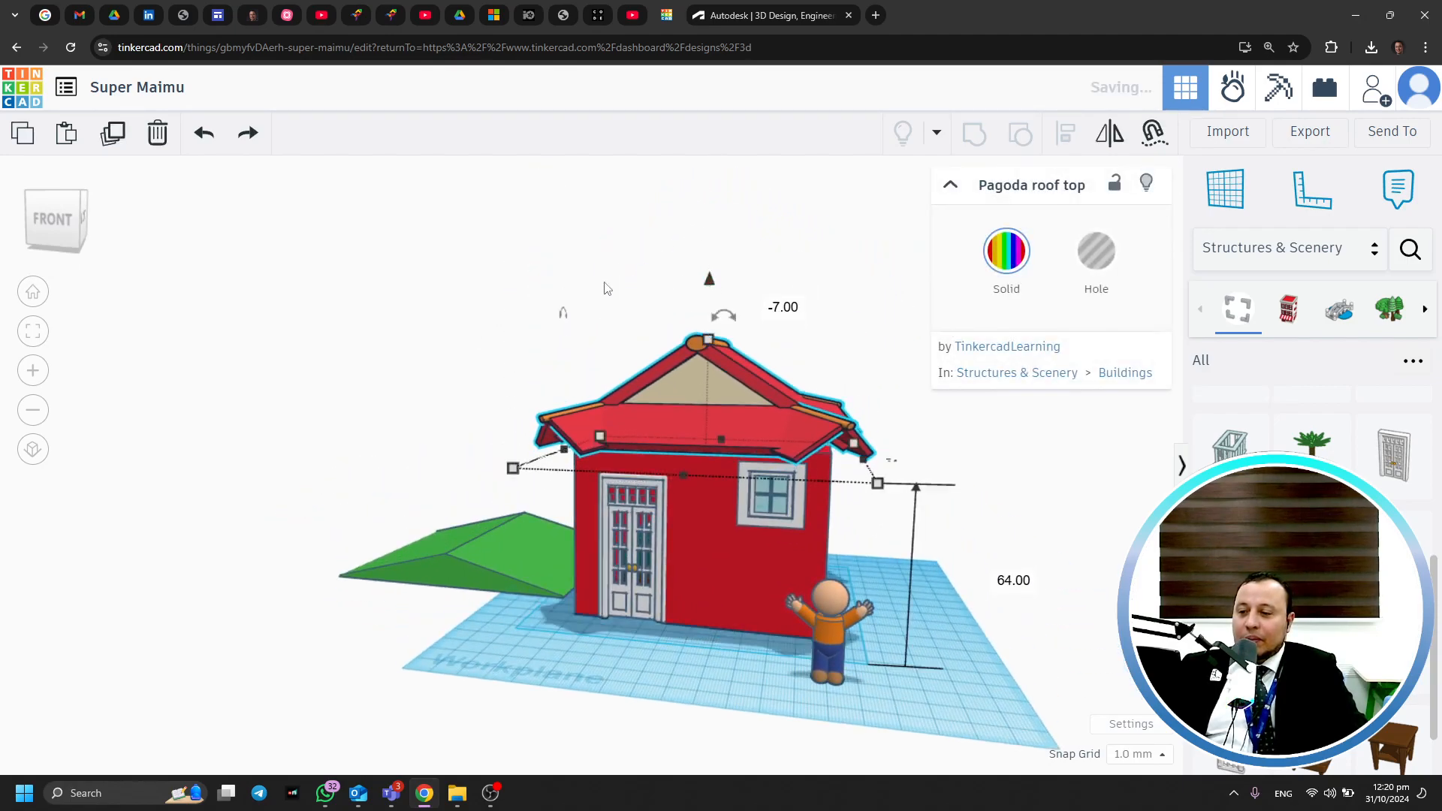
left_click(565, 485)
right_click_drag(565, 484, 804, 457)
left_click(256, 139)
Delete the unused green roof lying beside the house
right_click_drag(580, 435, 396, 588)
left_click(395, 588)
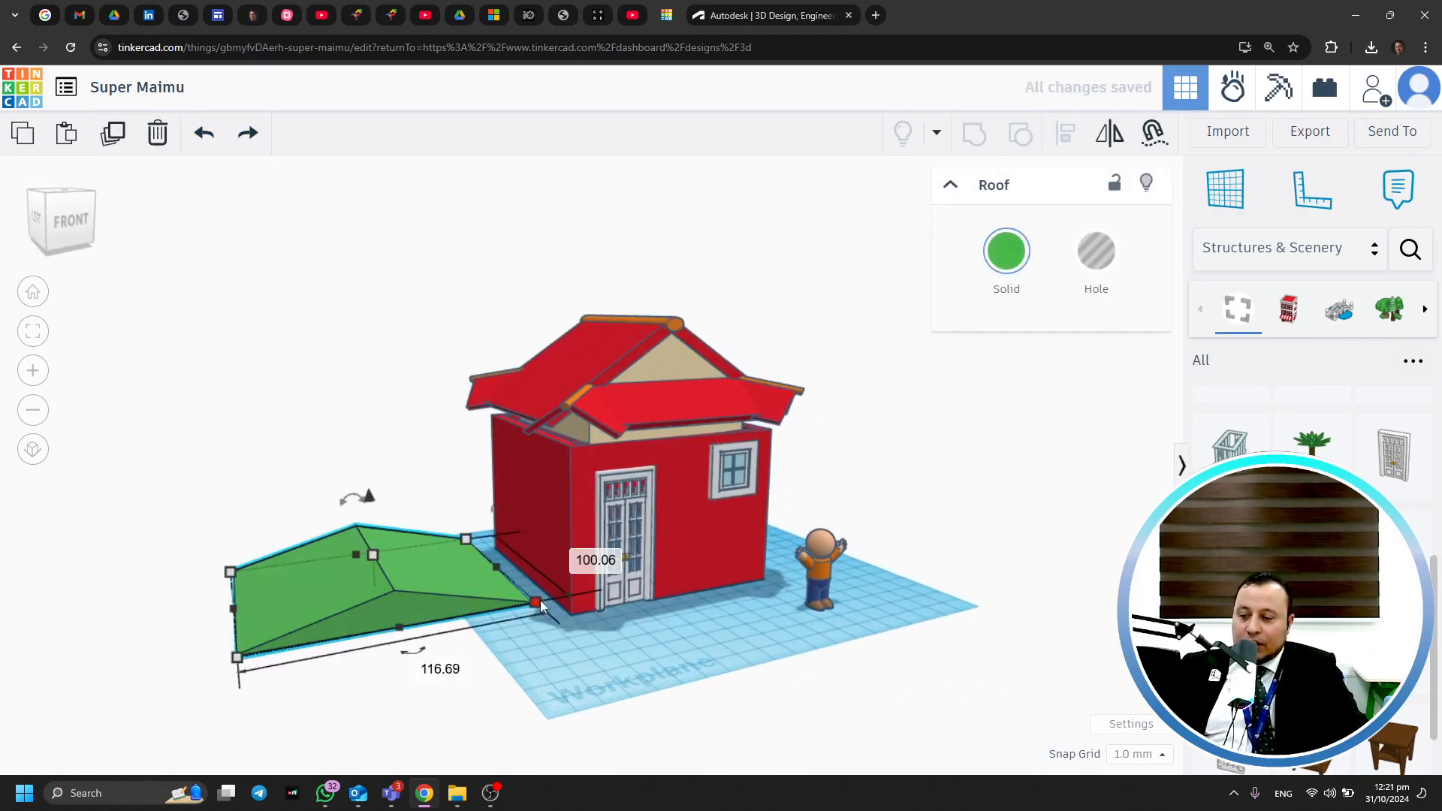
key("Delete")
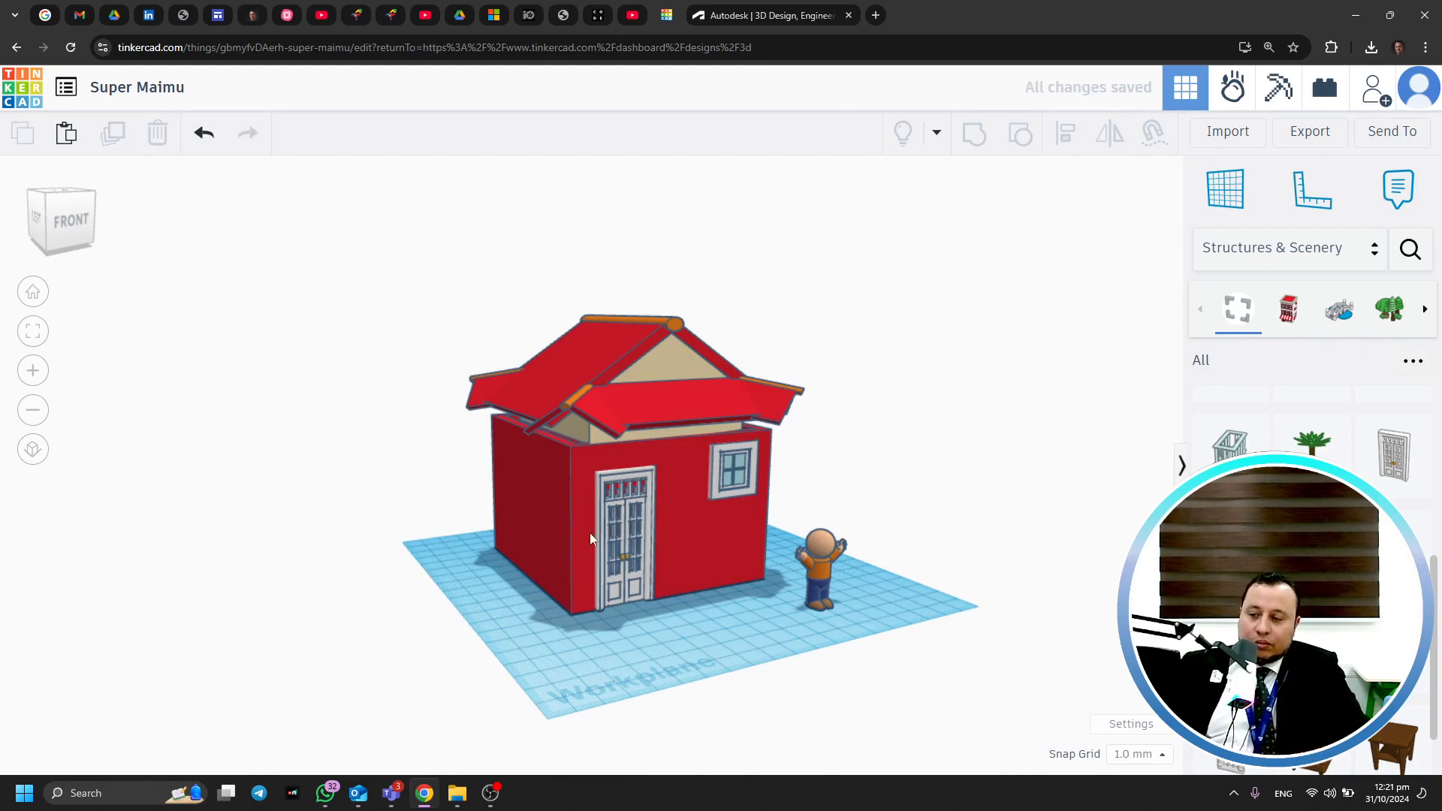
right_click_drag(954, 348, 711, 413)
right_click_drag(899, 476, 1033, 475)
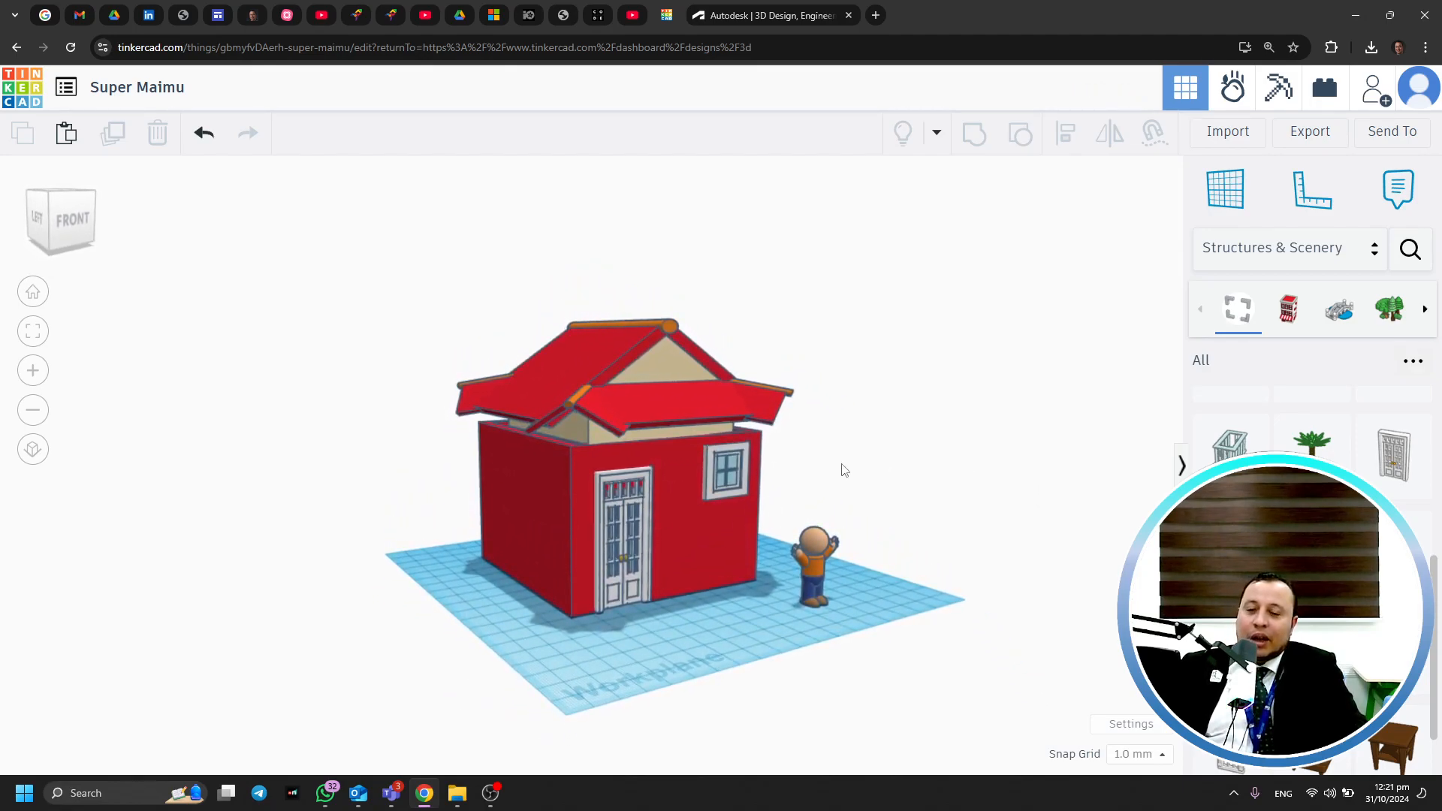
Add a Palm Tree from the Structures & Scenery shapes and move it beside the left wall near the back of the house
left_click_drag(1313, 467, 593, 668)
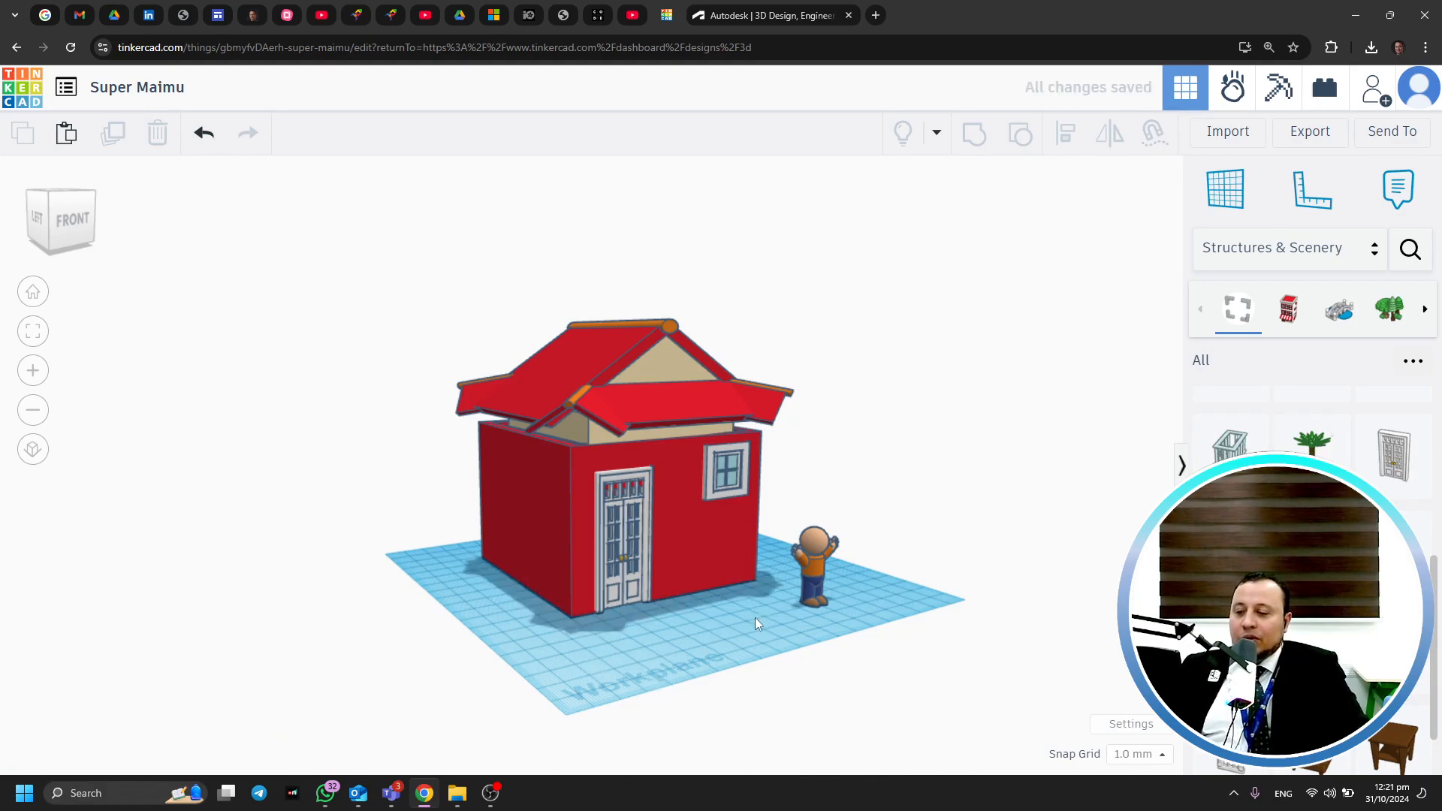
left_click(947, 631)
right_click_drag(985, 599, 899, 614)
left_click_drag(523, 505, 498, 386)
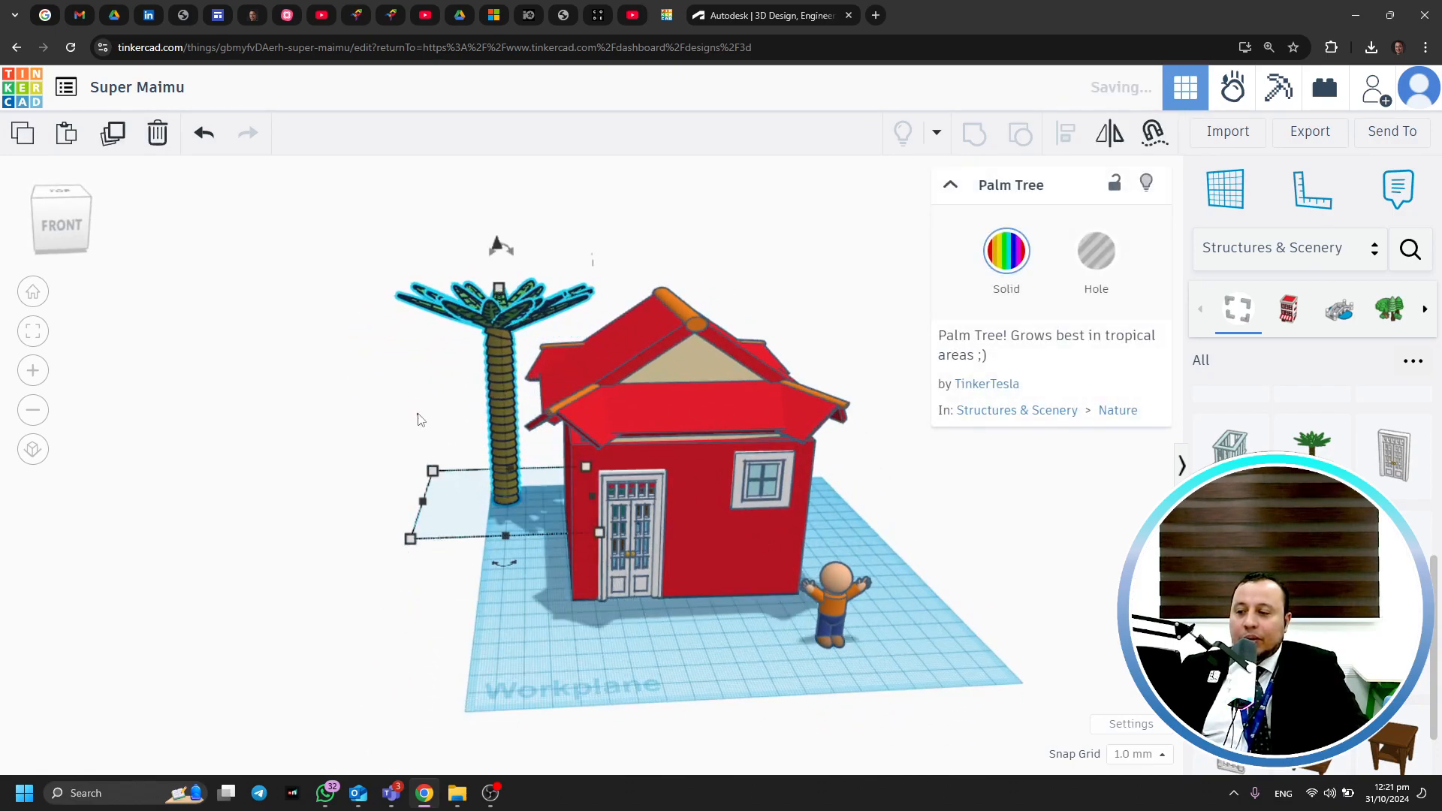
left_click(418, 419)
right_click_drag(342, 441, 840, 469)
Add Stairs from the Shape Generators library to the front right corner of the workplane, next to the figure
scroll(1390, 553, "up", 5)
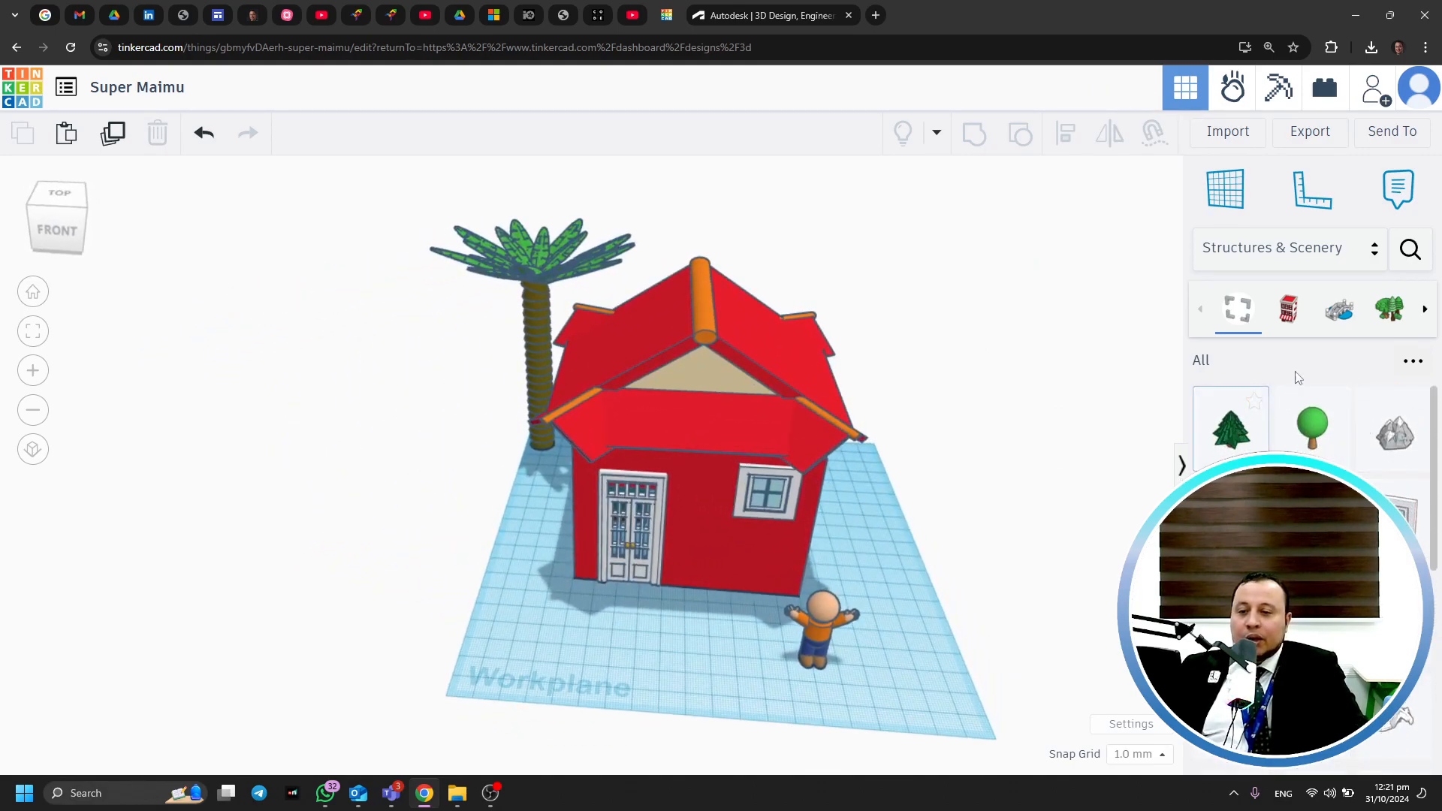
left_click(1221, 248)
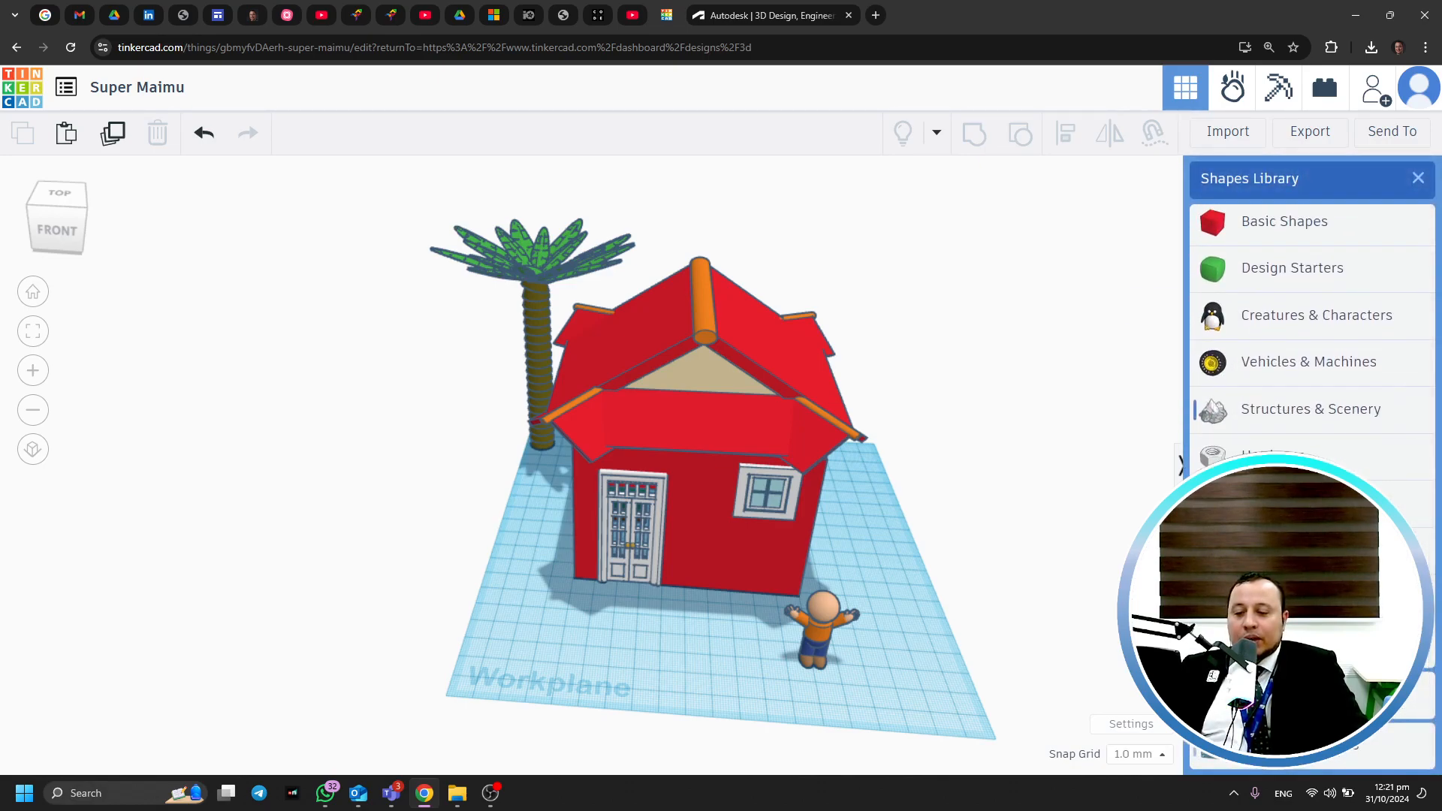
left_click(1288, 695)
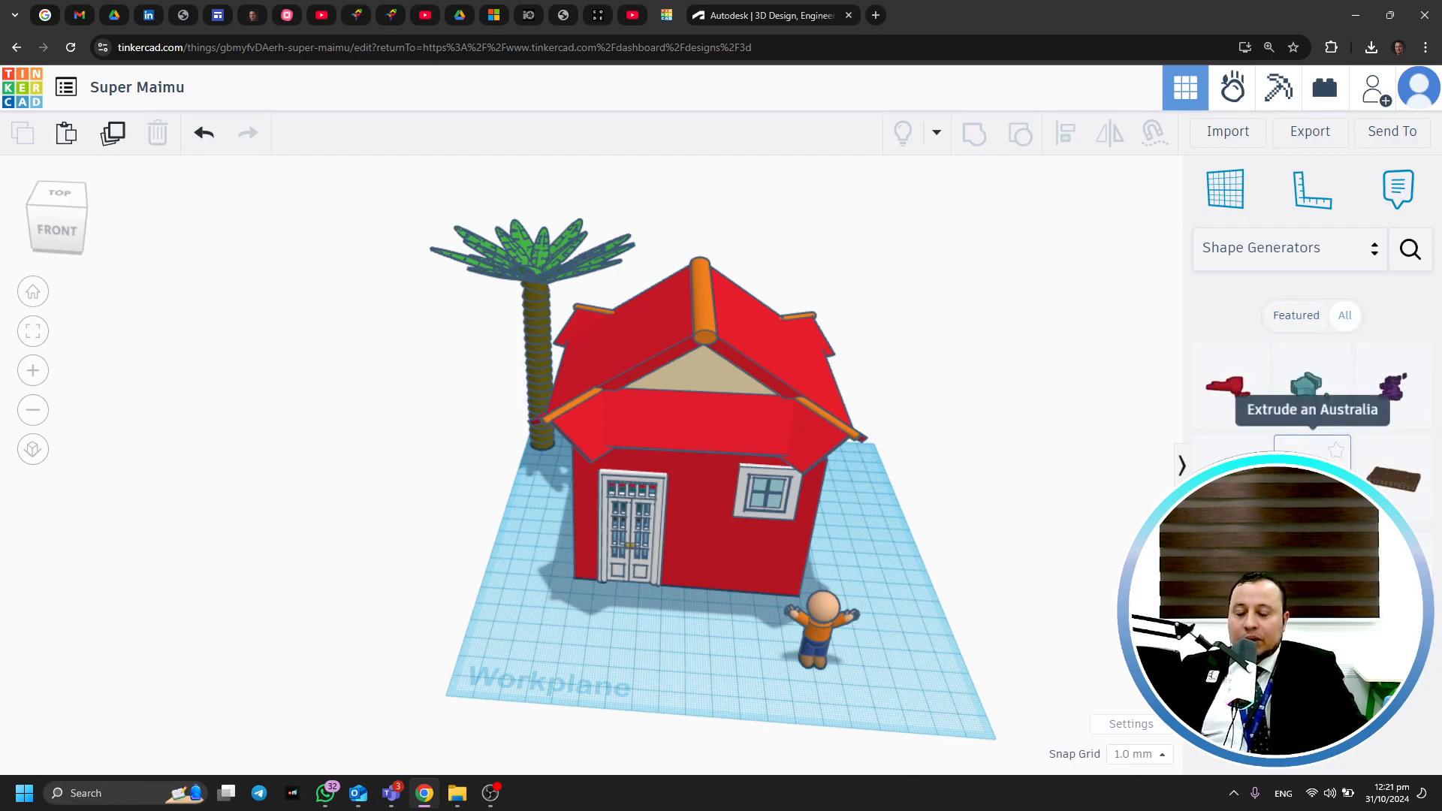
scroll(1311, 391, "down", 5)
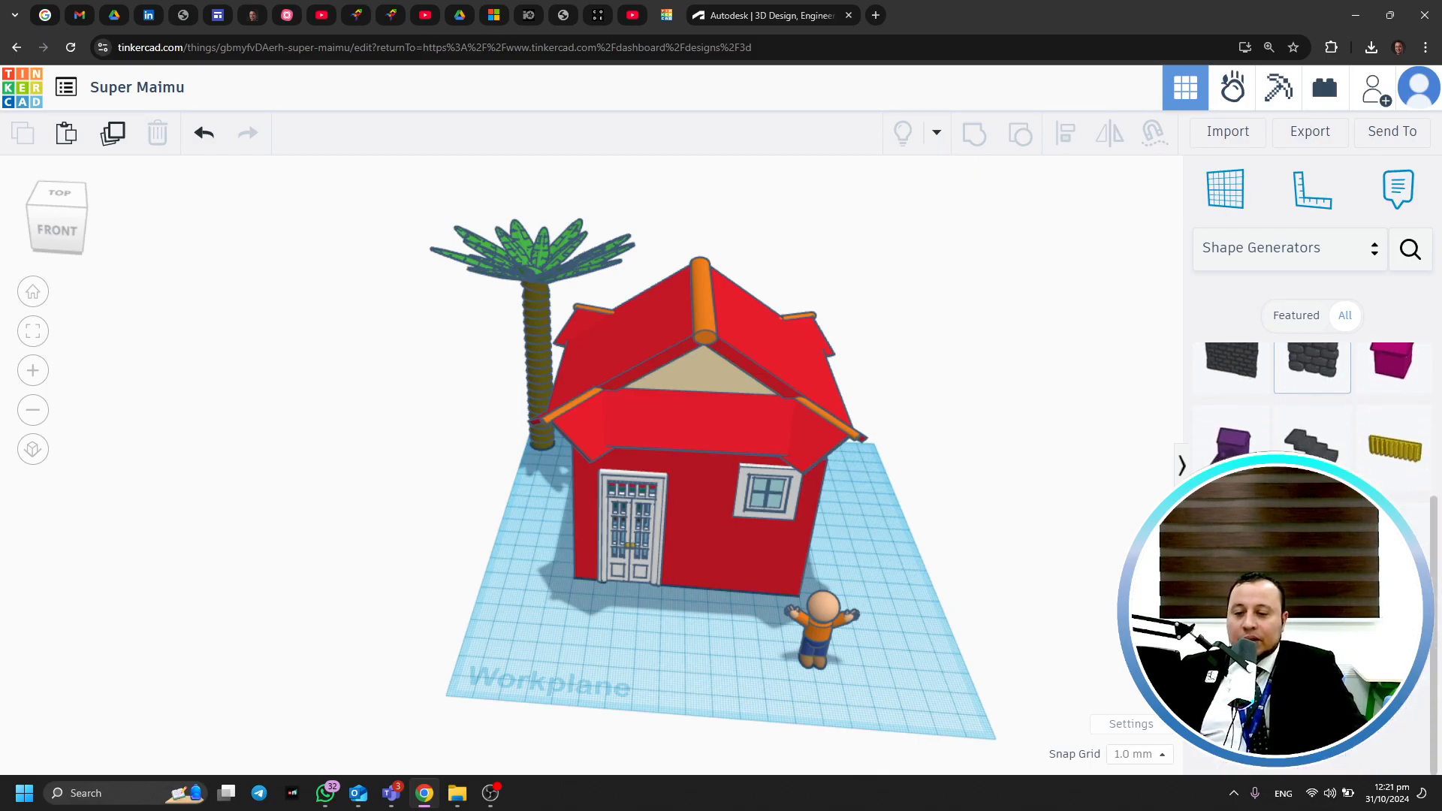
left_click_drag(1313, 481, 906, 684)
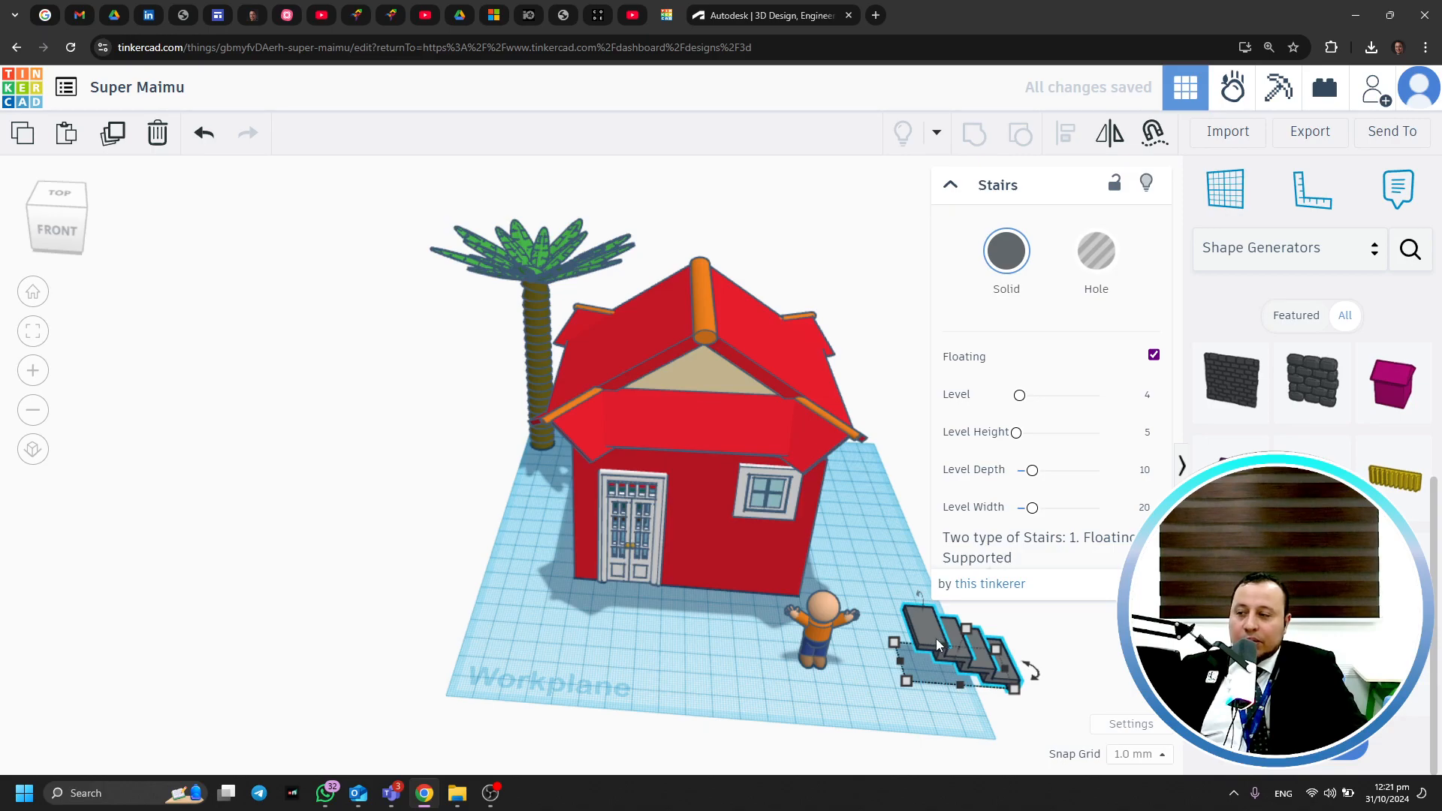
Duplicate the stairs, raise the copy and move it toward the house to continue the first flight upward
left_click_drag(918, 599, 822, 601)
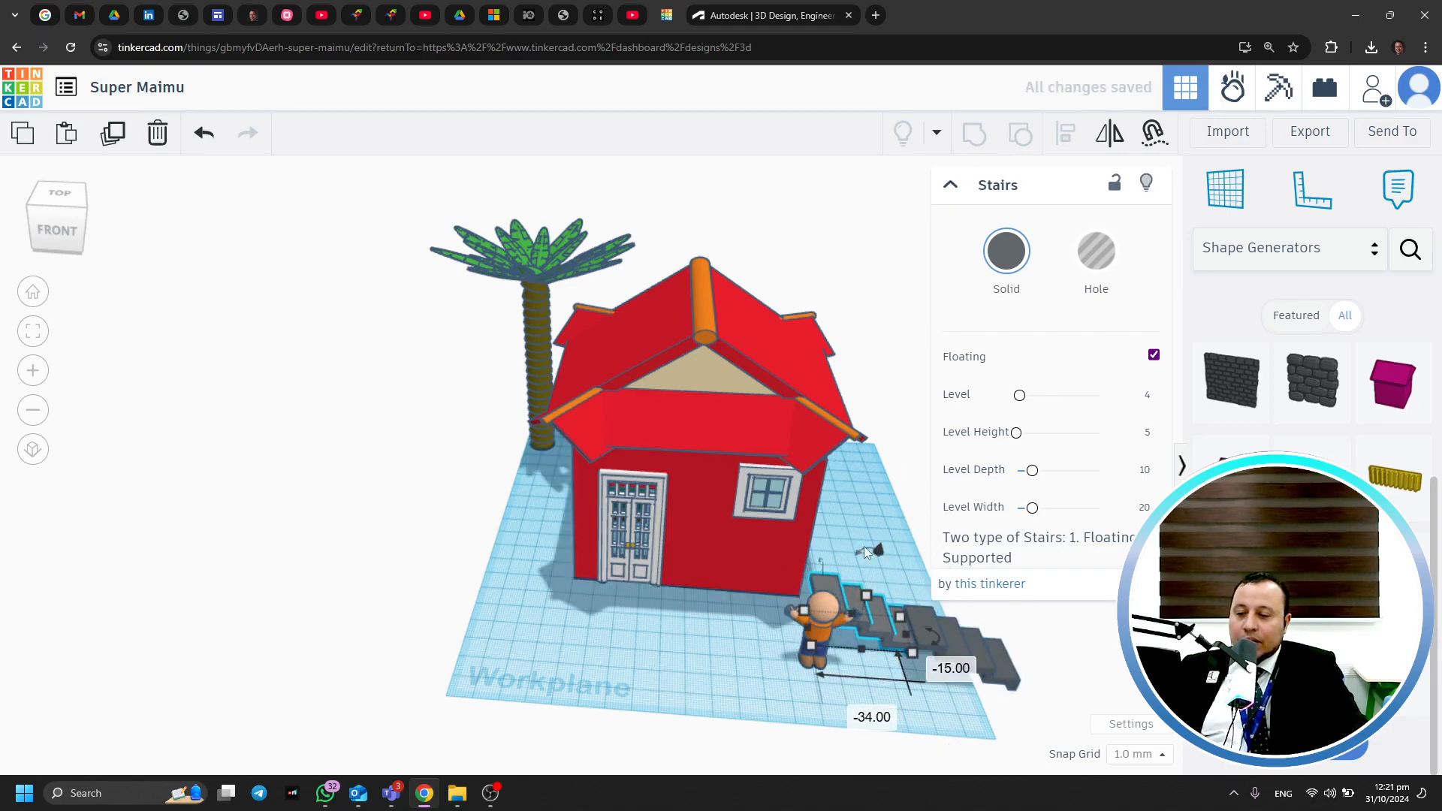
left_click_drag(882, 554, 864, 511)
right_click_drag(888, 656, 838, 691)
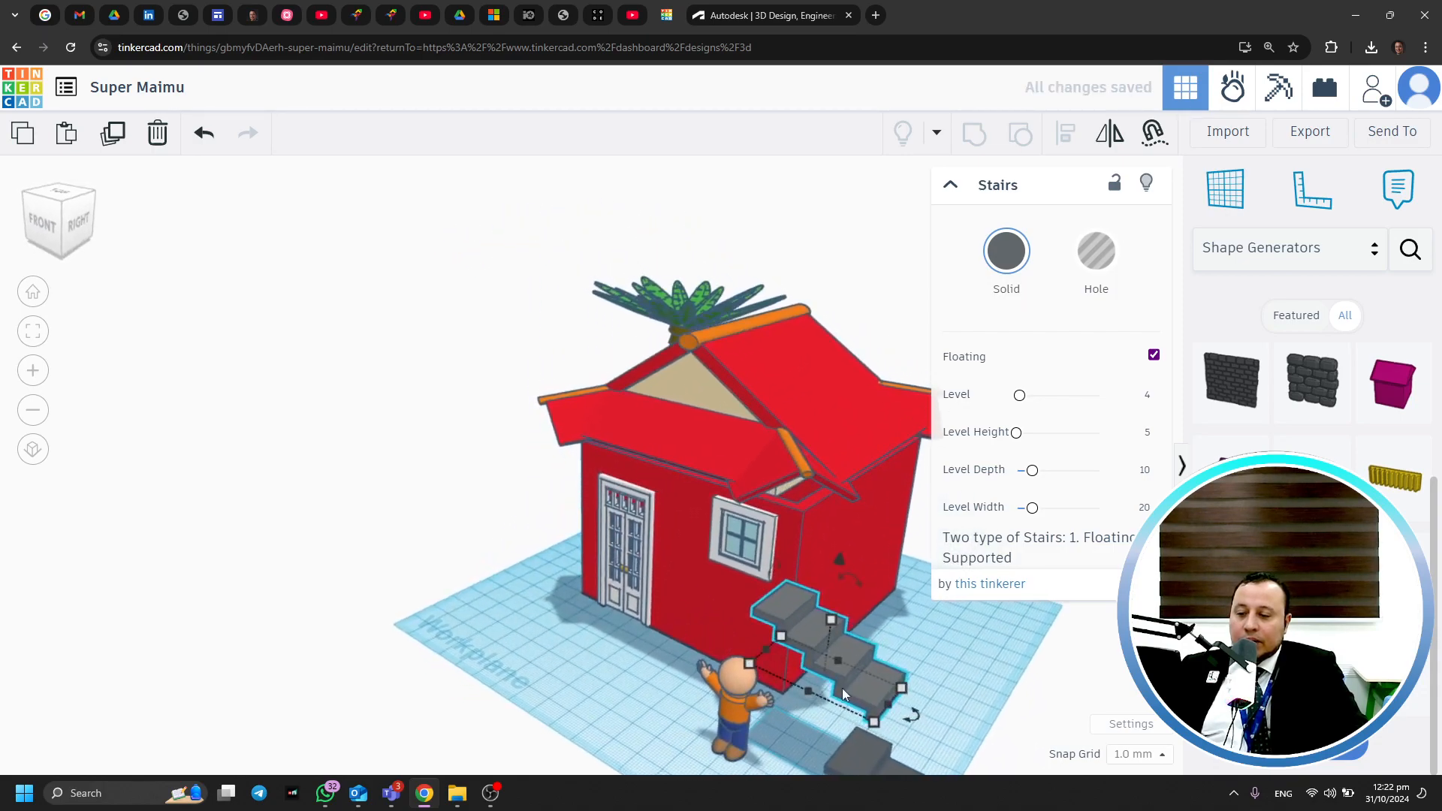
left_click_drag(868, 687, 849, 742)
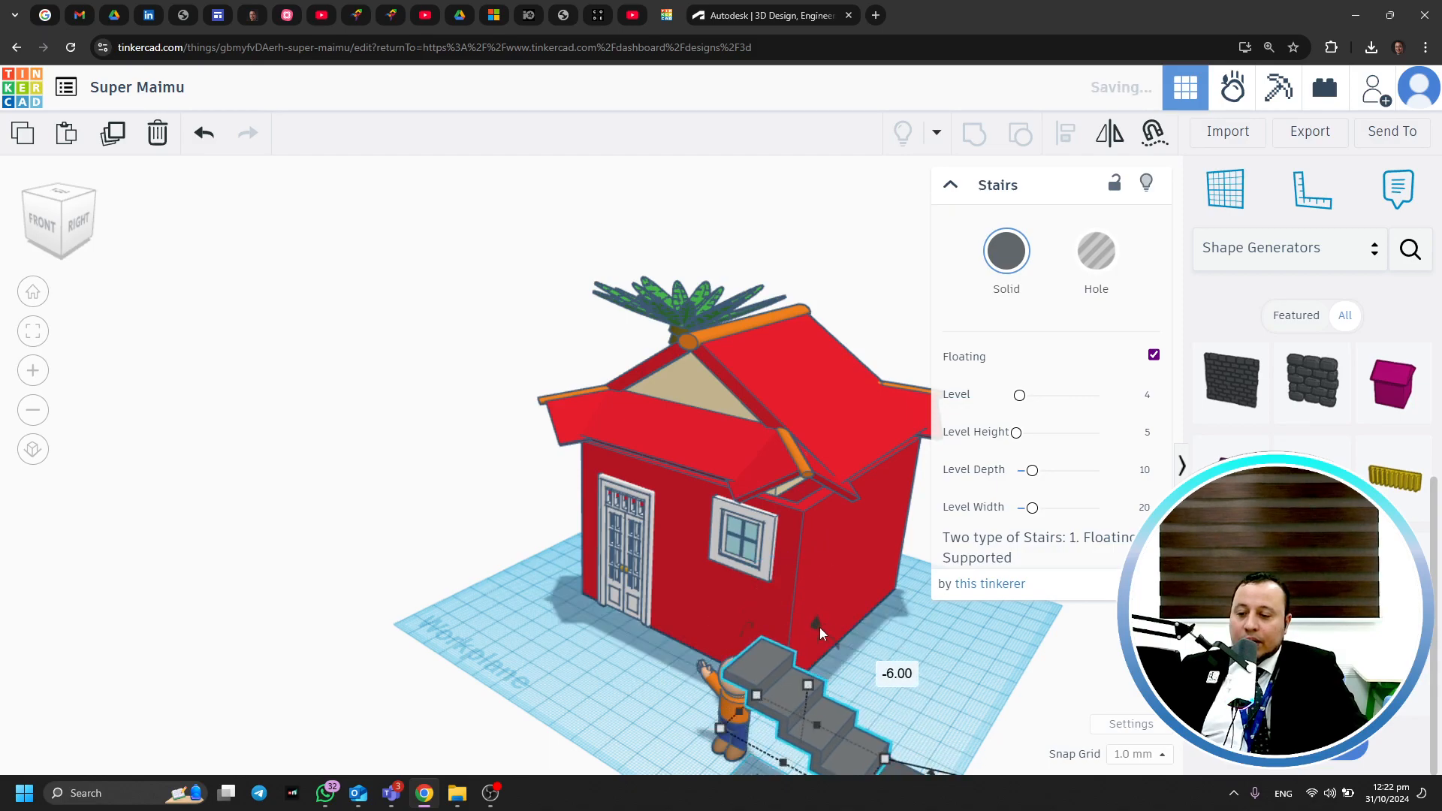
left_click(642, 735)
scroll(809, 634, "down", 3)
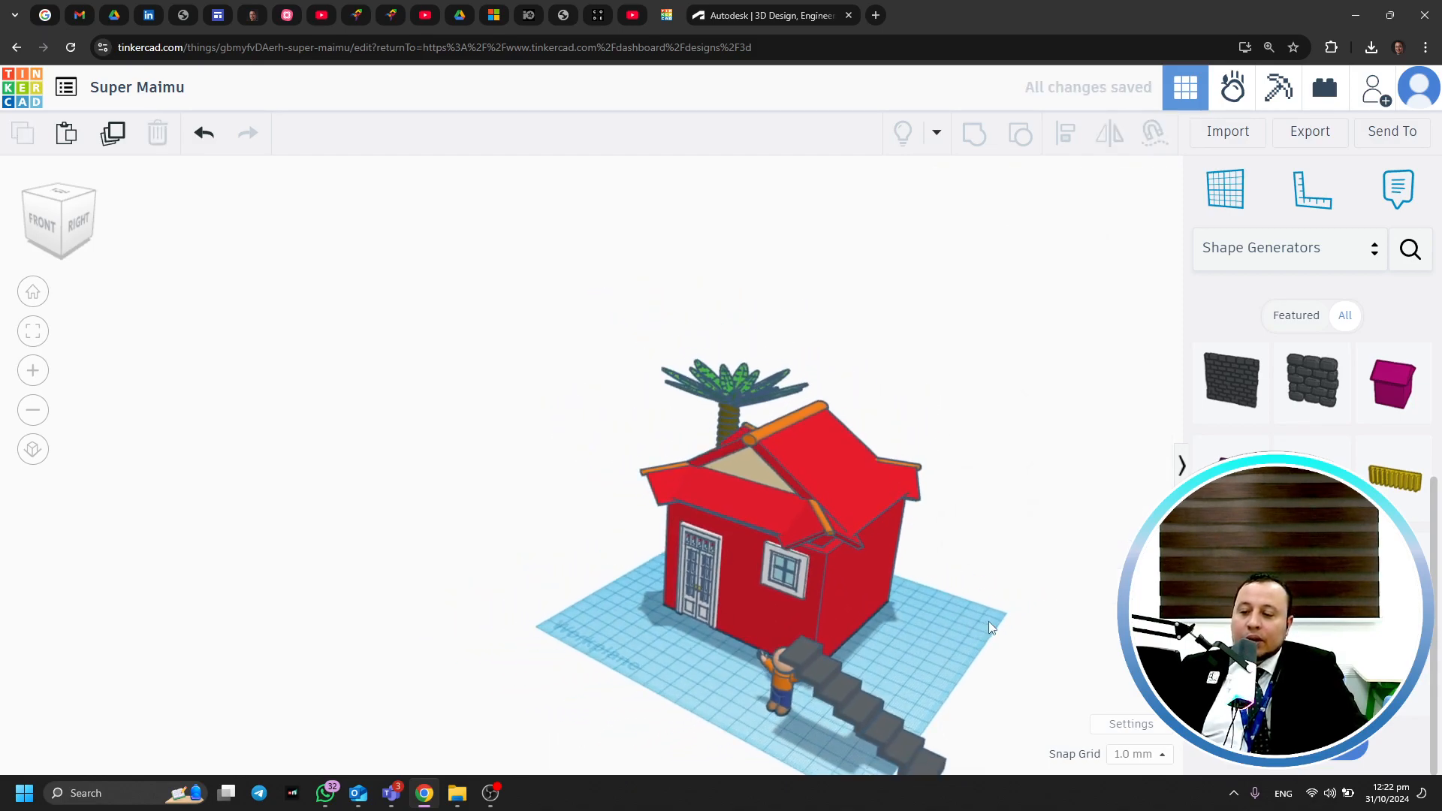
Lower one flight of stairs slightly, shift it sideways, and check both flights from the front
right_click_drag(956, 748, 905, 591)
left_click(904, 590)
left_click_drag(908, 501, 912, 519)
left_click(972, 728)
right_click_drag(972, 728, 692, 678)
left_click_drag(582, 558, 605, 558)
left_click(422, 554)
right_click_drag(421, 554, 975, 641)
right_click_drag(1083, 646, 1029, 665)
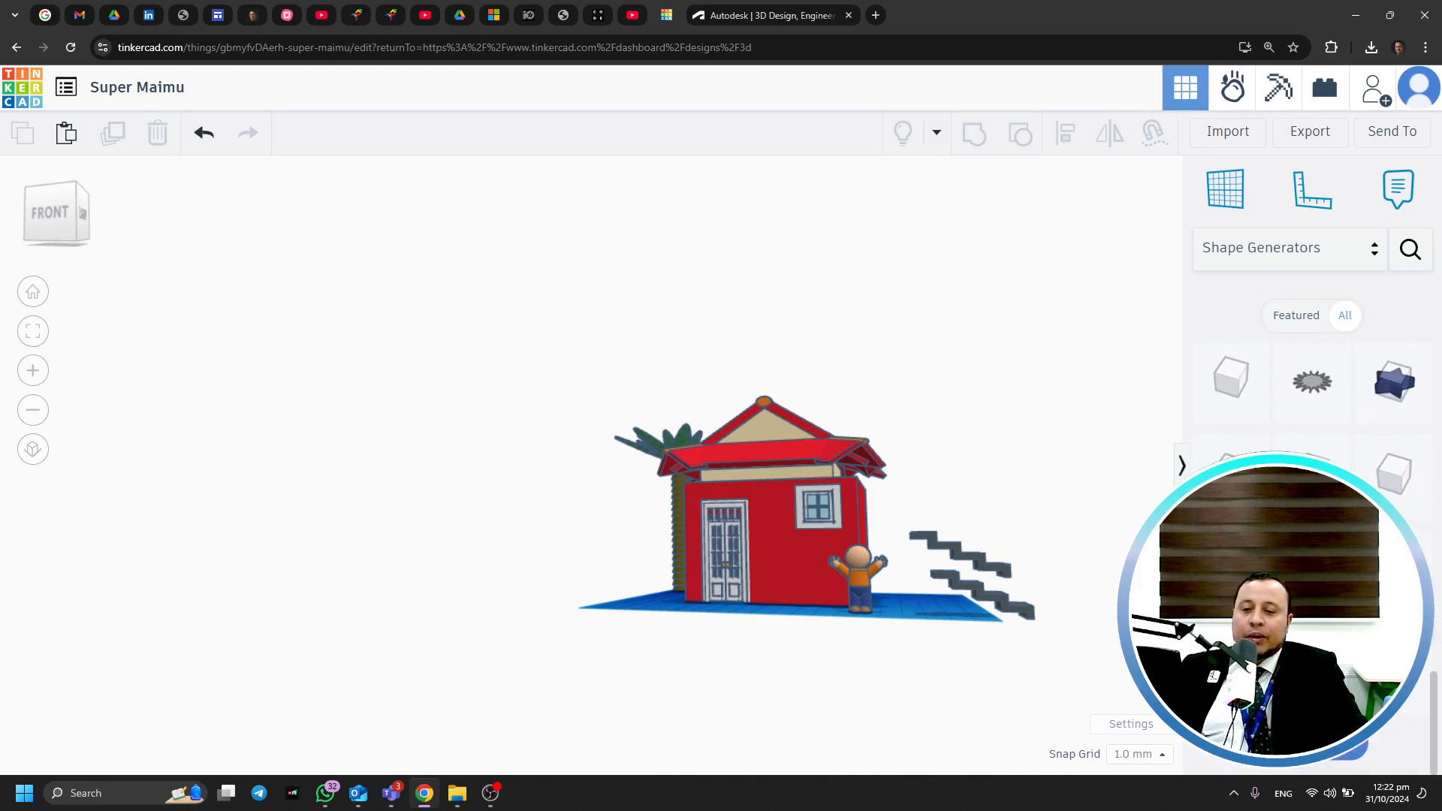
Add a Text shape from the Basic Shapes library upright against the house's front wall, beside the door
right_click_drag(832, 327, 893, 392)
middle_click_drag(648, 402, 673, 543)
scroll(809, 613, "up", 3)
scroll(805, 610, "up", 3)
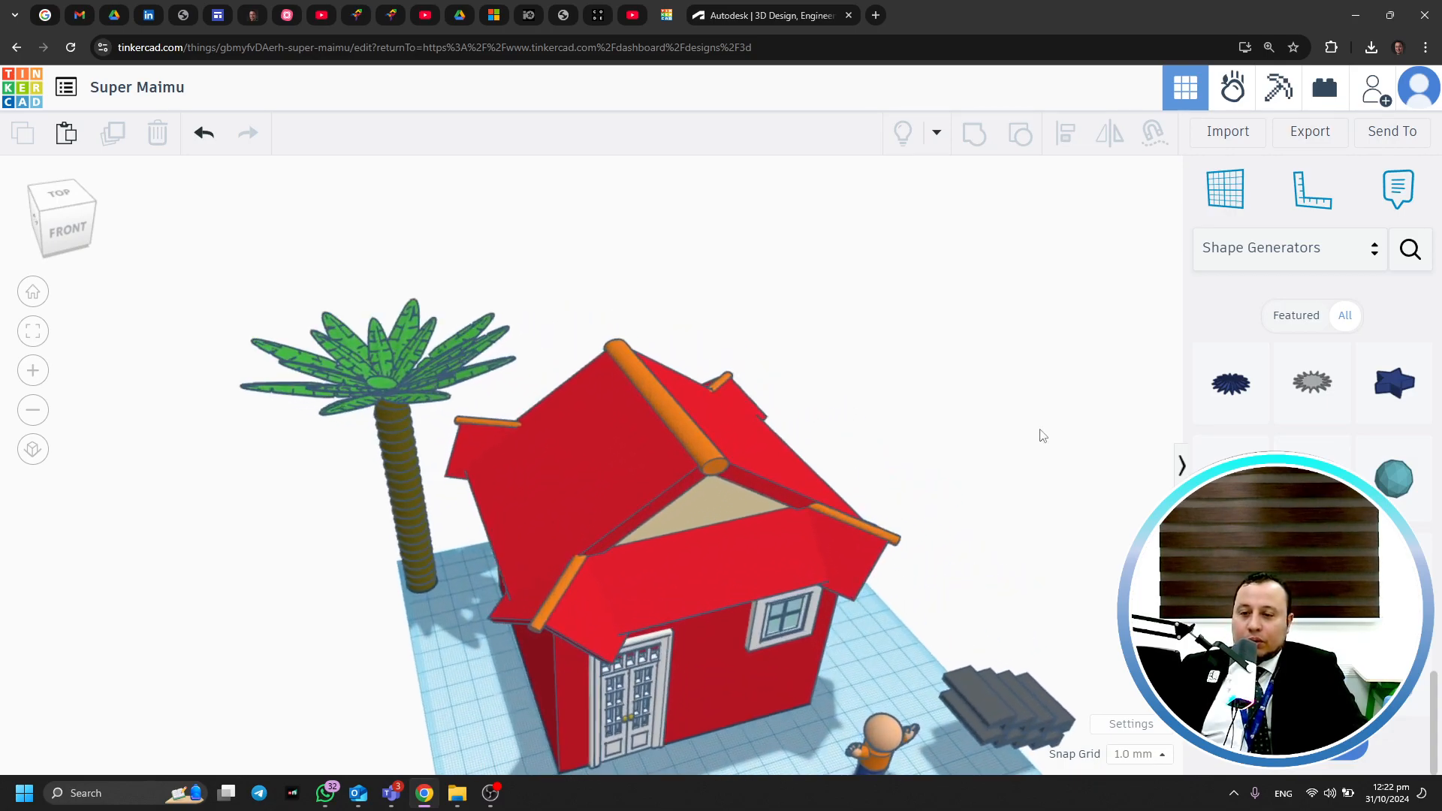
left_click(1267, 257)
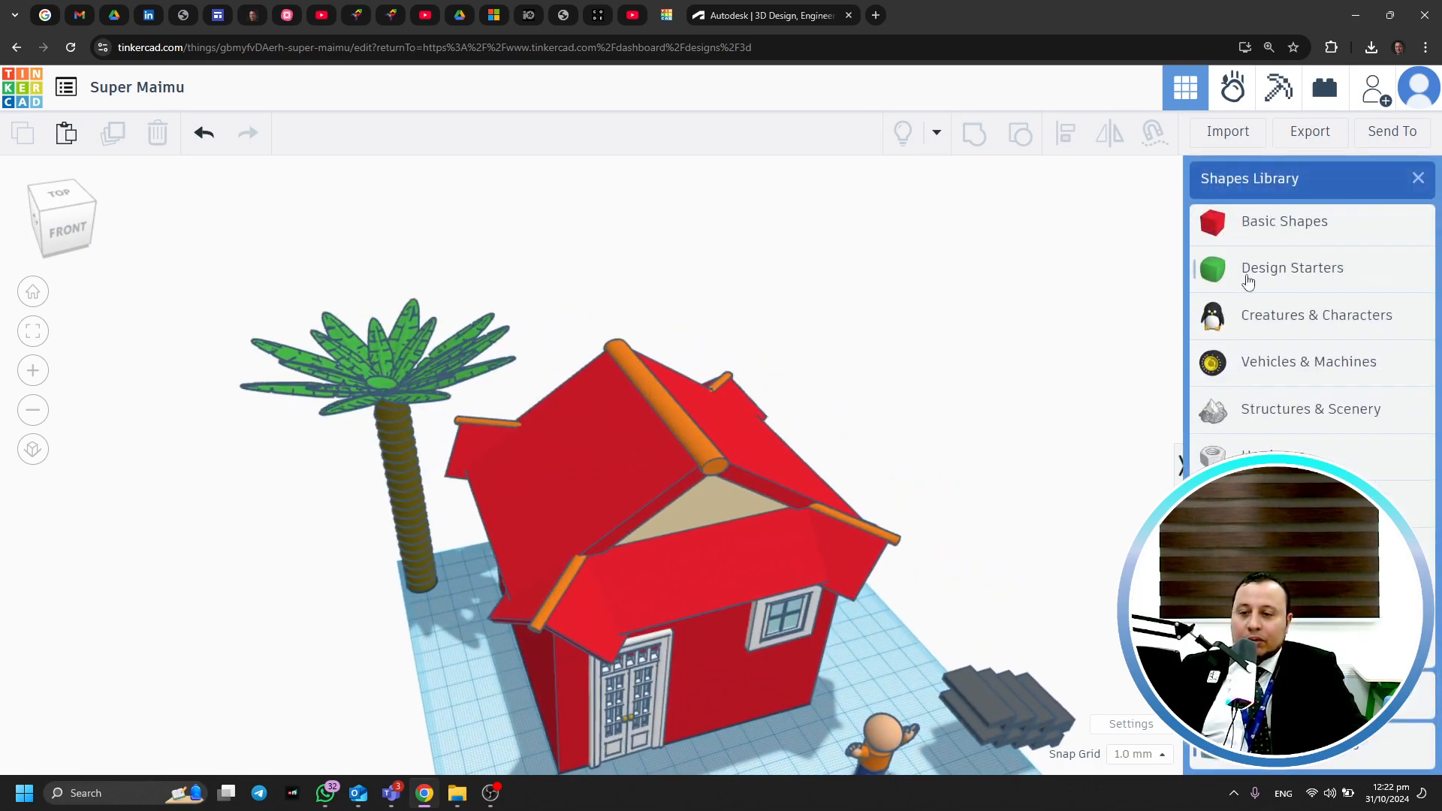
left_click(1277, 227)
left_click_drag(1231, 603, 778, 700)
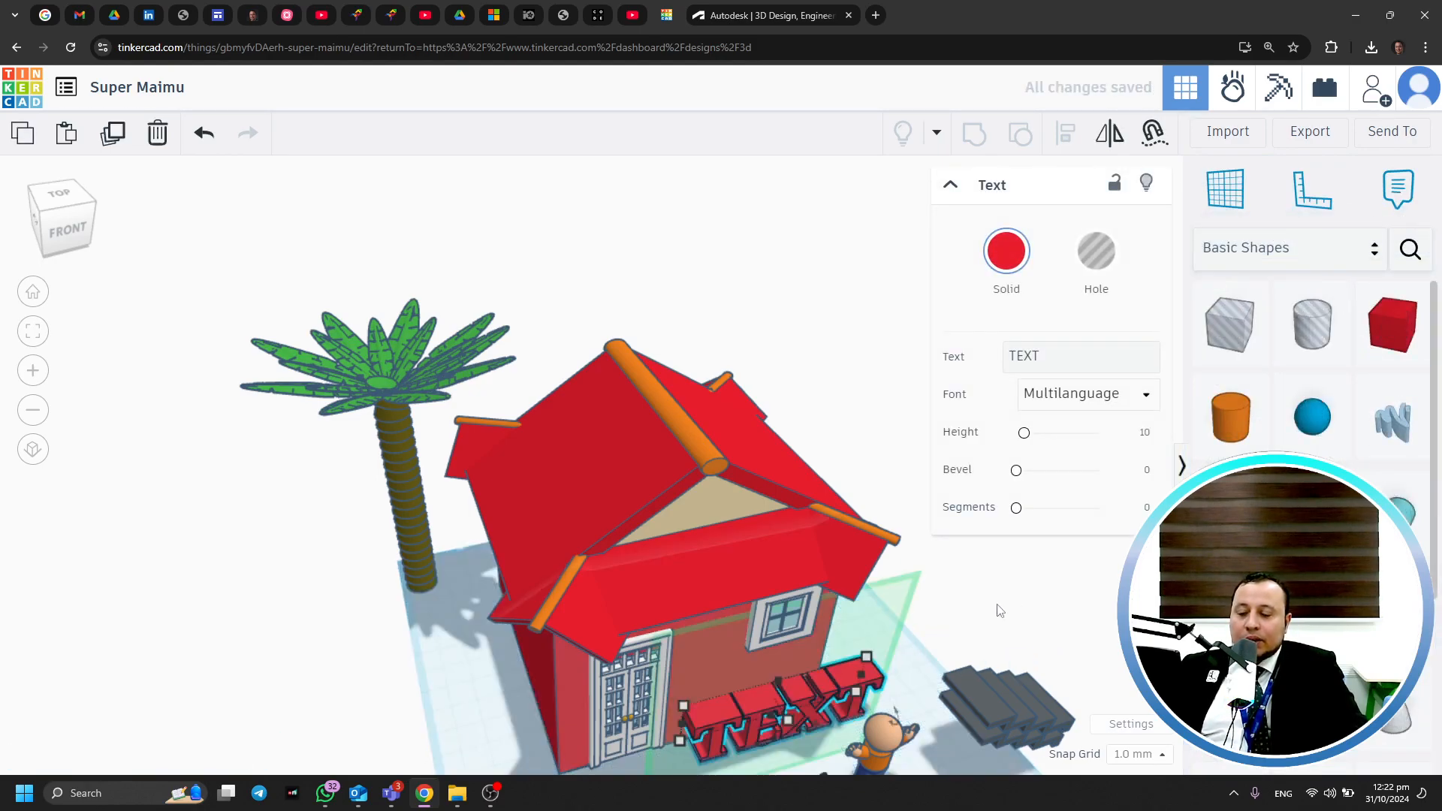
Change the text to "Welcome" and set its height to about 8.71 and its bevel to about 0.22
right_click_drag(1035, 610, 934, 442)
left_click(932, 705)
right_click_drag(922, 712, 772, 566)
left_click(772, 567)
left_click(1065, 353)
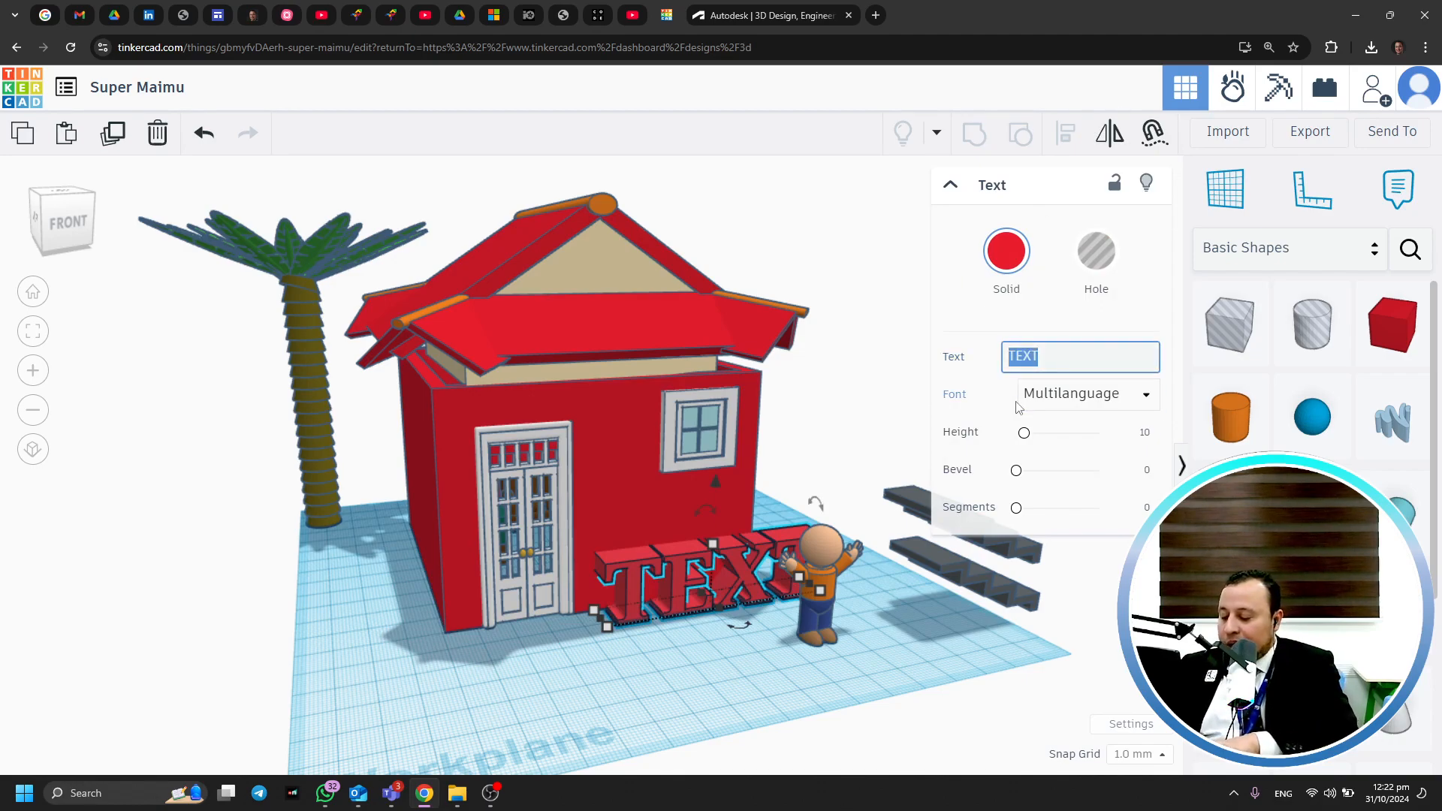
type("Welcome")
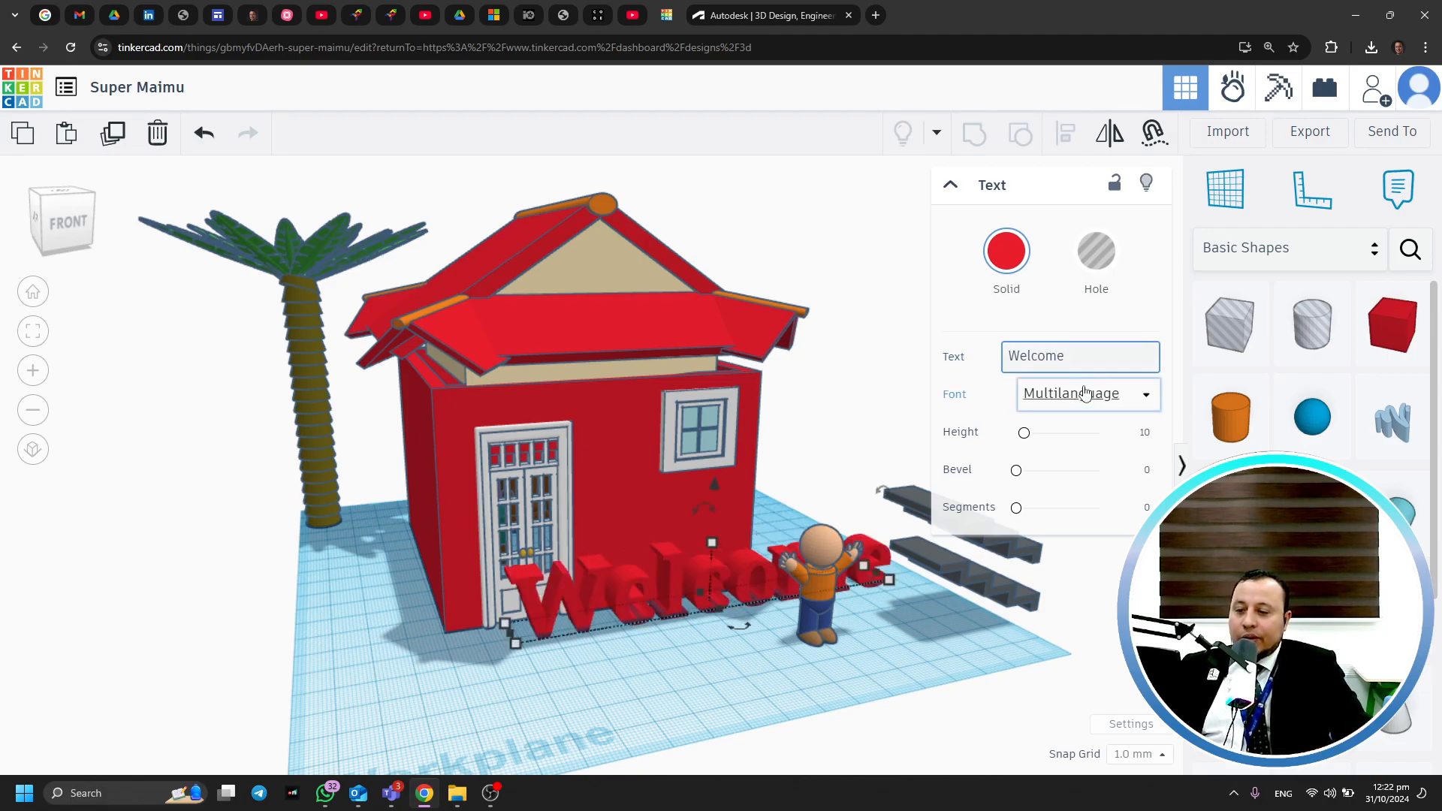
mouse_move(1029, 440)
left_mouse_down()
mouse_move(1055, 435)
mouse_move(1028, 444)
left_mouse_up()
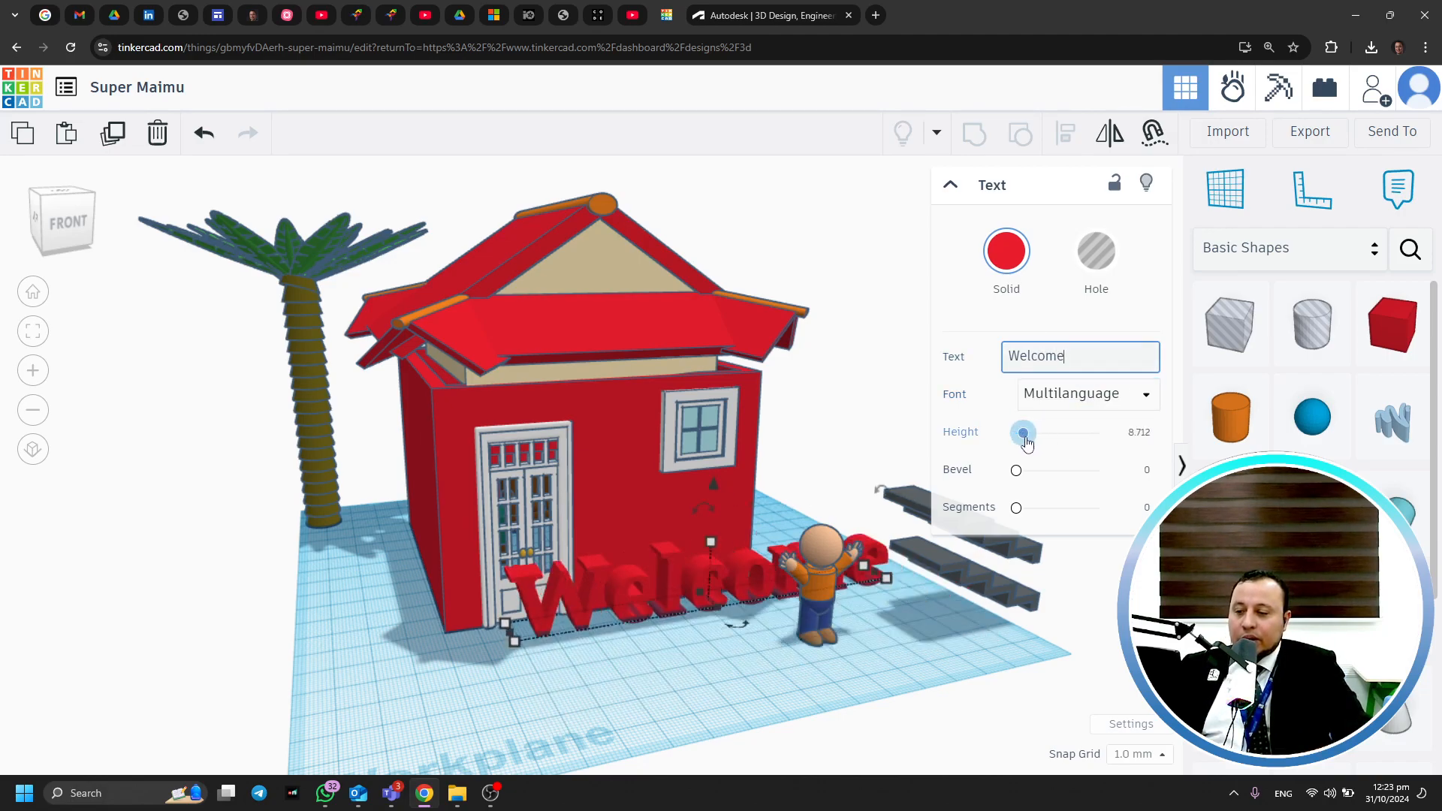
left_click_drag(1018, 472, 1023, 470)
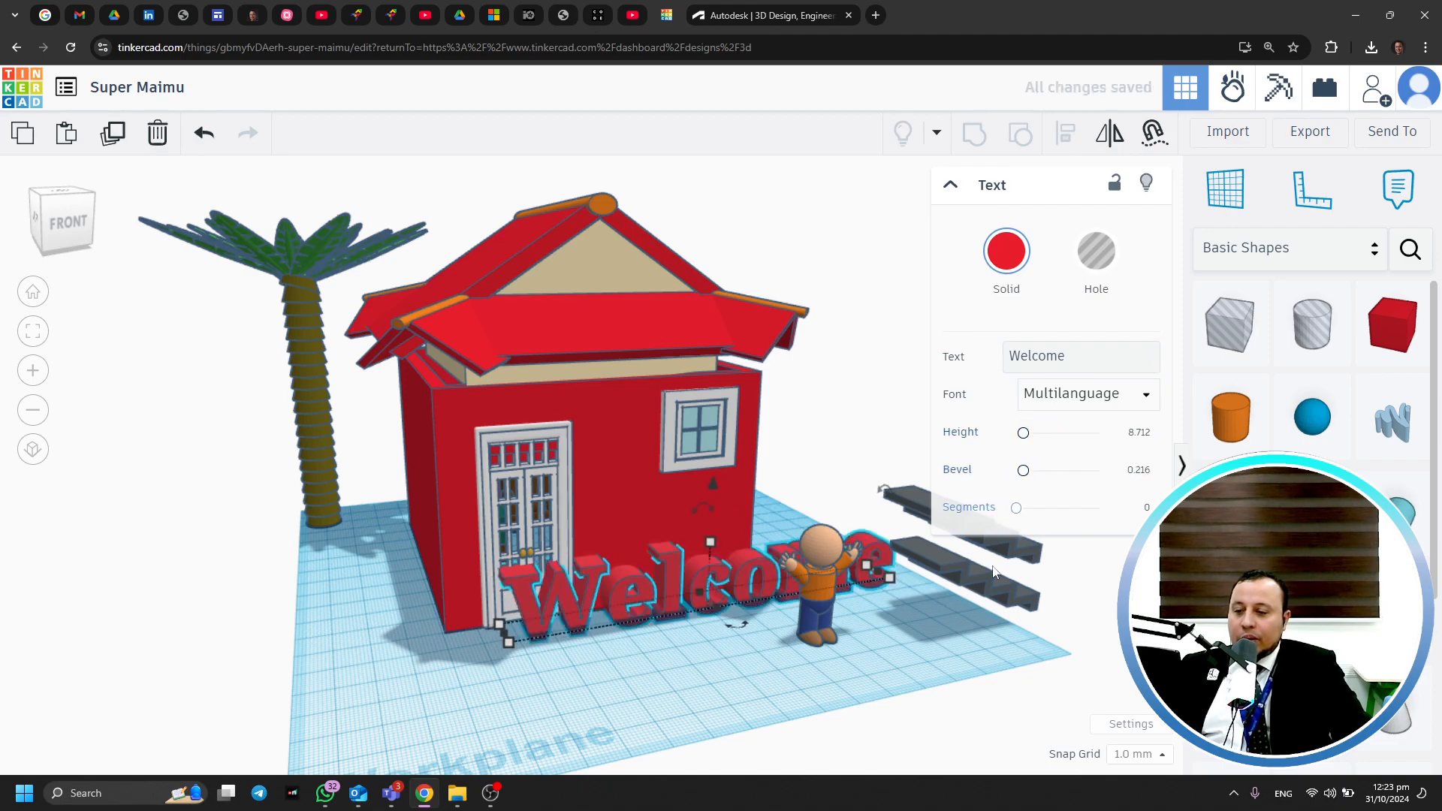
Recolor the Welcome text yellow
left_click(971, 700)
left_click(670, 584)
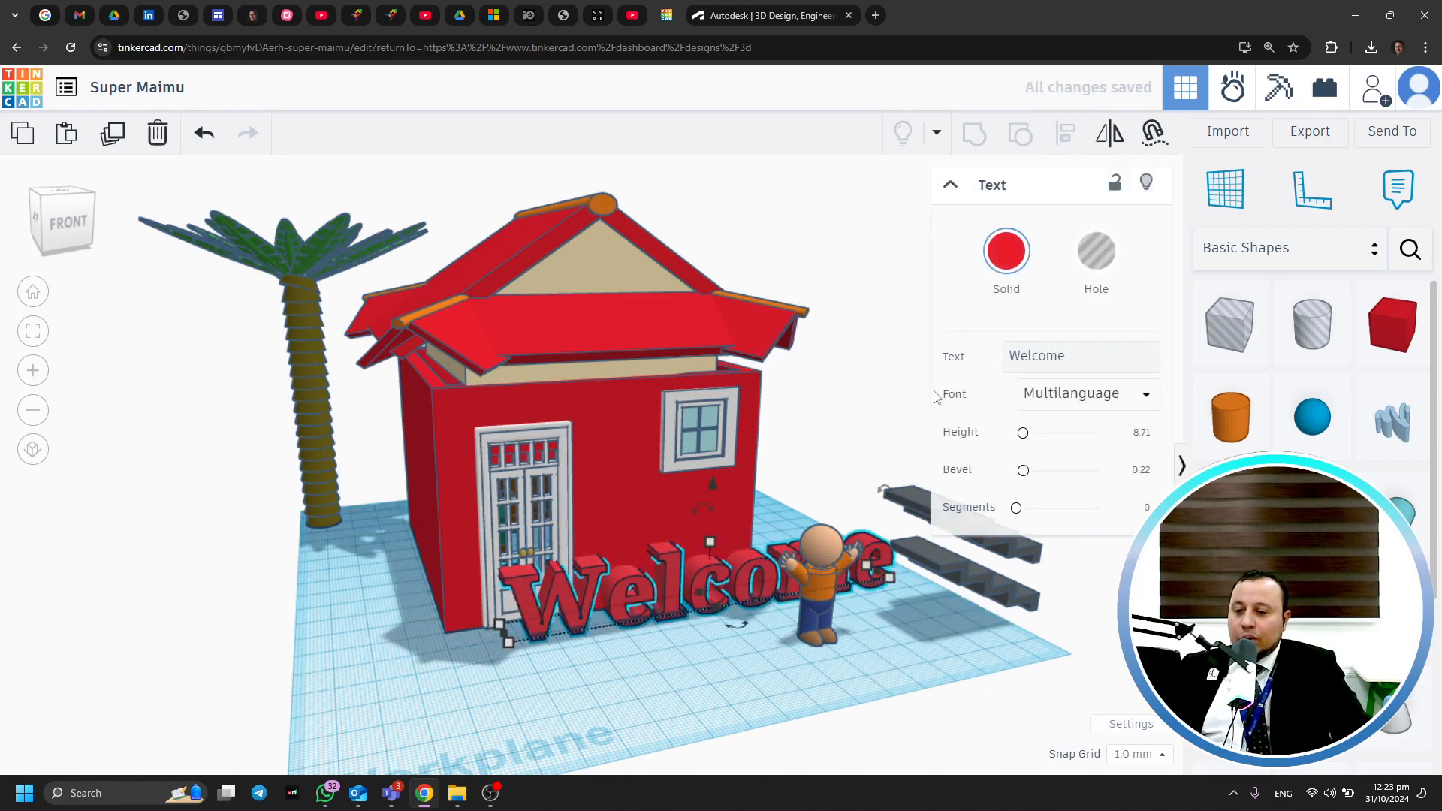
left_click(1007, 252)
left_click(876, 449)
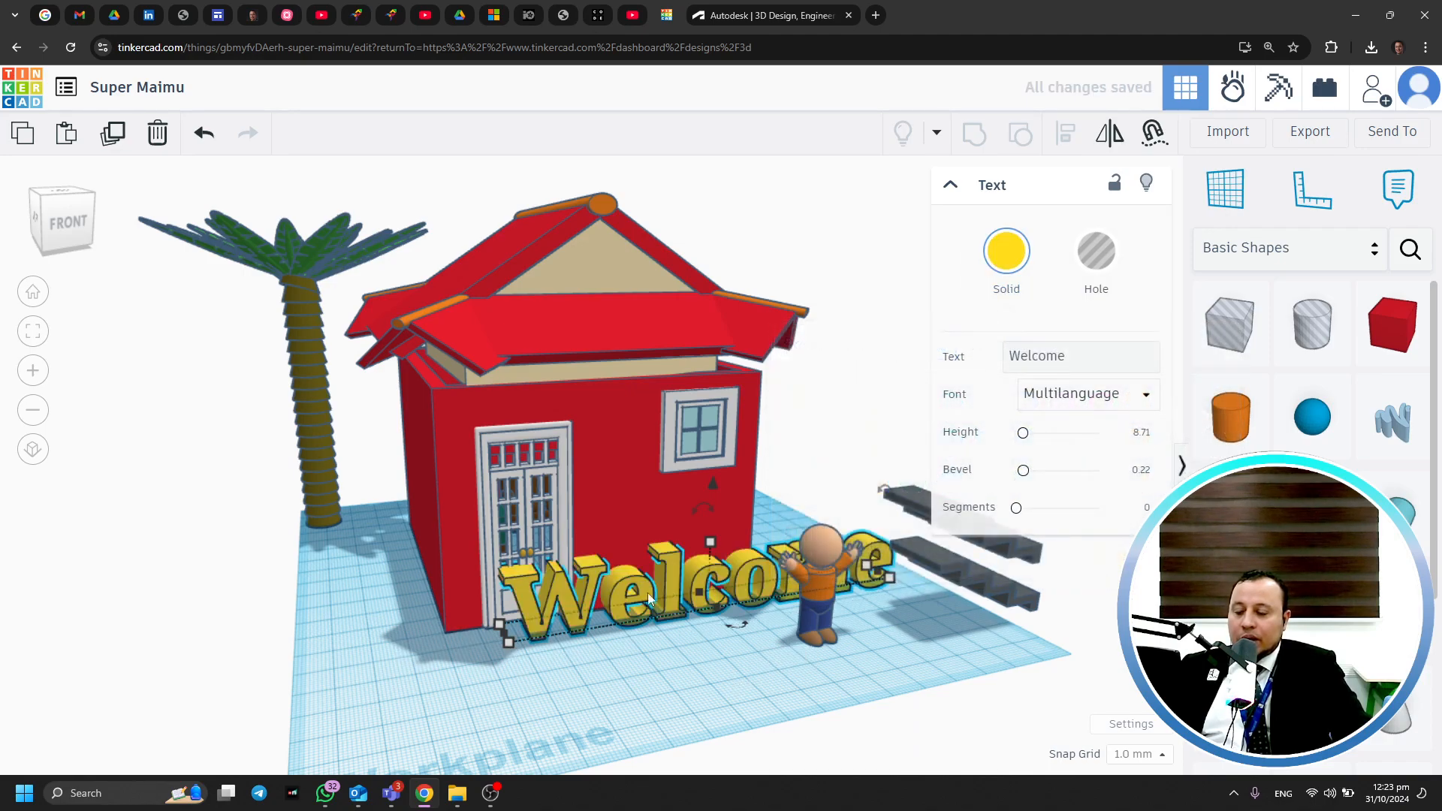
Shrink and position the Welcome text to fit on the front wall below the window, between the door and the right corner
left_click_drag(499, 638, 673, 435)
right_click_drag(733, 655, 639, 567)
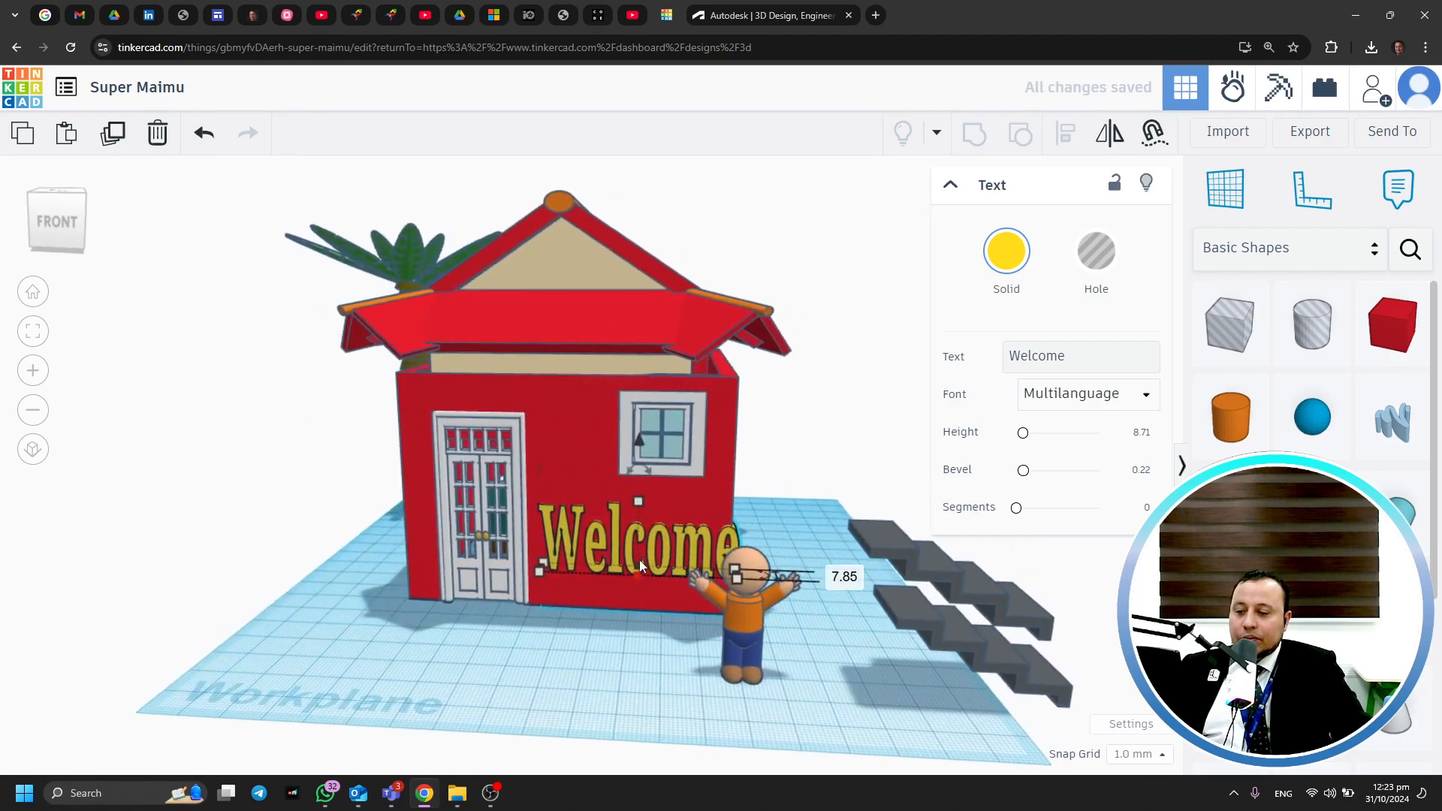
left_click_drag(741, 578, 711, 580)
left_click(786, 468)
Select both flights of stairs beside the figure and delete them
right_click_drag(700, 655, 1051, 519)
left_click_drag(998, 522, 864, 633)
left_click(1097, 502)
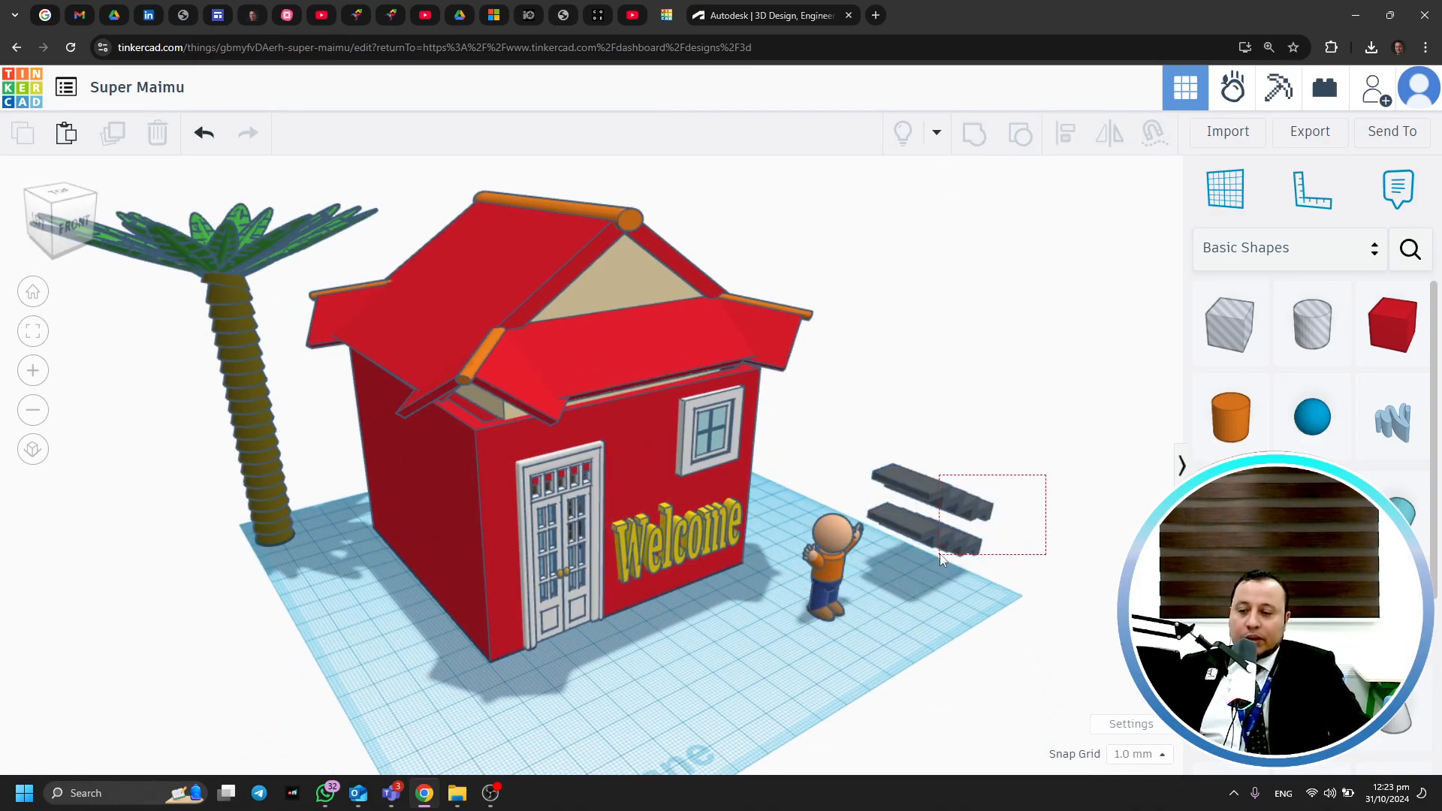
left_click_drag(942, 560, 933, 534)
key("Delete")
right_click_drag(936, 535, 872, 428)
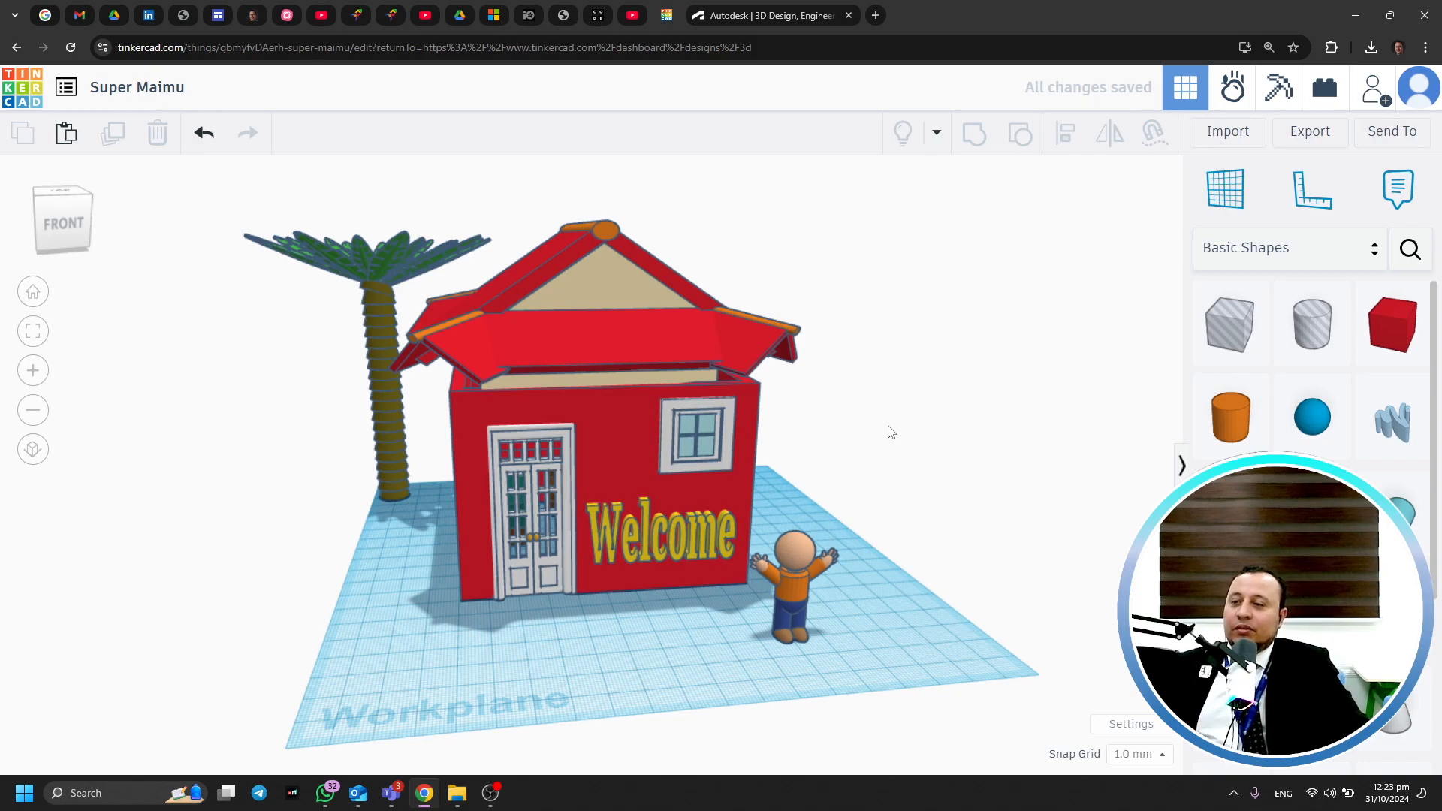
right_click_drag(891, 432, 1034, 528)
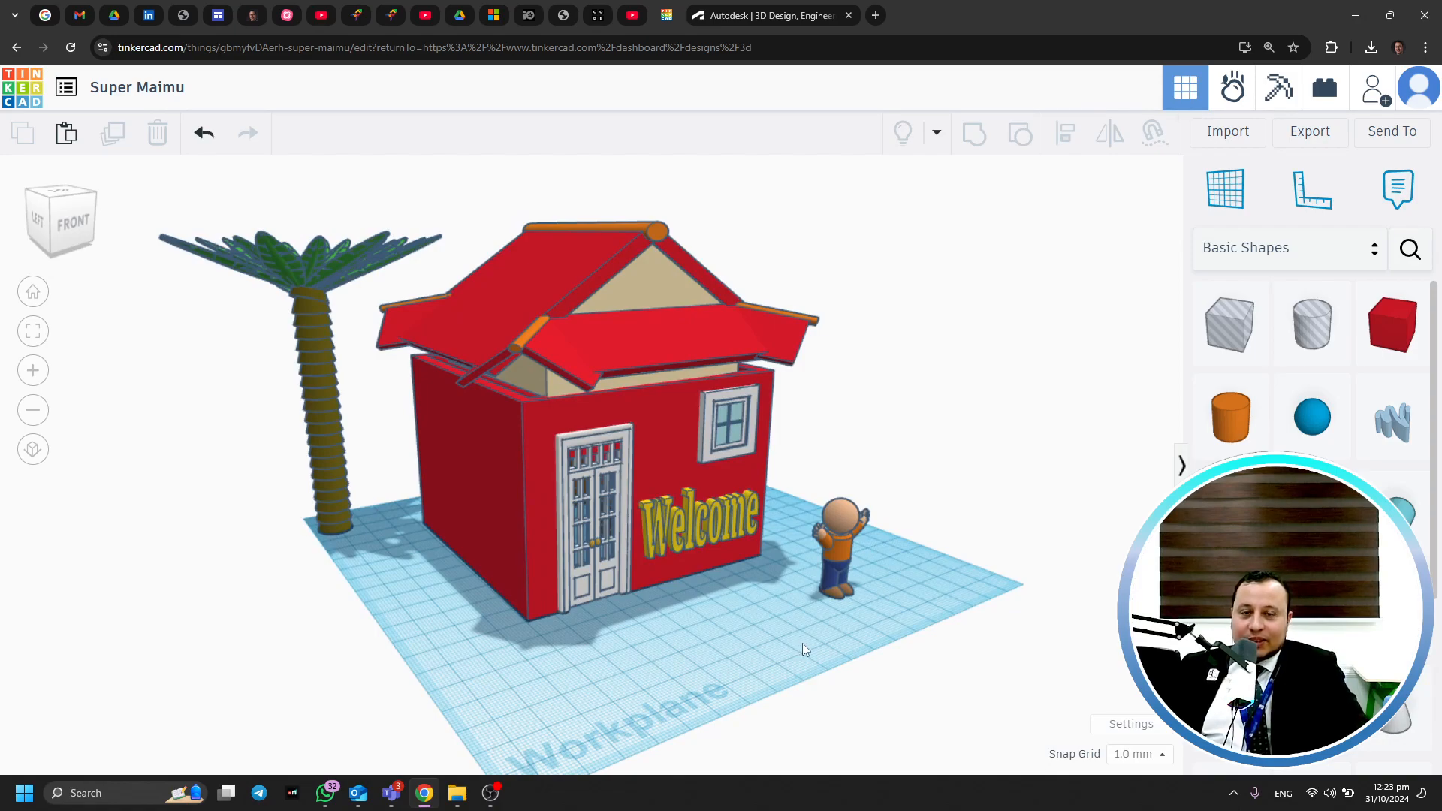
mouse_move(504, 798)
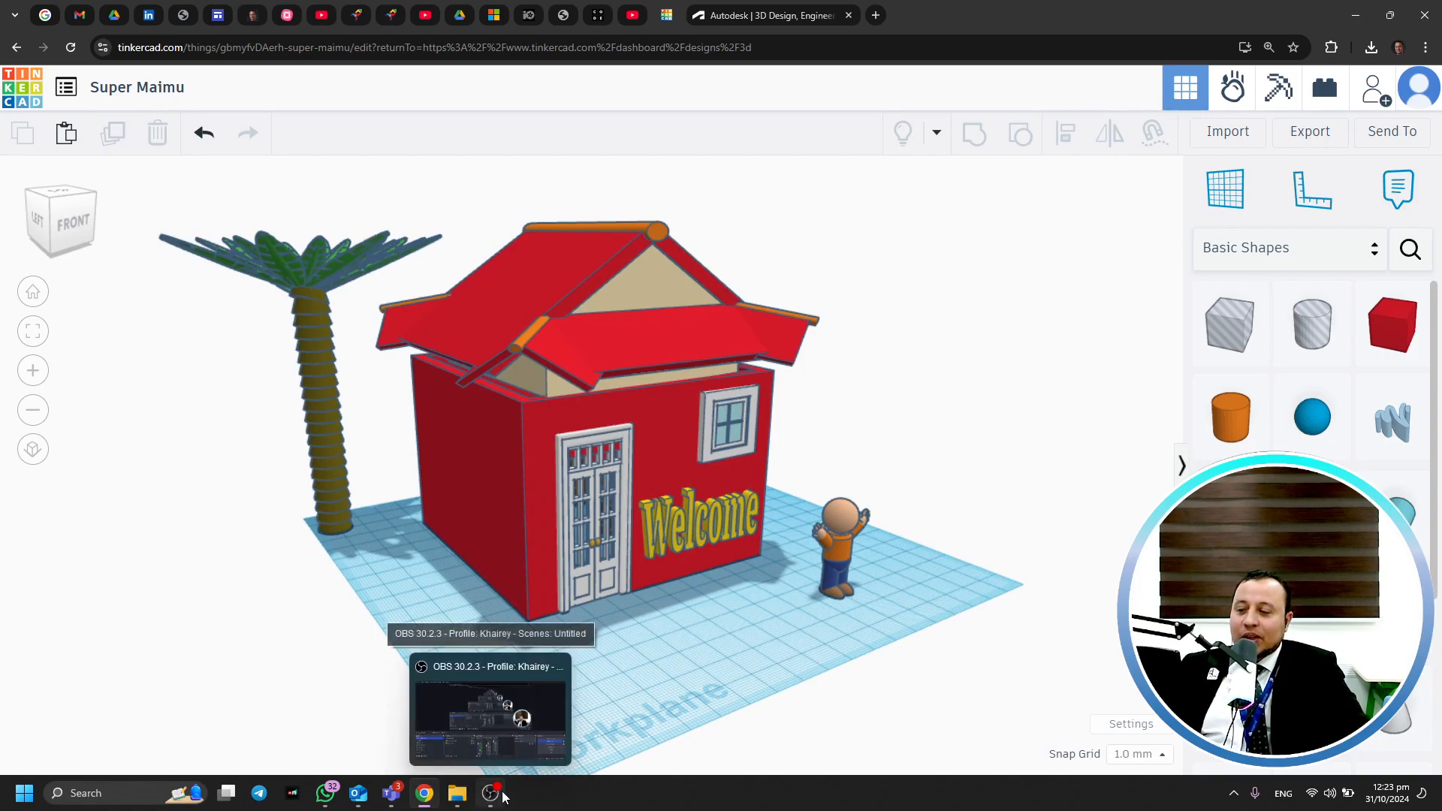